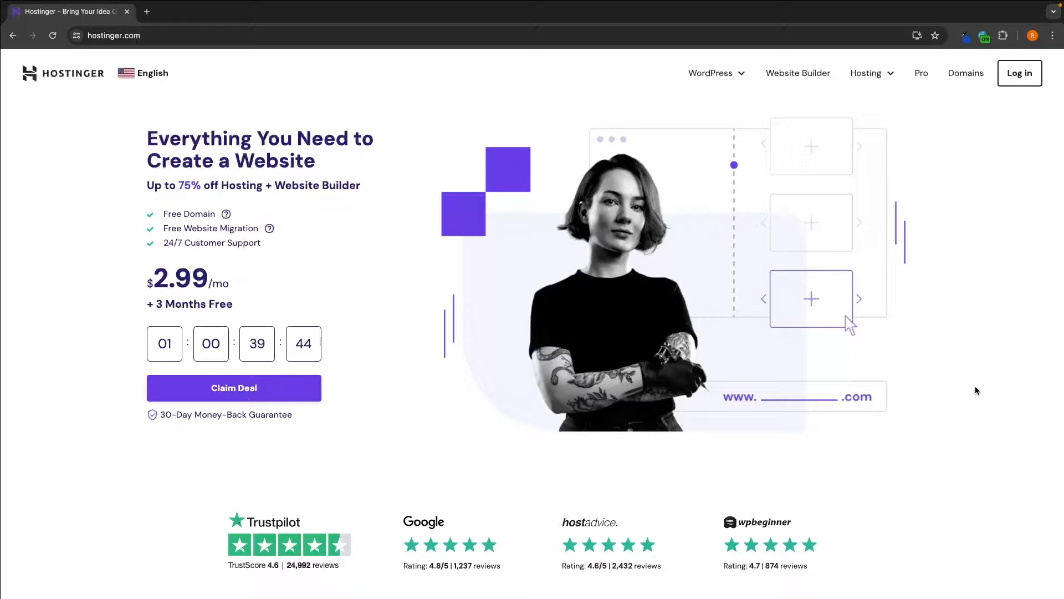
- Jump from the homepage discount offer to the plan comparison listing Premium, Business and Cloud Startup
{"action": "left_click_drag", "start_coordinate": [147, 185], "coordinate": [398, 187]}
{"action": "left_click", "coordinate": [398, 188]}
{"action": "left_click", "coordinate": [241, 395]}
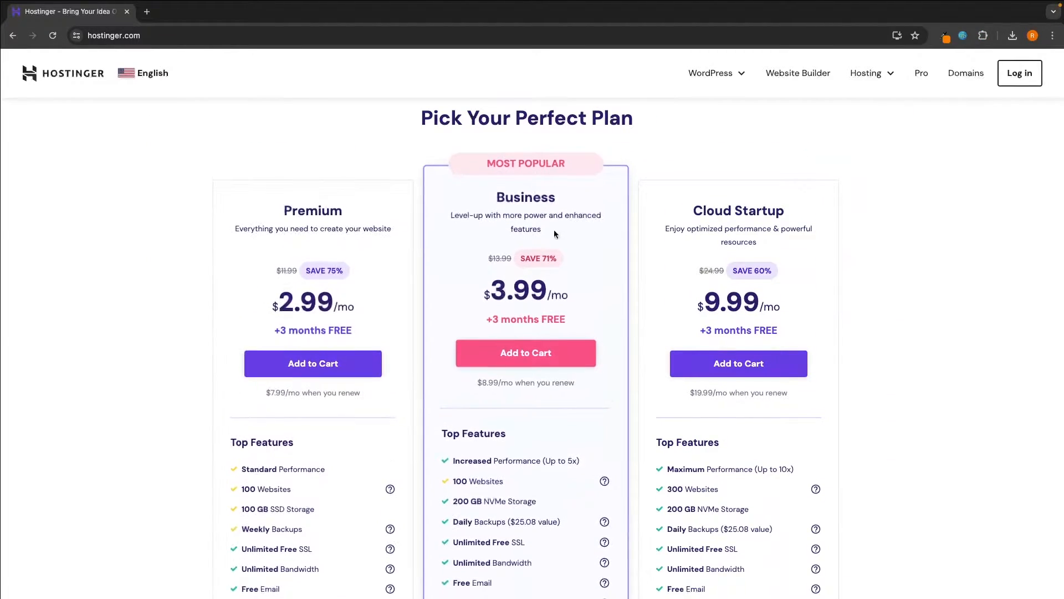
{"action": "scroll", "coordinate": [562, 220], "scroll_direction": "up", "scroll_amount": 1}
- Review the Pick Your Perfect Plan heading and the Premium plan's Standard Performance feature
{"action": "left_click_drag", "start_coordinate": [420, 136], "coordinate": [639, 142]}
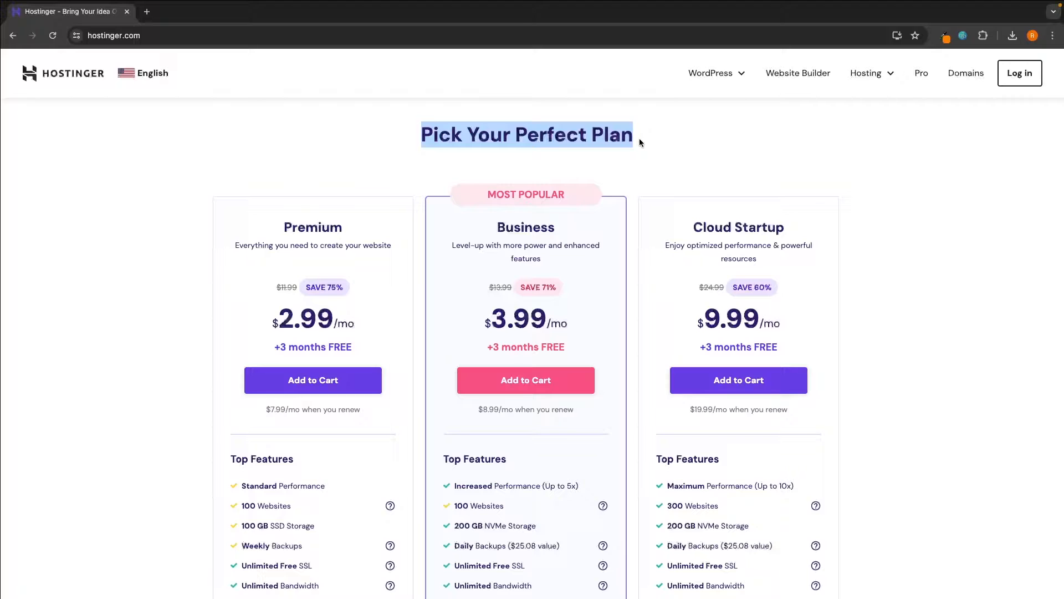
{"action": "left_click", "coordinate": [676, 148]}
{"action": "scroll", "coordinate": [676, 147], "scroll_direction": "down", "scroll_amount": 1}
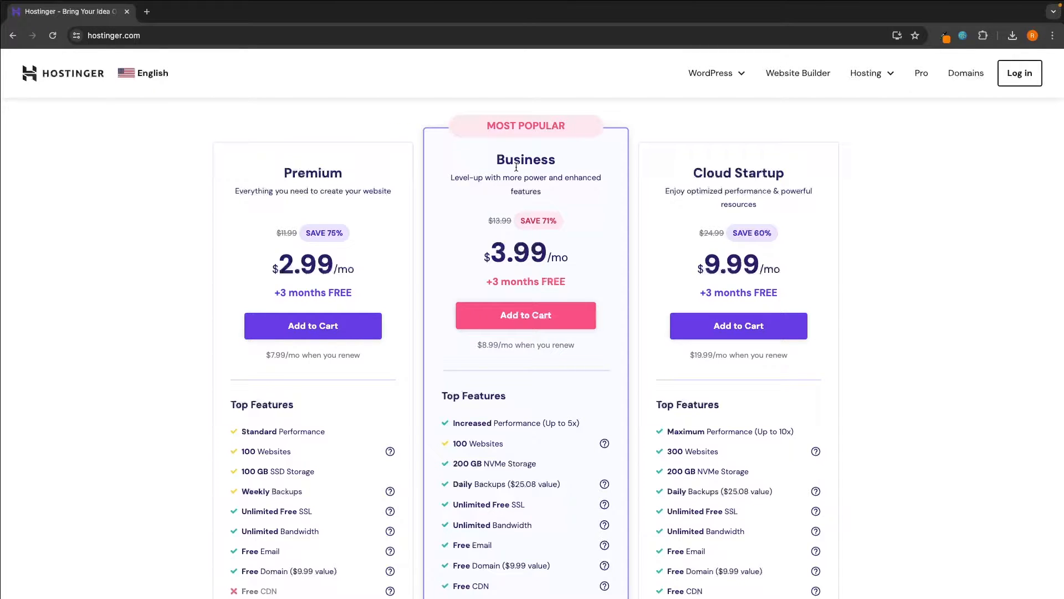
{"action": "scroll", "coordinate": [517, 167], "scroll_direction": "down", "scroll_amount": 2}
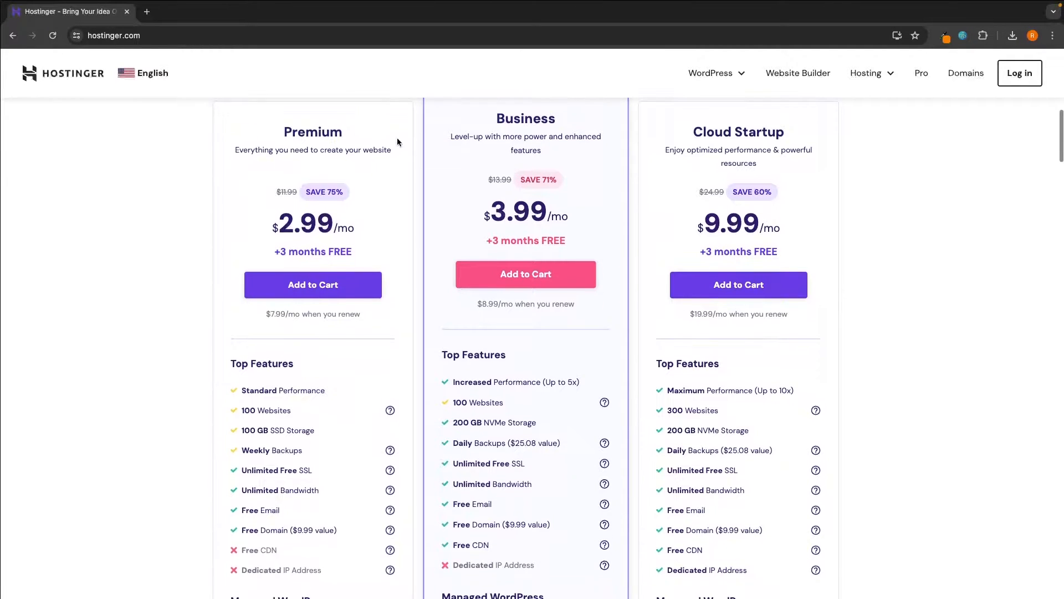
{"action": "double_click", "coordinate": [339, 118]}
{"action": "left_click", "coordinate": [352, 120]}
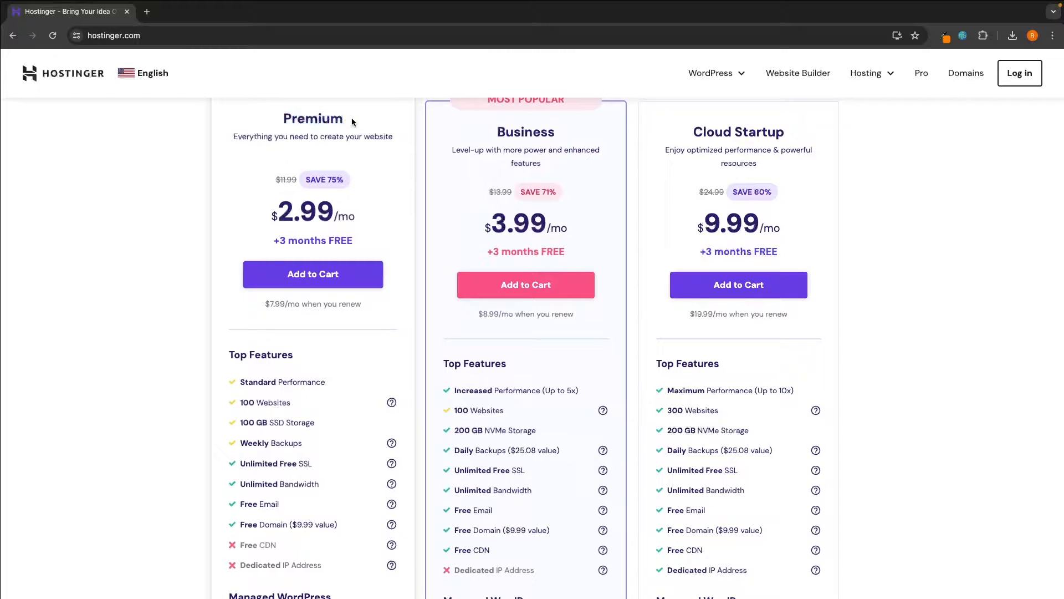
{"action": "left_click_drag", "start_coordinate": [240, 382], "coordinate": [334, 383]}
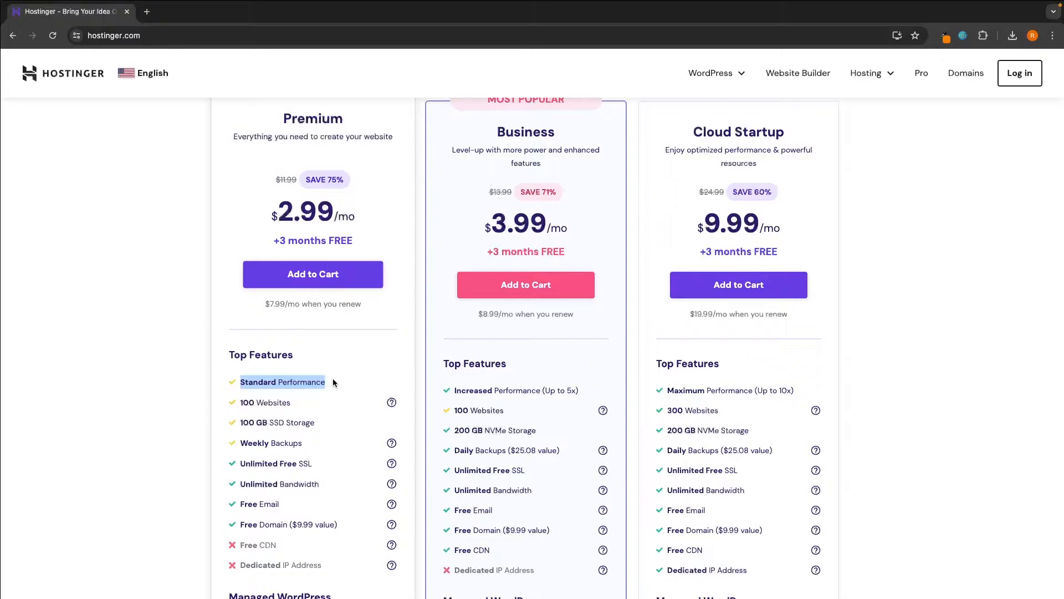
{"action": "left_click", "coordinate": [465, 357]}
{"action": "scroll", "coordinate": [465, 357], "scroll_direction": "up", "scroll_amount": 1}
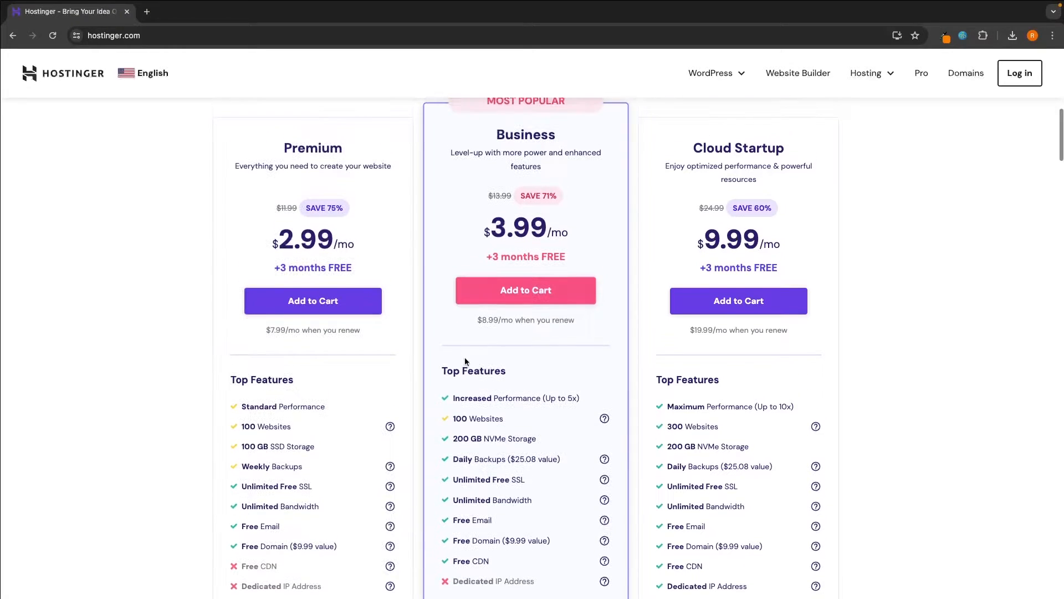
{"action": "scroll", "coordinate": [465, 361], "scroll_direction": "down", "scroll_amount": 1}
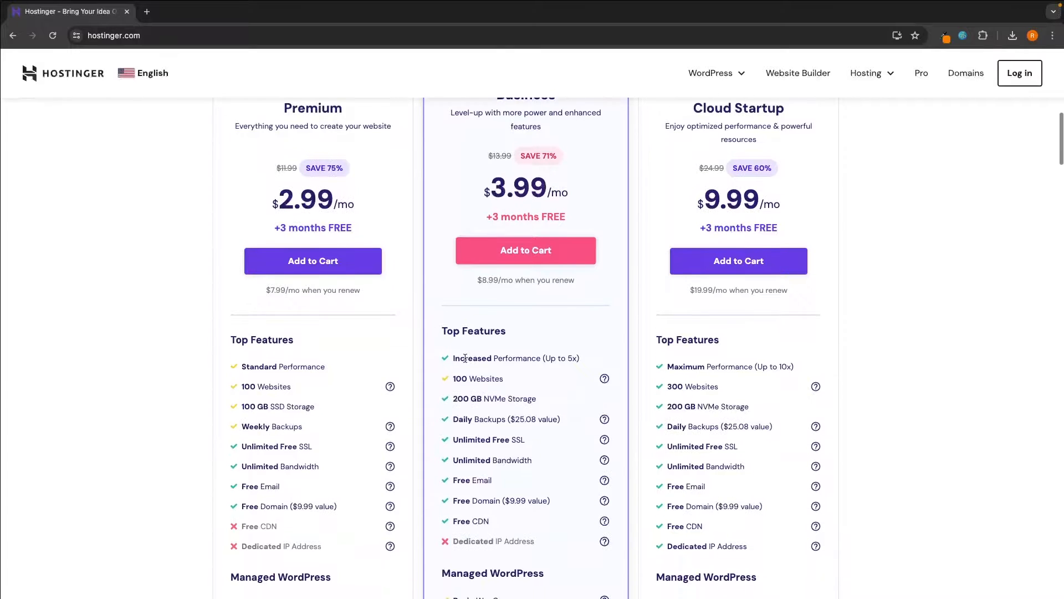
- Look over the Business plan's name and features on its card
{"action": "left_click_drag", "start_coordinate": [451, 358], "coordinate": [590, 360]}
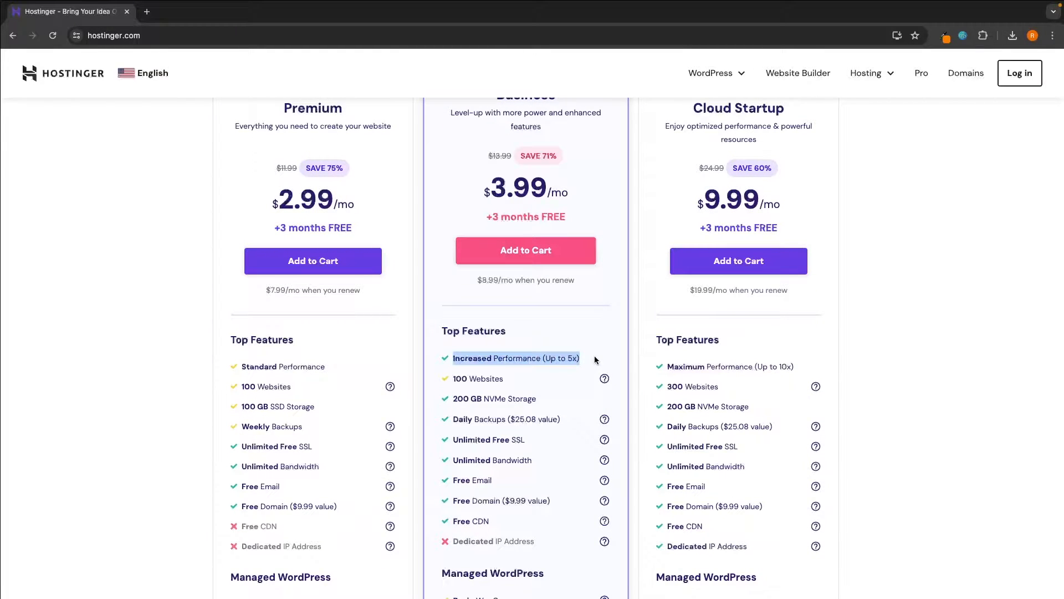
{"action": "scroll", "coordinate": [595, 358], "scroll_direction": "up", "scroll_amount": 1}
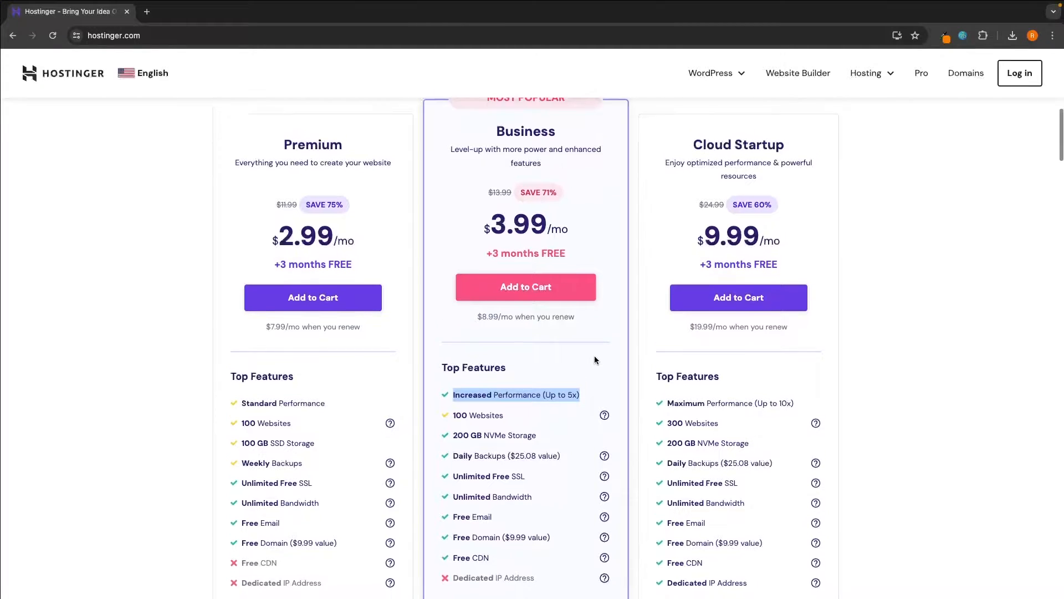
{"action": "scroll", "coordinate": [598, 344], "scroll_direction": "up", "scroll_amount": 1}
{"action": "left_click_drag", "start_coordinate": [557, 154], "coordinate": [495, 160]}
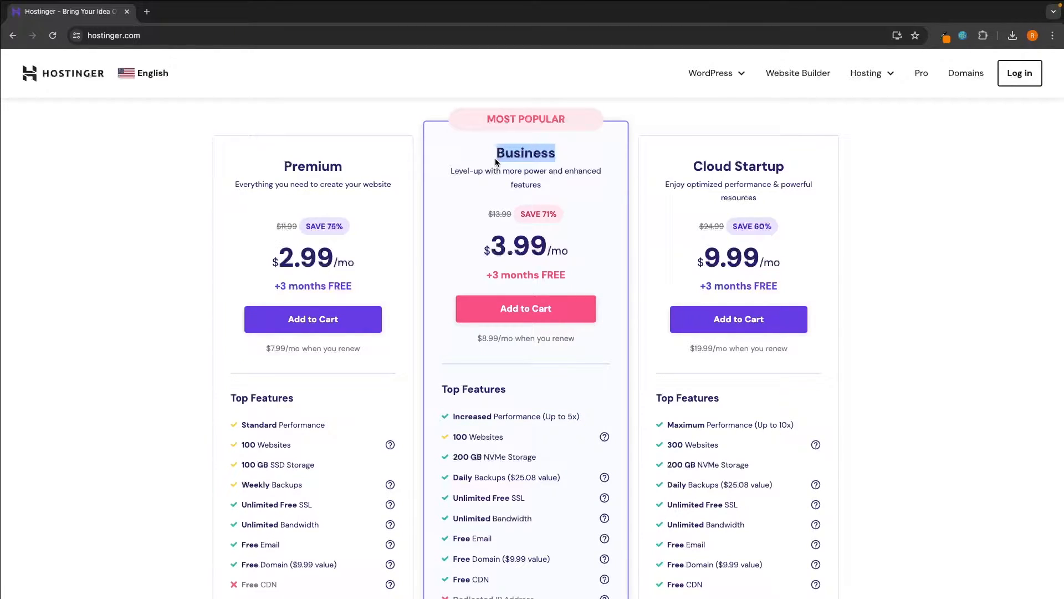
{"action": "left_click", "coordinate": [753, 155]}
{"action": "scroll", "coordinate": [873, 202], "scroll_direction": "down", "scroll_amount": 3}
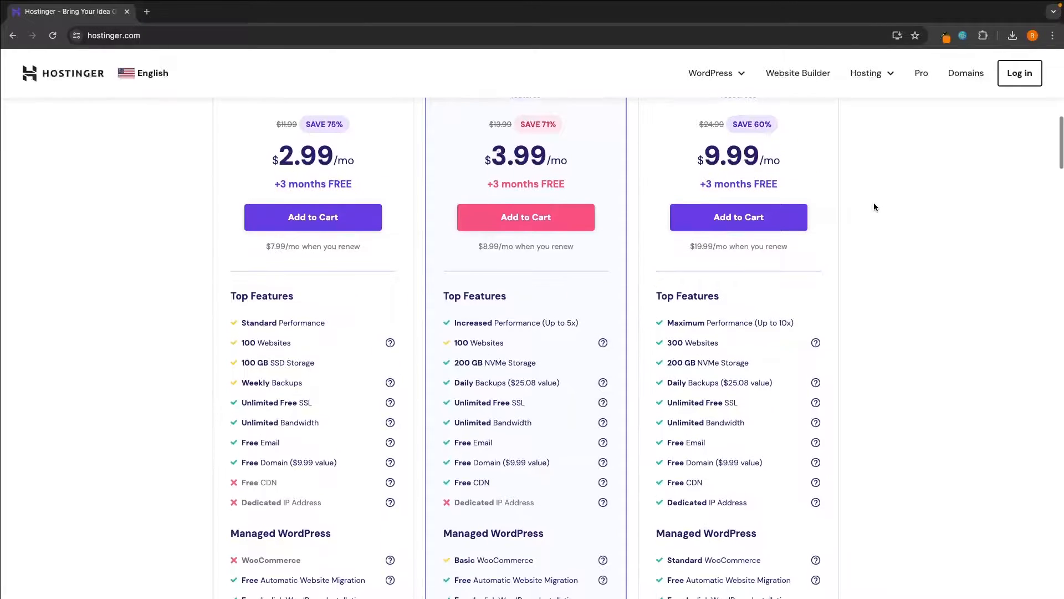
{"action": "scroll", "coordinate": [874, 204], "scroll_direction": "up", "scroll_amount": 1}
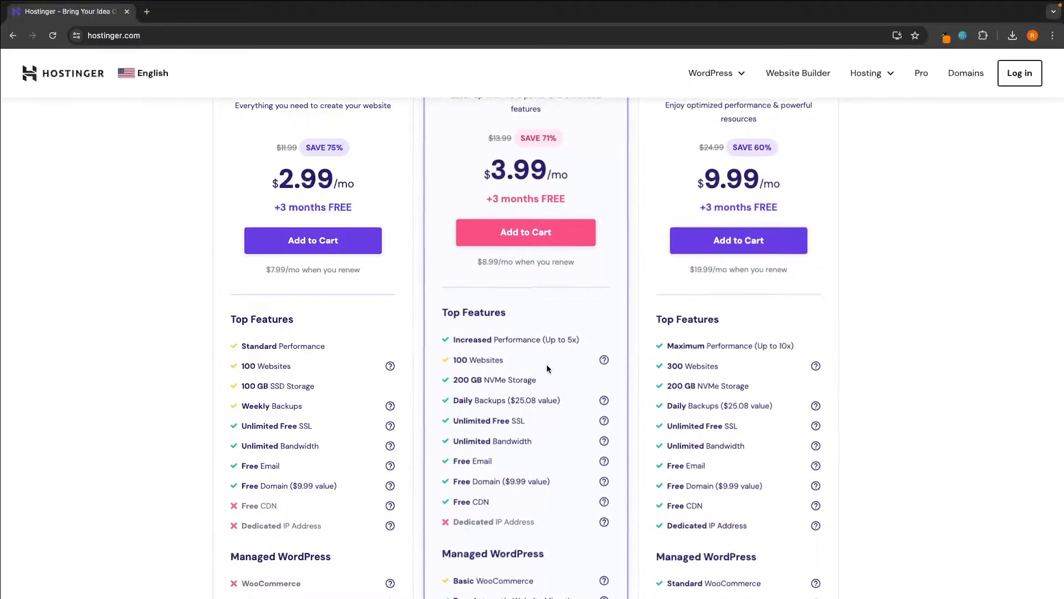
- Compare Business's 100 websites with Cloud Startup's 300, then add the Business plan to the cart
{"action": "left_click_drag", "start_coordinate": [454, 358], "coordinate": [547, 358]}
{"action": "left_click_drag", "start_coordinate": [665, 359], "coordinate": [725, 365]}
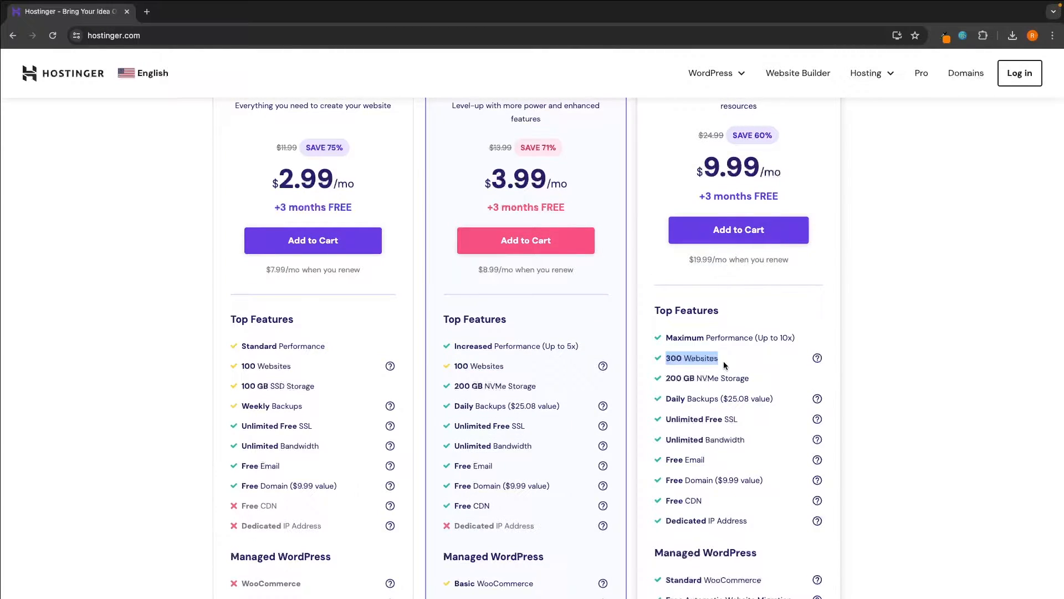
{"action": "scroll", "coordinate": [725, 365], "scroll_direction": "down", "scroll_amount": 1}
{"action": "left_click_drag", "start_coordinate": [666, 499], "coordinate": [748, 498]}
{"action": "scroll", "coordinate": [766, 497], "scroll_direction": "up", "scroll_amount": 2}
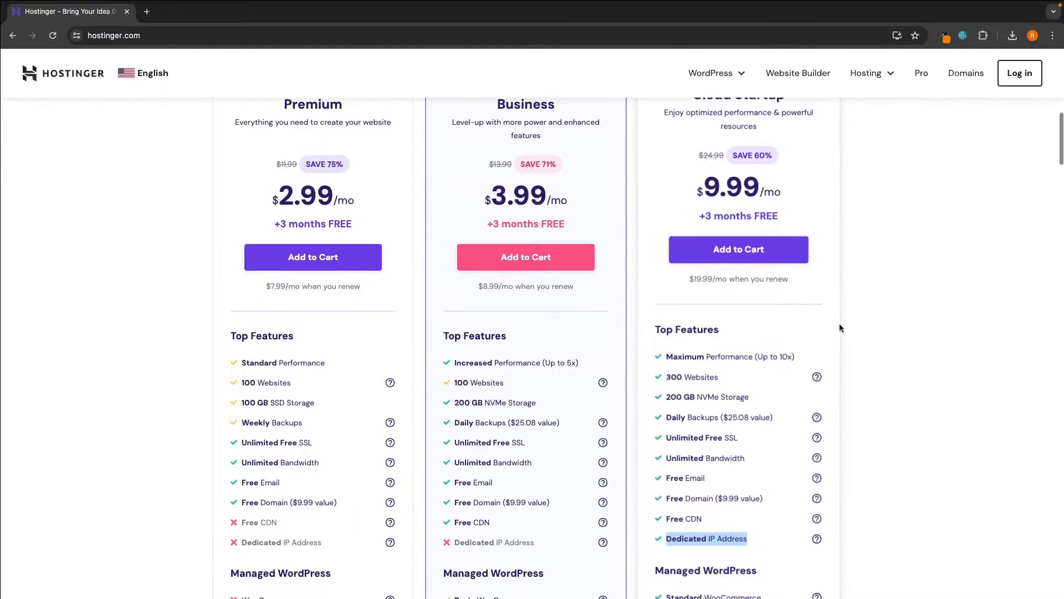
{"action": "scroll", "coordinate": [761, 242], "scroll_direction": "down", "scroll_amount": 2}
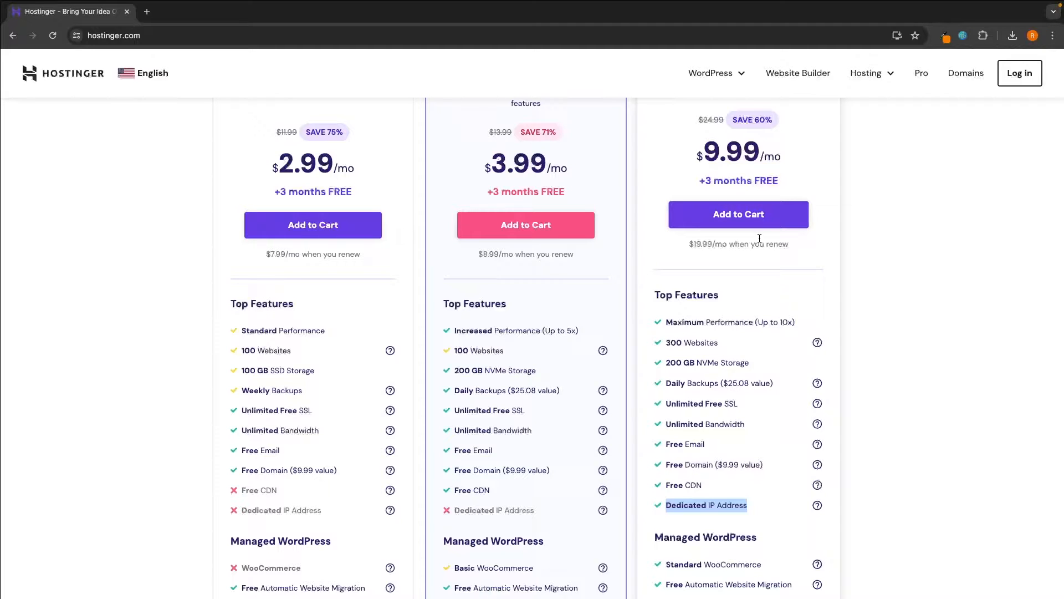
{"action": "scroll", "coordinate": [759, 239], "scroll_direction": "up", "scroll_amount": 3}
{"action": "left_click_drag", "start_coordinate": [487, 128], "coordinate": [569, 132]}
{"action": "left_click", "coordinate": [582, 132]}
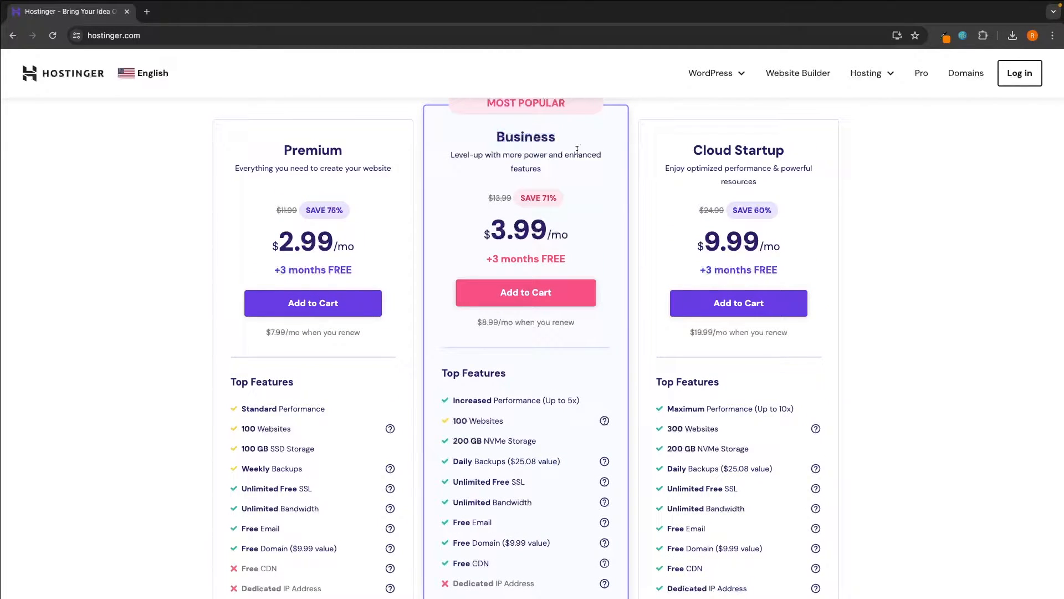
{"action": "left_click", "coordinate": [522, 299]}
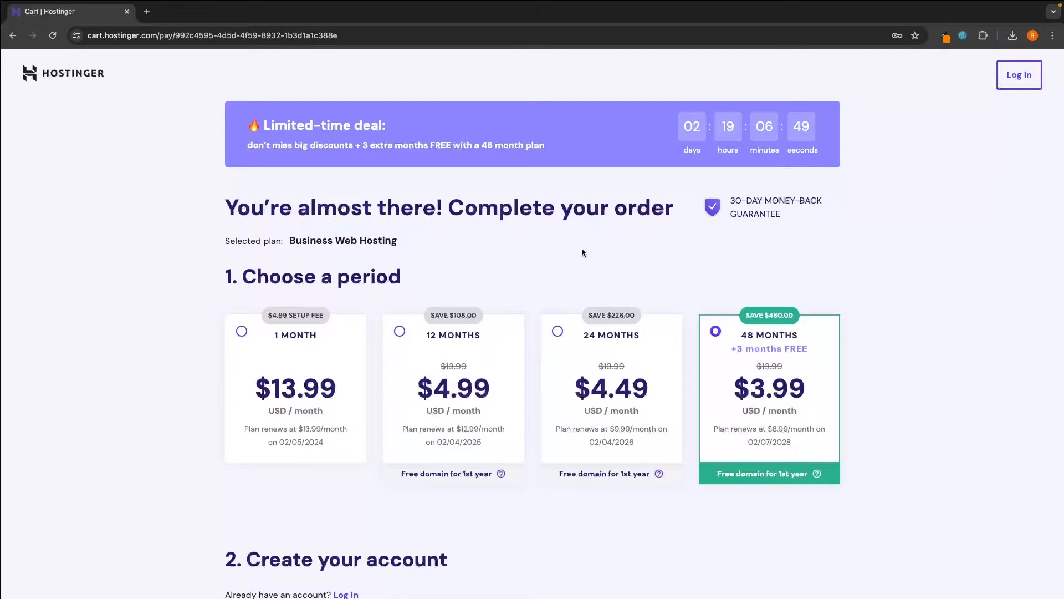
- Choose the 1-month billing period for Business Web Hosting and review the free domain note
{"action": "scroll", "coordinate": [581, 252], "scroll_direction": "down", "scroll_amount": 1}
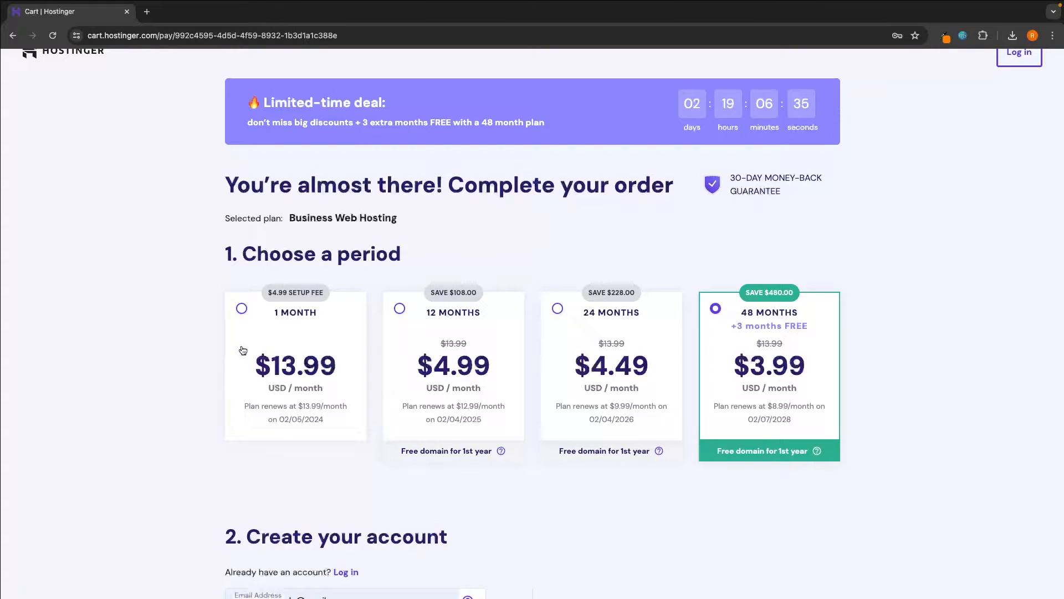
{"action": "left_click", "coordinate": [249, 355]}
{"action": "scroll", "coordinate": [492, 341], "scroll_direction": "down", "scroll_amount": 1}
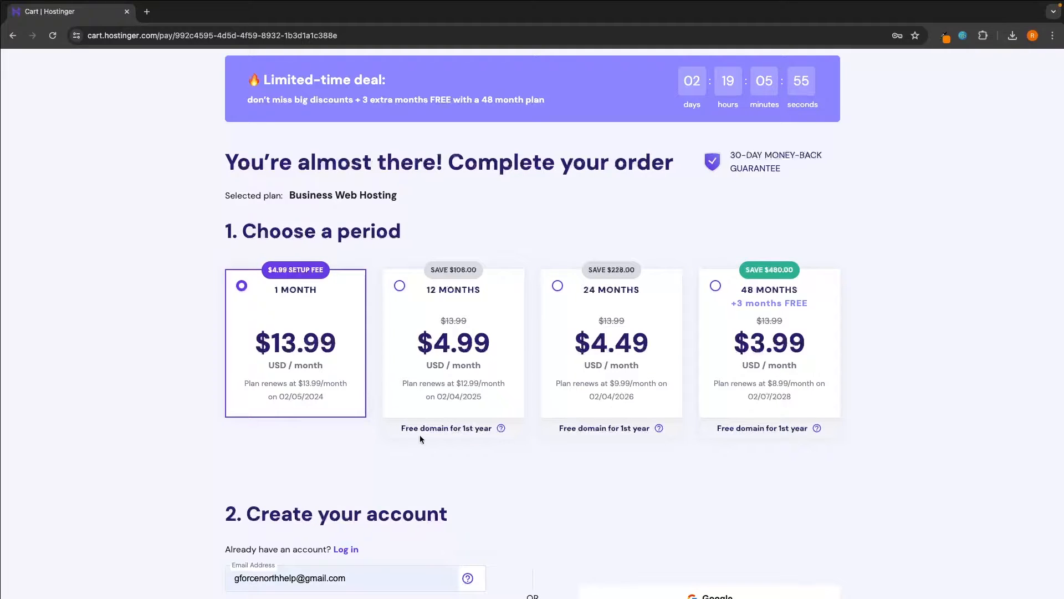
{"action": "left_click_drag", "start_coordinate": [398, 428], "coordinate": [496, 427]}
{"action": "left_click", "coordinate": [488, 440]}
{"action": "scroll", "coordinate": [894, 311], "scroll_direction": "down", "scroll_amount": 9}
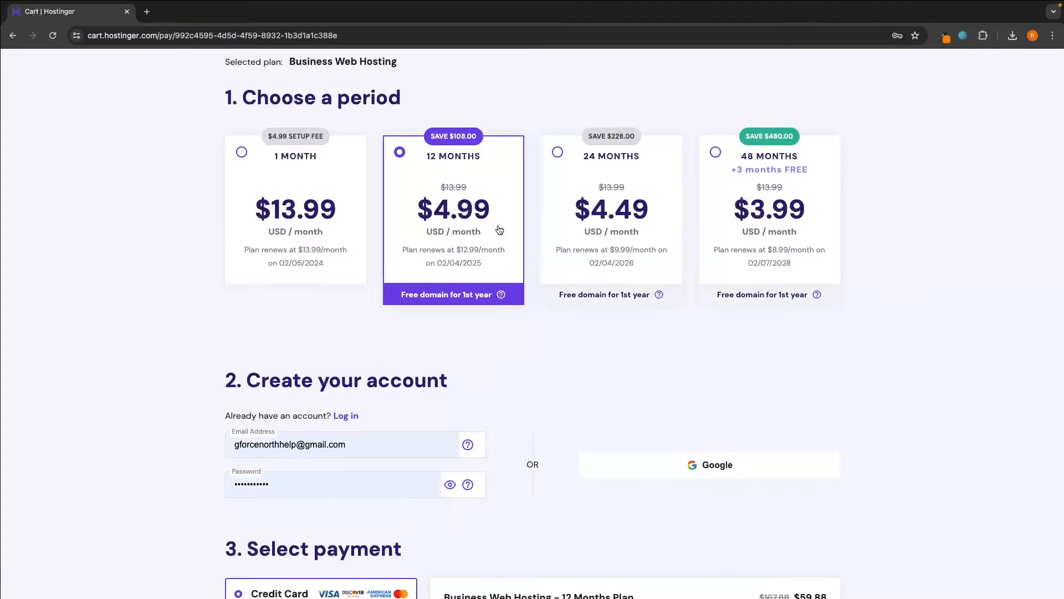
- Try the 24- and 48-month periods, then settle on the 12-month plan at $59.88
{"action": "scroll", "coordinate": [496, 225], "scroll_direction": "down", "scroll_amount": 5}
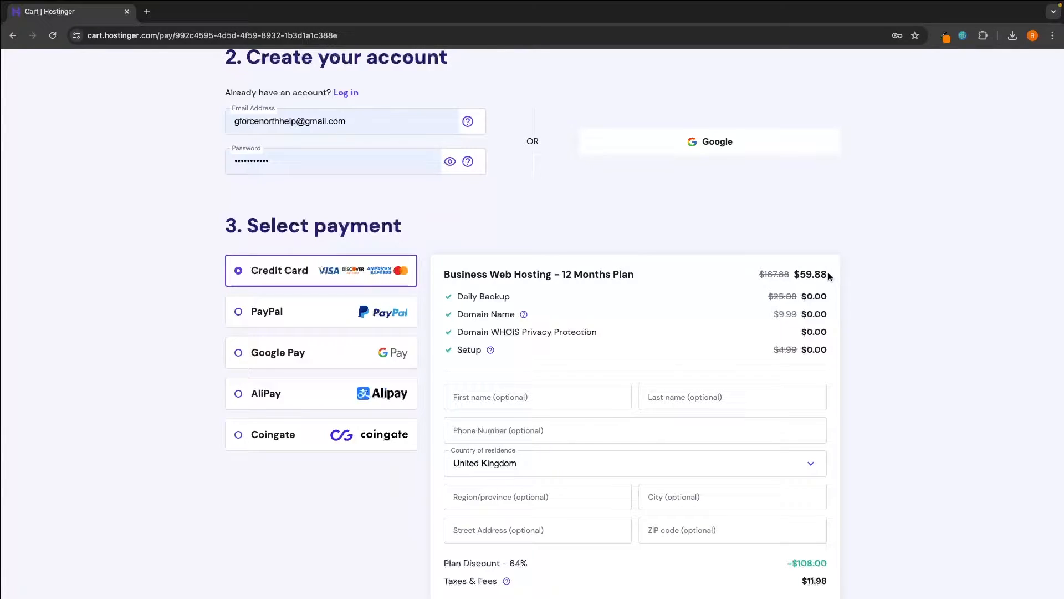
{"action": "scroll", "coordinate": [830, 276], "scroll_direction": "up", "scroll_amount": 6}
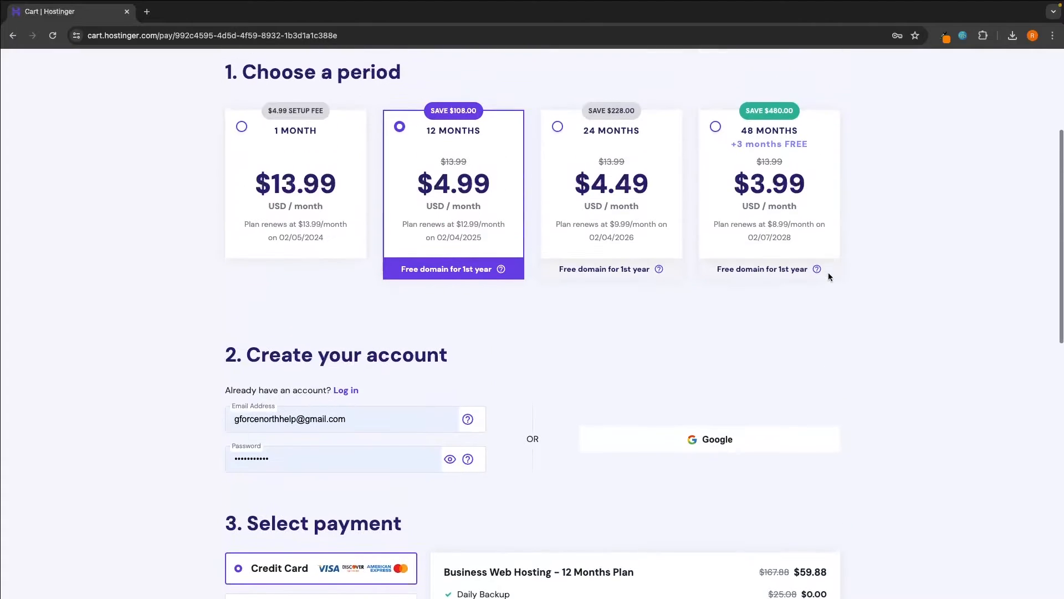
{"action": "left_click", "coordinate": [587, 247]}
{"action": "left_click", "coordinate": [767, 239]}
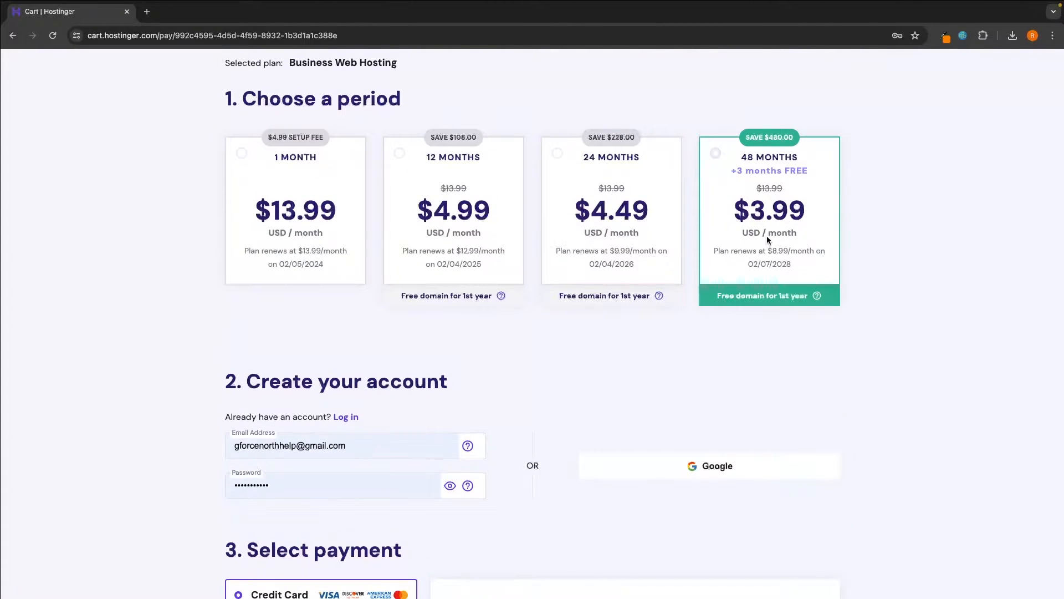
{"action": "left_click", "coordinate": [501, 238]}
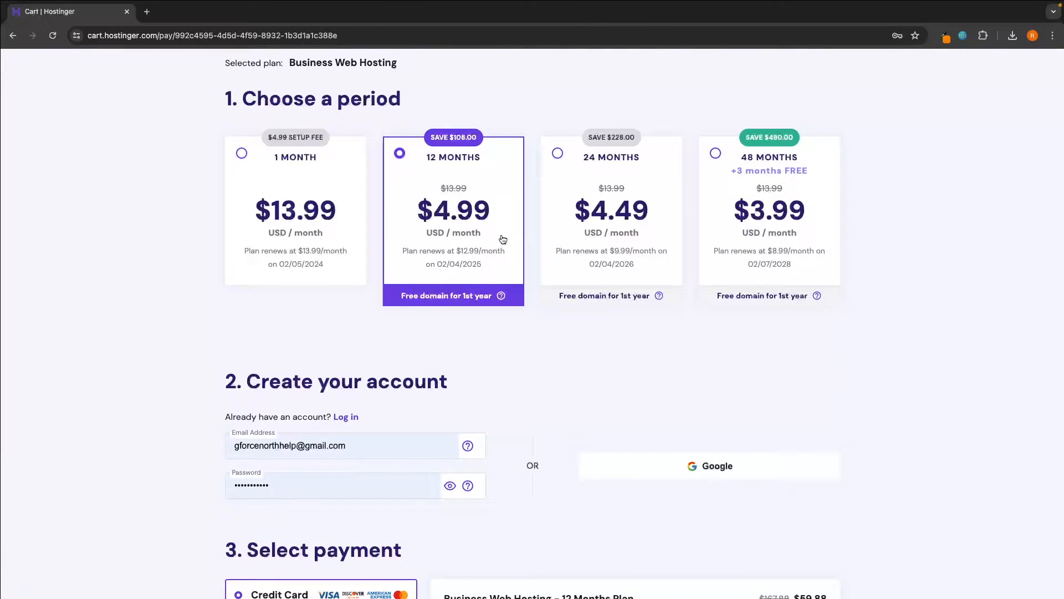
{"action": "left_click", "coordinate": [795, 227]}
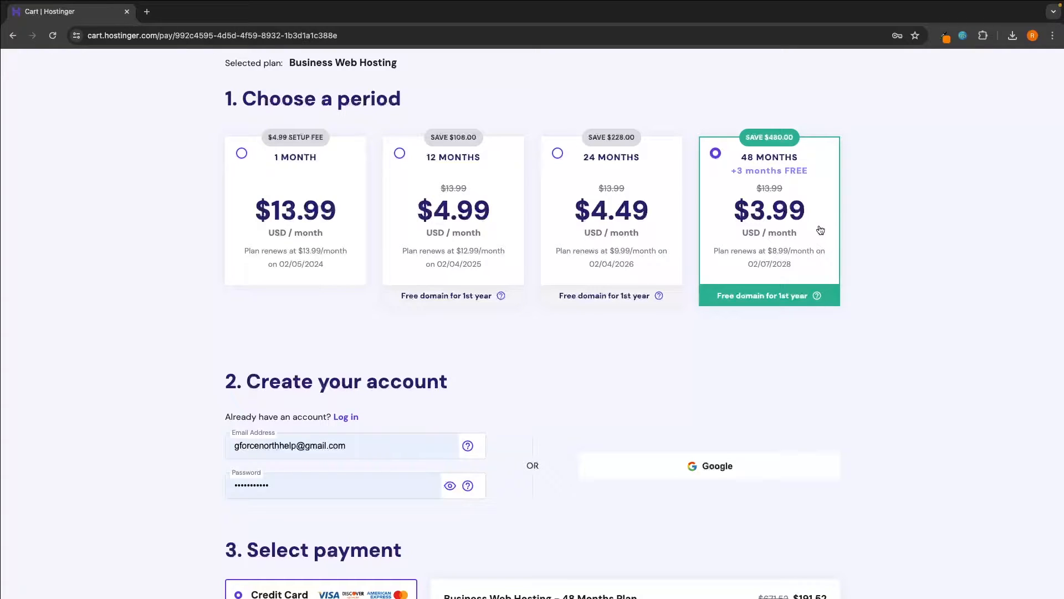
{"action": "left_click", "coordinate": [479, 170]}
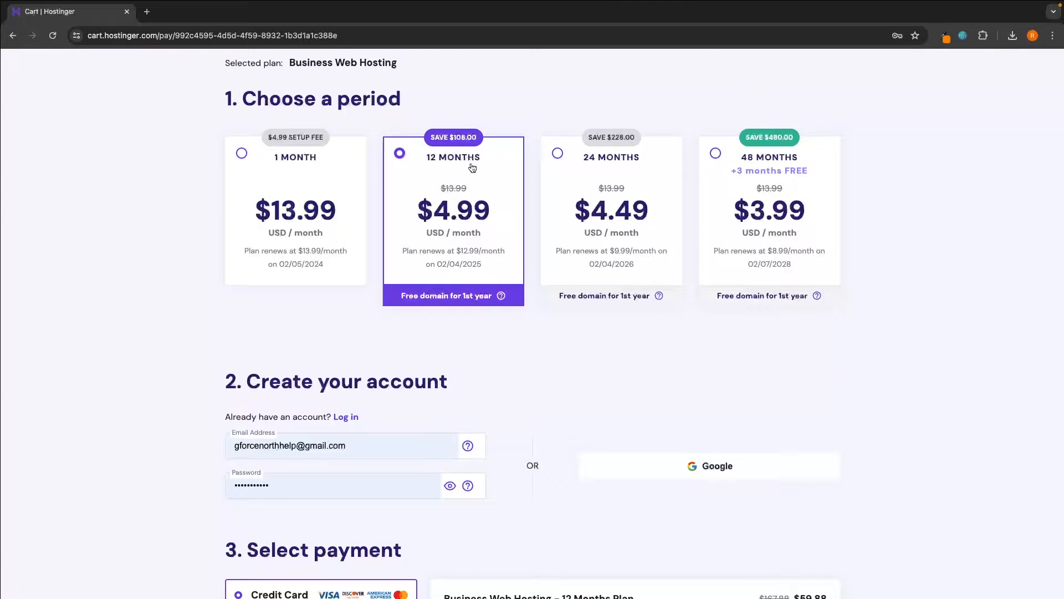
{"action": "scroll", "coordinate": [475, 177], "scroll_direction": "down", "scroll_amount": 5}
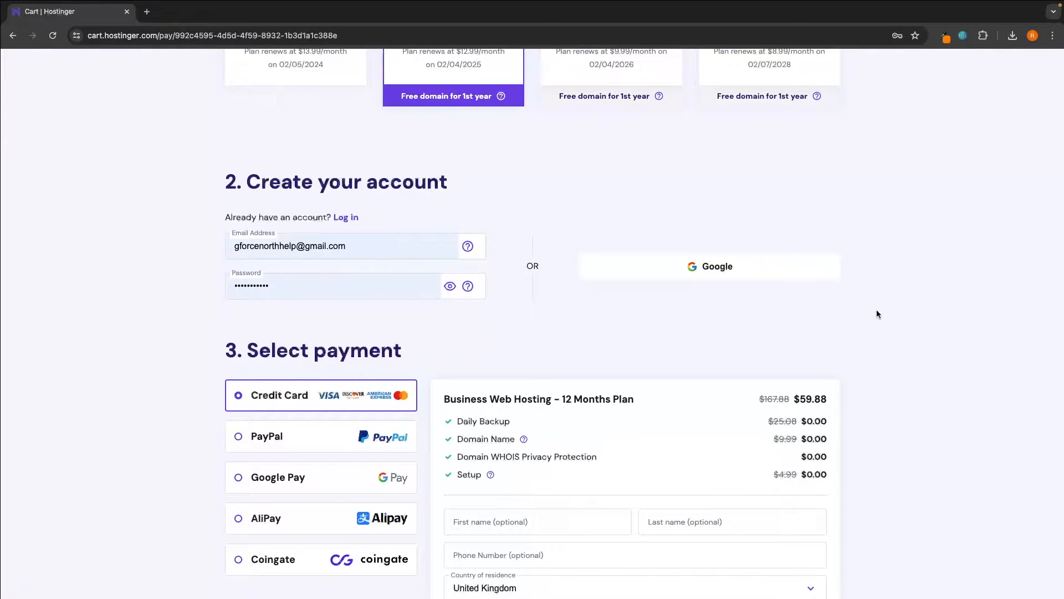
- Submit secure payment for the 12-month Business Web Hosting order
{"action": "scroll", "coordinate": [909, 314], "scroll_direction": "down", "scroll_amount": 5}
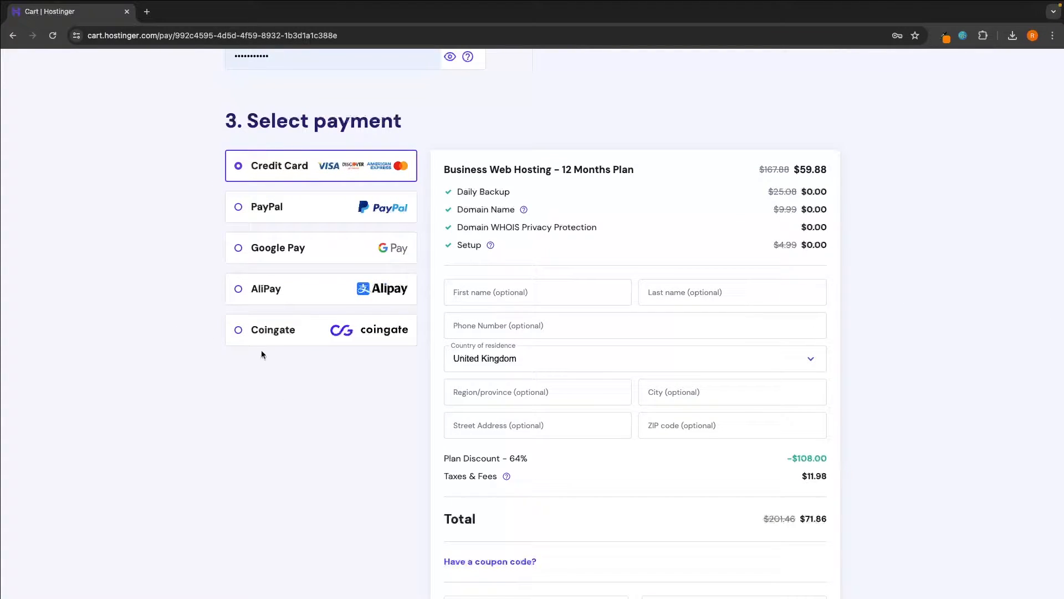
{"action": "scroll", "coordinate": [391, 335], "scroll_direction": "down", "scroll_amount": 2}
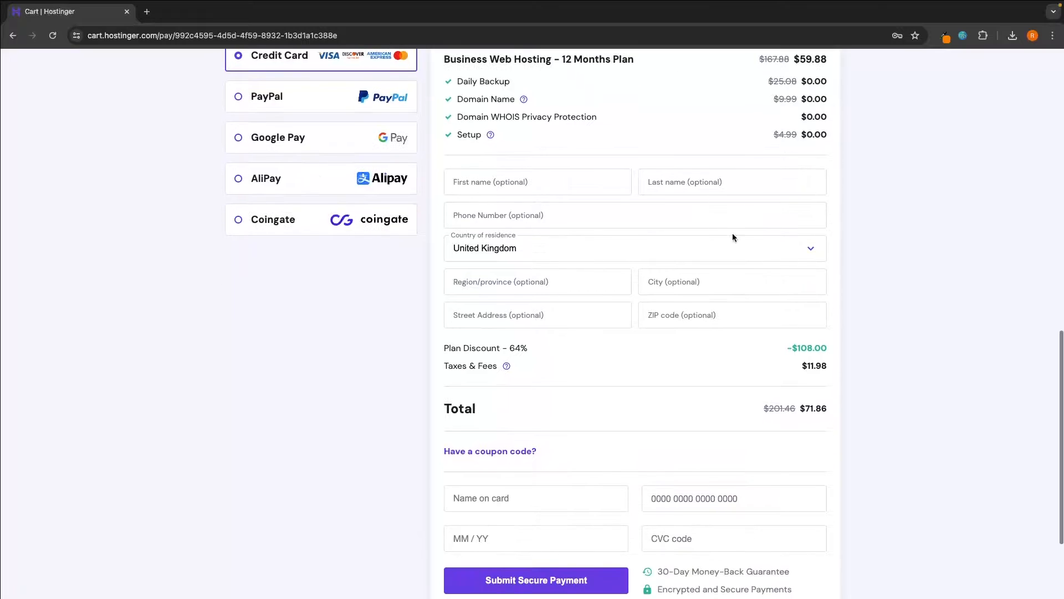
{"action": "scroll", "coordinate": [610, 364], "scroll_direction": "down", "scroll_amount": 2}
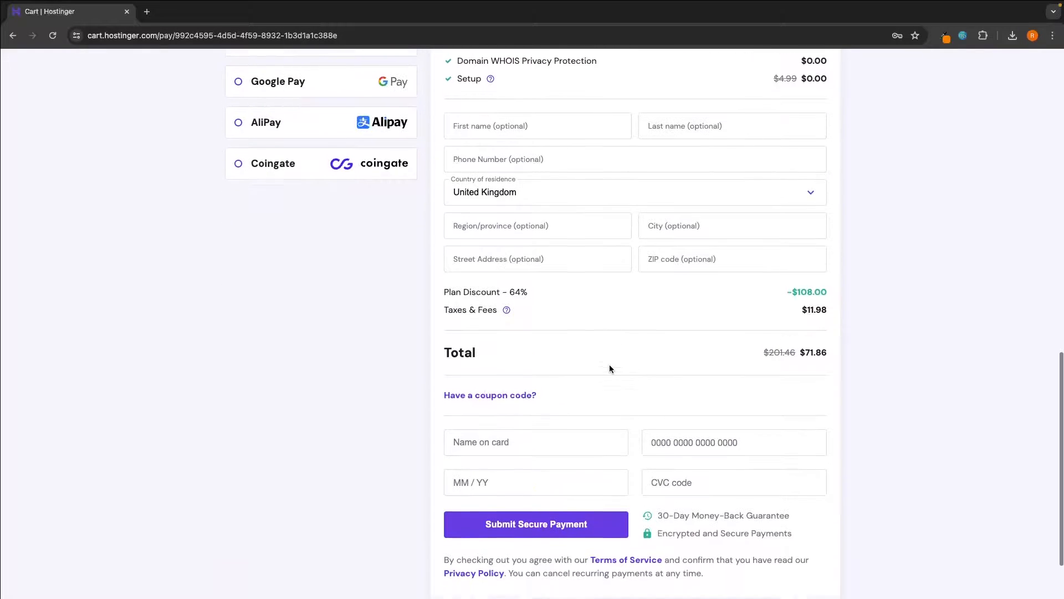
{"action": "left_click", "coordinate": [568, 524]}
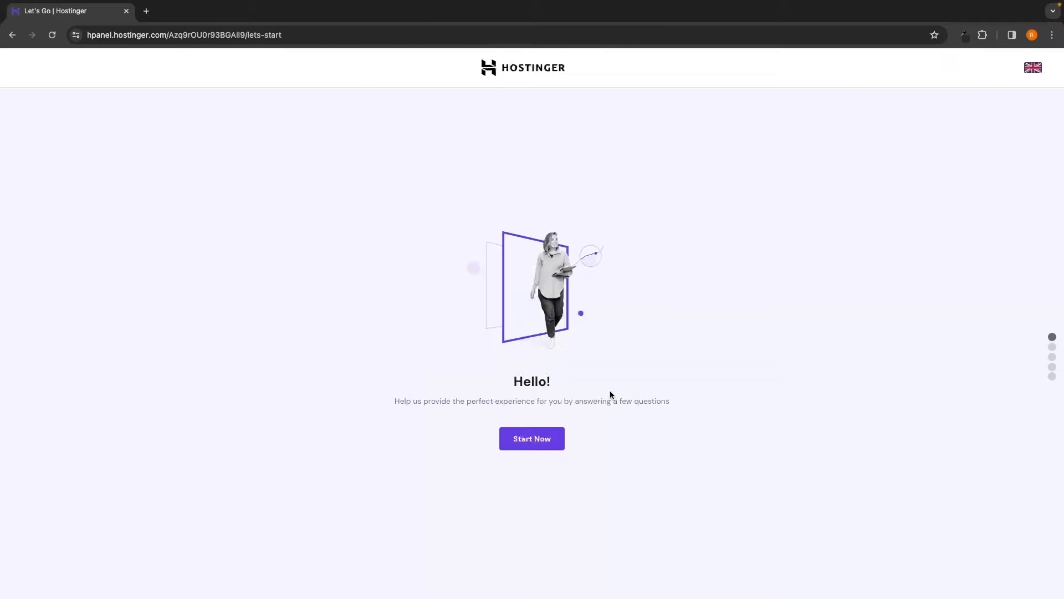
- Answer the survey: site for myself, building it myself, Portfolio type, no help needed
{"action": "left_click", "coordinate": [538, 444]}
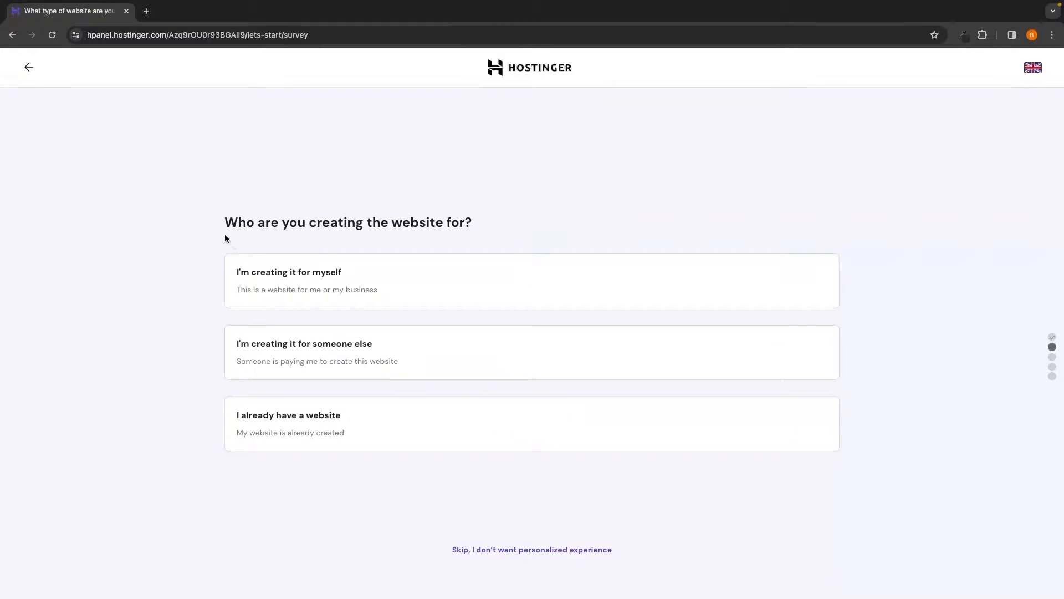
{"action": "left_click_drag", "start_coordinate": [226, 220], "coordinate": [474, 222]}
{"action": "left_click", "coordinate": [487, 221]}
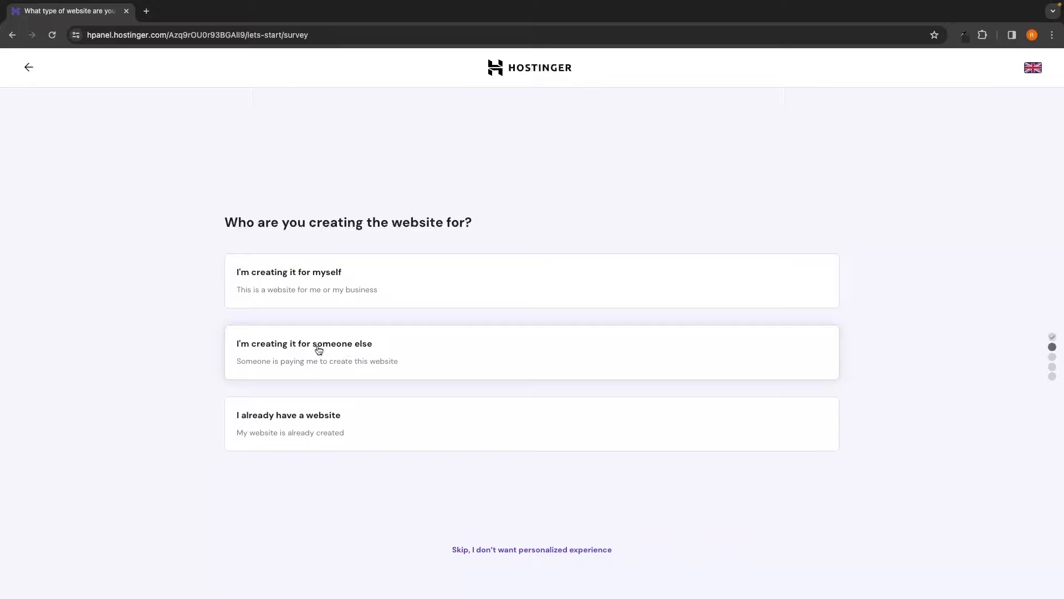
{"action": "left_click", "coordinate": [299, 281]}
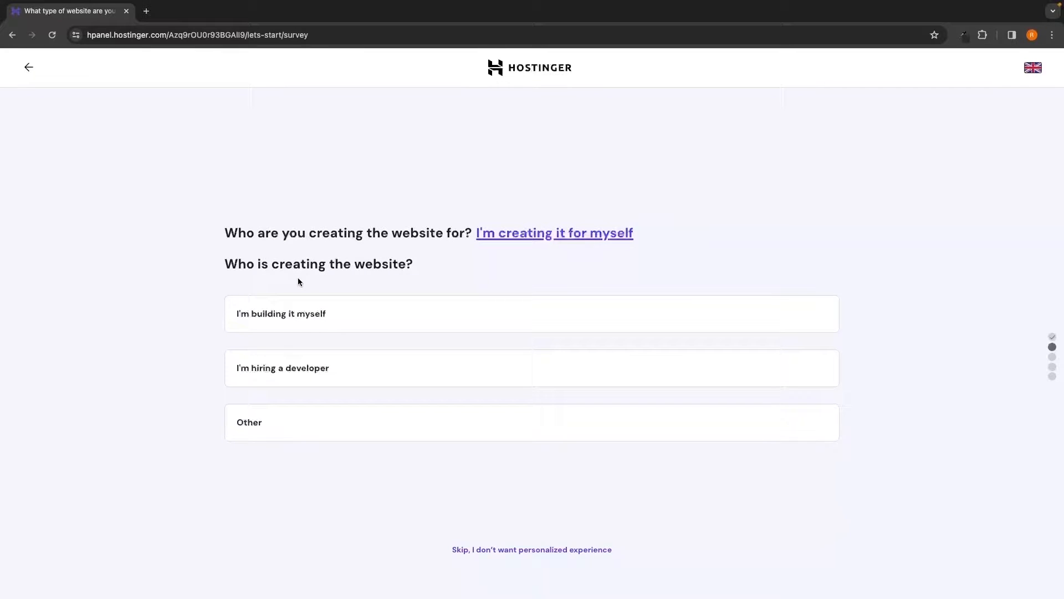
{"action": "left_click", "coordinate": [291, 322]}
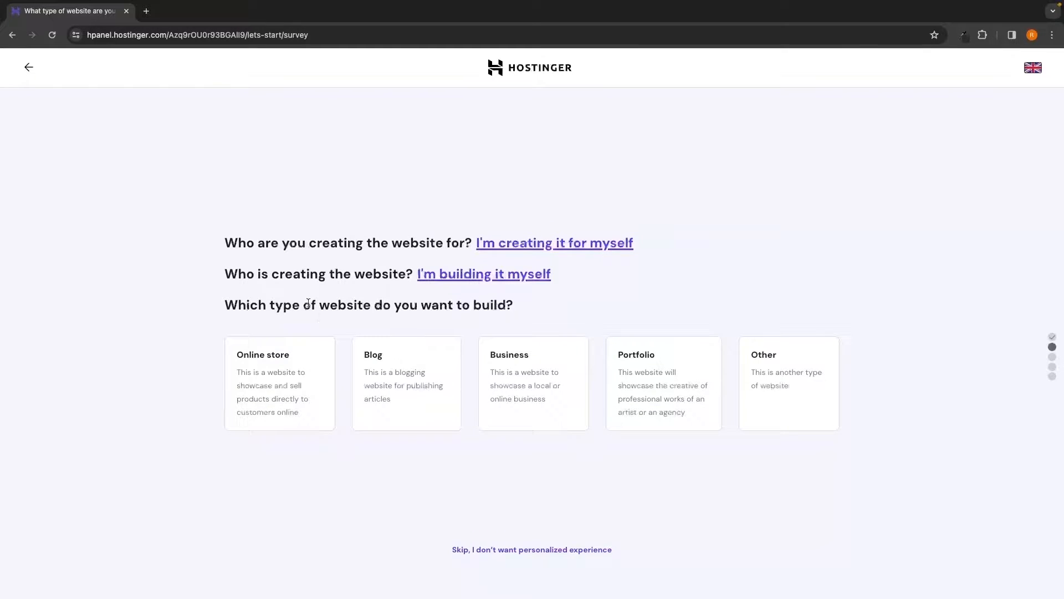
{"action": "left_click_drag", "start_coordinate": [223, 304], "coordinate": [521, 307]}
{"action": "left_click", "coordinate": [501, 298]}
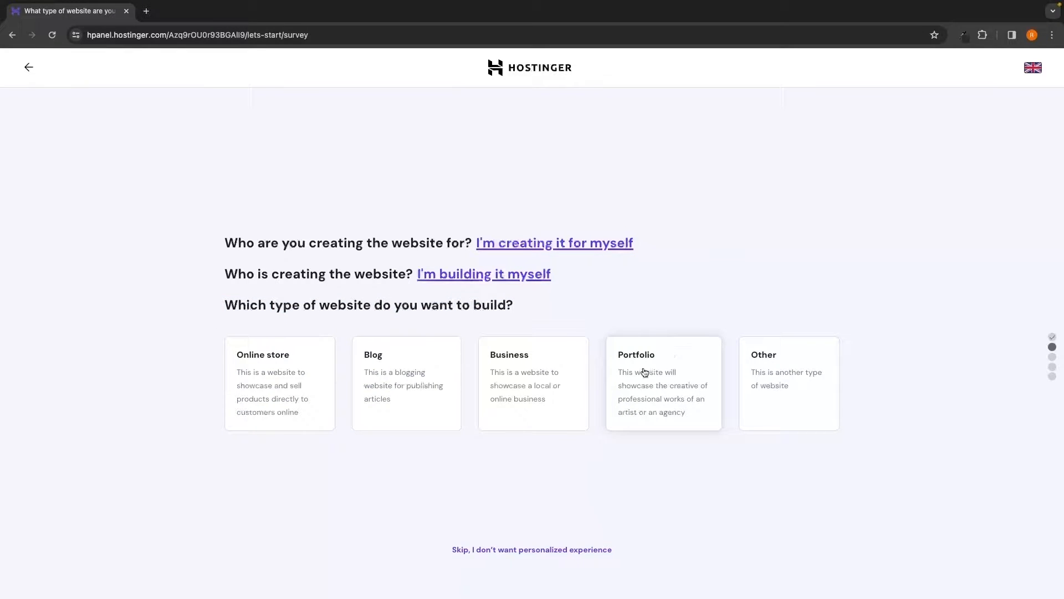
{"action": "left_click", "coordinate": [657, 381]}
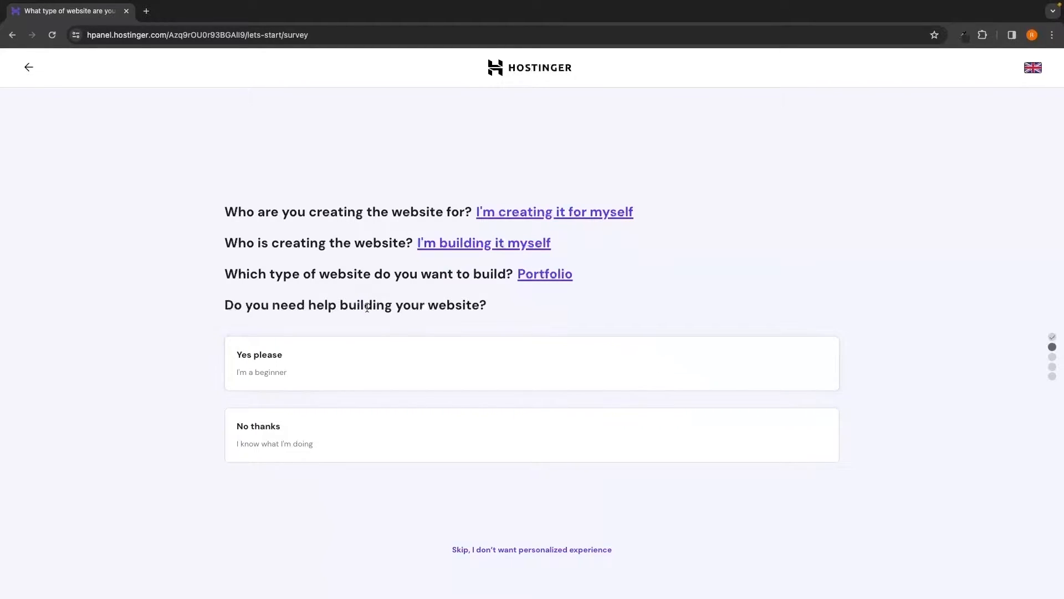
{"action": "left_click", "coordinate": [310, 448]}
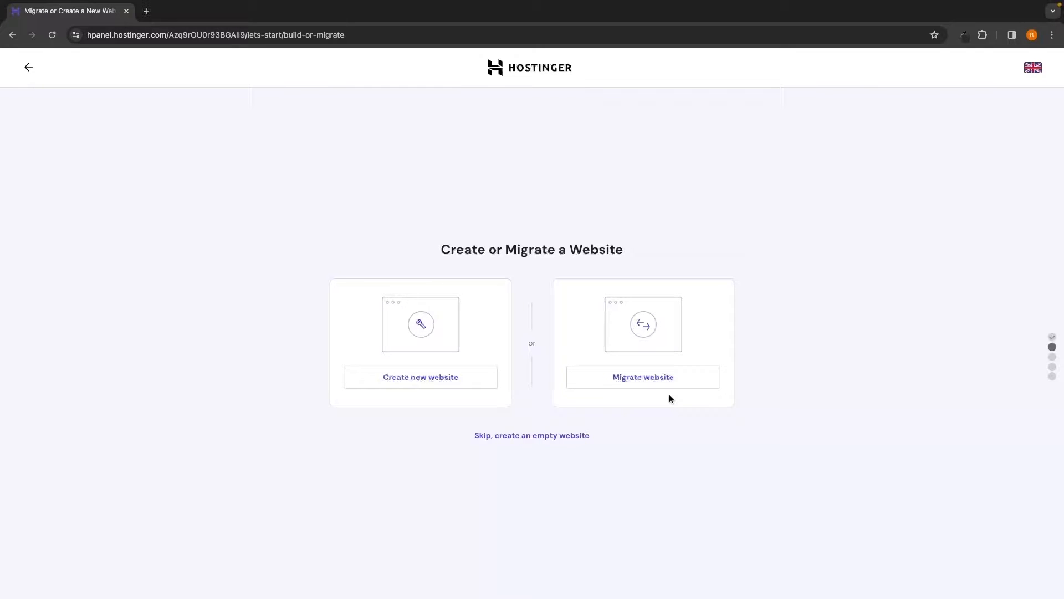
- Create a new website and compare the Hostinger Builder with AI and WordPress with AI options
{"action": "left_click", "coordinate": [397, 385]}
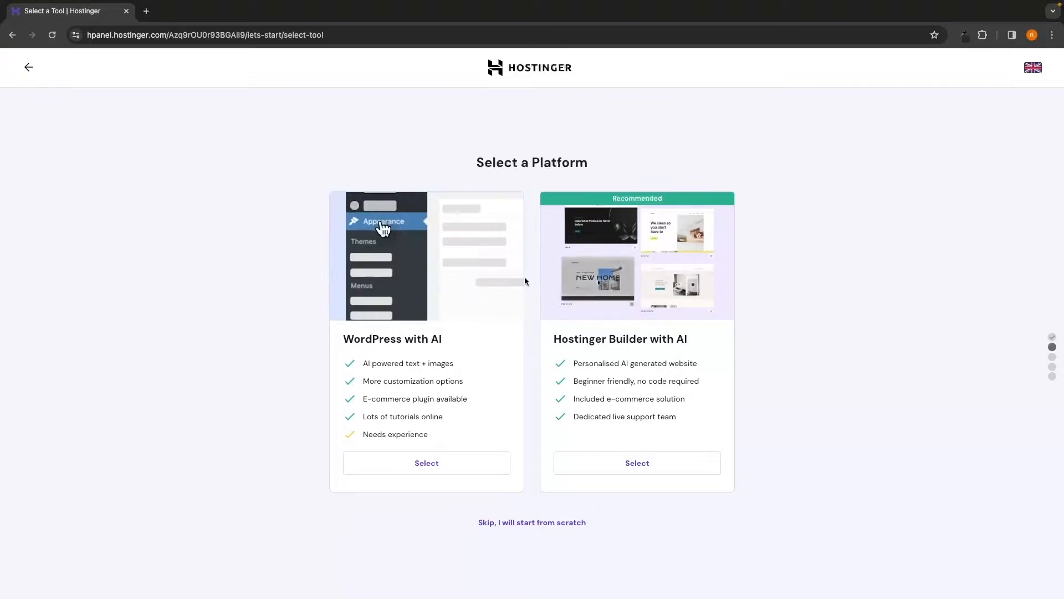
{"action": "left_click_drag", "start_coordinate": [560, 340], "coordinate": [689, 344]}
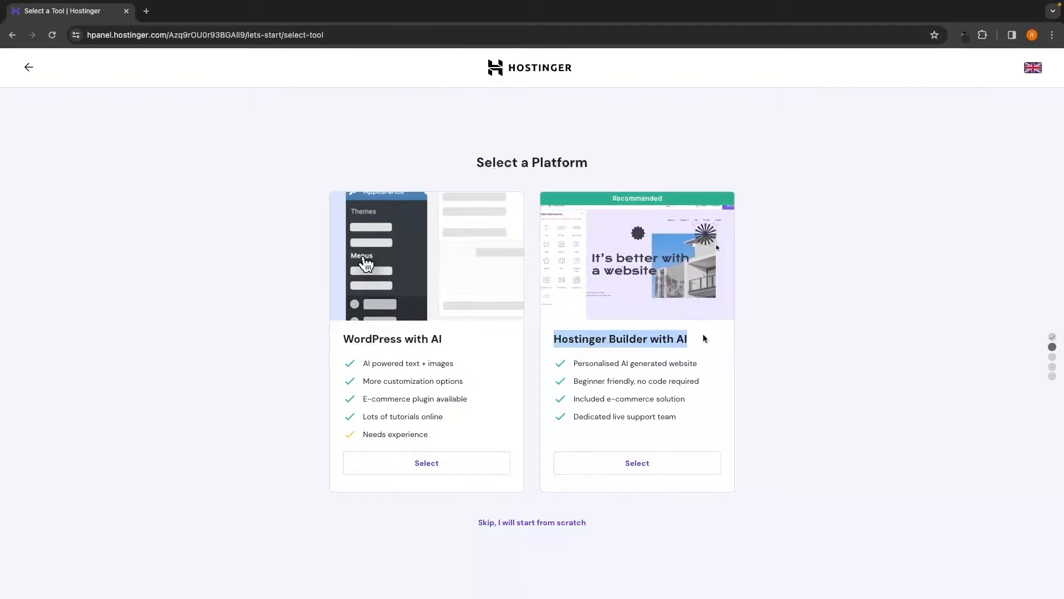
{"action": "left_click", "coordinate": [699, 340]}
{"action": "left_click_drag", "start_coordinate": [555, 340], "coordinate": [713, 347]}
{"action": "left_click", "coordinate": [720, 346]}
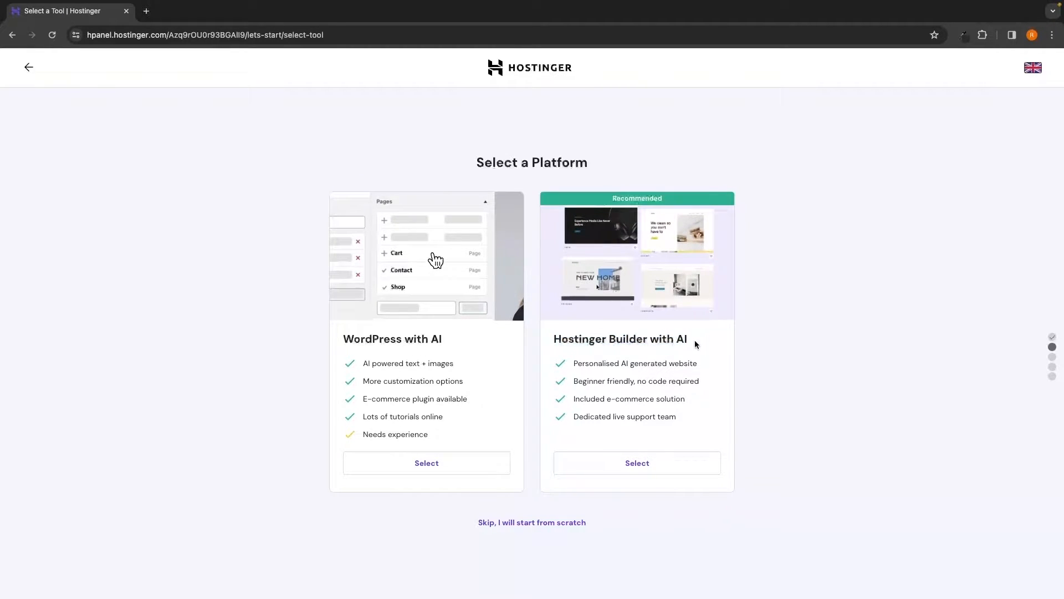
{"action": "left_click_drag", "start_coordinate": [333, 339], "coordinate": [442, 338]}
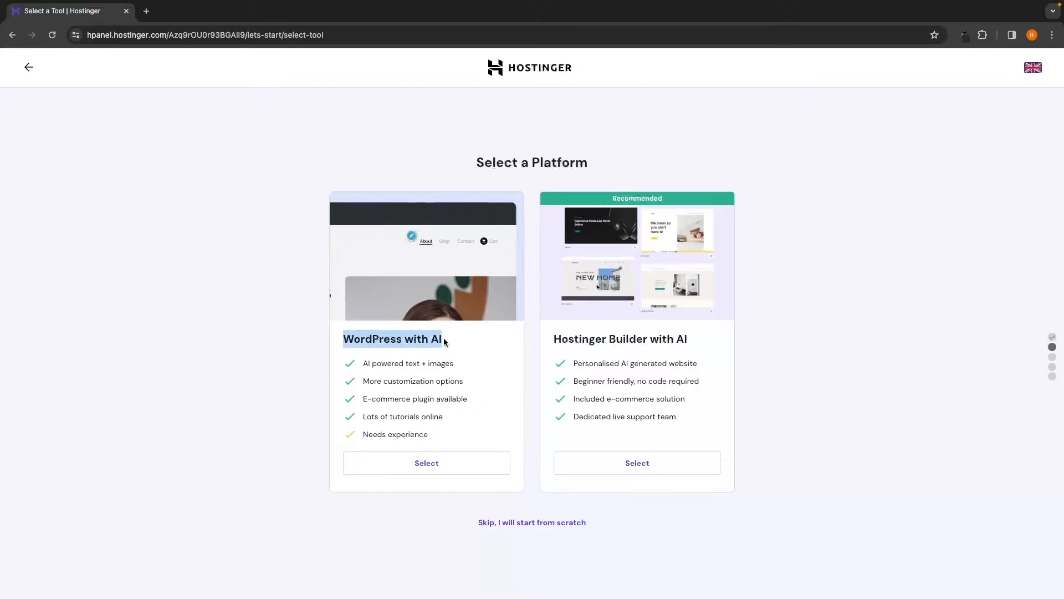
{"action": "left_click", "coordinate": [446, 342]}
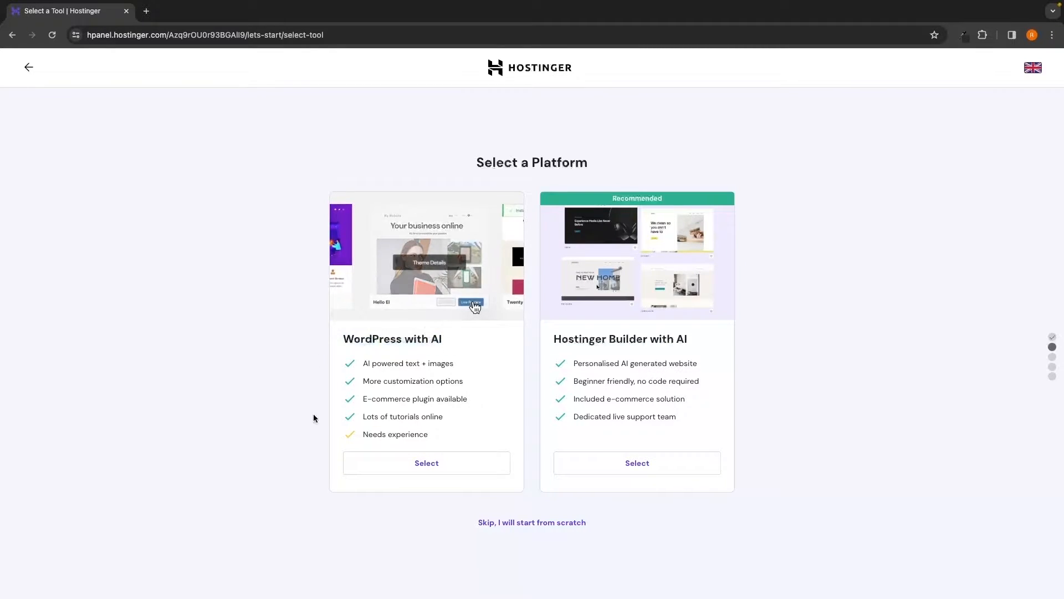
- Select WordPress with AI and review the login details and prefilled administrator email
{"action": "left_click", "coordinate": [436, 470]}
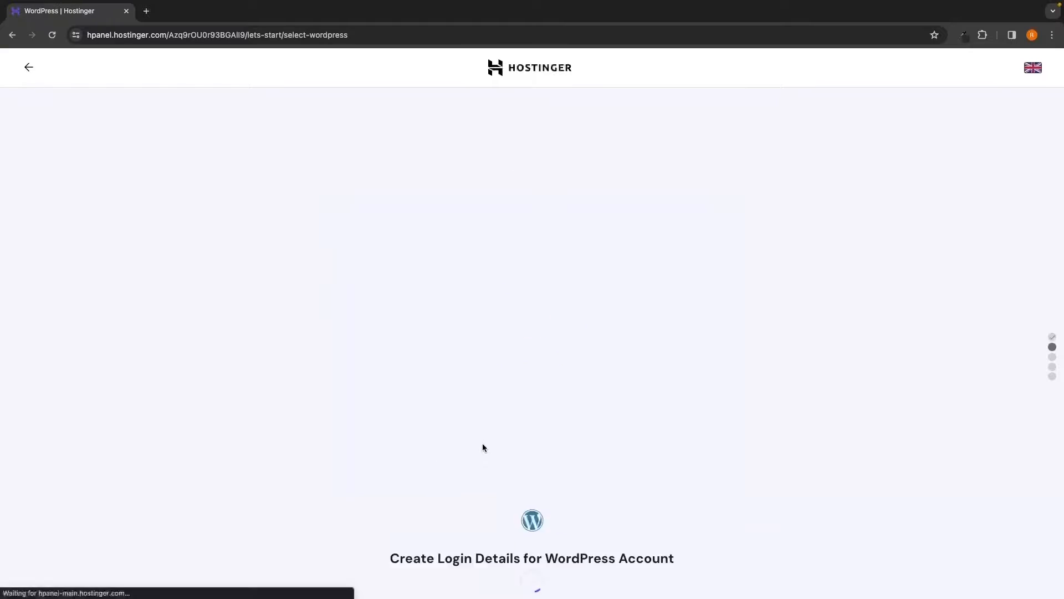
{"action": "mouse_move", "coordinate": [378, 231]}
{"action": "left_mouse_down"}
{"action": "mouse_move", "coordinate": [542, 232]}
{"action": "mouse_move", "coordinate": [379, 229]}
{"action": "left_mouse_up"}
{"action": "left_click", "coordinate": [523, 259]}
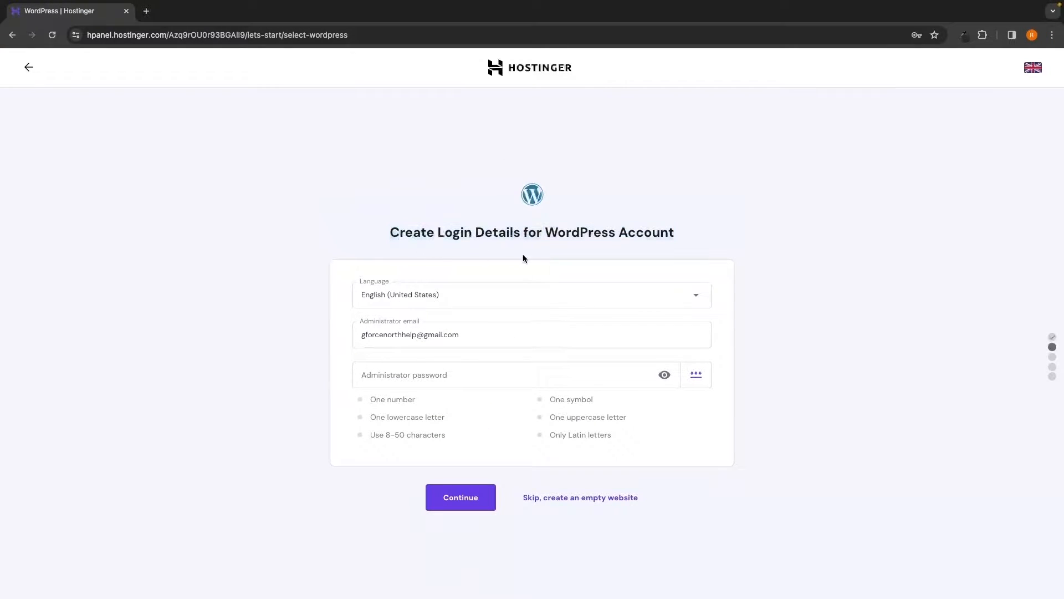
{"action": "left_click_drag", "start_coordinate": [547, 230], "coordinate": [622, 232]}
{"action": "left_click", "coordinate": [622, 232]}
{"action": "left_click_drag", "start_coordinate": [358, 335], "coordinate": [468, 337]}
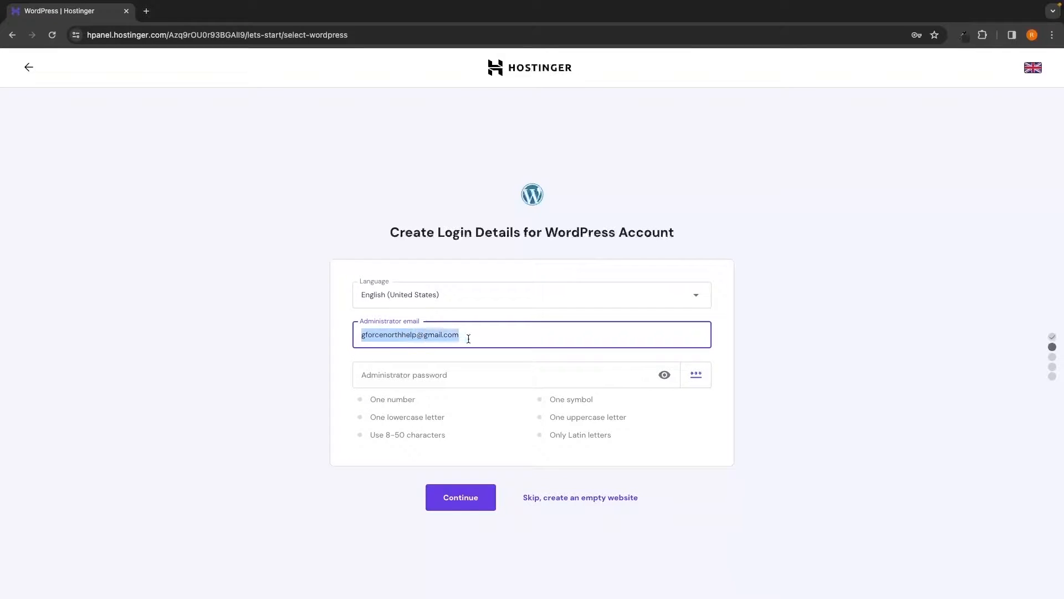
{"action": "left_click", "coordinate": [791, 356]}
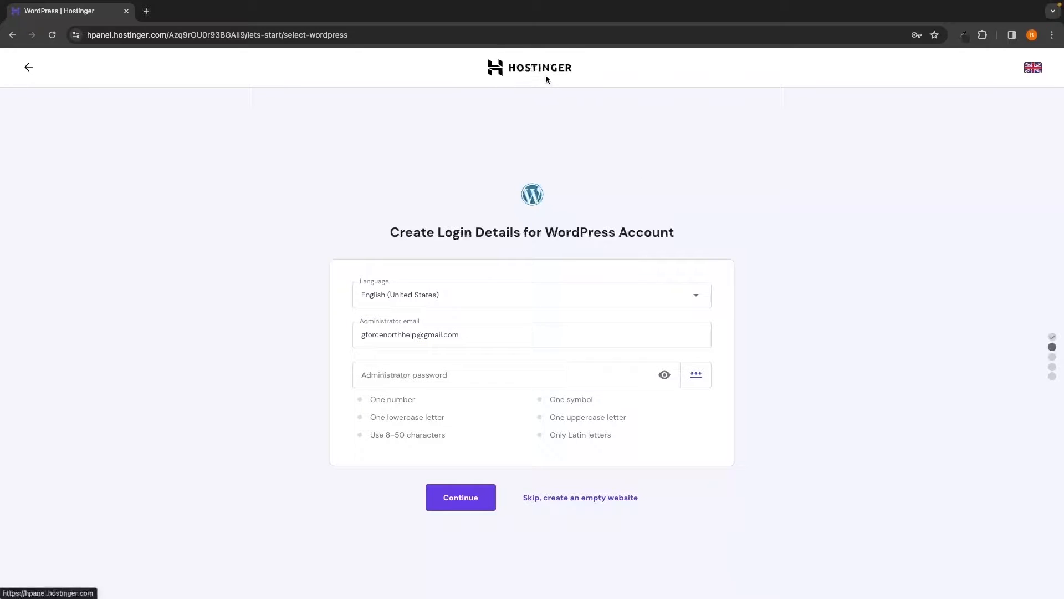
- Fill in an administrator password that meets all six requirements
{"action": "left_click_drag", "start_coordinate": [359, 334], "coordinate": [460, 335]}
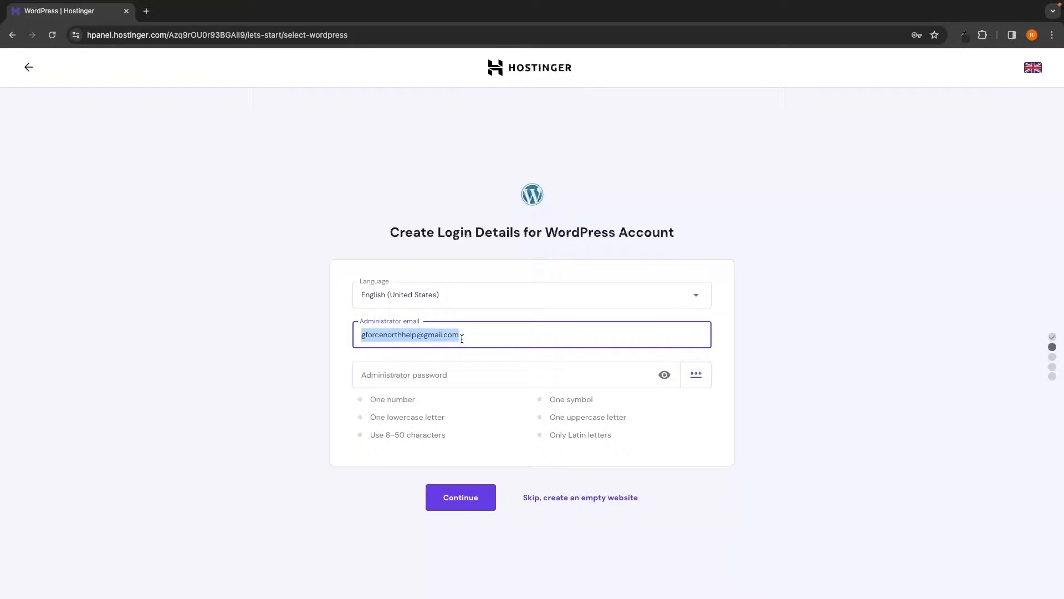
{"action": "left_click", "coordinate": [317, 336]}
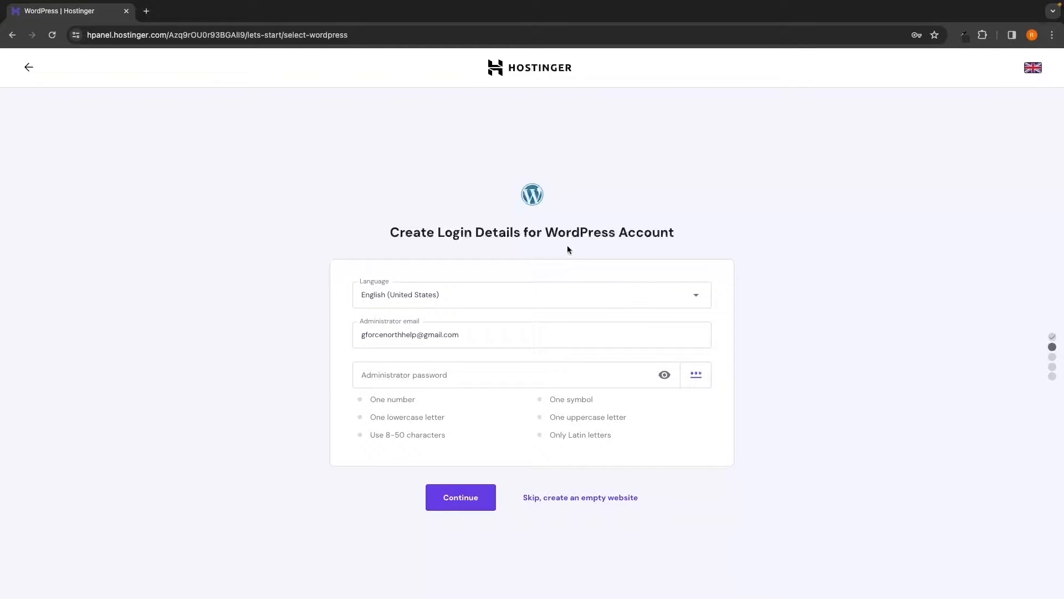
{"action": "left_click_drag", "start_coordinate": [546, 233], "coordinate": [617, 235]}
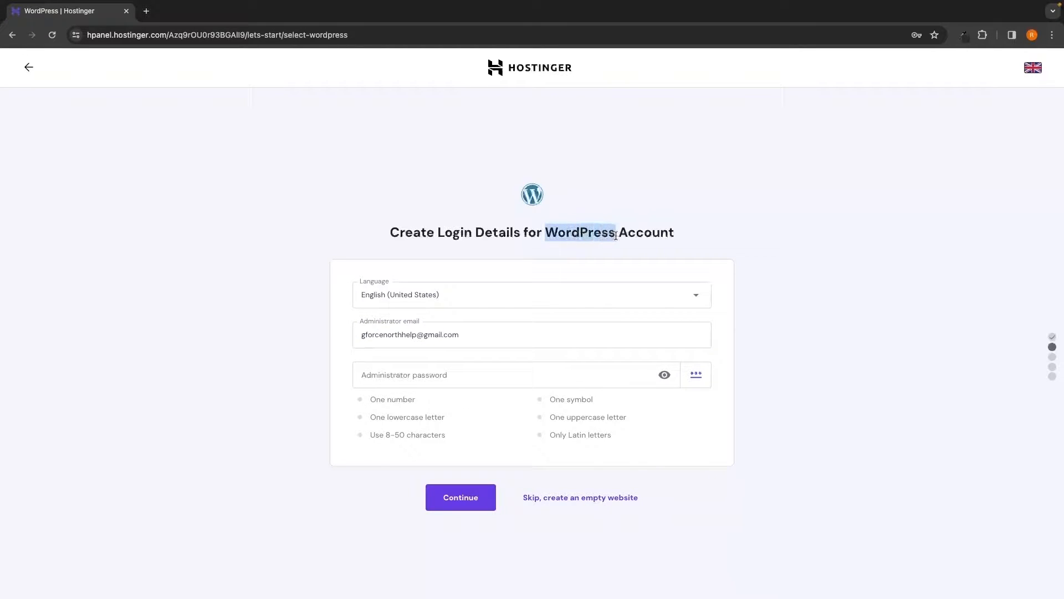
{"action": "left_click", "coordinate": [742, 263]}
{"action": "left_click", "coordinate": [452, 374]}
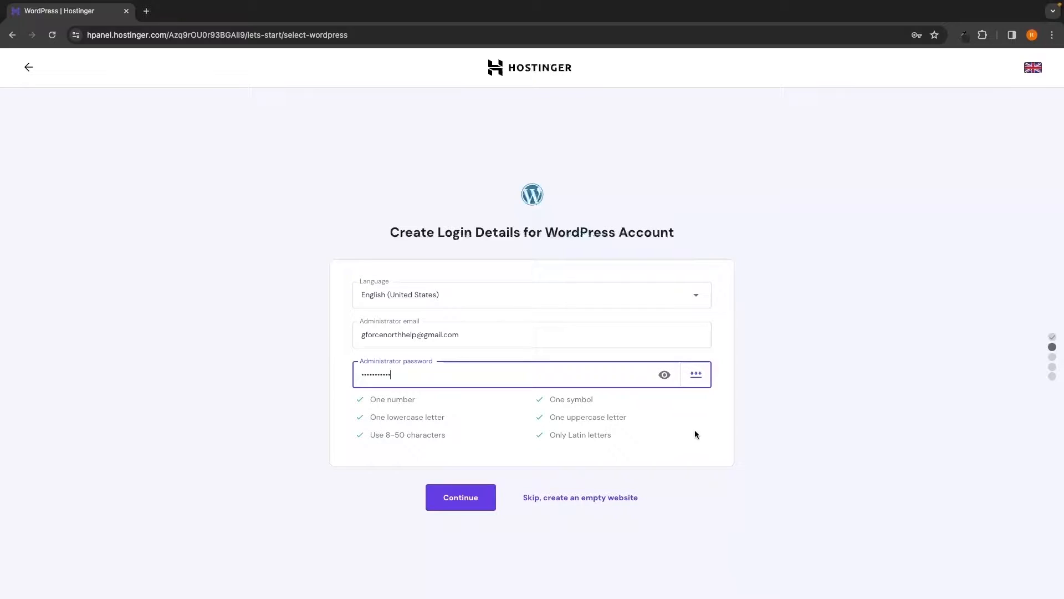
{"action": "left_click", "coordinate": [697, 434]}
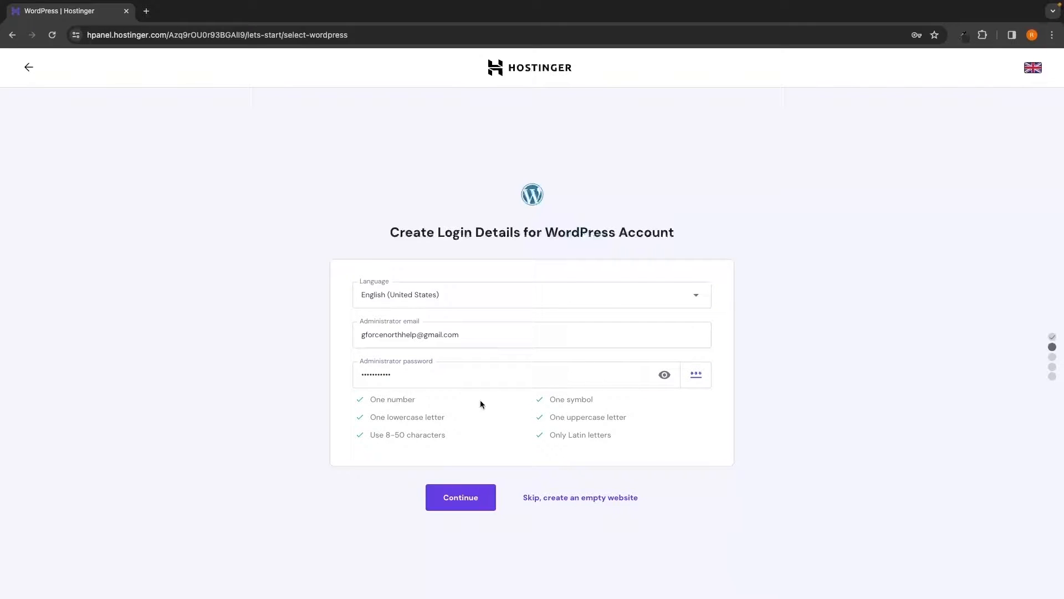
- Continue past the login step, then skip plugins, the template and AI-written content
{"action": "left_click", "coordinate": [470, 502]}
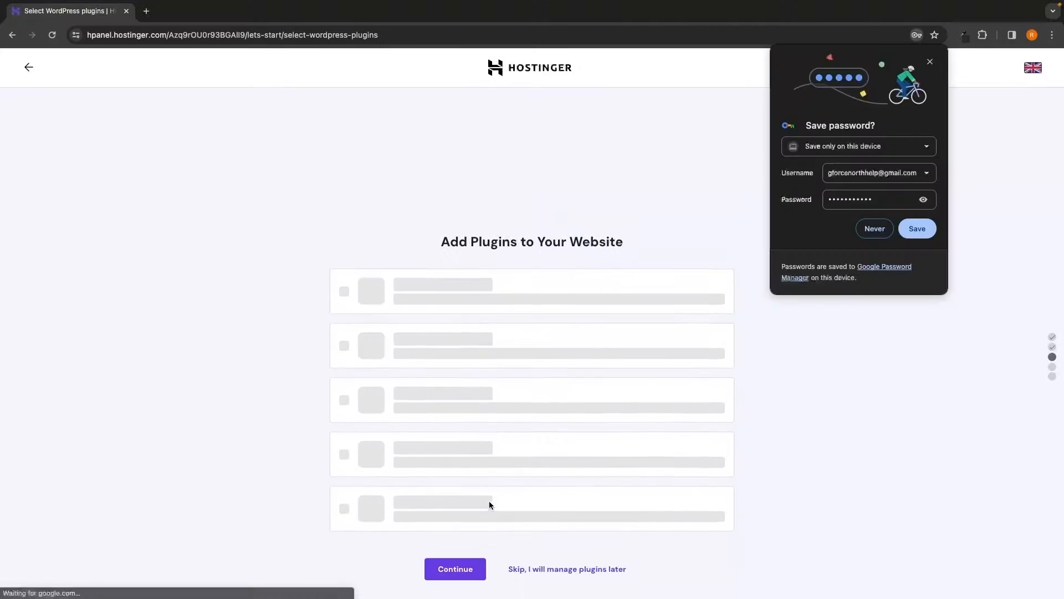
{"action": "left_click_drag", "start_coordinate": [422, 185], "coordinate": [627, 186]}
{"action": "left_click", "coordinate": [652, 186]}
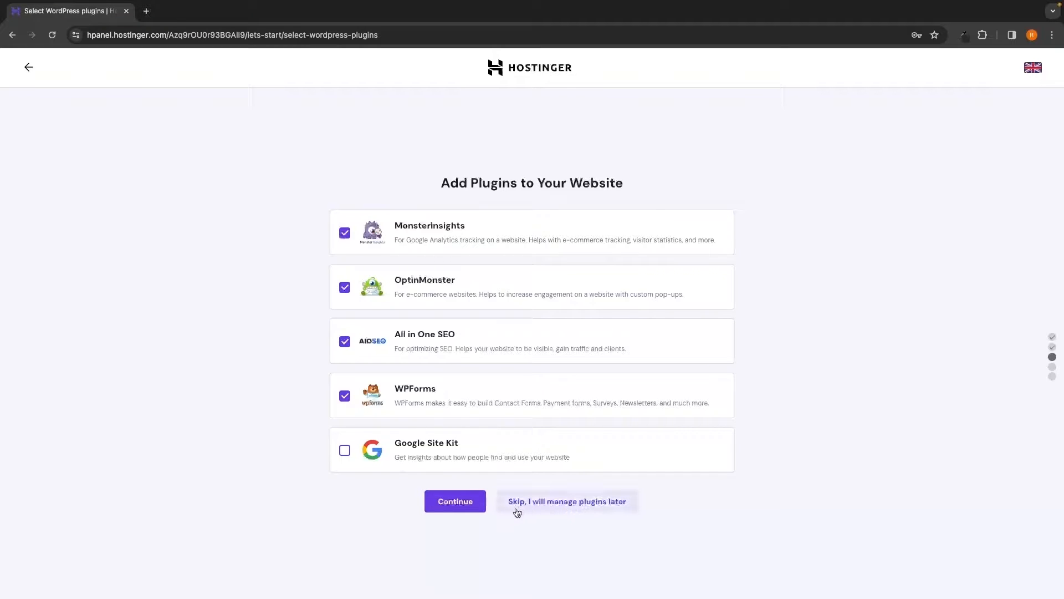
{"action": "left_click", "coordinate": [574, 504]}
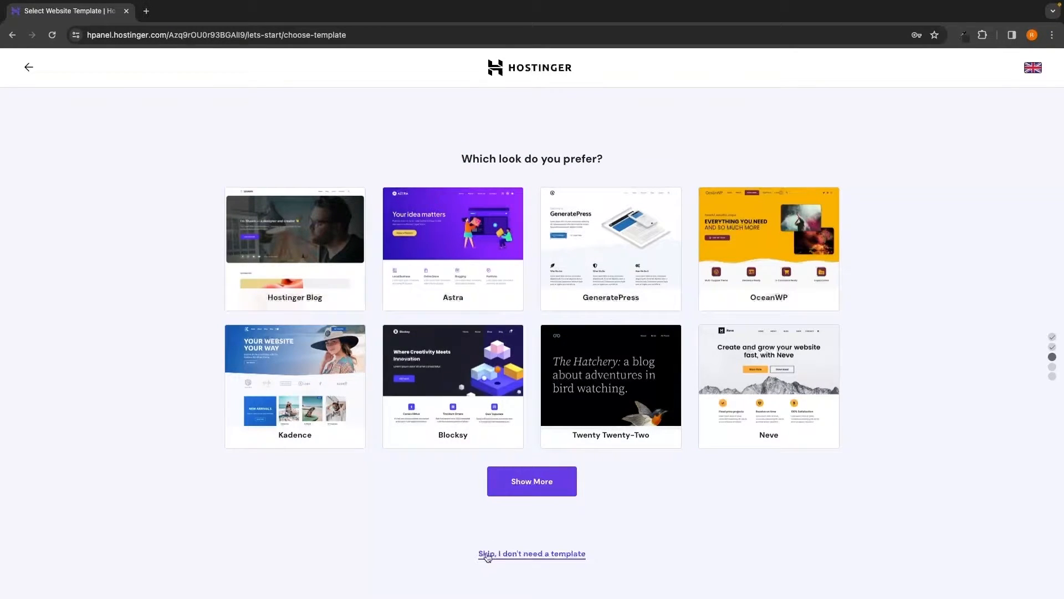
{"action": "left_click", "coordinate": [559, 555]}
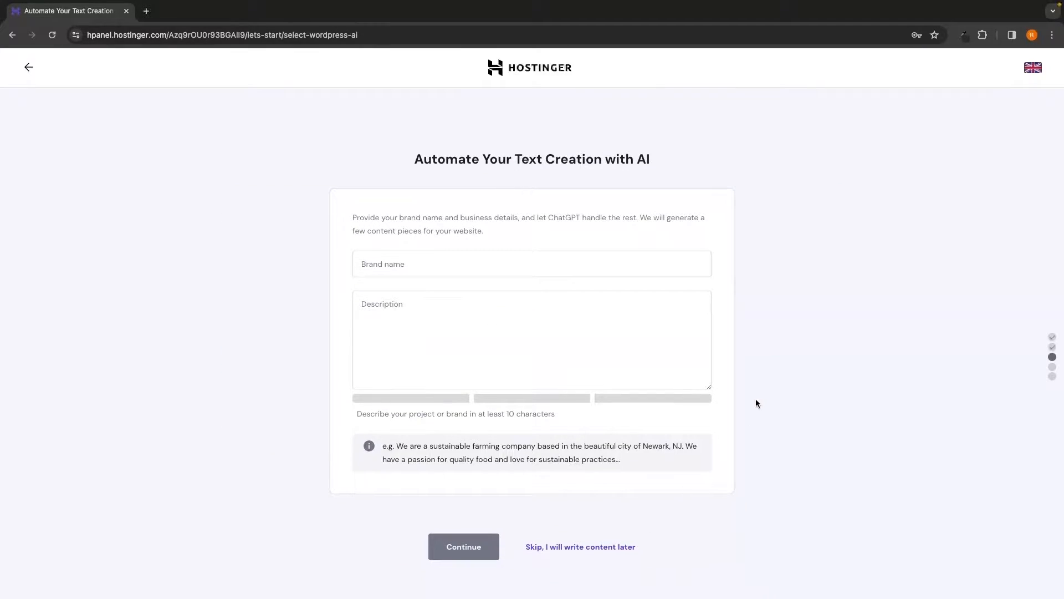
{"action": "left_click_drag", "start_coordinate": [403, 159], "coordinate": [663, 163]}
{"action": "left_click", "coordinate": [678, 165]}
{"action": "left_click", "coordinate": [580, 549]}
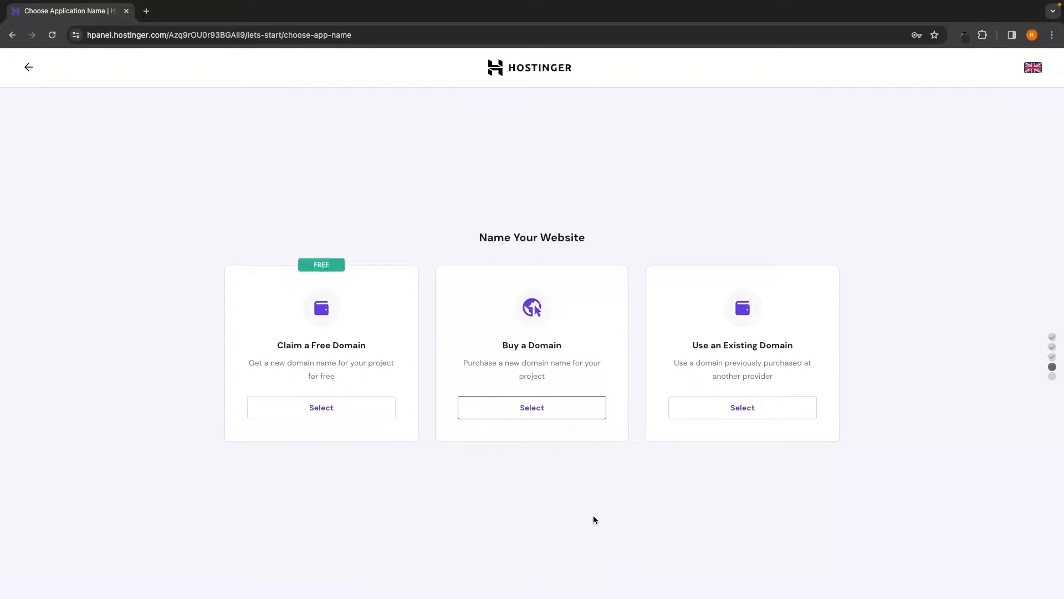
- Choose Claim a Free Domain and enter gforce-north as the domain name
{"action": "left_click_drag", "start_coordinate": [475, 237], "coordinate": [596, 238]}
{"action": "left_click", "coordinate": [609, 237]}
{"action": "left_click_drag", "start_coordinate": [272, 346], "coordinate": [370, 347]}
{"action": "left_click", "coordinate": [377, 343]}
{"action": "left_click", "coordinate": [328, 416]}
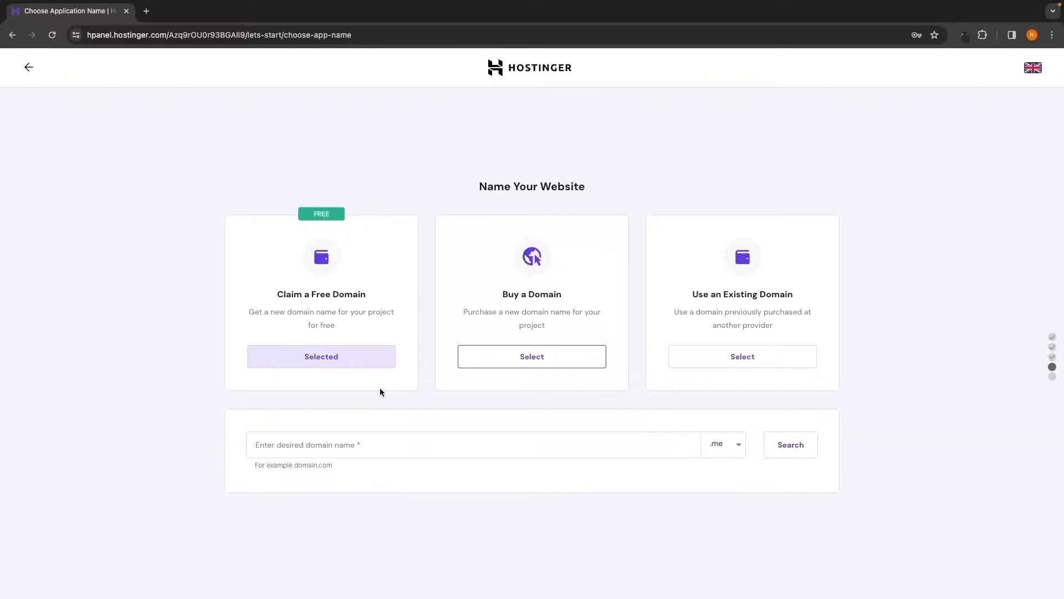
{"action": "left_click", "coordinate": [321, 450]}
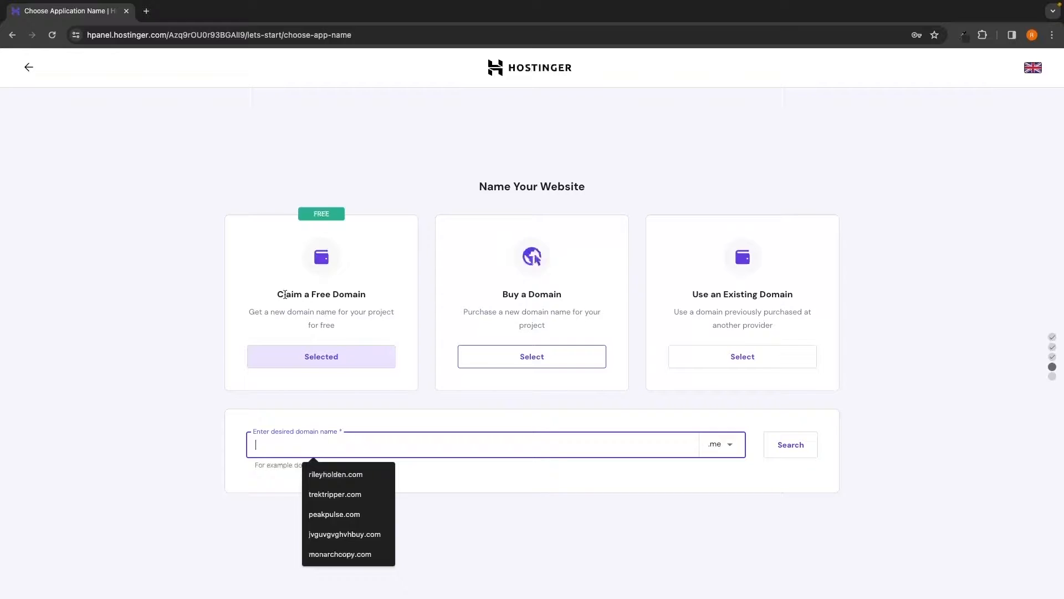
{"action": "left_click", "coordinate": [365, 312]}
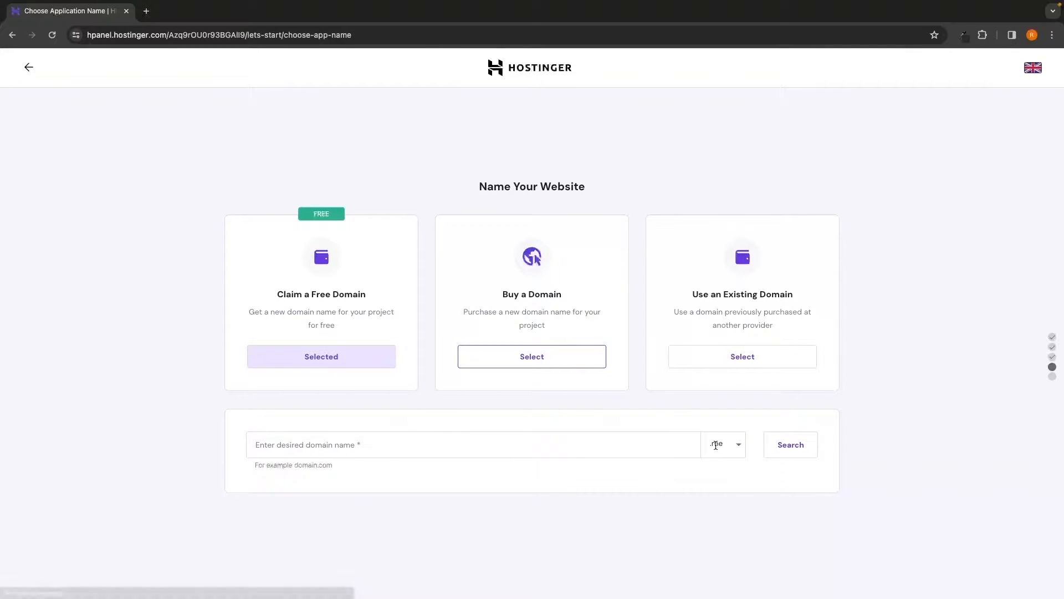
- Set the extension to .com, confirm gforce-north.com is available, and continue with it
{"action": "left_click", "coordinate": [733, 443]}
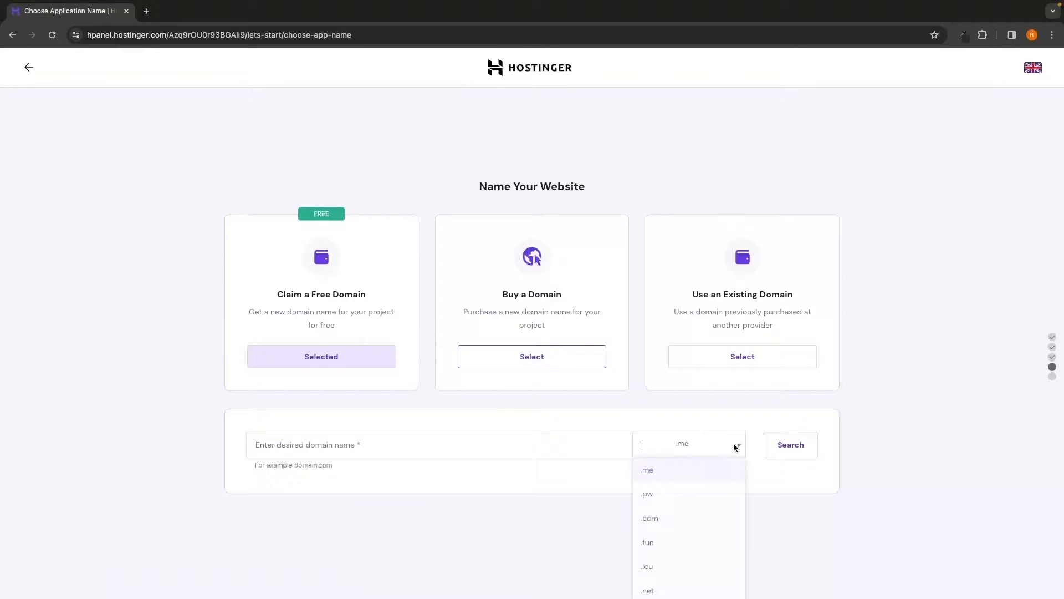
{"action": "left_click", "coordinate": [739, 446]}
{"action": "left_click", "coordinate": [739, 445]}
{"action": "left_click", "coordinate": [657, 521]}
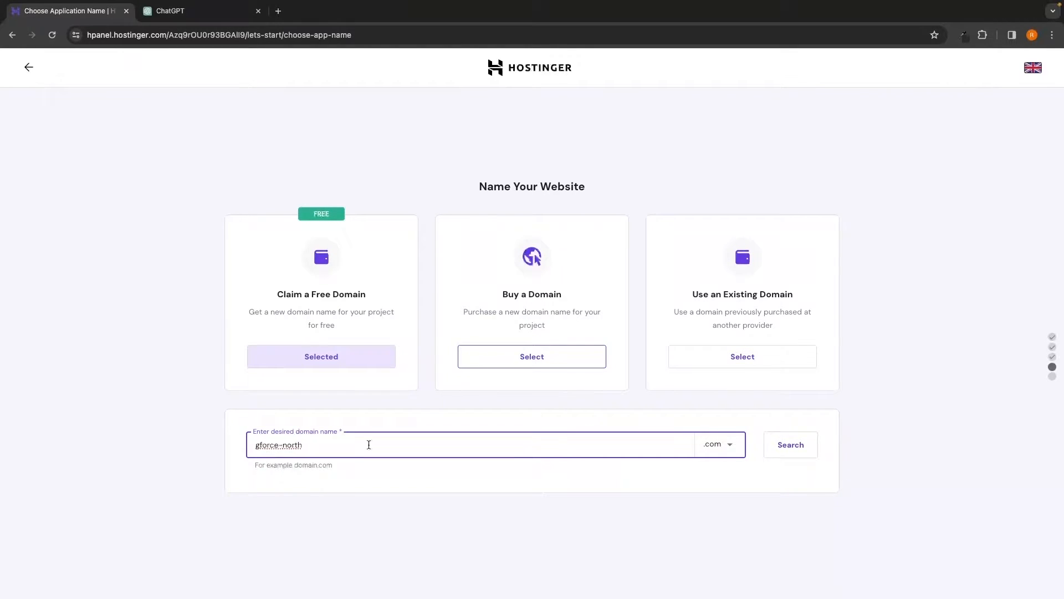
{"action": "left_click", "coordinate": [791, 445]}
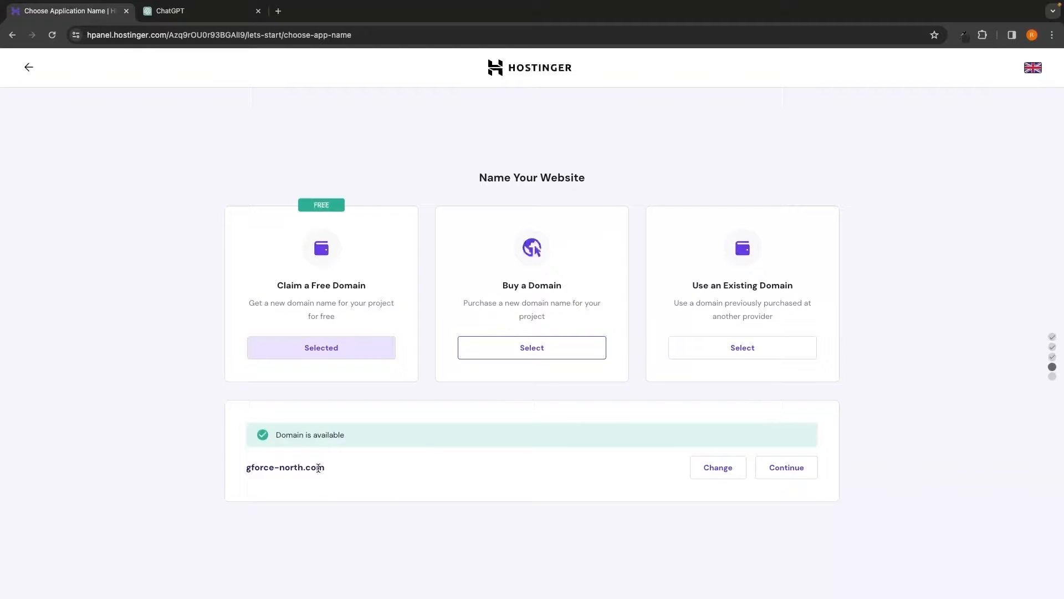
{"action": "left_click_drag", "start_coordinate": [245, 461], "coordinate": [327, 466]}
{"action": "left_click", "coordinate": [349, 470]}
{"action": "left_click", "coordinate": [791, 467]}
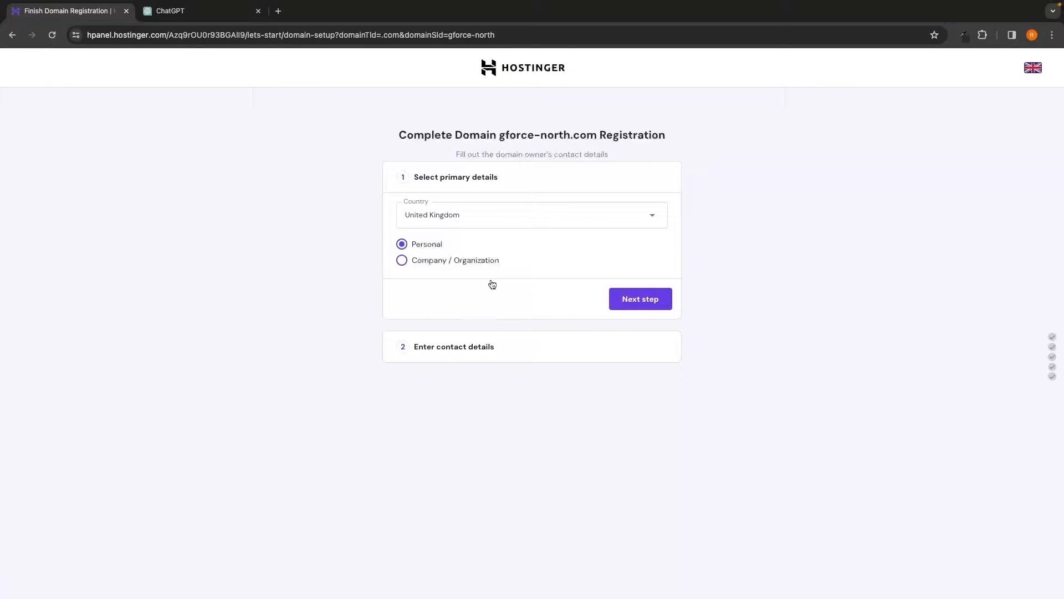
- Keep United Kingdom and Personal as the registration details for gforce-north.com and continue
{"action": "left_click_drag", "start_coordinate": [397, 135], "coordinate": [632, 145]}
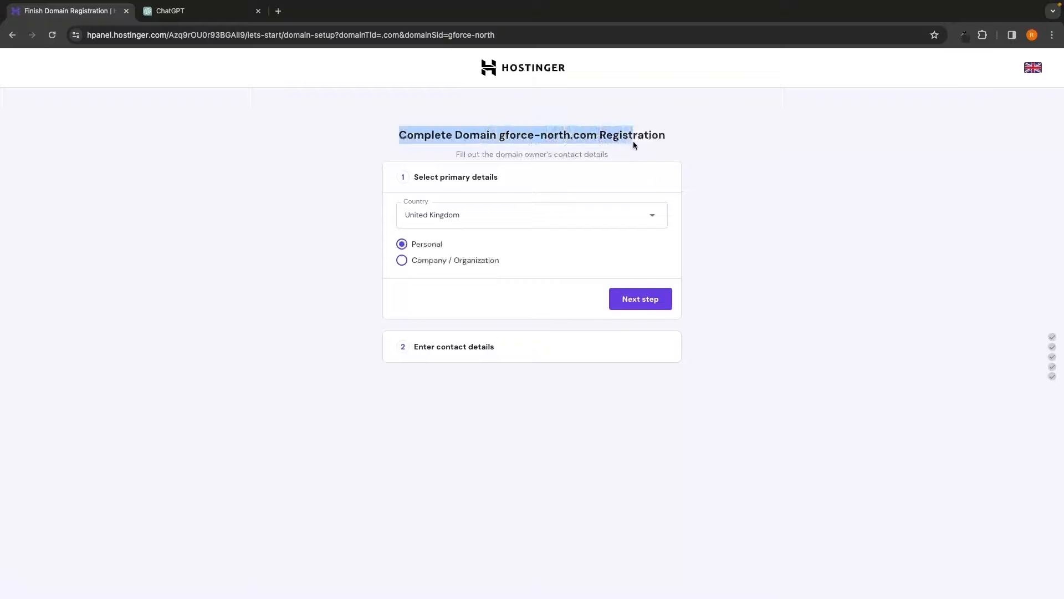
{"action": "left_click", "coordinate": [413, 158]}
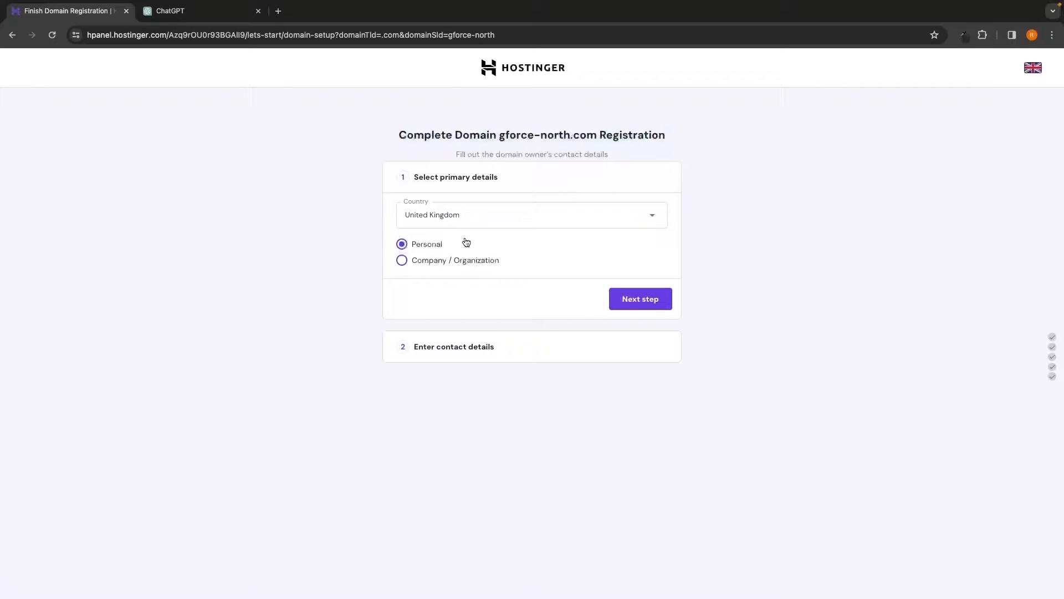
{"action": "left_click", "coordinate": [634, 301]}
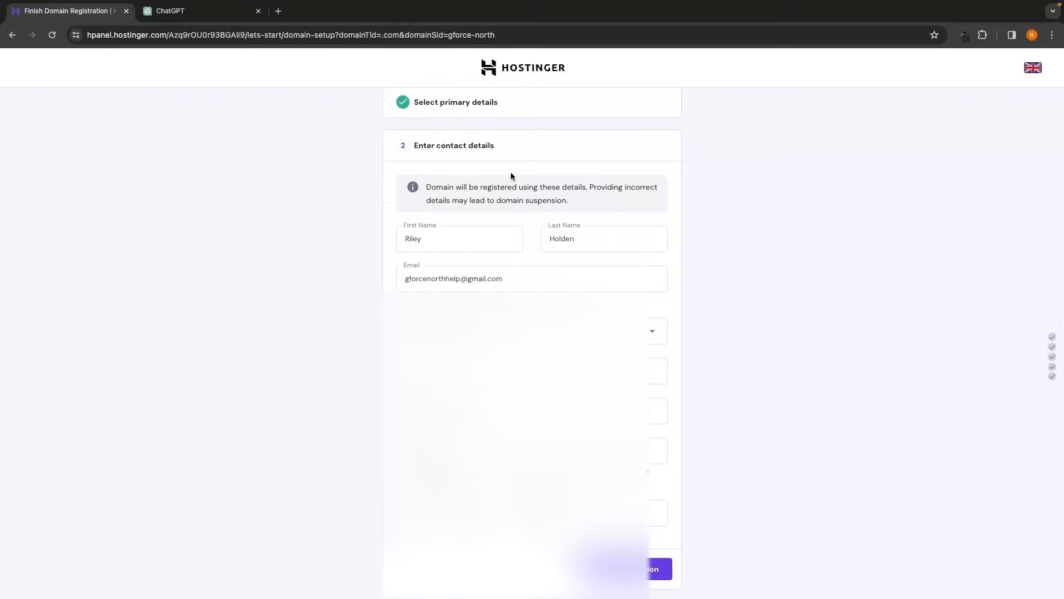
- Accept the pre-filled contact details and submit the domain registration
{"action": "left_click_drag", "start_coordinate": [408, 143], "coordinate": [509, 146]}
{"action": "left_click", "coordinate": [491, 146]}
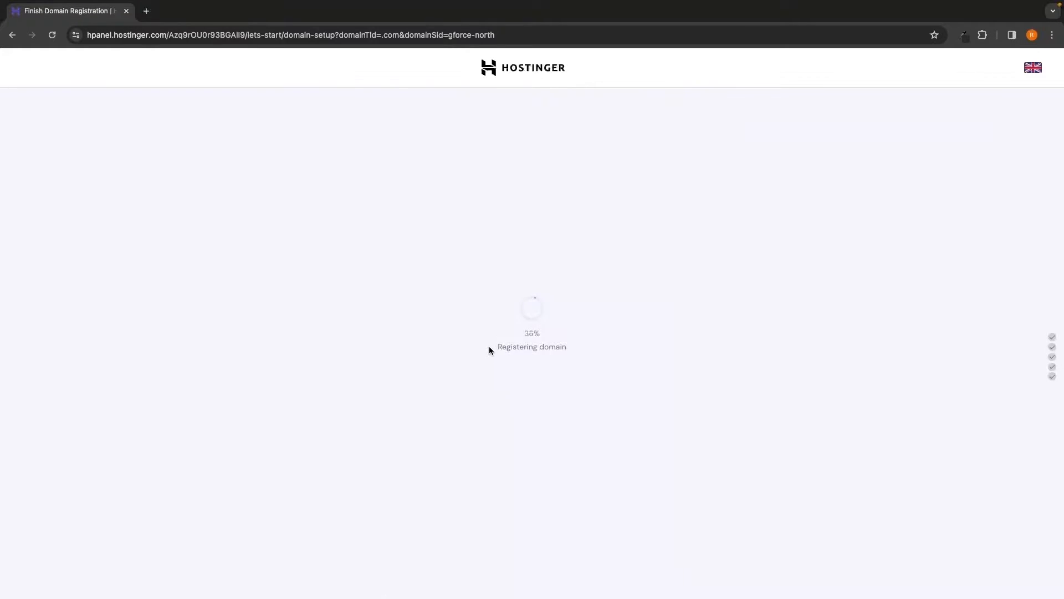
{"action": "left_click_drag", "start_coordinate": [489, 347], "coordinate": [571, 347]}
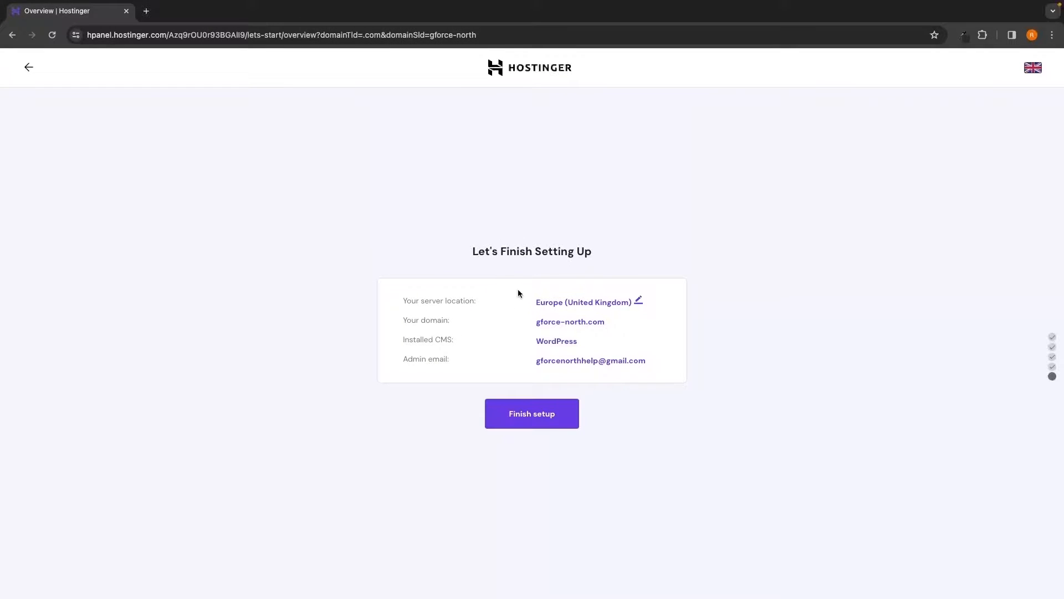
- Review the gforce-north.com setup summary and start building the website
{"action": "left_click_drag", "start_coordinate": [397, 315], "coordinate": [608, 329]}
{"action": "left_click", "coordinate": [692, 342]}
{"action": "left_click", "coordinate": [536, 422]}
- Wait for the build to finish until the Well Done, You Are Ready! page appears
{"action": "left_click_drag", "start_coordinate": [487, 498], "coordinate": [573, 498]}
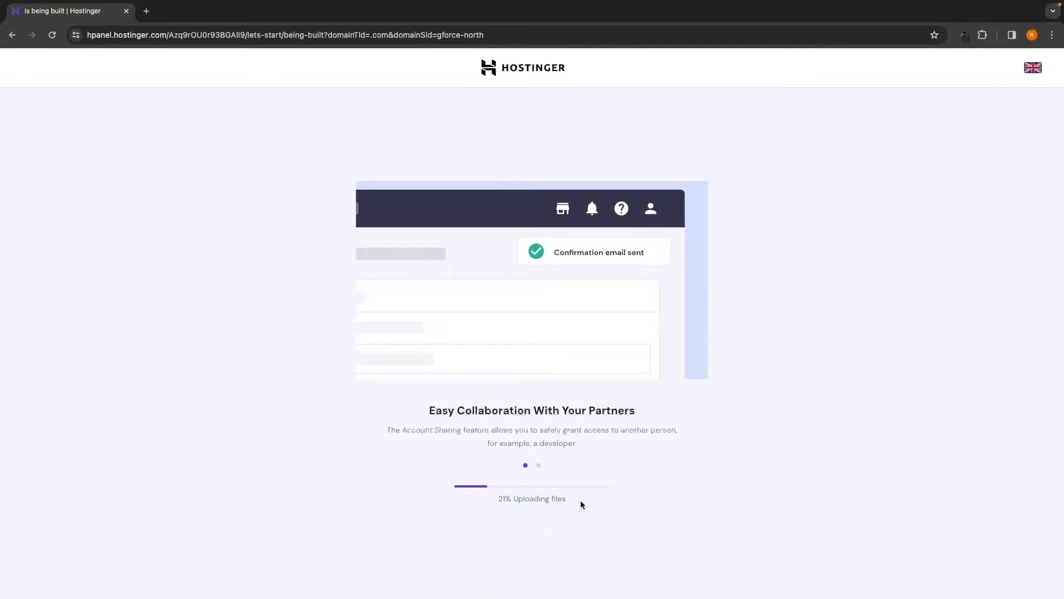
{"action": "left_click_drag", "start_coordinate": [460, 230], "coordinate": [611, 229]}
{"action": "left_click", "coordinate": [535, 209]}
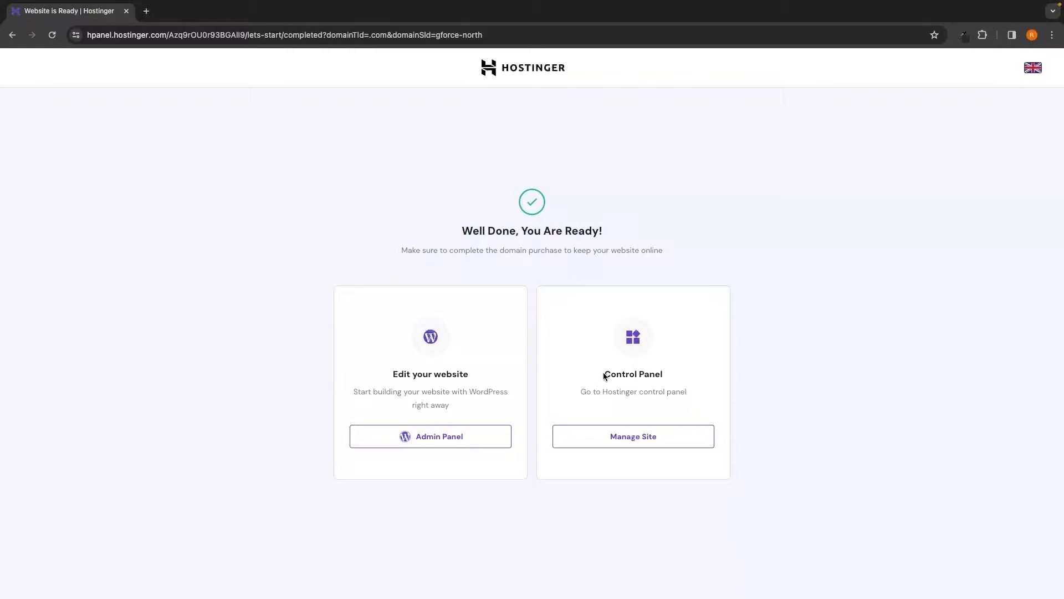
{"action": "left_click_drag", "start_coordinate": [390, 373], "coordinate": [483, 368]}
{"action": "left_click", "coordinate": [422, 348]}
- Open the gforce-north.com site panel via Manage Site and view its connection security details
{"action": "left_click", "coordinate": [631, 438]}
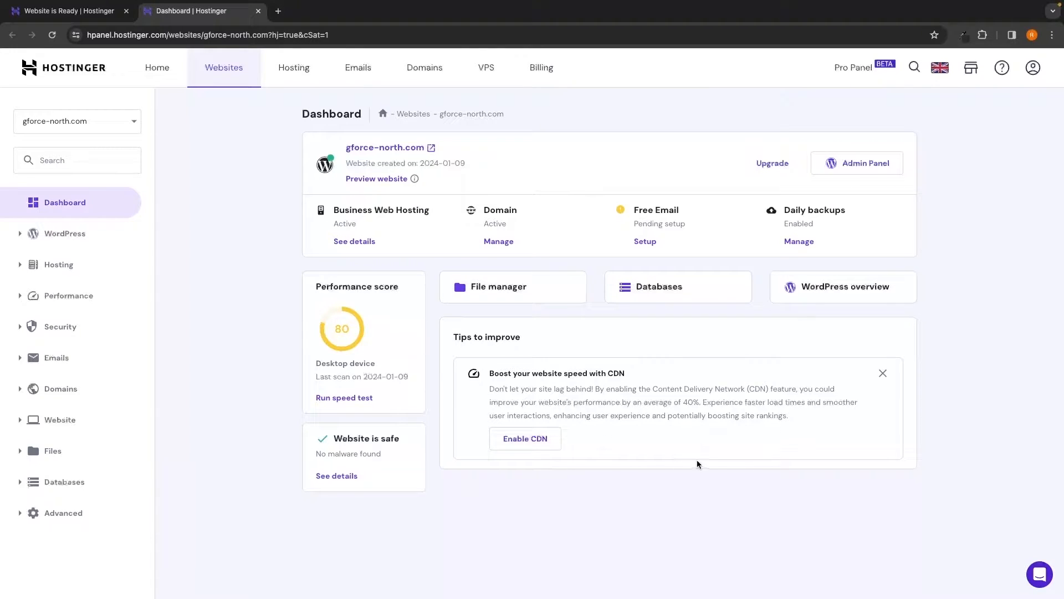
{"action": "left_click", "coordinate": [76, 34]}
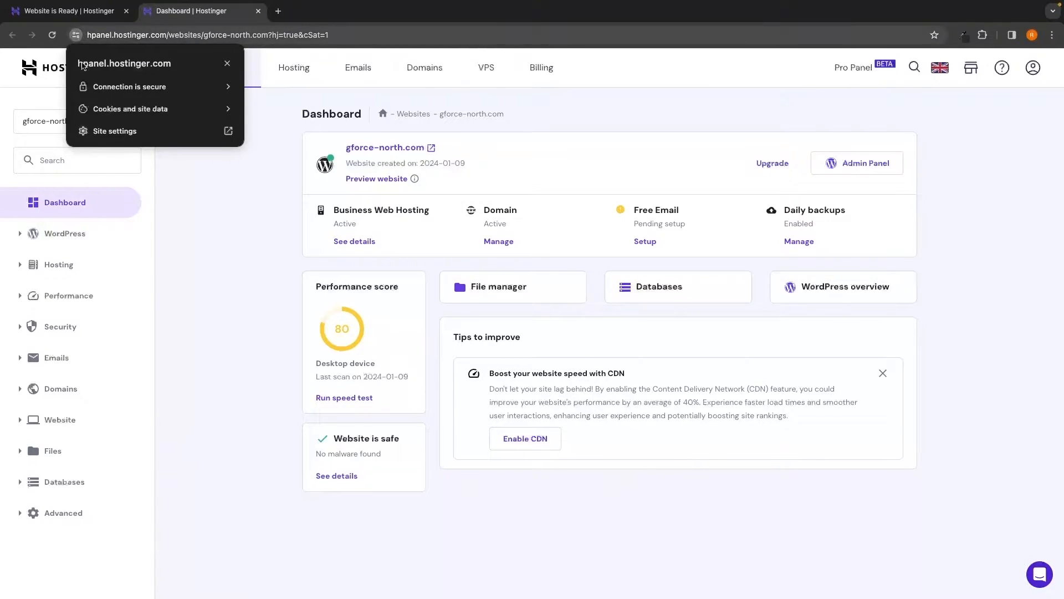
{"action": "left_click", "coordinate": [143, 88]}
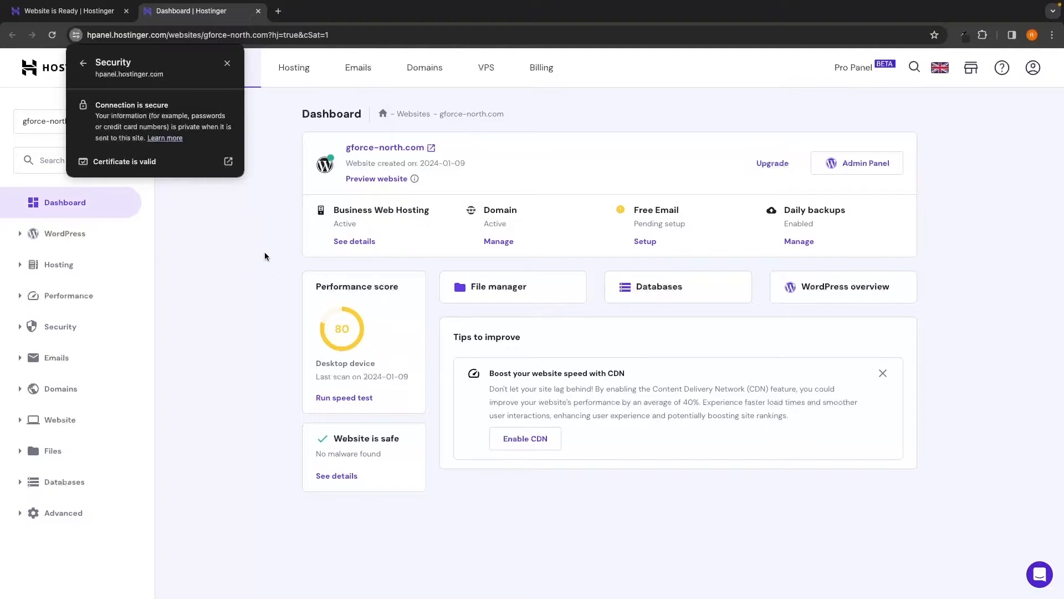
- Close the security popup and go to Security > SSL for gforce-north.com
{"action": "left_click", "coordinate": [264, 253]}
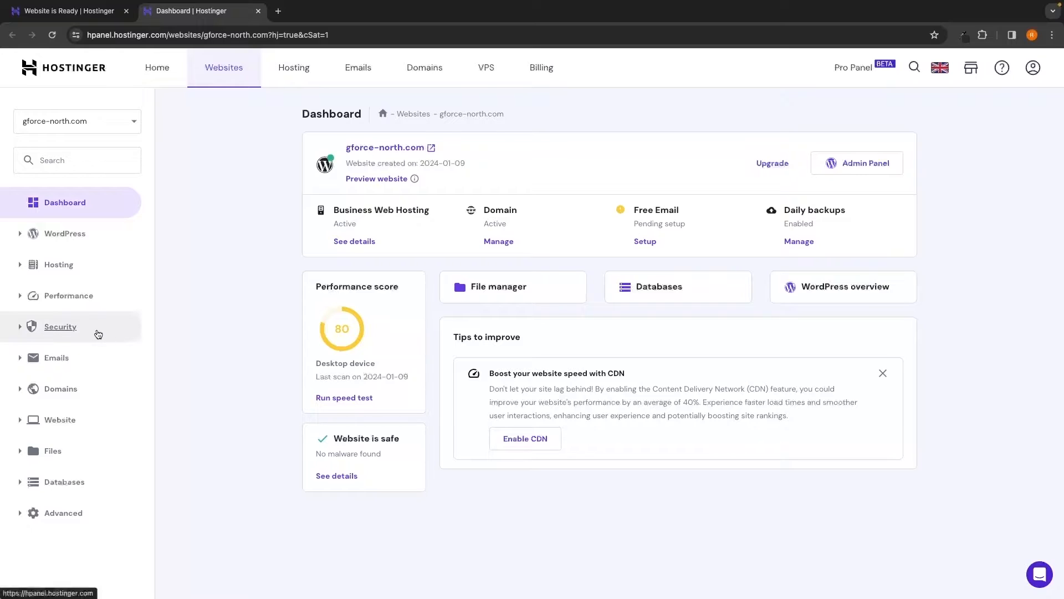
{"action": "left_click", "coordinate": [67, 332]}
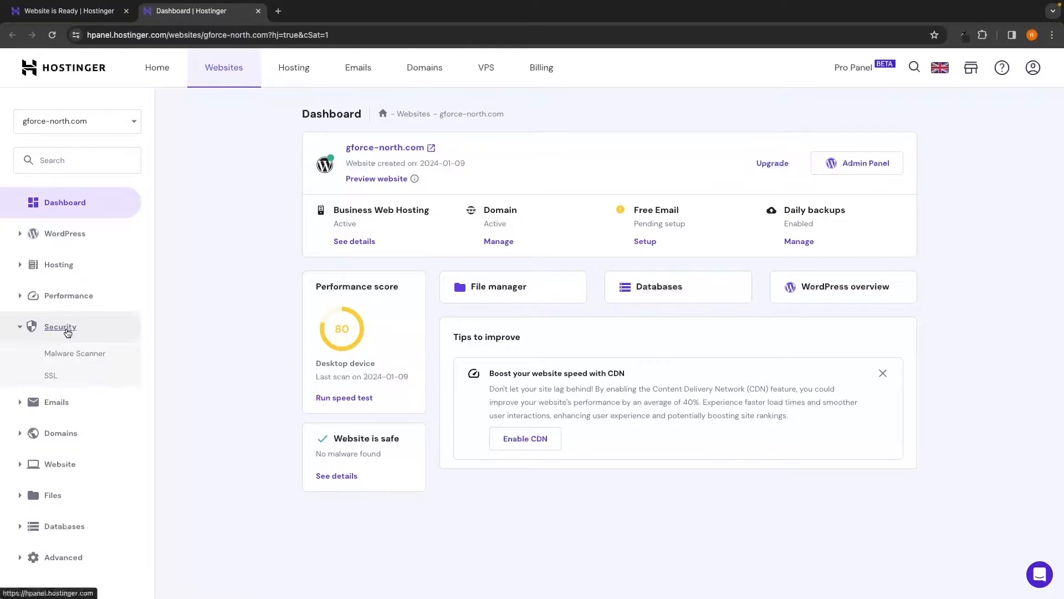
{"action": "left_click", "coordinate": [51, 377]}
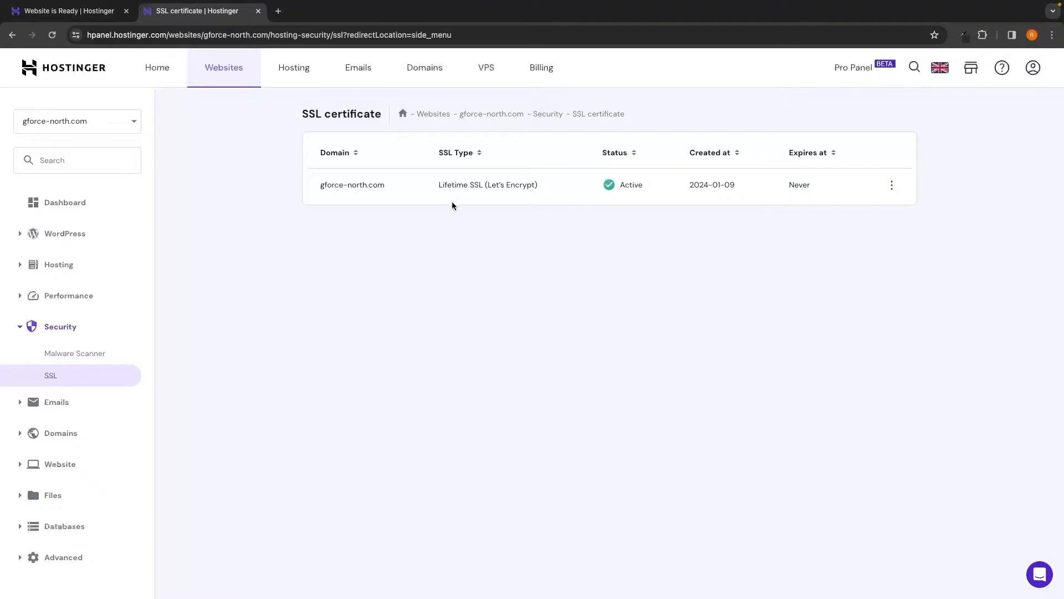
- Confirm the Lifetime SSL certificate row is Active and view its three-dot options
{"action": "left_click_drag", "start_coordinate": [438, 185], "coordinate": [498, 185]}
{"action": "left_click", "coordinate": [535, 202]}
{"action": "left_click", "coordinate": [890, 187]}
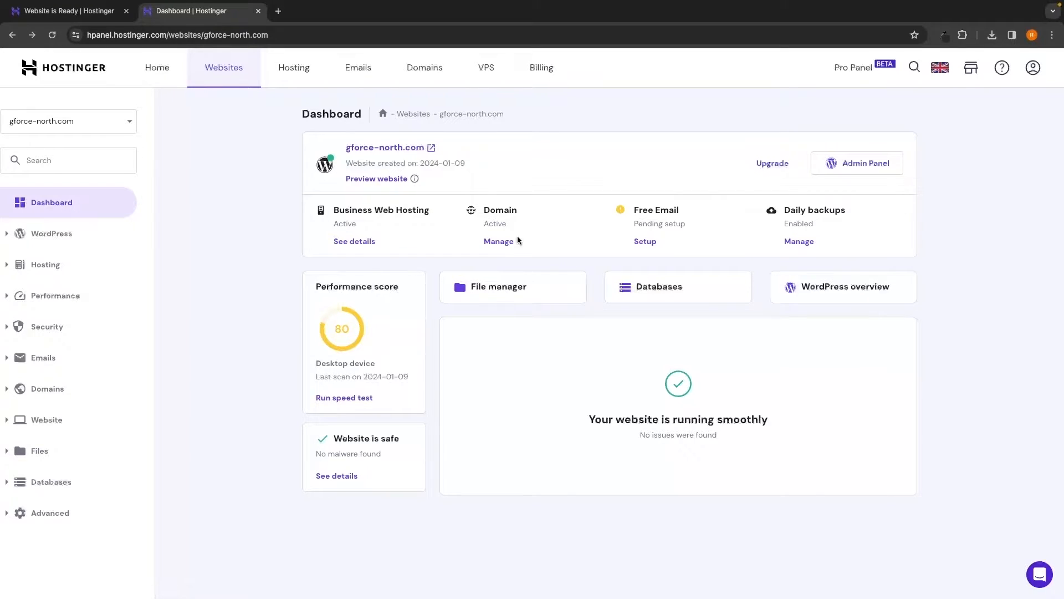
- Open the Domain card's Manage page to see gforce-north.com's pending verification warning
{"action": "left_click_drag", "start_coordinate": [482, 210], "coordinate": [520, 212]}
{"action": "left_click", "coordinate": [491, 225]}
{"action": "left_click", "coordinate": [507, 243]}
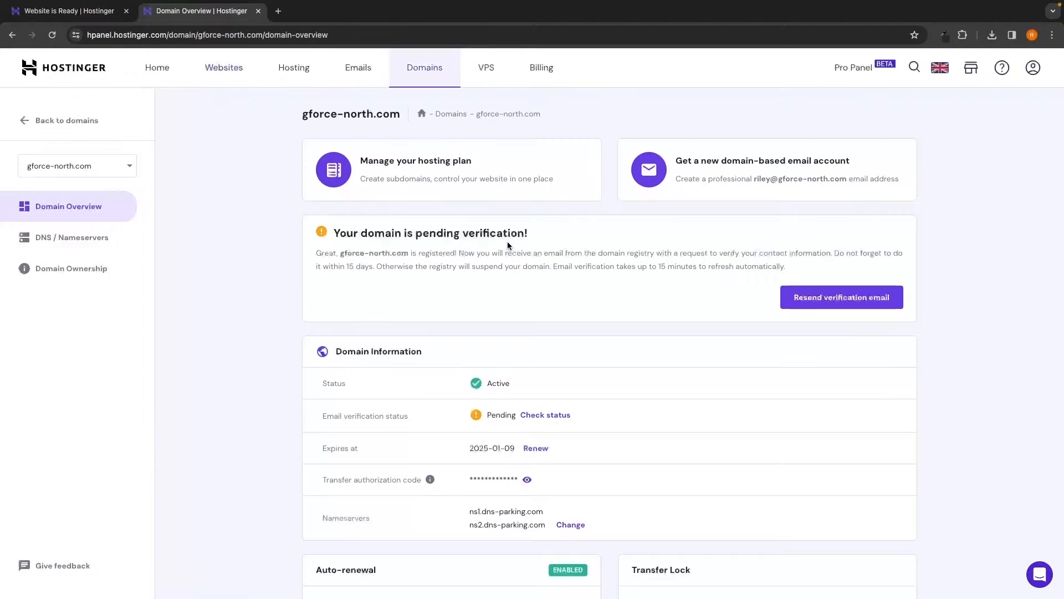
{"action": "left_click_drag", "start_coordinate": [330, 234], "coordinate": [516, 240]}
{"action": "left_click", "coordinate": [542, 240]}
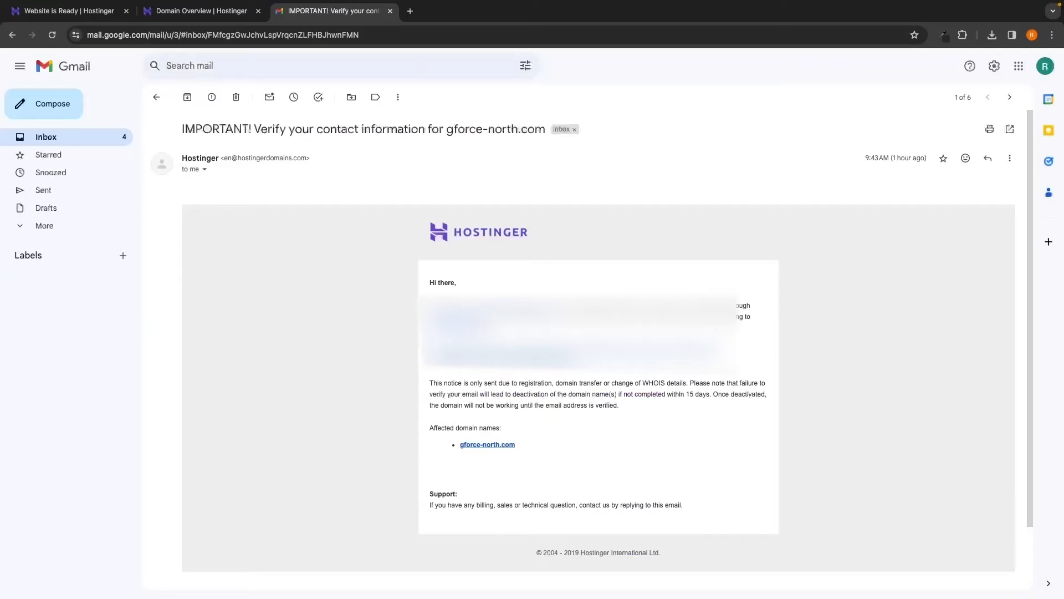
{"action": "scroll", "coordinate": [743, 339], "scroll_direction": "down", "scroll_amount": 2}
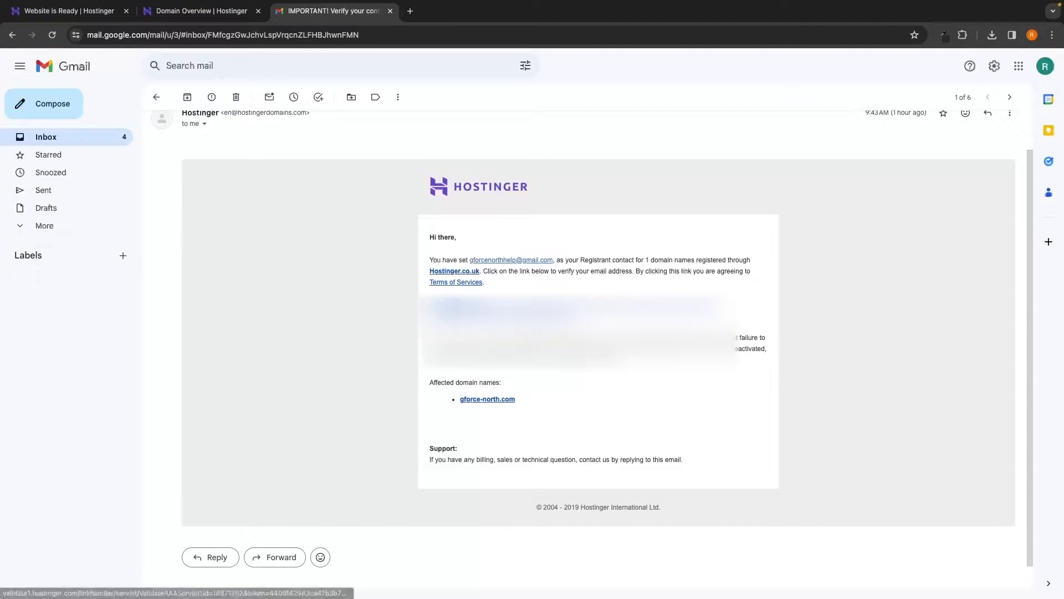
{"action": "left_click", "coordinate": [556, 312]}
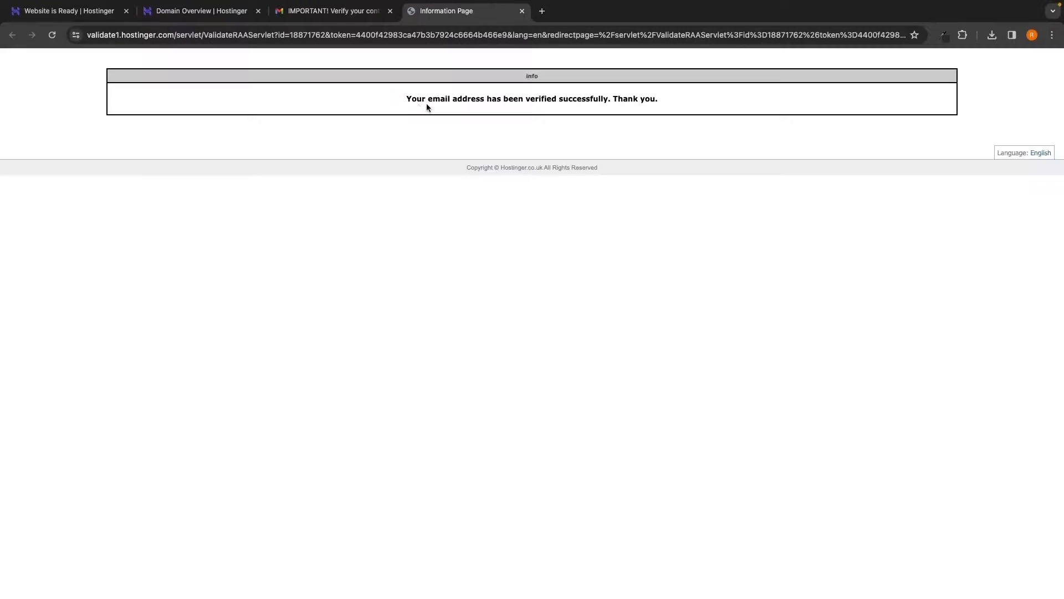
{"action": "left_click_drag", "start_coordinate": [403, 98], "coordinate": [578, 103]}
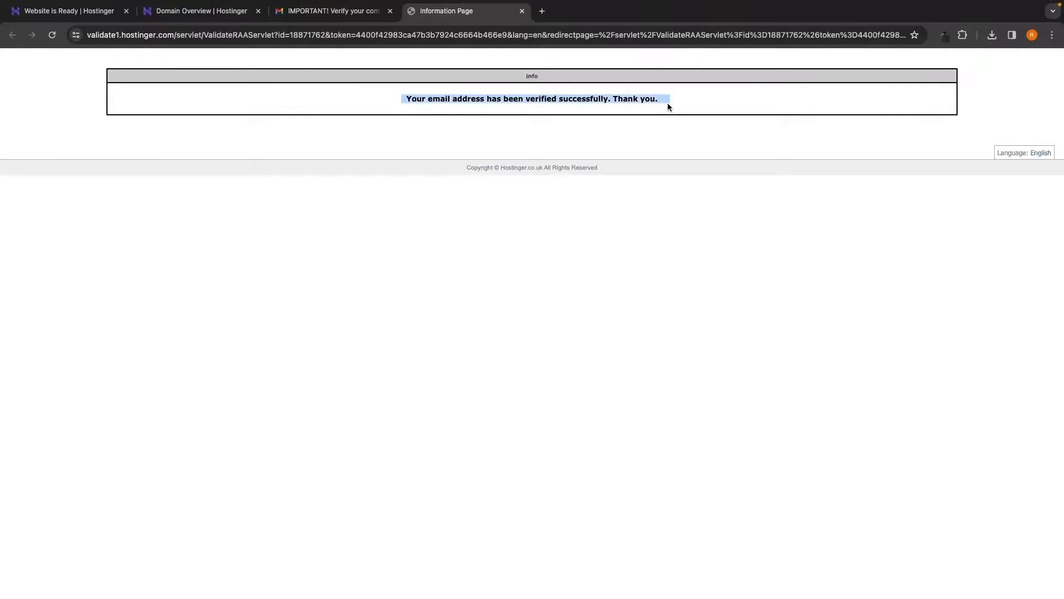
{"action": "left_click", "coordinate": [675, 120]}
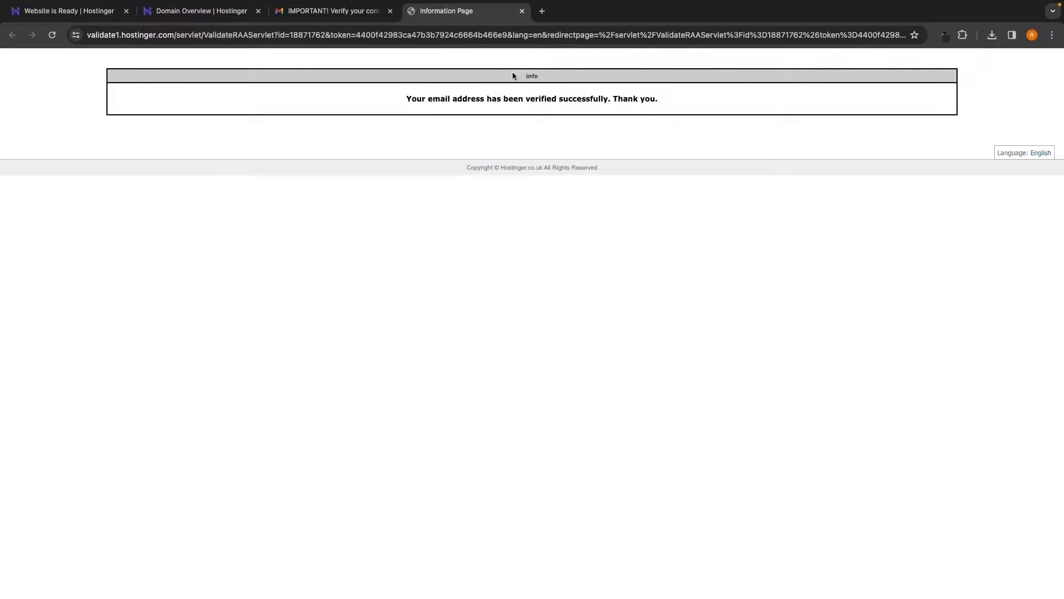
{"action": "left_click", "coordinate": [391, 11]}
- Close the result tab and reload Domain Overview so Email verification status reads Verified
{"action": "left_click", "coordinate": [390, 11]}
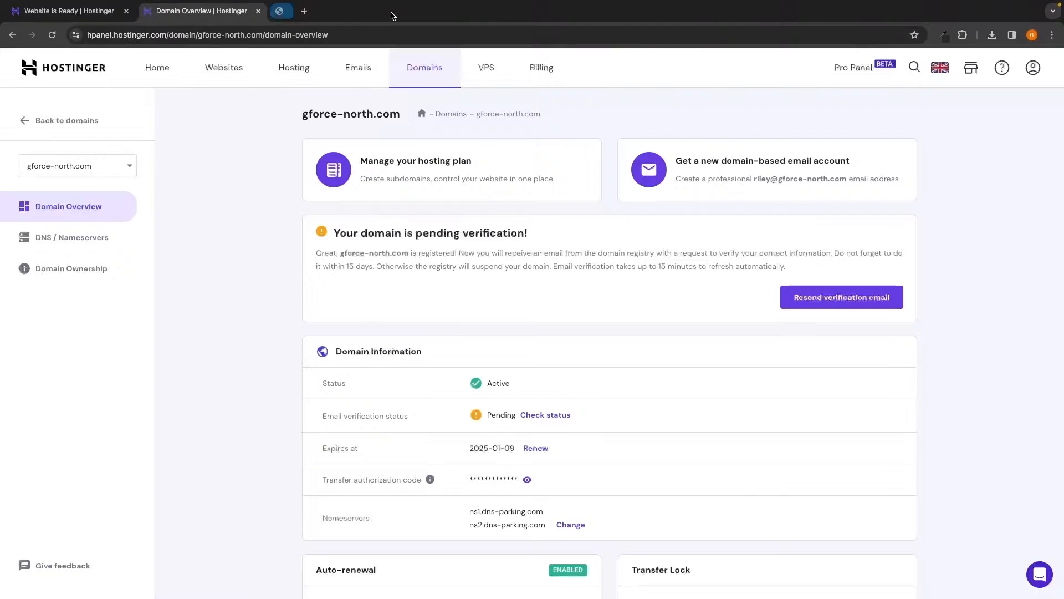
{"action": "left_click", "coordinate": [52, 35]}
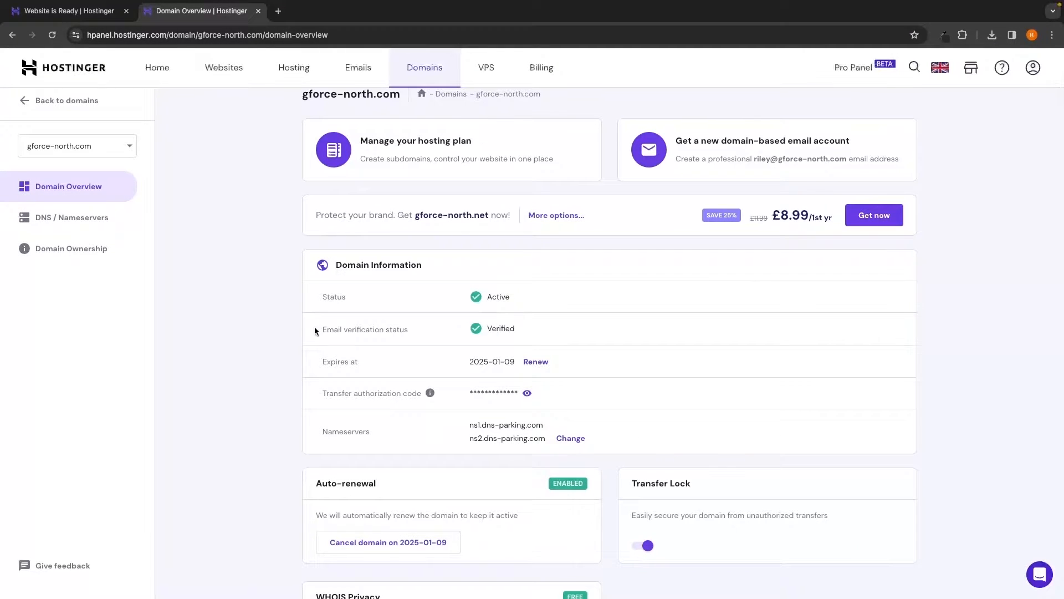
{"action": "left_click_drag", "start_coordinate": [313, 327], "coordinate": [410, 330]}
{"action": "left_click", "coordinate": [529, 324]}
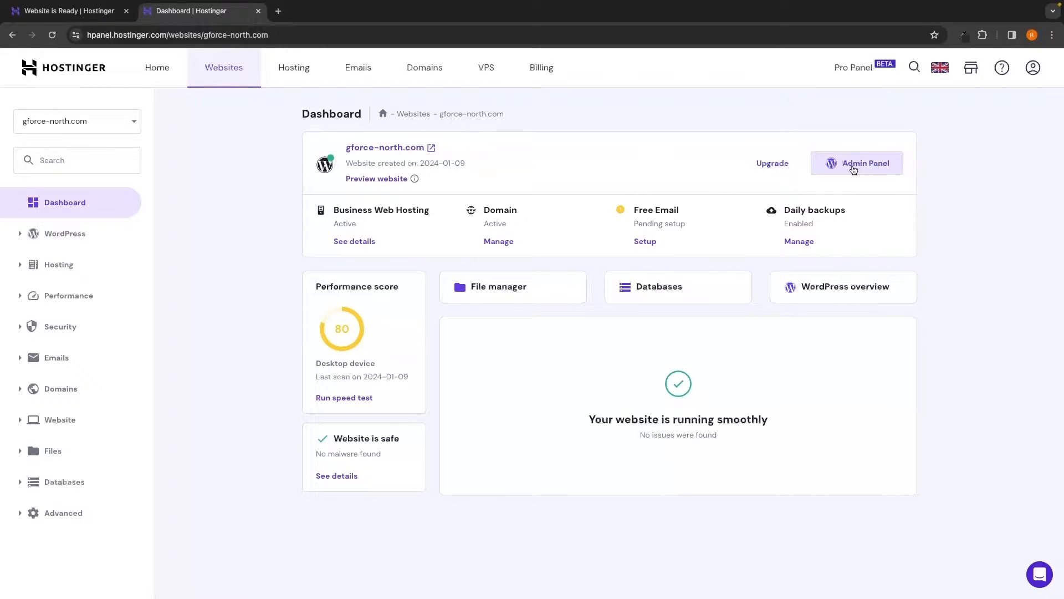
- Open the WordPress Admin Panel from hPanel and go to its Dashboard
{"action": "left_click", "coordinate": [853, 166]}
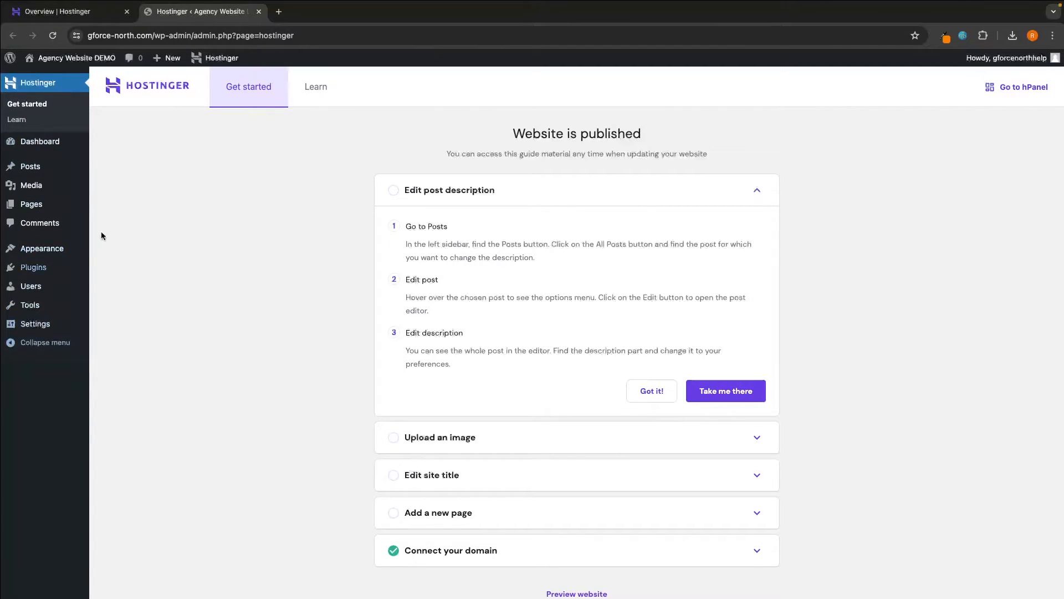
{"action": "left_click", "coordinate": [32, 146]}
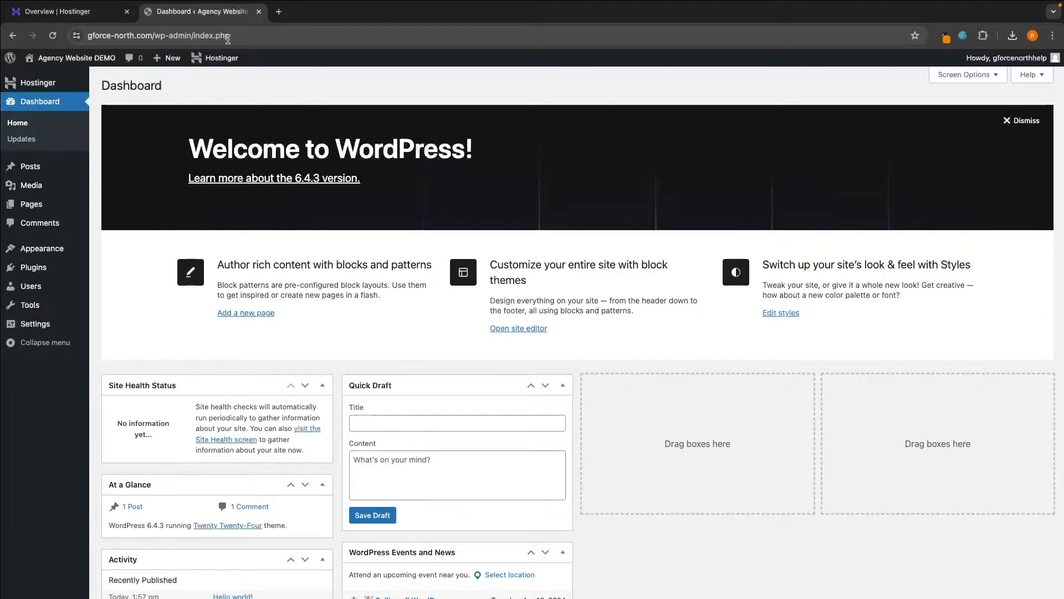
- Remove index.php from the address bar and load gforce-north.com/wp-admin/
{"action": "left_click", "coordinate": [196, 36]}
{"action": "left_click", "coordinate": [197, 37]}
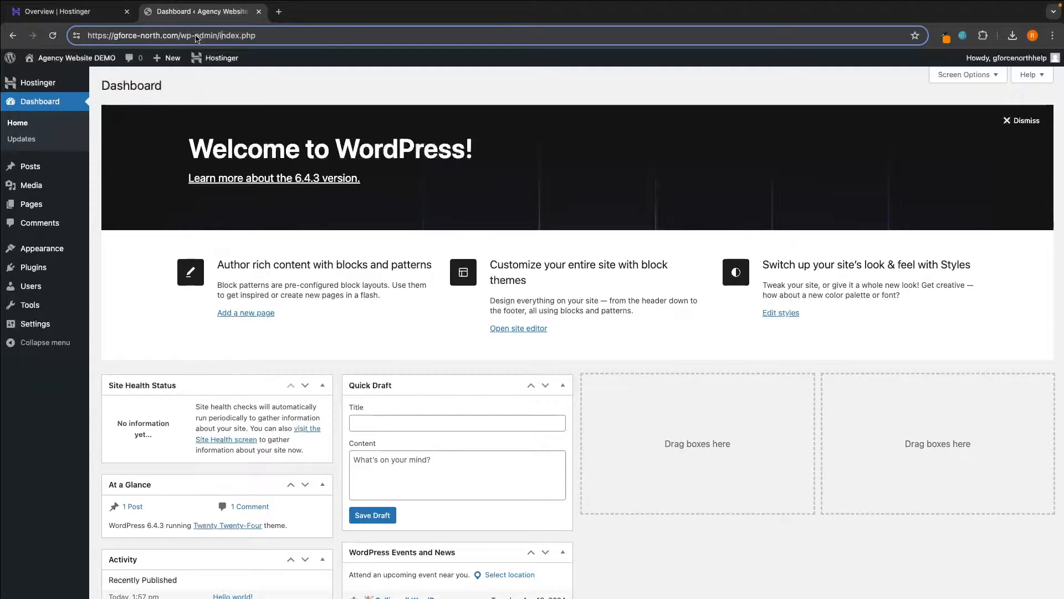
{"action": "left_click_drag", "start_coordinate": [218, 36], "coordinate": [286, 36]}
{"action": "key", "text": "BackSpace"}
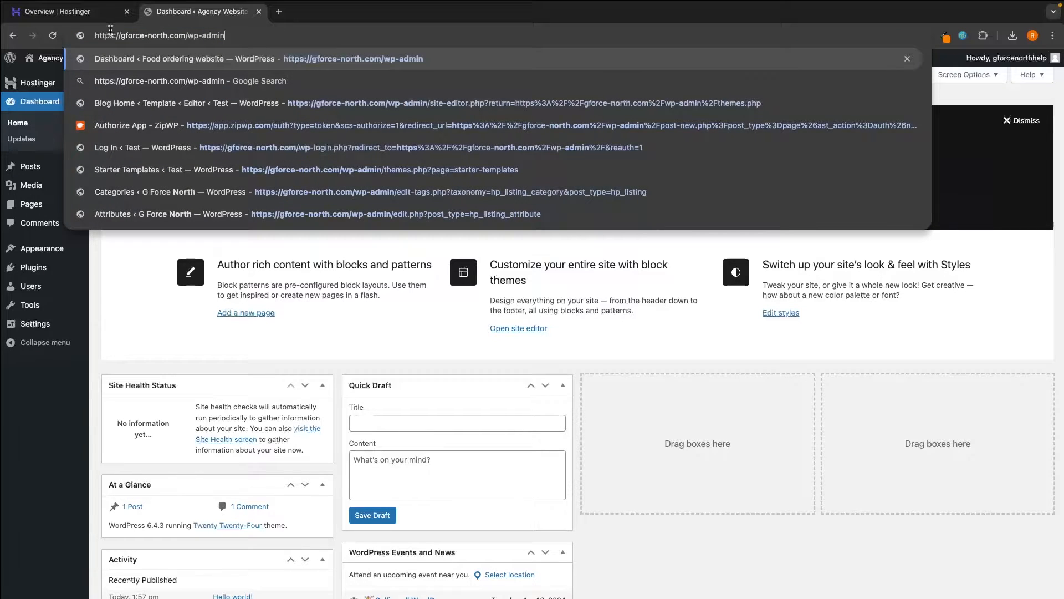
{"action": "left_click_drag", "start_coordinate": [121, 36], "coordinate": [94, 36]}
{"action": "left_click", "coordinate": [229, 31]}
{"action": "key", "text": "Return"}
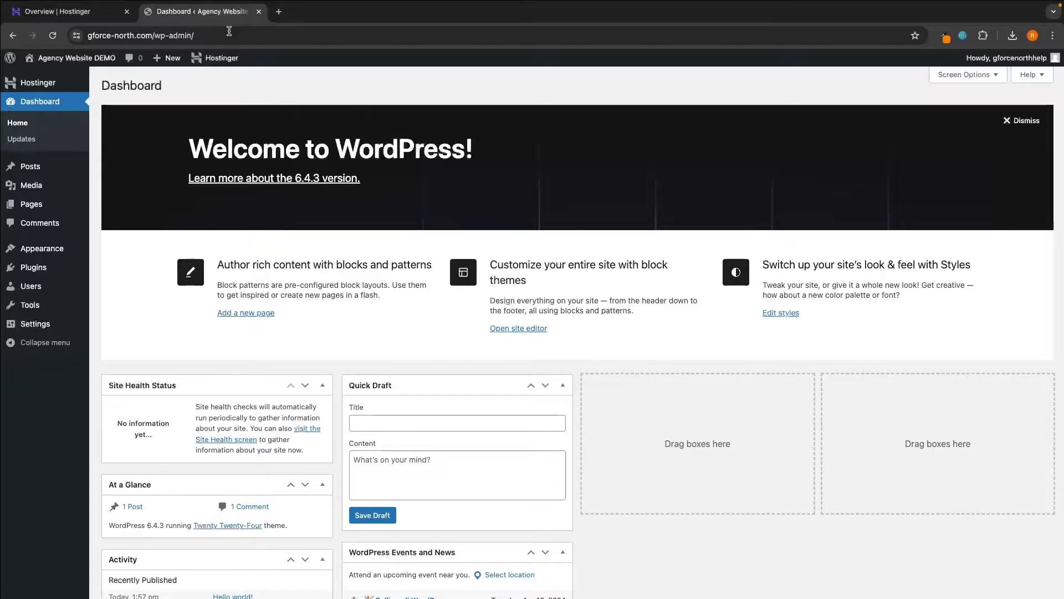
- Bookmark the gforce-north.com WordPress dashboard page from Chrome's menu
{"action": "left_click", "coordinate": [1053, 37]}
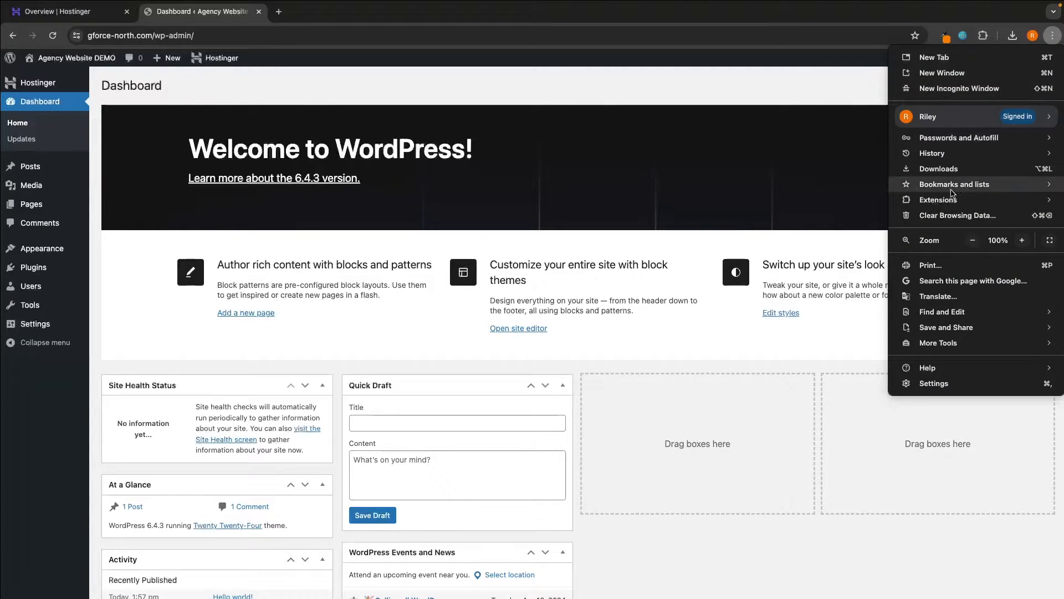
{"action": "mouse_move", "coordinate": [948, 189]}
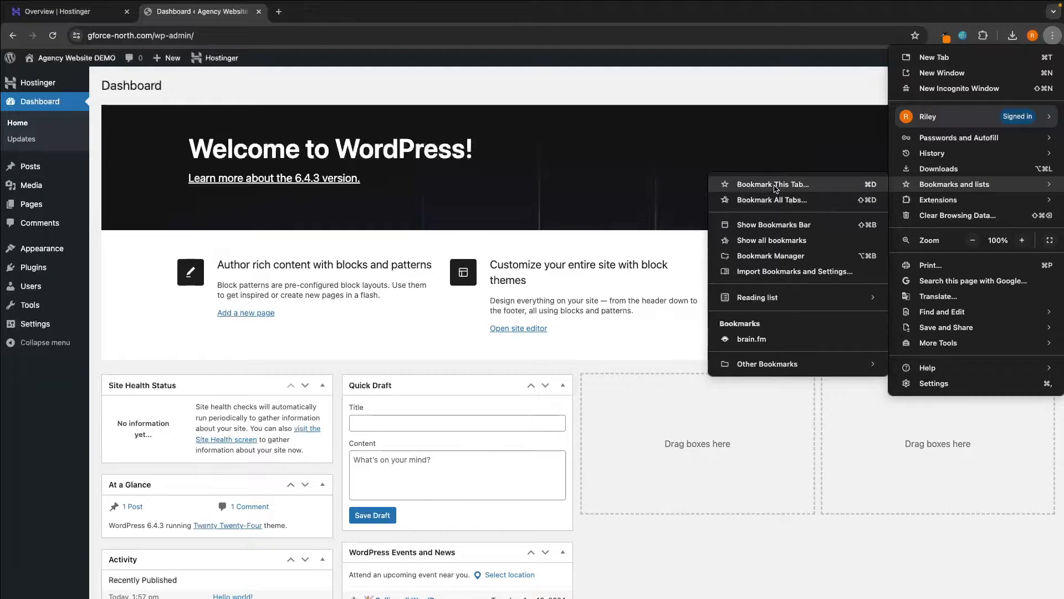
{"action": "left_click", "coordinate": [775, 189]}
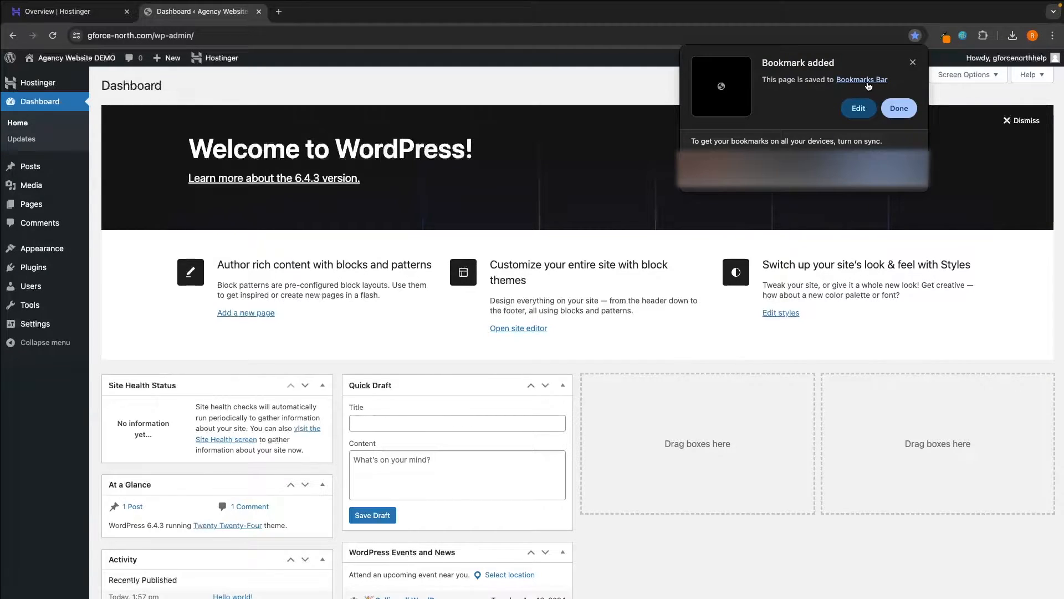
{"action": "left_click", "coordinate": [903, 110]}
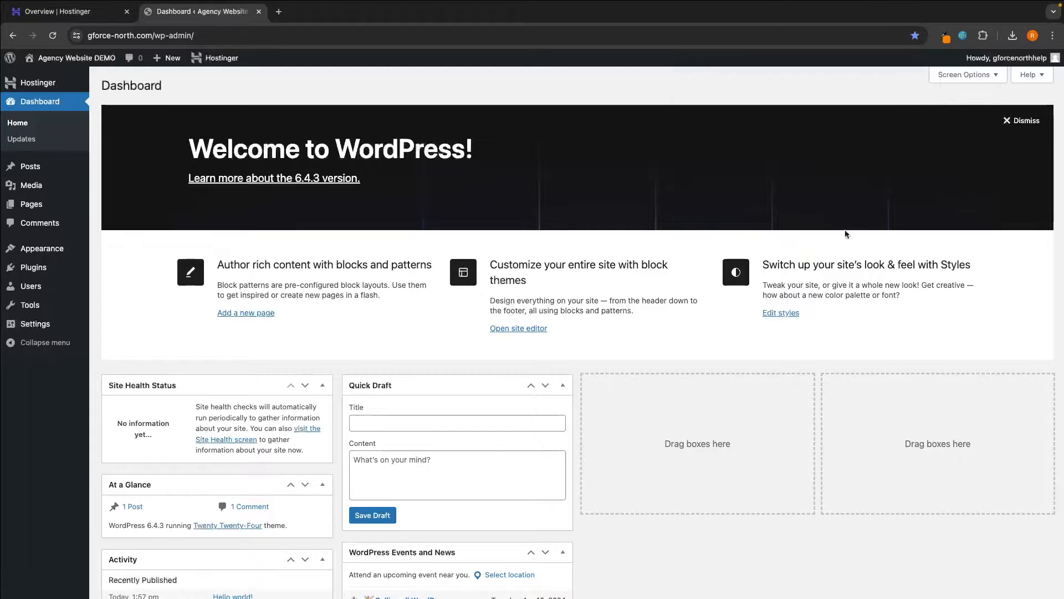
- Open the Dashboard bookmark in a new tab, then close that duplicate tab
{"action": "left_click", "coordinate": [278, 11]}
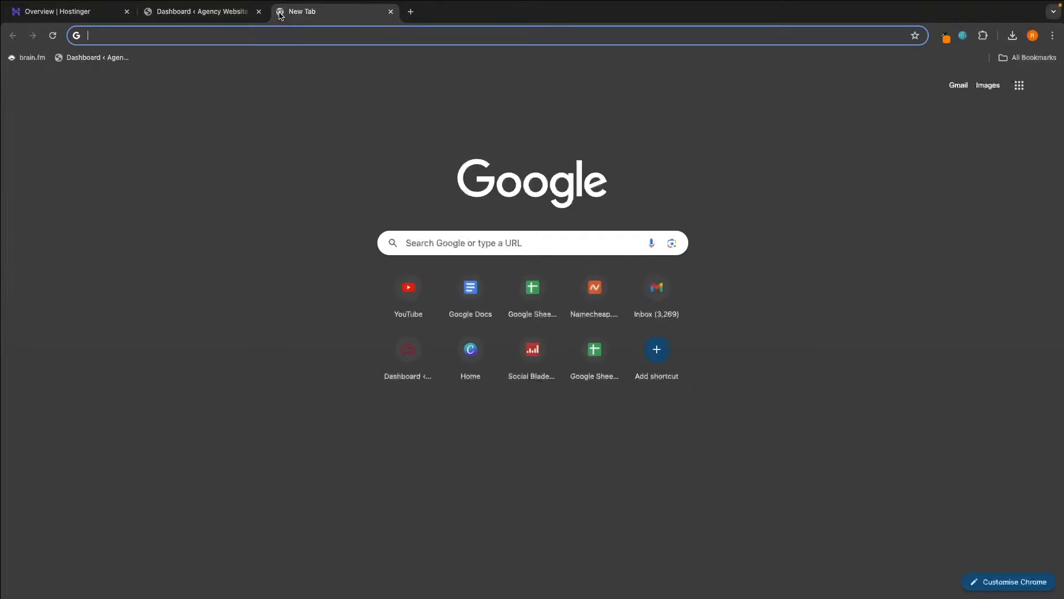
{"action": "left_click", "coordinate": [80, 57]}
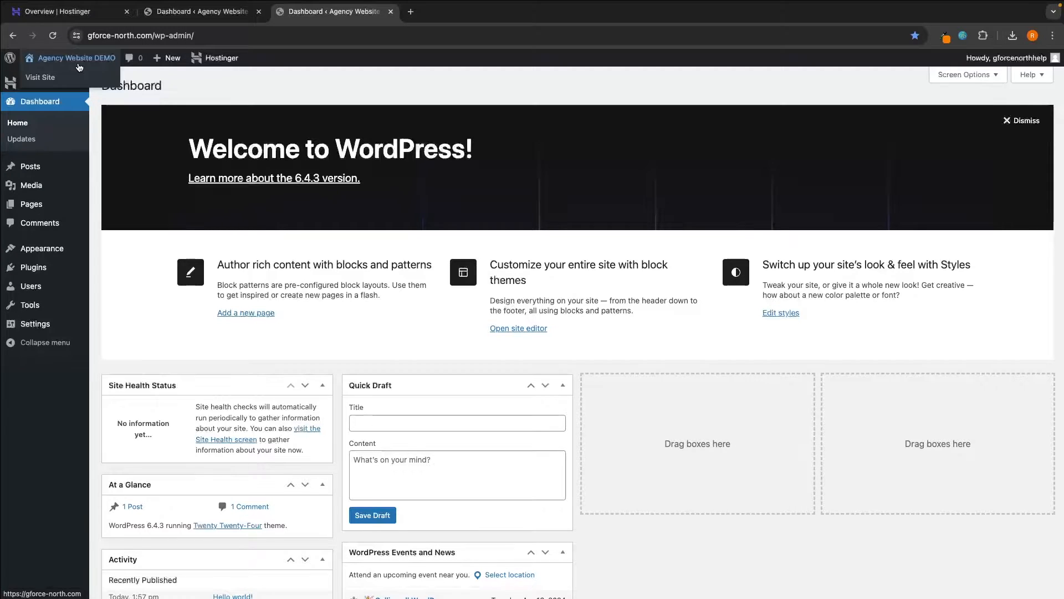
{"action": "left_click", "coordinate": [259, 11]}
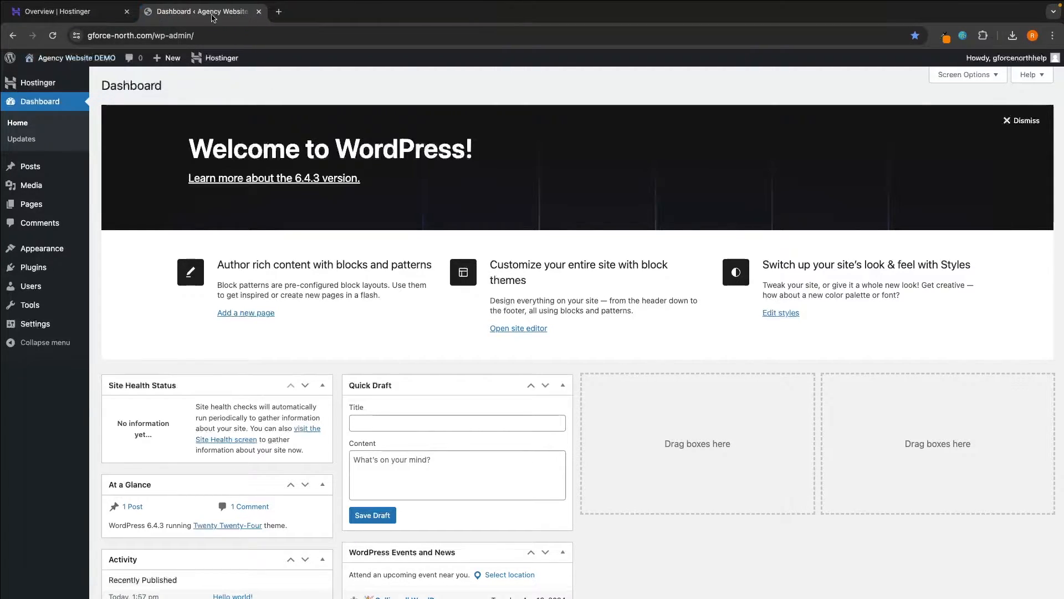
- Close the Hostinger tab and review the Zermatt theme's $79 Regular License support options
{"action": "left_click", "coordinate": [127, 12]}
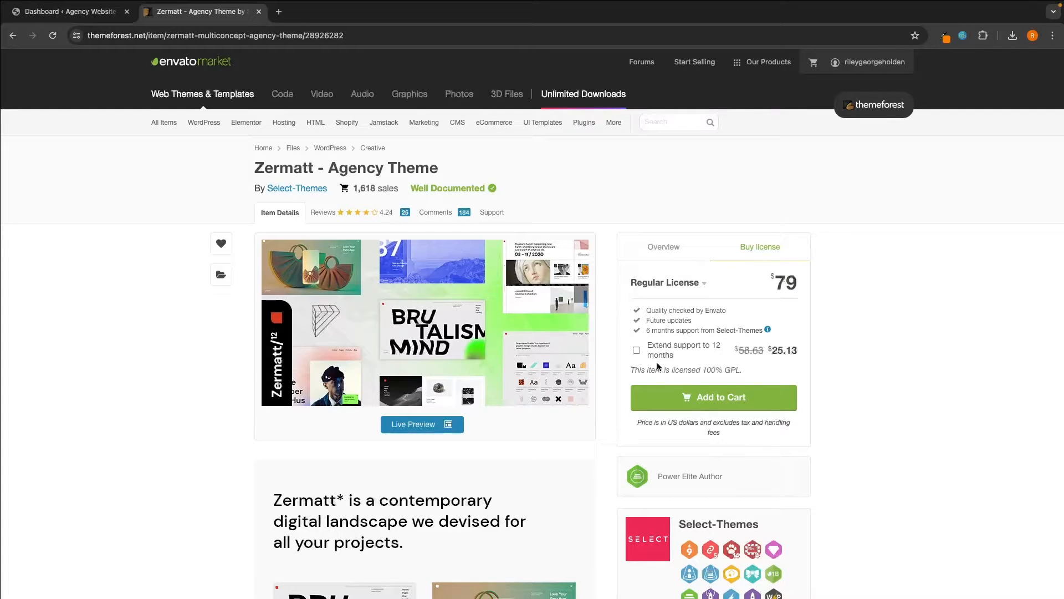
{"action": "left_click_drag", "start_coordinate": [647, 345], "coordinate": [688, 357]}
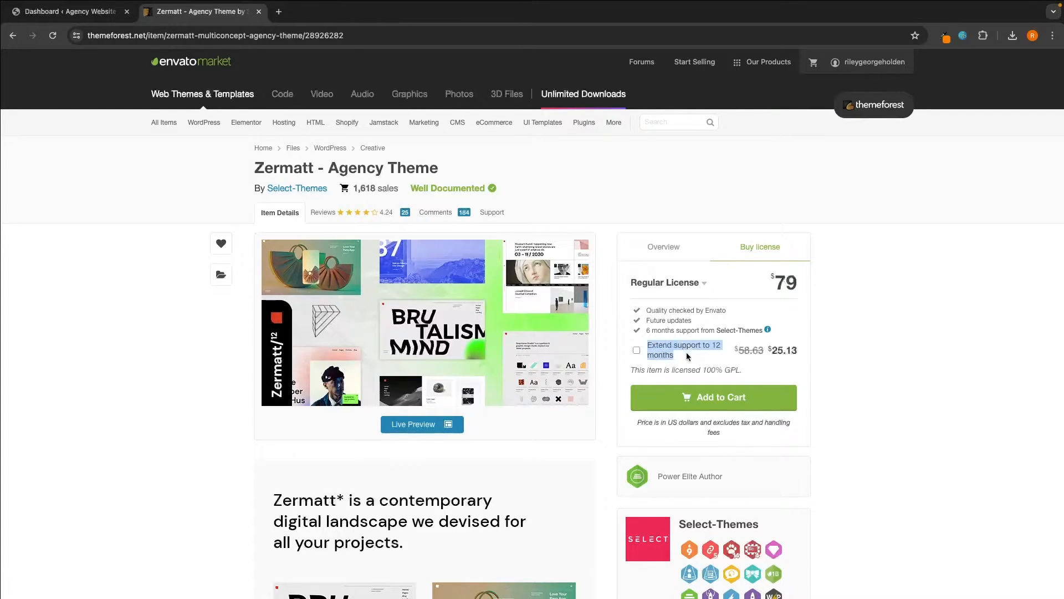
{"action": "left_click", "coordinate": [854, 357]}
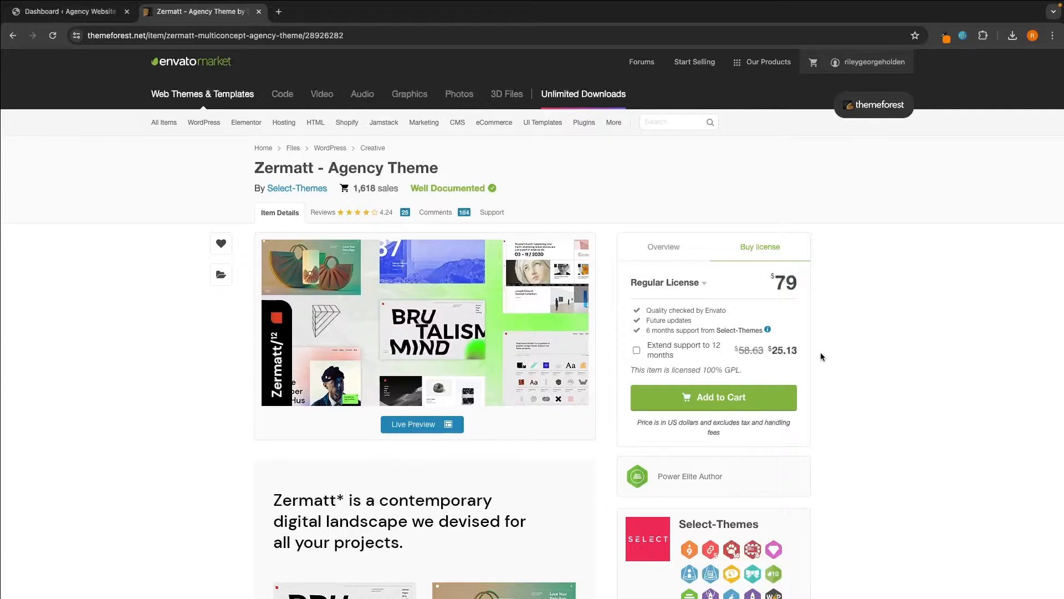
- Add the Zermatt theme with a Regular License to the cart and complete checkout
{"action": "left_click", "coordinate": [709, 399]}
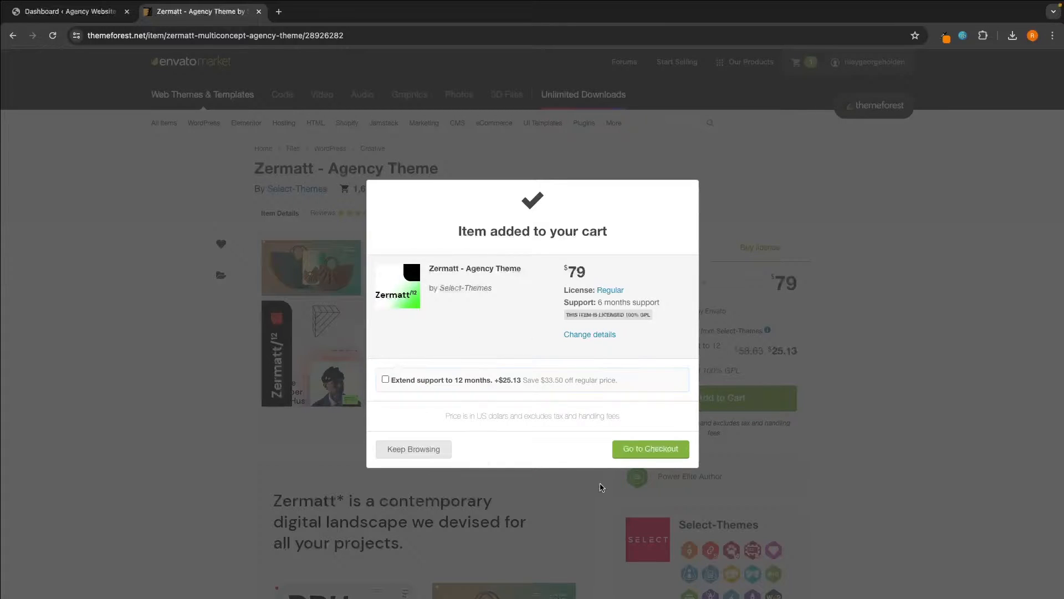
{"action": "left_click", "coordinate": [654, 452]}
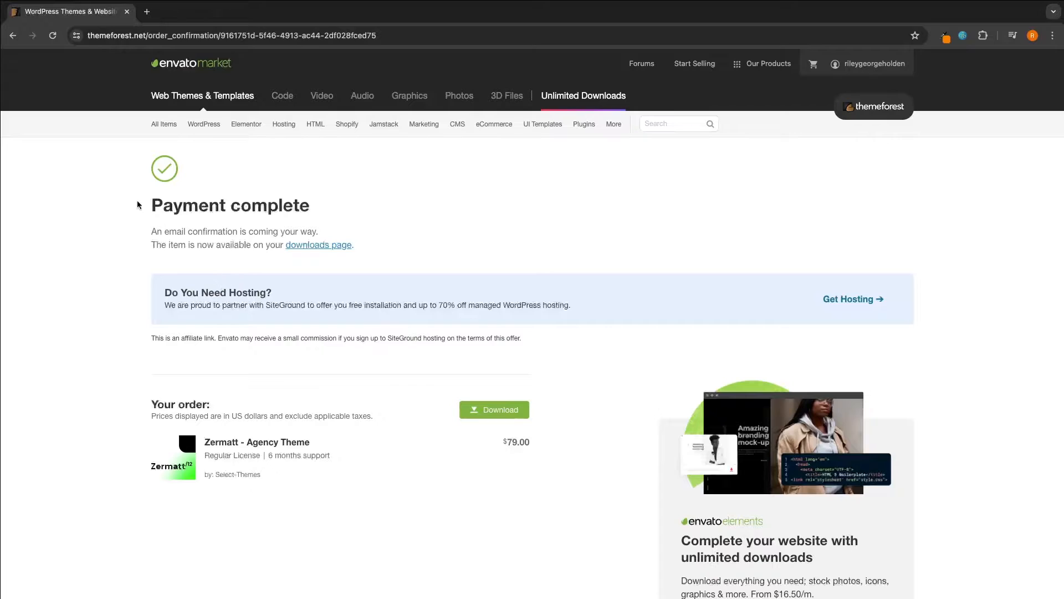
{"action": "left_click_drag", "start_coordinate": [143, 207], "coordinate": [344, 207]}
- From the Payment complete page, download the purchased theme and check Chrome's downloads
{"action": "left_click", "coordinate": [343, 206]}
{"action": "left_click_drag", "start_coordinate": [147, 232], "coordinate": [328, 232]}
{"action": "left_click", "coordinate": [333, 230]}
{"action": "left_click", "coordinate": [494, 410]}
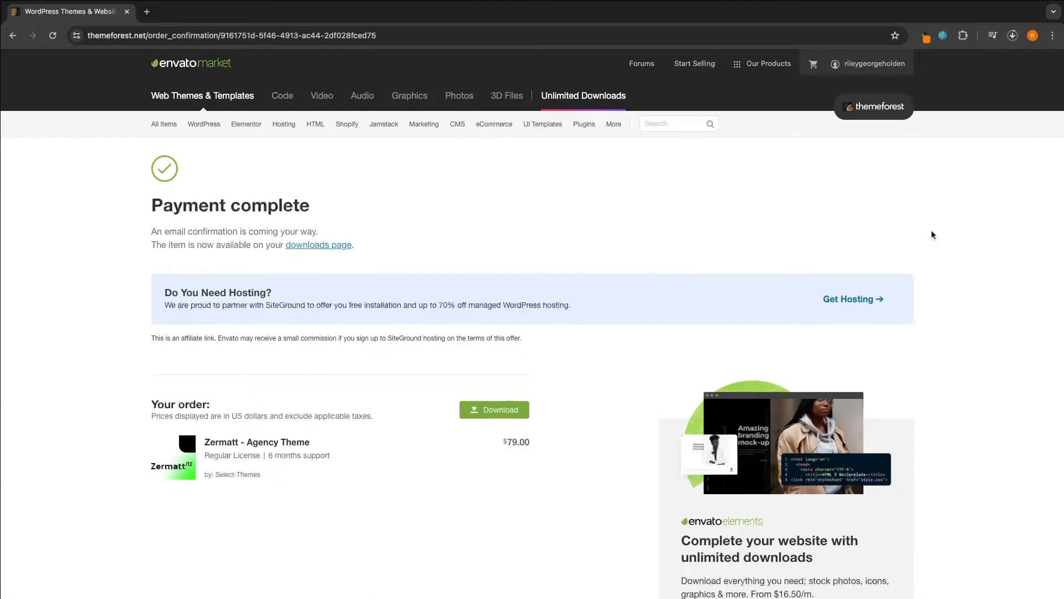
{"action": "left_click", "coordinate": [1013, 35]}
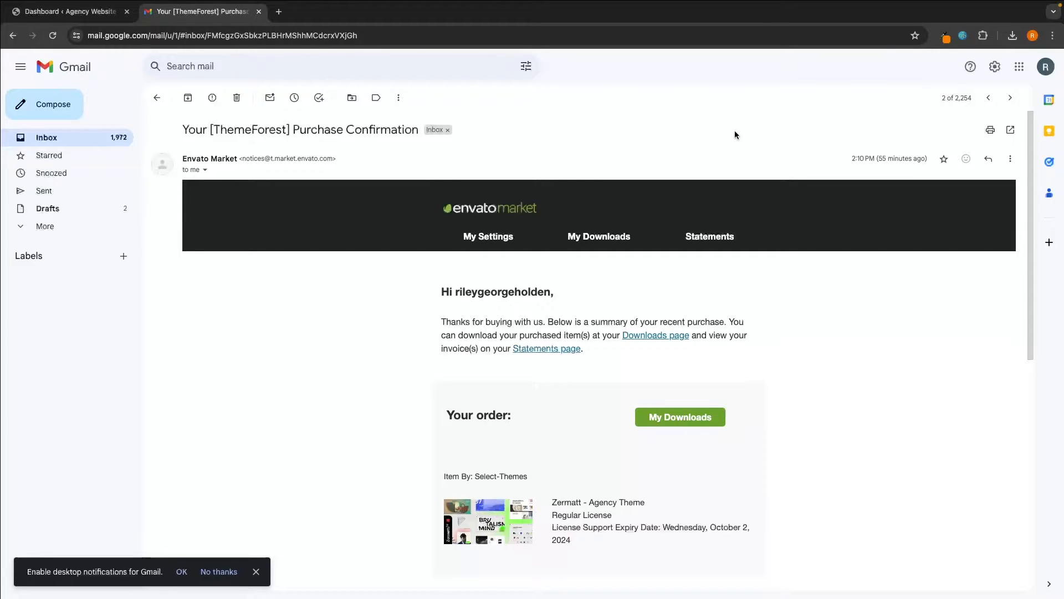
- Scroll the purchase confirmation email to Your order and follow its My Downloads link
{"action": "scroll", "coordinate": [774, 237], "scroll_direction": "down", "scroll_amount": 1}
{"action": "scroll", "coordinate": [777, 241], "scroll_direction": "down", "scroll_amount": 1}
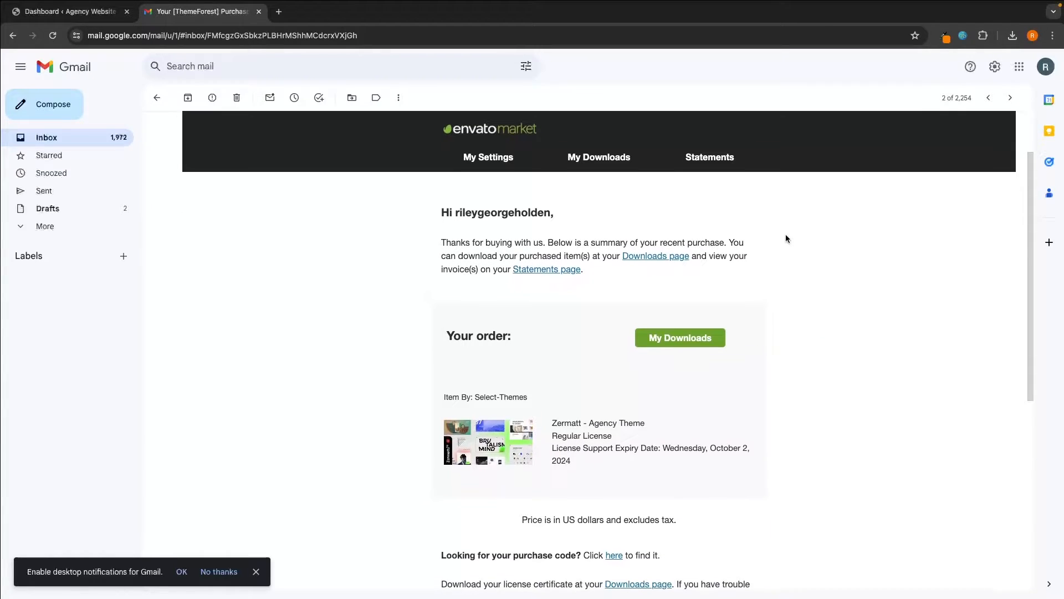
{"action": "left_click_drag", "start_coordinate": [444, 335], "coordinate": [512, 336]}
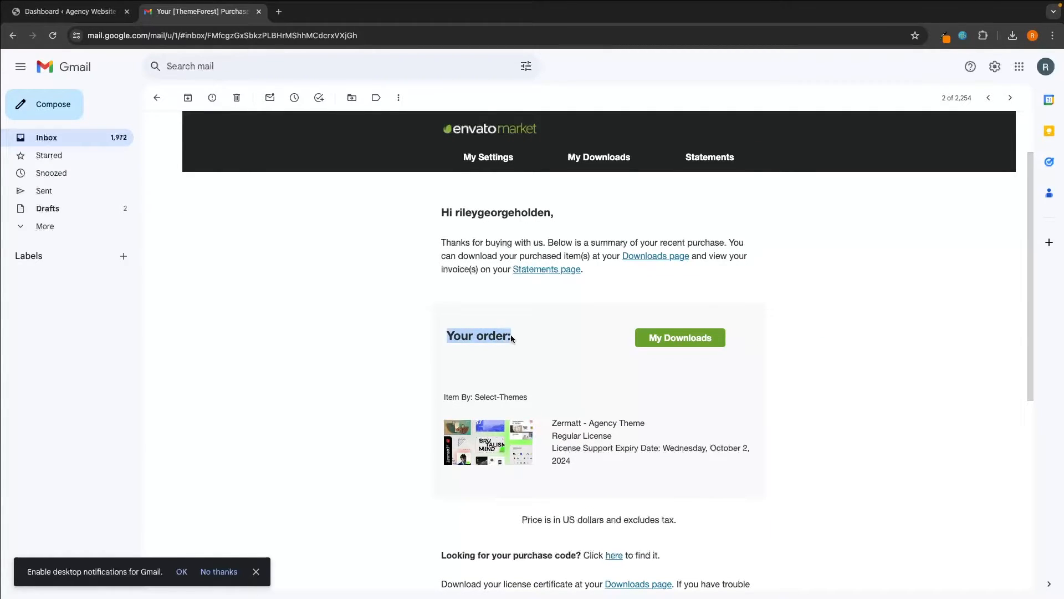
{"action": "left_click", "coordinate": [512, 336]}
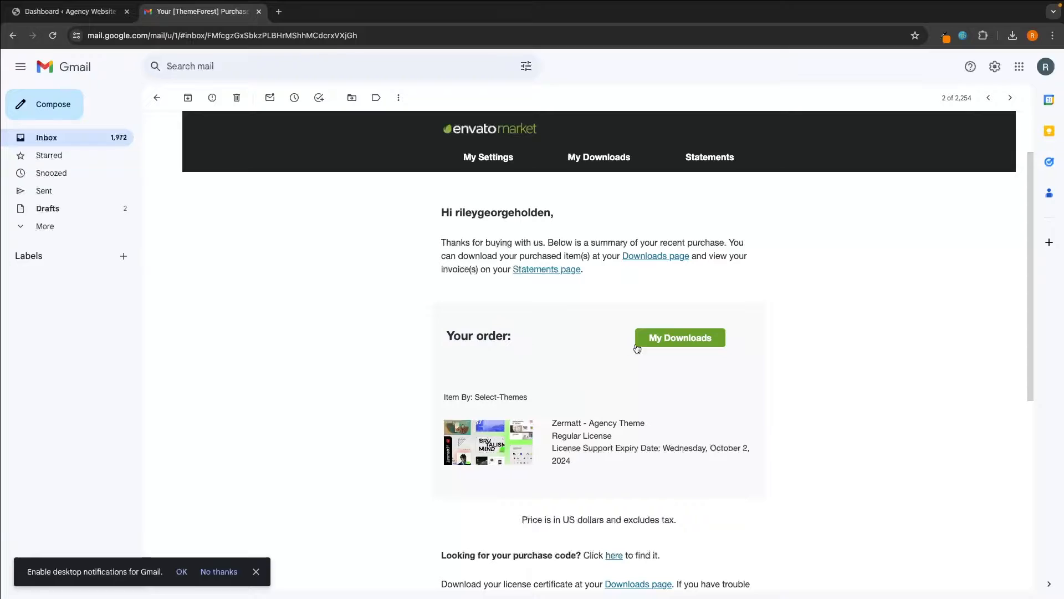
{"action": "left_click", "coordinate": [673, 341]}
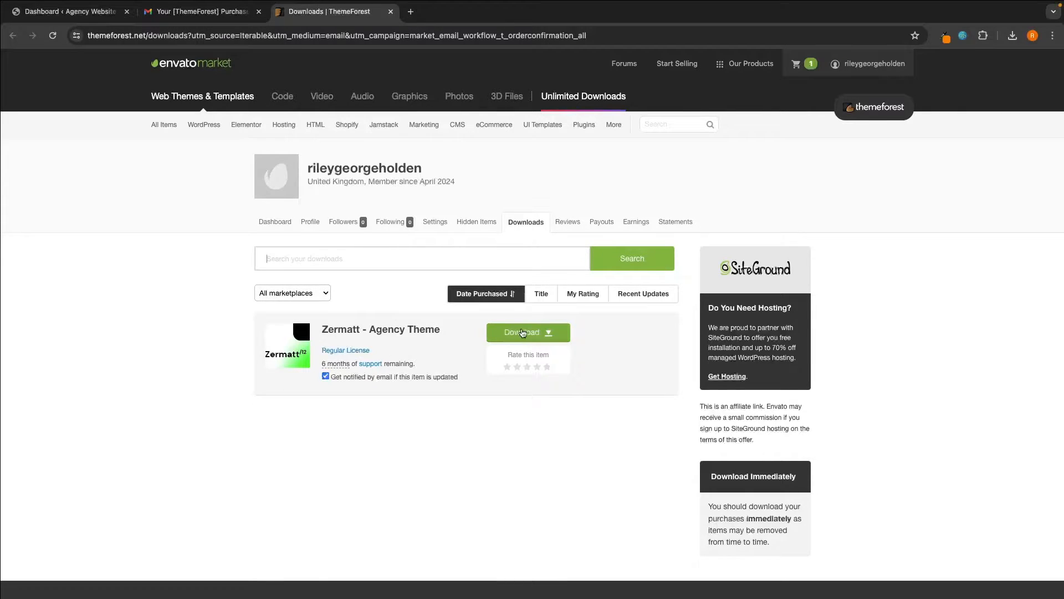
- Download only Zermatt's installable WordPress file, confirm it in Chrome's downloads, then open a fresh tab
{"action": "left_click", "coordinate": [533, 337]}
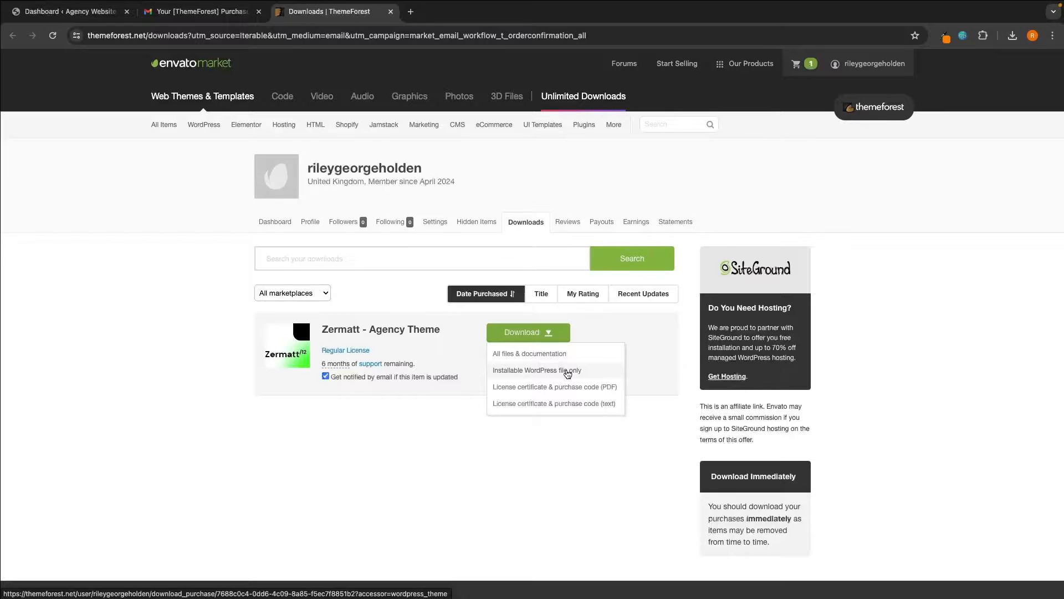
{"action": "left_click", "coordinate": [569, 373]}
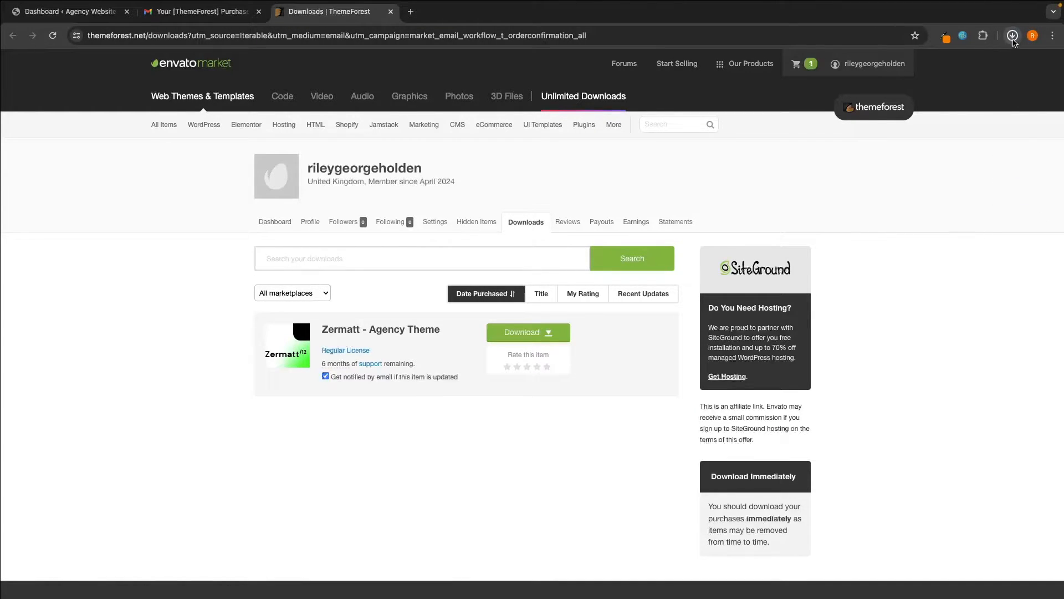
{"action": "left_click", "coordinate": [1013, 36]}
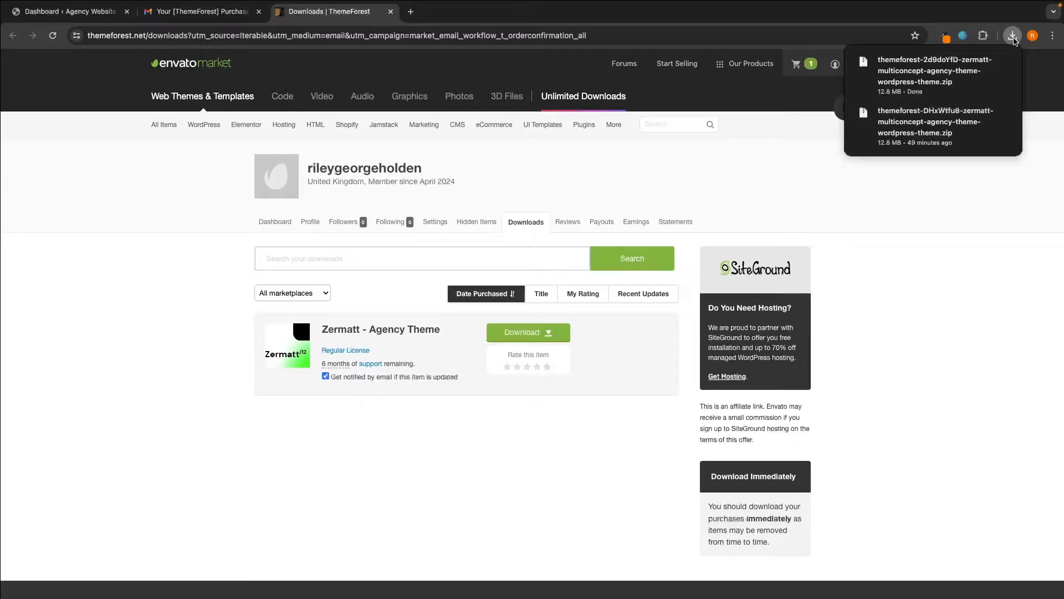
{"action": "left_click", "coordinate": [968, 231]}
{"action": "left_click", "coordinate": [83, 14]}
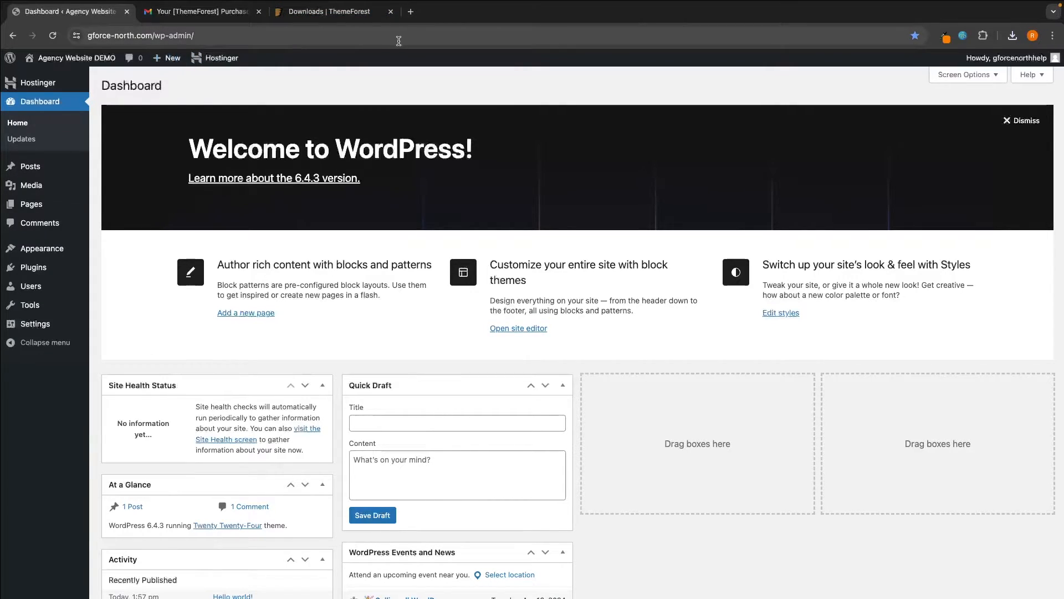
{"action": "left_click", "coordinate": [411, 12]}
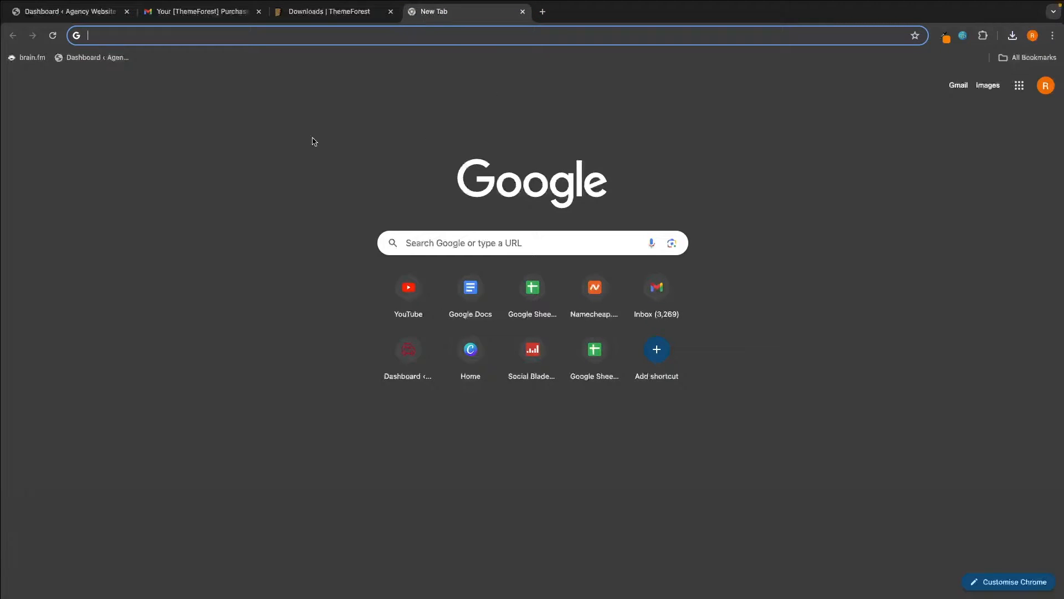
- Load the dashboard bookmark in the new tab and close the older dashboard and Gmail tabs
{"action": "left_click", "coordinate": [93, 61]}
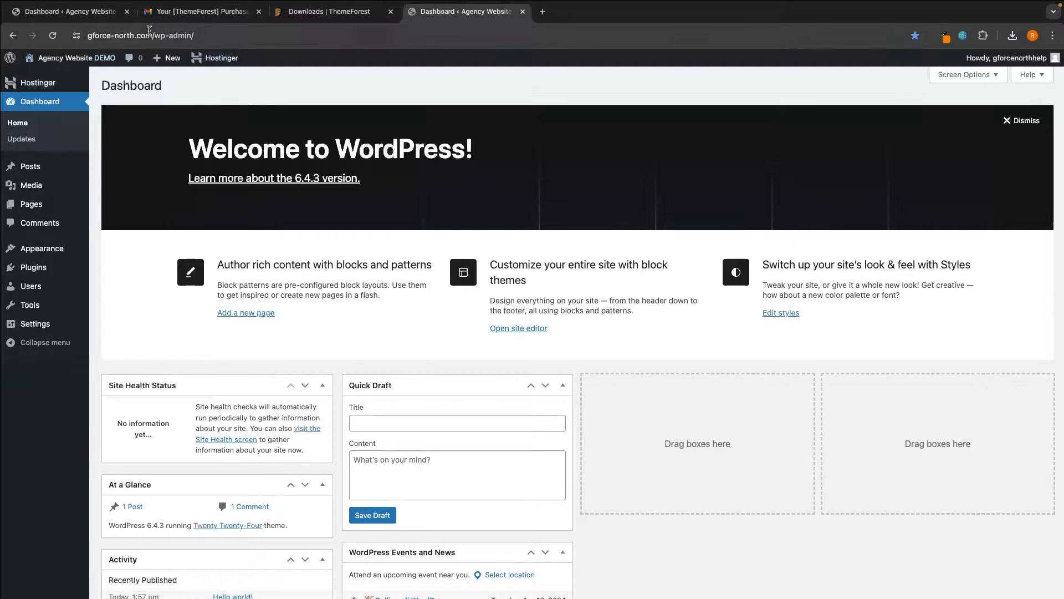
{"action": "left_click", "coordinate": [127, 11]}
{"action": "left_click", "coordinate": [127, 12]}
{"action": "left_click", "coordinate": [127, 11]}
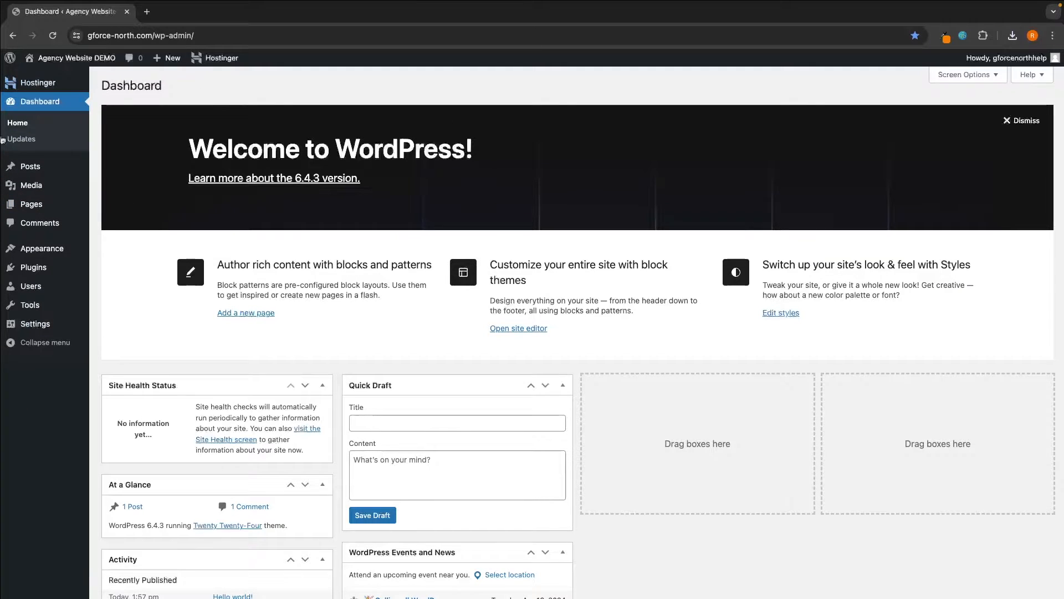
- Go to Appearance > Themes > Add New Theme > Upload Theme and choose the Zermatt zip
{"action": "left_click", "coordinate": [31, 254]}
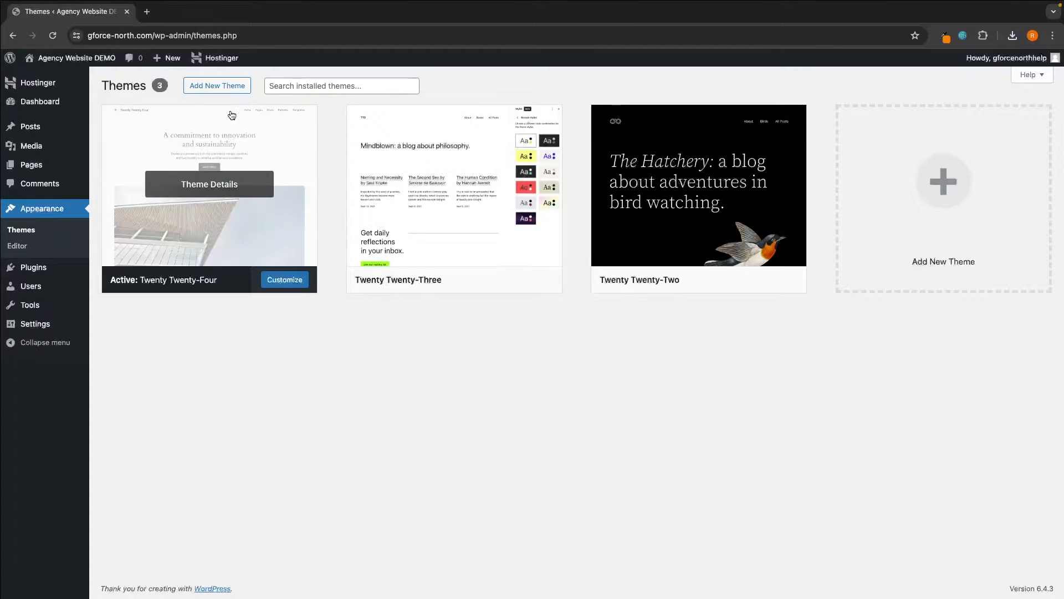
{"action": "left_click", "coordinate": [216, 91]}
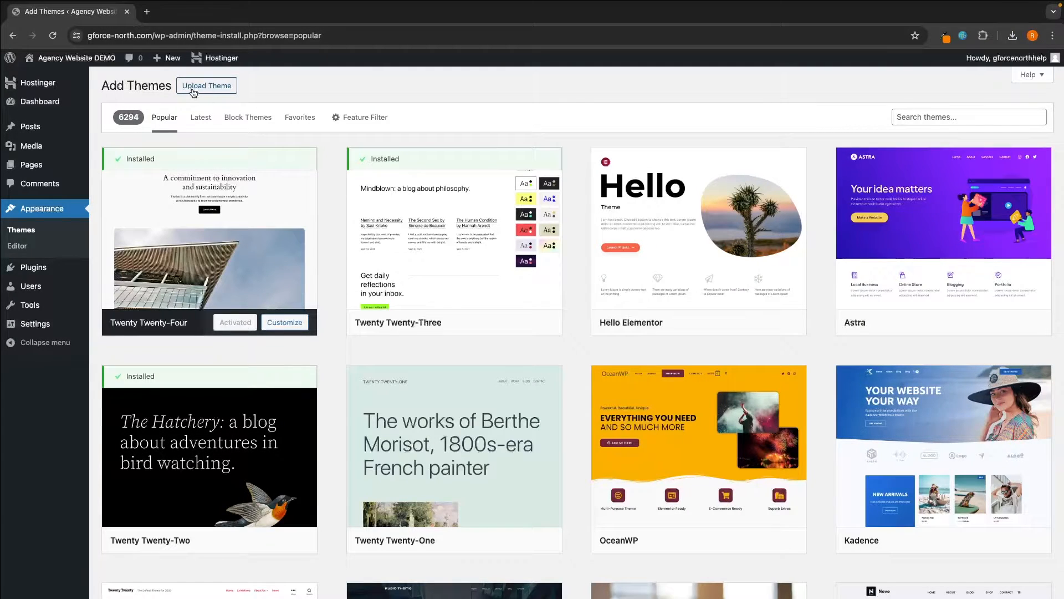
{"action": "left_click", "coordinate": [209, 90]}
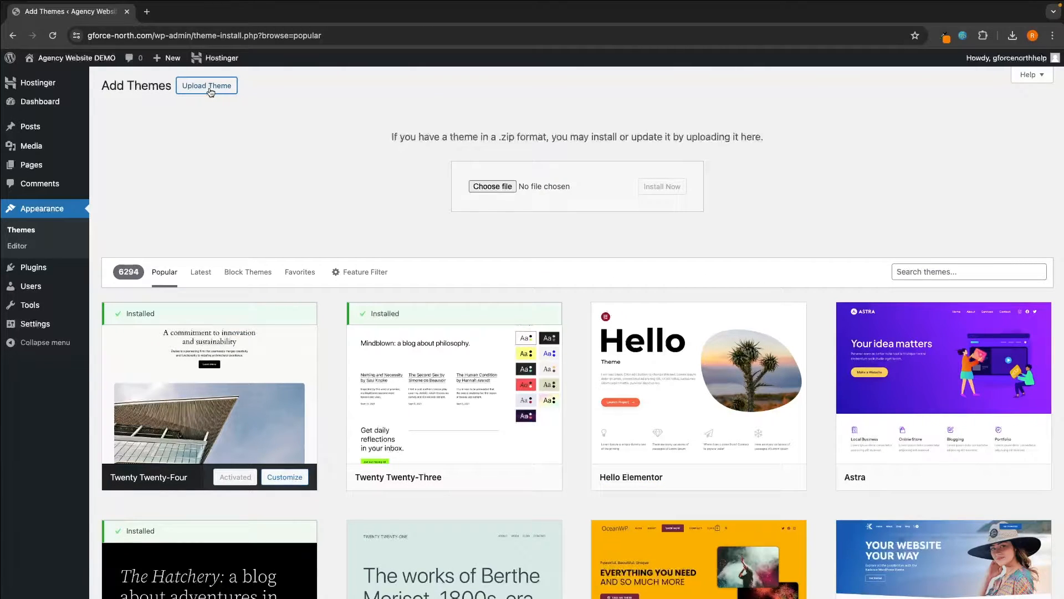
{"action": "left_click", "coordinate": [493, 186]}
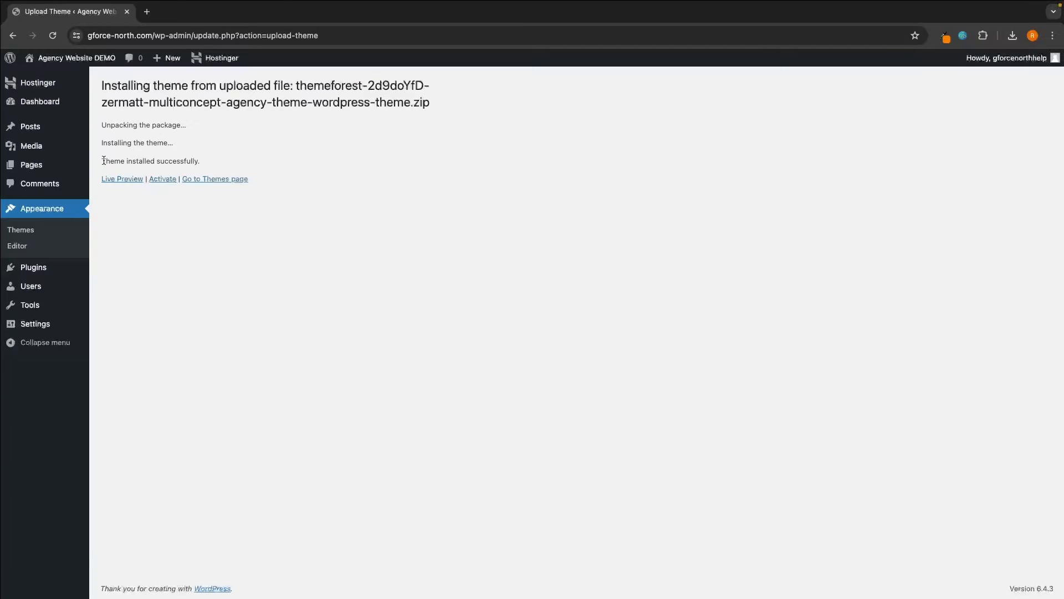
- Confirm the Zermatt installation, view its Live Preview in a separate tab, then activate the theme
{"action": "left_click_drag", "start_coordinate": [101, 162], "coordinate": [244, 162]}
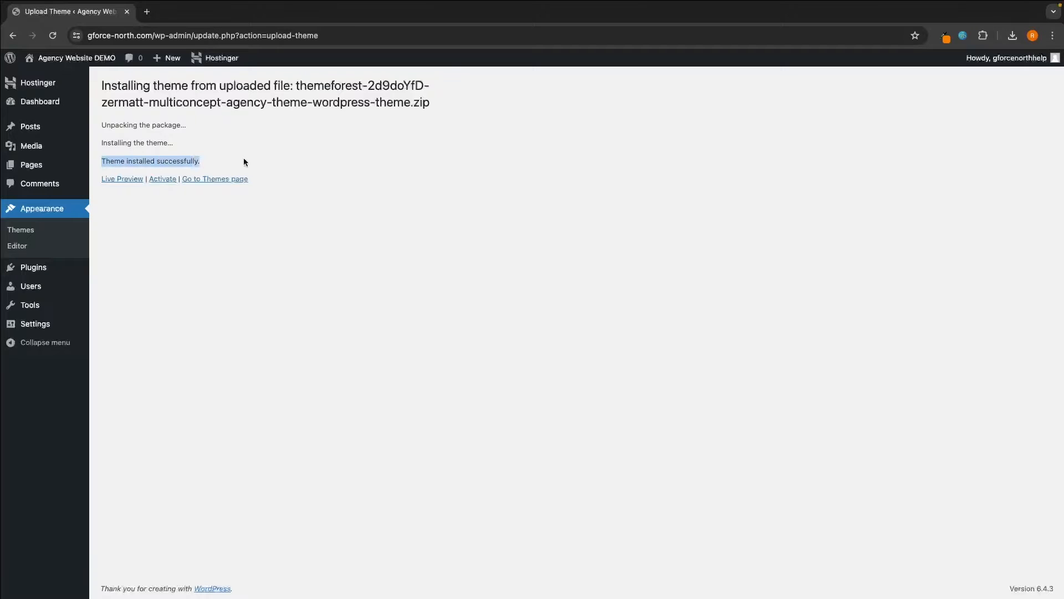
{"action": "left_click", "coordinate": [317, 177]}
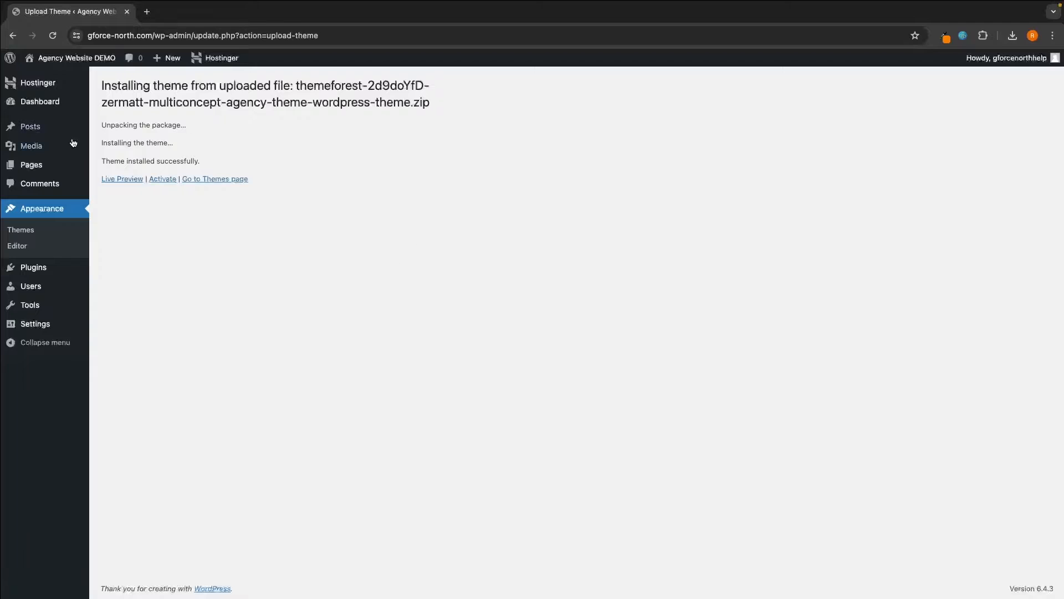
{"action": "right_click", "coordinate": [126, 183]}
{"action": "left_click", "coordinate": [149, 187]}
{"action": "left_click", "coordinate": [189, 11]}
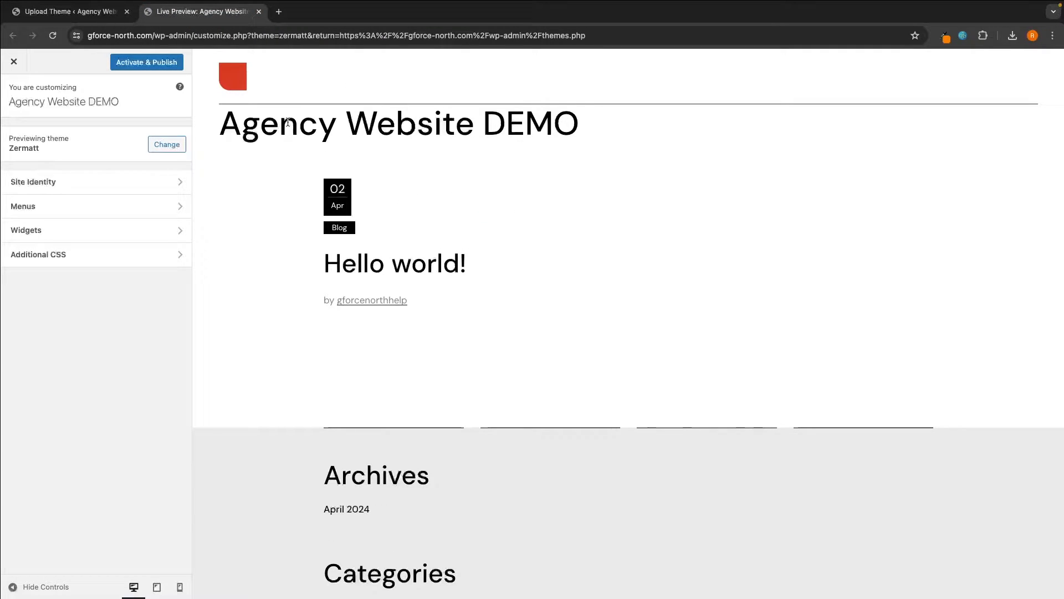
{"action": "left_click", "coordinate": [258, 11]}
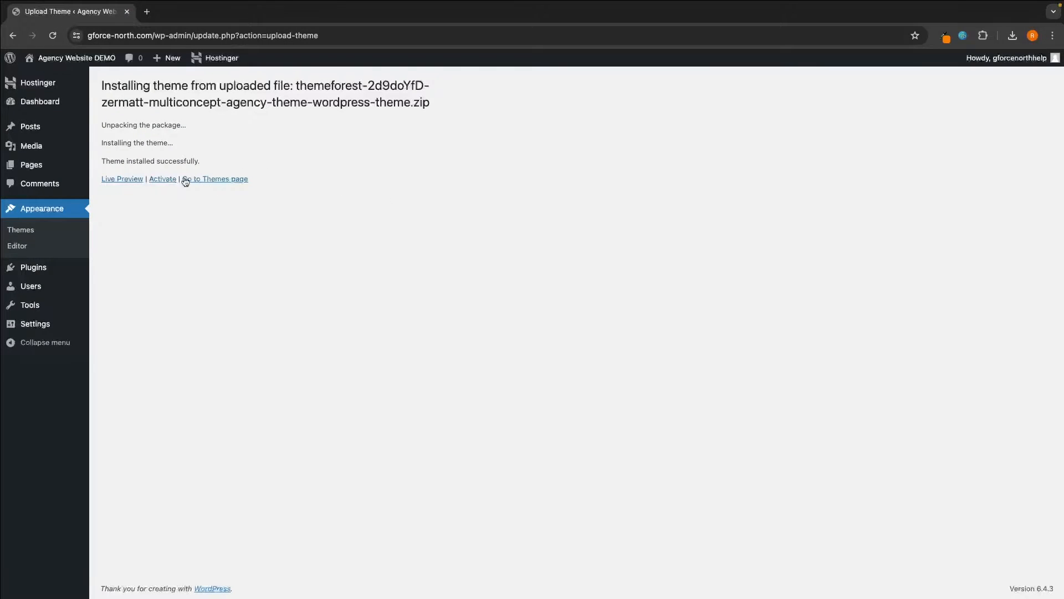
{"action": "left_click", "coordinate": [163, 180]}
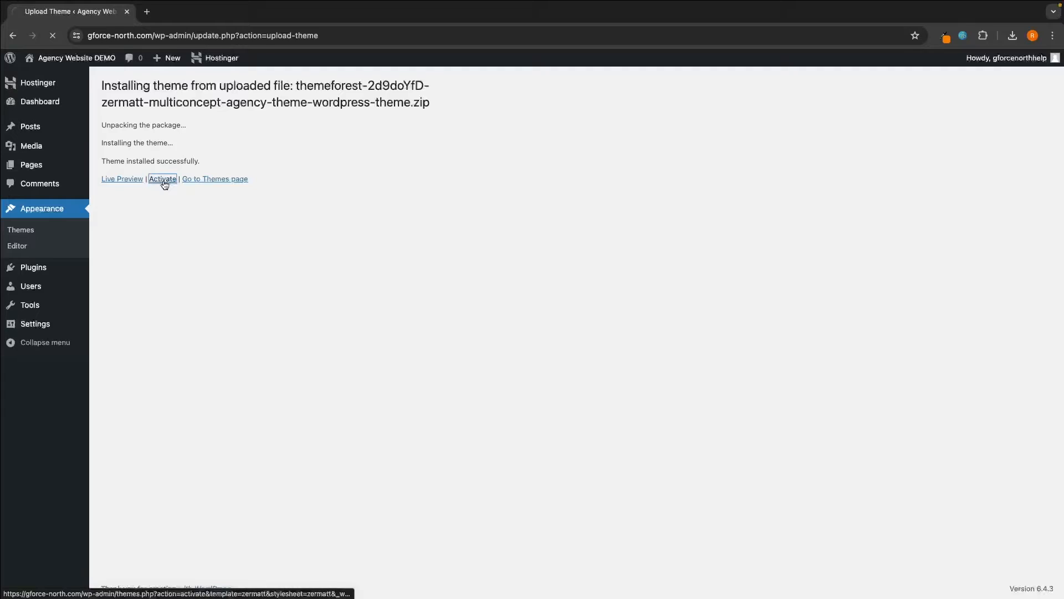
{"action": "left_click_drag", "start_coordinate": [158, 99], "coordinate": [404, 100]}
- On the Welcome to Zermatt 1.5 page, open Install Required Plugins
{"action": "left_click", "coordinate": [402, 101]}
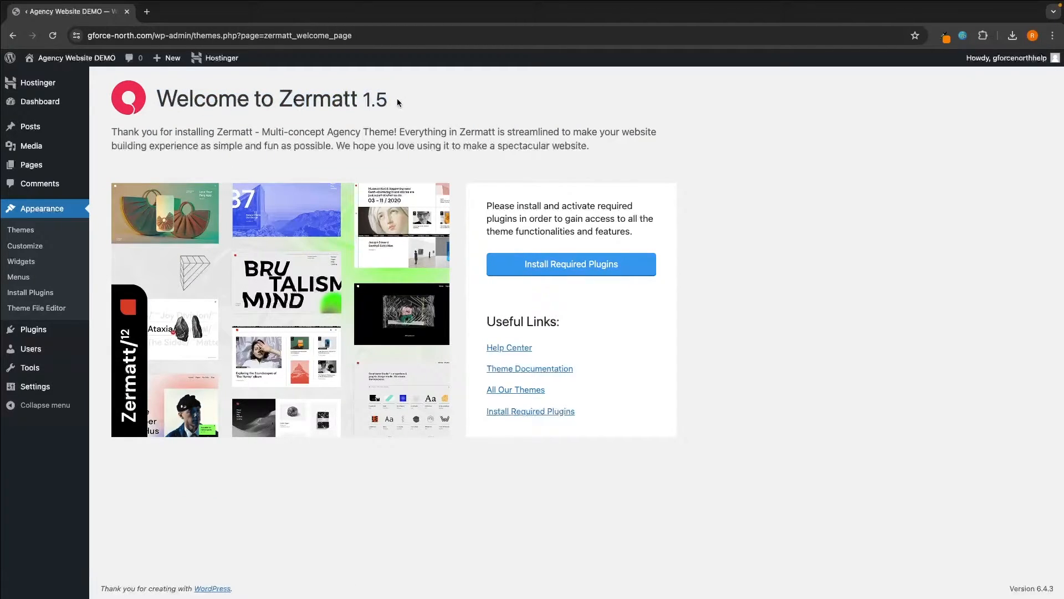
{"action": "left_click", "coordinate": [545, 270]}
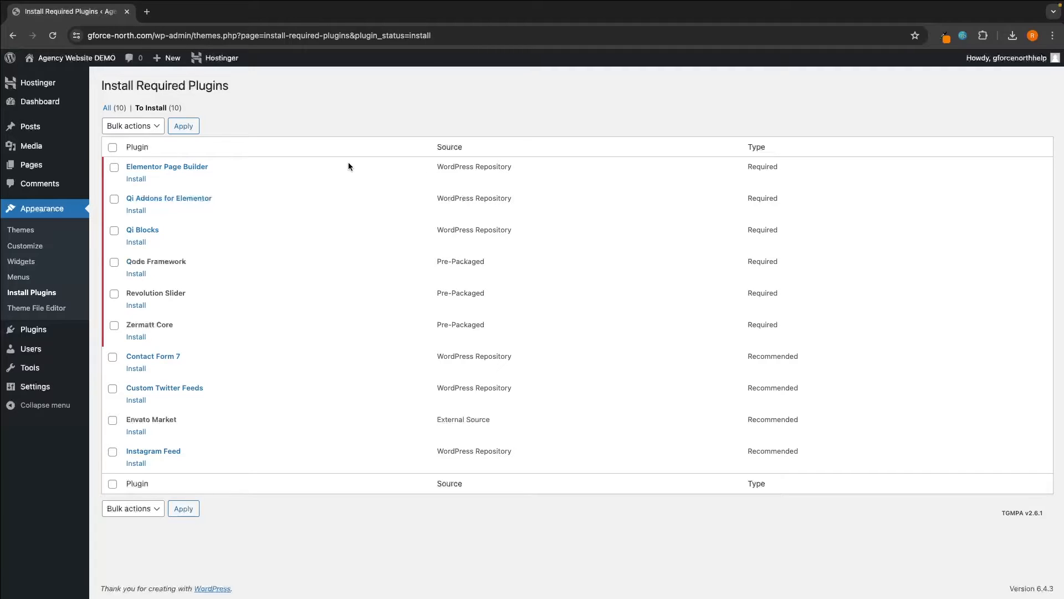
- Apply the Install bulk action to all 10 plugins and confirm the installations completed
{"action": "left_click", "coordinate": [134, 130]}
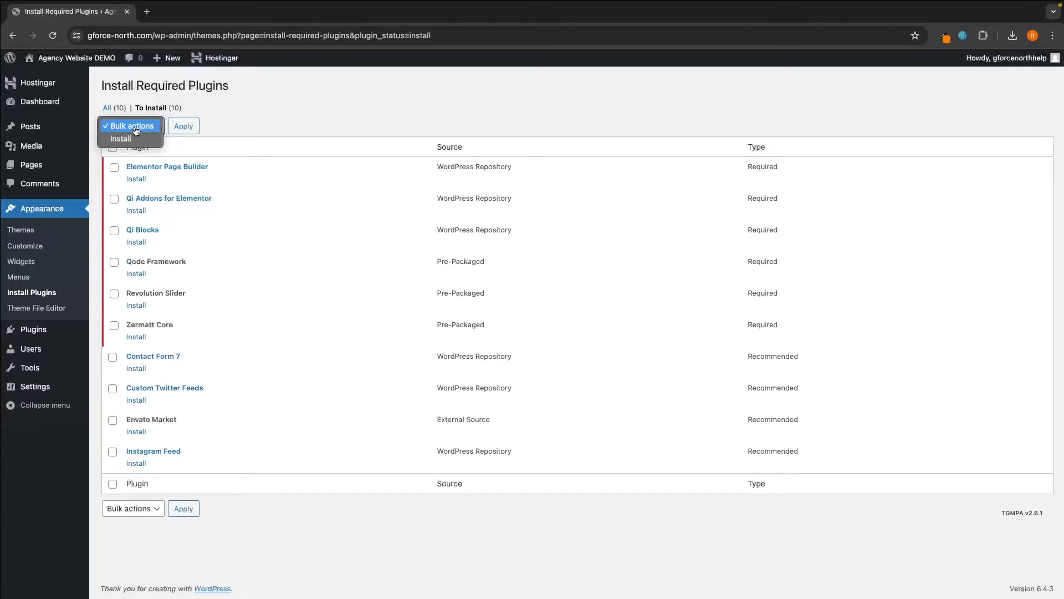
{"action": "left_click", "coordinate": [128, 143]}
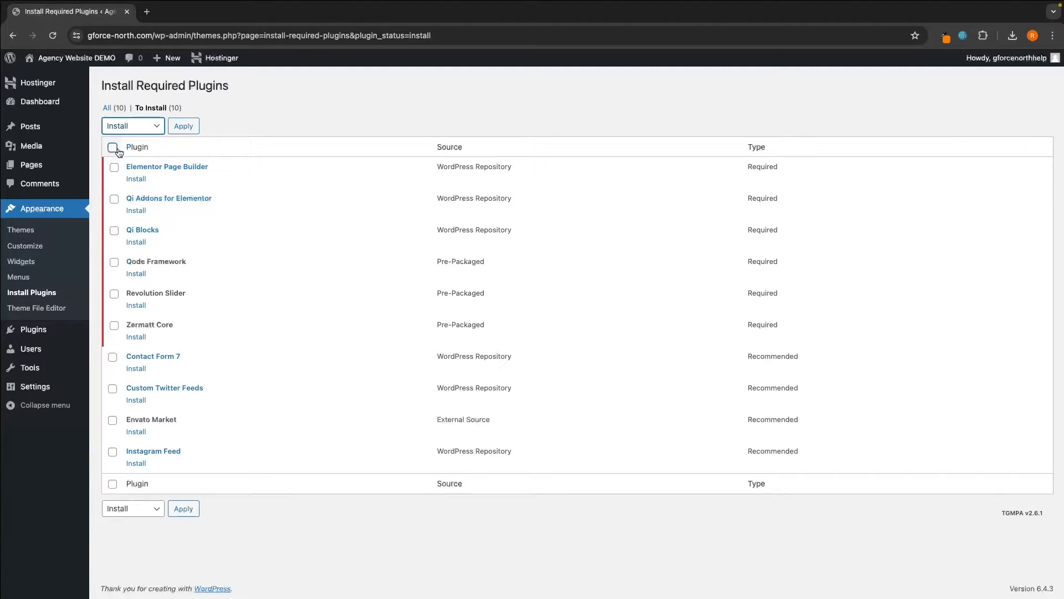
{"action": "left_click_drag", "start_coordinate": [125, 147], "coordinate": [144, 147]}
{"action": "left_click", "coordinate": [113, 147]}
{"action": "left_click", "coordinate": [186, 127]}
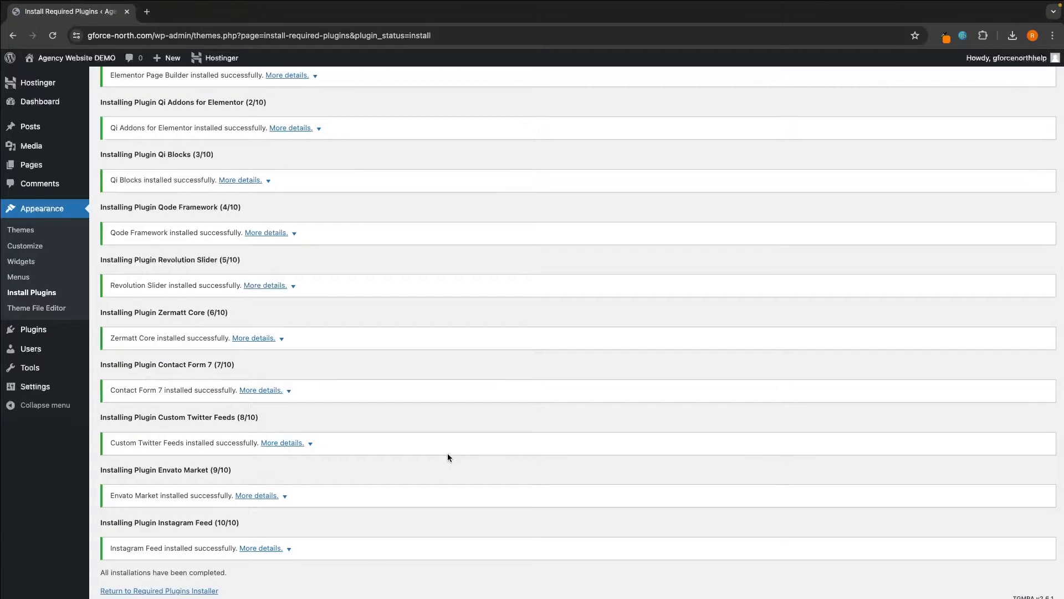
{"action": "scroll", "coordinate": [447, 454], "scroll_direction": "down", "scroll_amount": 2}
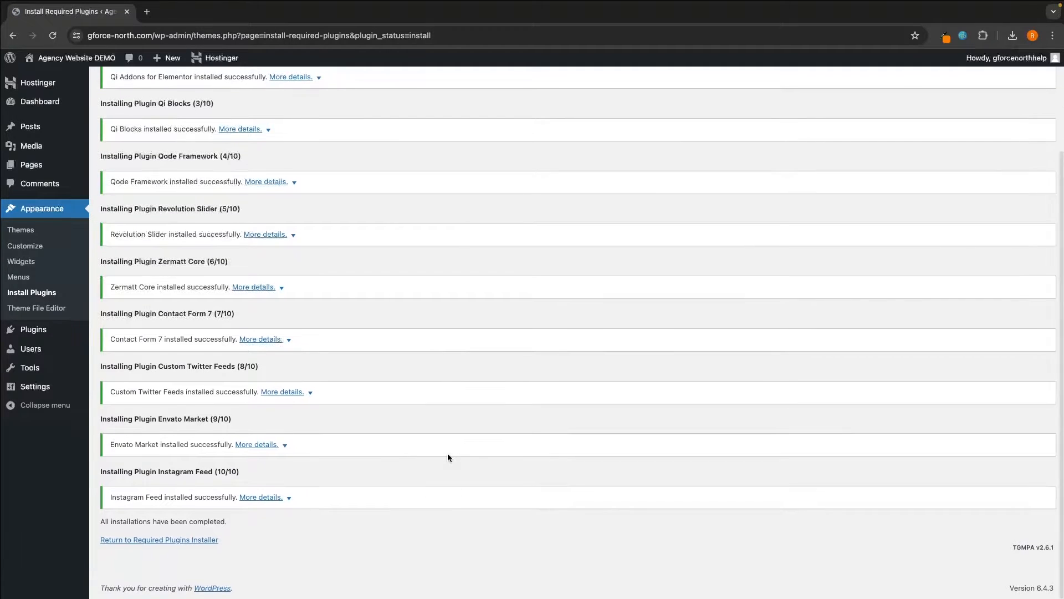
{"action": "left_click_drag", "start_coordinate": [97, 522], "coordinate": [242, 519]}
{"action": "left_click", "coordinate": [242, 519]}
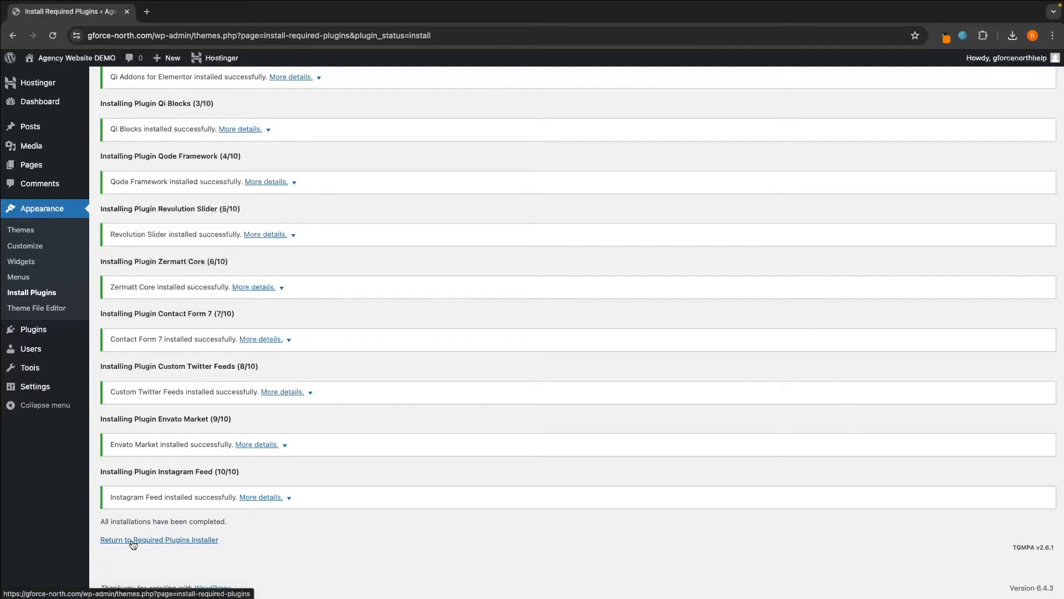
- Bulk-activate all ten required theme plugins from the Required Plugins list
{"action": "left_click", "coordinate": [150, 542]}
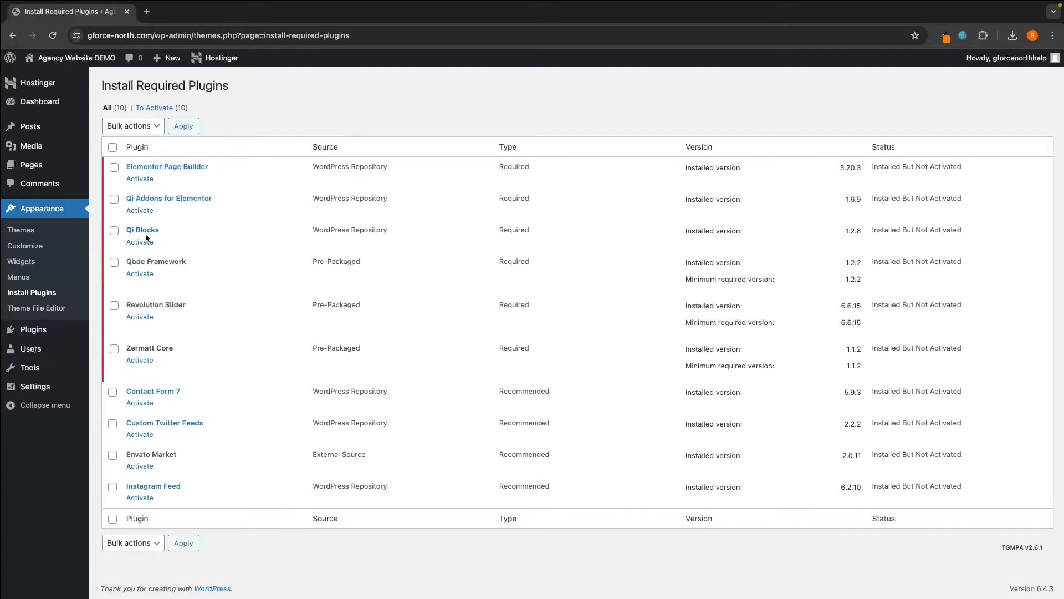
{"action": "left_click", "coordinate": [133, 131]}
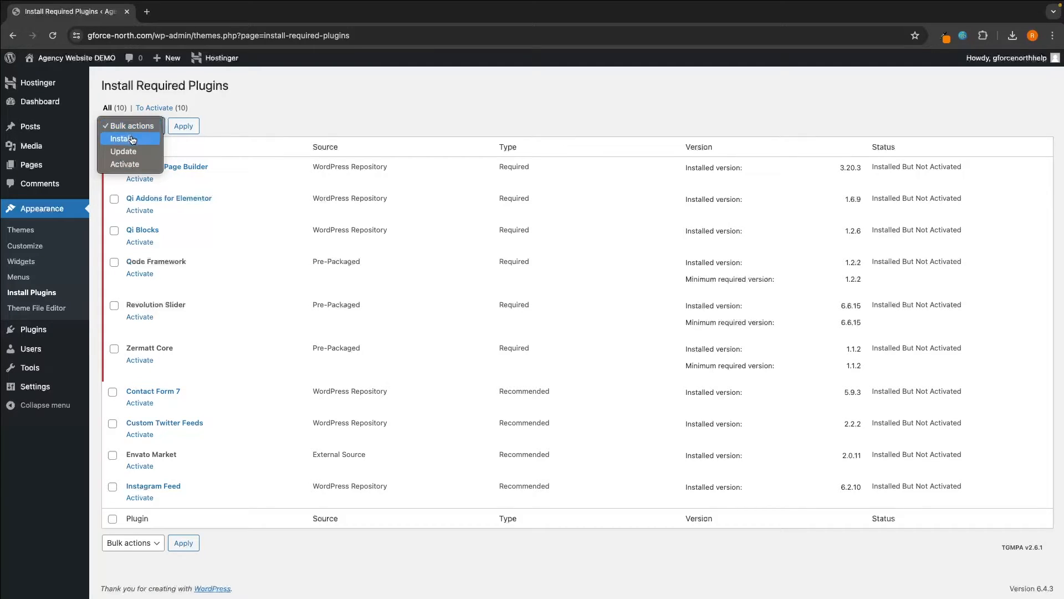
{"action": "left_click", "coordinate": [131, 165]}
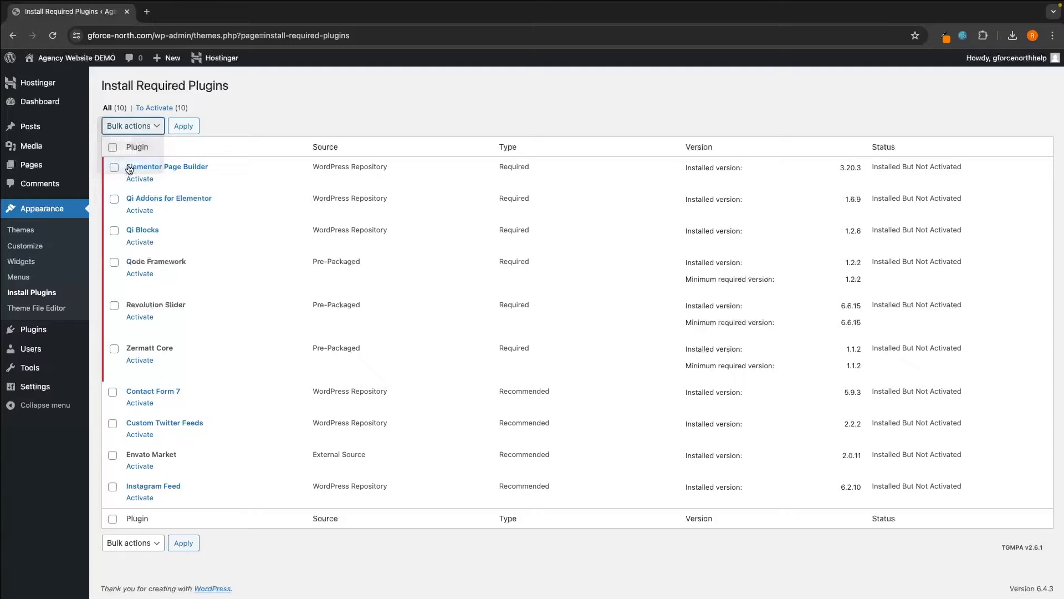
{"action": "left_click", "coordinate": [113, 148]}
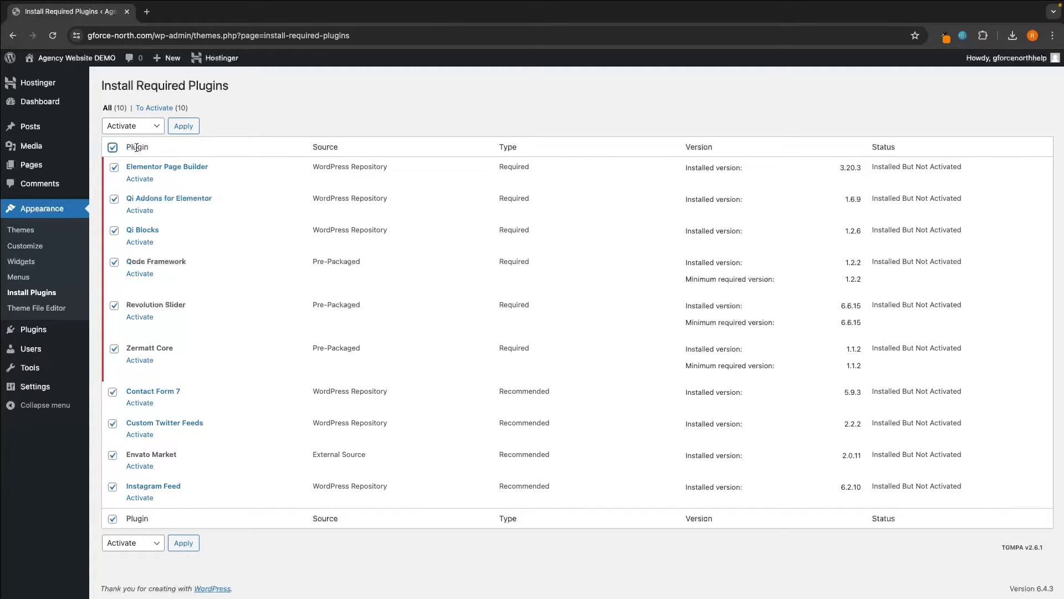
{"action": "left_click", "coordinate": [192, 130]}
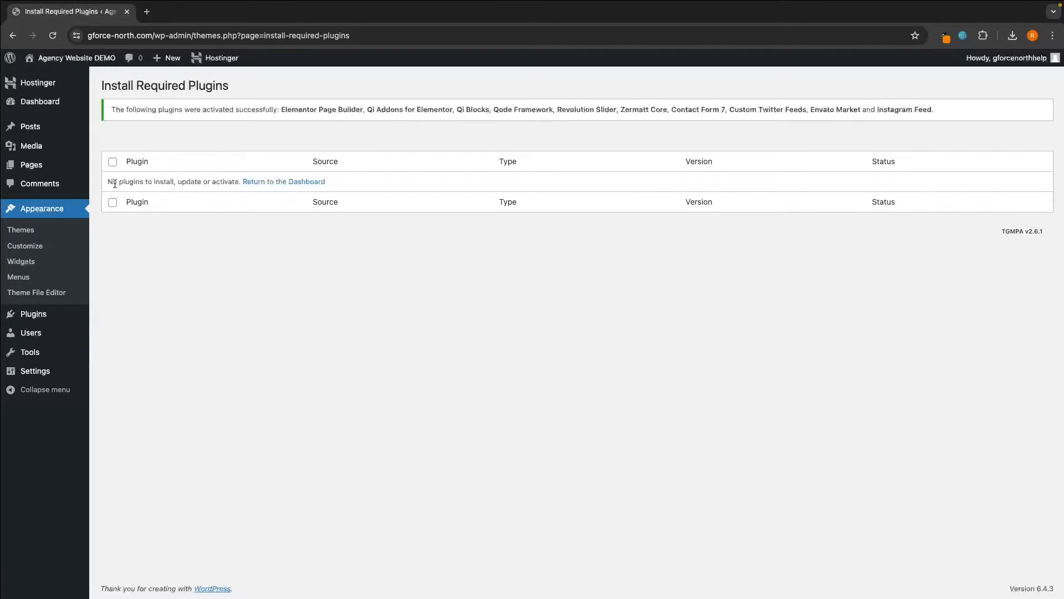
{"action": "left_click_drag", "start_coordinate": [107, 181], "coordinate": [241, 183]}
{"action": "left_click", "coordinate": [239, 181]}
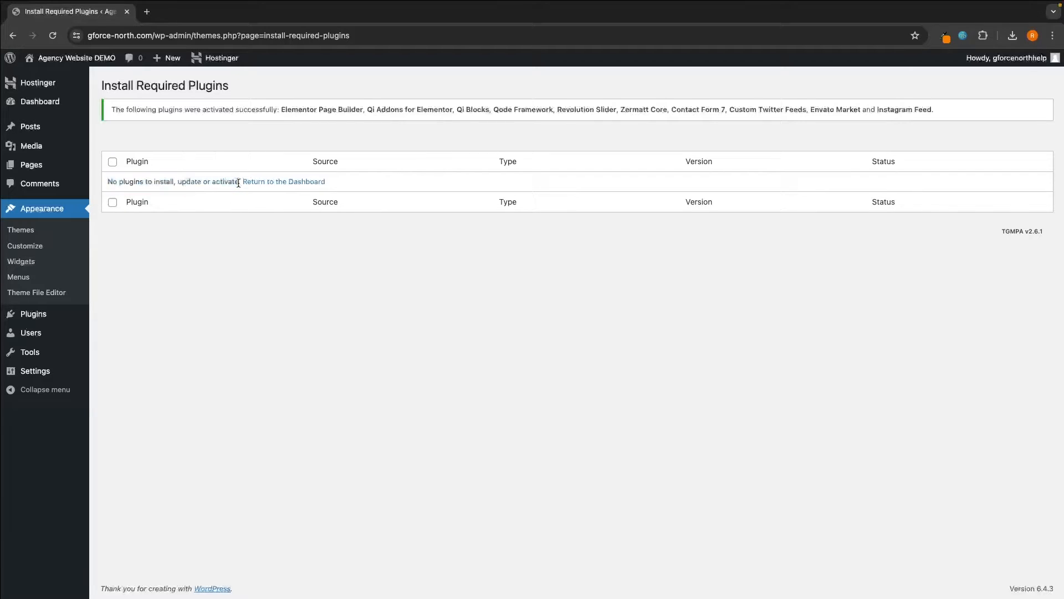
- Back on the dashboard, create and connect an Elementor account in the onboarding
{"action": "left_click", "coordinate": [305, 183]}
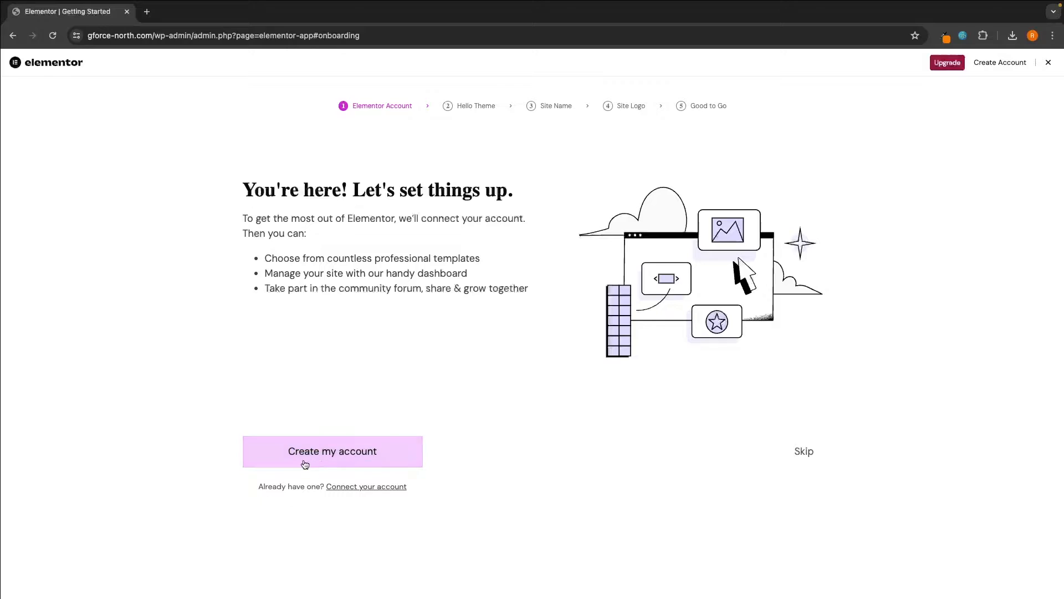
{"action": "left_click", "coordinate": [353, 457]}
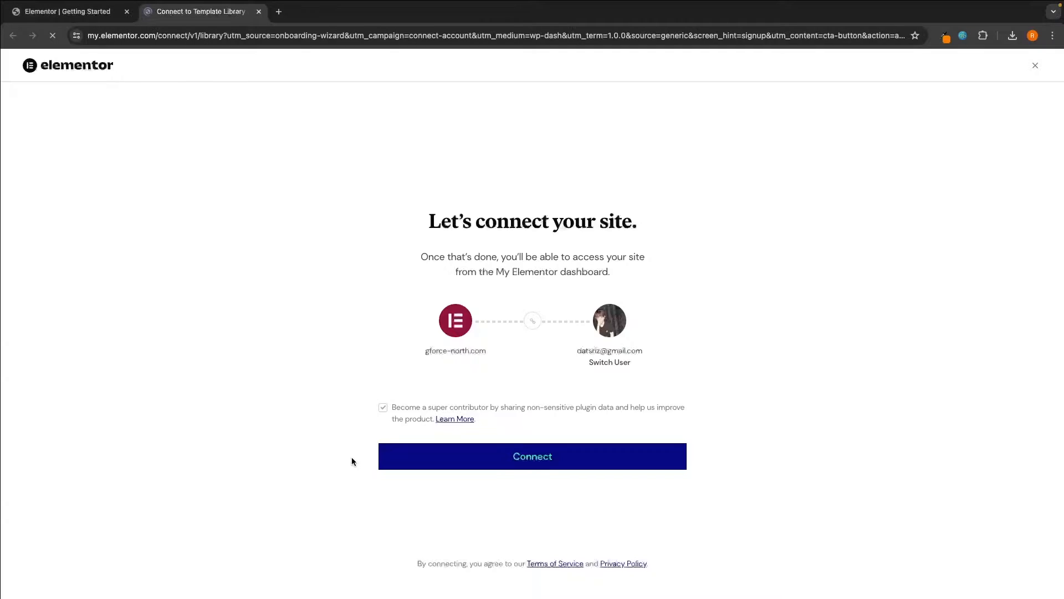
{"action": "left_click_drag", "start_coordinate": [425, 221], "coordinate": [643, 221]}
{"action": "left_click", "coordinate": [596, 220]}
{"action": "left_click", "coordinate": [554, 459]}
{"action": "left_click_drag", "start_coordinate": [243, 190], "coordinate": [502, 184]}
{"action": "left_click", "coordinate": [334, 199]}
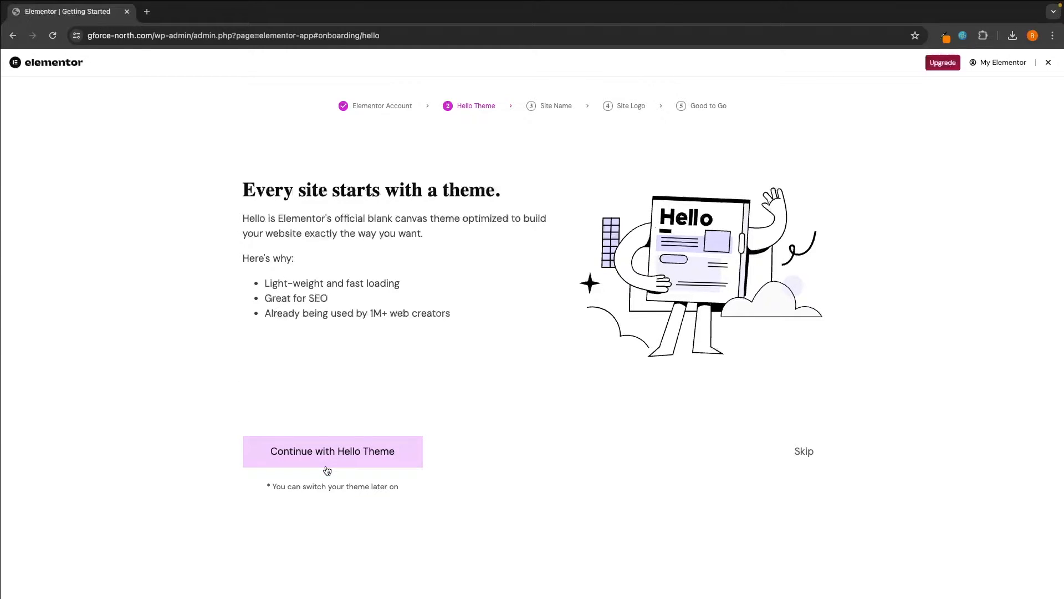
- Skip the Hello theme, keep the site name 'Agency Website DEMO', and skip the site logo
{"action": "left_click", "coordinate": [805, 452]}
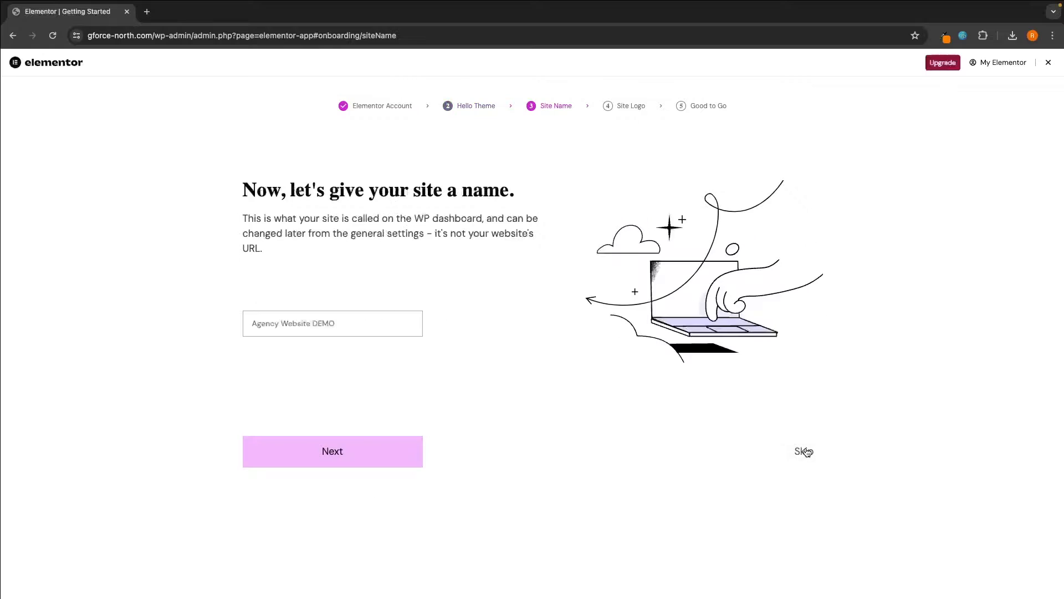
{"action": "left_click", "coordinate": [330, 326]}
{"action": "left_click_drag", "start_coordinate": [342, 321], "coordinate": [238, 326]}
{"action": "left_click", "coordinate": [349, 285]}
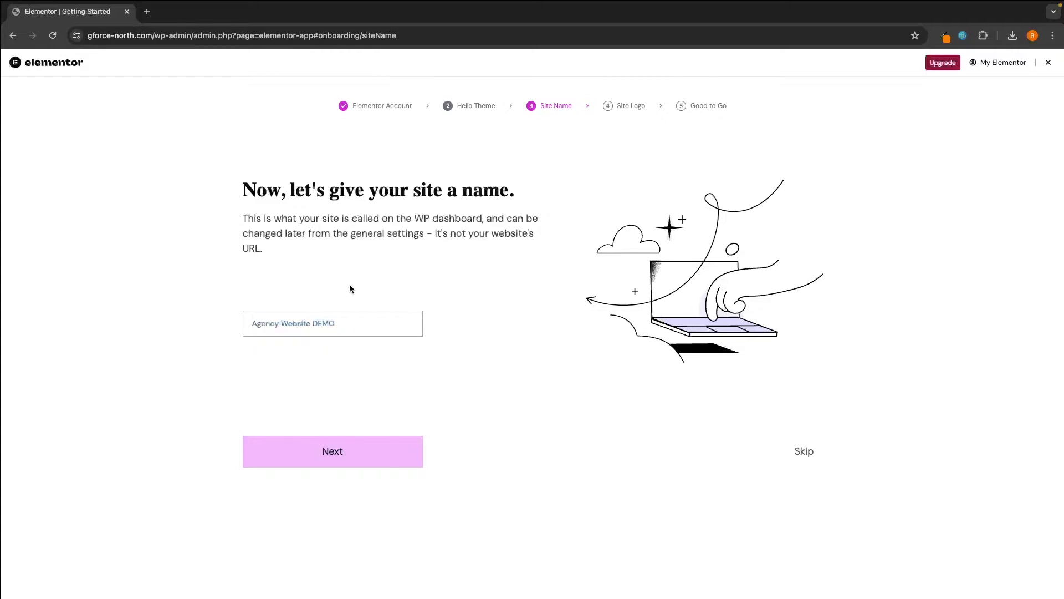
{"action": "left_click", "coordinate": [357, 469]}
{"action": "left_click_drag", "start_coordinate": [228, 192], "coordinate": [463, 187]}
{"action": "left_click", "coordinate": [463, 189]}
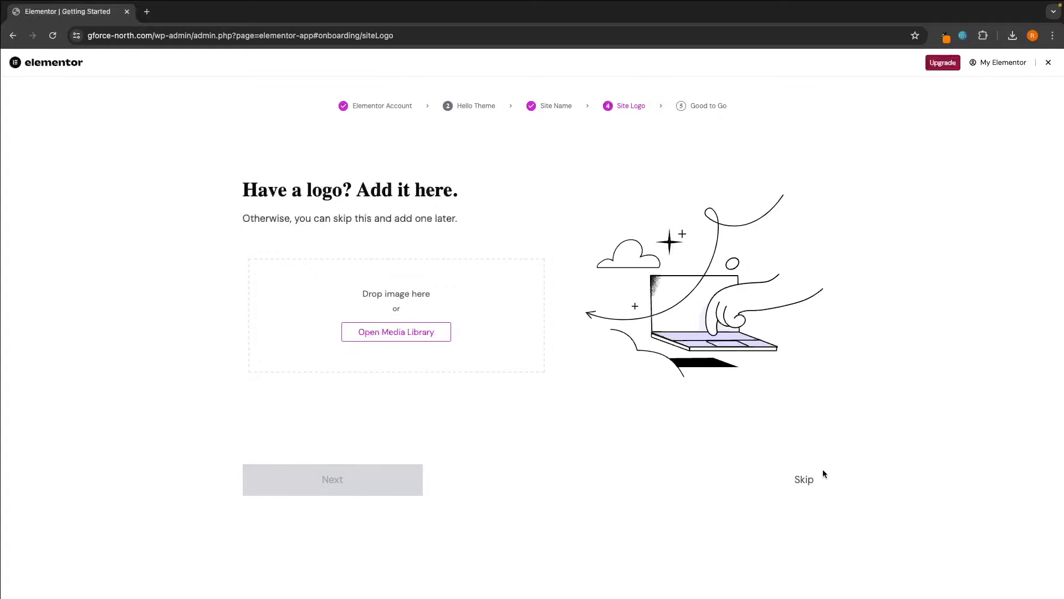
{"action": "left_click", "coordinate": [805, 478]}
{"action": "left_click_drag", "start_coordinate": [416, 189], "coordinate": [663, 188]}
{"action": "left_click", "coordinate": [669, 188]}
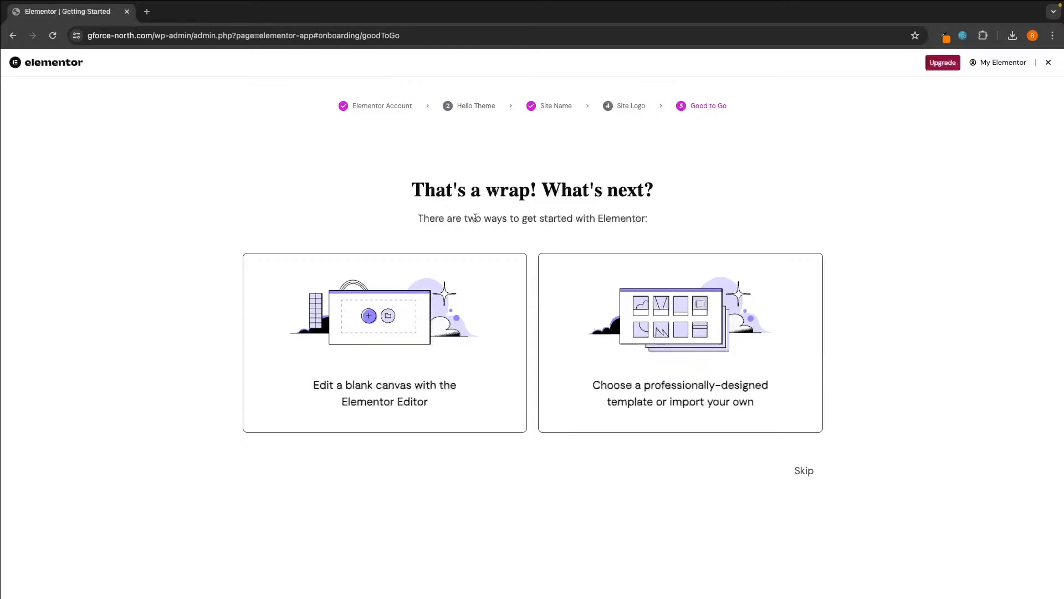
- Skip to the blank Elementor #10 page, dismiss the AI notification, and preview it
{"action": "left_click", "coordinate": [797, 472]}
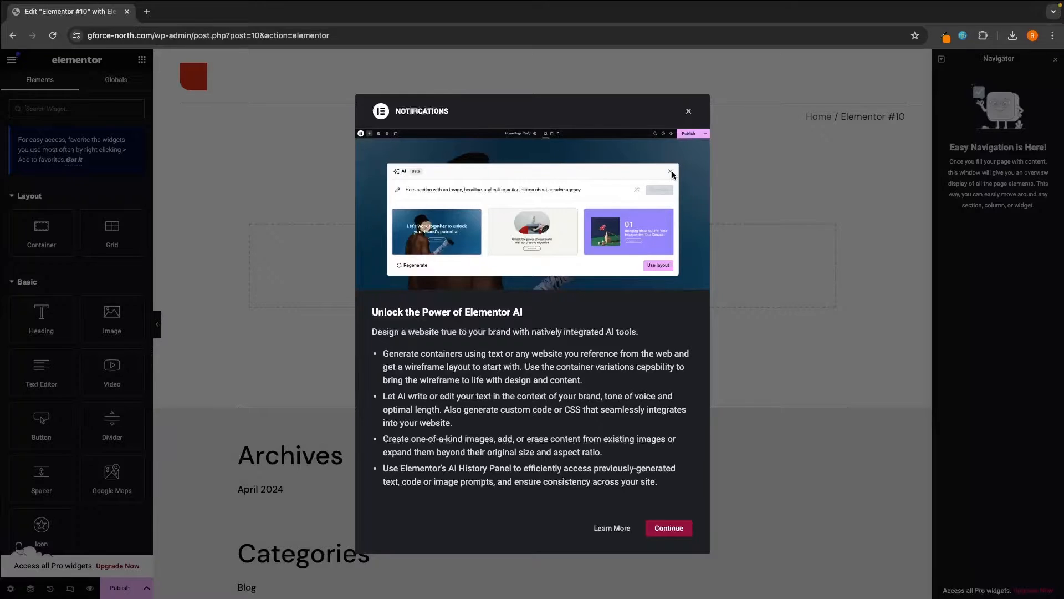
{"action": "left_click", "coordinate": [689, 111]}
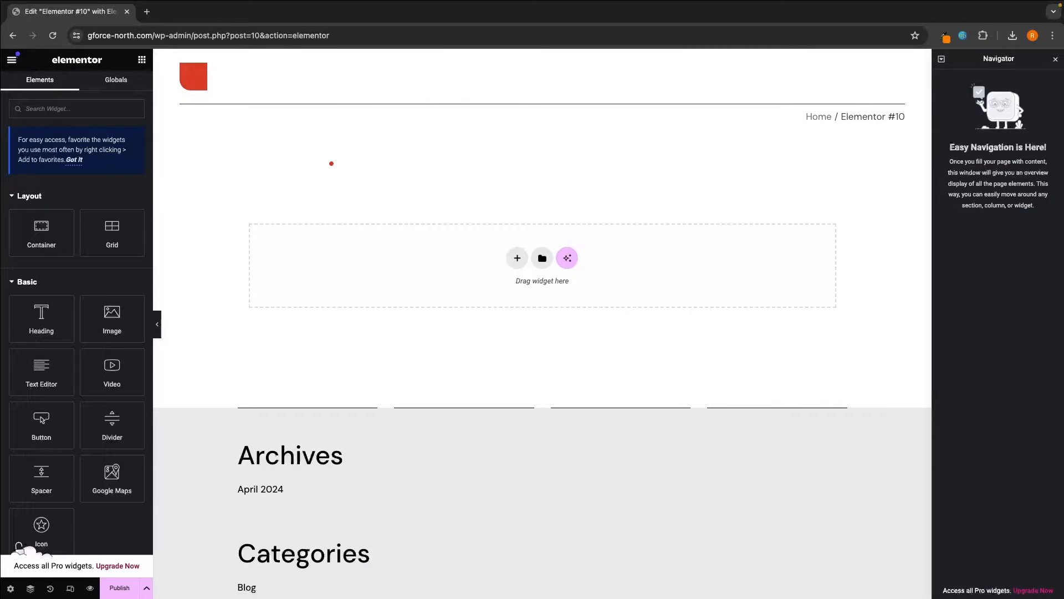
{"action": "left_click", "coordinate": [90, 590]}
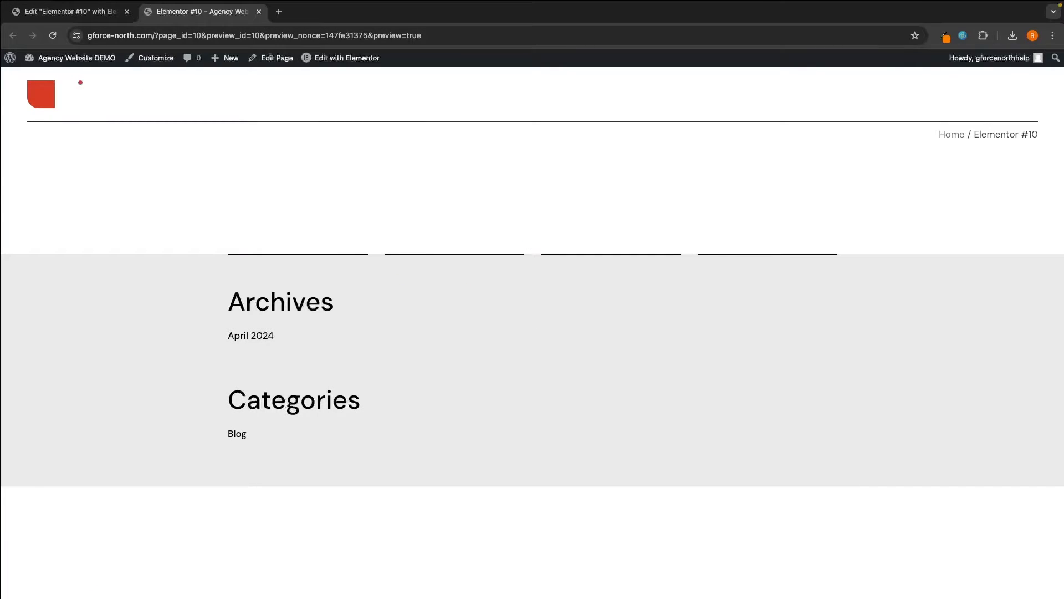
{"action": "mouse_move", "coordinate": [13, 58]}
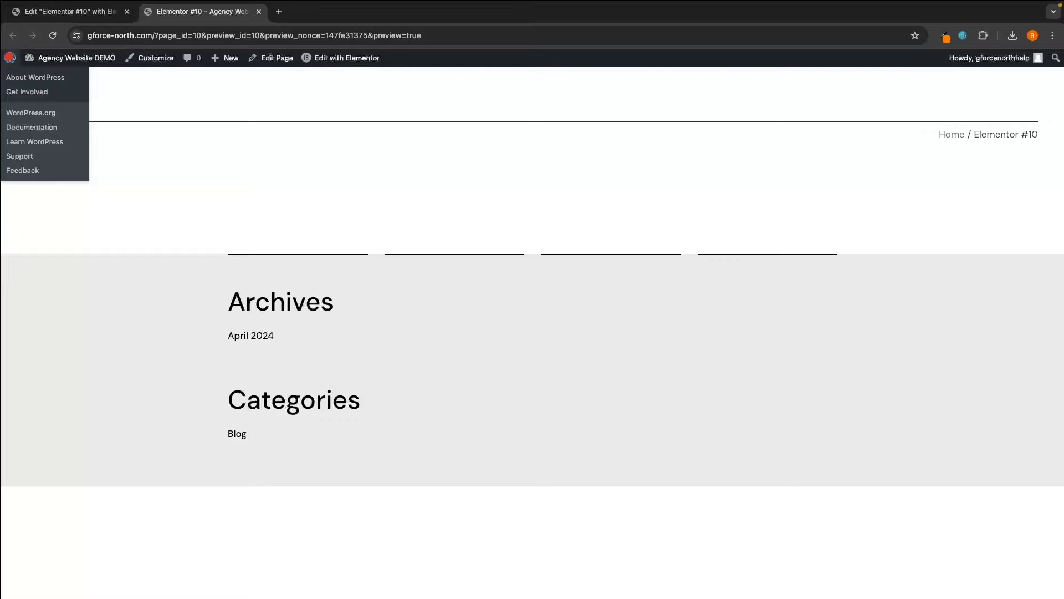
{"action": "left_click", "coordinate": [33, 77]}
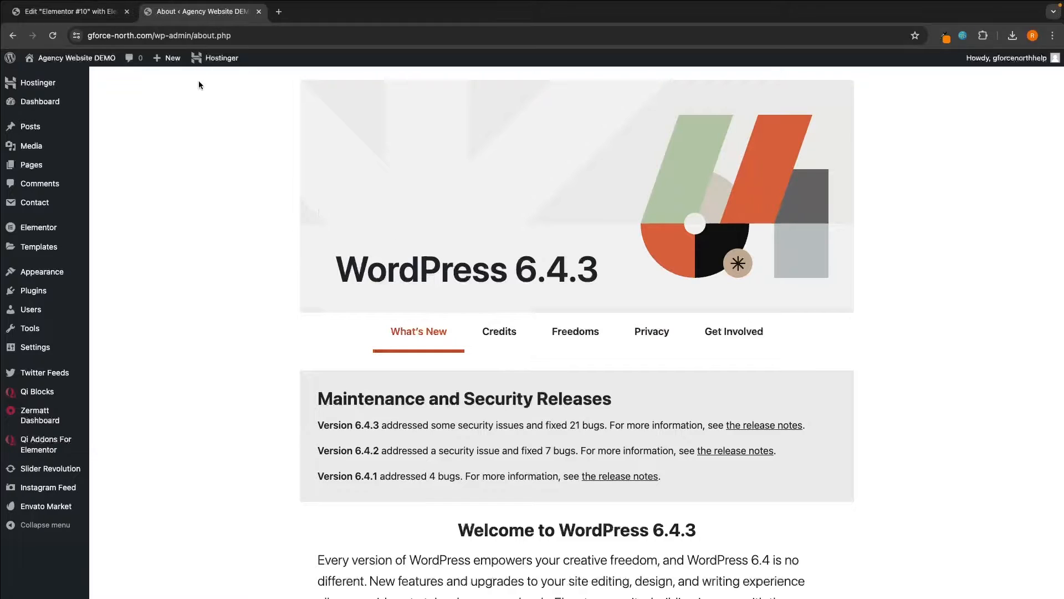
- Close the editor tab and open the Zermatt Dashboard's registration form from the admin sidebar
{"action": "left_click", "coordinate": [127, 11]}
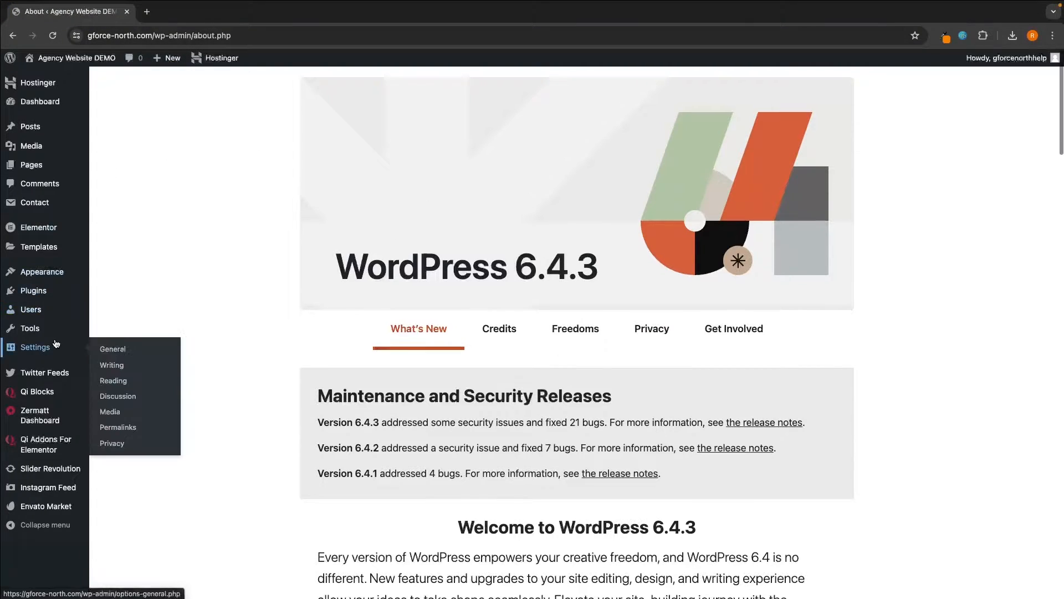
{"action": "scroll", "coordinate": [33, 388], "scroll_direction": "down", "scroll_amount": 1}
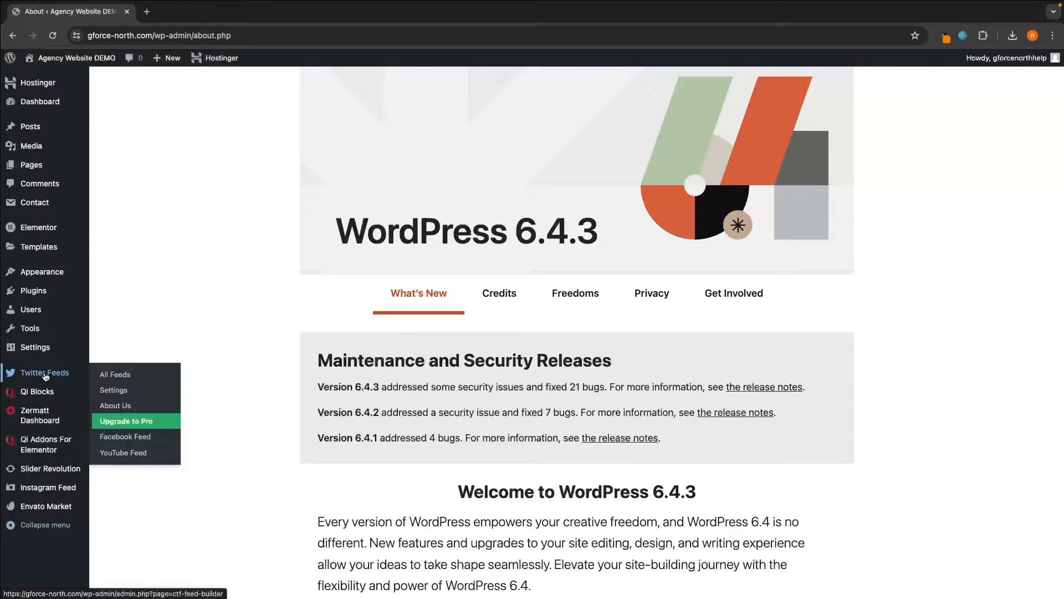
{"action": "mouse_move", "coordinate": [80, 412]}
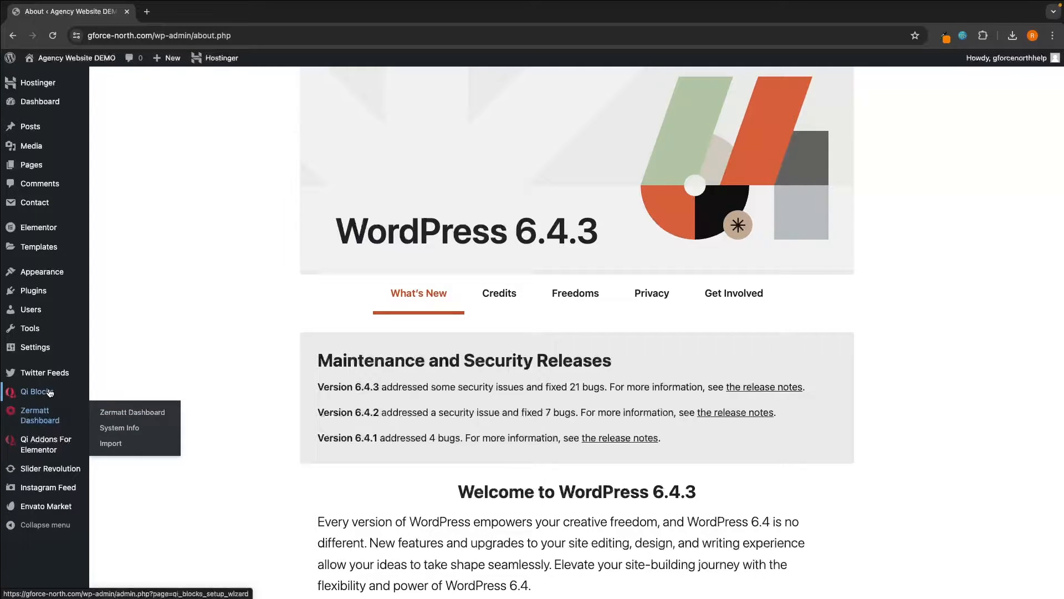
{"action": "mouse_move", "coordinate": [50, 449]}
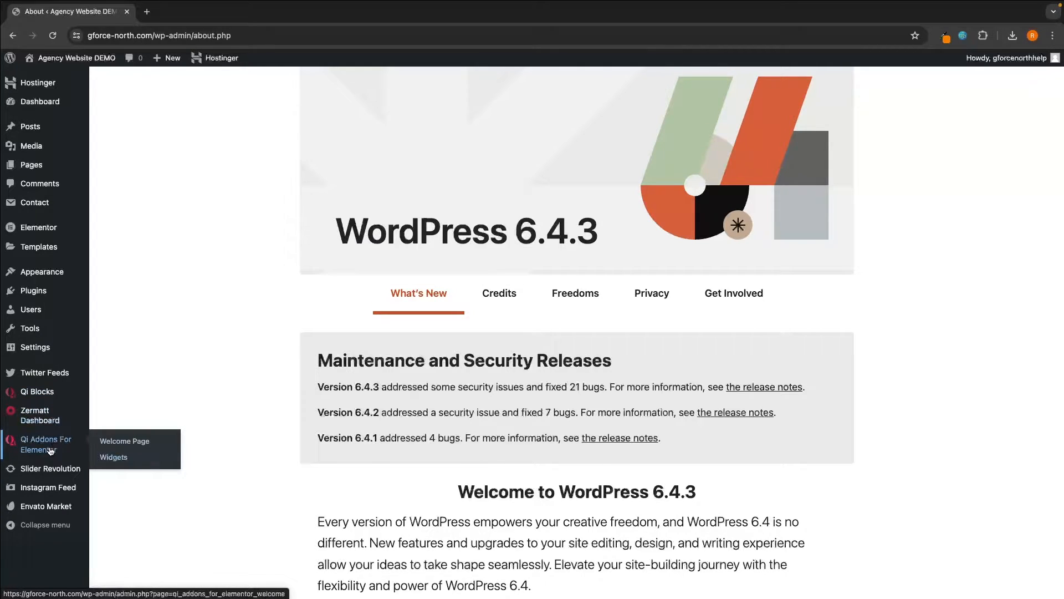
{"action": "mouse_move", "coordinate": [47, 427]}
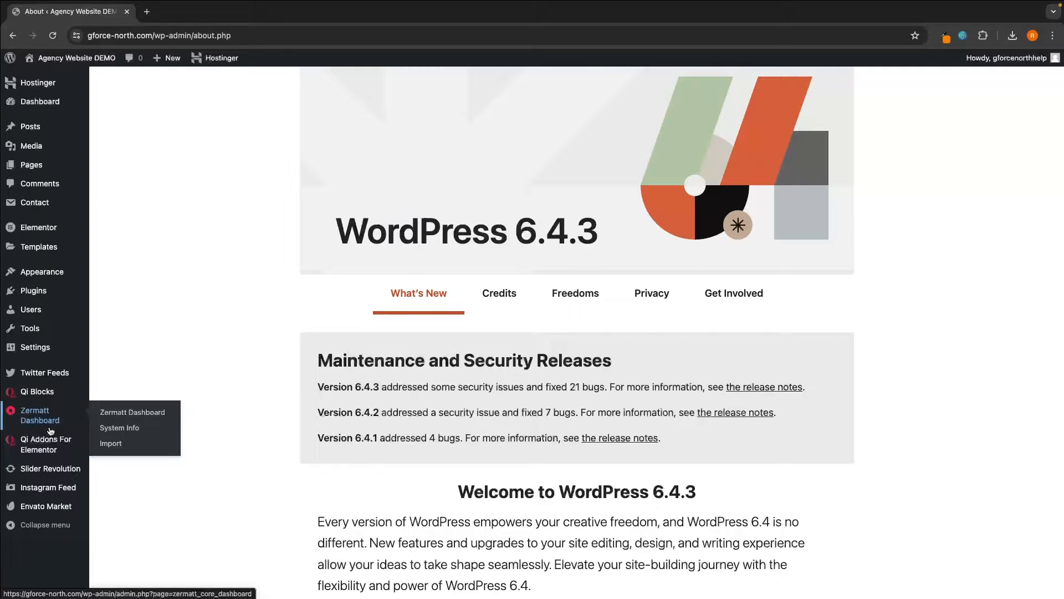
{"action": "left_click", "coordinate": [41, 418]}
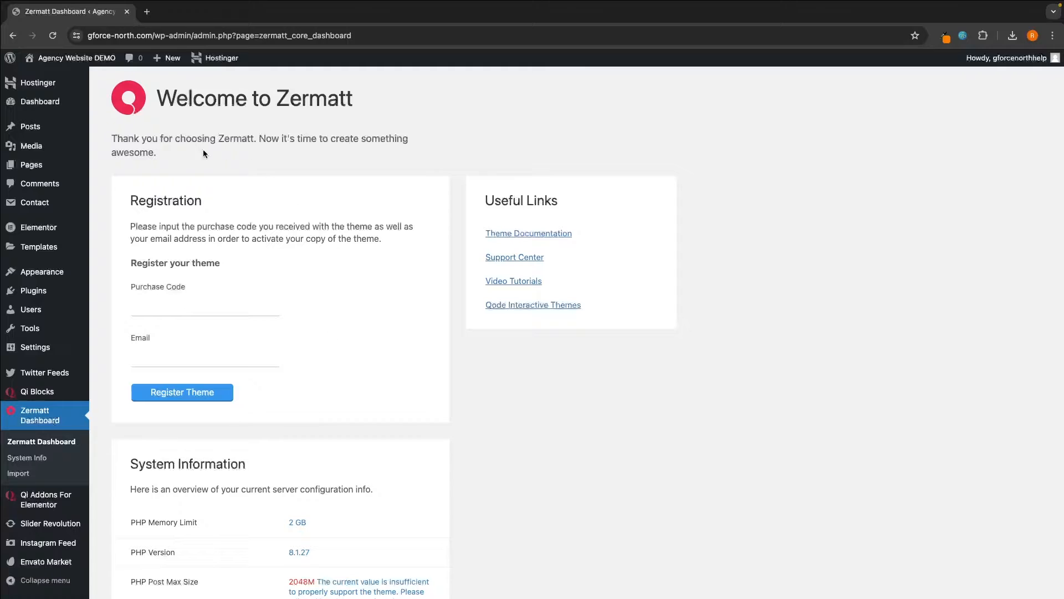
{"action": "left_click_drag", "start_coordinate": [129, 201], "coordinate": [177, 197]}
{"action": "left_click", "coordinate": [206, 201]}
- Follow the Envato Market purchase email in Gmail to ThemeForest's Downloads page
{"action": "left_click", "coordinate": [147, 12]}
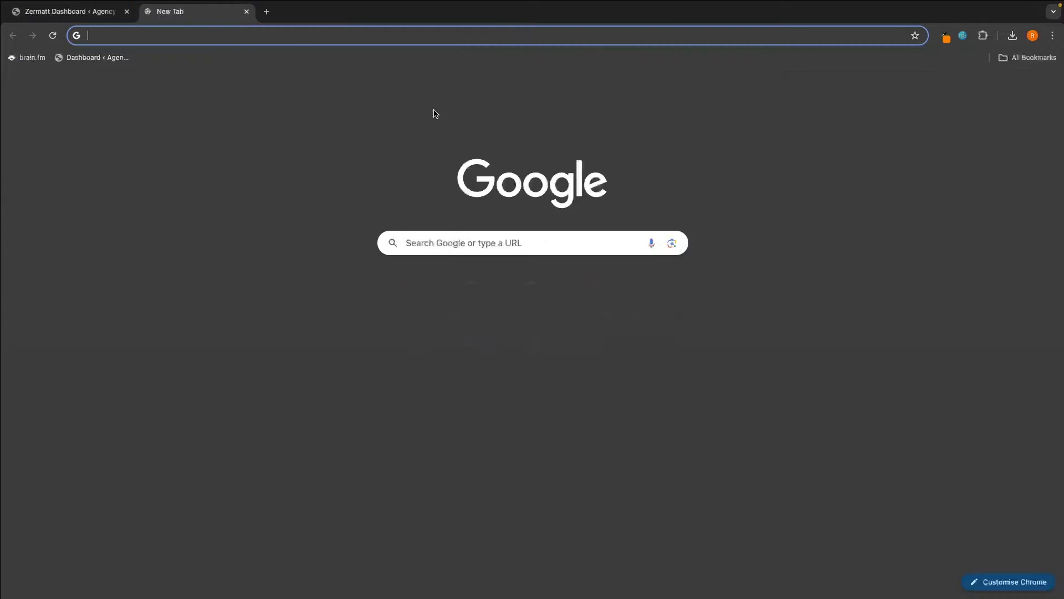
{"action": "left_click", "coordinate": [652, 284]}
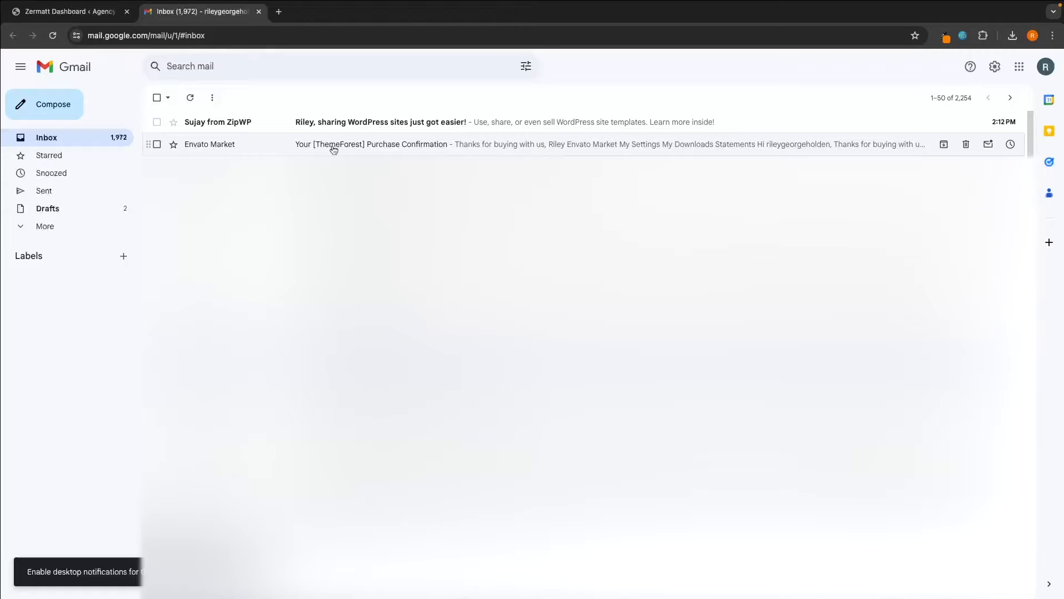
{"action": "left_click", "coordinate": [293, 147]}
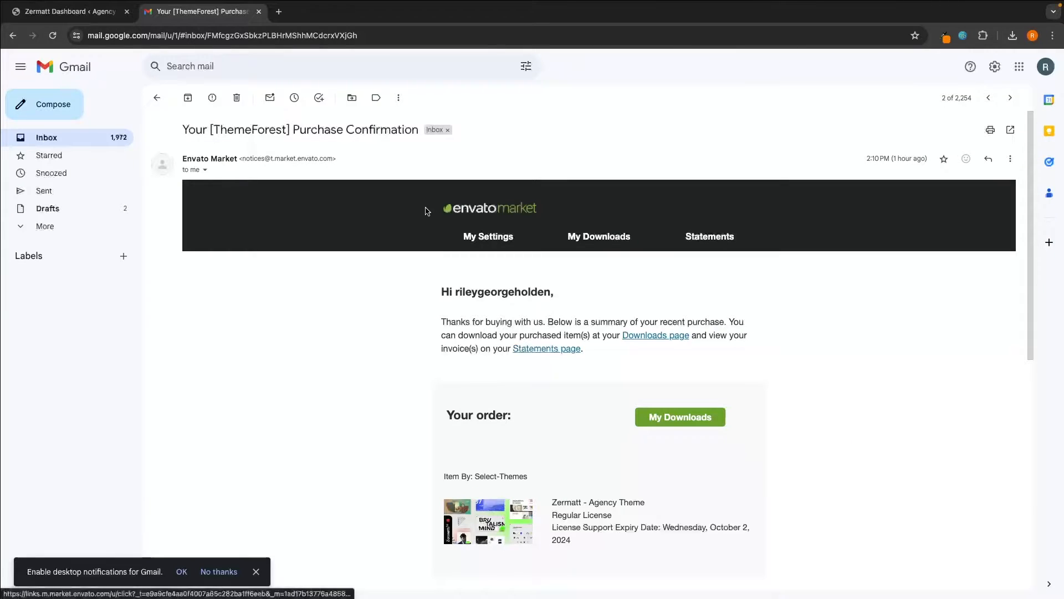
{"action": "scroll", "coordinate": [394, 335], "scroll_direction": "down", "scroll_amount": 2}
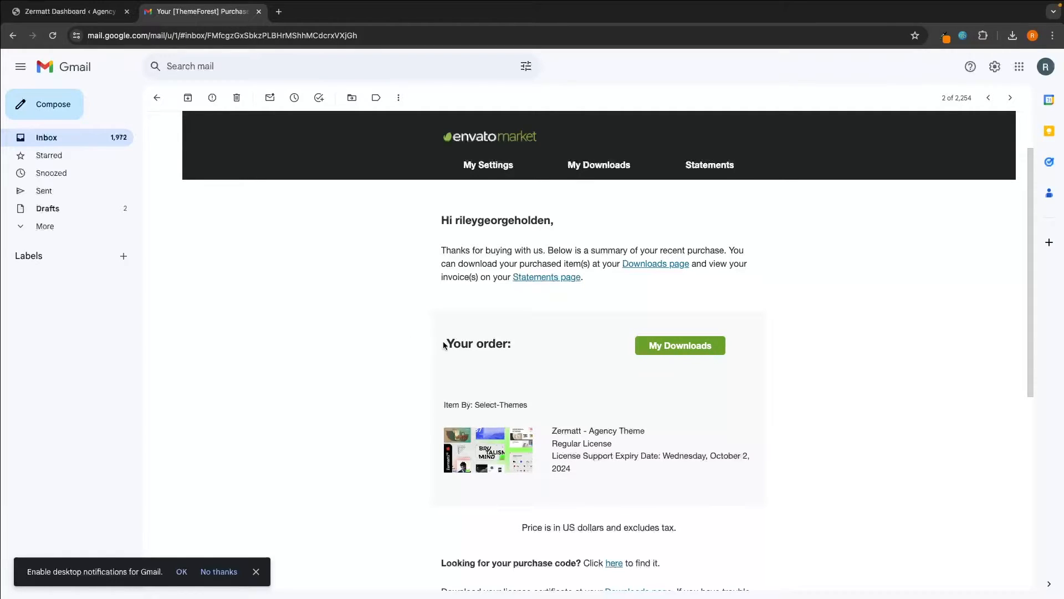
{"action": "left_click_drag", "start_coordinate": [444, 342], "coordinate": [612, 348]}
{"action": "left_click", "coordinate": [683, 353]}
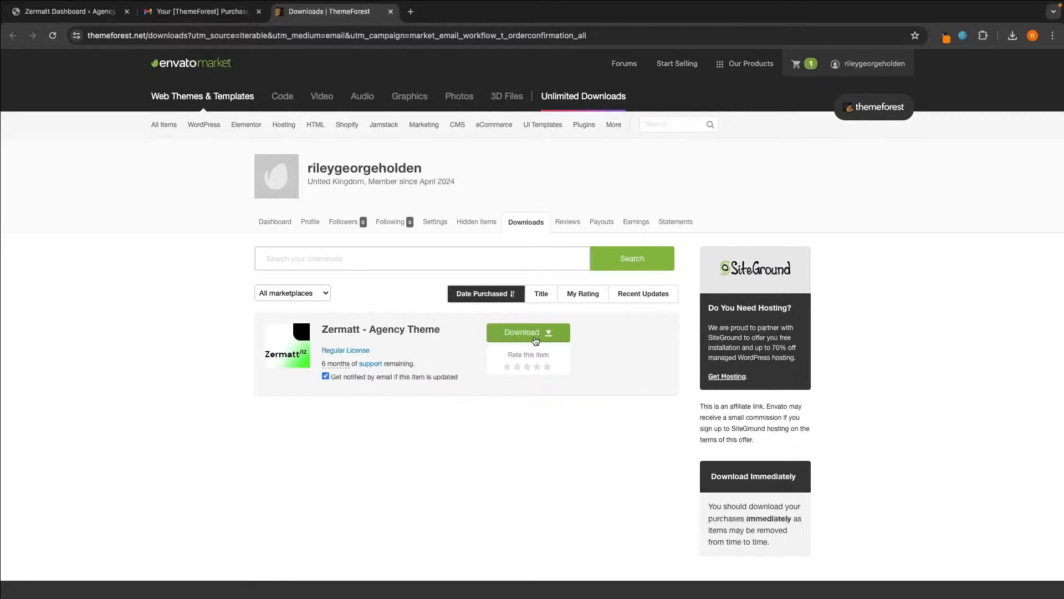
- Download the Zermatt 'License certificate & purchase code' PDF and locate the Item Purchase Code
{"action": "left_click", "coordinate": [528, 336]}
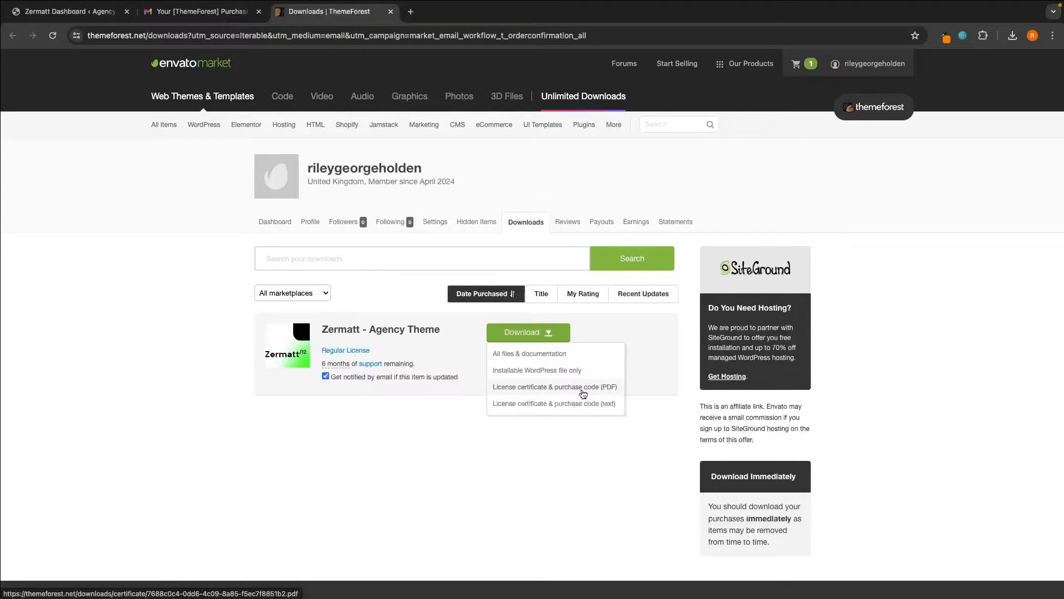
{"action": "left_click", "coordinate": [607, 388]}
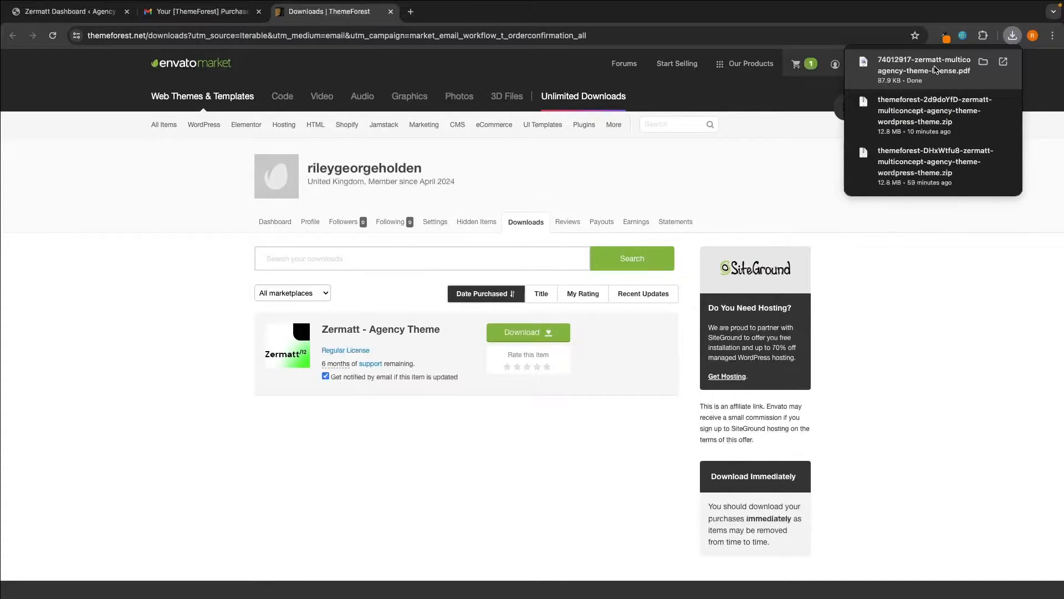
{"action": "left_click", "coordinate": [936, 68]}
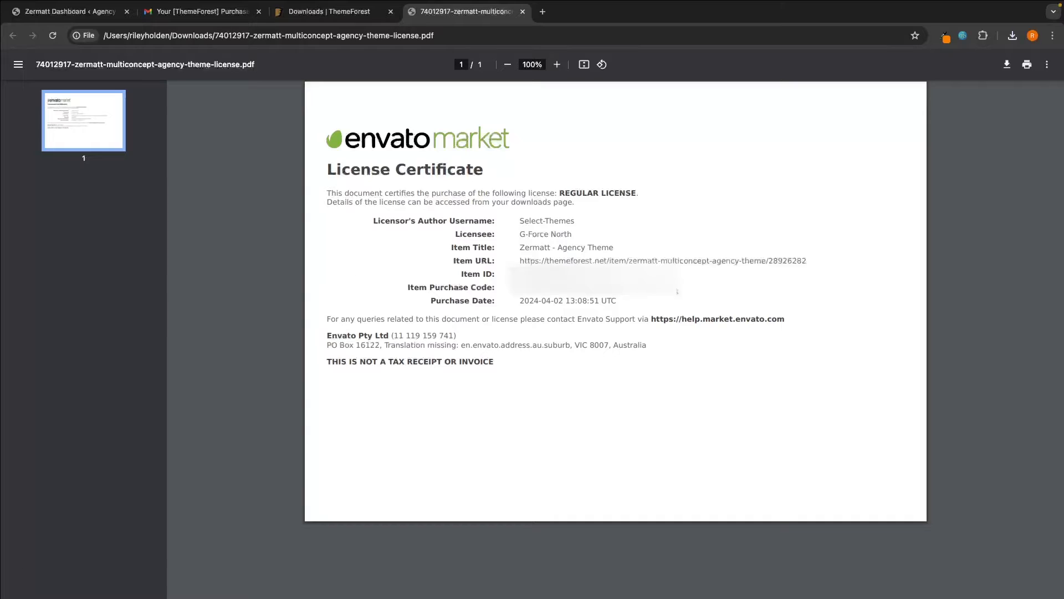
{"action": "left_click_drag", "start_coordinate": [406, 289], "coordinate": [499, 287]}
{"action": "left_click", "coordinate": [498, 287]}
- Register Zermatt with the pasted purchase code and email, then close the Gmail and ThemeForest tabs
{"action": "left_click", "coordinate": [63, 19]}
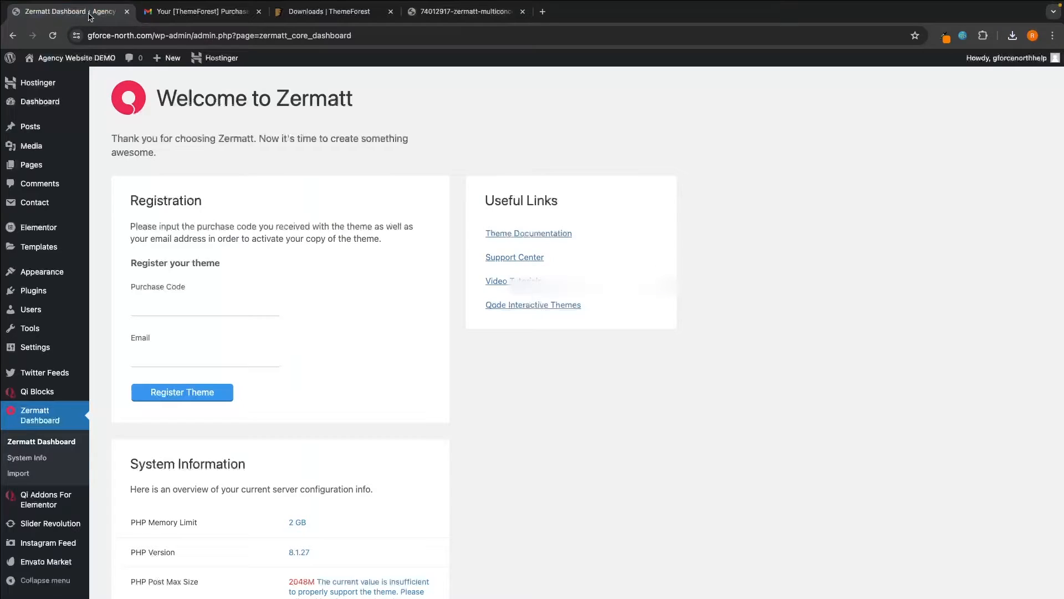
{"action": "left_click", "coordinate": [157, 306]}
{"action": "key", "text": "super+v"}
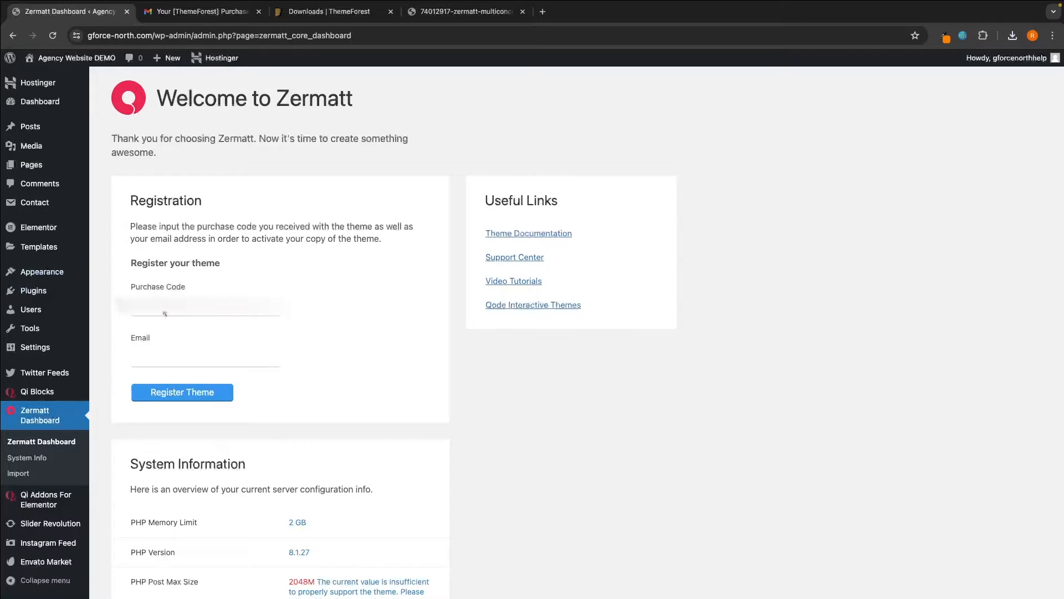
{"action": "left_click", "coordinate": [153, 363]}
{"action": "key", "text": "super+v"}
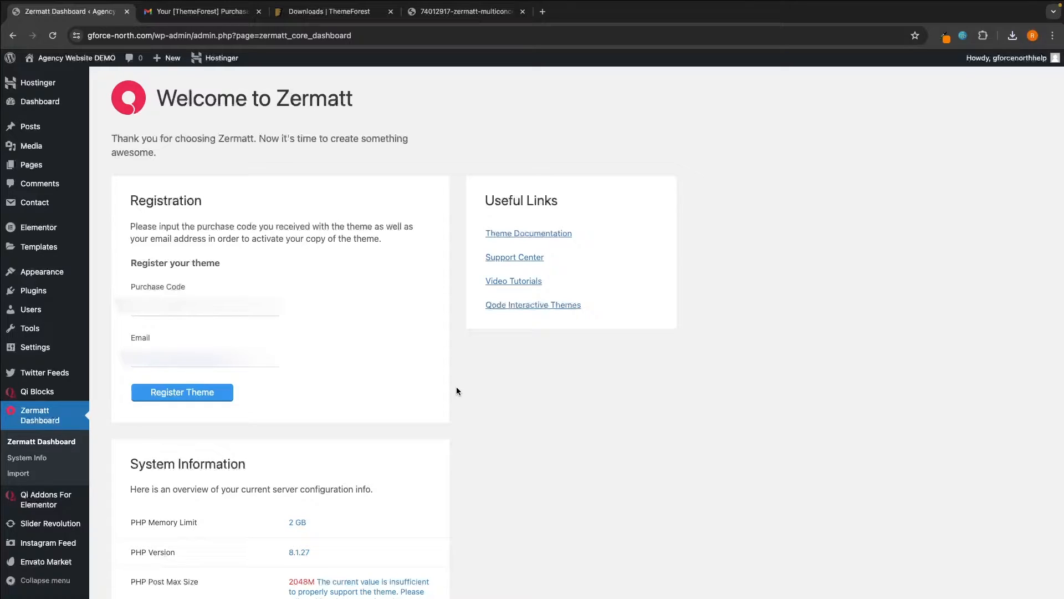
{"action": "left_click", "coordinate": [175, 398]}
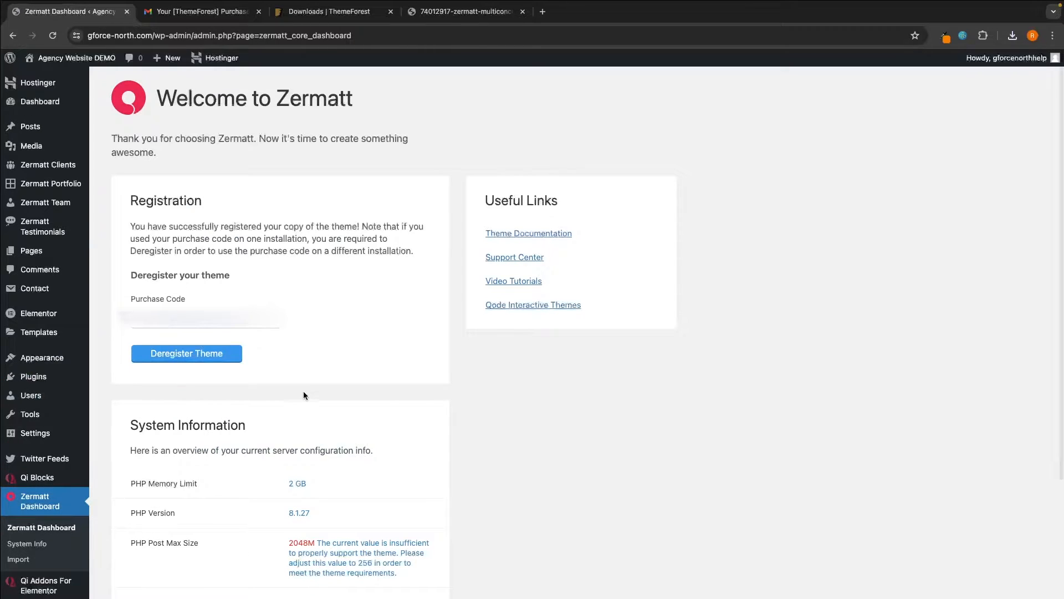
{"action": "left_click_drag", "start_coordinate": [130, 226], "coordinate": [361, 226]}
{"action": "left_click", "coordinate": [243, 265]}
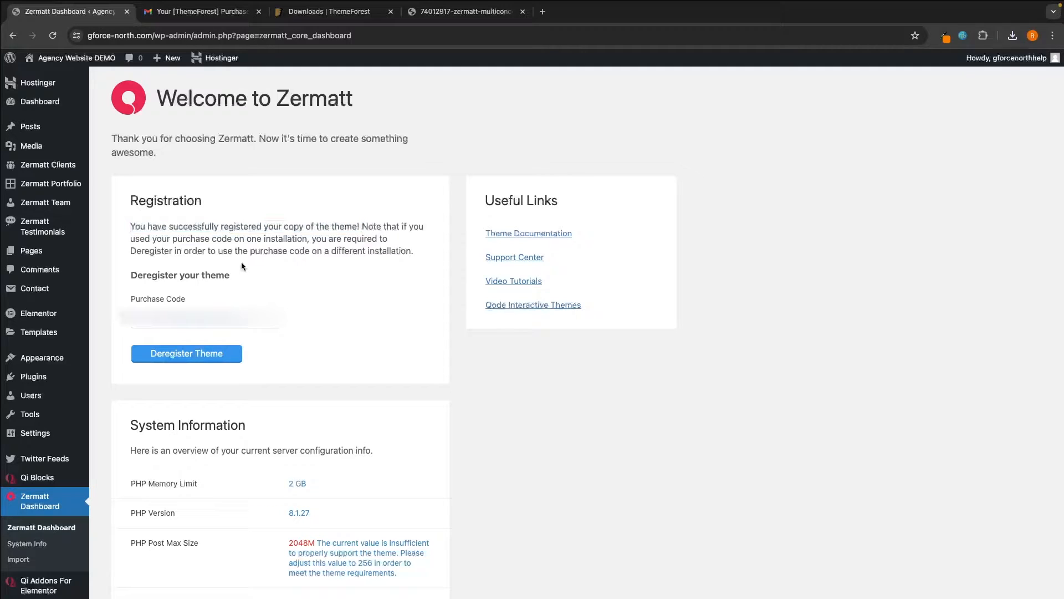
{"action": "left_click", "coordinate": [259, 11]}
{"action": "left_click", "coordinate": [259, 12]}
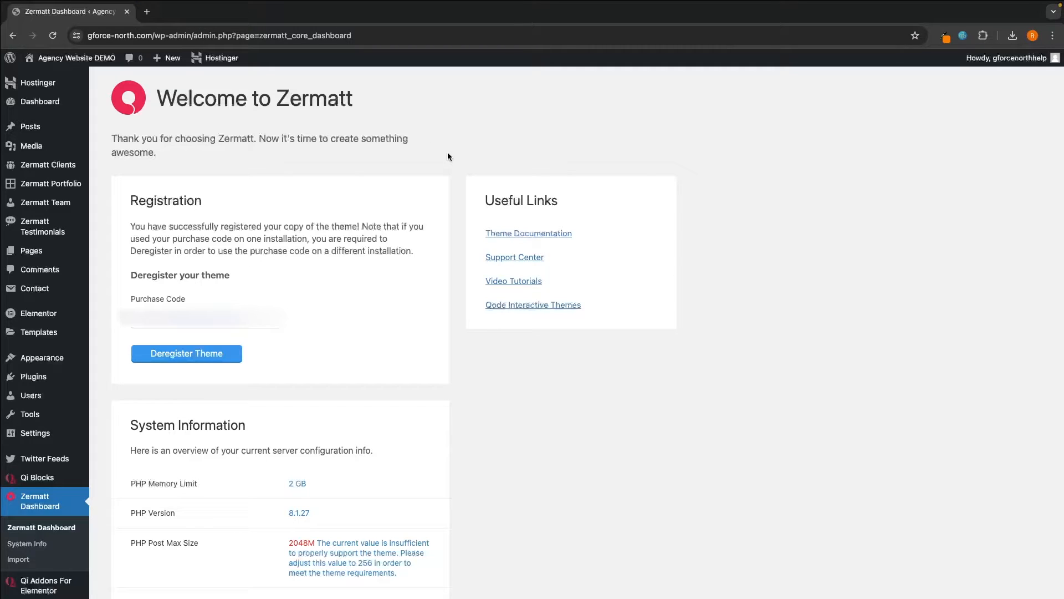
- Check the insufficient PHP Post Max Size warning under System Information, then start a new tab
{"action": "scroll", "coordinate": [554, 266], "scroll_direction": "down", "scroll_amount": 3}
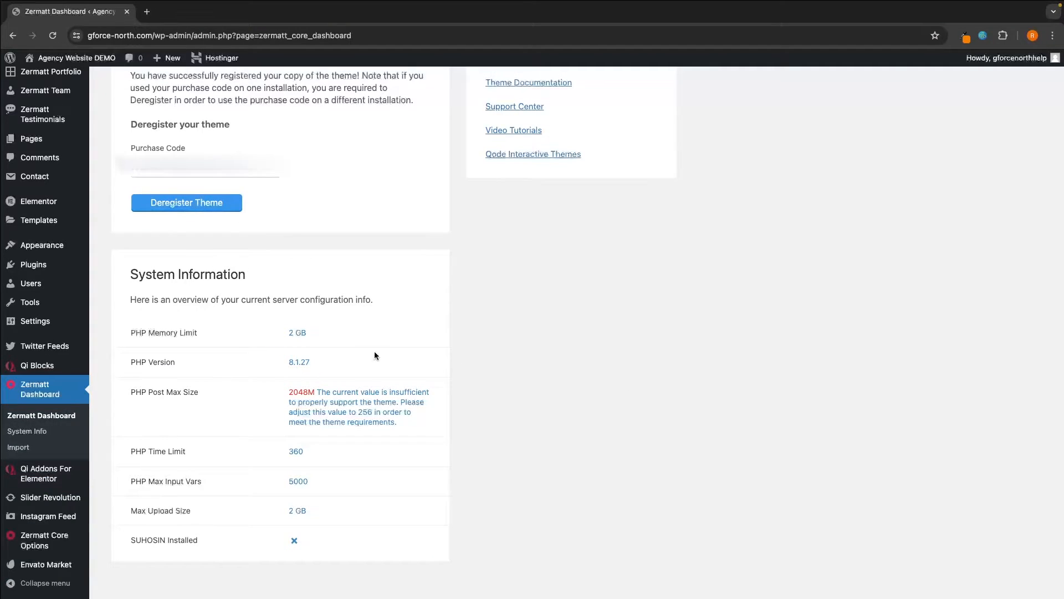
{"action": "left_click_drag", "start_coordinate": [128, 391], "coordinate": [215, 388]}
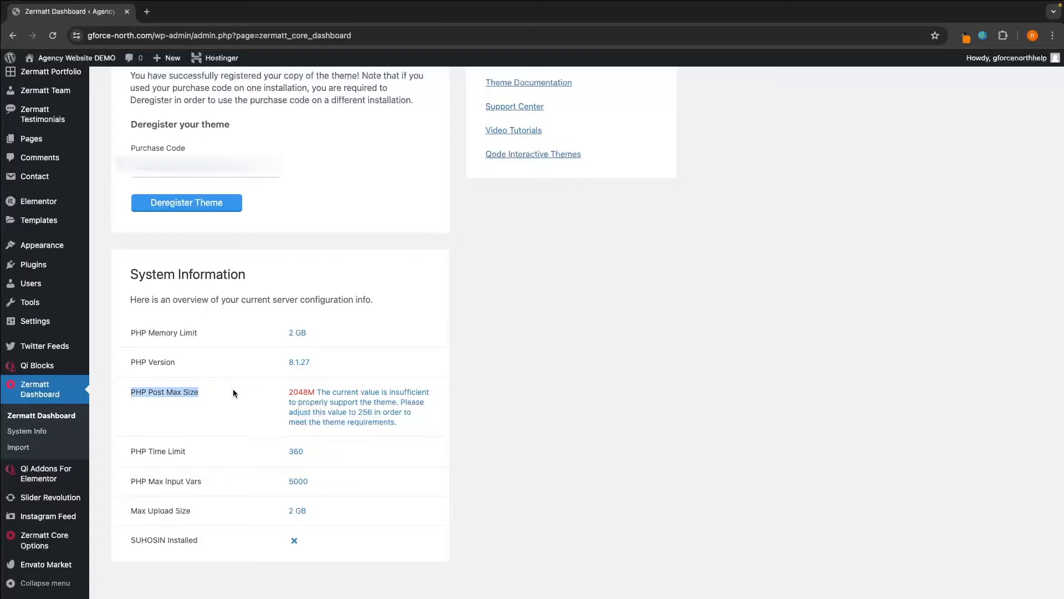
{"action": "left_click", "coordinate": [145, 395]}
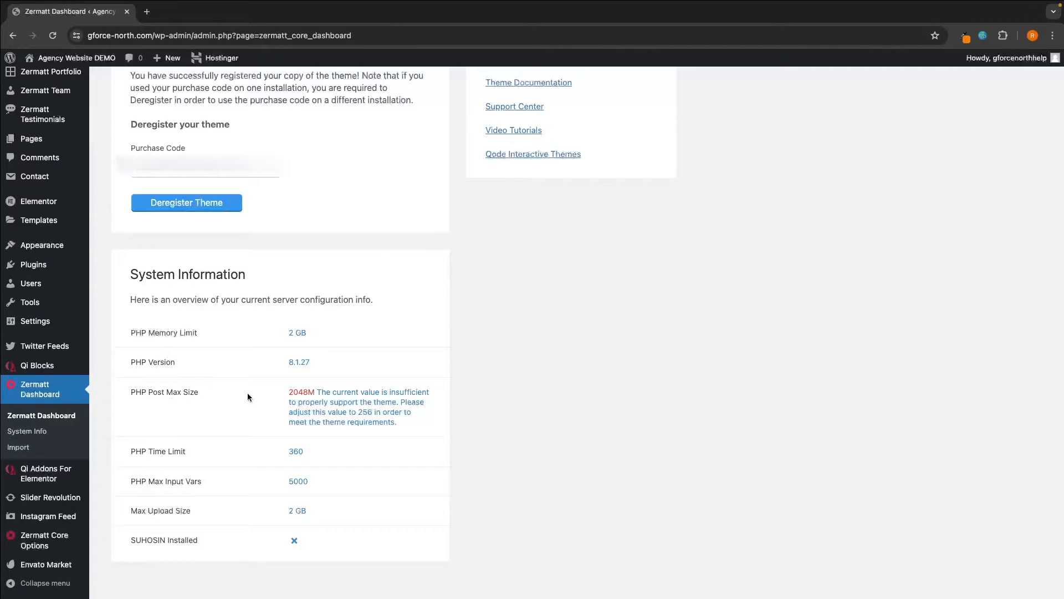
{"action": "left_click_drag", "start_coordinate": [316, 391], "coordinate": [440, 395]}
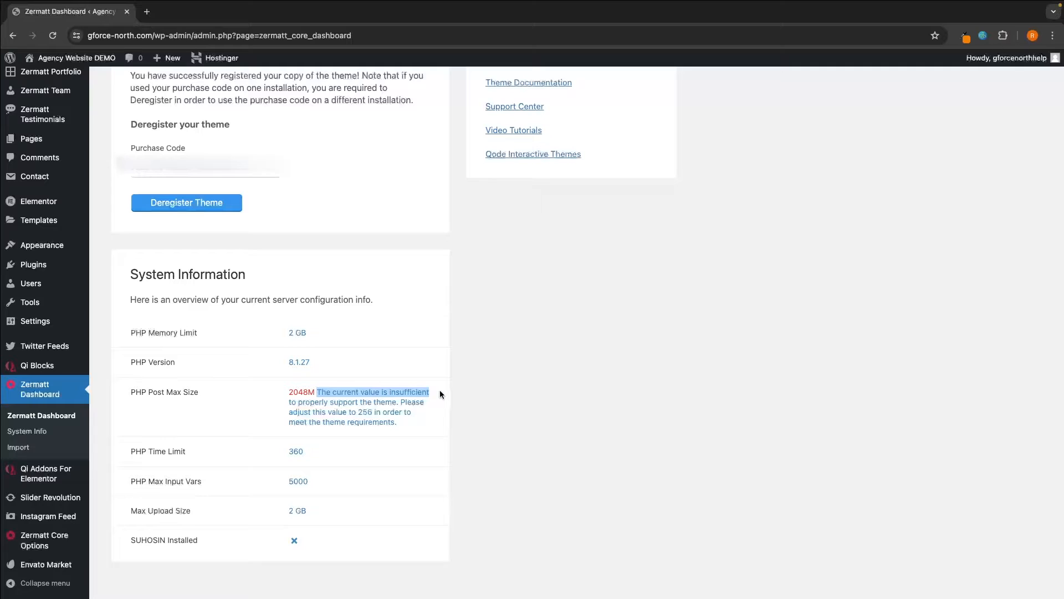
{"action": "left_click", "coordinate": [443, 394]}
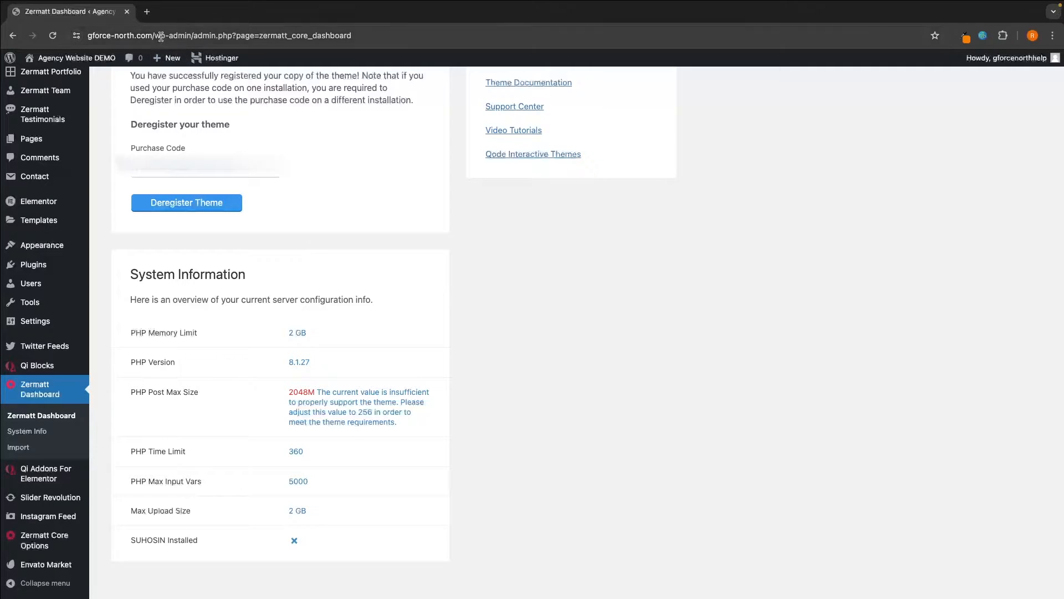
{"action": "left_click", "coordinate": [147, 12]}
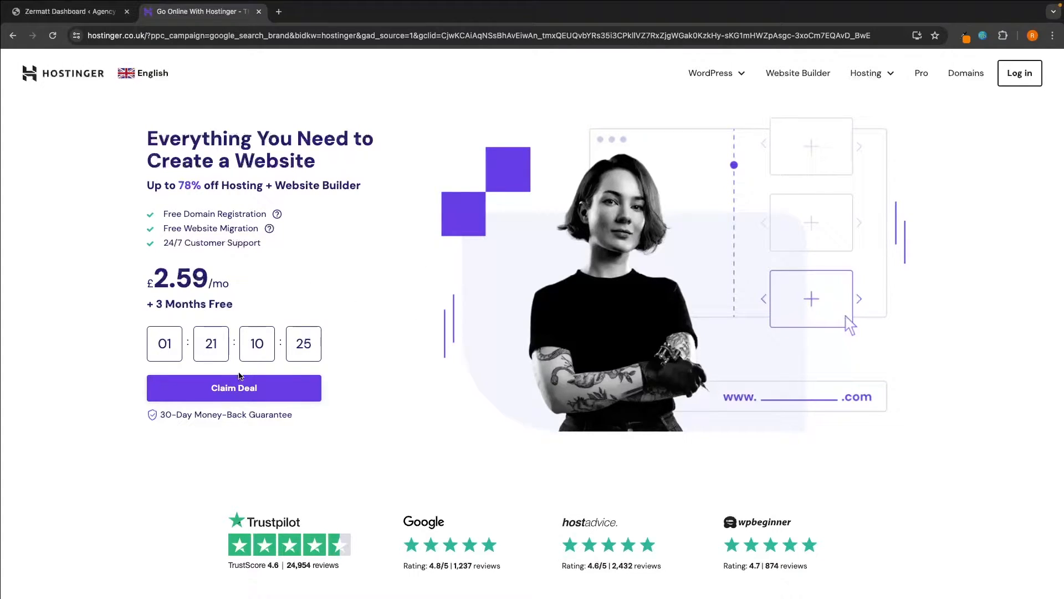
- Log in to Hostinger and open the File manager for the gforce-north.com Business Web Hosting plan
{"action": "left_click", "coordinate": [1019, 77]}
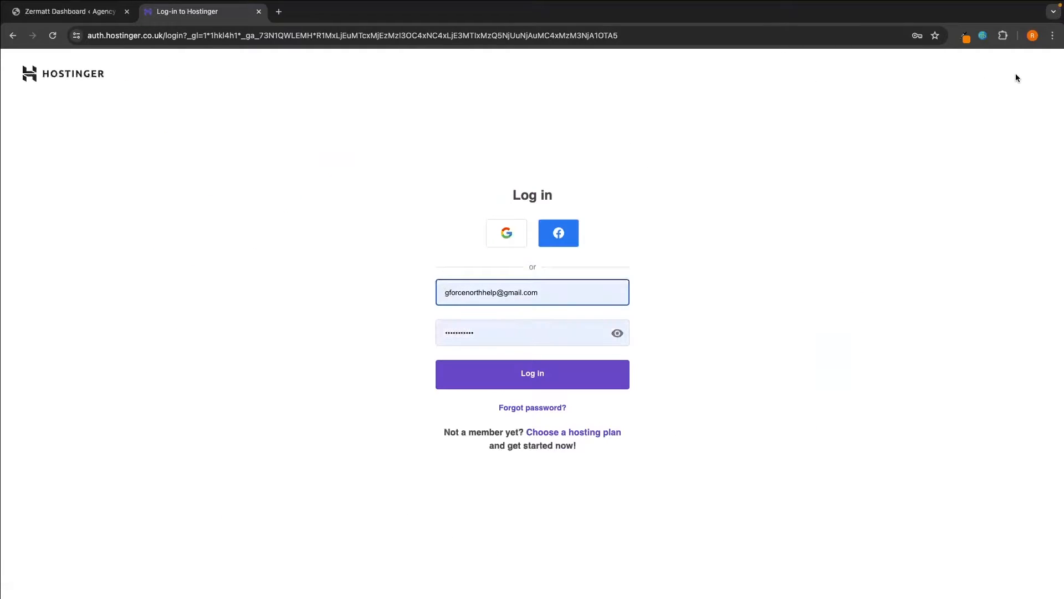
{"action": "left_click", "coordinate": [577, 373]}
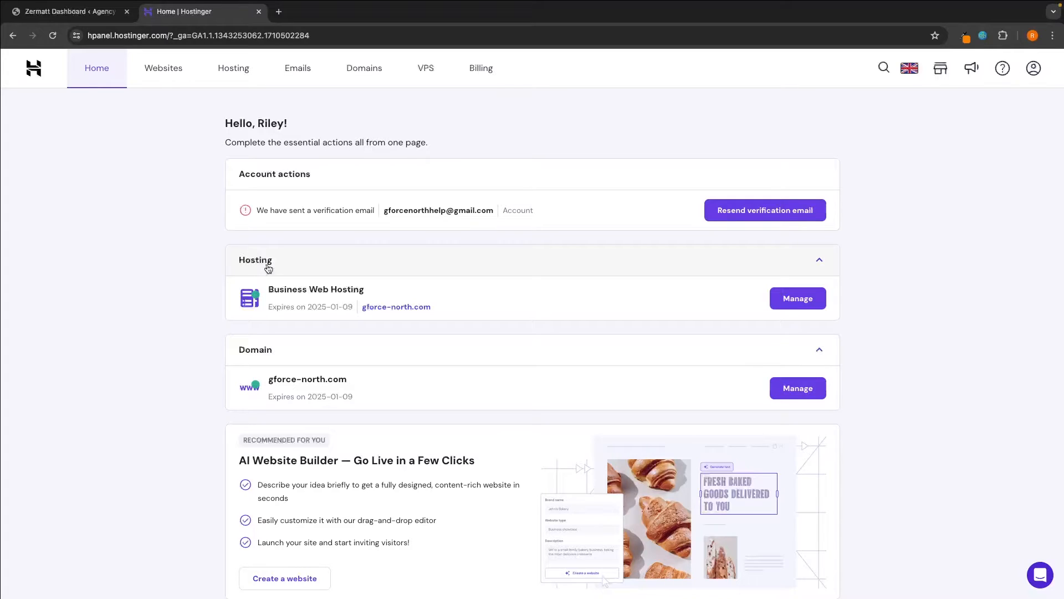
{"action": "left_click", "coordinate": [799, 300]}
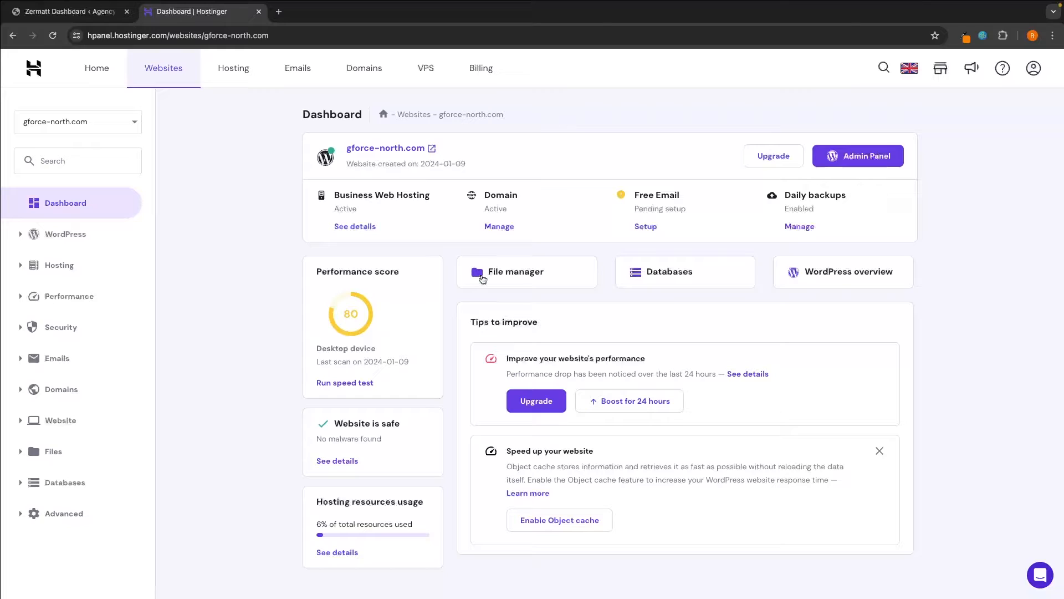
{"action": "left_click", "coordinate": [529, 275]}
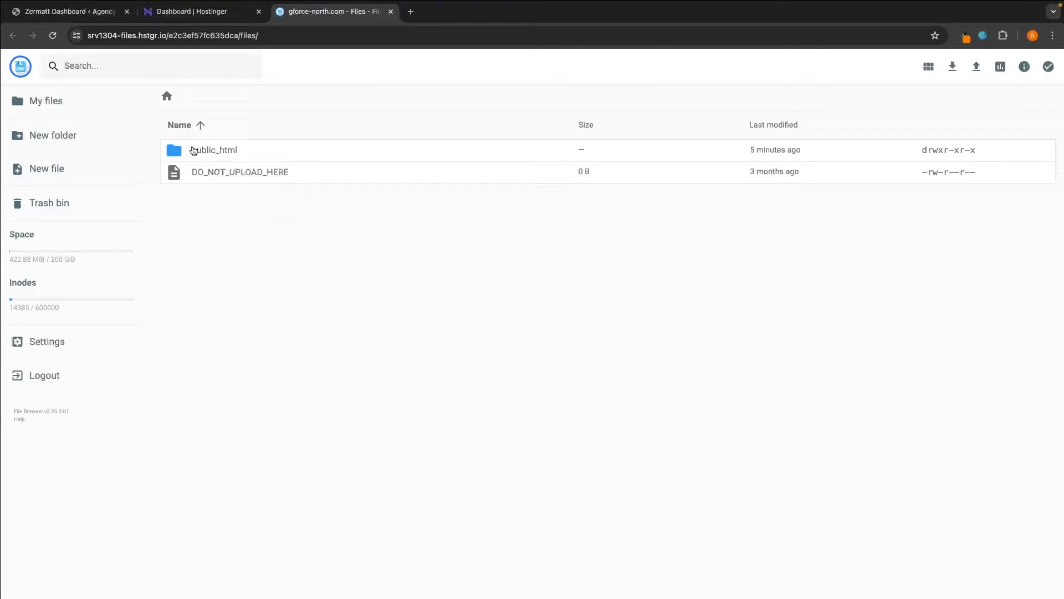
- Open the .htaccess file in public_html in the File Manager editor
{"action": "left_click", "coordinate": [233, 157]}
{"action": "left_click", "coordinate": [232, 157]}
{"action": "double_click", "coordinate": [232, 156]}
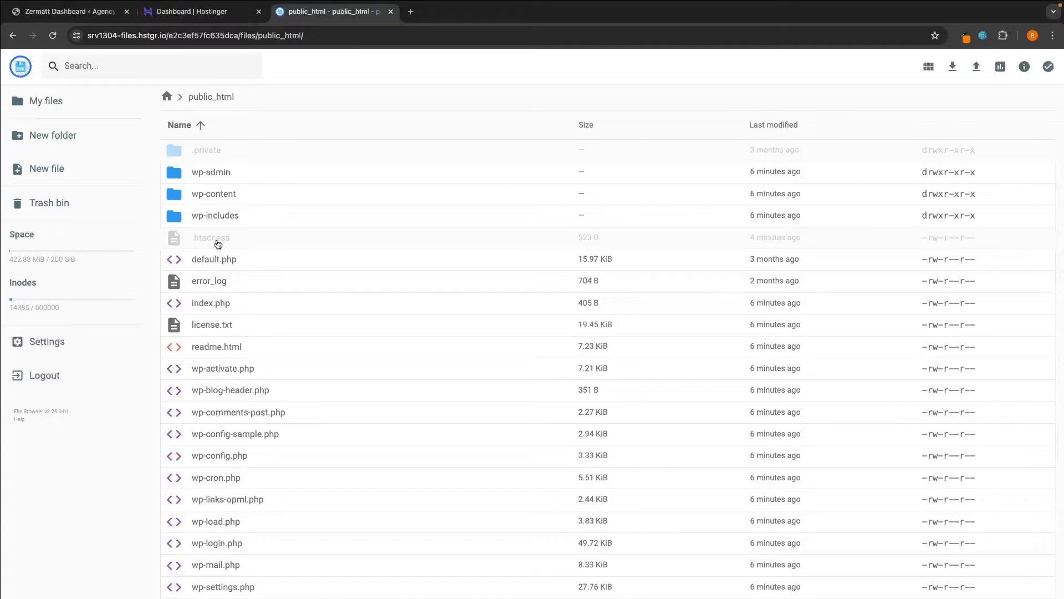
{"action": "right_click", "coordinate": [218, 244]}
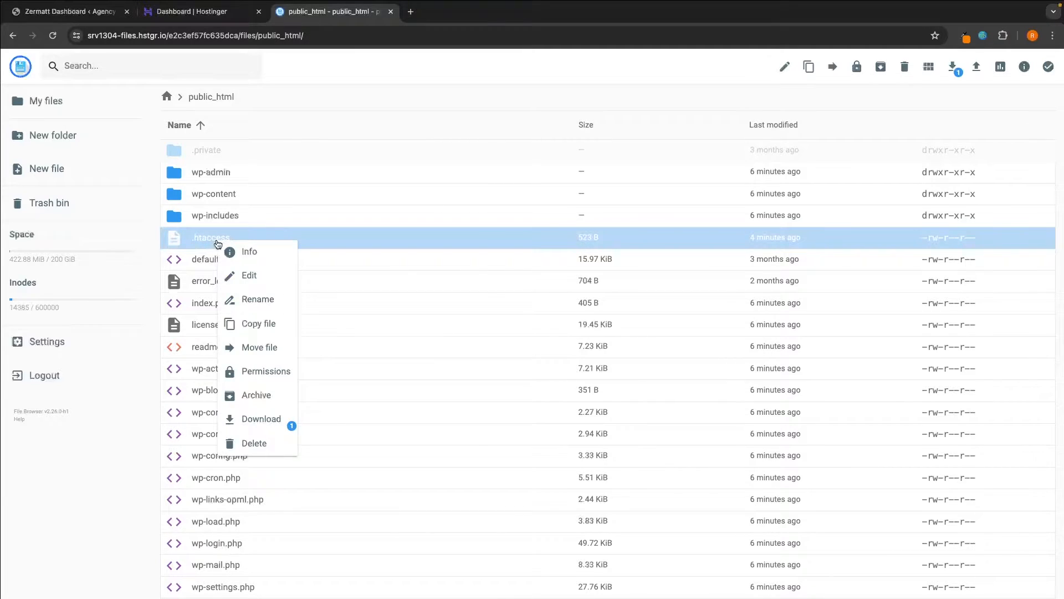
{"action": "left_click", "coordinate": [250, 277]}
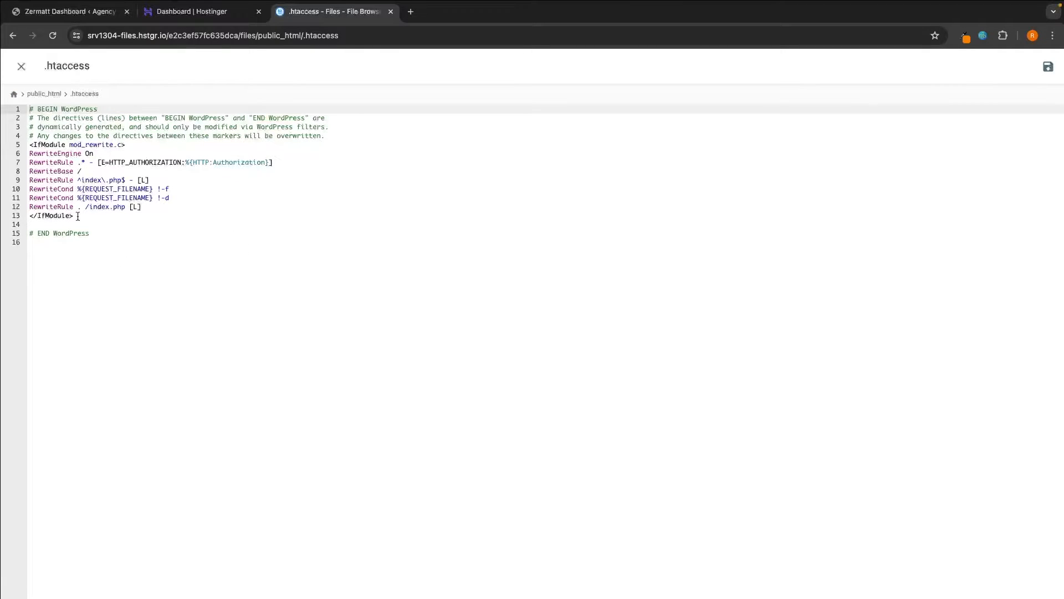
- Append 'php_value post_max_size 256M' after # END WordPress, then return to WordPress
{"action": "left_click", "coordinate": [147, 256]}
{"action": "key", "text": "BackSpace"}
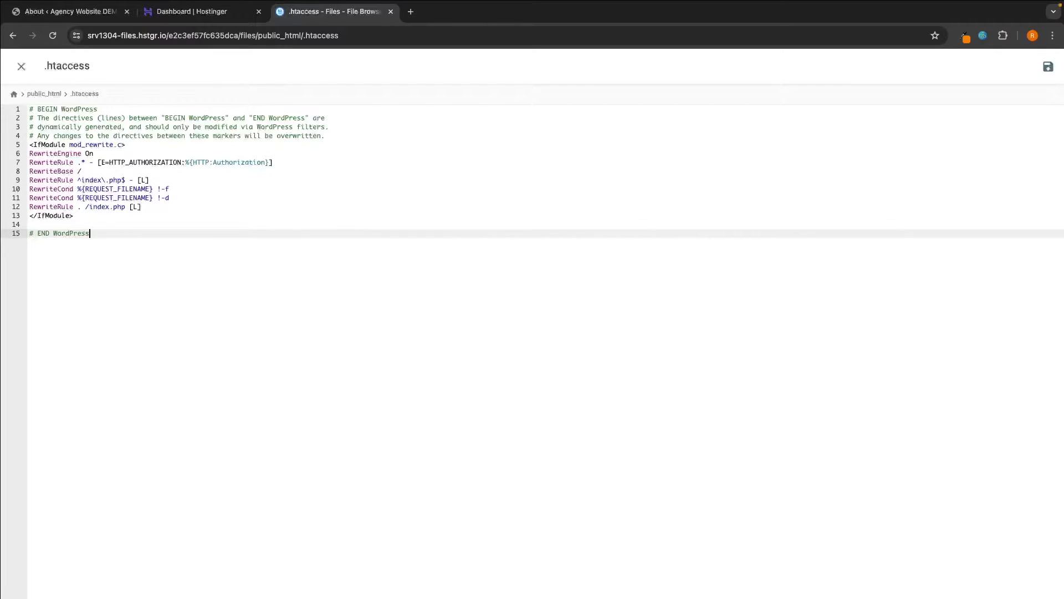
{"action": "key", "text": "Return"}
{"action": "type", "text": "php_value post_max_size 256M"}
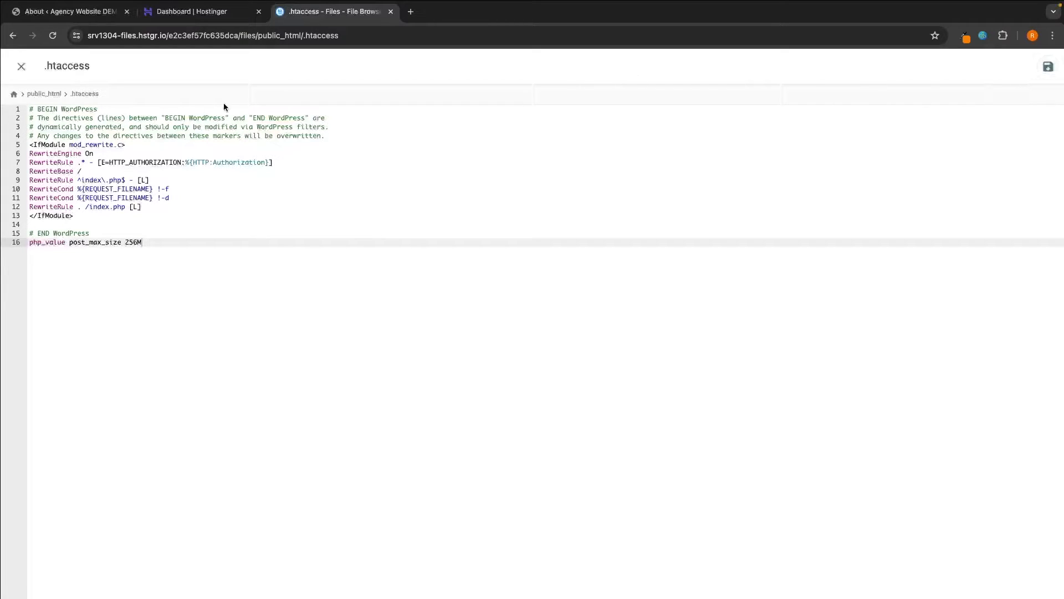
{"action": "left_click", "coordinate": [93, 16]}
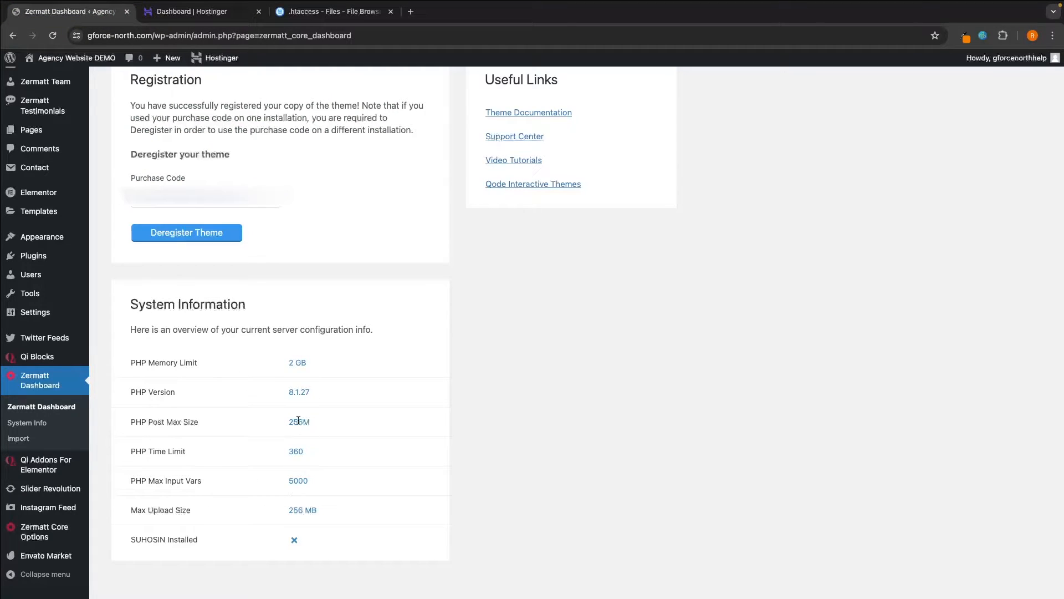
- Check System Information shows Post Max Size 256M, then close the Hostinger and .htaccess tabs
{"action": "scroll", "coordinate": [282, 241], "scroll_direction": "down", "scroll_amount": 1}
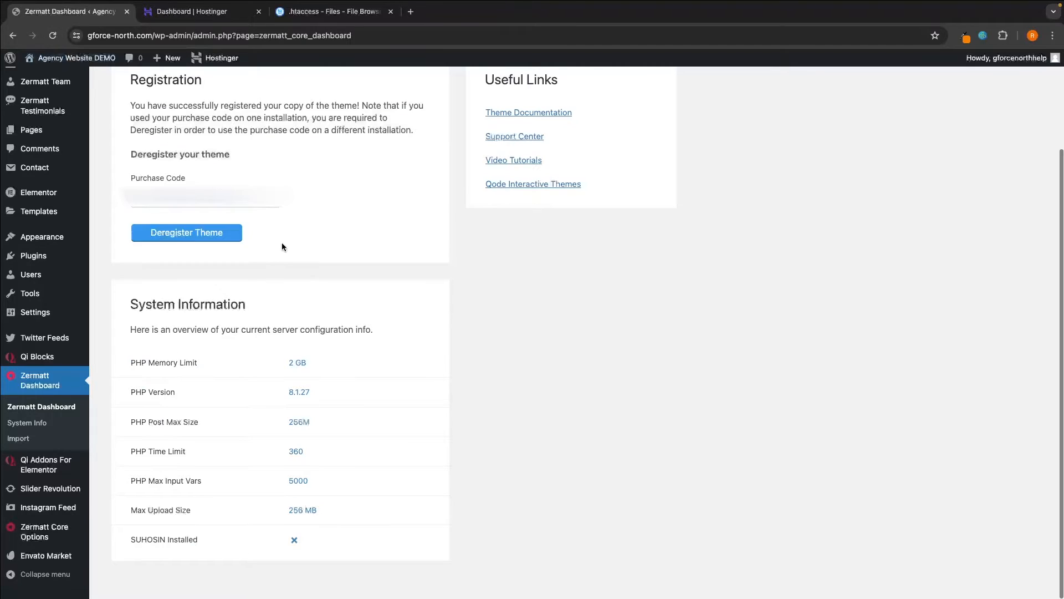
{"action": "scroll", "coordinate": [326, 367], "scroll_direction": "up", "scroll_amount": 1}
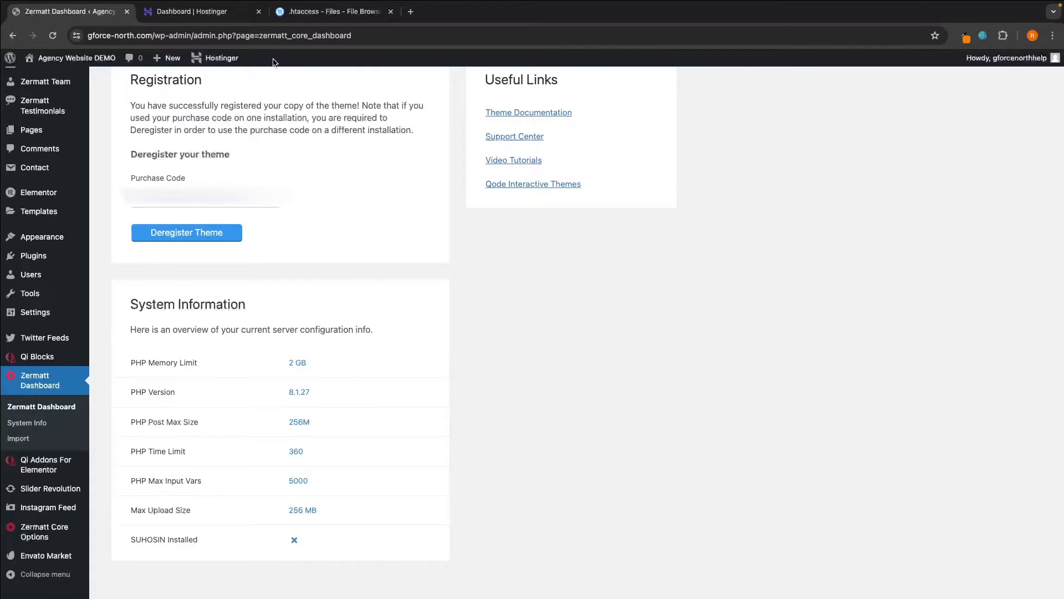
{"action": "left_click", "coordinate": [259, 11]}
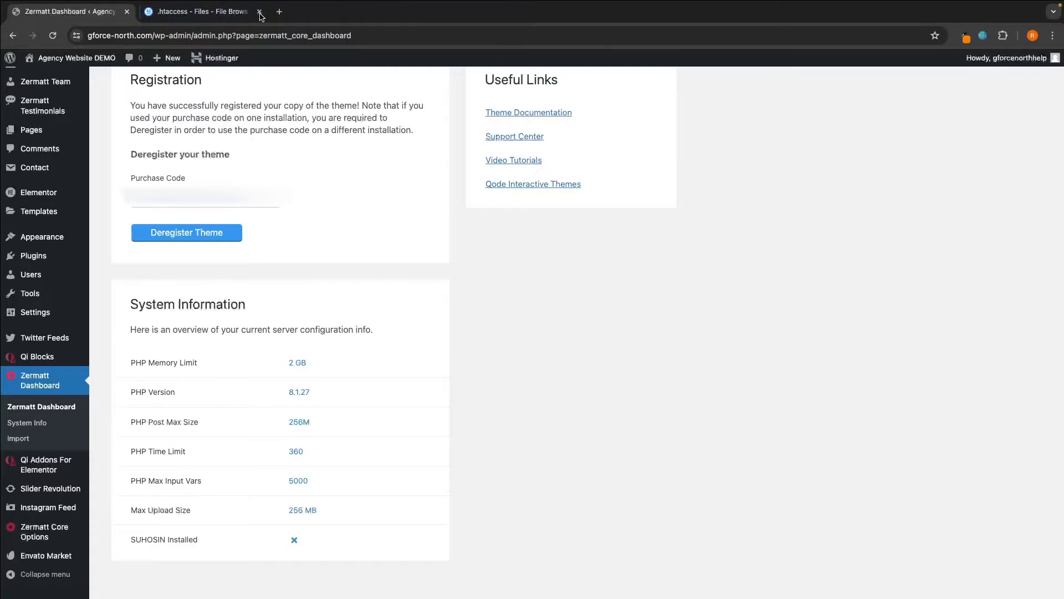
{"action": "left_click", "coordinate": [259, 12]}
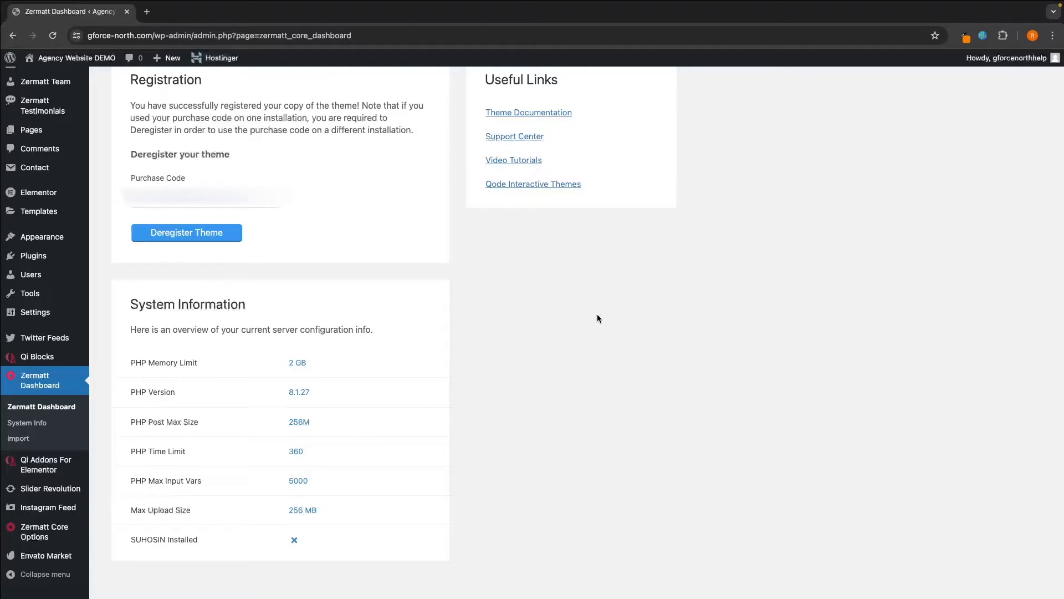
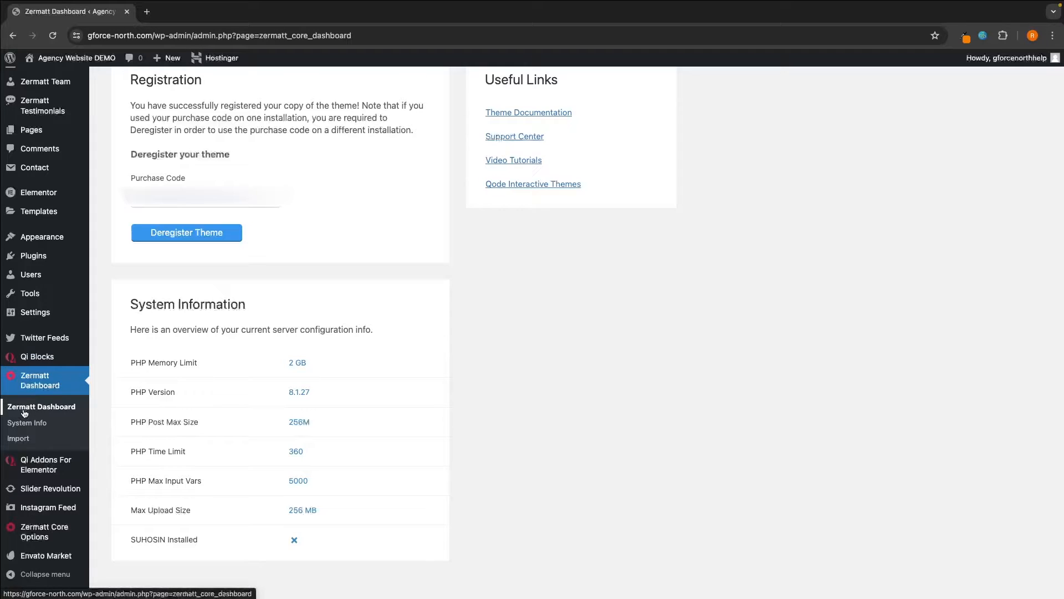
- Go to Zermatt Dashboard > Import and highlight the Import and Import demo content headings
{"action": "left_click", "coordinate": [19, 439]}
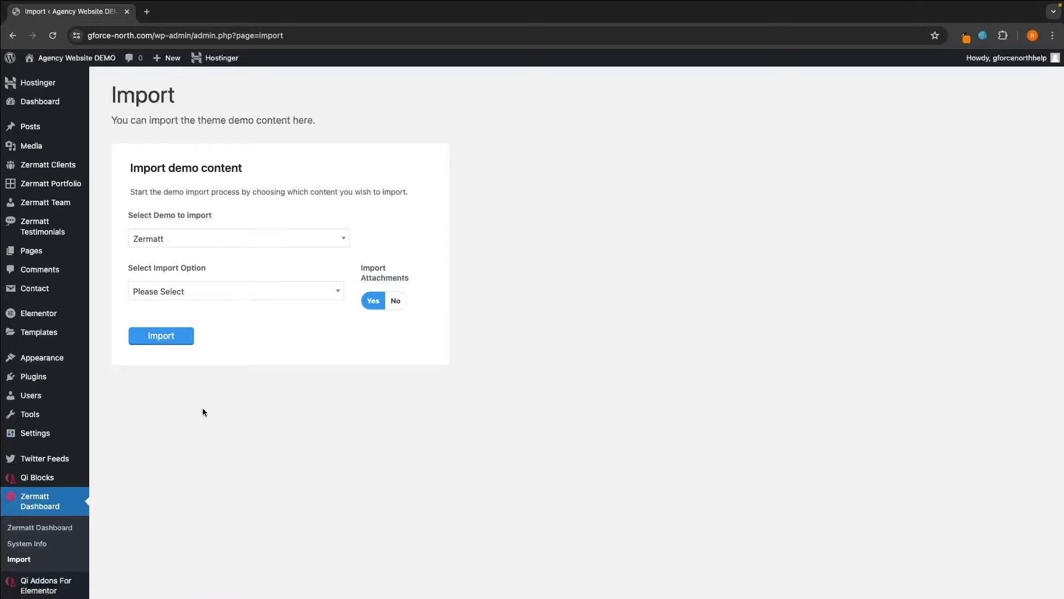
{"action": "left_click_drag", "start_coordinate": [109, 94], "coordinate": [205, 100]}
{"action": "left_click", "coordinate": [211, 100]}
{"action": "left_click_drag", "start_coordinate": [125, 167], "coordinate": [238, 168]}
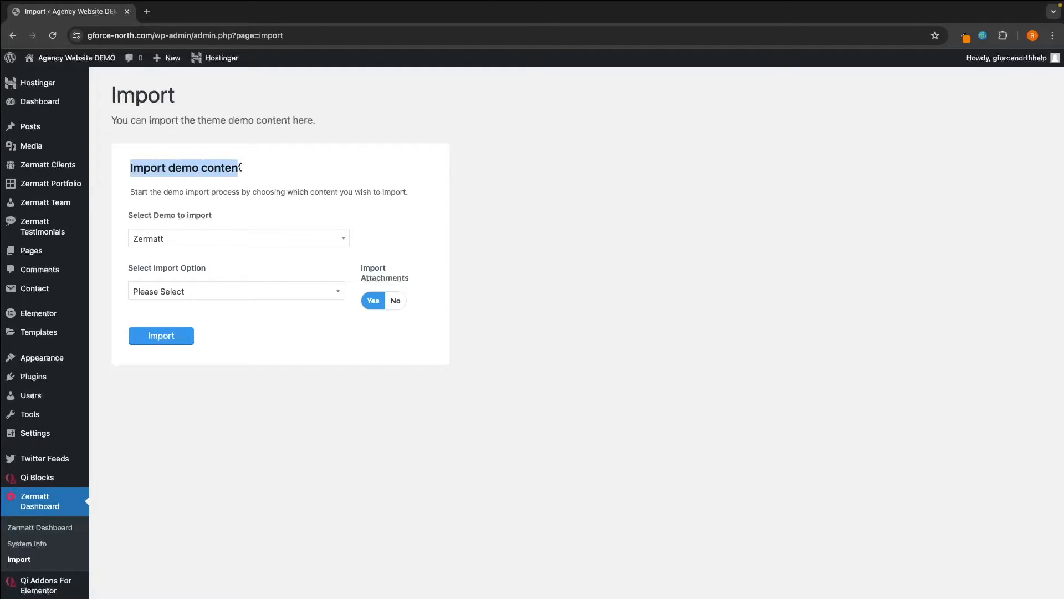
{"action": "left_click", "coordinate": [249, 169]}
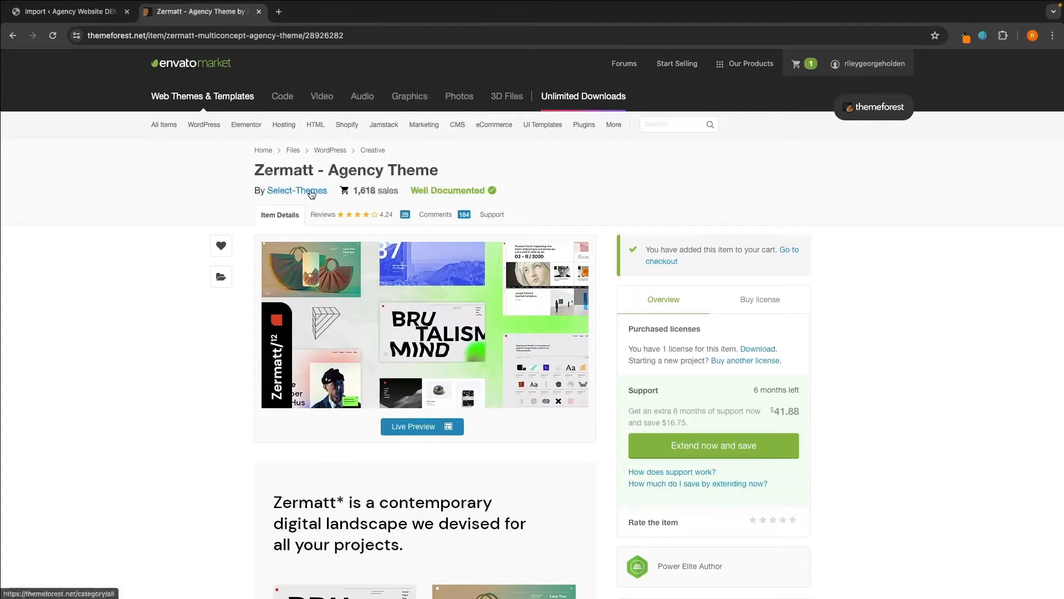
- Open Zermatt's Live Preview and scroll through its demo layout thumbnails
{"action": "left_click", "coordinate": [408, 422]}
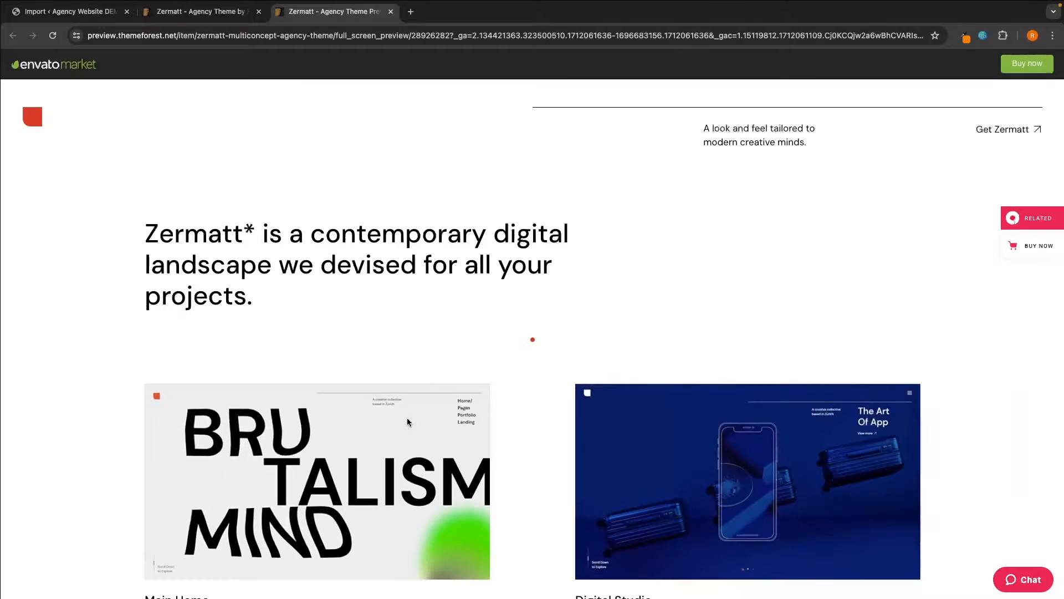
{"action": "scroll", "coordinate": [407, 421], "scroll_direction": "down", "scroll_amount": 3}
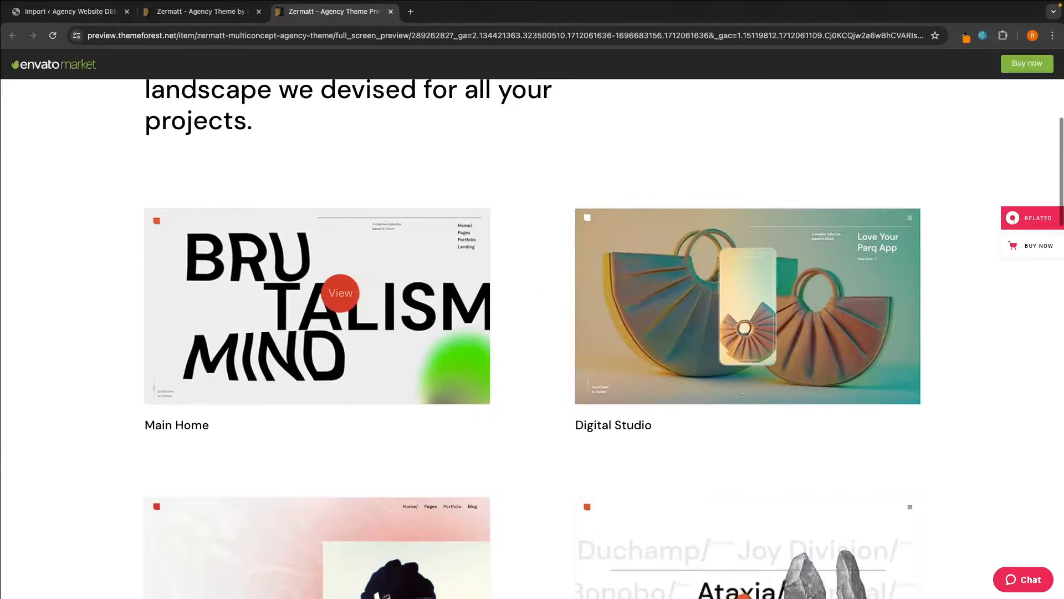
{"action": "scroll", "coordinate": [722, 364], "scroll_direction": "down", "scroll_amount": 5}
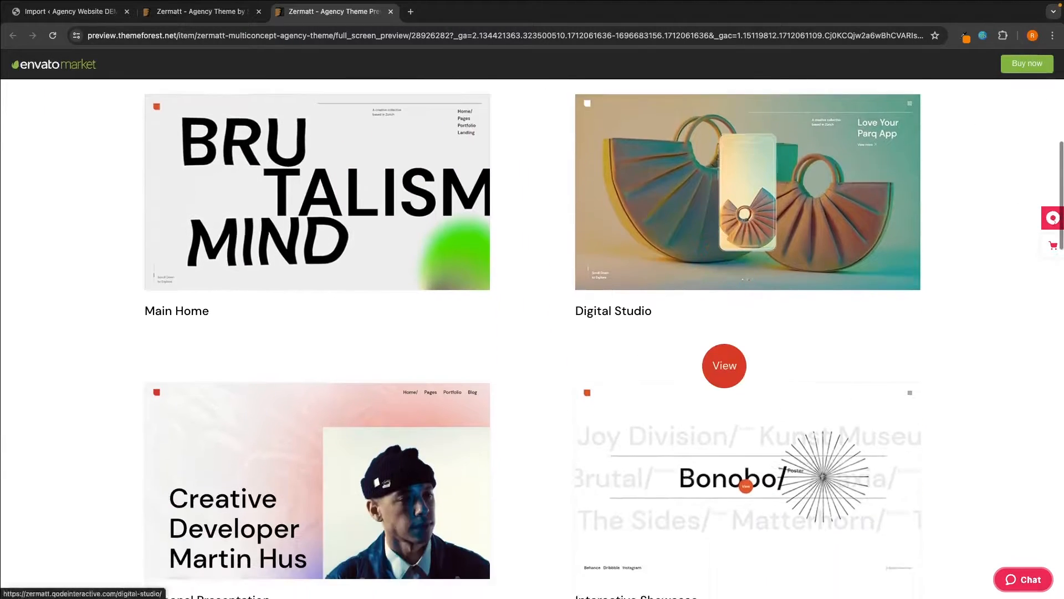
{"action": "scroll", "coordinate": [724, 365], "scroll_direction": "down", "scroll_amount": 10}
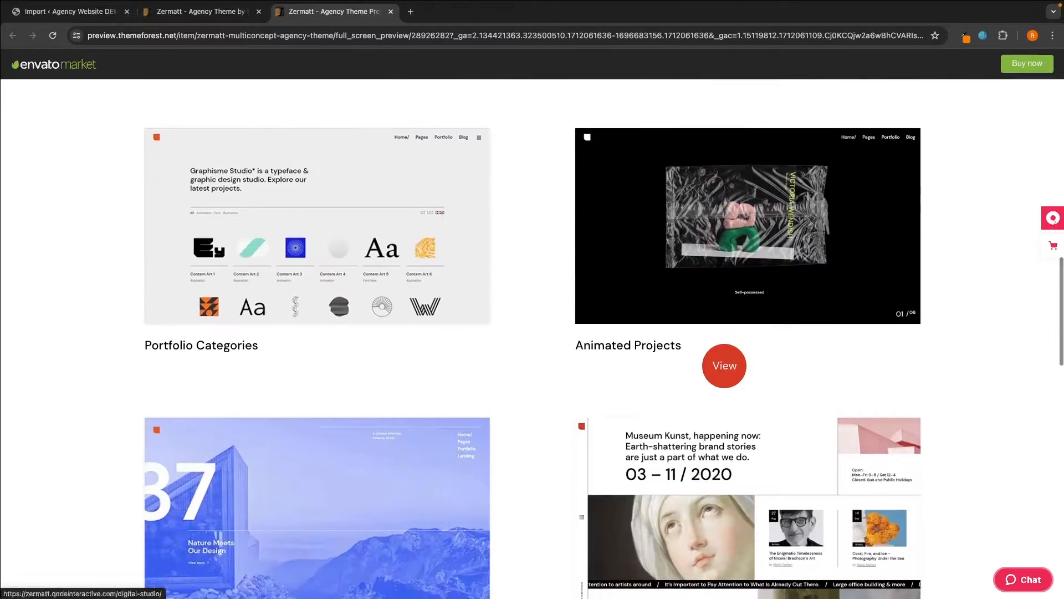
{"action": "scroll", "coordinate": [725, 365], "scroll_direction": "down", "scroll_amount": 12}
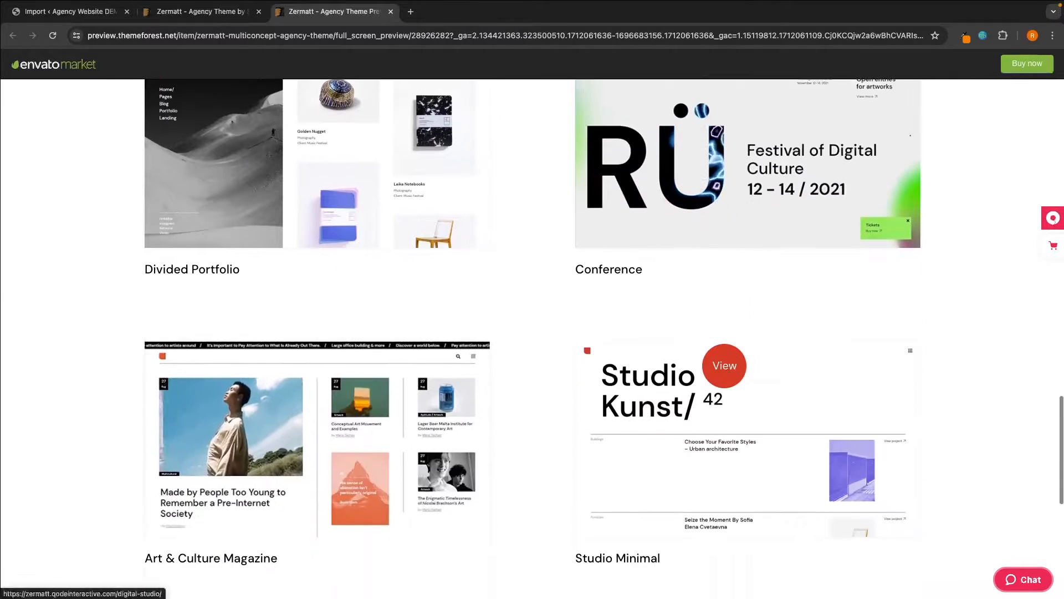
{"action": "scroll", "coordinate": [725, 365], "scroll_direction": "down", "scroll_amount": 4}
{"action": "scroll", "coordinate": [725, 366], "scroll_direction": "up", "scroll_amount": 8}
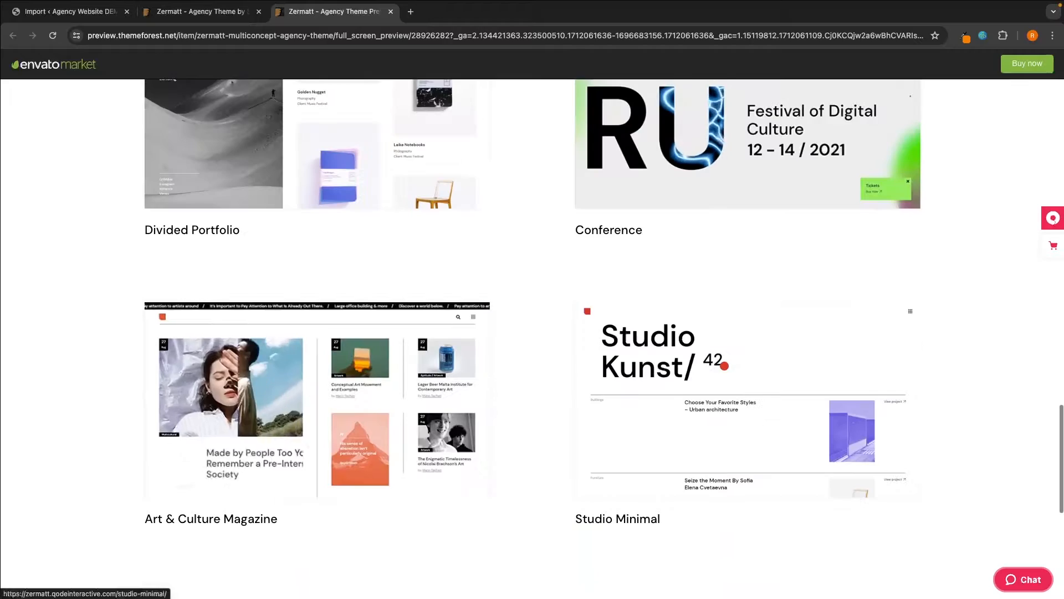
{"action": "scroll", "coordinate": [725, 366], "scroll_direction": "up", "scroll_amount": 2}
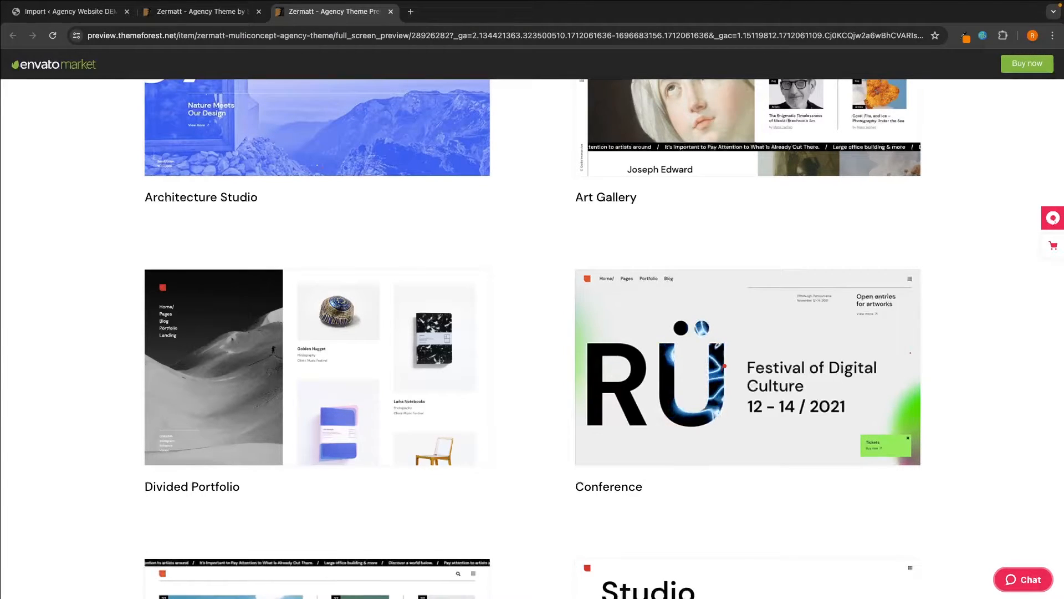
- Compare the thumbnails again and open the Main Home demo in a new tab
{"action": "scroll", "coordinate": [731, 349], "scroll_direction": "down", "scroll_amount": 2}
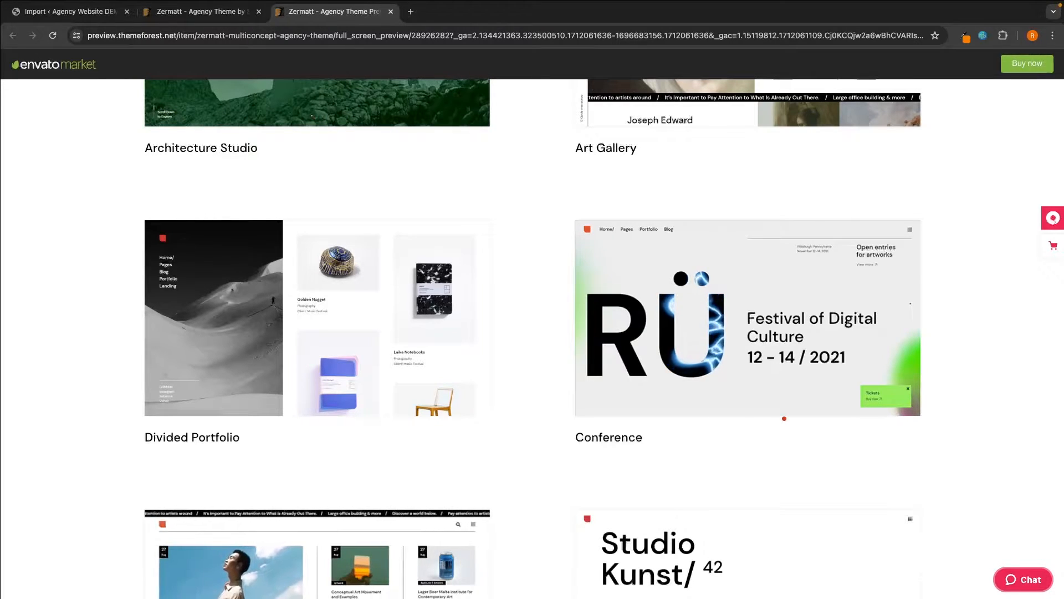
{"action": "scroll", "coordinate": [784, 418], "scroll_direction": "up", "scroll_amount": 9}
{"action": "scroll", "coordinate": [978, 279], "scroll_direction": "up", "scroll_amount": 1}
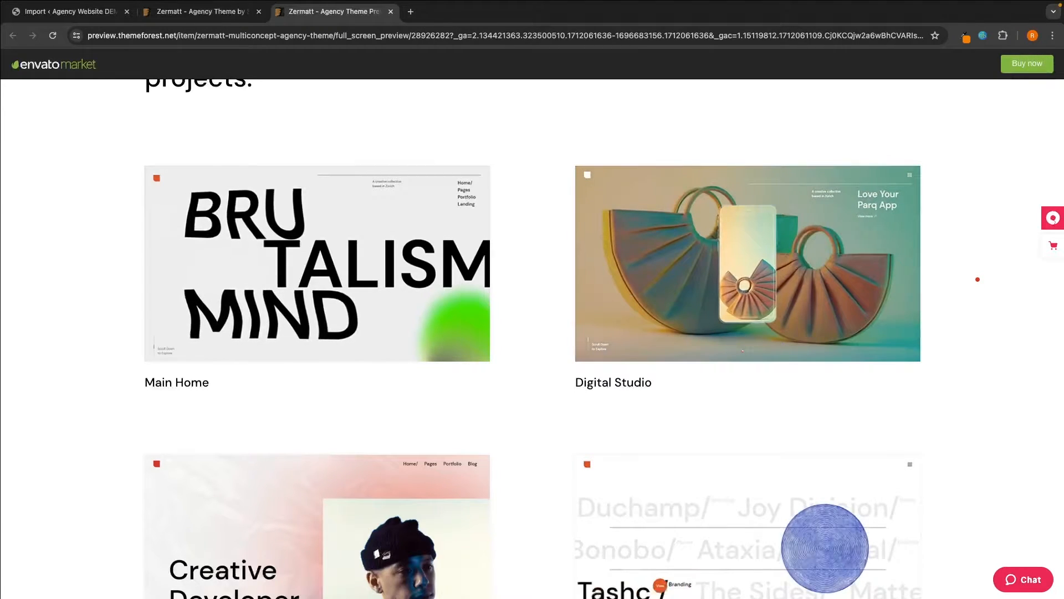
{"action": "left_click", "coordinate": [375, 272]}
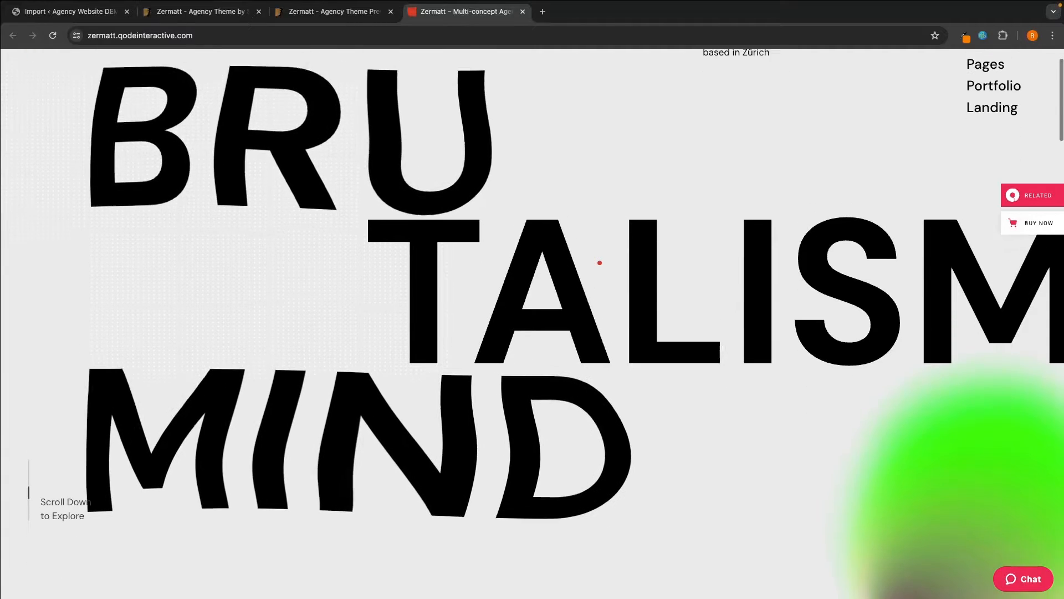
- Scroll the Main Home demo's top sections and minimise its live chat panel
{"action": "scroll", "coordinate": [599, 262], "scroll_direction": "down", "scroll_amount": 4}
{"action": "scroll", "coordinate": [601, 313], "scroll_direction": "down", "scroll_amount": 4}
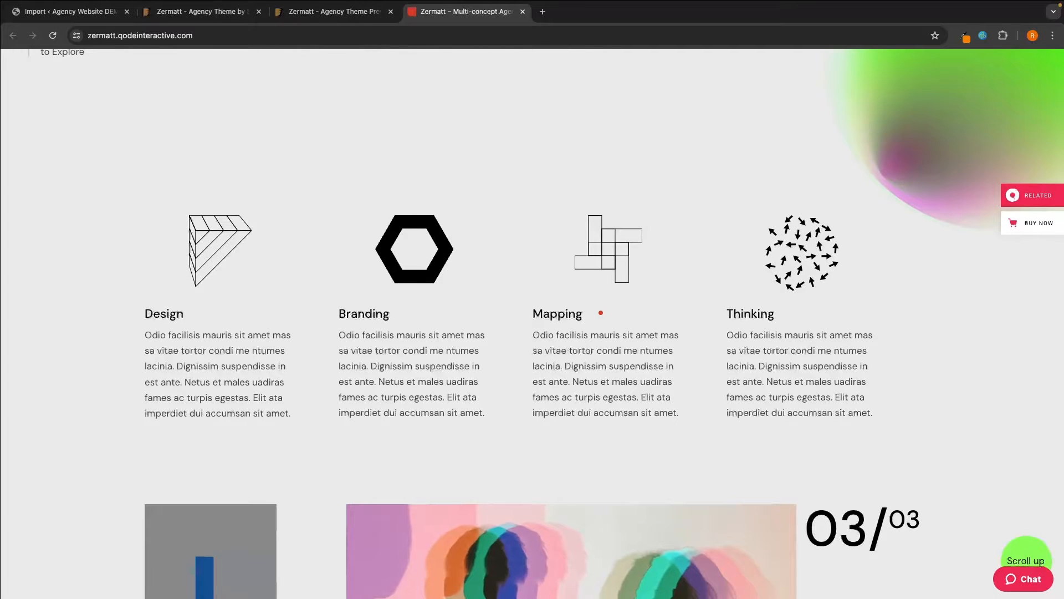
{"action": "scroll", "coordinate": [601, 312], "scroll_direction": "up", "scroll_amount": 4}
{"action": "scroll", "coordinate": [601, 313], "scroll_direction": "up", "scroll_amount": 3}
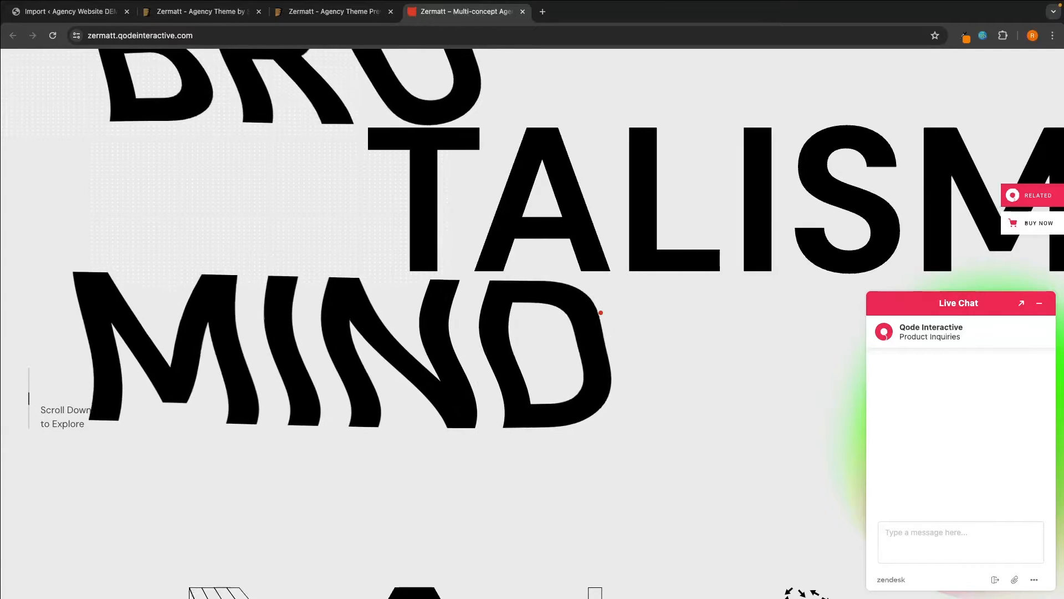
{"action": "left_click", "coordinate": [1039, 308]}
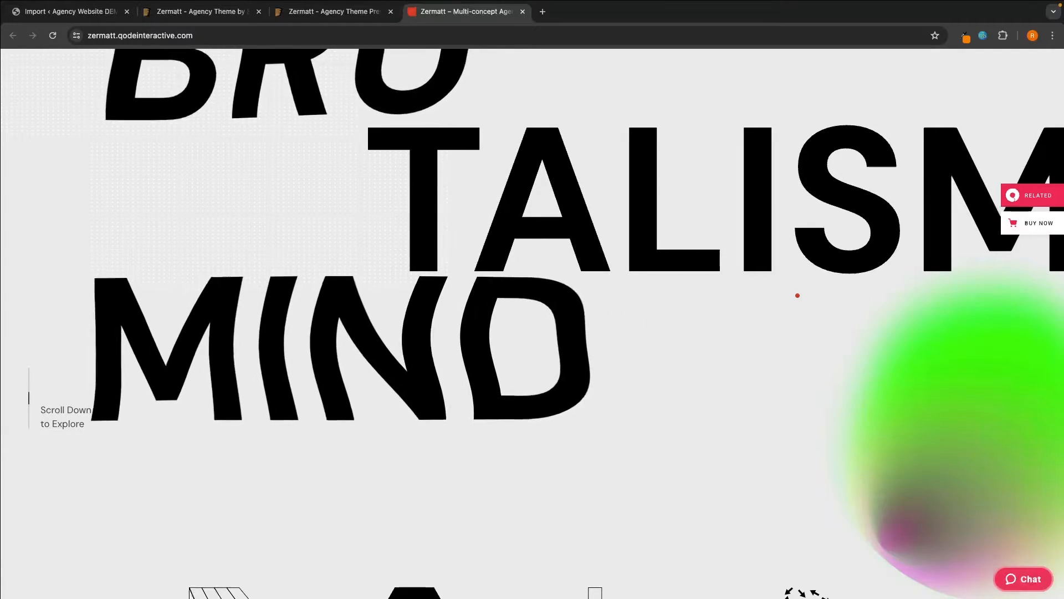
{"action": "scroll", "coordinate": [798, 295], "scroll_direction": "up", "scroll_amount": 3}
{"action": "scroll", "coordinate": [798, 295], "scroll_direction": "down", "scroll_amount": 10}
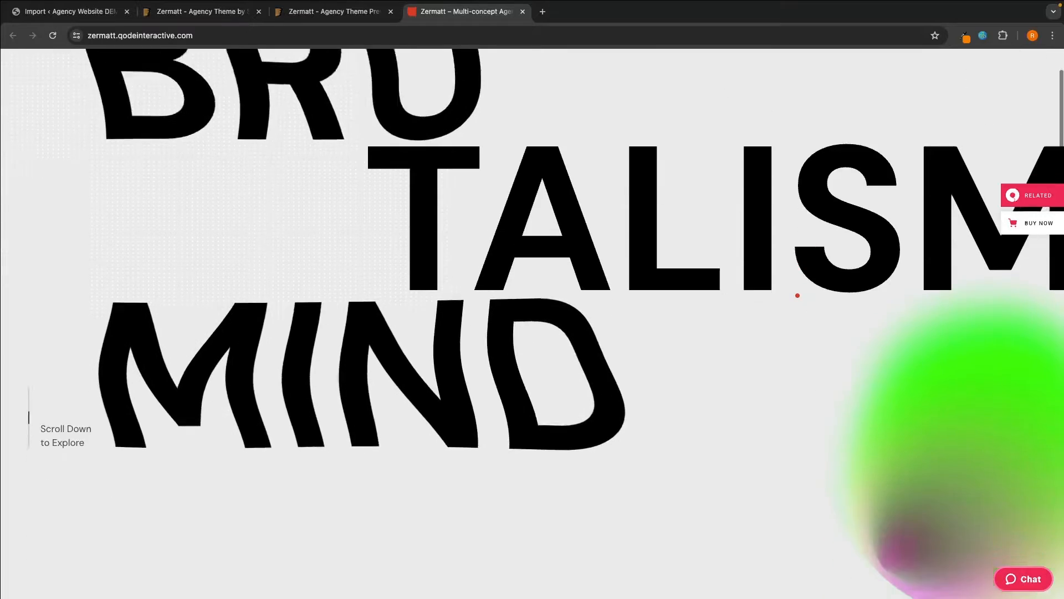
{"action": "scroll", "coordinate": [797, 295], "scroll_direction": "down", "scroll_amount": 10}
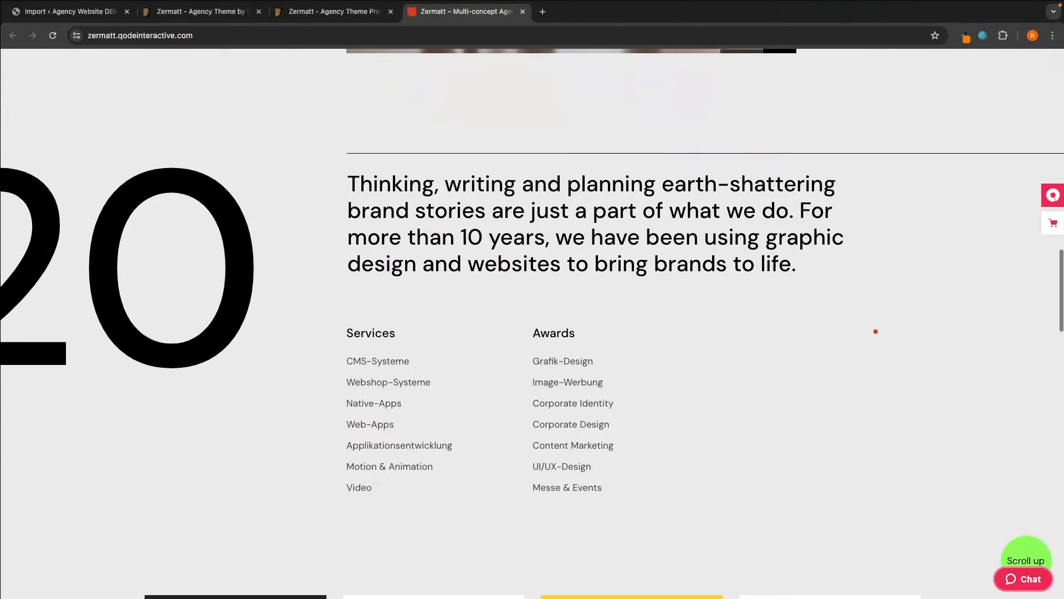
- Look back over the demo layouts in the Zermatt preview tab
{"action": "left_click", "coordinate": [324, 17]}
{"action": "scroll", "coordinate": [648, 303], "scroll_direction": "down", "scroll_amount": 1}
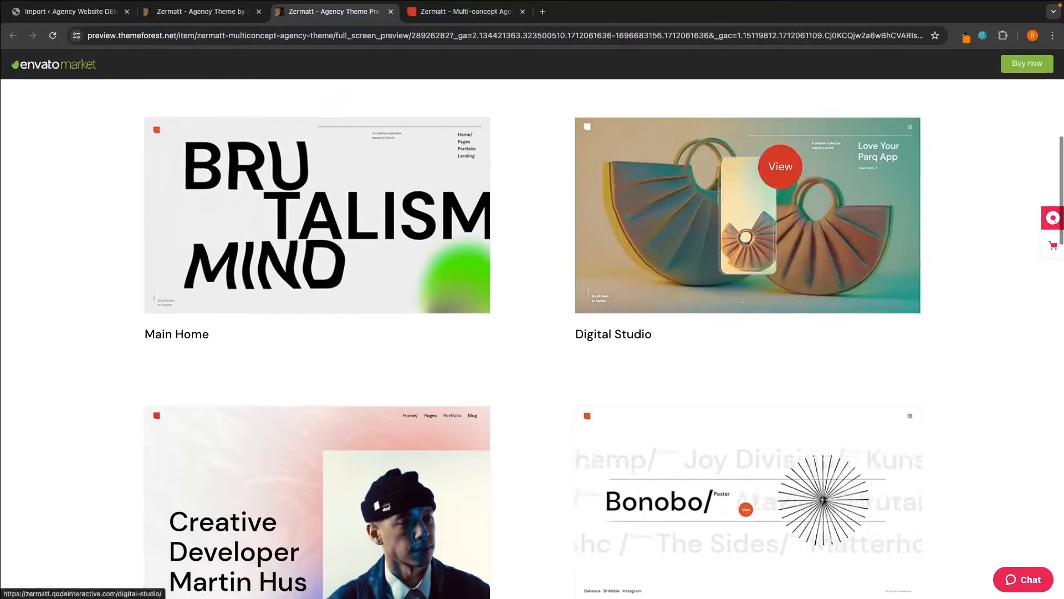
{"action": "scroll", "coordinate": [765, 328], "scroll_direction": "down", "scroll_amount": 2}
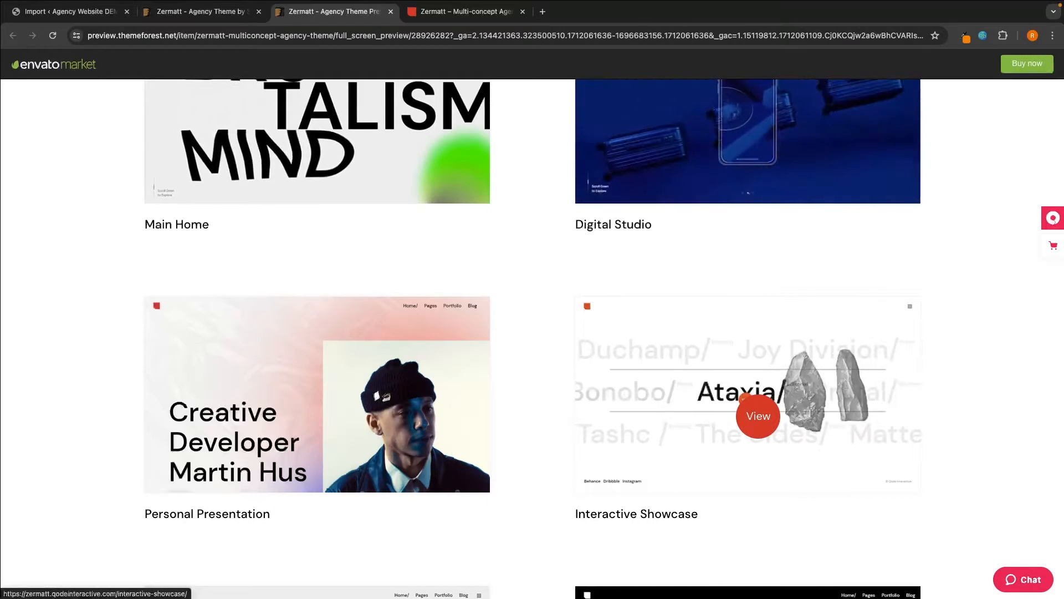
{"action": "scroll", "coordinate": [759, 415], "scroll_direction": "up", "scroll_amount": 2}
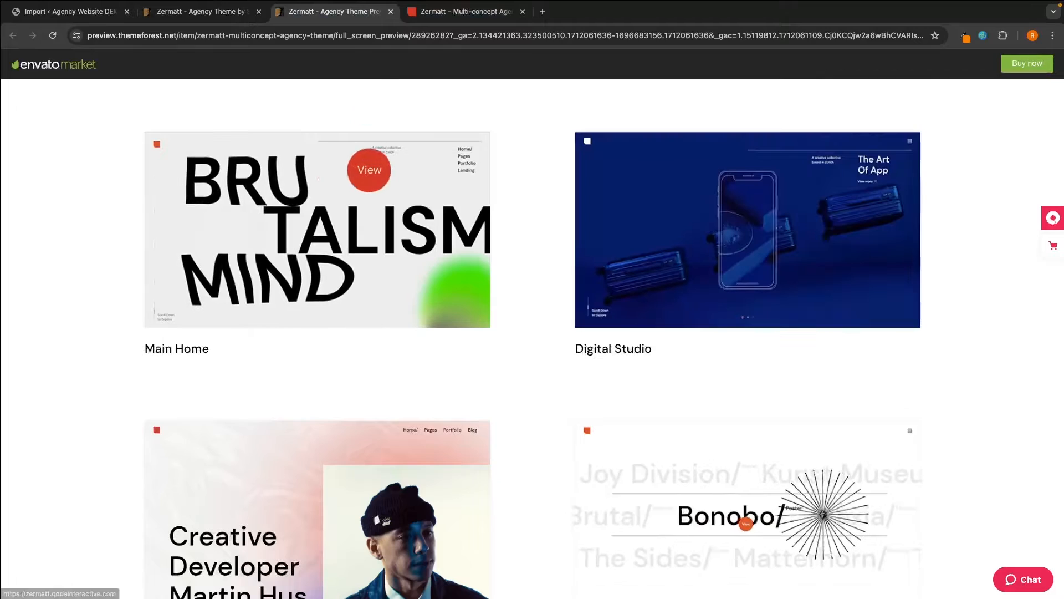
- Return to the Main Home demo and review its opening sections again
{"action": "left_click", "coordinate": [462, 20]}
{"action": "scroll", "coordinate": [569, 277], "scroll_direction": "down", "scroll_amount": 6}
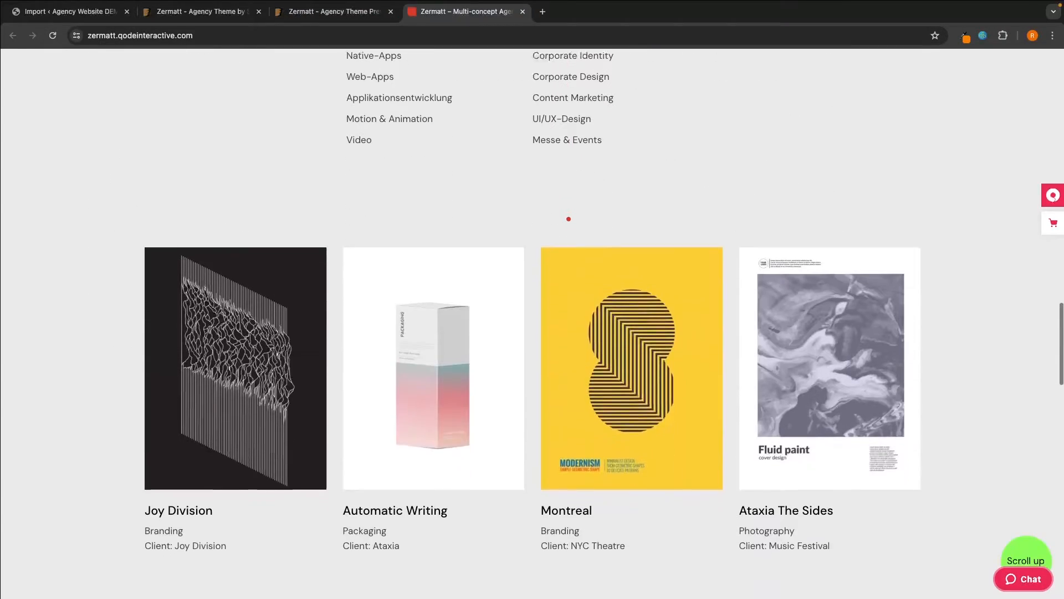
{"action": "scroll", "coordinate": [569, 132], "scroll_direction": "up", "scroll_amount": 8}
{"action": "scroll", "coordinate": [569, 132], "scroll_direction": "up", "scroll_amount": 15}
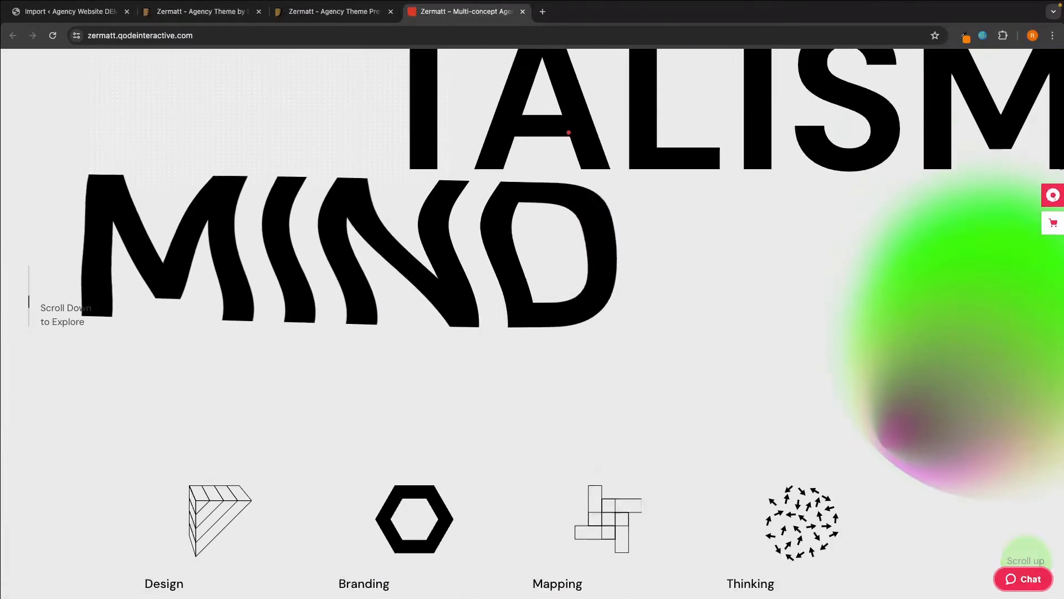
{"action": "scroll", "coordinate": [578, 210], "scroll_direction": "up", "scroll_amount": 2}
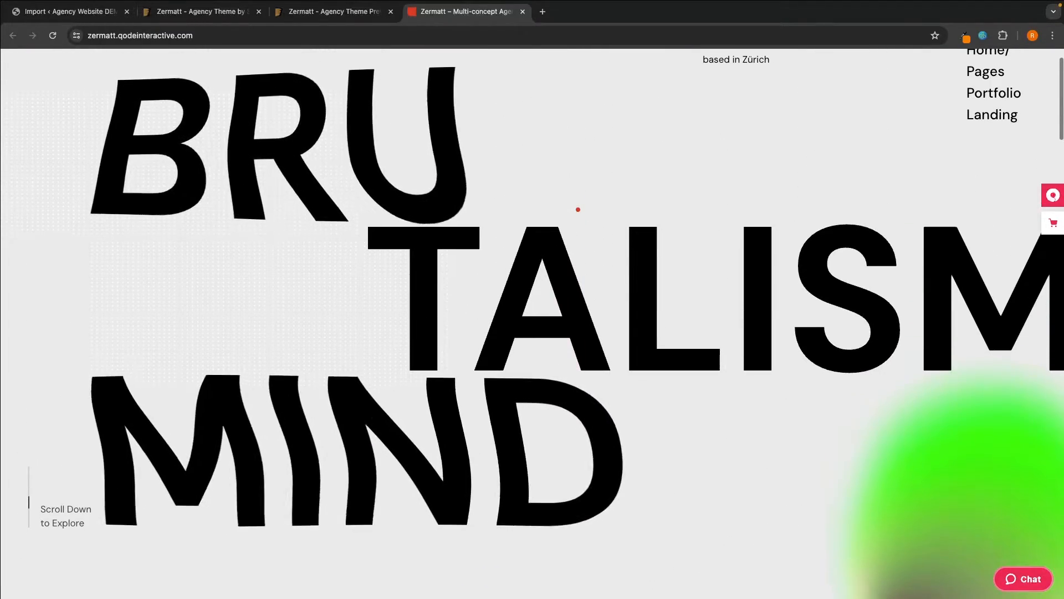
{"action": "scroll", "coordinate": [561, 373], "scroll_direction": "down", "scroll_amount": 1}
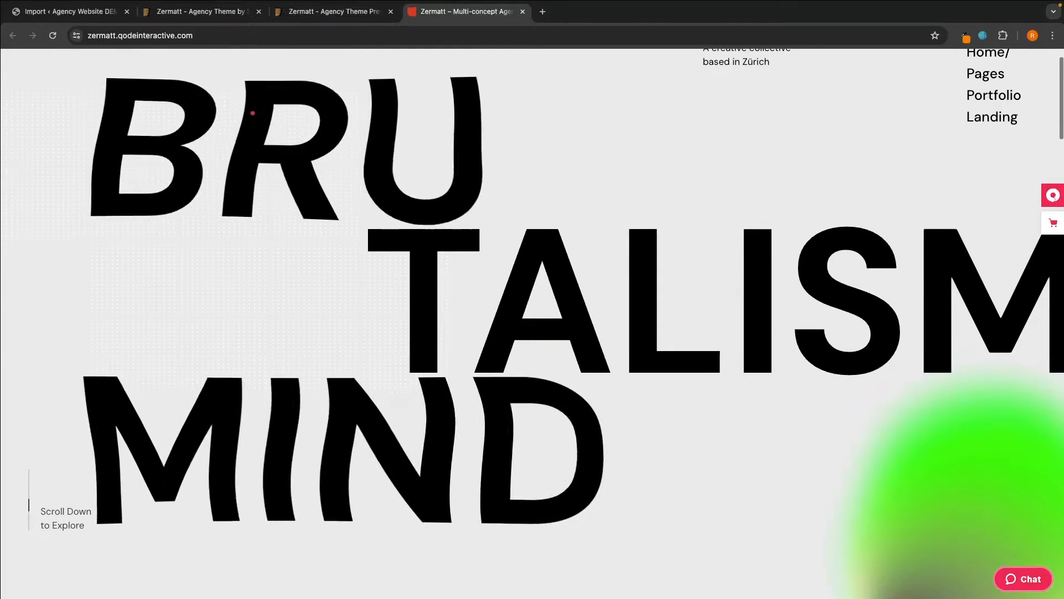
{"action": "scroll", "coordinate": [347, 257], "scroll_direction": "down", "scroll_amount": 6}
{"action": "scroll", "coordinate": [347, 256], "scroll_direction": "down", "scroll_amount": 1}
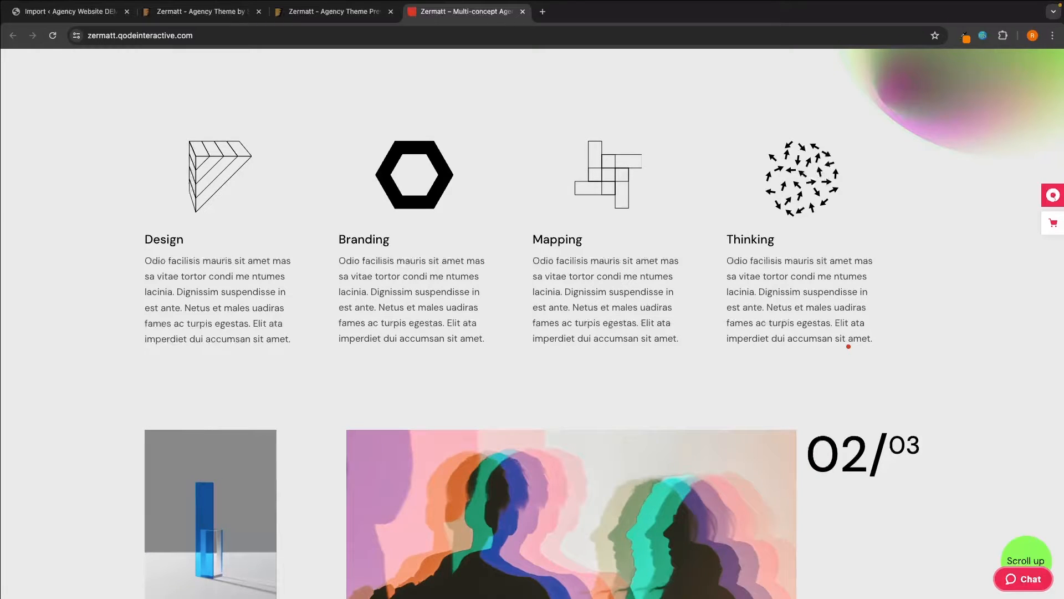
- Scroll Main Home down through services, portfolio, awards and team to the contact footer
{"action": "scroll", "coordinate": [848, 347], "scroll_direction": "down", "scroll_amount": 5}
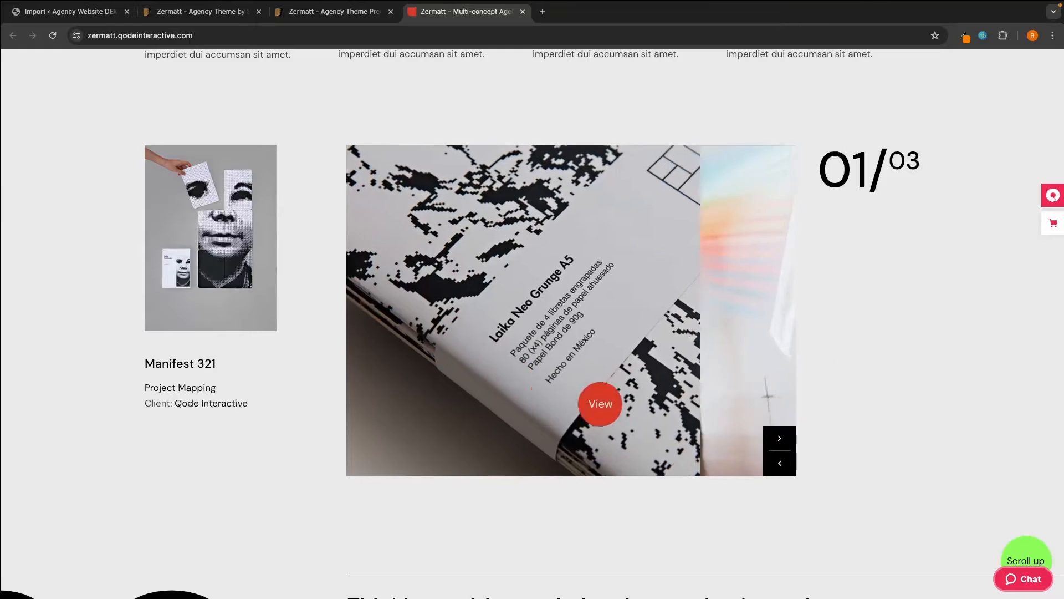
{"action": "scroll", "coordinate": [708, 324], "scroll_direction": "down", "scroll_amount": 5}
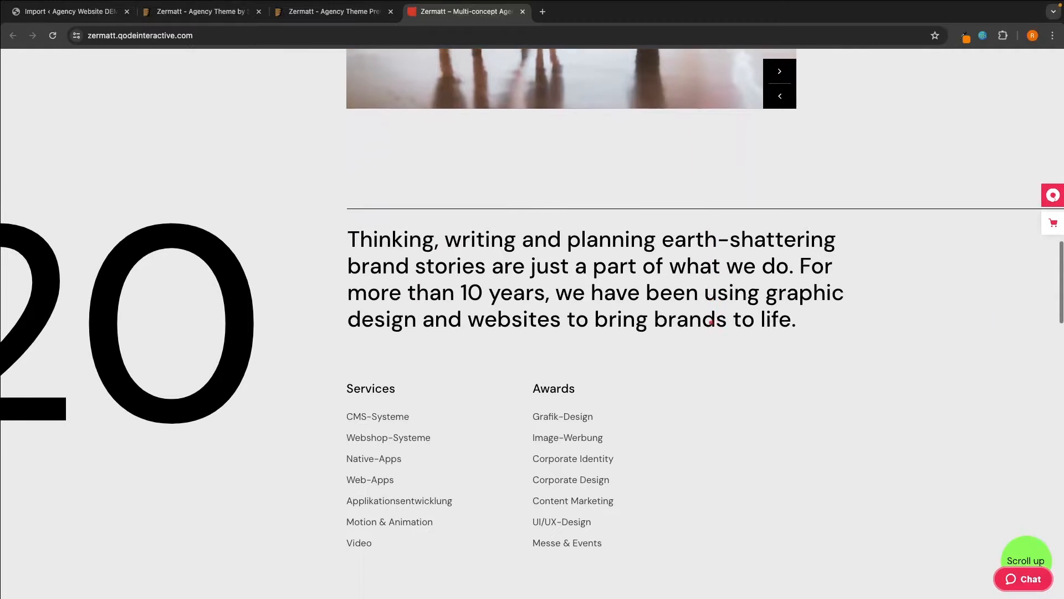
{"action": "scroll", "coordinate": [338, 255], "scroll_direction": "down", "scroll_amount": 2}
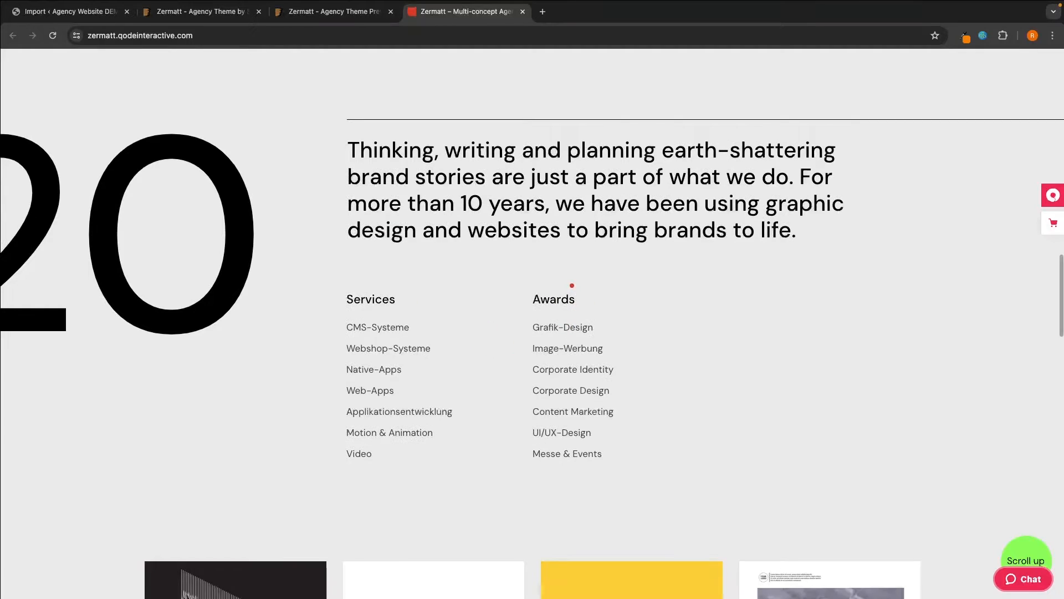
{"action": "scroll", "coordinate": [572, 286], "scroll_direction": "down", "scroll_amount": 5}
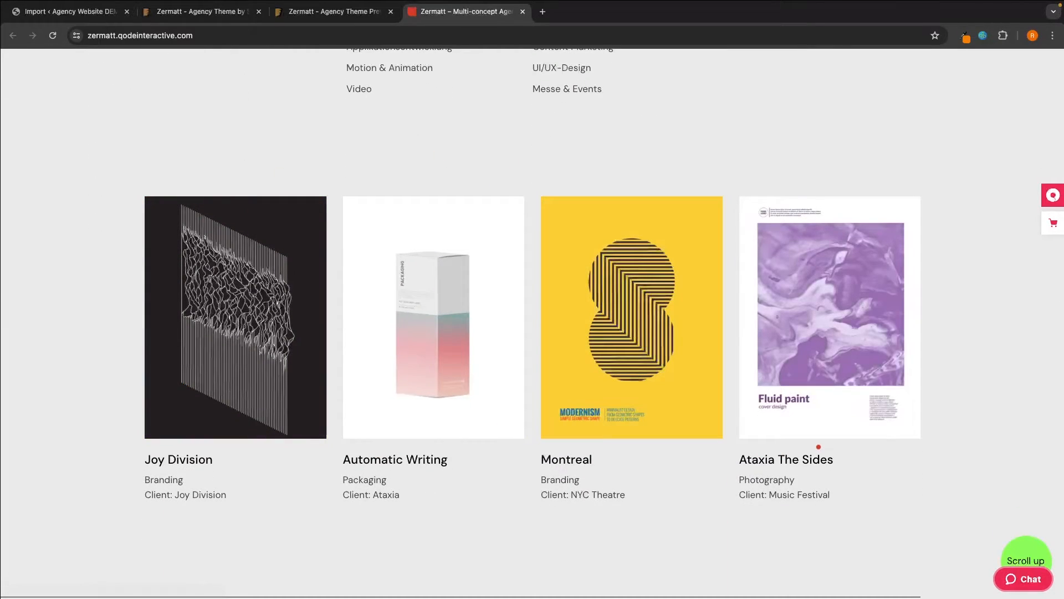
{"action": "scroll", "coordinate": [819, 447], "scroll_direction": "down", "scroll_amount": 10}
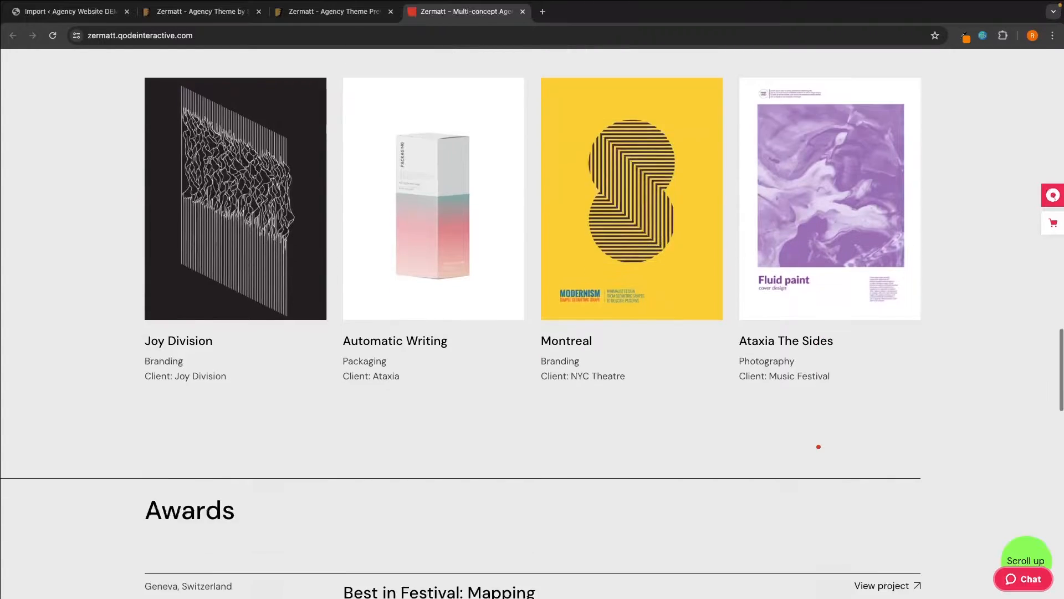
{"action": "scroll", "coordinate": [505, 281], "scroll_direction": "down", "scroll_amount": 5}
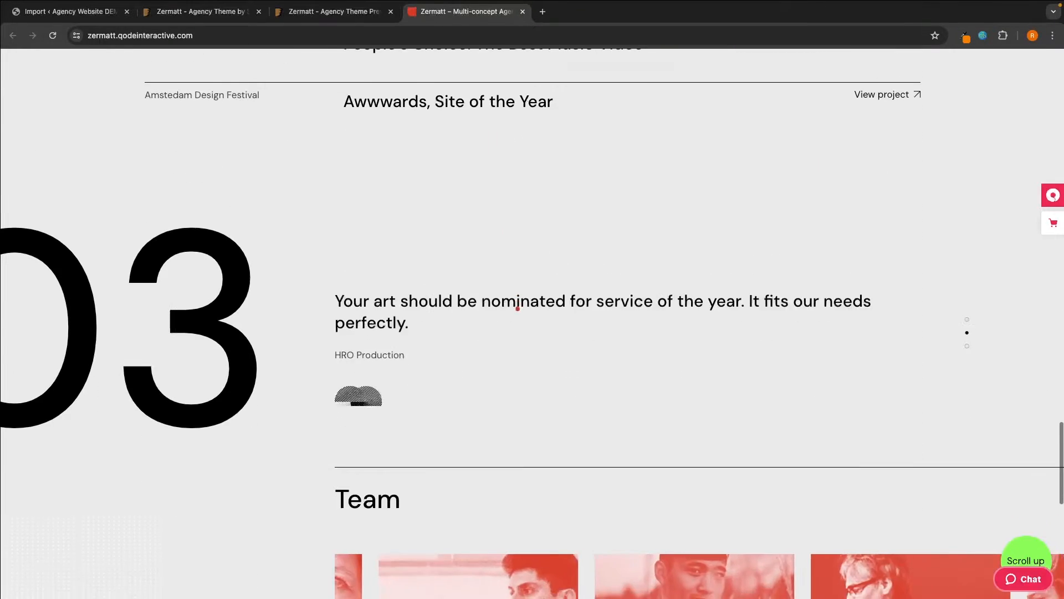
{"action": "scroll", "coordinate": [505, 291], "scroll_direction": "down", "scroll_amount": 5}
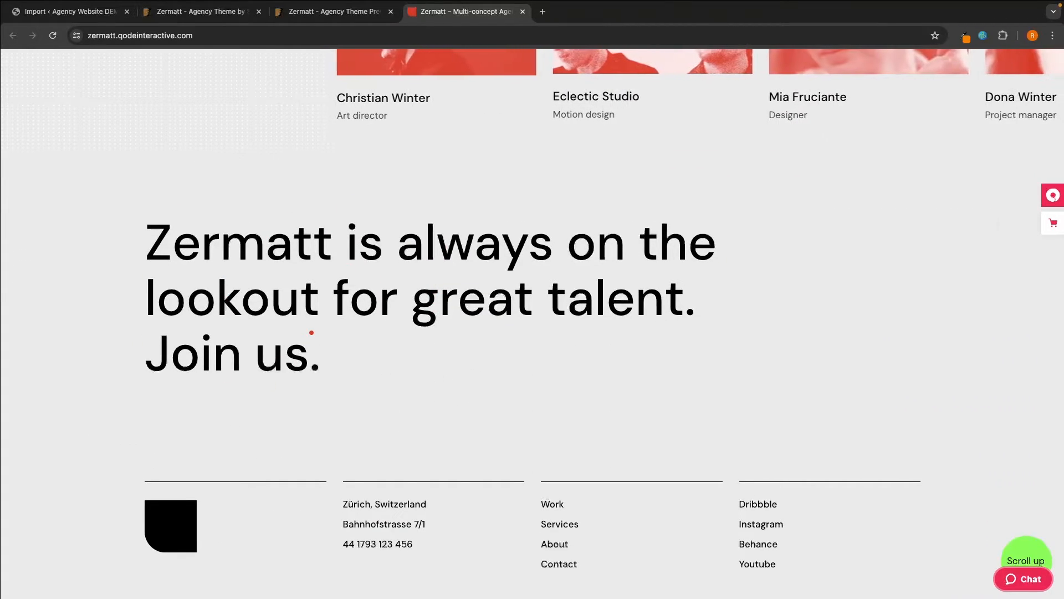
- Close Main Home, open the Digital Studio demo and scroll its top sections
{"action": "left_click", "coordinate": [522, 12]}
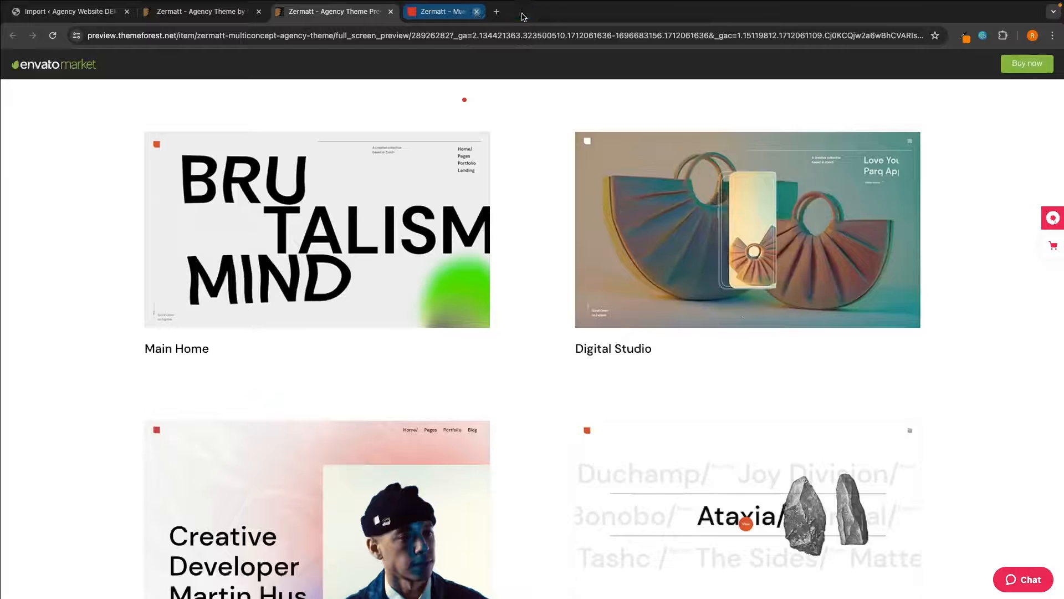
{"action": "left_click", "coordinate": [646, 225]}
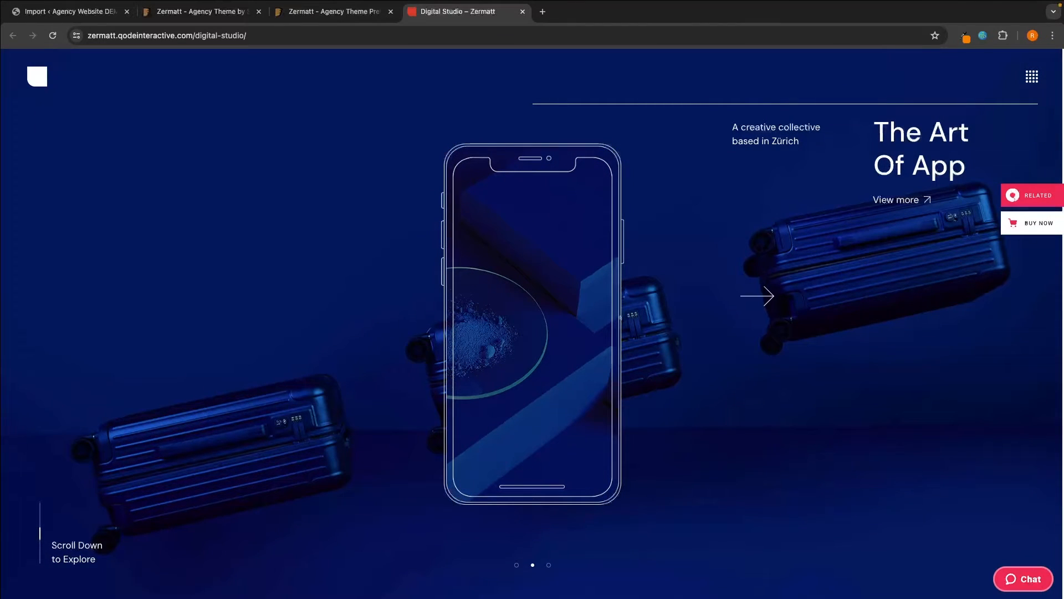
{"action": "scroll", "coordinate": [480, 341], "scroll_direction": "down", "scroll_amount": 5}
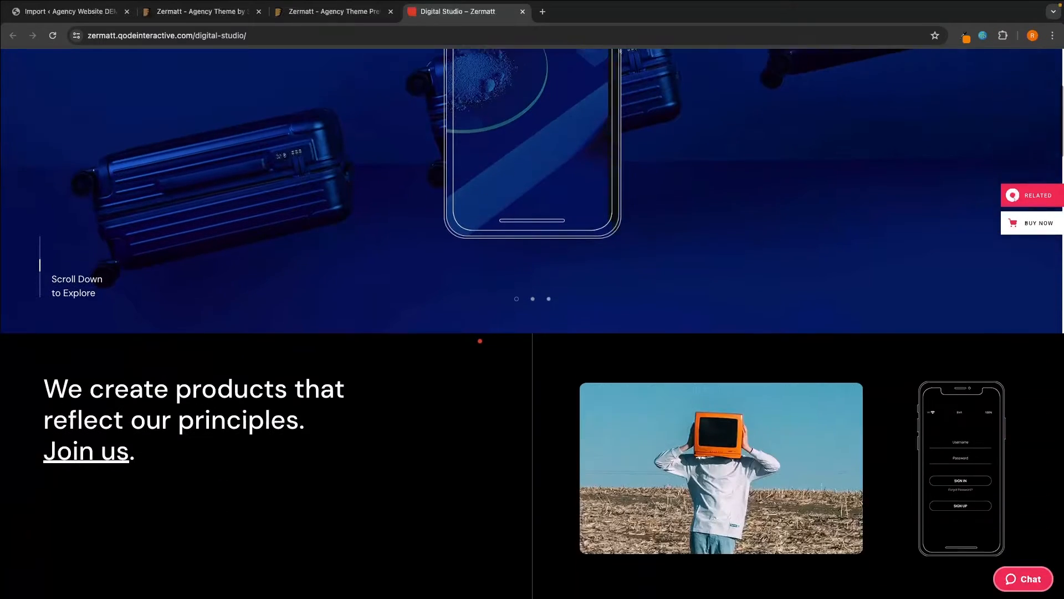
{"action": "scroll", "coordinate": [480, 341], "scroll_direction": "down", "scroll_amount": 5}
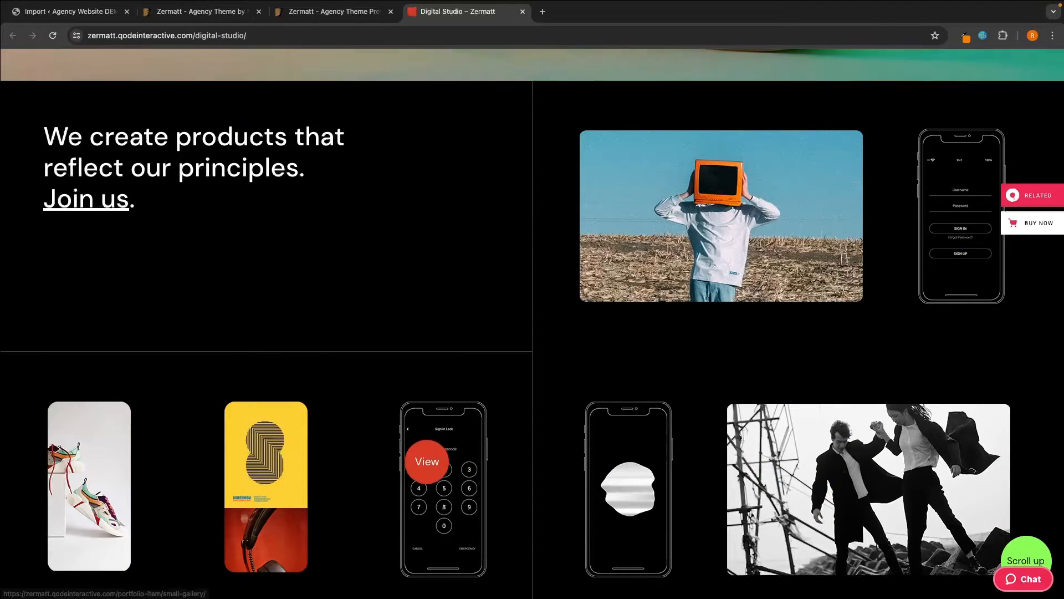
{"action": "scroll", "coordinate": [427, 461], "scroll_direction": "down", "scroll_amount": 7}
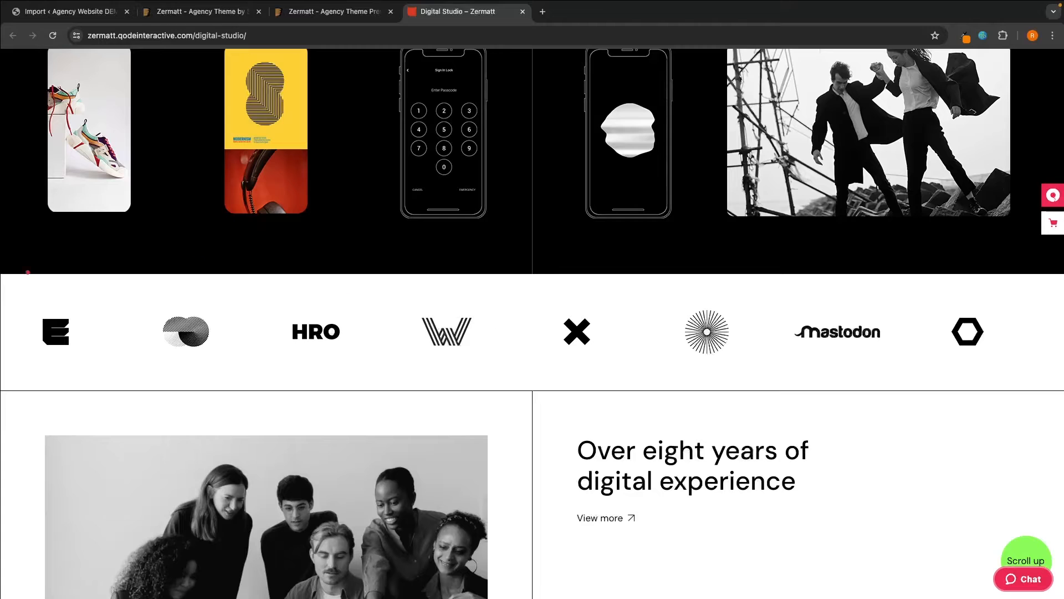
{"action": "scroll", "coordinate": [757, 431], "scroll_direction": "down", "scroll_amount": 6}
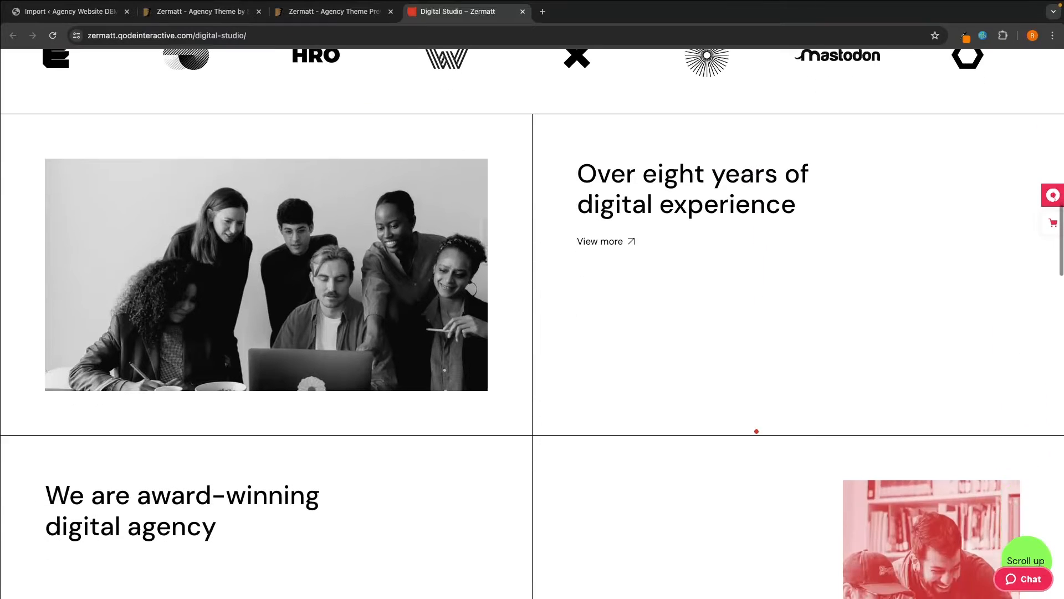
{"action": "scroll", "coordinate": [505, 352], "scroll_direction": "down", "scroll_amount": 12}
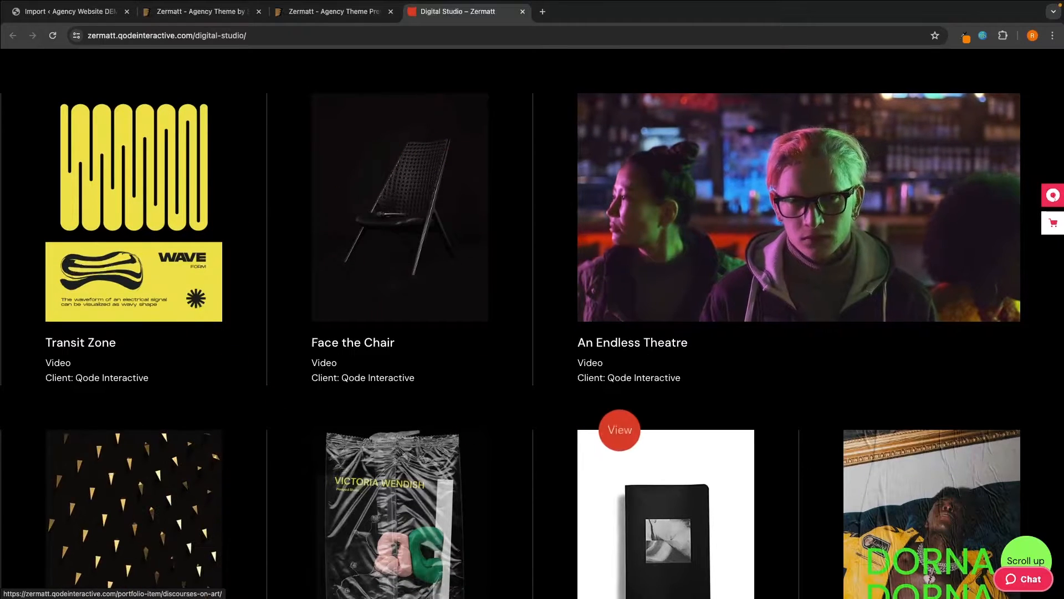
- Scroll Digital Studio down to its blog section
{"action": "scroll", "coordinate": [619, 429], "scroll_direction": "down", "scroll_amount": 10}
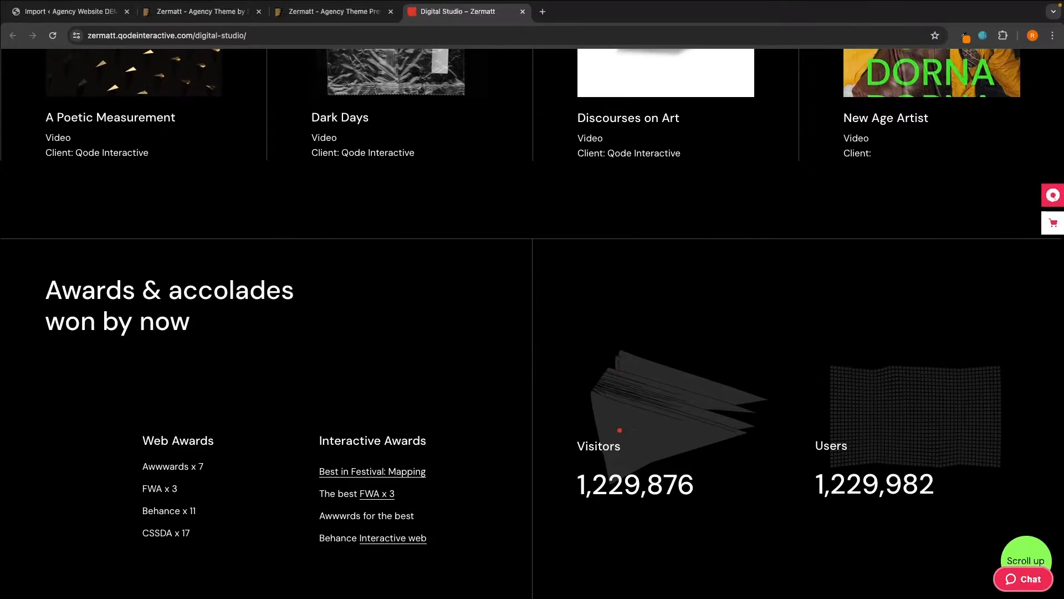
{"action": "scroll", "coordinate": [491, 348], "scroll_direction": "down", "scroll_amount": 7}
{"action": "scroll", "coordinate": [490, 348], "scroll_direction": "up", "scroll_amount": 6}
{"action": "scroll", "coordinate": [626, 231], "scroll_direction": "down", "scroll_amount": 6}
{"action": "scroll", "coordinate": [626, 230], "scroll_direction": "down", "scroll_amount": 2}
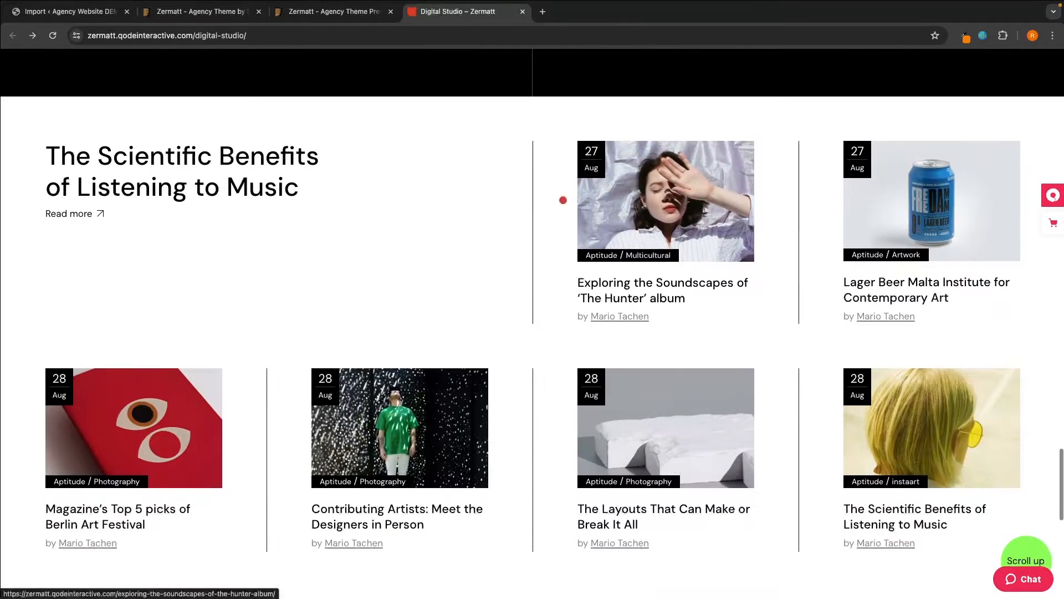
- View the Multicultural blog category in a new tab, then close it
{"action": "right_click", "coordinate": [662, 258]}
{"action": "left_click", "coordinate": [677, 265]}
{"action": "left_click", "coordinate": [566, 17]}
{"action": "scroll", "coordinate": [642, 344], "scroll_direction": "down", "scroll_amount": 20}
{"action": "scroll", "coordinate": [644, 347], "scroll_direction": "up", "scroll_amount": 8}
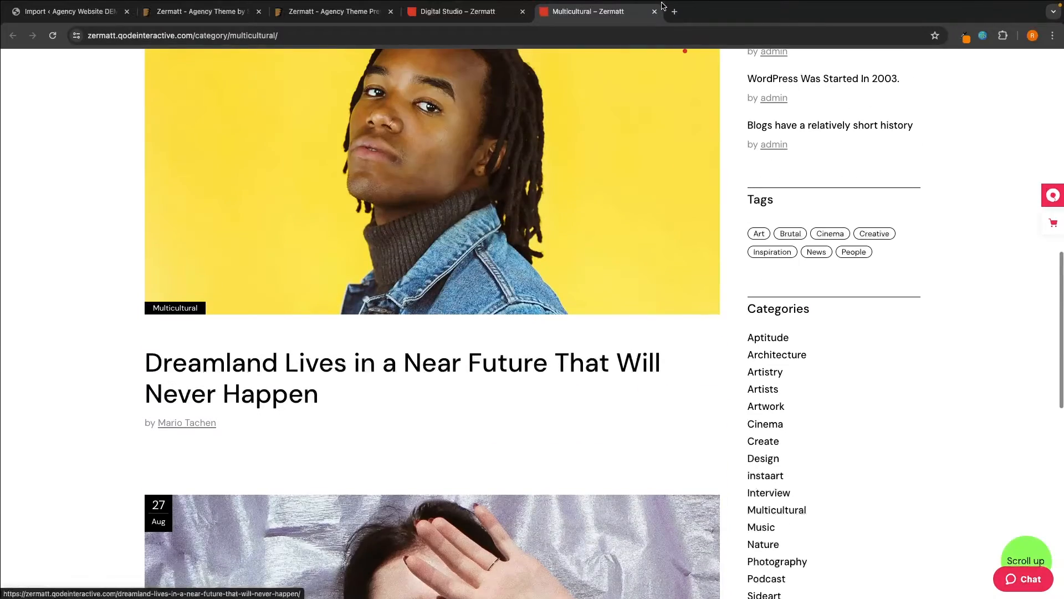
{"action": "left_click", "coordinate": [655, 13]}
{"action": "scroll", "coordinate": [724, 278], "scroll_direction": "down", "scroll_amount": 10}
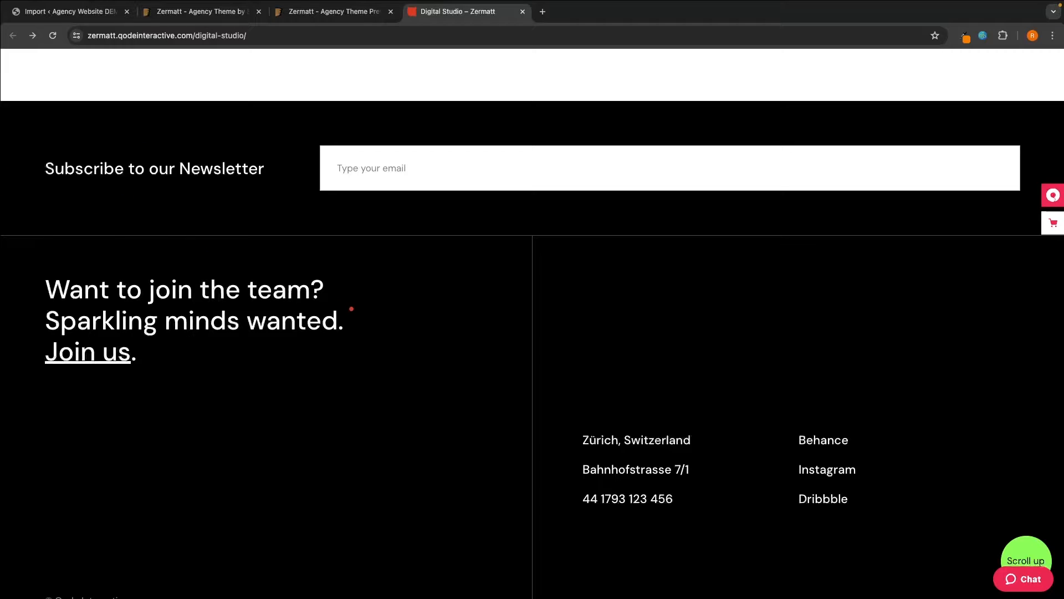
- Close Digital Studio and open the Personal Presentation demo, scrolling its top sections
{"action": "left_click", "coordinate": [523, 12]}
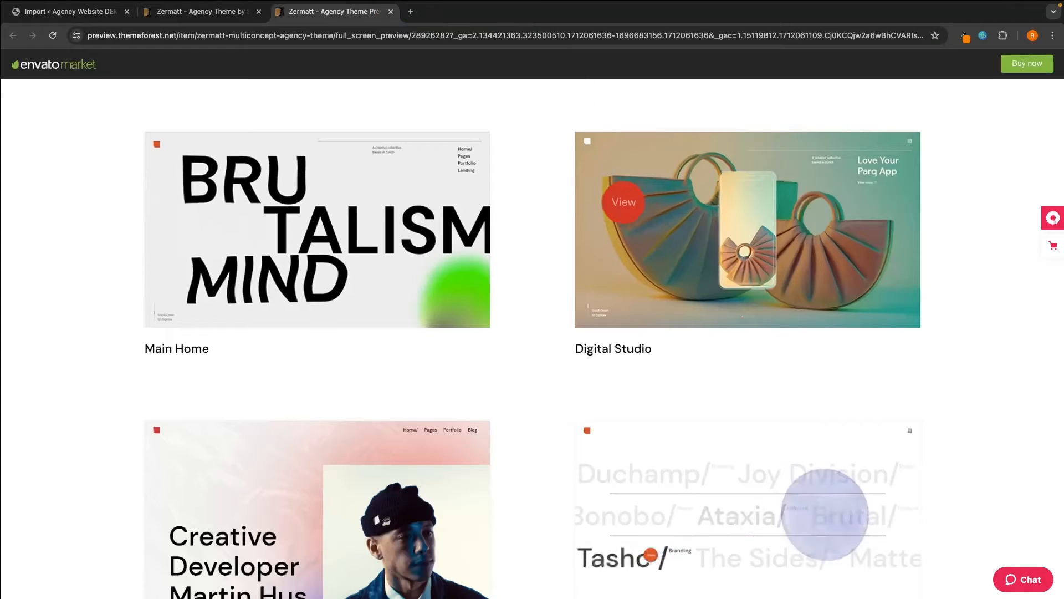
{"action": "scroll", "coordinate": [623, 201], "scroll_direction": "down", "scroll_amount": 3}
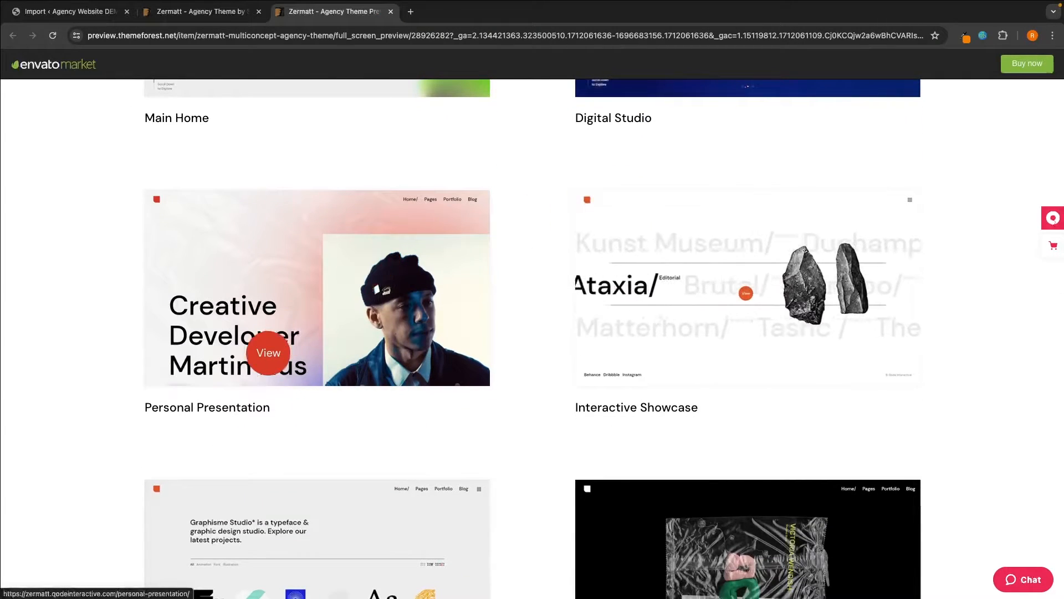
{"action": "left_click", "coordinate": [283, 340]}
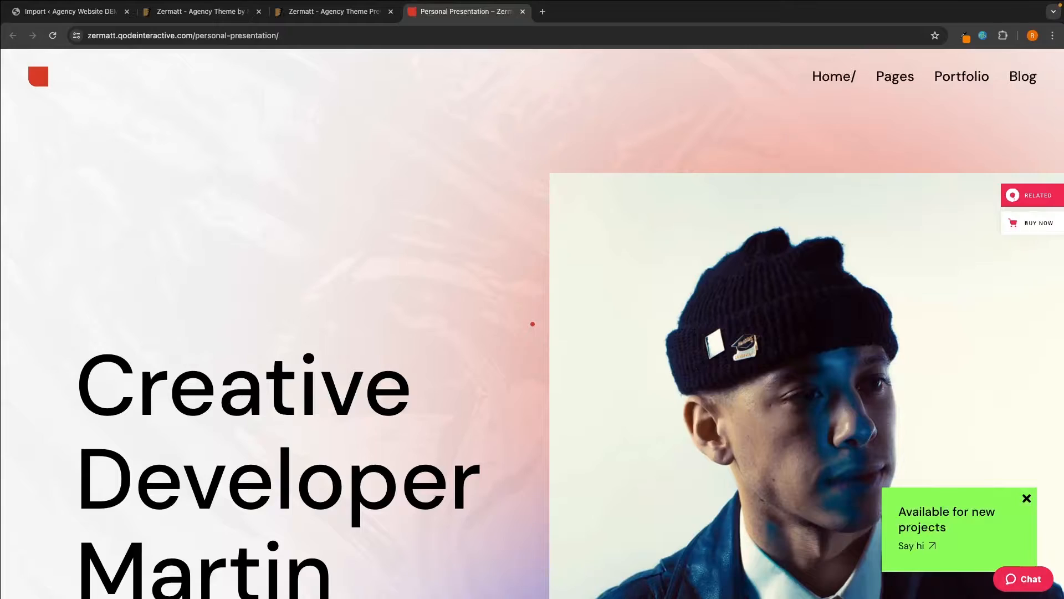
{"action": "scroll", "coordinate": [533, 324], "scroll_direction": "down", "scroll_amount": 5}
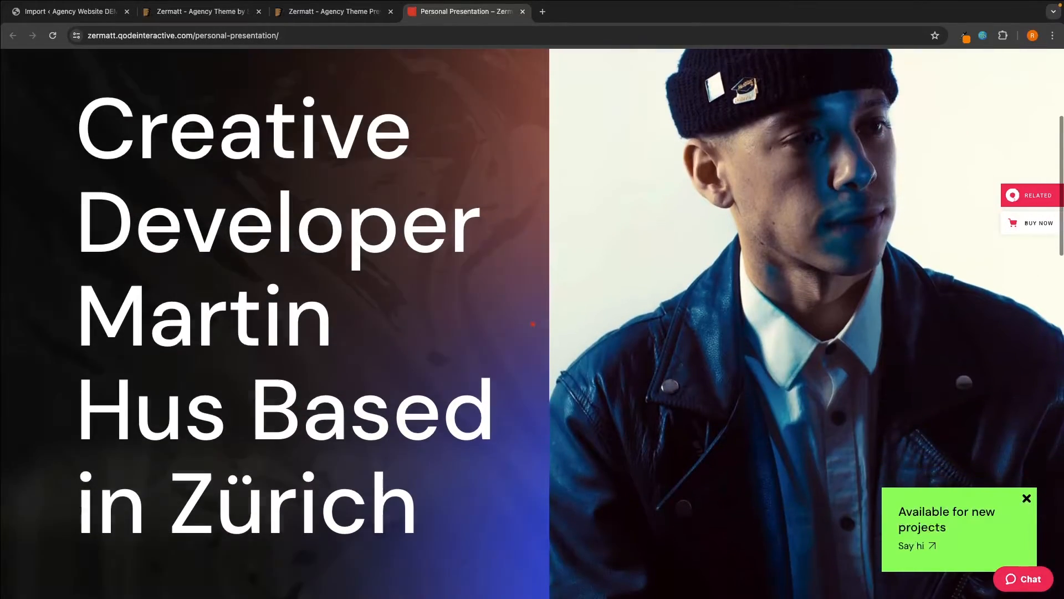
{"action": "scroll", "coordinate": [619, 349], "scroll_direction": "up", "scroll_amount": 4}
{"action": "scroll", "coordinate": [620, 349], "scroll_direction": "down", "scroll_amount": 5}
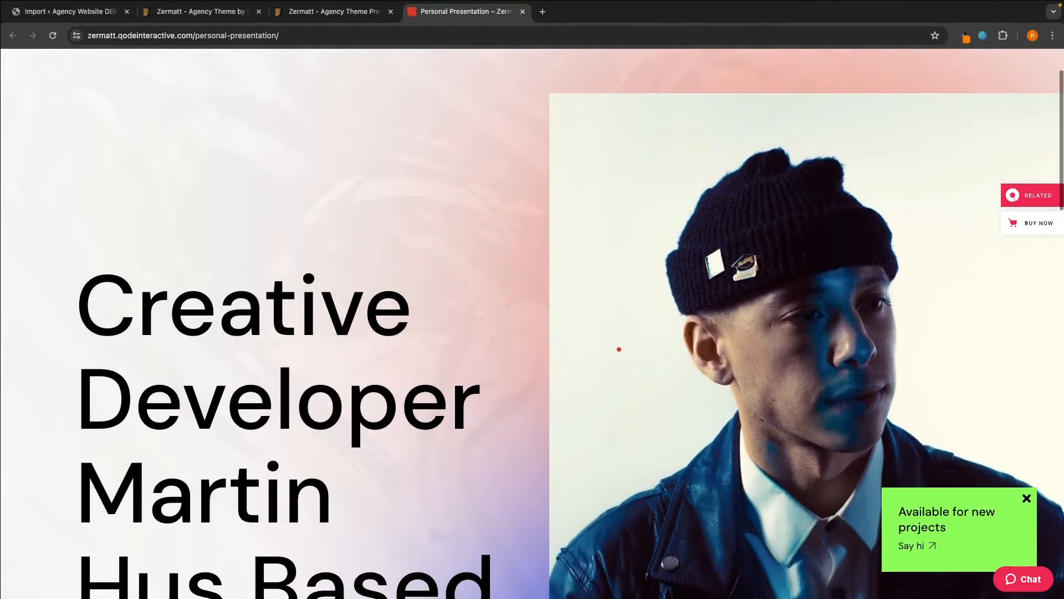
{"action": "scroll", "coordinate": [620, 349], "scroll_direction": "down", "scroll_amount": 8}
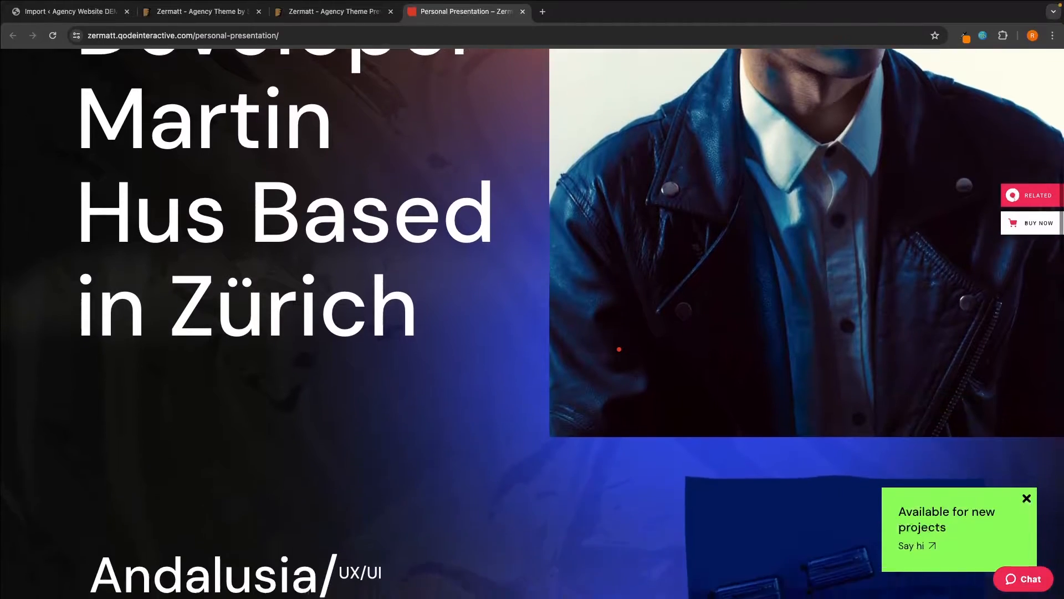
- Scroll Personal Presentation through projects and awards to the join-the-team footer
{"action": "scroll", "coordinate": [619, 358], "scroll_direction": "down", "scroll_amount": 3}
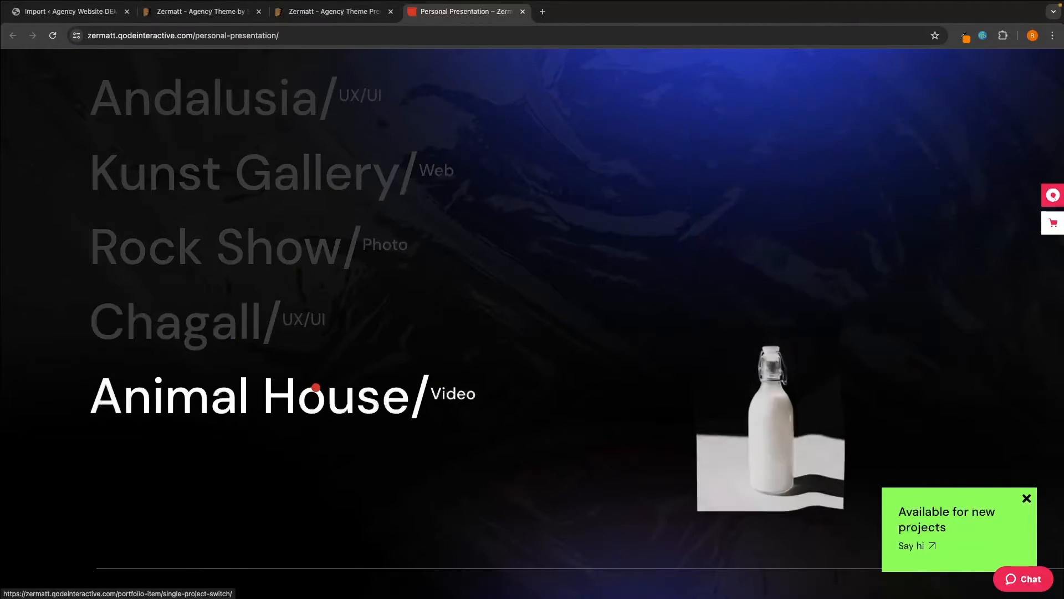
{"action": "scroll", "coordinate": [316, 375], "scroll_direction": "down", "scroll_amount": 3}
{"action": "scroll", "coordinate": [316, 387], "scroll_direction": "down", "scroll_amount": 5}
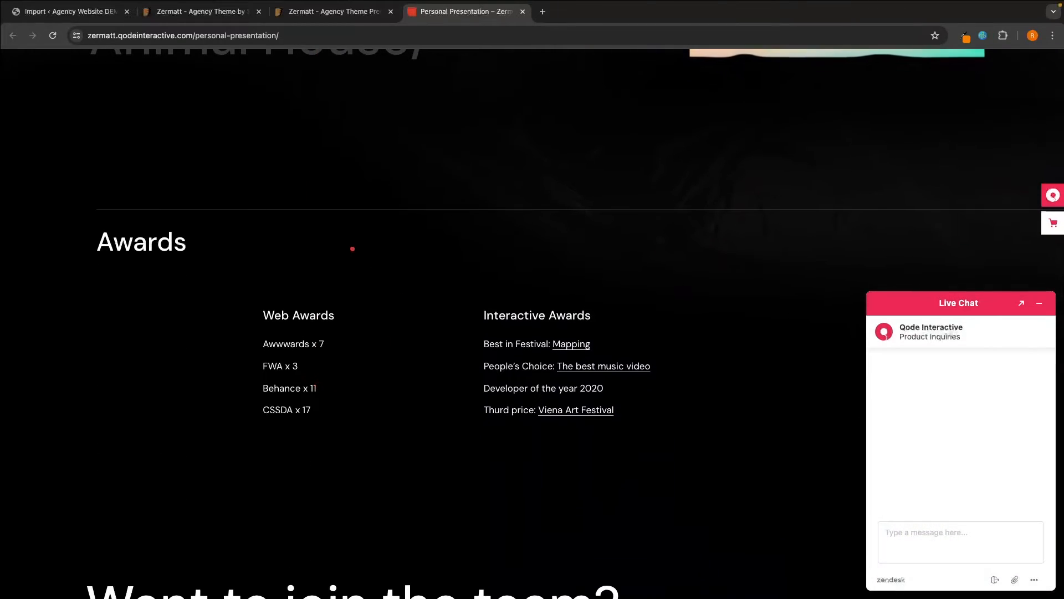
{"action": "scroll", "coordinate": [234, 308], "scroll_direction": "down", "scroll_amount": 5}
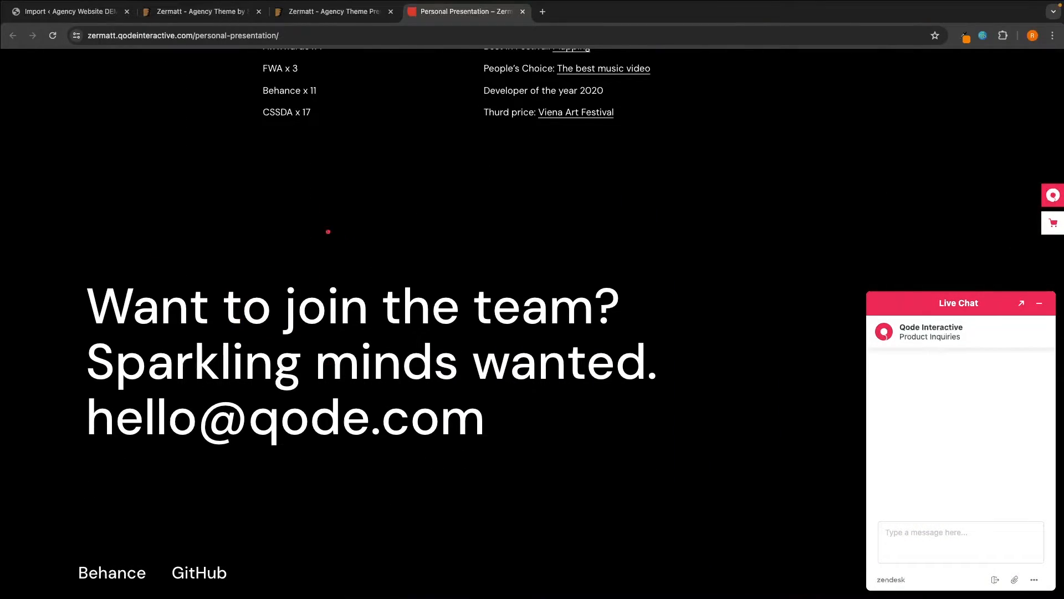
{"action": "scroll", "coordinate": [432, 374], "scroll_direction": "up", "scroll_amount": 3}
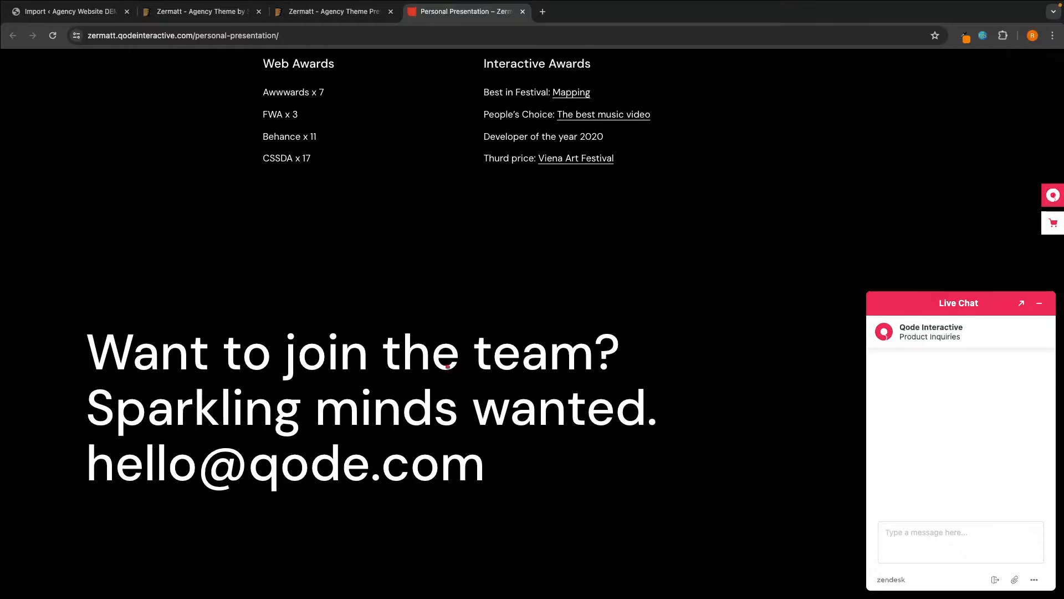
{"action": "scroll", "coordinate": [449, 367], "scroll_direction": "down", "scroll_amount": 3}
{"action": "scroll", "coordinate": [448, 366], "scroll_direction": "up", "scroll_amount": 20}
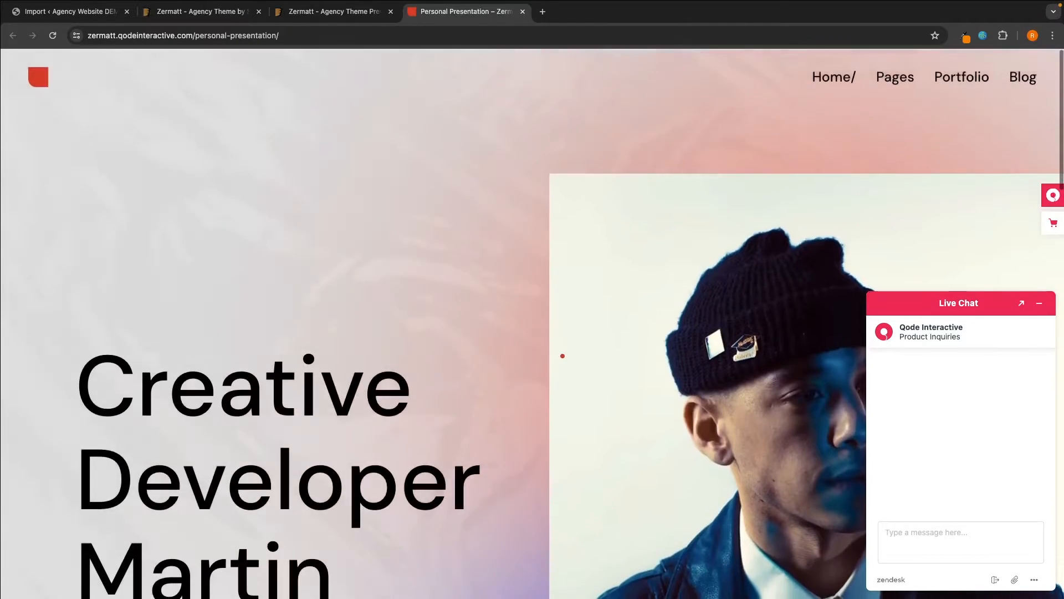
{"action": "scroll", "coordinate": [539, 364], "scroll_direction": "down", "scroll_amount": 20}
{"action": "left_click", "coordinate": [522, 12]}
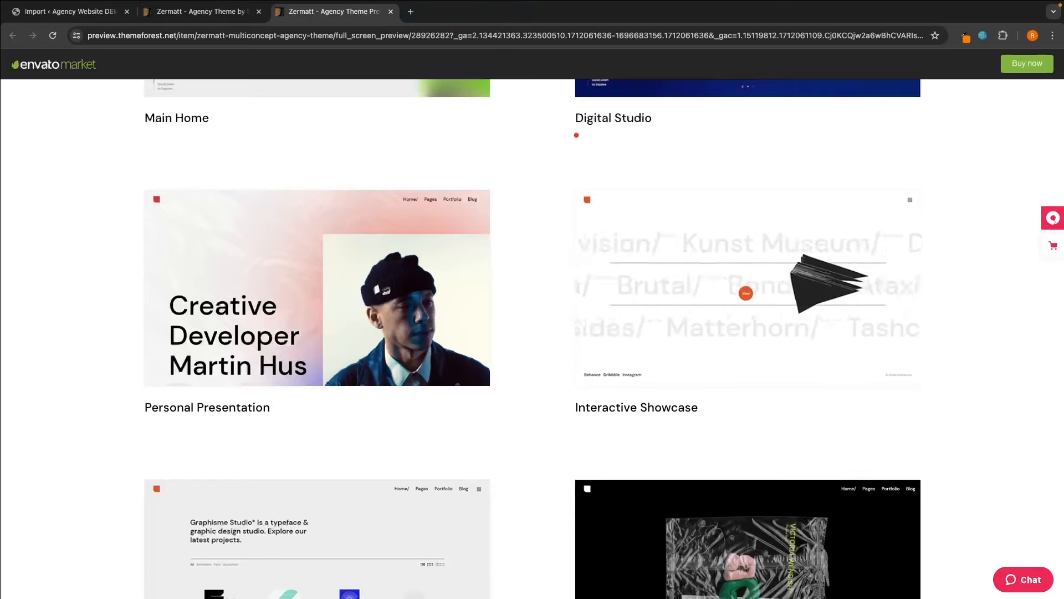
{"action": "left_click", "coordinate": [669, 219]}
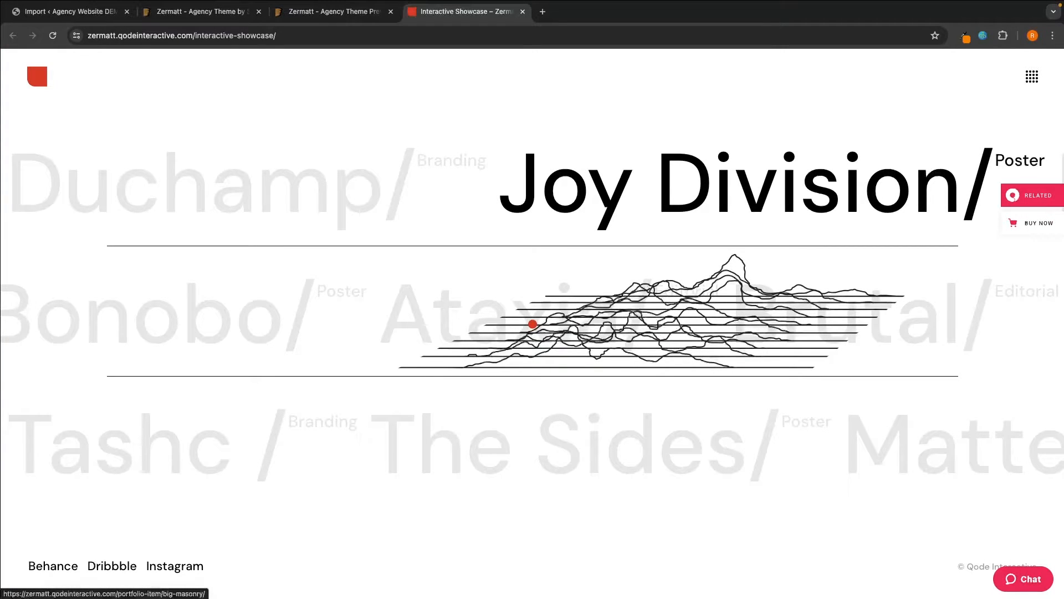
{"action": "scroll", "coordinate": [632, 547], "scroll_direction": "down", "scroll_amount": 1}
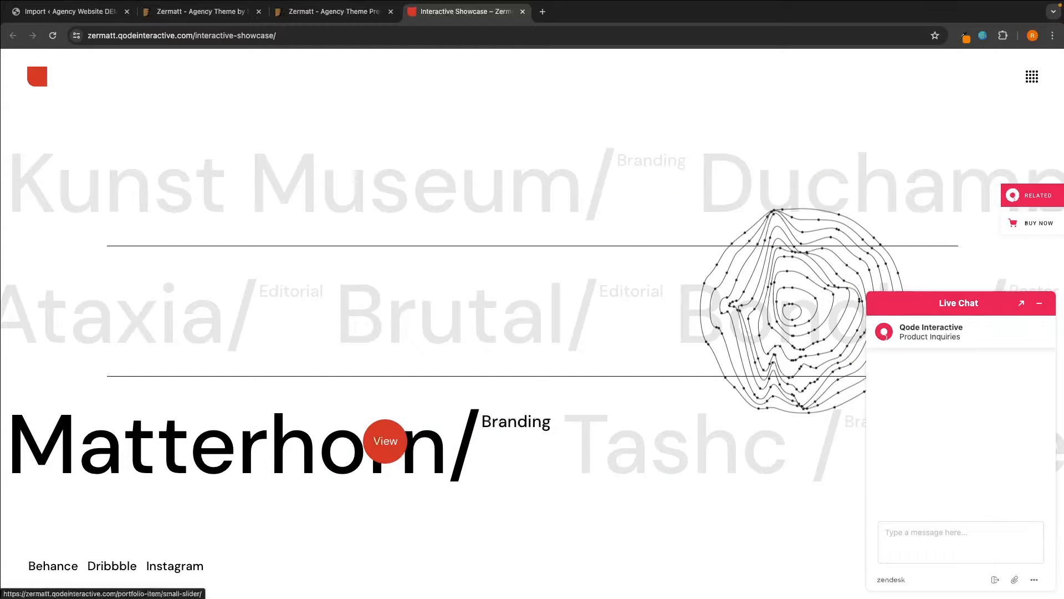
{"action": "right_click", "coordinate": [321, 443]}
{"action": "left_click", "coordinate": [361, 411]}
{"action": "left_click", "coordinate": [585, 7]}
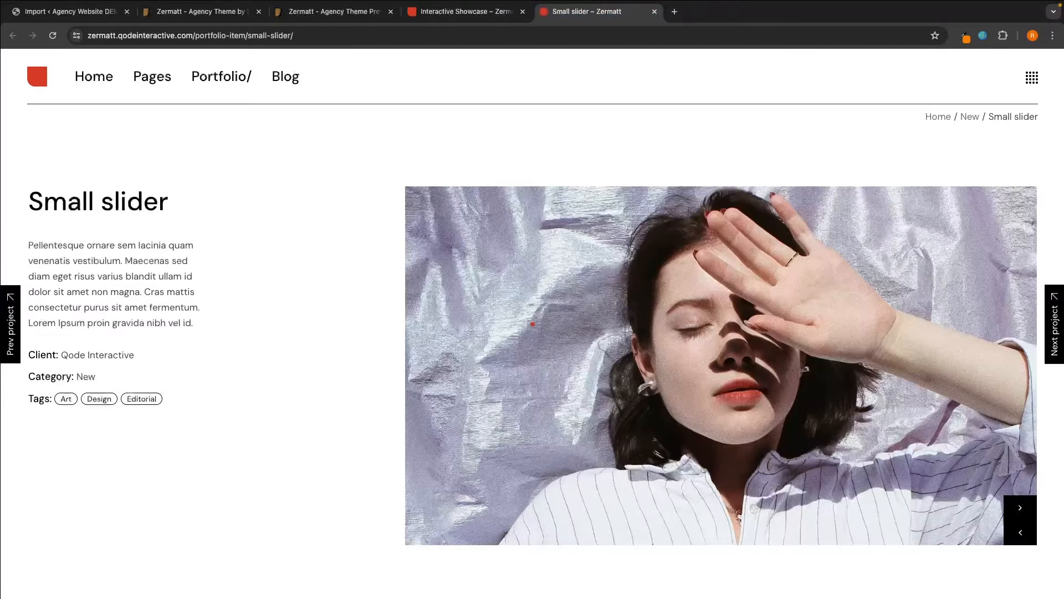
{"action": "scroll", "coordinate": [638, 260], "scroll_direction": "down", "scroll_amount": 5}
{"action": "scroll", "coordinate": [636, 265], "scroll_direction": "up", "scroll_amount": 5}
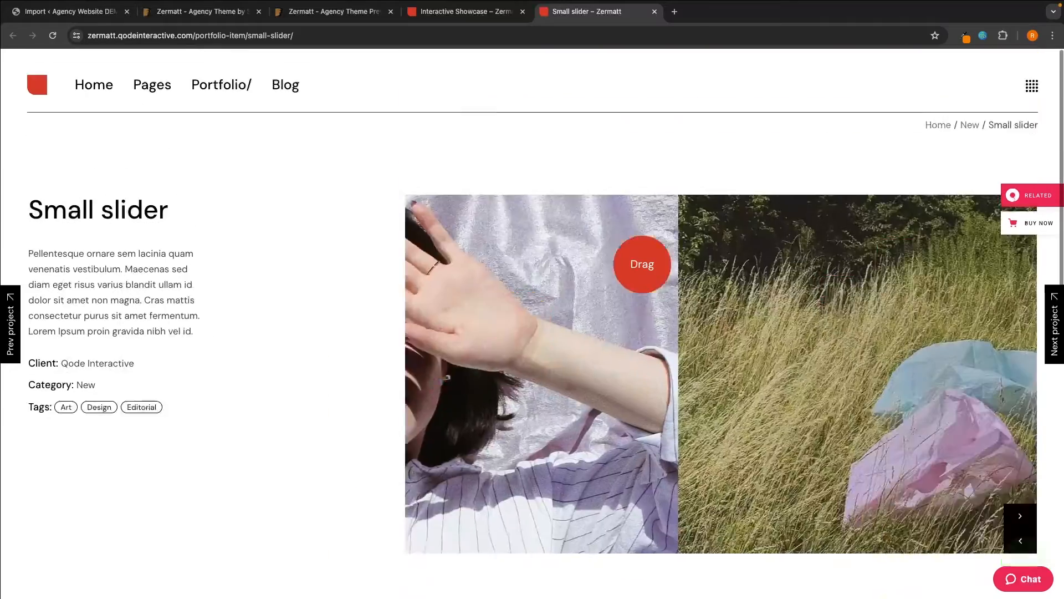
{"action": "scroll", "coordinate": [642, 264], "scroll_direction": "down", "scroll_amount": 1}
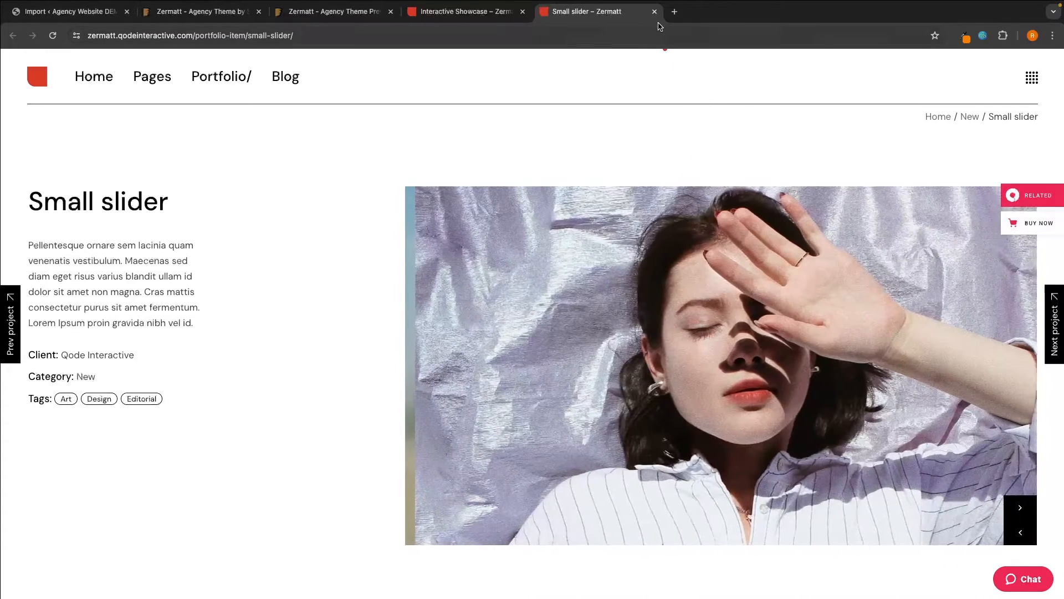
{"action": "left_click", "coordinate": [655, 11]}
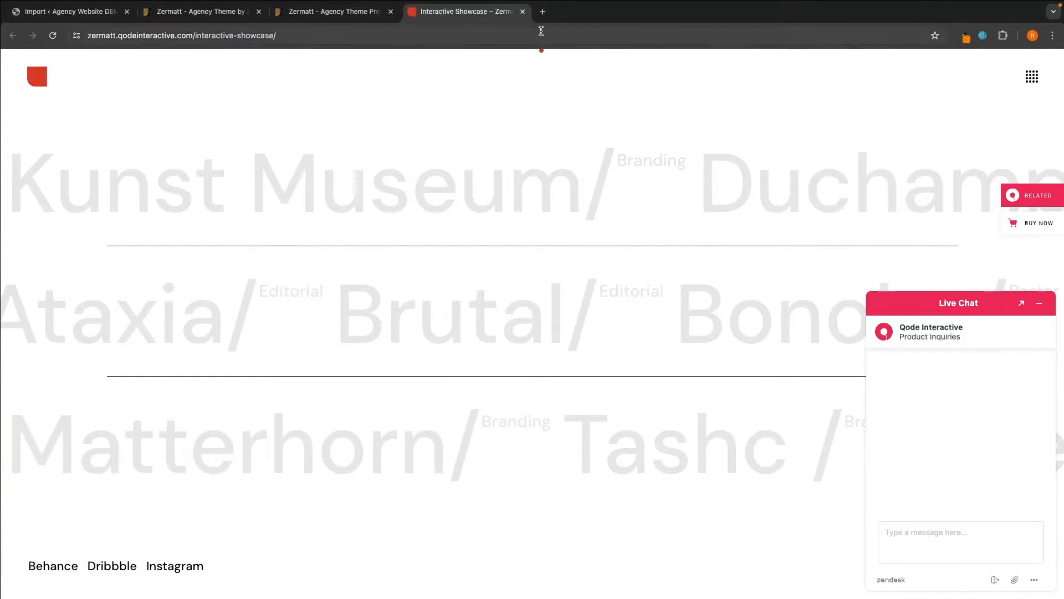
{"action": "left_click", "coordinate": [523, 12]}
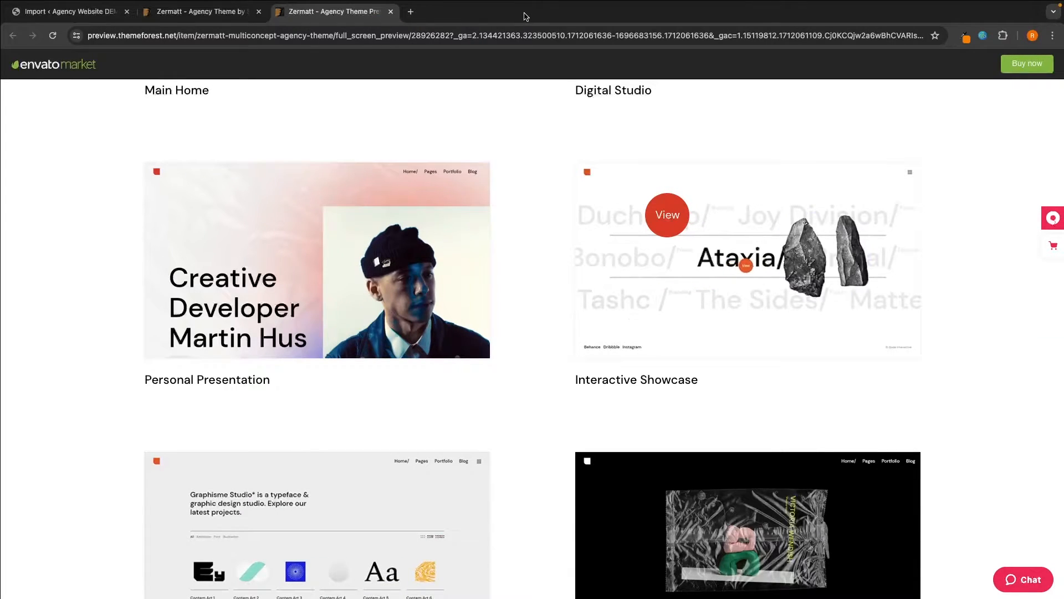
- Open the Portfolio Categories demo layout and scroll its top sections
{"action": "scroll", "coordinate": [527, 166], "scroll_direction": "down", "scroll_amount": 4}
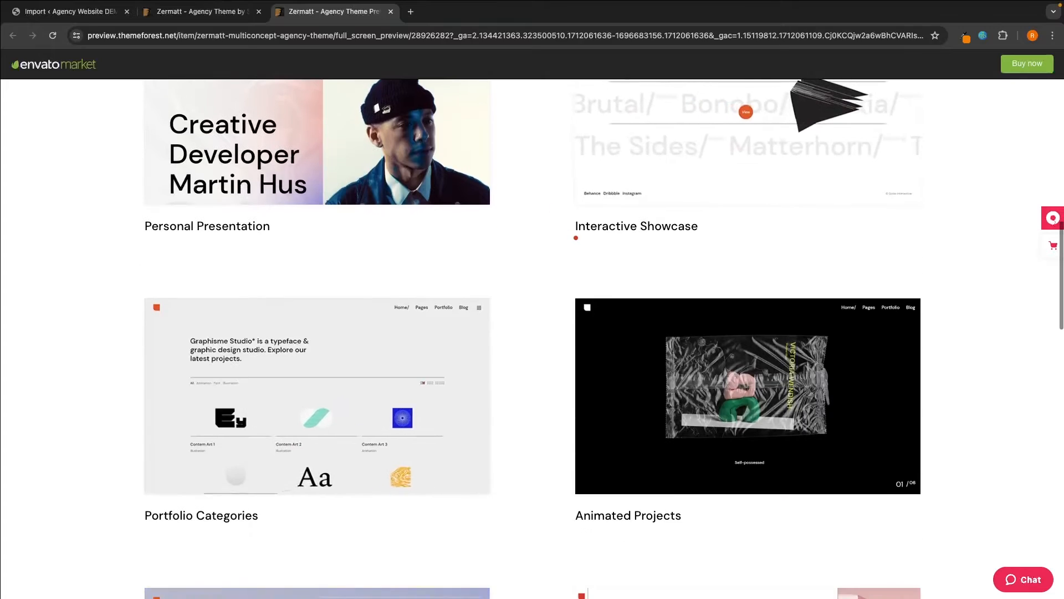
{"action": "left_click", "coordinate": [342, 304]}
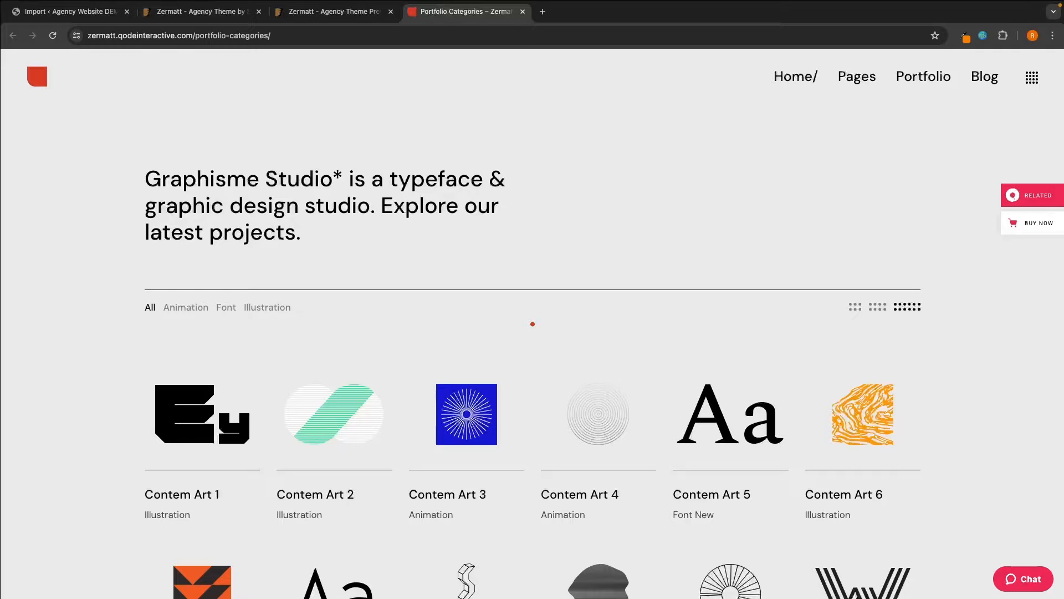
{"action": "scroll", "coordinate": [910, 366], "scroll_direction": "down", "scroll_amount": 10}
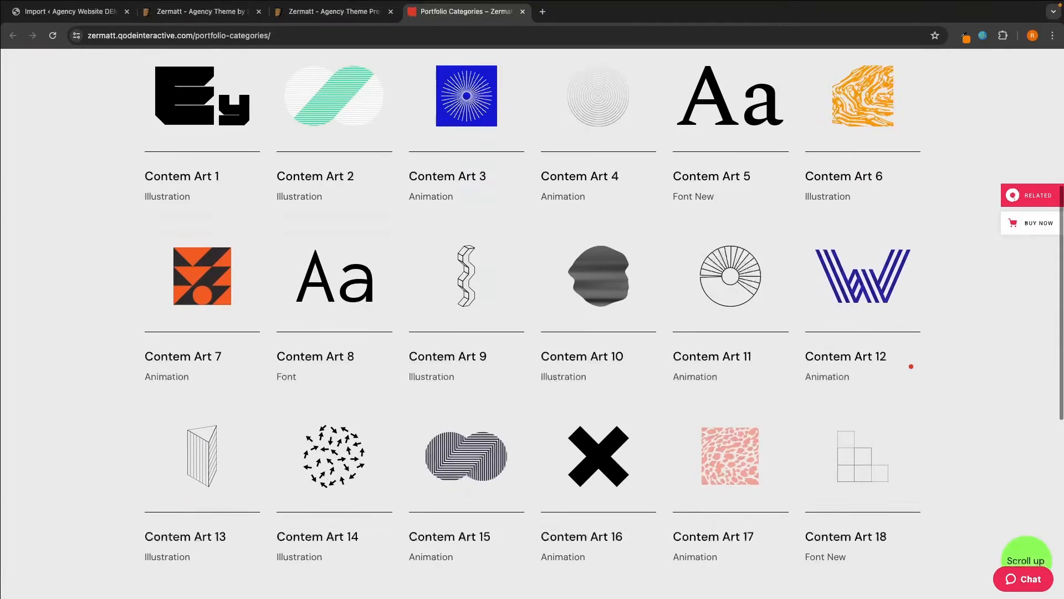
{"action": "scroll", "coordinate": [911, 366], "scroll_direction": "up", "scroll_amount": 8}
{"action": "scroll", "coordinate": [912, 366], "scroll_direction": "up", "scroll_amount": 4}
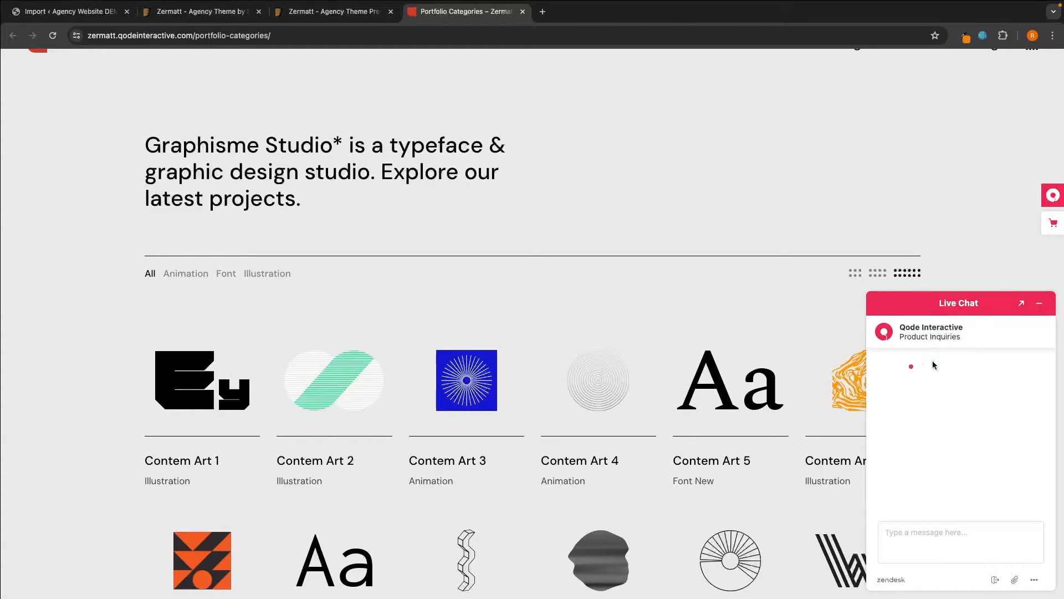
- Minimise the live chat panel and continue reviewing Portfolio Categories
{"action": "left_click", "coordinate": [1039, 303]}
{"action": "scroll", "coordinate": [1030, 320], "scroll_direction": "down", "scroll_amount": 1}
{"action": "scroll", "coordinate": [1030, 320], "scroll_direction": "down", "scroll_amount": 3}
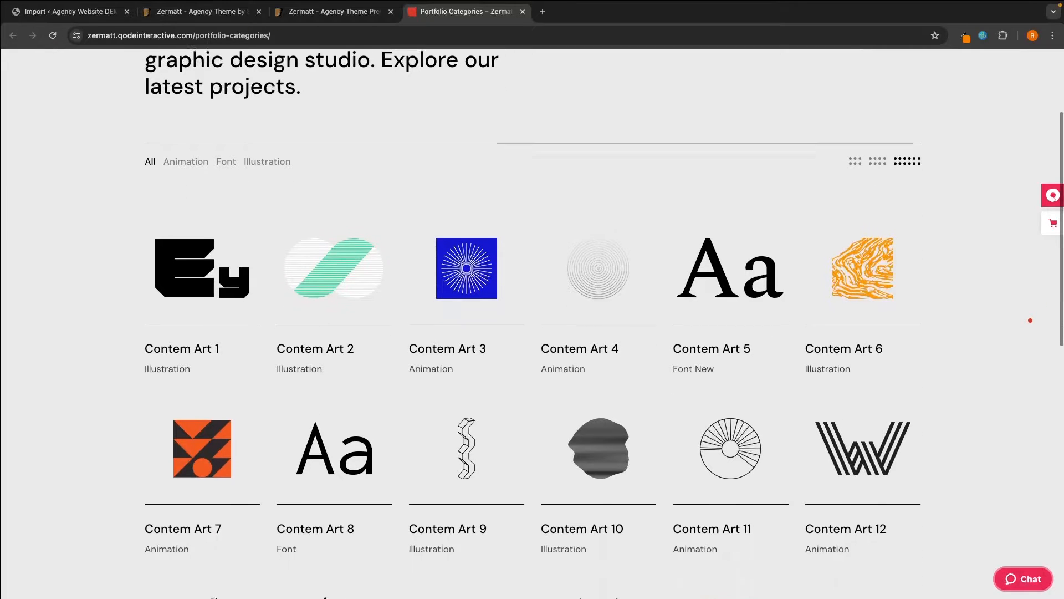
{"action": "scroll", "coordinate": [1030, 320], "scroll_direction": "up", "scroll_amount": 2}
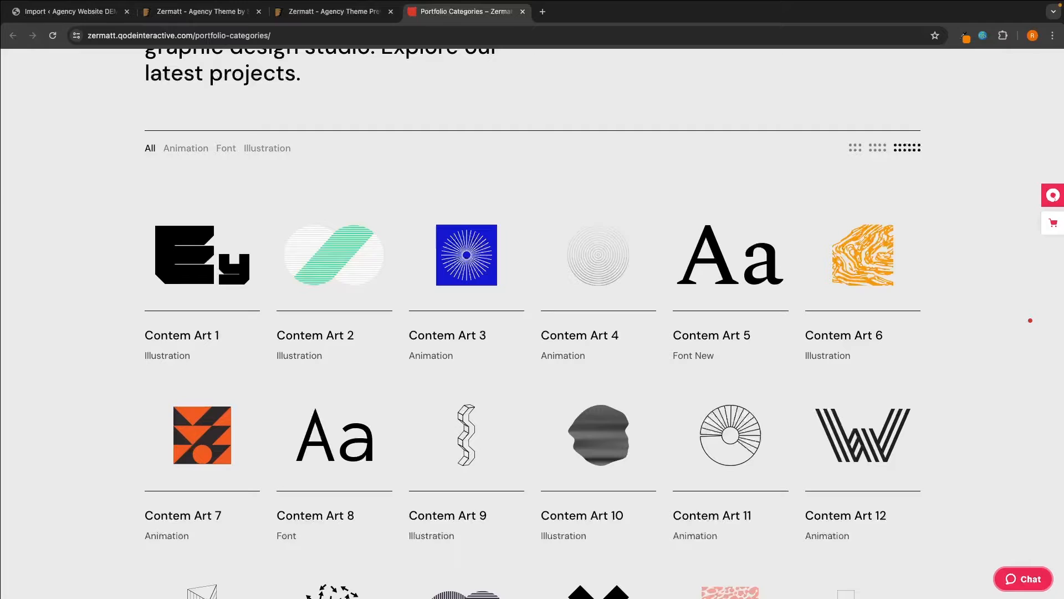
{"action": "scroll", "coordinate": [1030, 321], "scroll_direction": "up", "scroll_amount": 3}
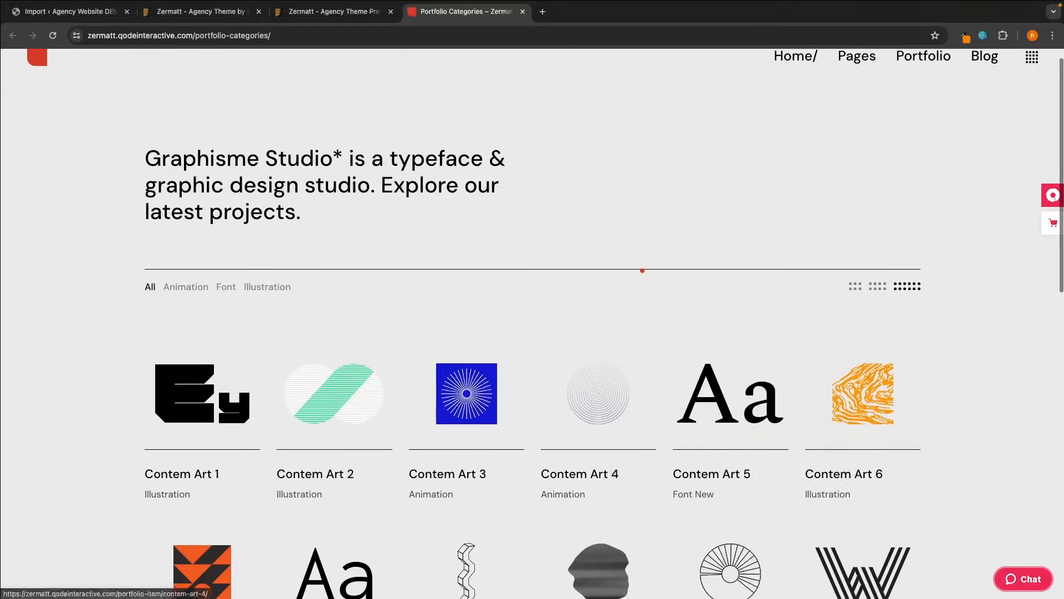
- Close Portfolio Categories and open the Animated Projects demo layout
{"action": "left_click", "coordinate": [522, 11]}
{"action": "scroll", "coordinate": [637, 171], "scroll_direction": "down", "scroll_amount": 3}
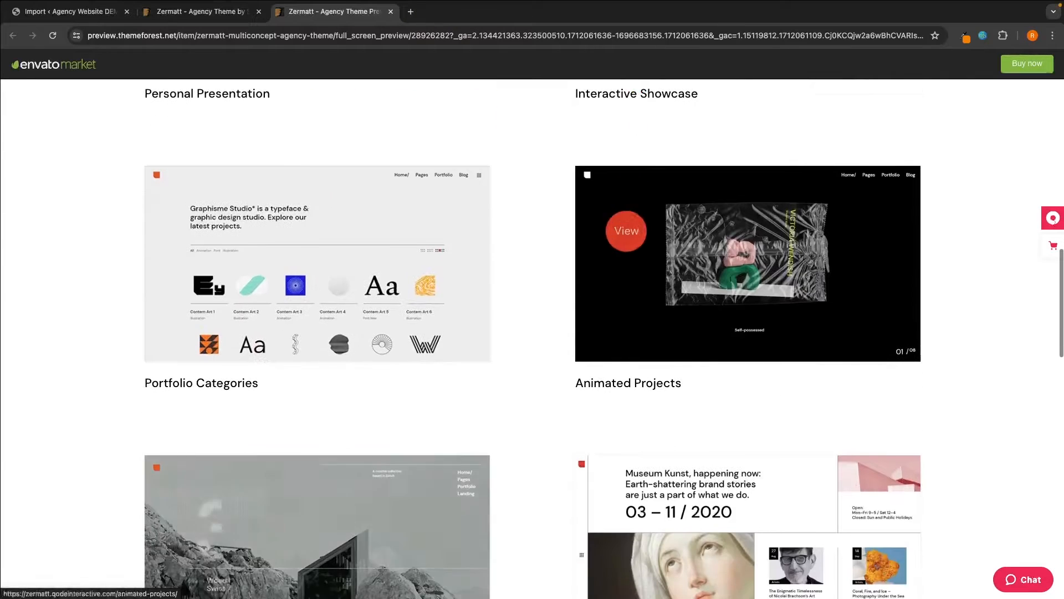
{"action": "left_click", "coordinate": [707, 263]}
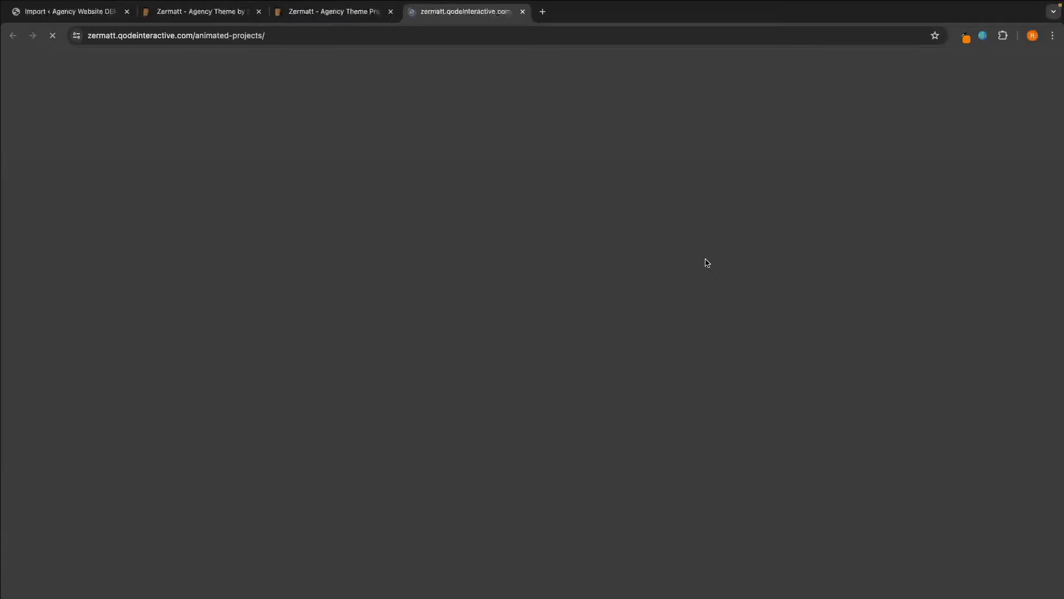
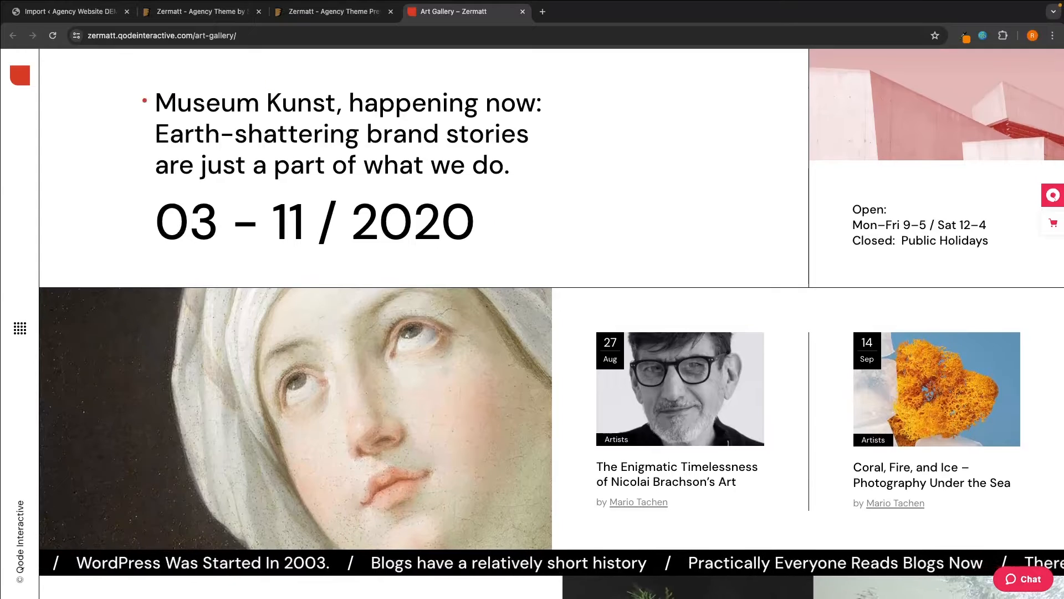
- Highlight the Museum Kunst heading and the 03 - 11 / 2020 date, then open and close Live Chat
{"action": "left_click_drag", "start_coordinate": [159, 94], "coordinate": [489, 166]}
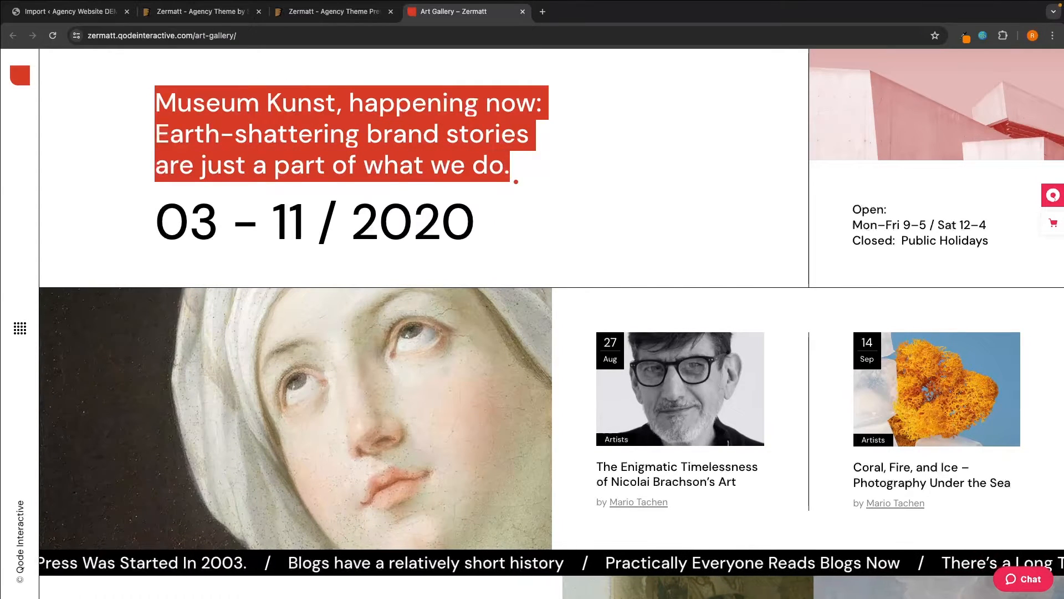
{"action": "left_click", "coordinate": [516, 182]}
{"action": "left_click_drag", "start_coordinate": [158, 215], "coordinate": [499, 216]}
{"action": "left_click", "coordinate": [546, 208]}
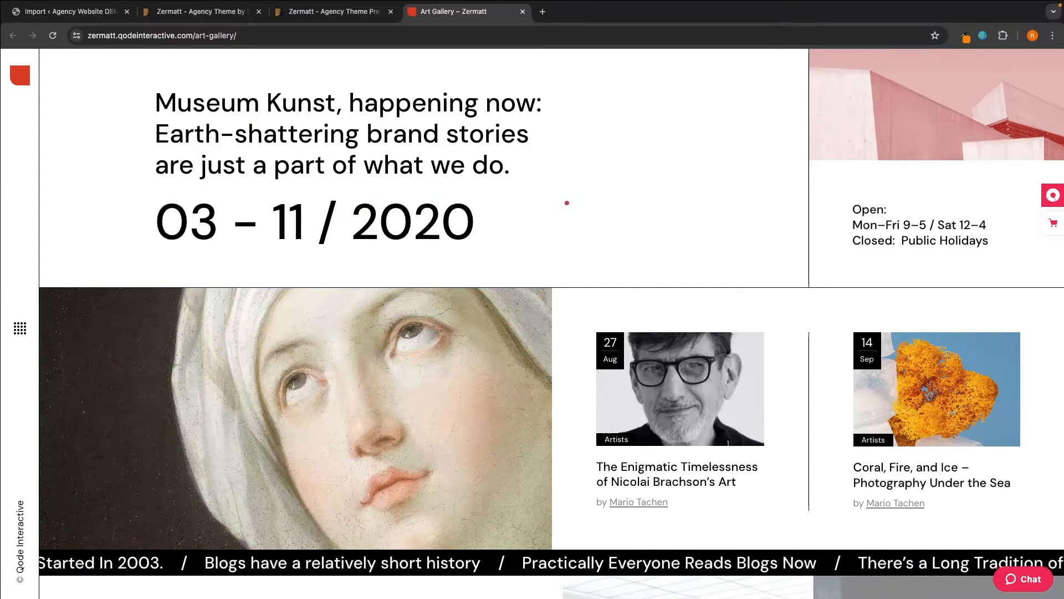
{"action": "scroll", "coordinate": [588, 205], "scroll_direction": "down", "scroll_amount": 1}
{"action": "left_click", "coordinate": [1023, 579]}
{"action": "scroll", "coordinate": [848, 360], "scroll_direction": "up", "scroll_amount": 1}
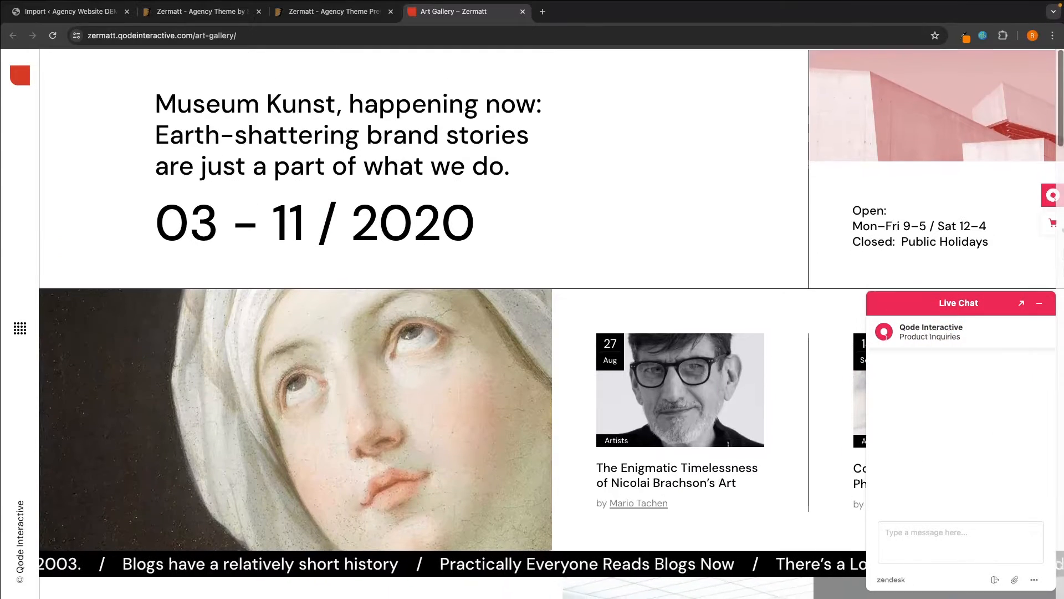
{"action": "left_click", "coordinate": [1040, 303]}
- Scroll to the footer, select the 'Want to help?' heading, and close the Art Gallery demo
{"action": "scroll", "coordinate": [985, 220], "scroll_direction": "down", "scroll_amount": 8}
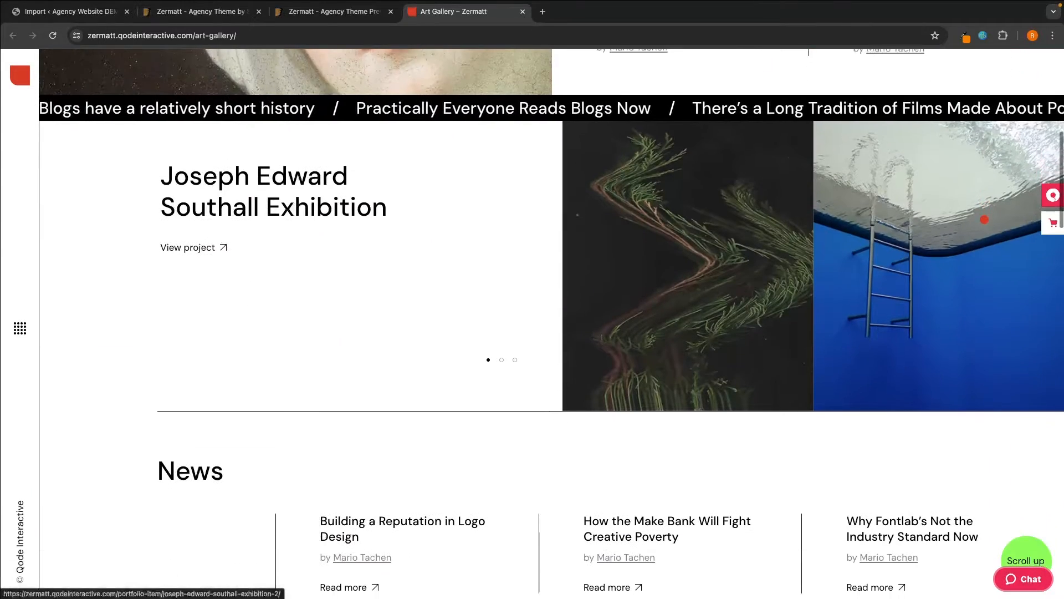
{"action": "scroll", "coordinate": [863, 261], "scroll_direction": "down", "scroll_amount": 1}
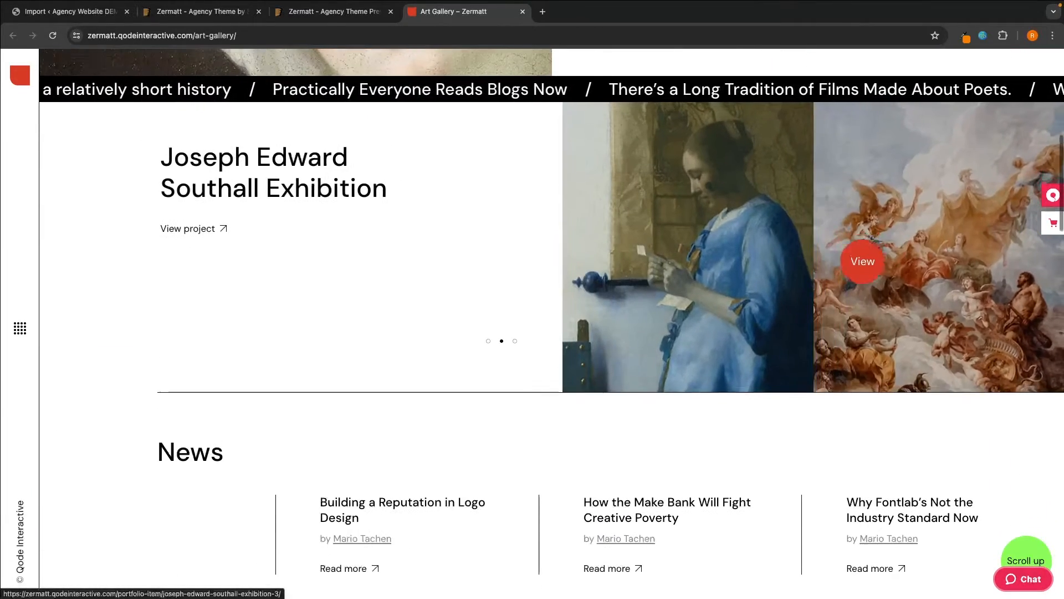
{"action": "scroll", "coordinate": [862, 261], "scroll_direction": "down", "scroll_amount": 4}
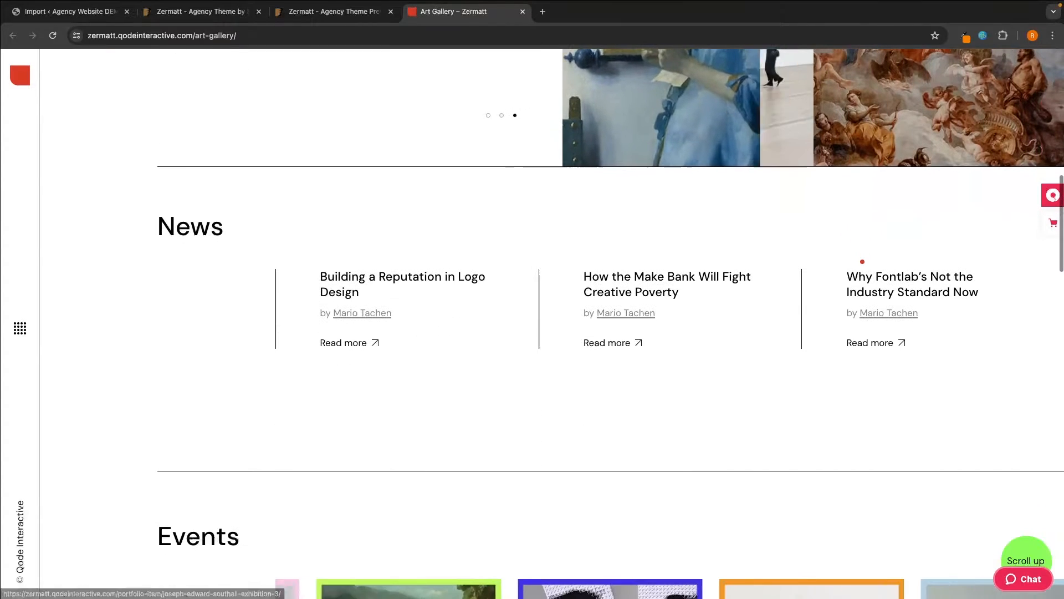
{"action": "scroll", "coordinate": [564, 364], "scroll_direction": "down", "scroll_amount": 1}
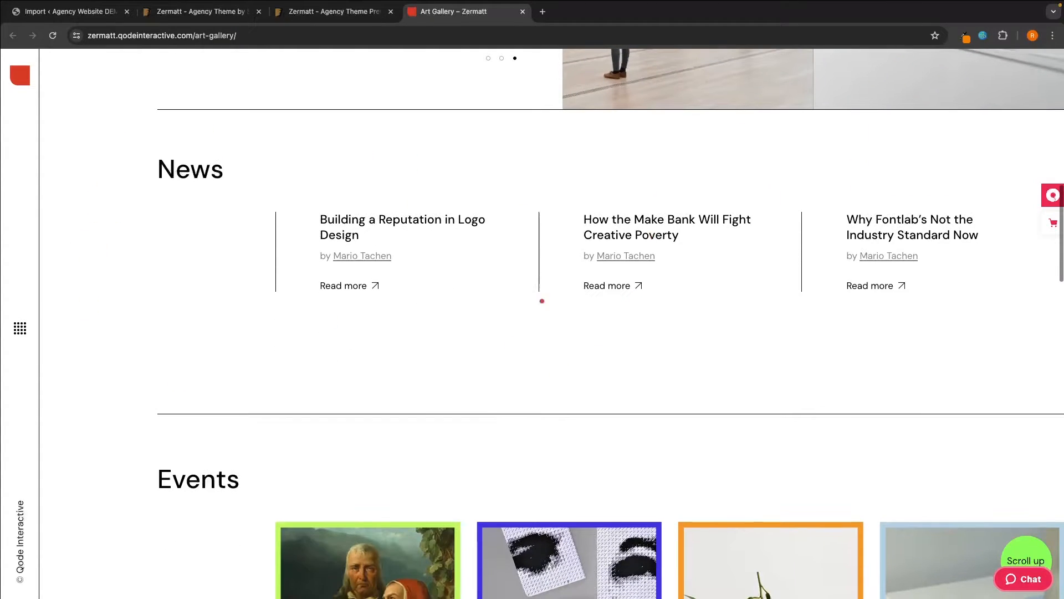
{"action": "scroll", "coordinate": [497, 281], "scroll_direction": "down", "scroll_amount": 5}
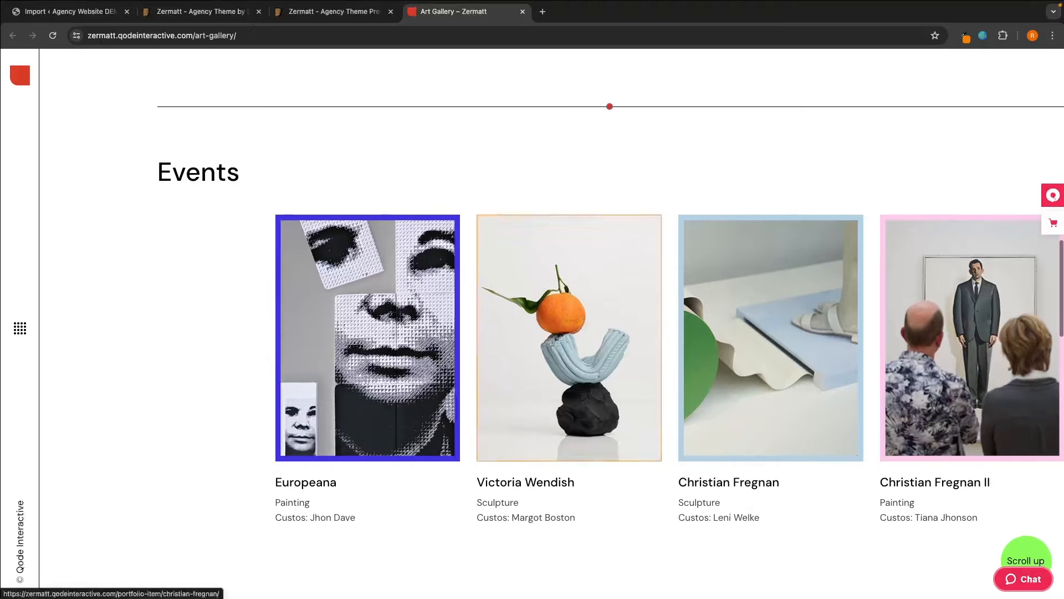
{"action": "scroll", "coordinate": [344, 361], "scroll_direction": "down", "scroll_amount": 10}
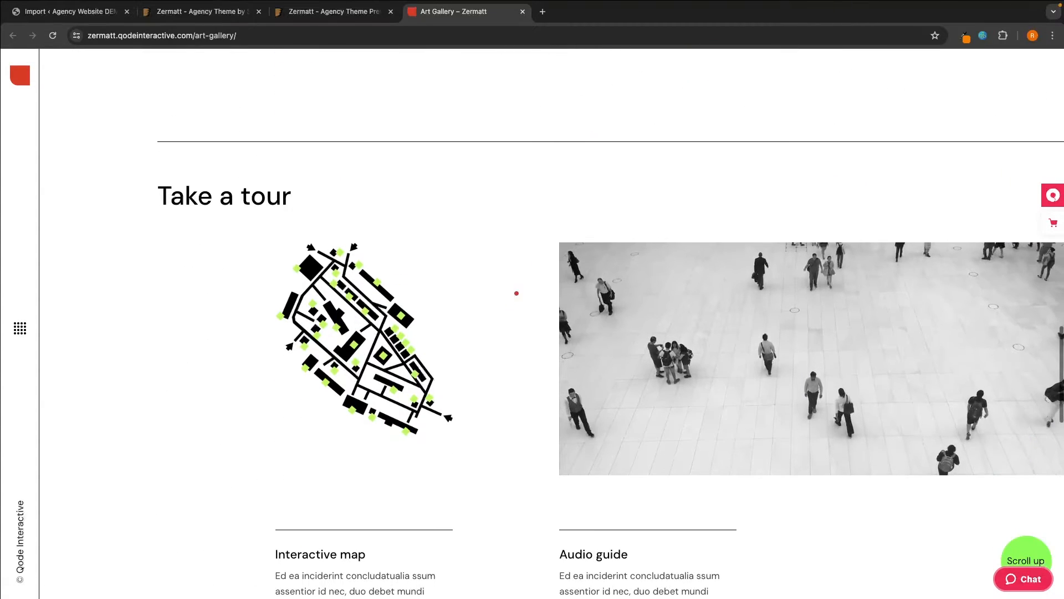
{"action": "scroll", "coordinate": [217, 216], "scroll_direction": "down", "scroll_amount": 8}
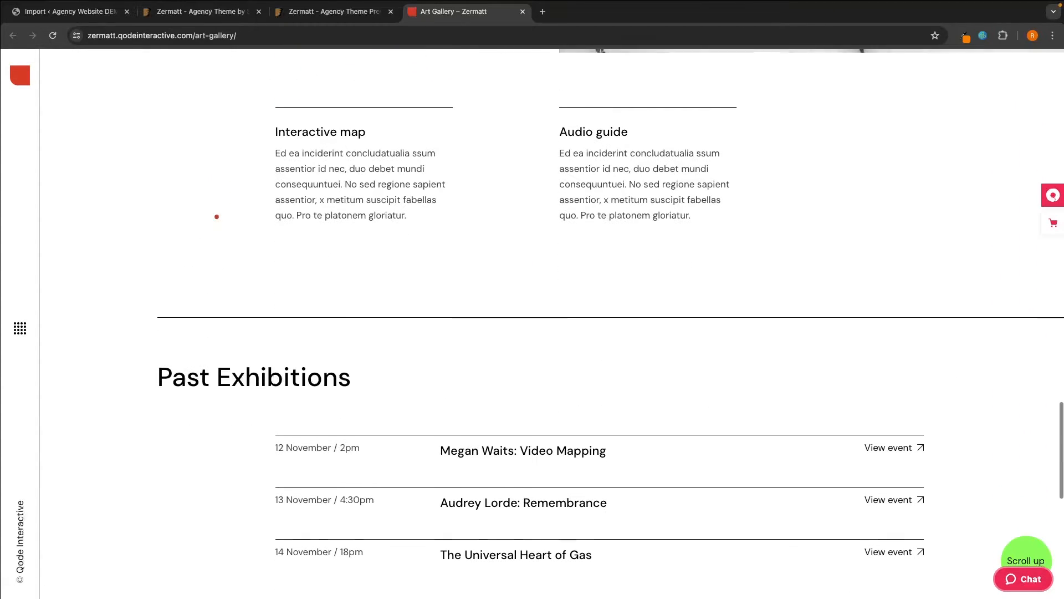
{"action": "scroll", "coordinate": [217, 216], "scroll_direction": "down", "scroll_amount": 5}
{"action": "scroll", "coordinate": [316, 139], "scroll_direction": "down", "scroll_amount": 5}
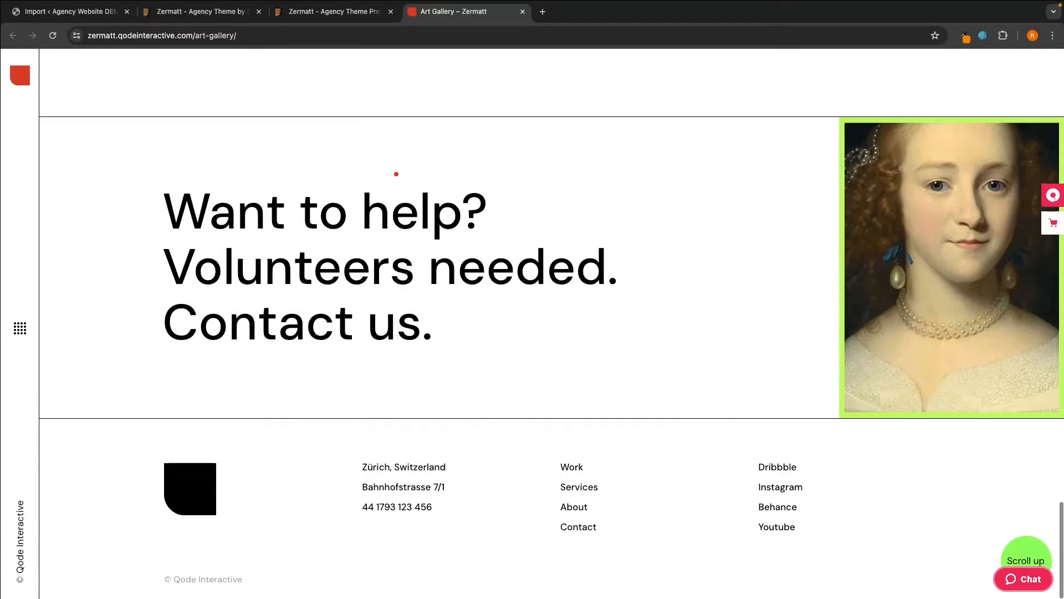
{"action": "left_click_drag", "start_coordinate": [444, 328], "coordinate": [125, 176]}
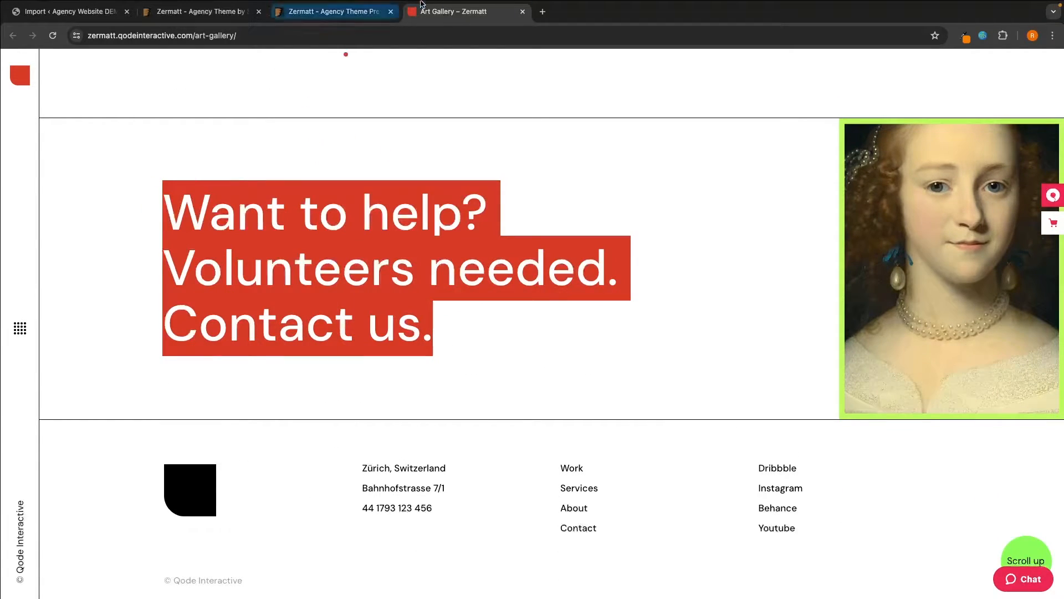
{"action": "left_click", "coordinate": [522, 11]}
- Open the Divided Portfolio demo, browse its project grid, and close the tab
{"action": "left_click", "coordinate": [386, 269]}
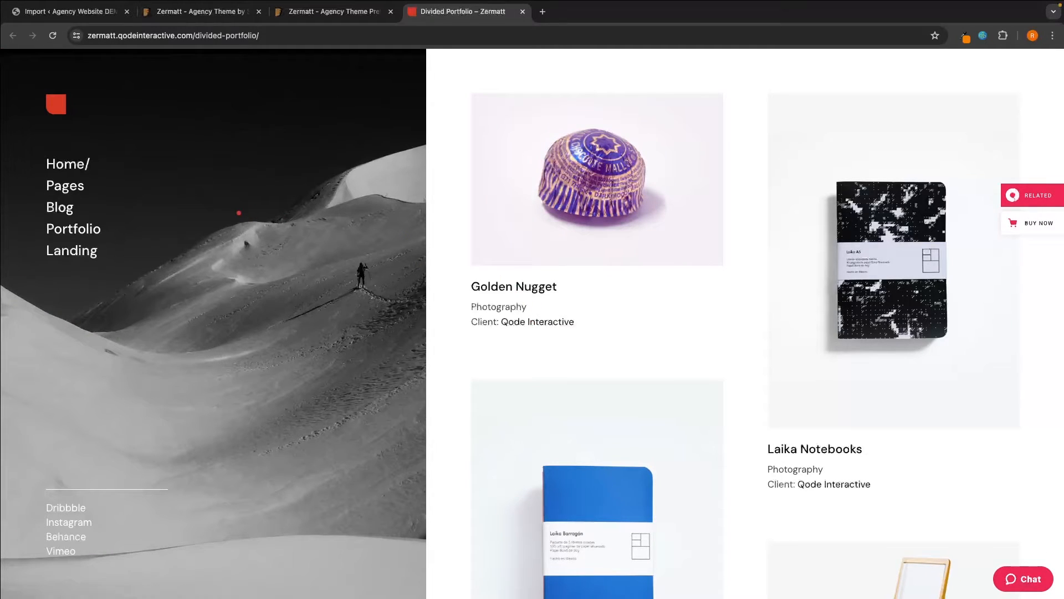
{"action": "scroll", "coordinate": [239, 213], "scroll_direction": "down", "scroll_amount": 2}
{"action": "scroll", "coordinate": [269, 197], "scroll_direction": "up", "scroll_amount": 2}
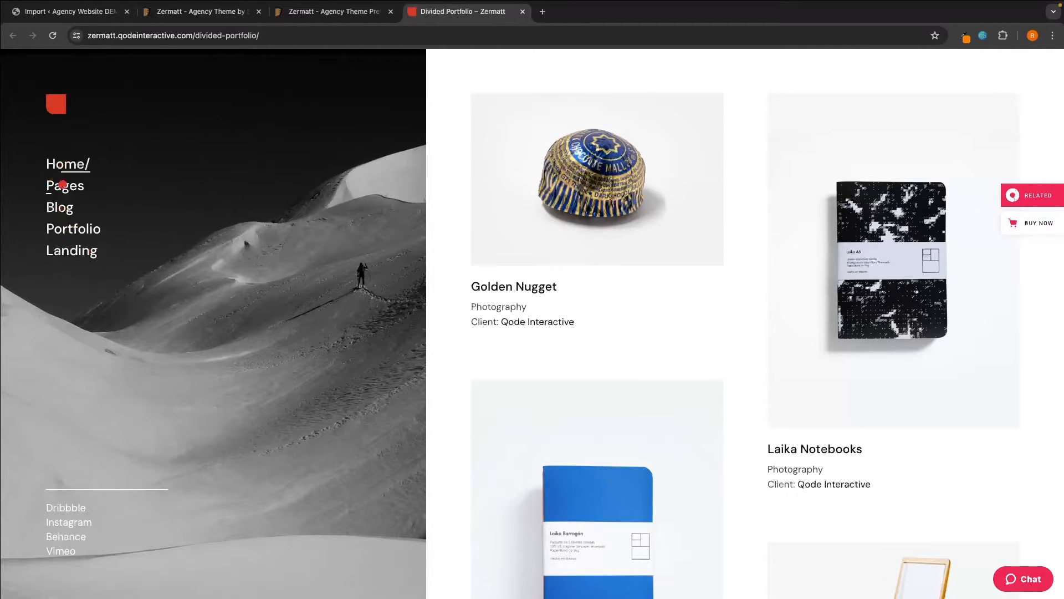
{"action": "scroll", "coordinate": [631, 228], "scroll_direction": "down", "scroll_amount": 15}
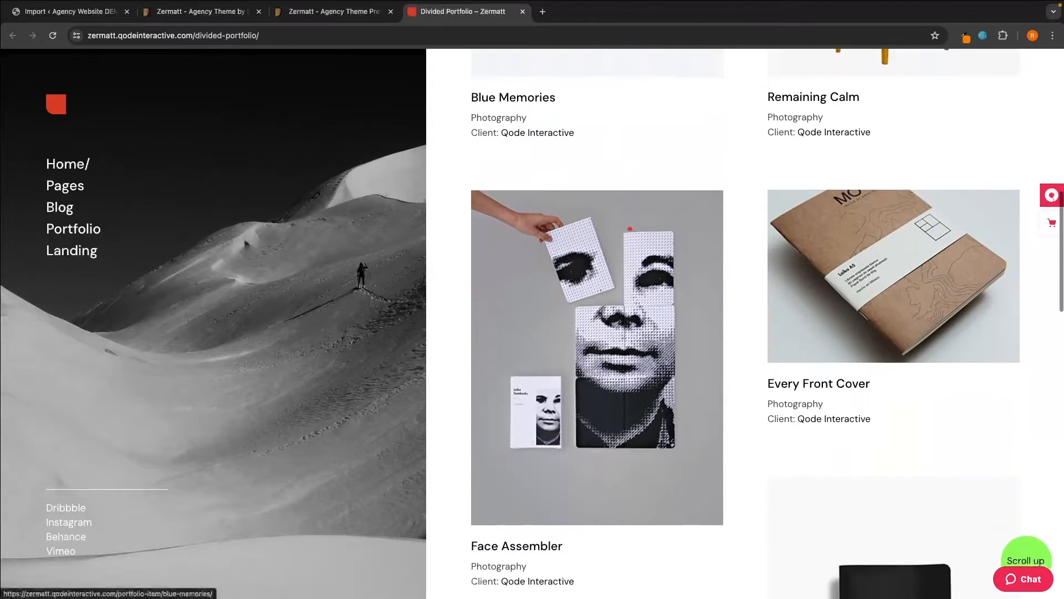
{"action": "scroll", "coordinate": [630, 228], "scroll_direction": "down", "scroll_amount": 2}
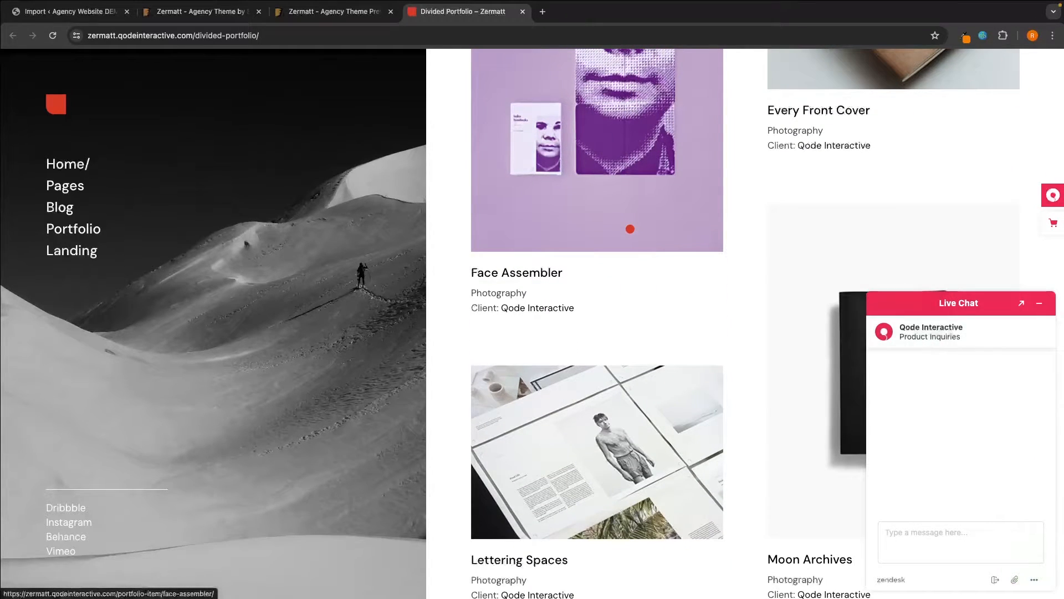
{"action": "scroll", "coordinate": [630, 228], "scroll_direction": "up", "scroll_amount": 15}
{"action": "scroll", "coordinate": [676, 287], "scroll_direction": "down", "scroll_amount": 20}
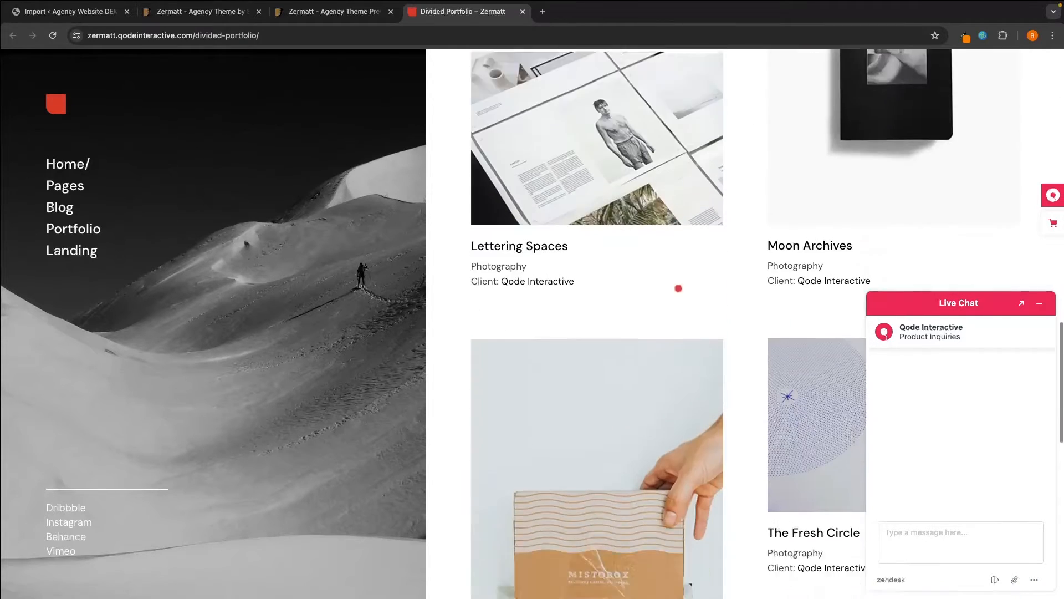
{"action": "scroll", "coordinate": [677, 287], "scroll_direction": "up", "scroll_amount": 10}
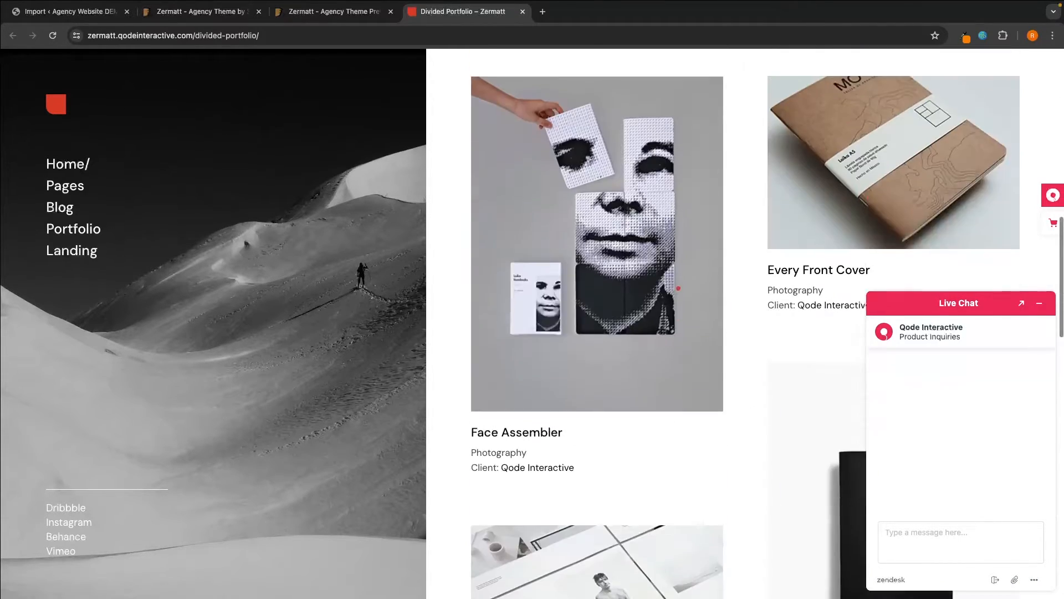
{"action": "key", "text": "super+w"}
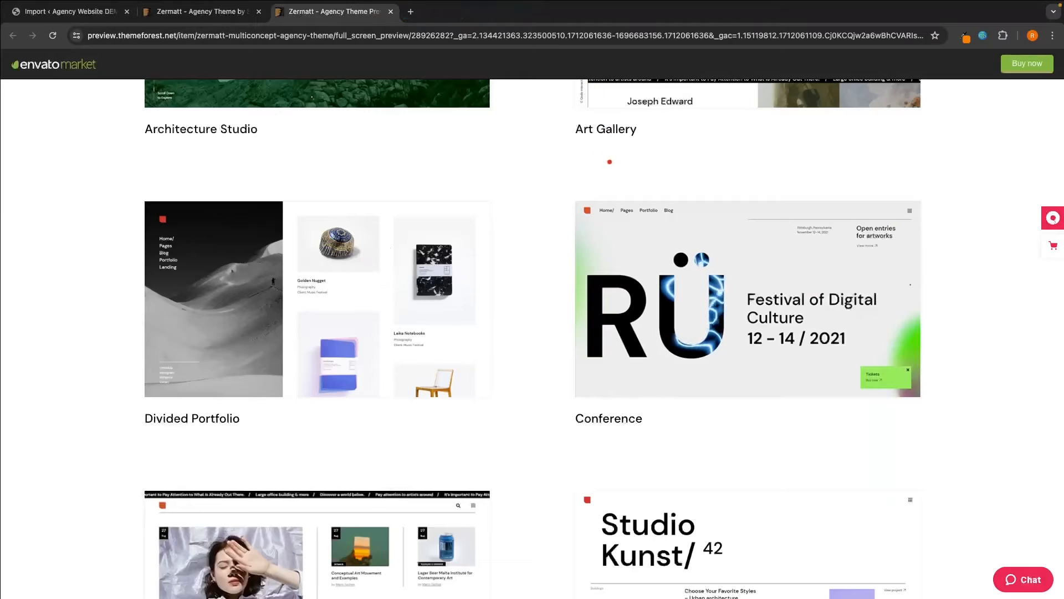
- Open the Conference demo and scroll through its upper sections
{"action": "left_click", "coordinate": [664, 313]}
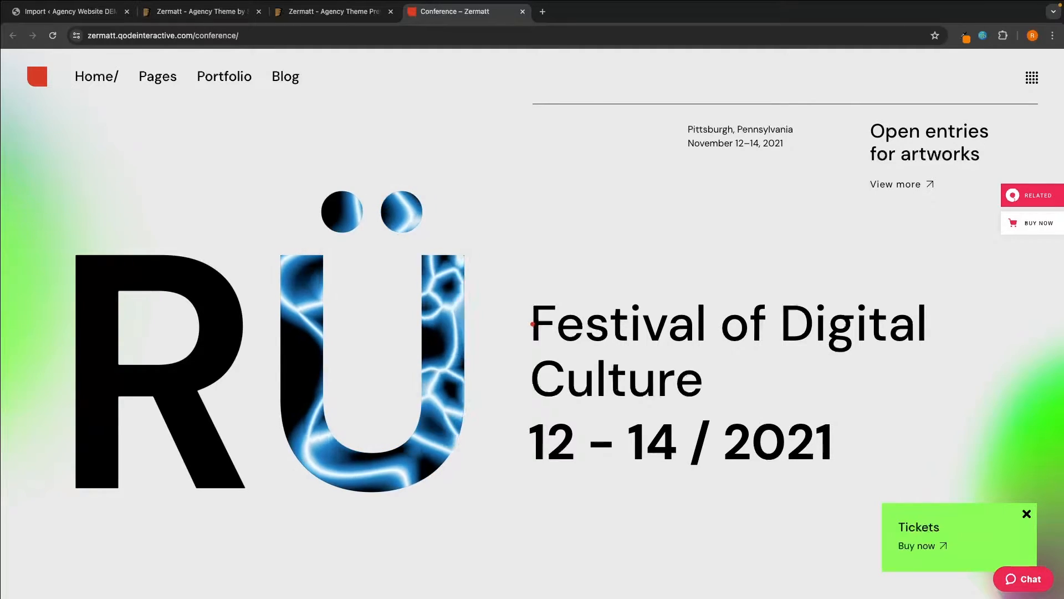
{"action": "scroll", "coordinate": [533, 324], "scroll_direction": "down", "scroll_amount": 1}
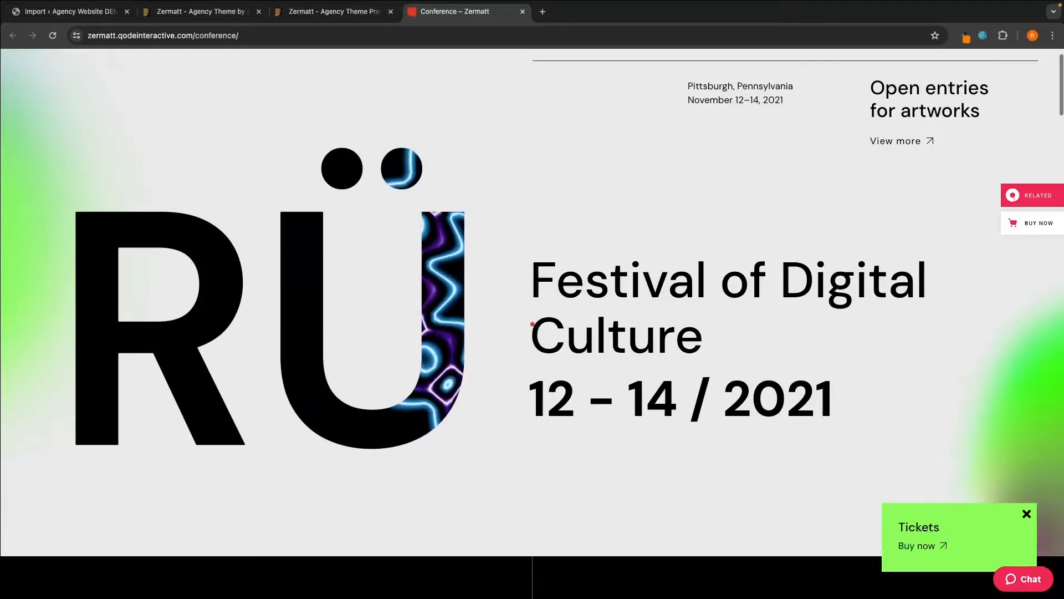
{"action": "scroll", "coordinate": [533, 324], "scroll_direction": "up", "scroll_amount": 1}
{"action": "scroll", "coordinate": [533, 324], "scroll_direction": "down", "scroll_amount": 1}
{"action": "scroll", "coordinate": [335, 323], "scroll_direction": "down", "scroll_amount": 2}
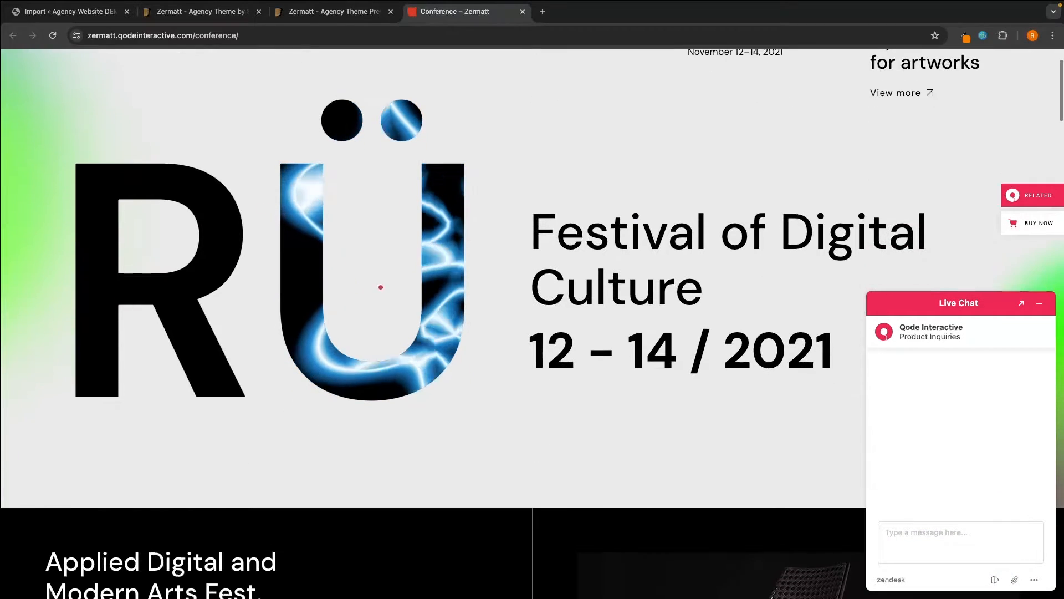
{"action": "scroll", "coordinate": [502, 221], "scroll_direction": "down", "scroll_amount": 1}
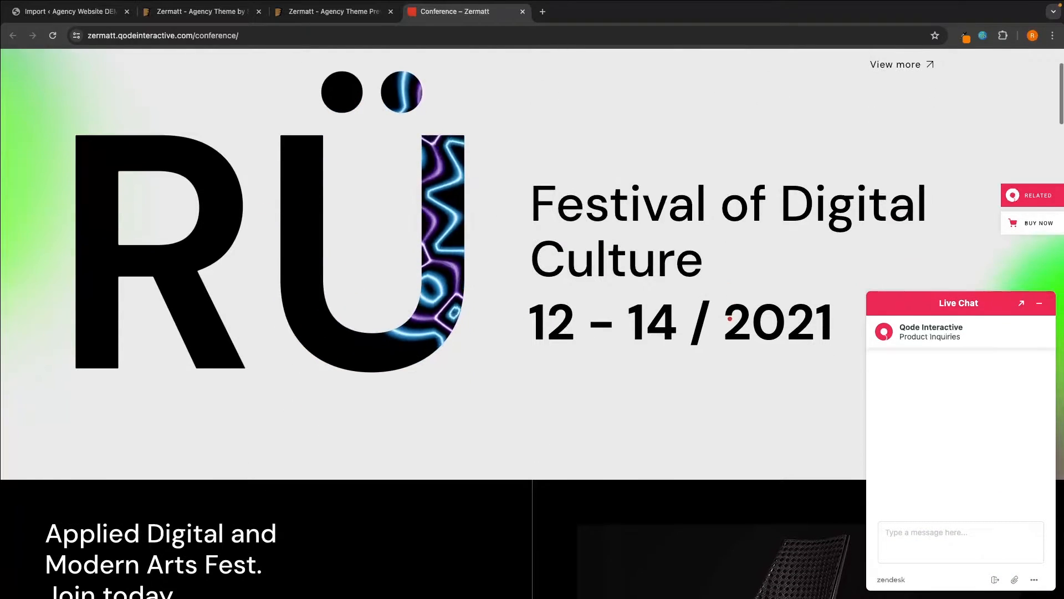
{"action": "scroll", "coordinate": [730, 316], "scroll_direction": "up", "scroll_amount": 1}
{"action": "scroll", "coordinate": [731, 317], "scroll_direction": "down", "scroll_amount": 6}
{"action": "scroll", "coordinate": [731, 319], "scroll_direction": "down", "scroll_amount": 5}
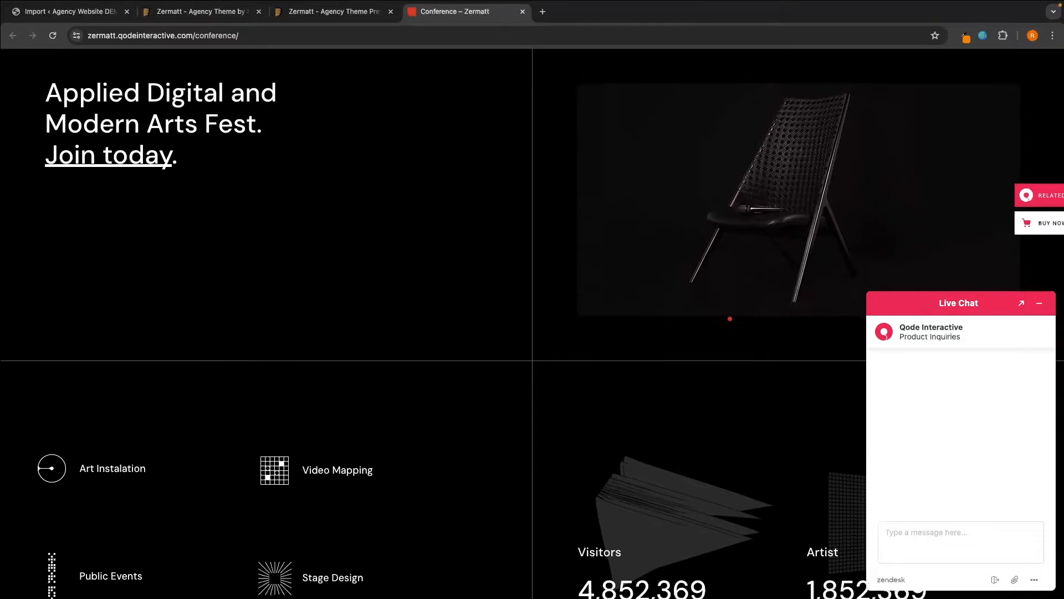
- Minimise Live Chat, scroll down to the Newsletter footer, and close the Conference demo
{"action": "left_click", "coordinate": [1042, 304]}
{"action": "scroll", "coordinate": [918, 270], "scroll_direction": "up", "scroll_amount": 3}
{"action": "scroll", "coordinate": [919, 270], "scroll_direction": "down", "scroll_amount": 2}
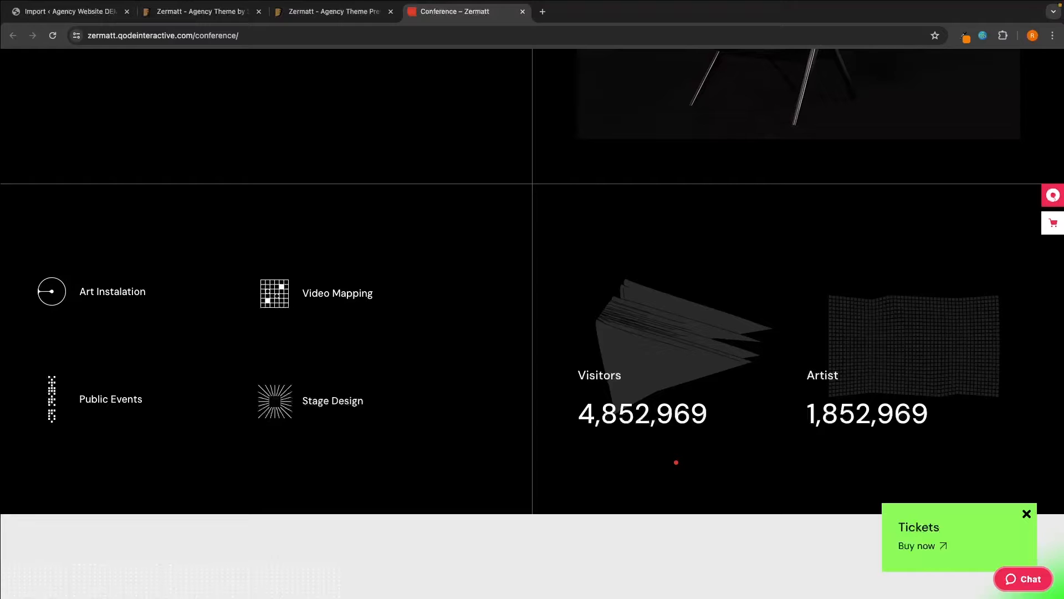
{"action": "scroll", "coordinate": [676, 462], "scroll_direction": "down", "scroll_amount": 10}
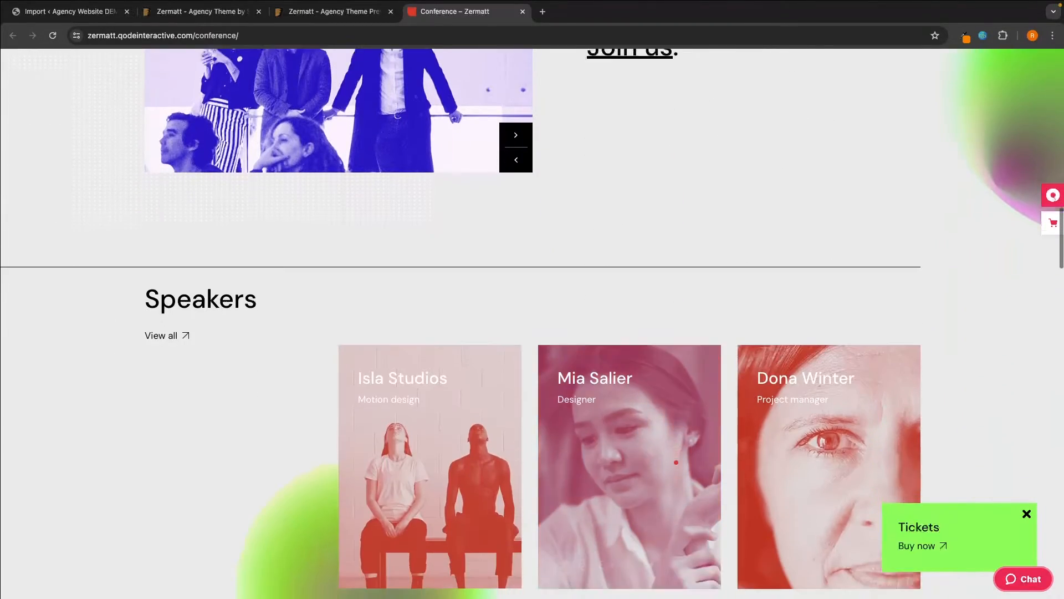
{"action": "scroll", "coordinate": [676, 462], "scroll_direction": "down", "scroll_amount": 10}
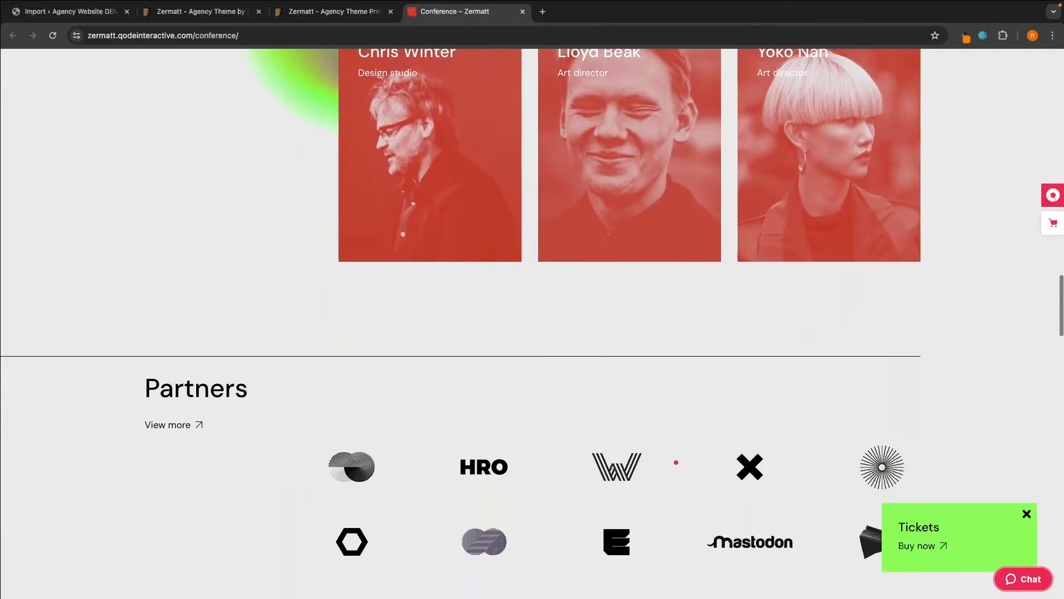
{"action": "scroll", "coordinate": [676, 461], "scroll_direction": "down", "scroll_amount": 14}
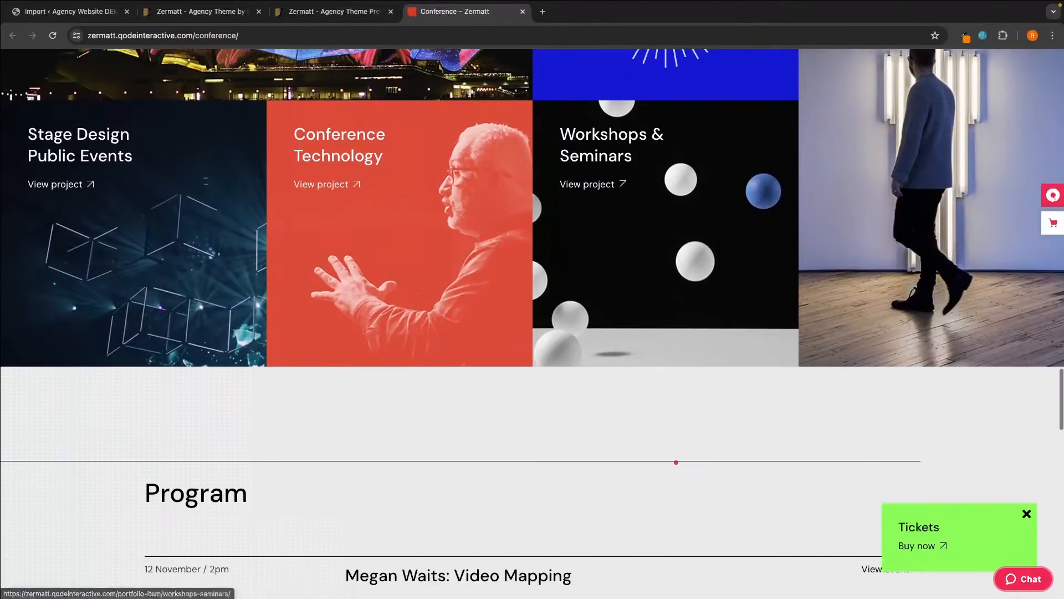
{"action": "scroll", "coordinate": [676, 461], "scroll_direction": "down", "scroll_amount": 20}
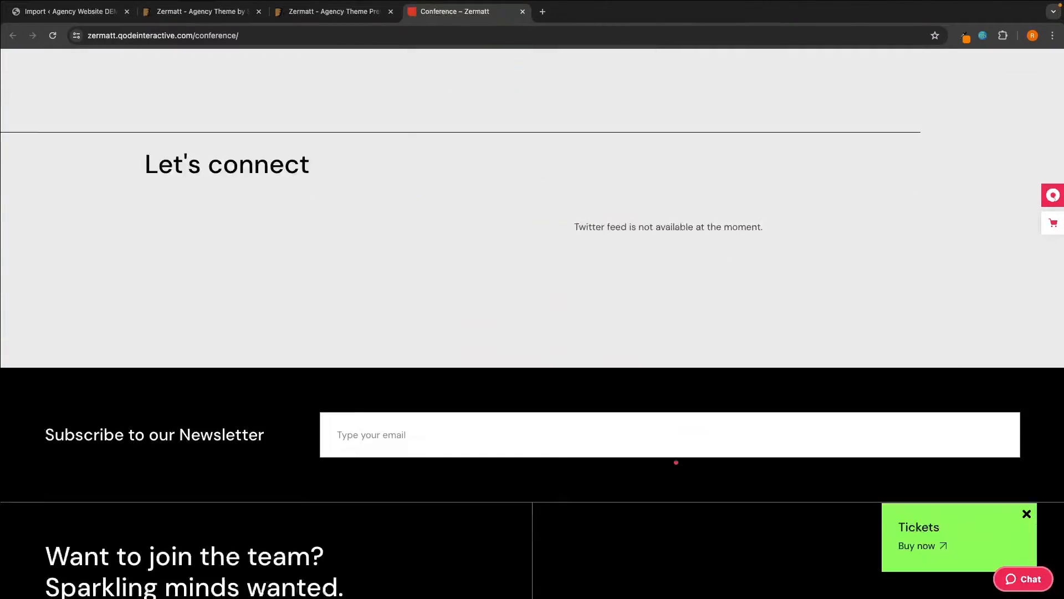
{"action": "scroll", "coordinate": [675, 462], "scroll_direction": "down", "scroll_amount": 2}
{"action": "left_click", "coordinate": [524, 12]}
{"action": "scroll", "coordinate": [432, 334], "scroll_direction": "down", "scroll_amount": 5}
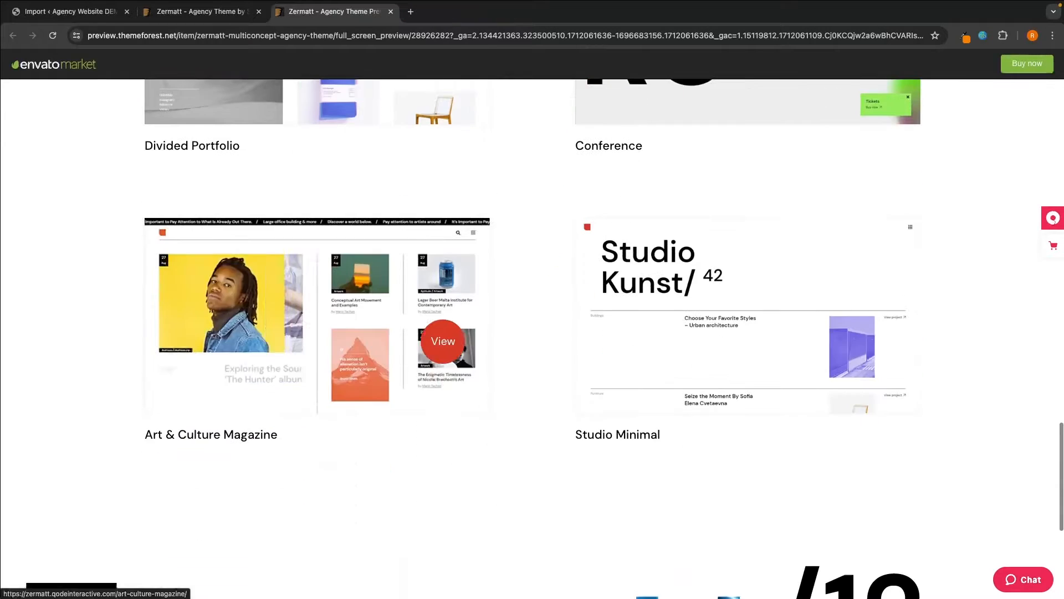
{"action": "left_click", "coordinate": [433, 335]}
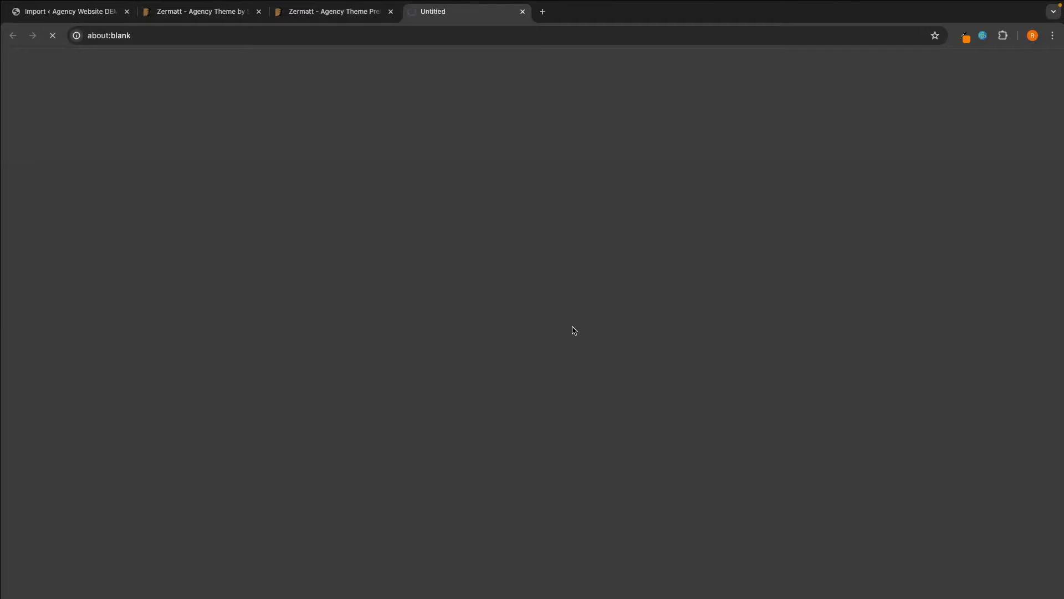
{"action": "scroll", "coordinate": [713, 360], "scroll_direction": "down", "scroll_amount": 3}
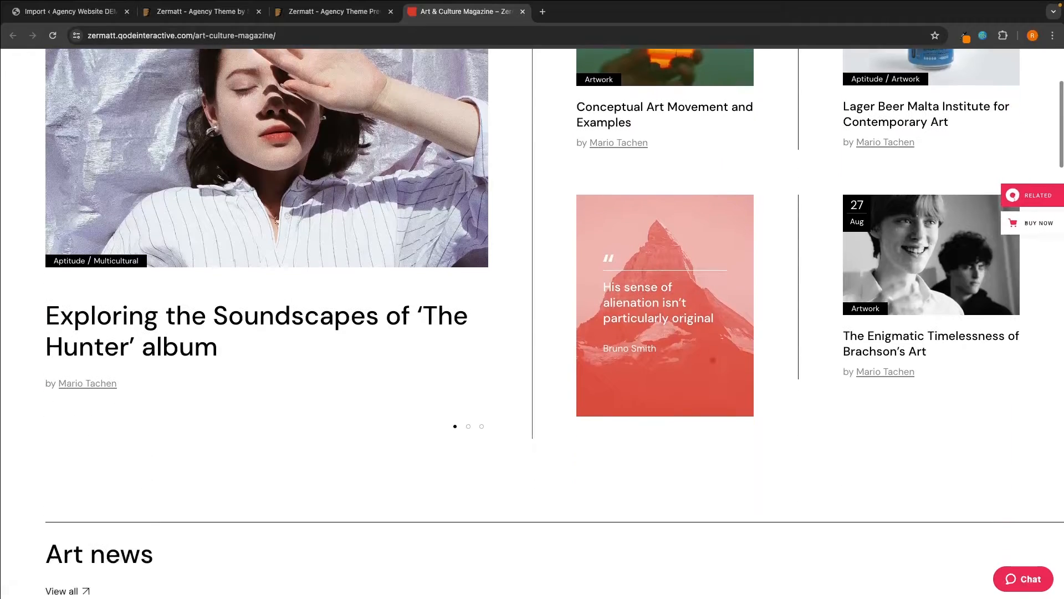
{"action": "scroll", "coordinate": [713, 361], "scroll_direction": "down", "scroll_amount": 14}
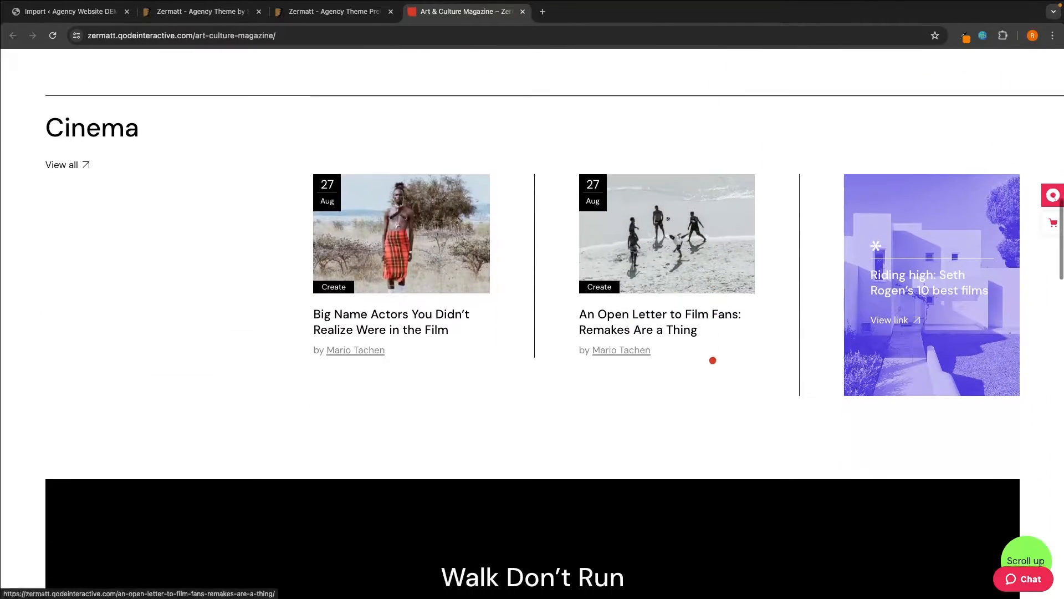
{"action": "scroll", "coordinate": [713, 360], "scroll_direction": "down", "scroll_amount": 18}
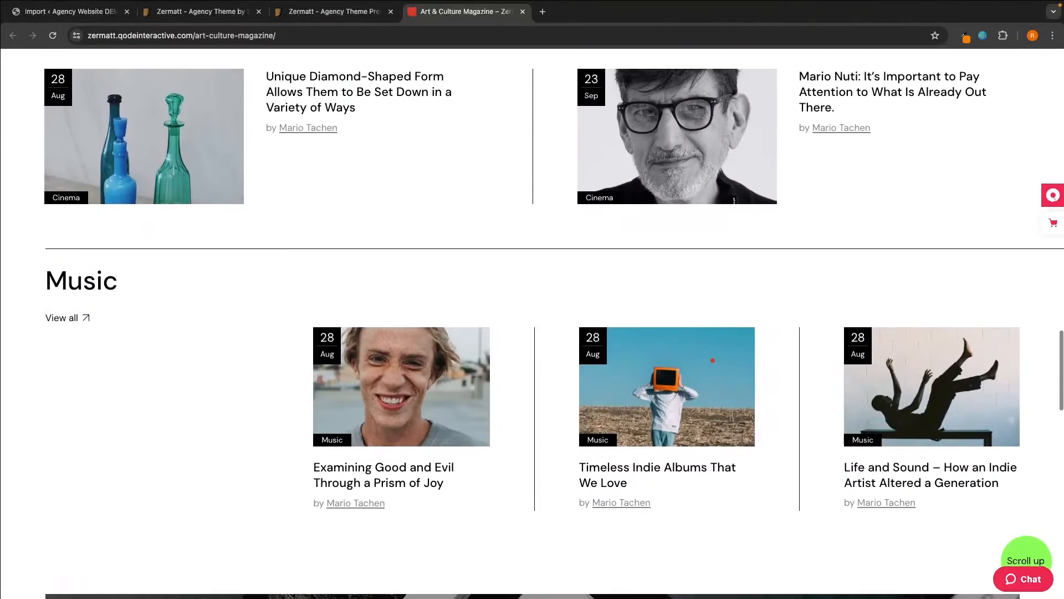
{"action": "scroll", "coordinate": [713, 361], "scroll_direction": "down", "scroll_amount": 20}
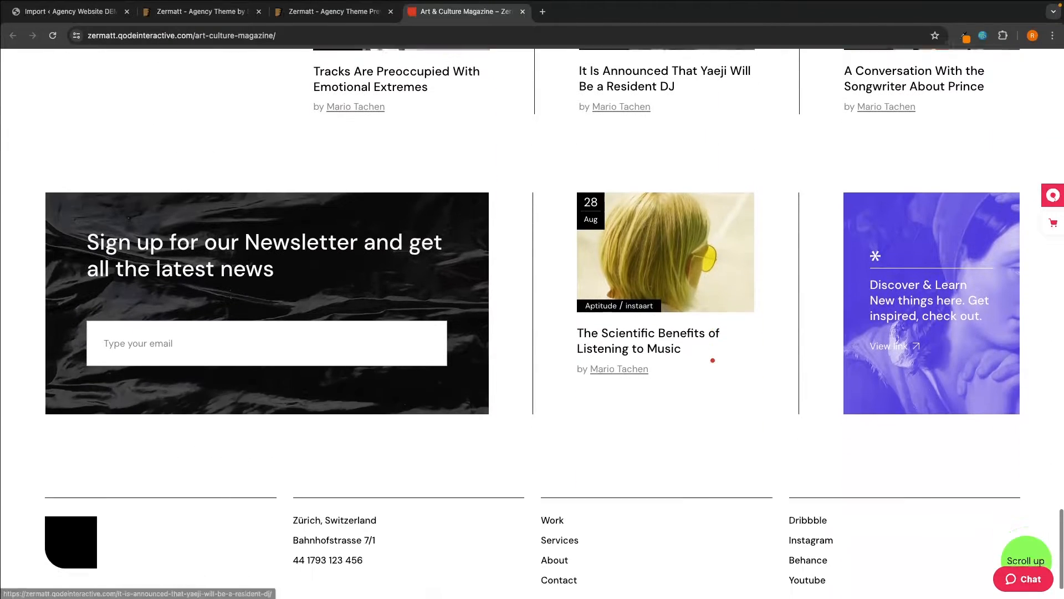
{"action": "scroll", "coordinate": [713, 361], "scroll_direction": "down", "scroll_amount": 2}
{"action": "left_click", "coordinate": [523, 12]}
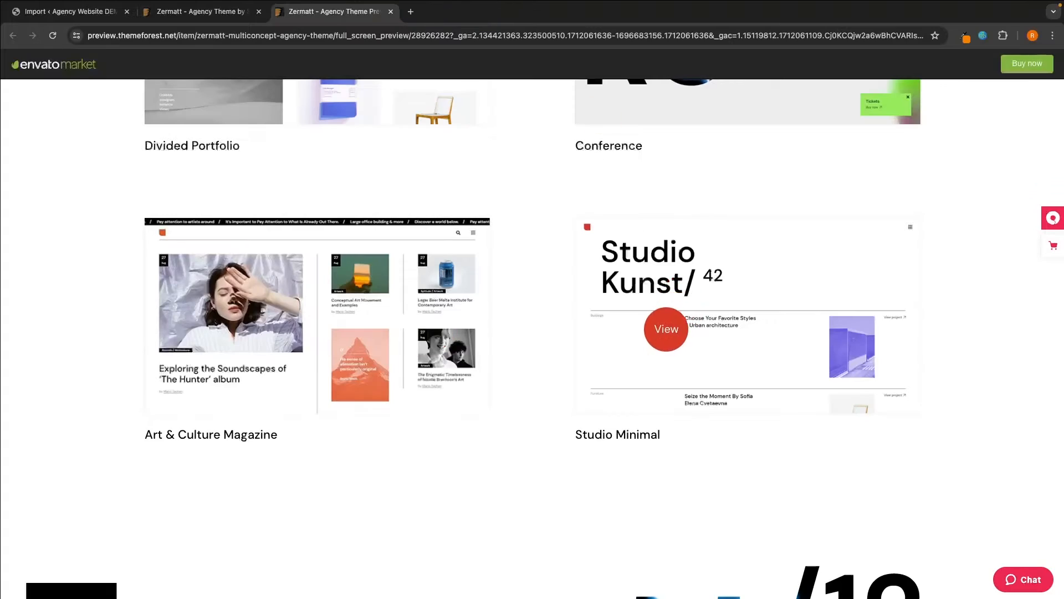
{"action": "left_click", "coordinate": [700, 345]}
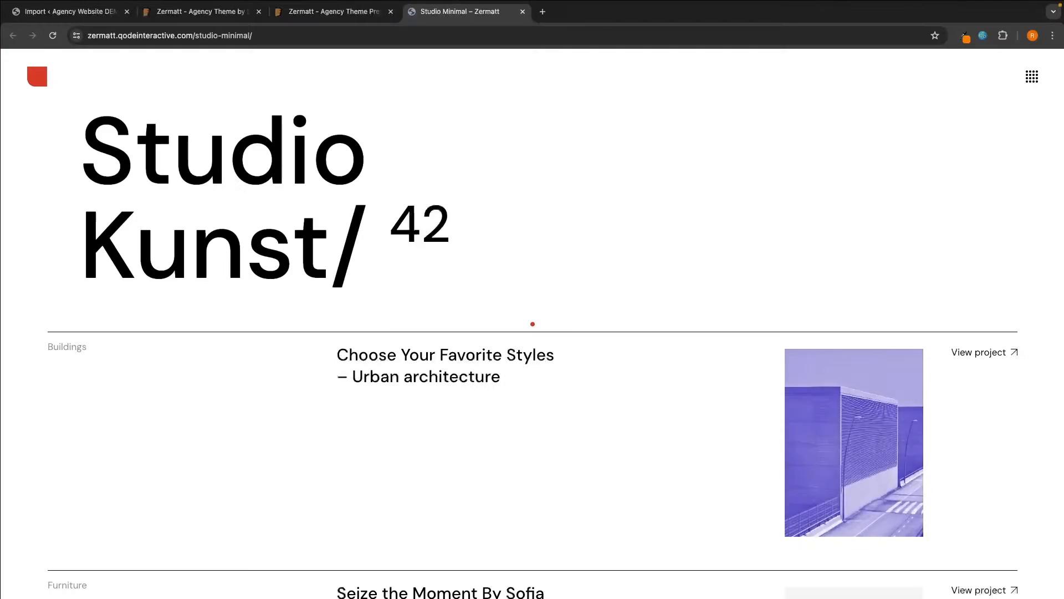
{"action": "scroll", "coordinate": [532, 322], "scroll_direction": "down", "scroll_amount": 9}
{"action": "scroll", "coordinate": [532, 324], "scroll_direction": "down", "scroll_amount": 12}
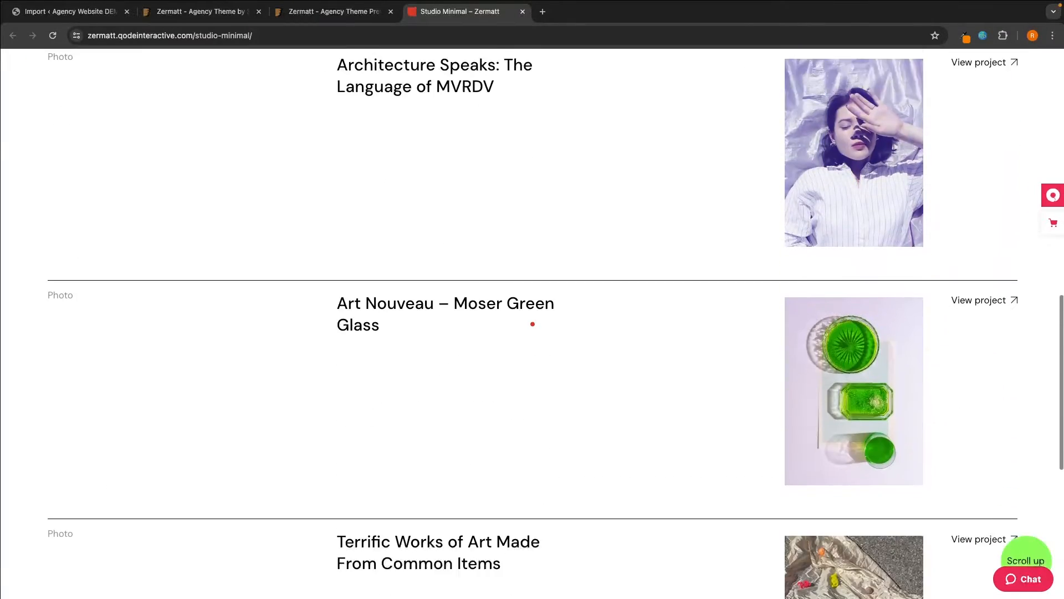
{"action": "scroll", "coordinate": [533, 324], "scroll_direction": "up", "scroll_amount": 20}
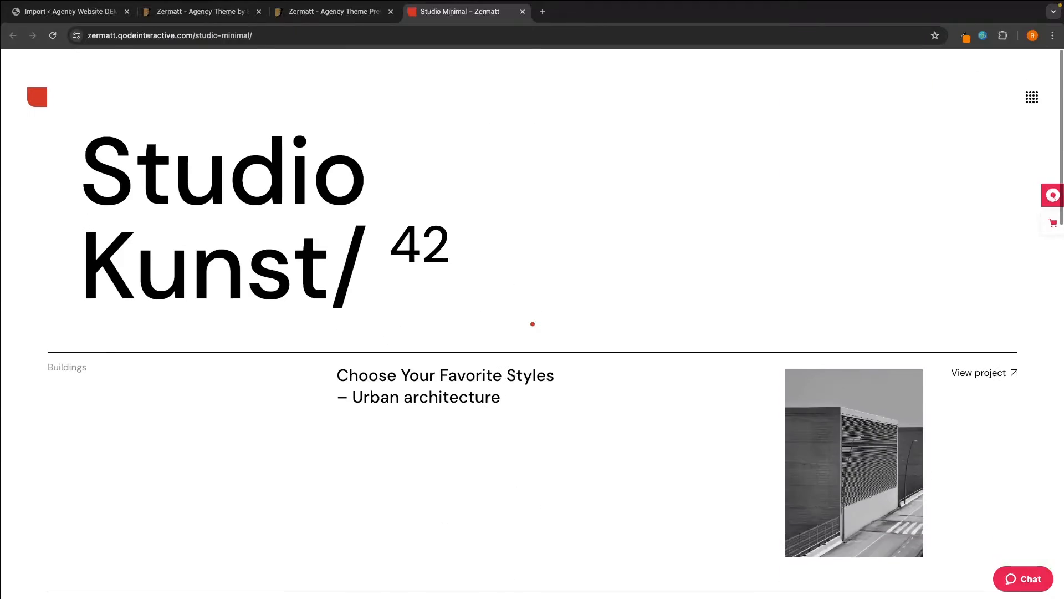
{"action": "left_click", "coordinate": [522, 12]}
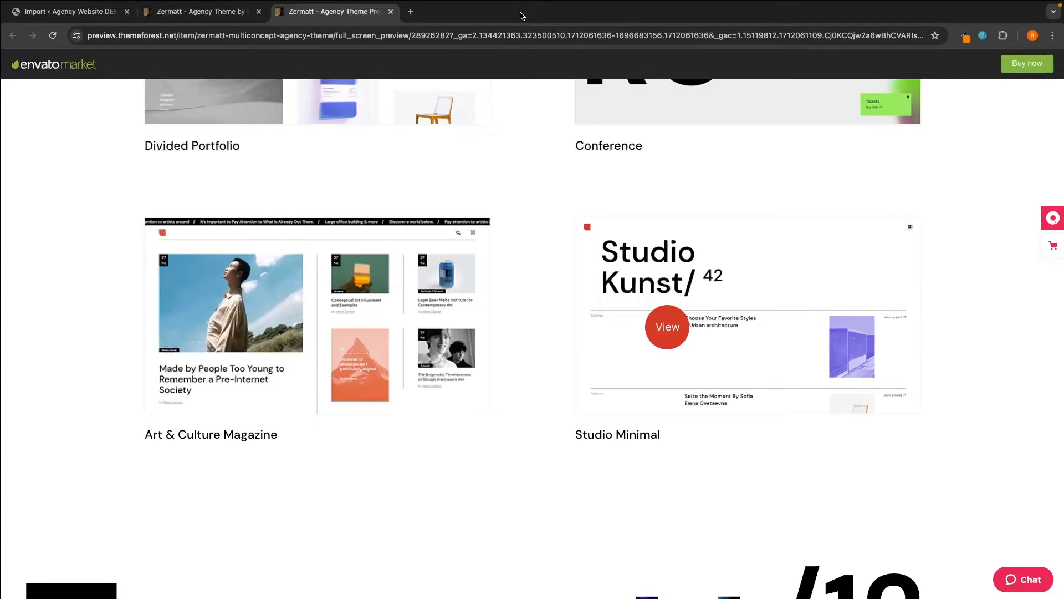
- Scroll up and down the Zermatt demo grid to review the available demo designs
{"action": "scroll", "coordinate": [398, 103], "scroll_direction": "up", "scroll_amount": 15}
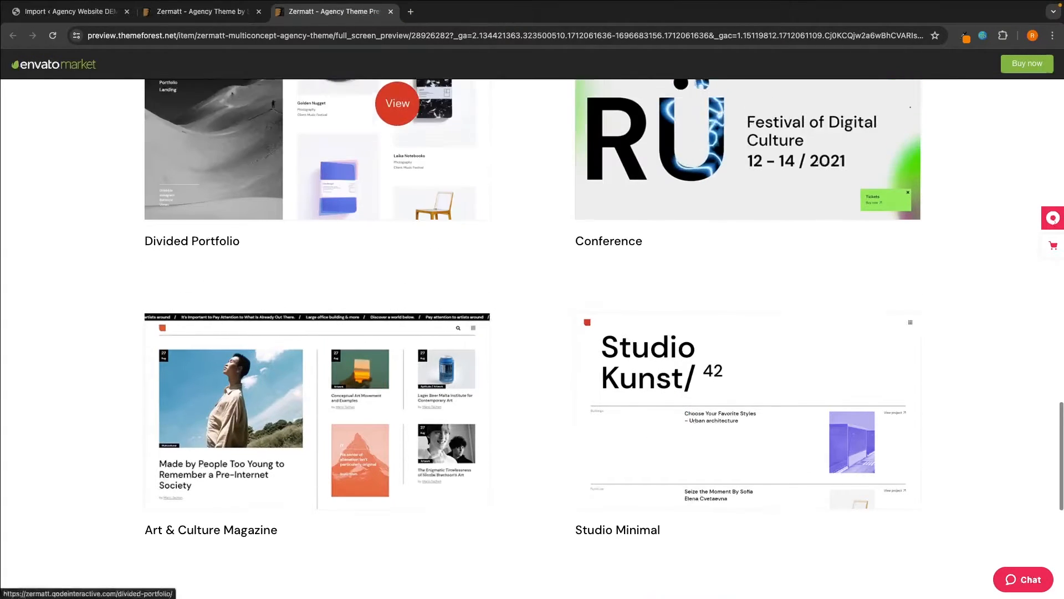
{"action": "scroll", "coordinate": [398, 104], "scroll_direction": "up", "scroll_amount": 3}
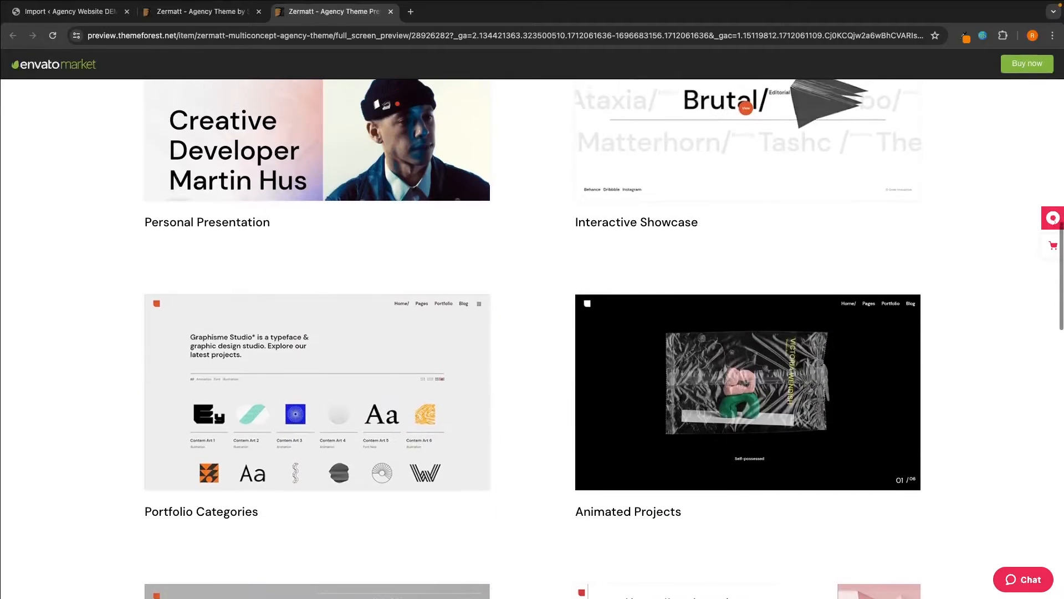
{"action": "scroll", "coordinate": [141, 222], "scroll_direction": "up", "scroll_amount": 4}
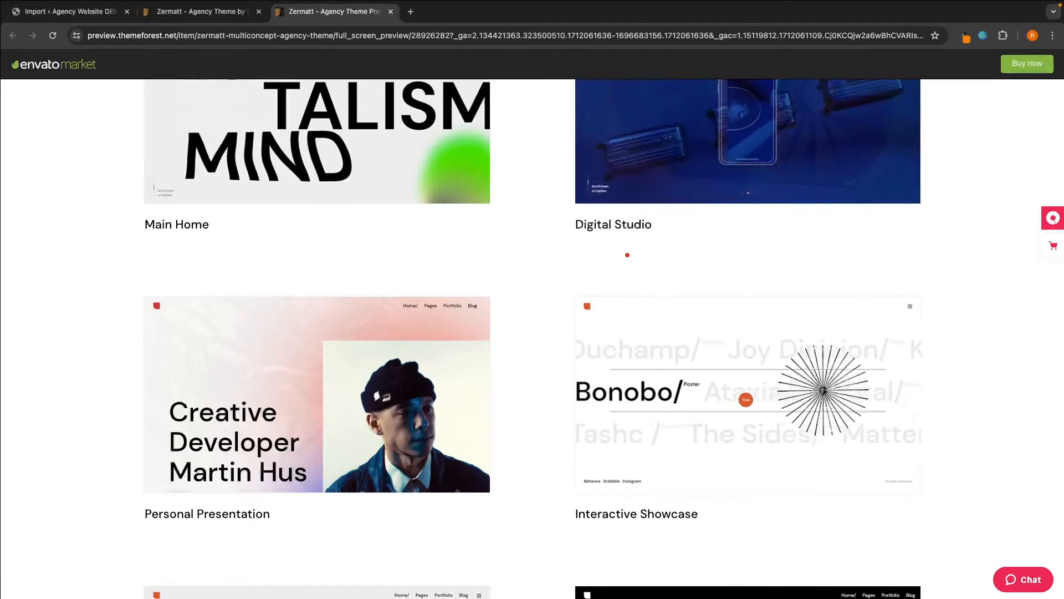
{"action": "scroll", "coordinate": [627, 255], "scroll_direction": "down", "scroll_amount": 3}
{"action": "scroll", "coordinate": [627, 255], "scroll_direction": "down", "scroll_amount": 3}
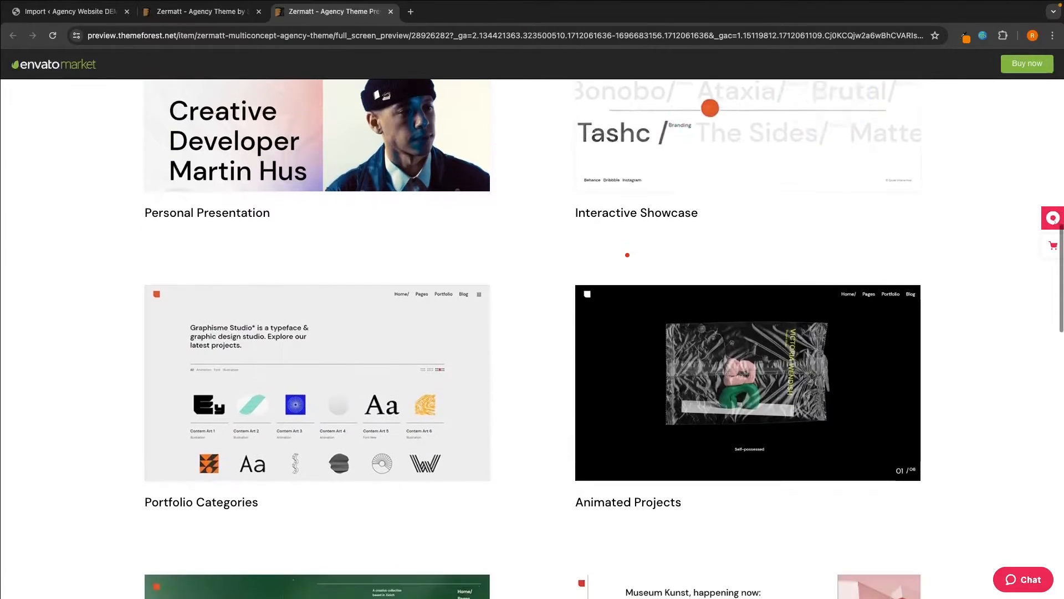
{"action": "scroll", "coordinate": [627, 255], "scroll_direction": "down", "scroll_amount": 2}
{"action": "scroll", "coordinate": [628, 255], "scroll_direction": "down", "scroll_amount": 8}
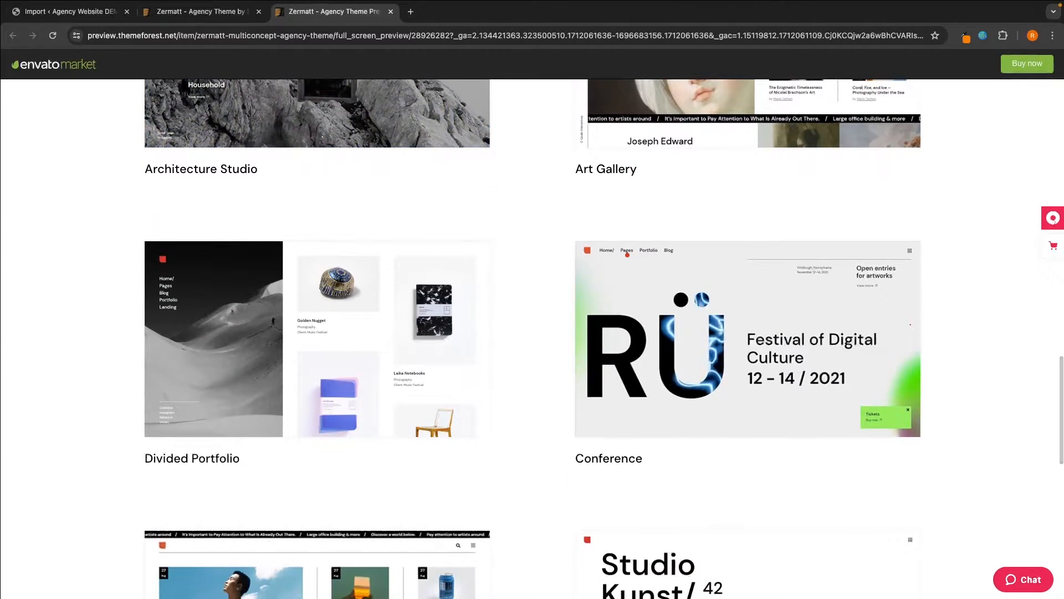
{"action": "scroll", "coordinate": [528, 272], "scroll_direction": "up", "scroll_amount": 20}
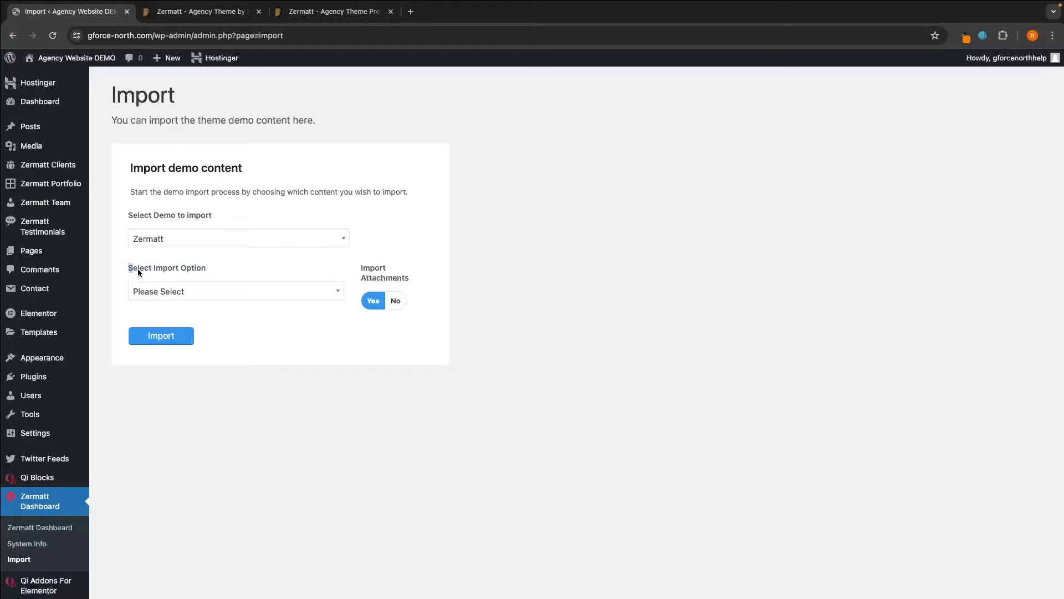
- Set the import option to Single Page
{"action": "left_click", "coordinate": [205, 273]}
{"action": "left_click", "coordinate": [169, 295]}
{"action": "scroll", "coordinate": [174, 330], "scroll_direction": "down", "scroll_amount": 1}
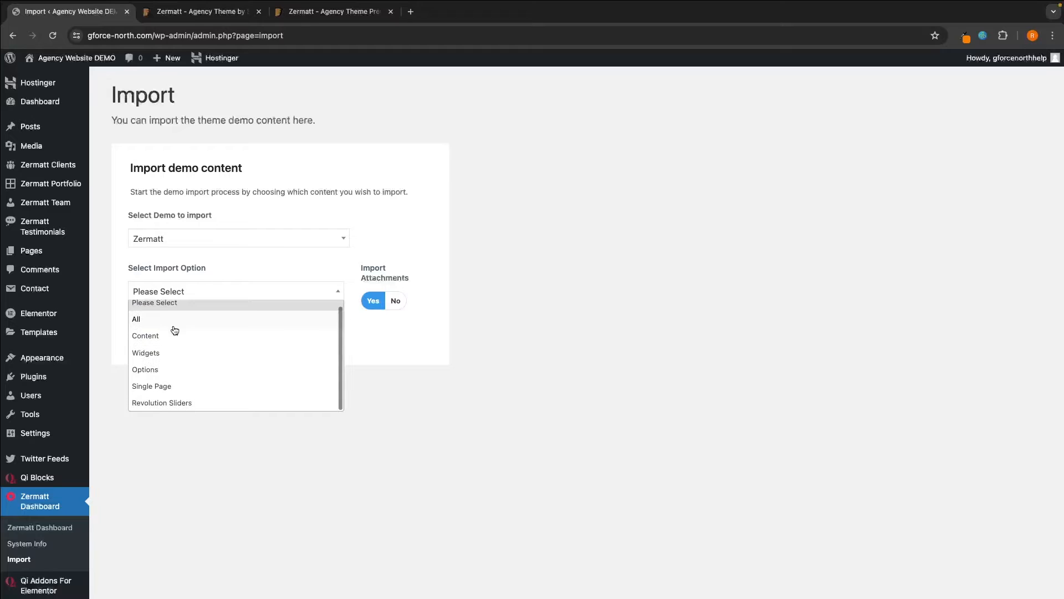
{"action": "left_click", "coordinate": [158, 388]}
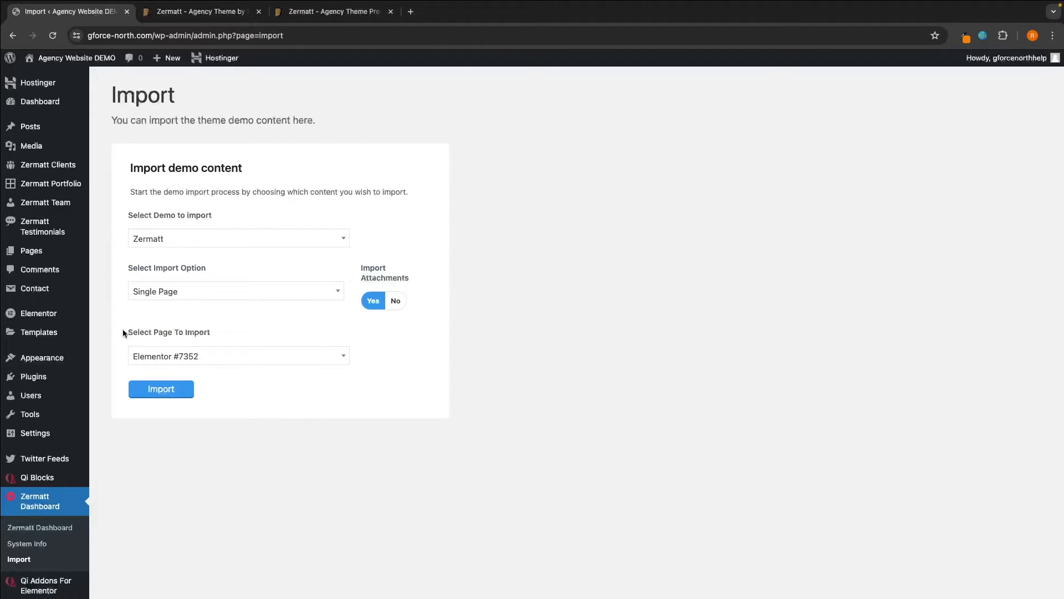
- Search the page-to-import list for 'main' while comparing against the Zermatt demo previews
{"action": "left_click", "coordinate": [214, 331]}
{"action": "left_click", "coordinate": [191, 355]}
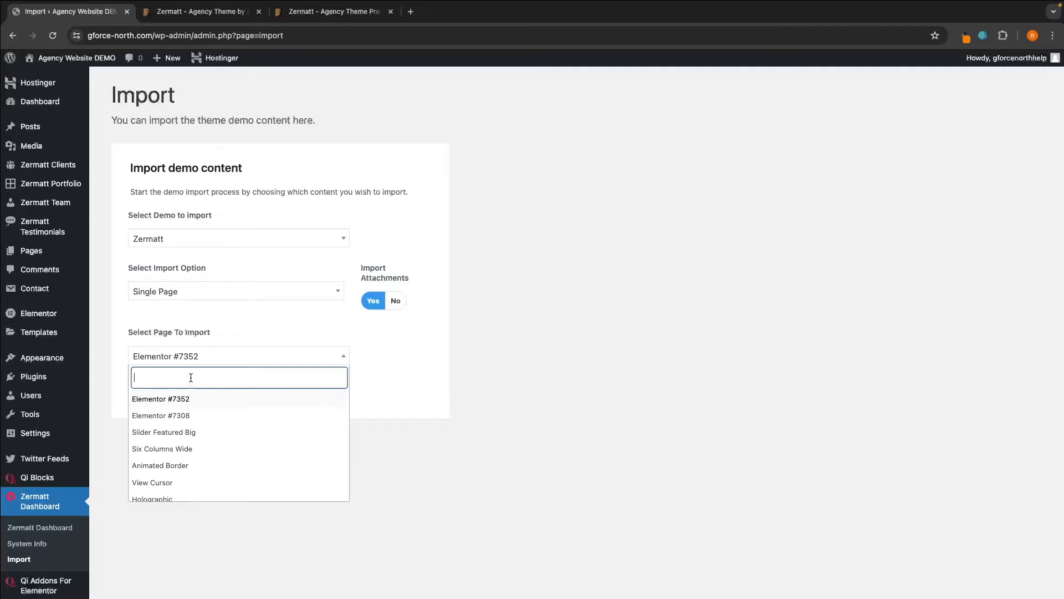
{"action": "left_click", "coordinate": [327, 12]}
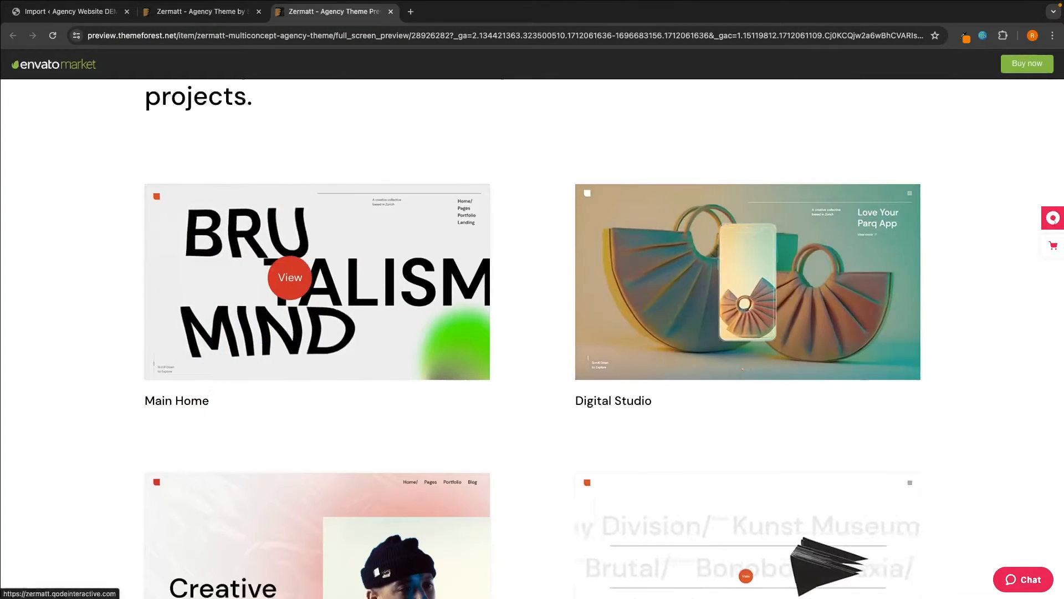
{"action": "left_click", "coordinate": [100, 14]}
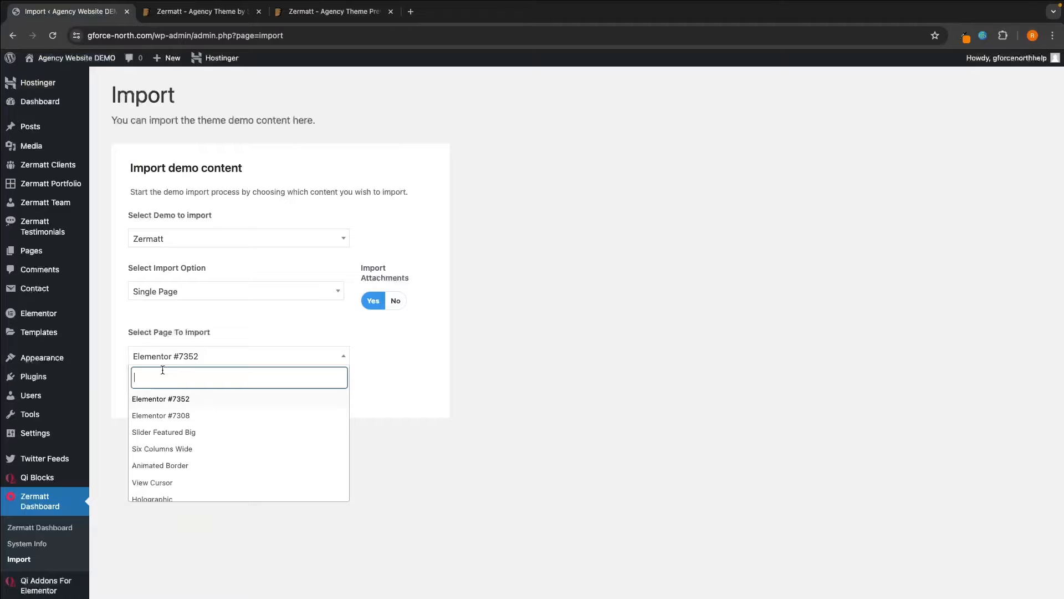
{"action": "type", "text": "main"}
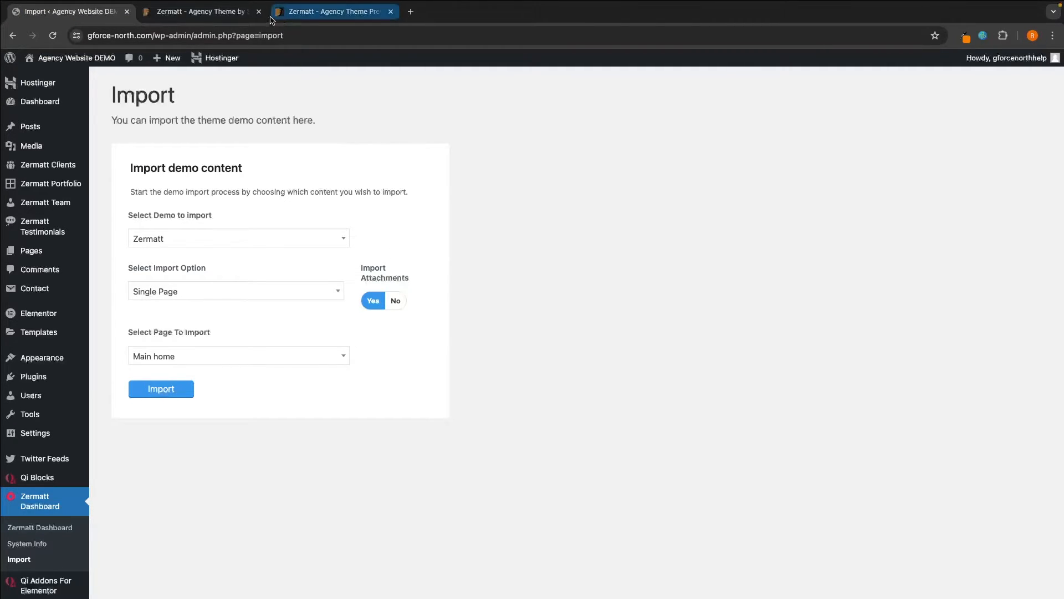
{"action": "left_click", "coordinate": [234, 15]}
{"action": "left_click", "coordinate": [311, 16]}
{"action": "scroll", "coordinate": [475, 366], "scroll_direction": "down", "scroll_amount": 2}
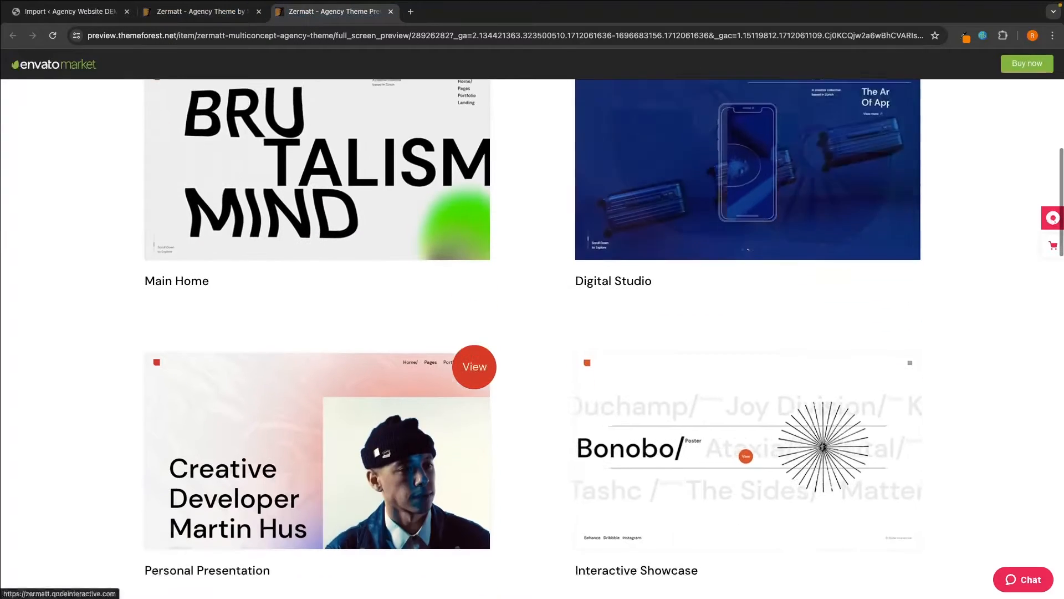
{"action": "scroll", "coordinate": [475, 366], "scroll_direction": "down", "scroll_amount": 15}
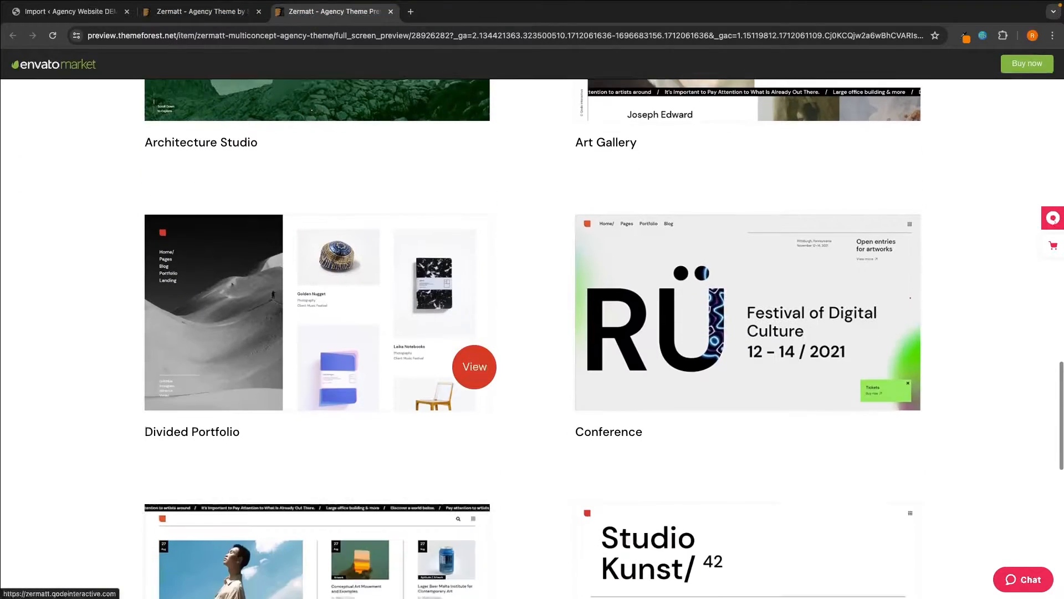
{"action": "scroll", "coordinate": [475, 366], "scroll_direction": "down", "scroll_amount": 2}
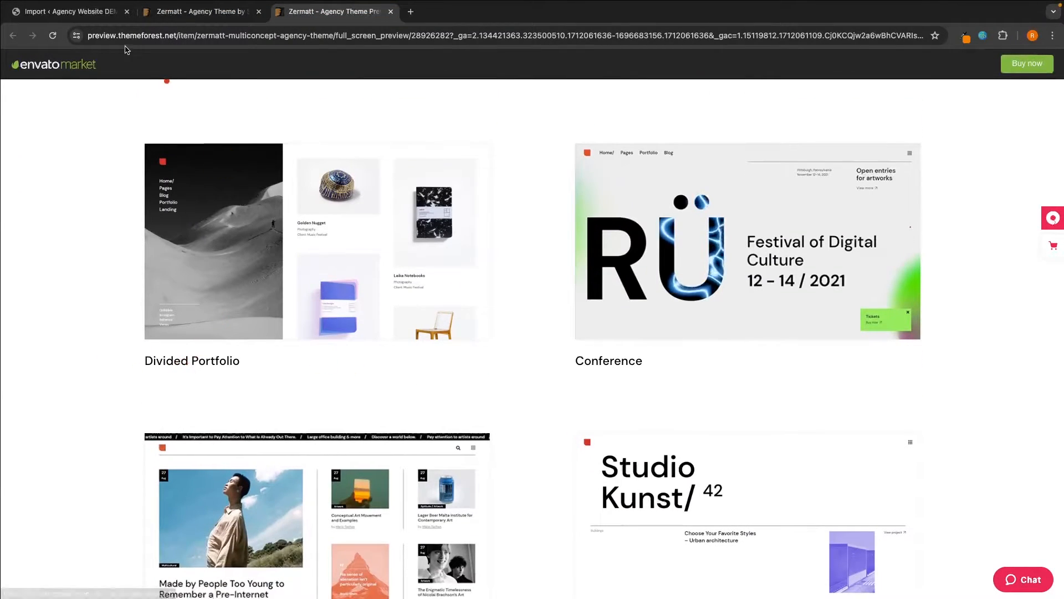
- Choose Main home as the page to import and start the import
{"action": "left_click", "coordinate": [100, 11]}
{"action": "left_click", "coordinate": [175, 357]}
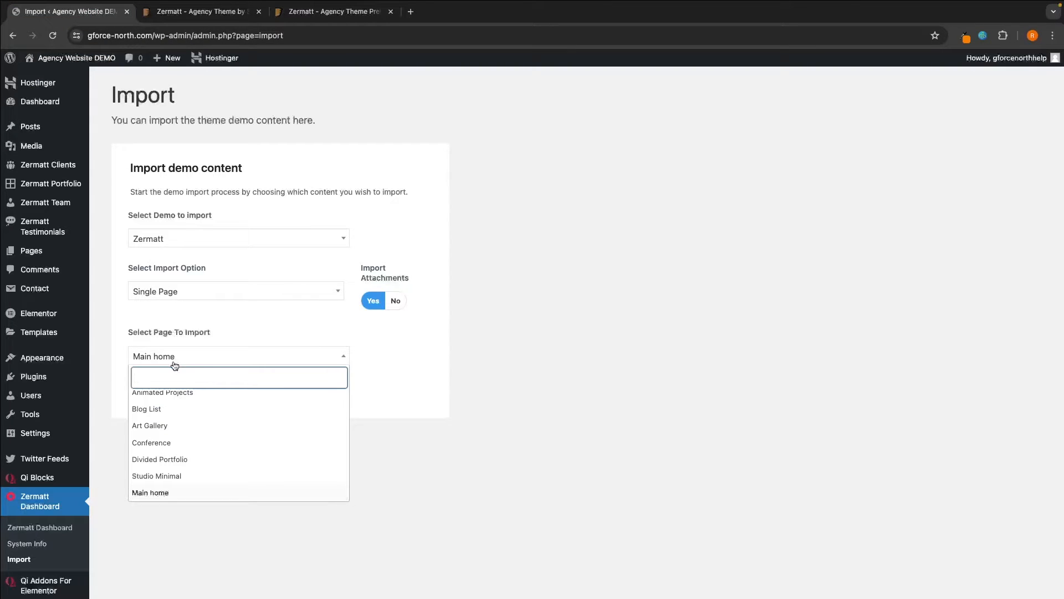
{"action": "type", "text": "di"}
{"action": "left_click", "coordinate": [172, 466]}
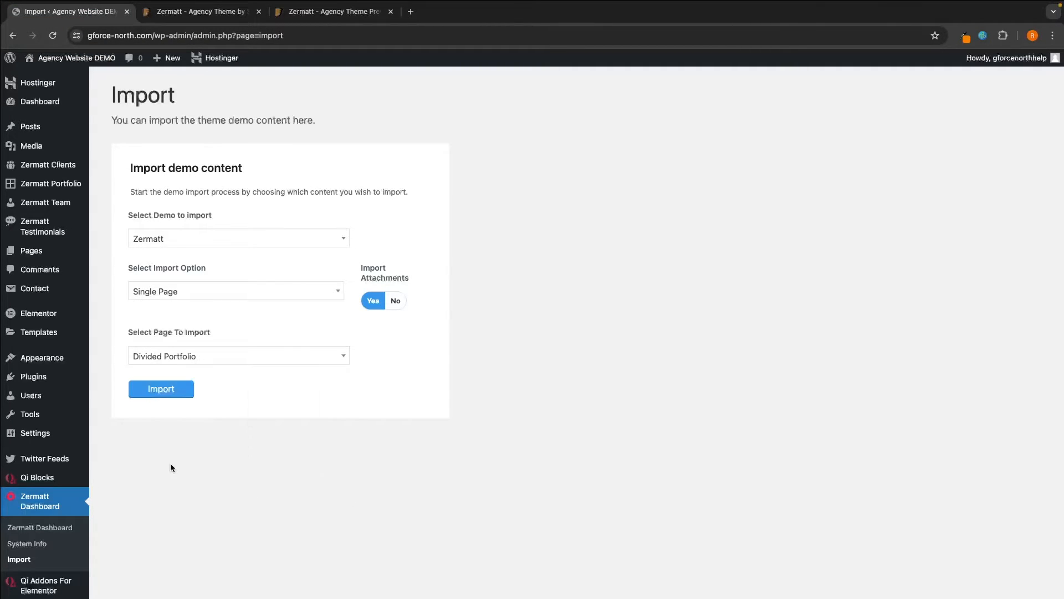
{"action": "left_click", "coordinate": [197, 362]}
{"action": "scroll", "coordinate": [186, 427], "scroll_direction": "up", "scroll_amount": 10}
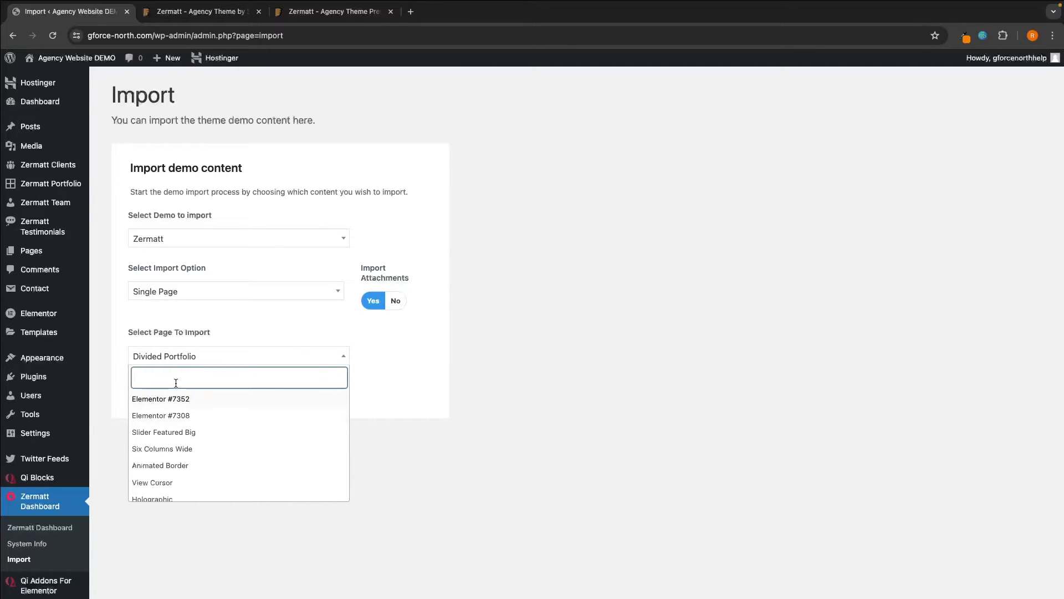
{"action": "type", "text": "main"}
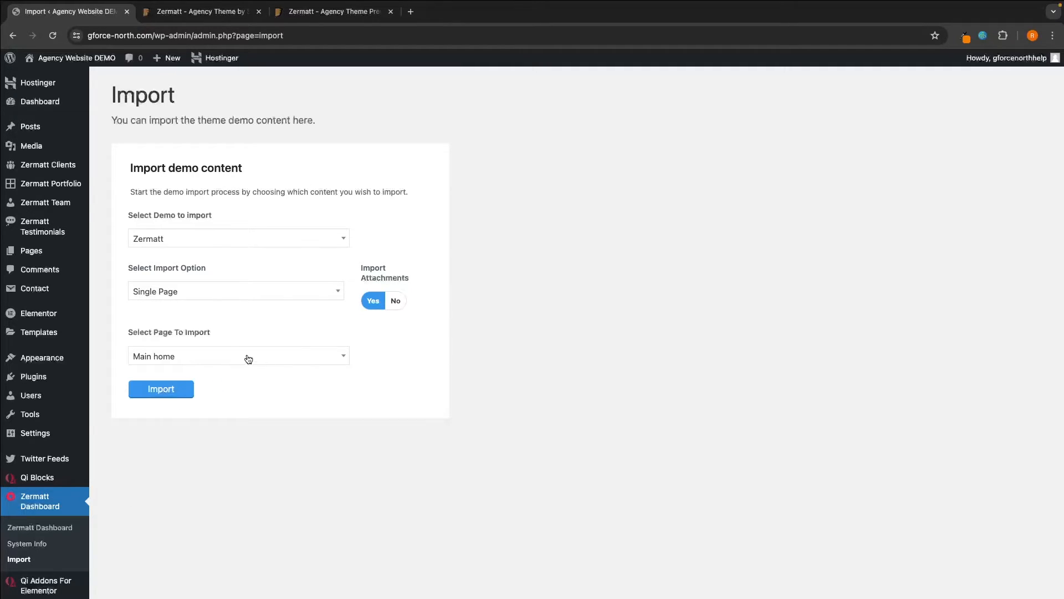
{"action": "left_click", "coordinate": [184, 391]}
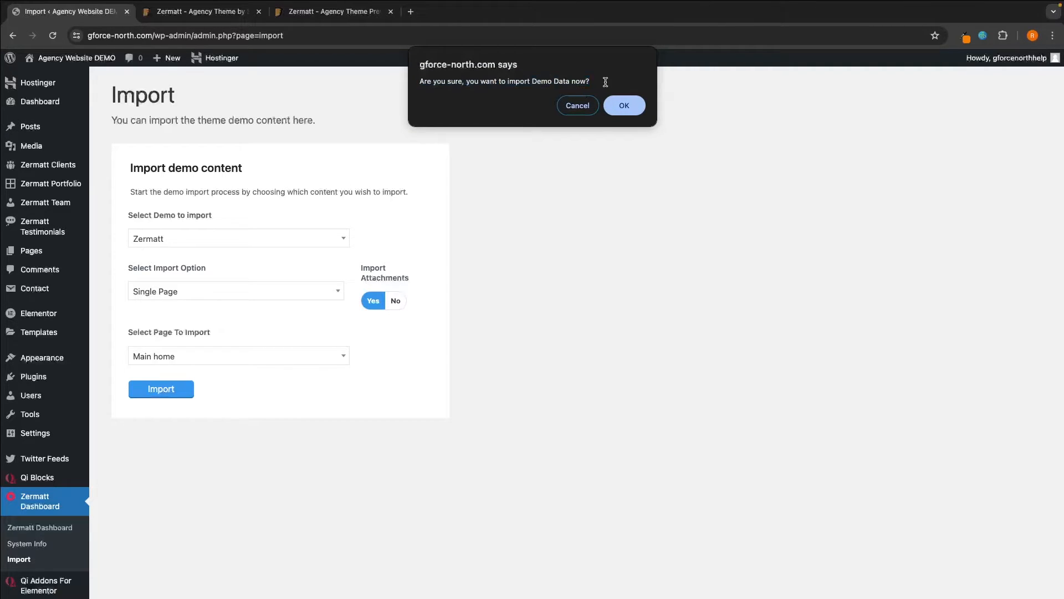
- Confirm the Main home import, let it finish, and leave the import options unchanged
{"action": "left_click", "coordinate": [624, 113]}
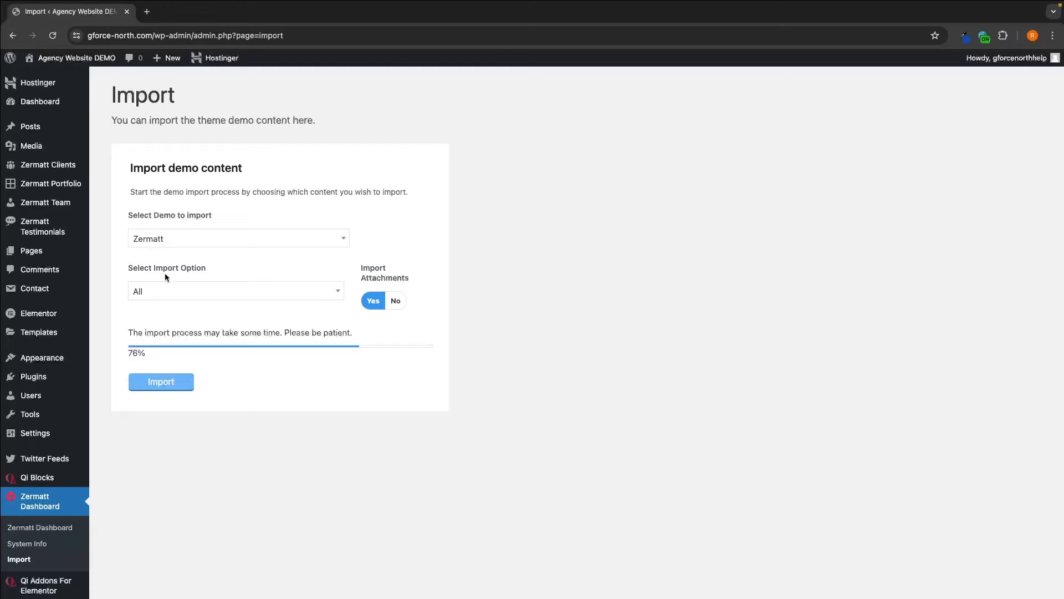
{"action": "left_click", "coordinate": [158, 286]}
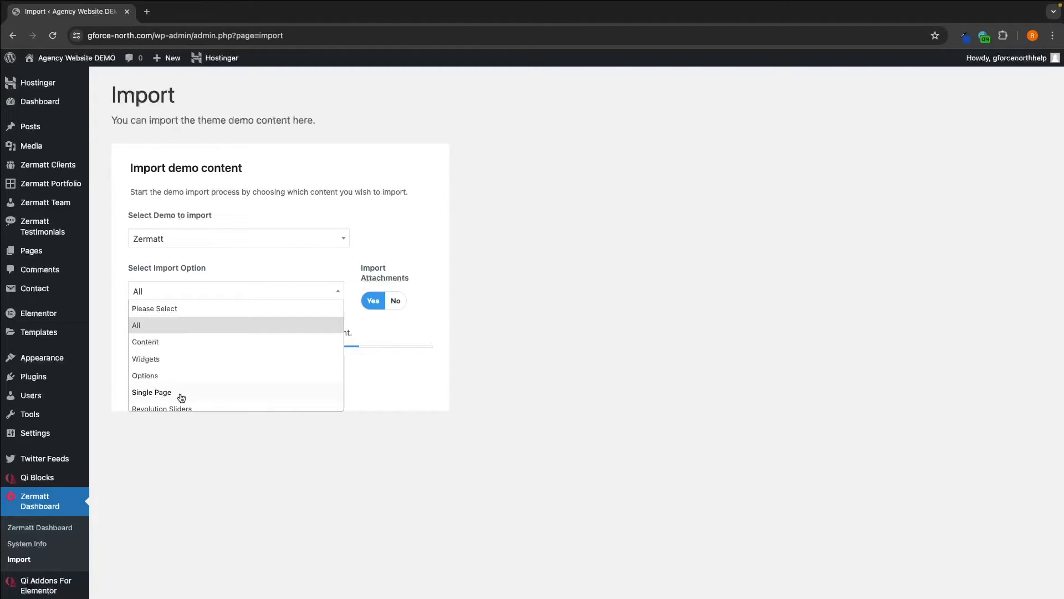
{"action": "left_click", "coordinate": [155, 329]}
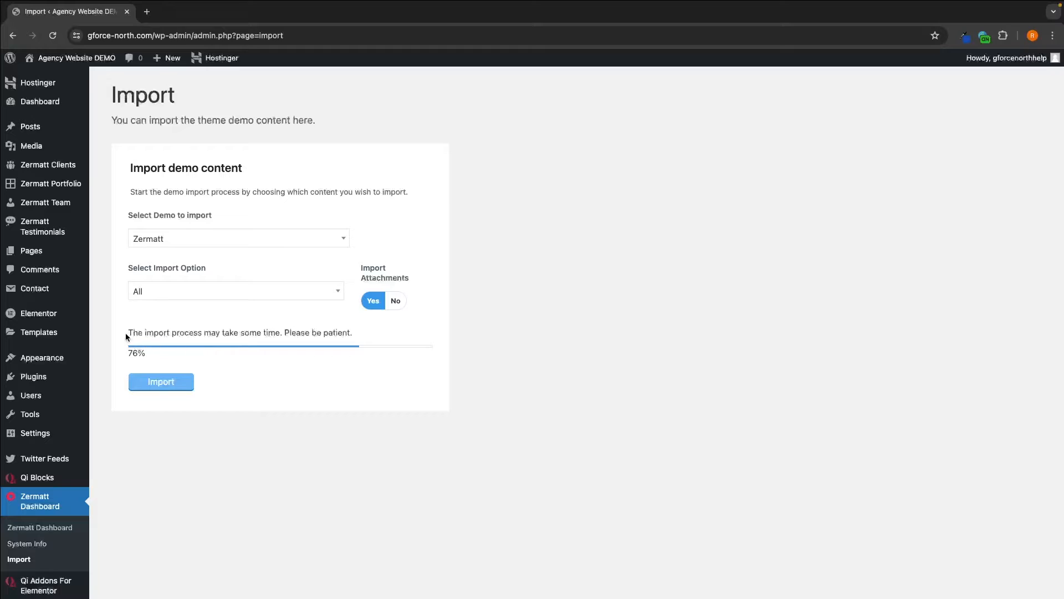
{"action": "left_click_drag", "start_coordinate": [125, 332], "coordinate": [358, 328]}
{"action": "left_click", "coordinate": [361, 329]}
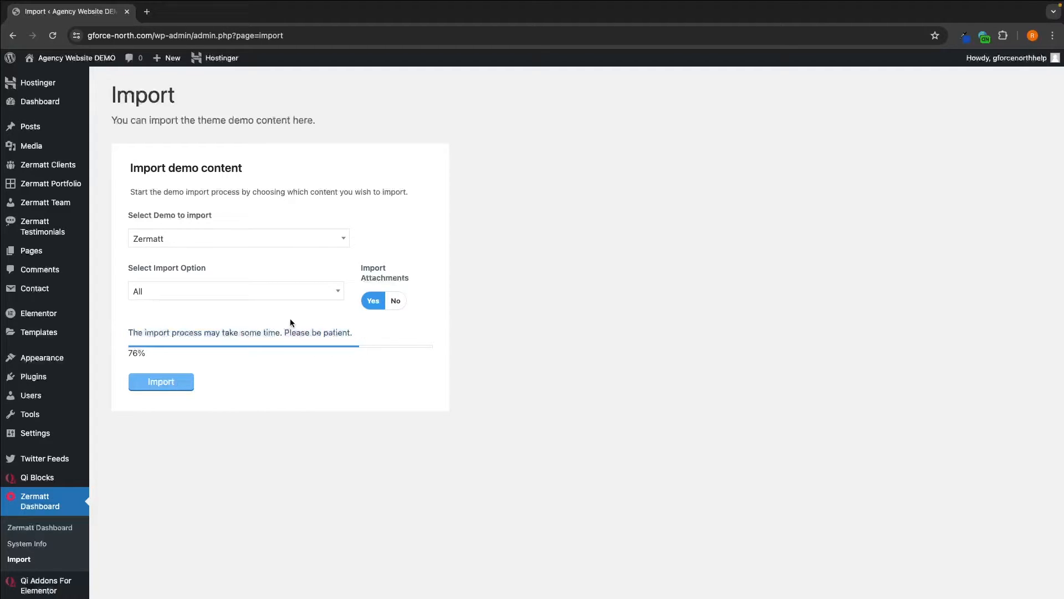
{"action": "left_click", "coordinate": [158, 294]}
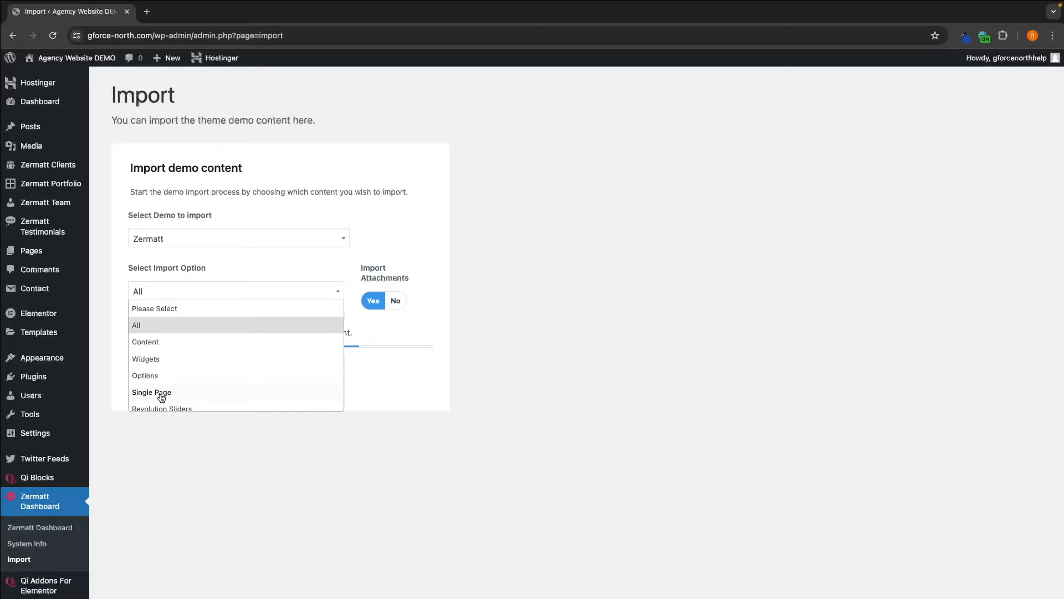
{"action": "left_click", "coordinate": [478, 349]}
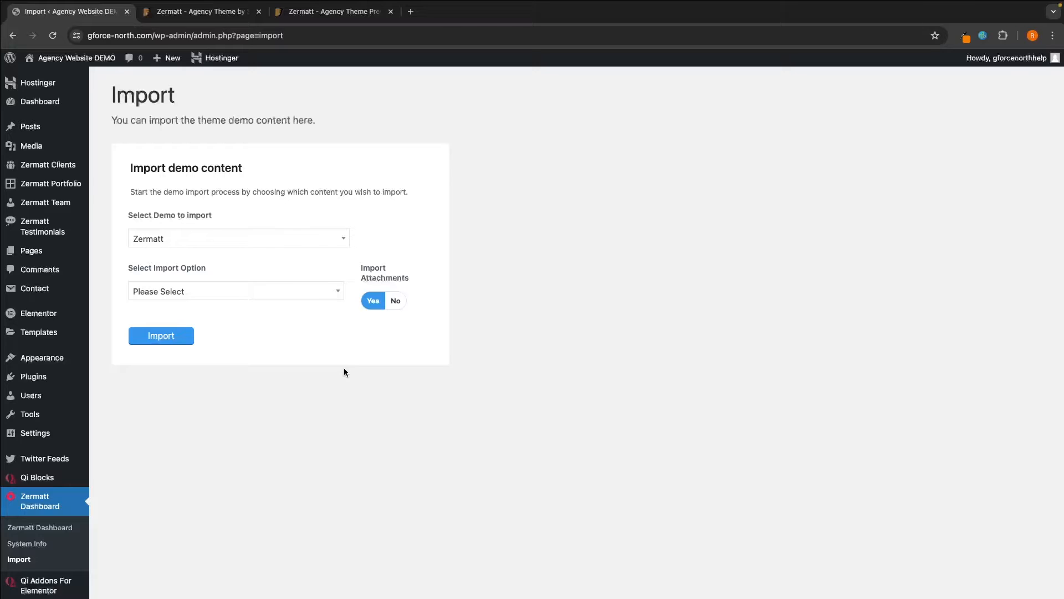
- Close the Zermatt tabs, view the live Hello world! site, then open the WordPress 6.5 About page
{"action": "left_click", "coordinate": [259, 11]}
{"action": "left_click", "coordinate": [259, 12]}
{"action": "mouse_move", "coordinate": [72, 58]}
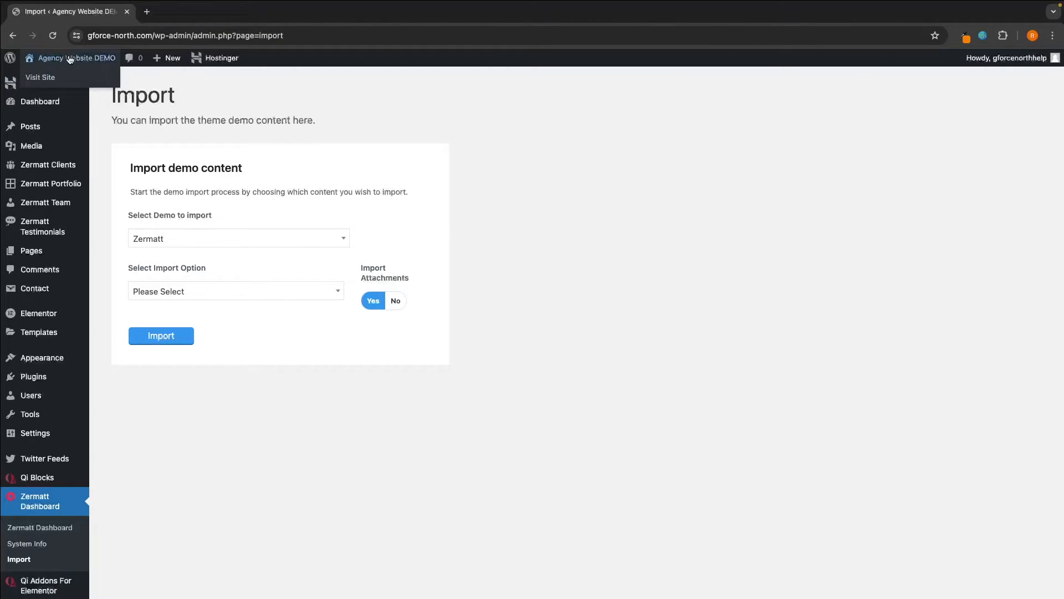
{"action": "left_click", "coordinate": [37, 84]}
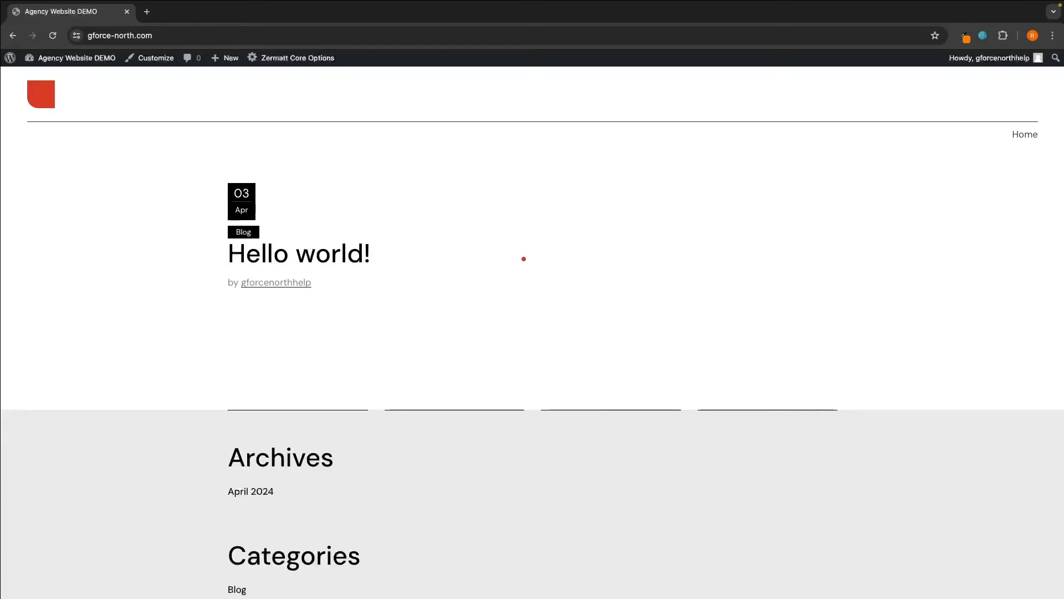
{"action": "mouse_move", "coordinate": [10, 58]}
{"action": "left_click", "coordinate": [38, 74]}
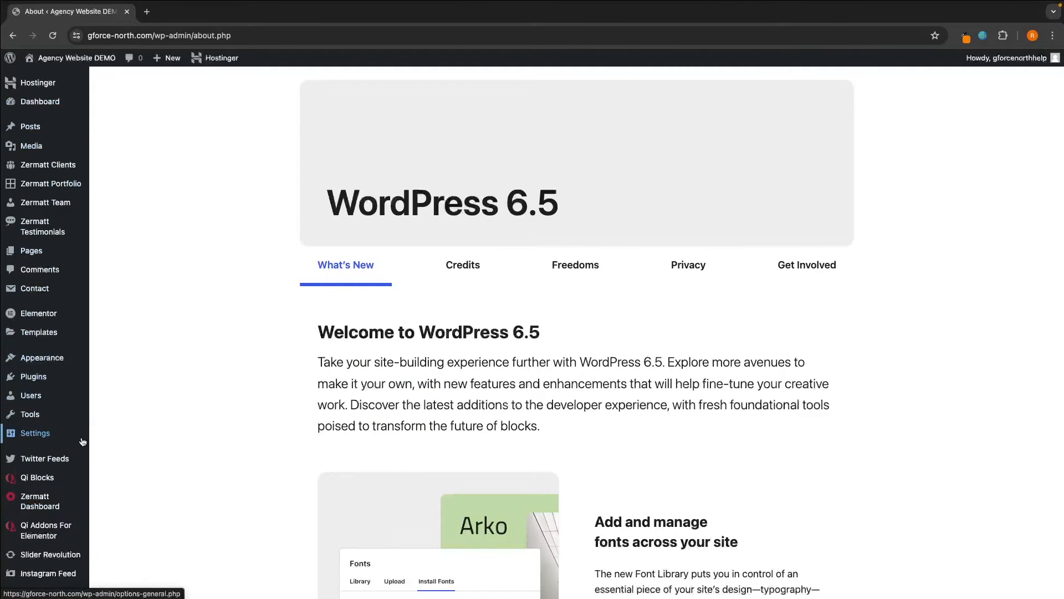
- In Reading settings, set the homepage to the static page Main home and save
{"action": "mouse_move", "coordinate": [39, 438]}
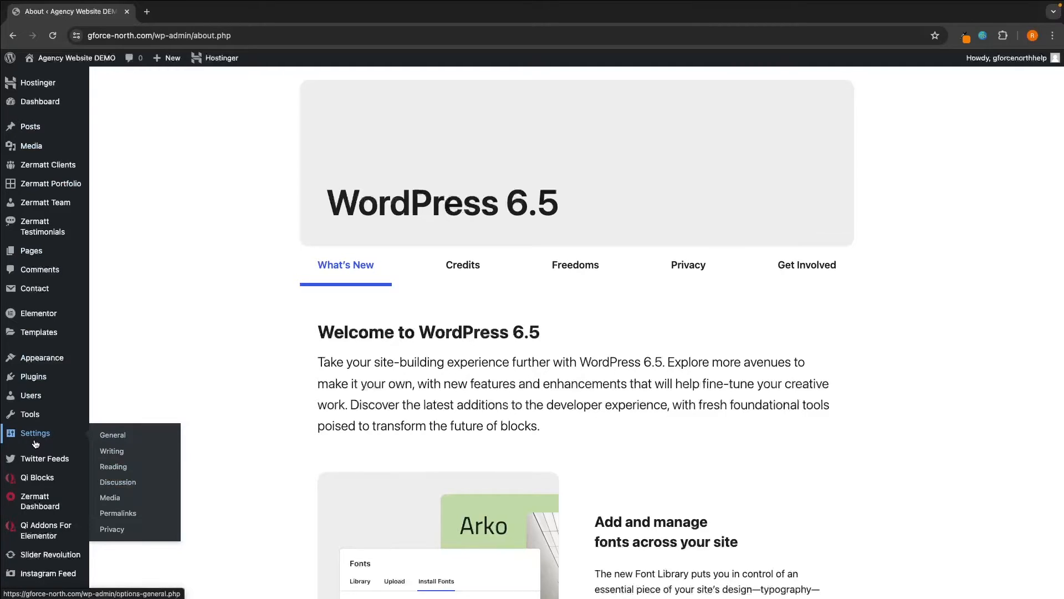
{"action": "left_click", "coordinate": [115, 472]}
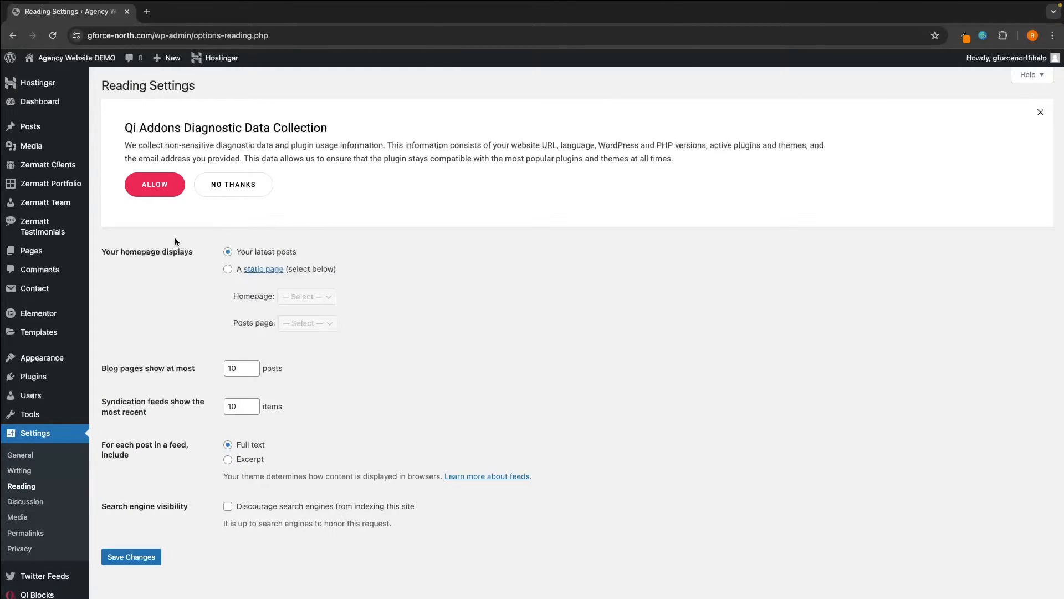
{"action": "left_click_drag", "start_coordinate": [101, 252], "coordinate": [197, 255]}
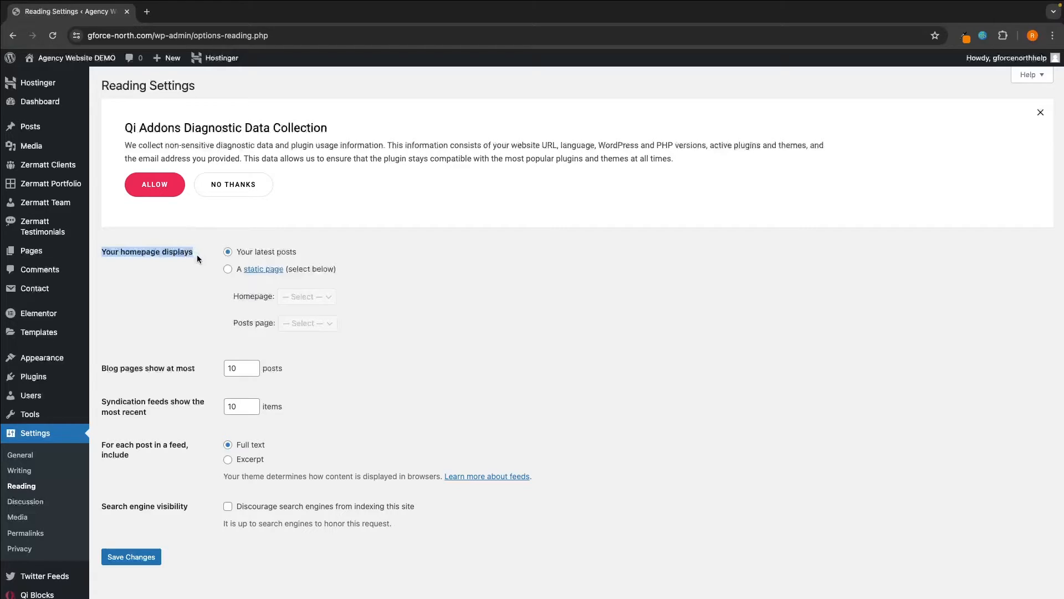
{"action": "left_click", "coordinate": [198, 255]}
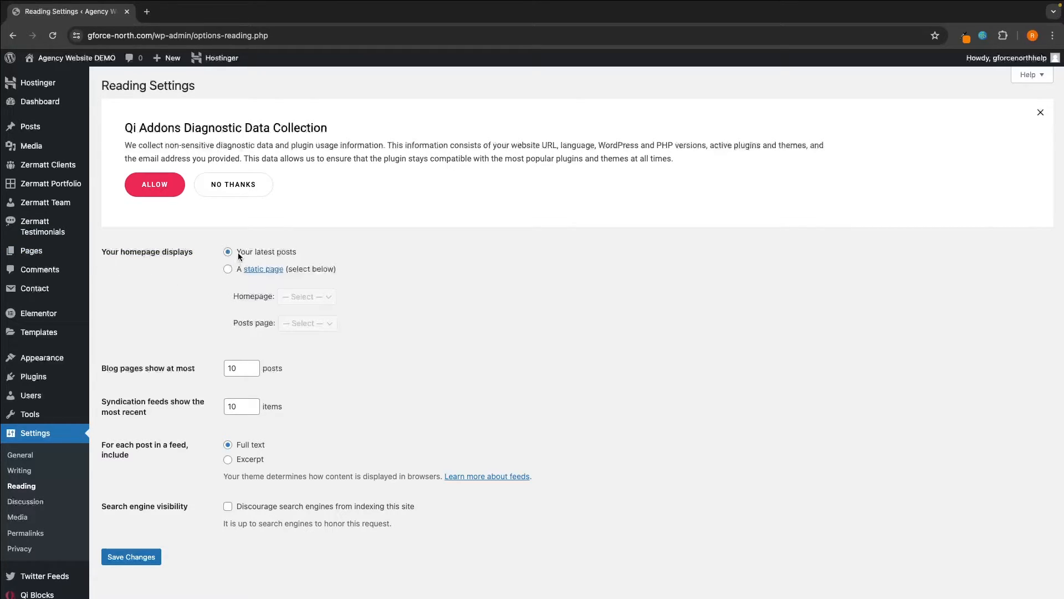
{"action": "left_click_drag", "start_coordinate": [239, 255], "coordinate": [299, 256]}
{"action": "left_click", "coordinate": [299, 256]}
{"action": "left_click", "coordinate": [228, 269]}
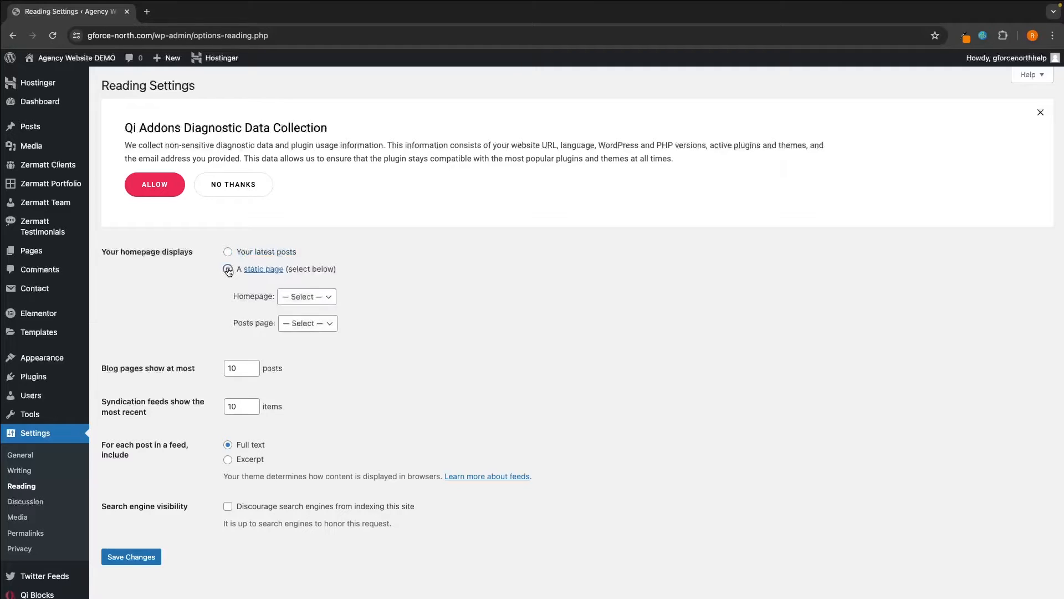
{"action": "left_click_drag", "start_coordinate": [232, 300], "coordinate": [297, 304]}
{"action": "left_click", "coordinate": [312, 299]}
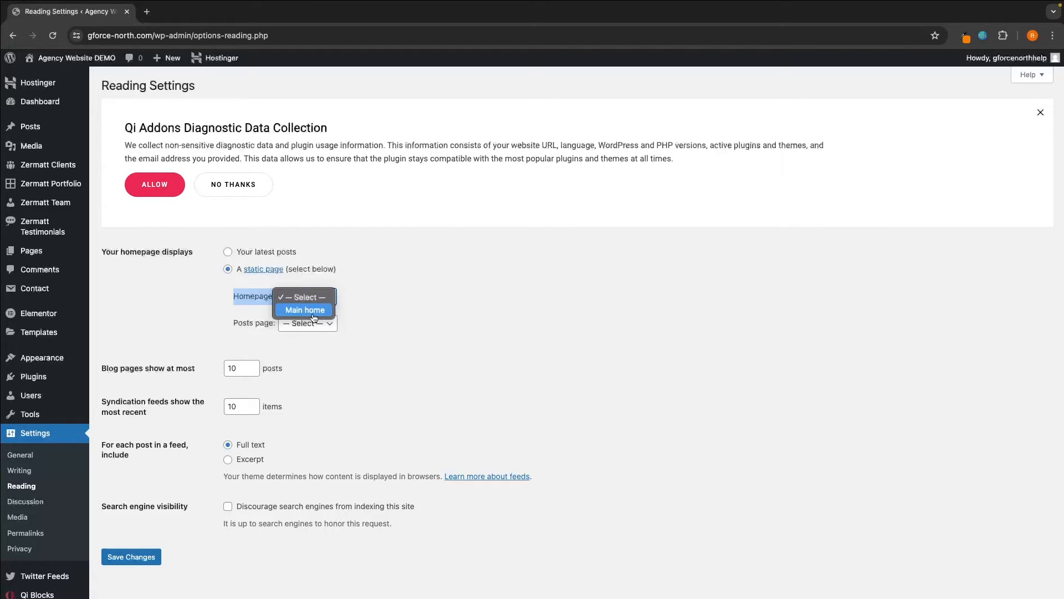
{"action": "left_click", "coordinate": [315, 317]}
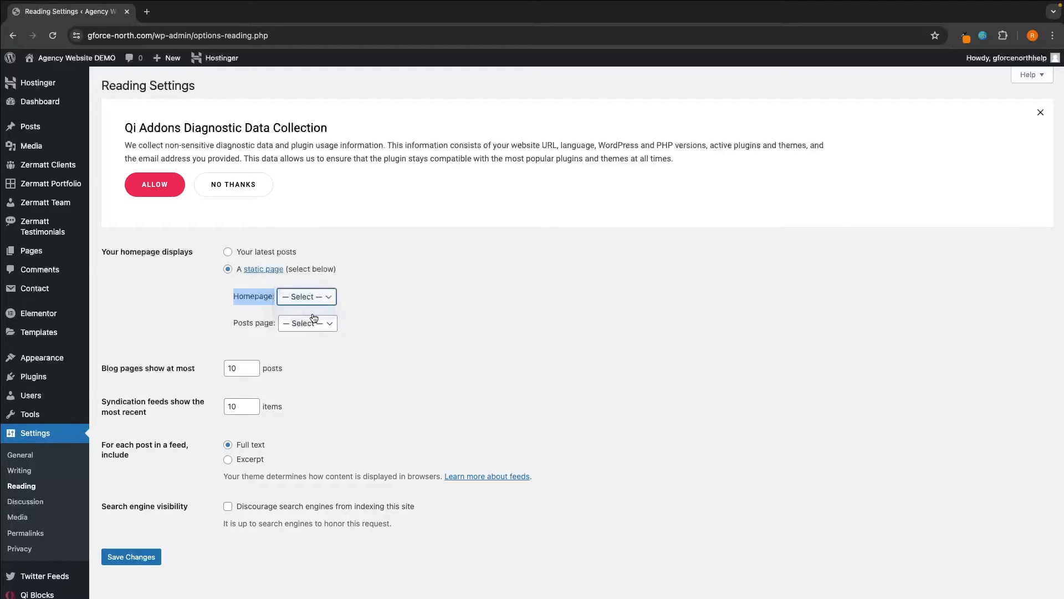
{"action": "left_click", "coordinate": [136, 556]}
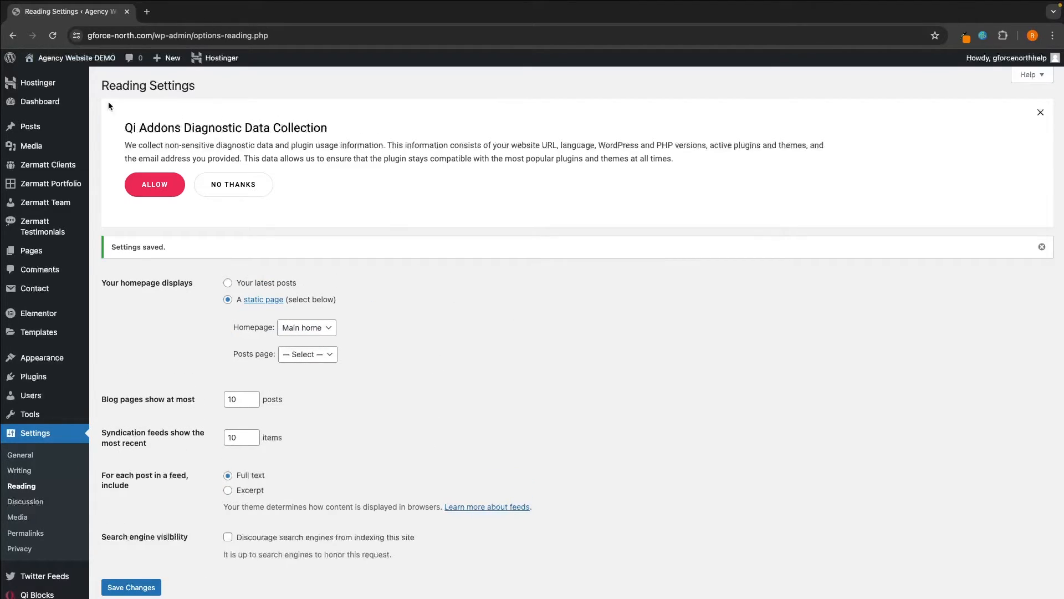
- Visit the live BRUTALISM MIND homepage, then open Zermatt Core Options in a new tab
{"action": "mouse_move", "coordinate": [31, 65]}
{"action": "left_click", "coordinate": [68, 65]}
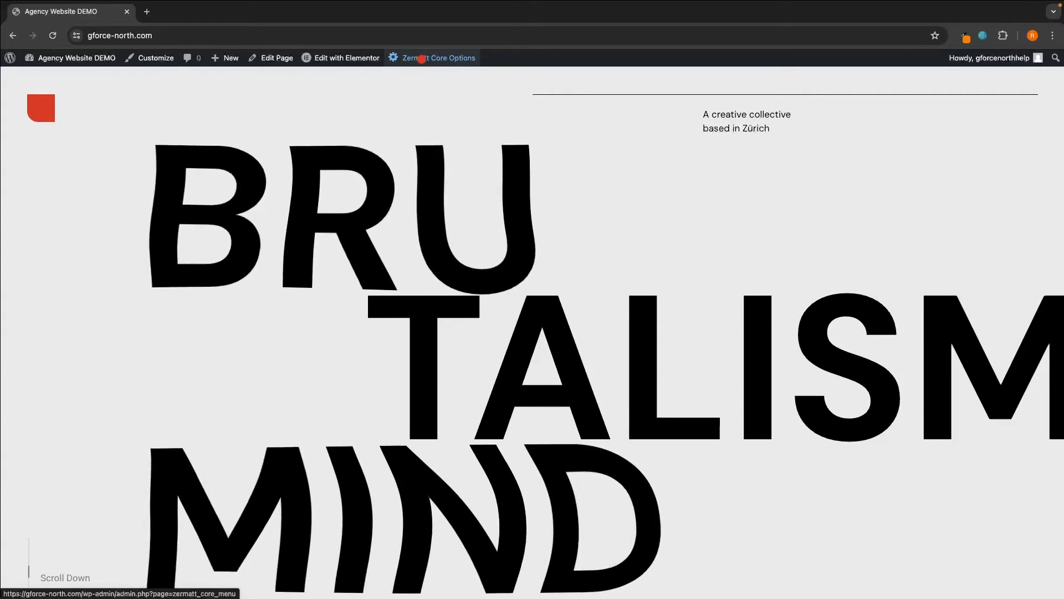
{"action": "right_click", "coordinate": [423, 60]}
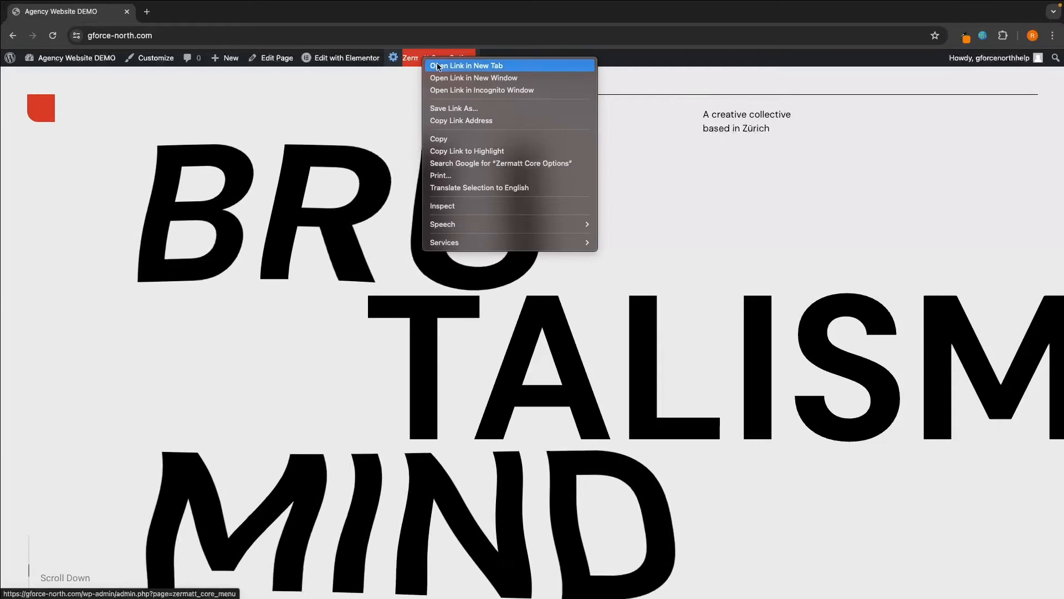
{"action": "left_click", "coordinate": [493, 67]}
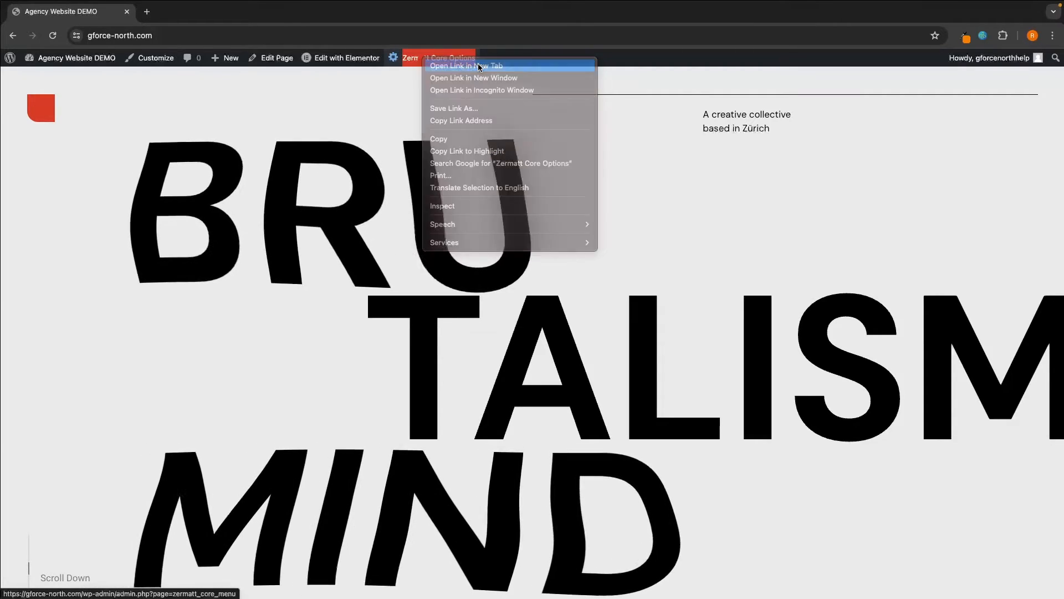
{"action": "key", "text": "ctrl+Tab"}
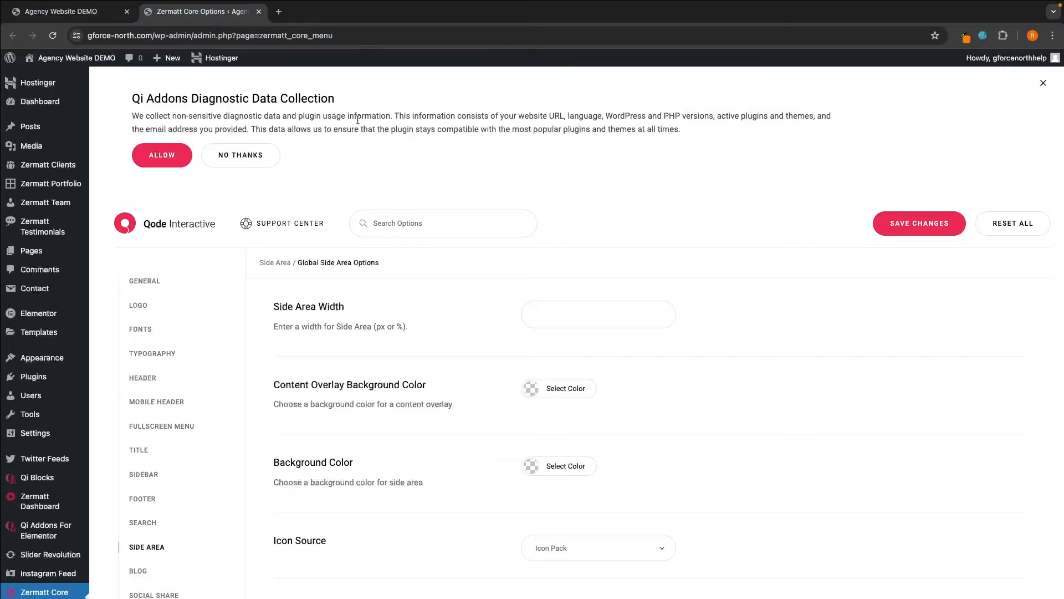
- Compare the live homepage with Zermatt Core Options, then show the GENERAL theme options
{"action": "scroll", "coordinate": [417, 147], "scroll_direction": "down", "scroll_amount": 3}
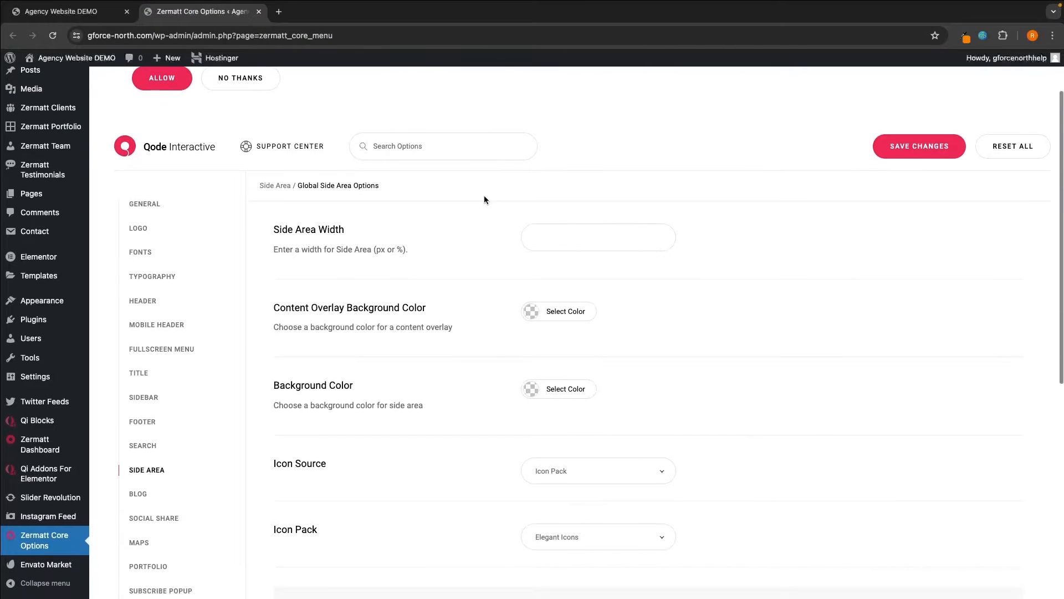
{"action": "key", "text": "ctrl+shift+Tab"}
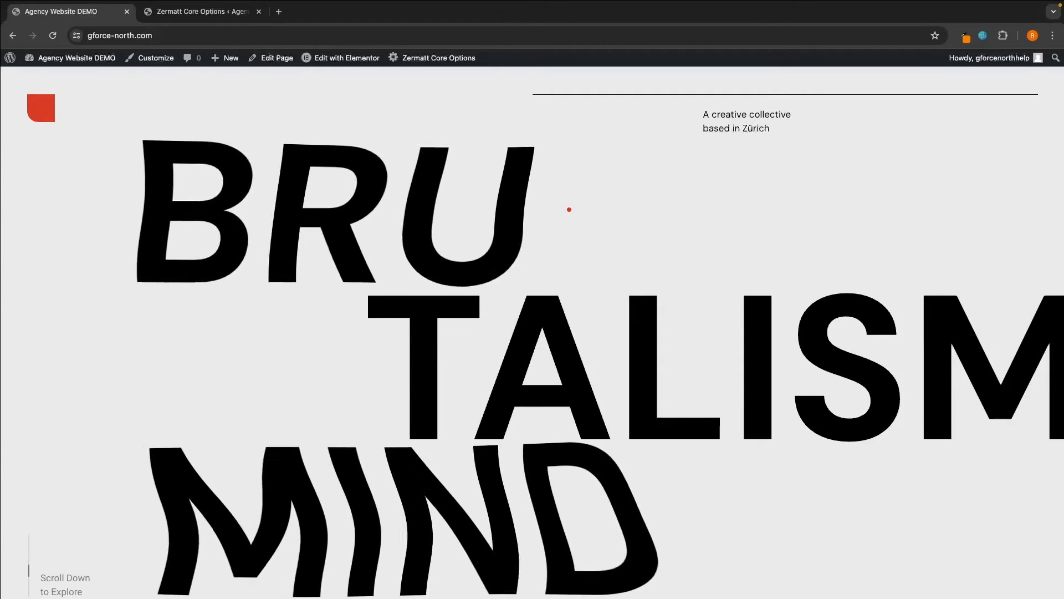
{"action": "left_click", "coordinate": [200, 11]}
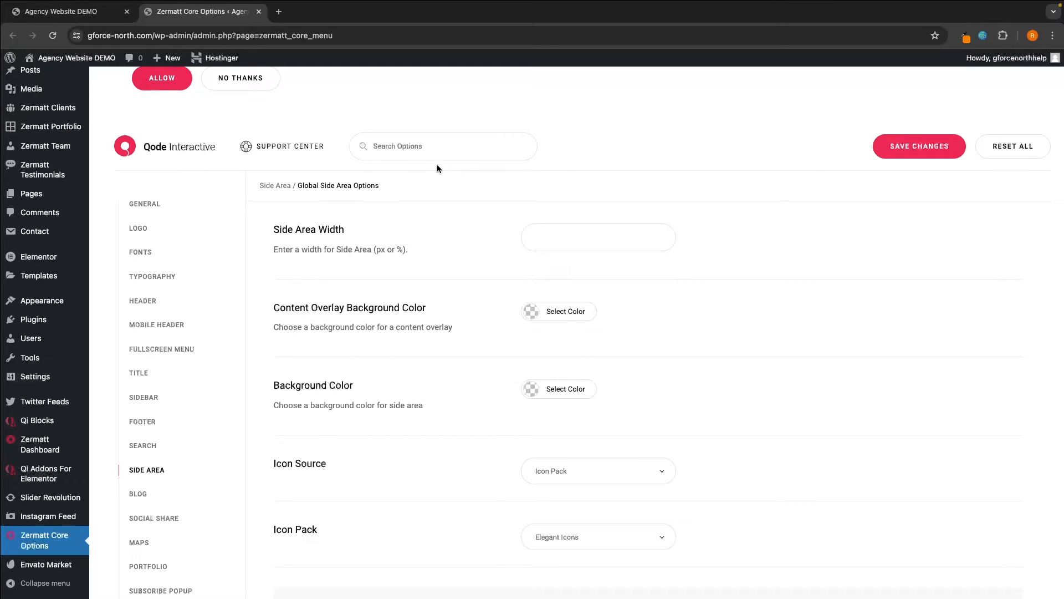
{"action": "left_click", "coordinate": [159, 205]}
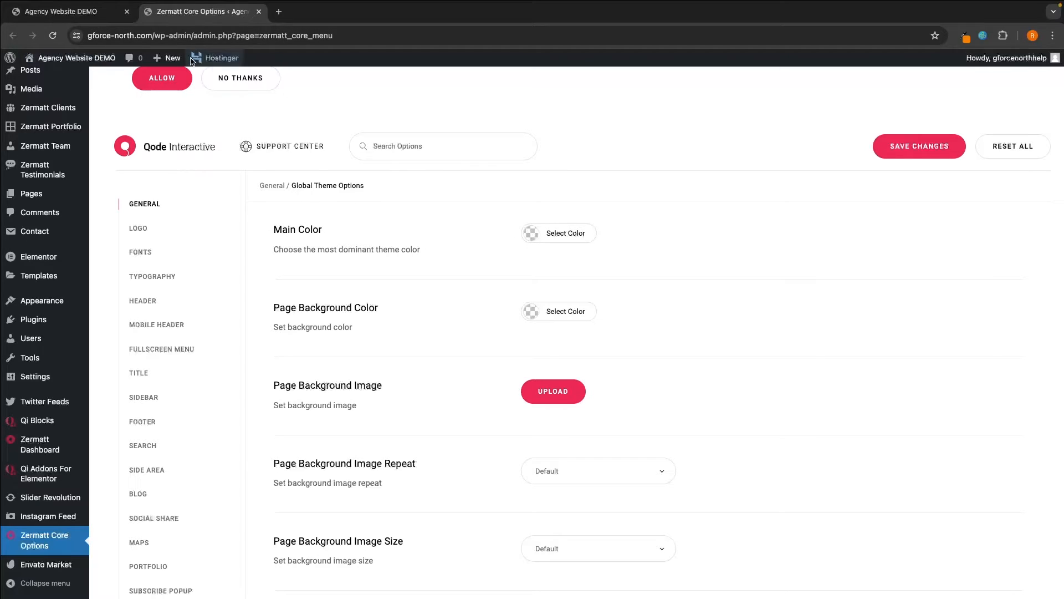
- Reset all Zermatt theme options to defaults and preview the live homepage
{"action": "left_click", "coordinate": [102, 20]}
{"action": "scroll", "coordinate": [468, 303], "scroll_direction": "down", "scroll_amount": 10}
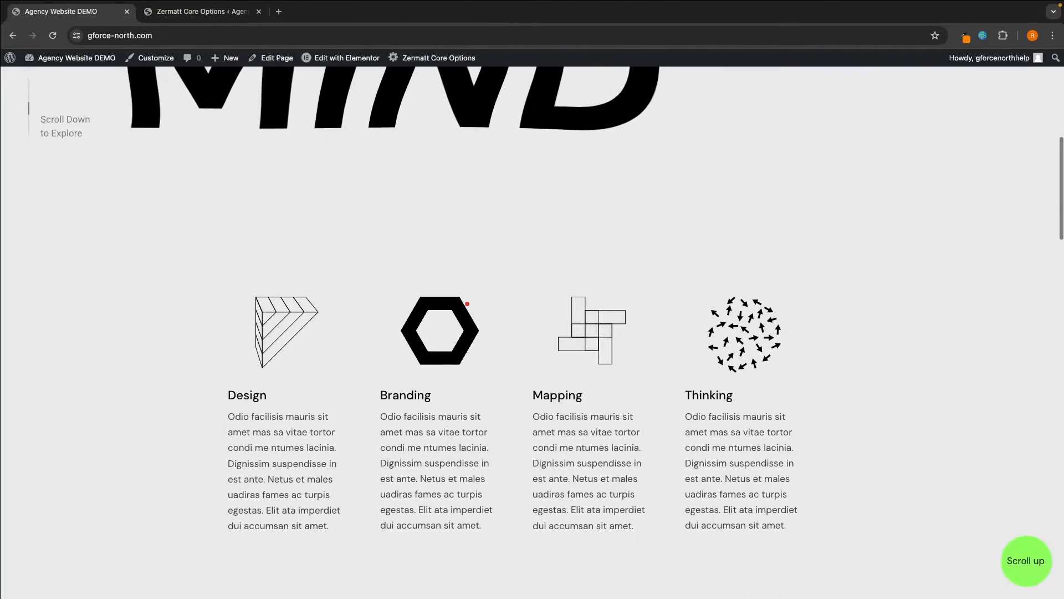
{"action": "left_click", "coordinate": [197, 12]}
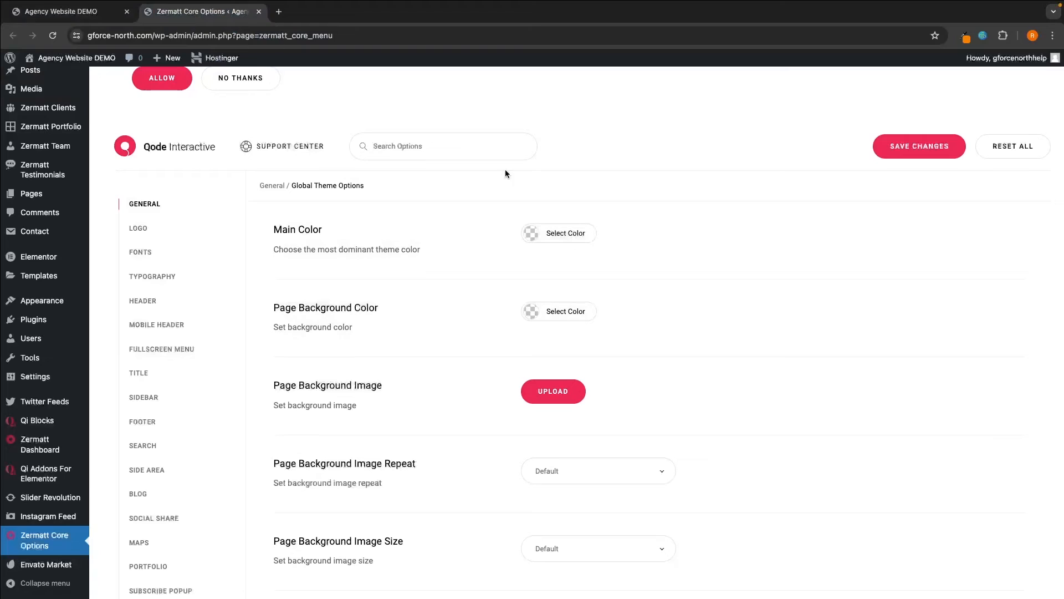
{"action": "left_click", "coordinate": [558, 232]}
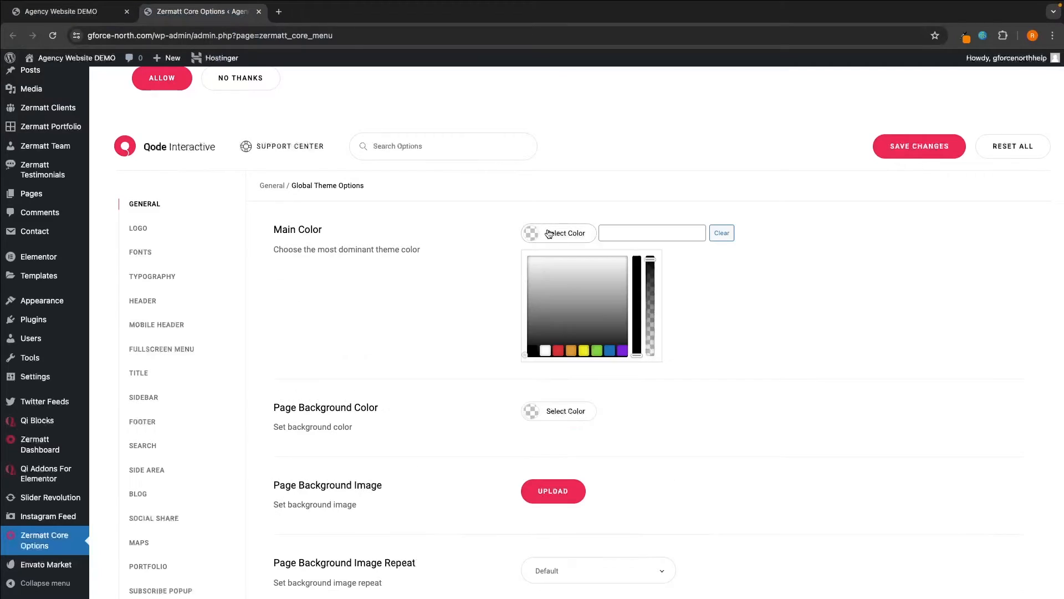
{"action": "left_click", "coordinate": [1033, 158]}
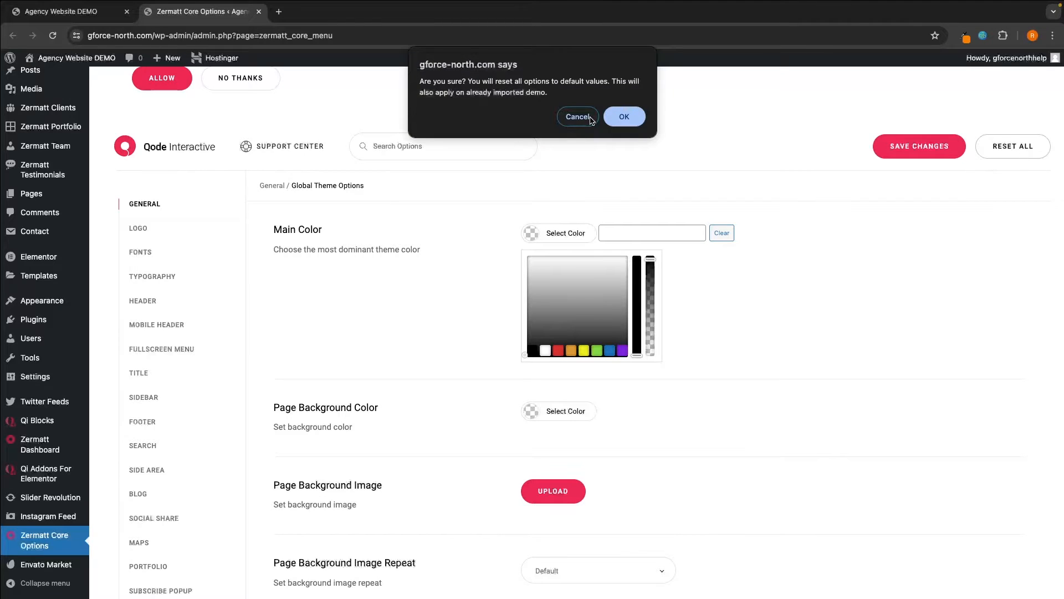
{"action": "left_click", "coordinate": [620, 115]}
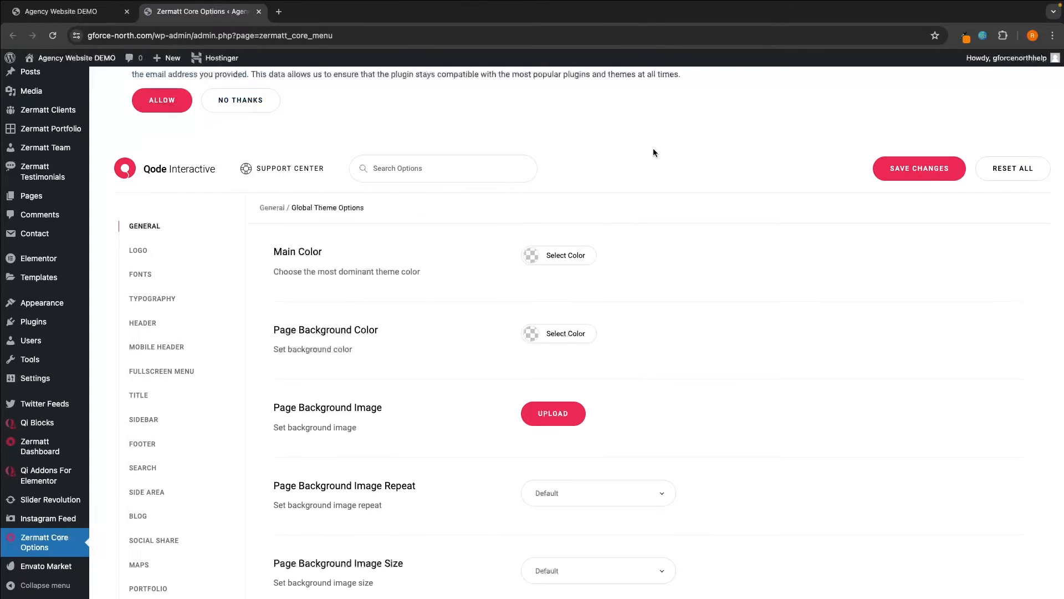
{"action": "left_click", "coordinate": [64, 11]}
{"action": "scroll", "coordinate": [657, 334], "scroll_direction": "down", "scroll_amount": 5}
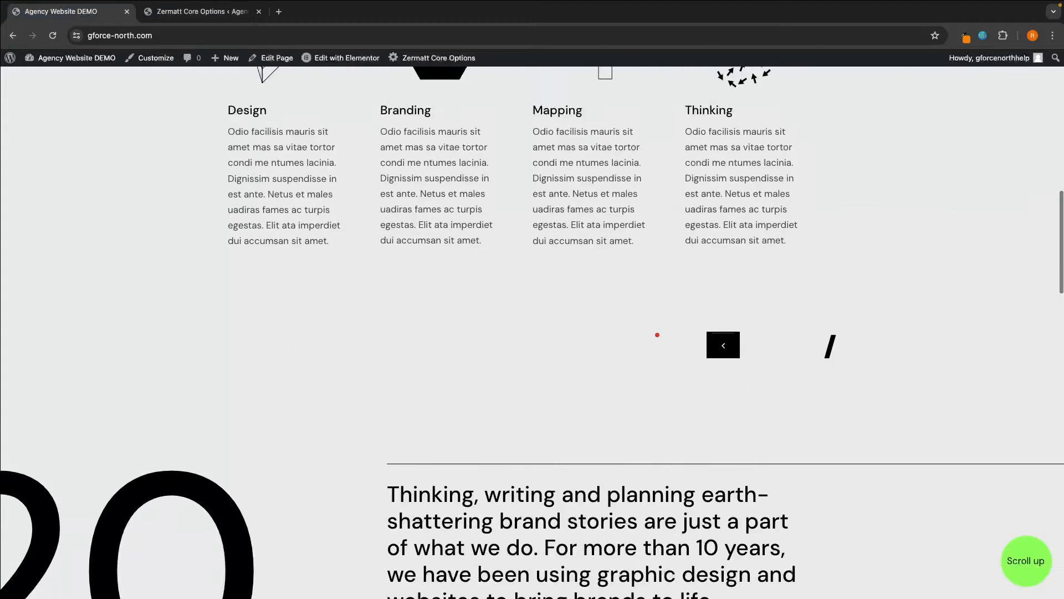
{"action": "scroll", "coordinate": [657, 334], "scroll_direction": "up", "scroll_amount": 5}
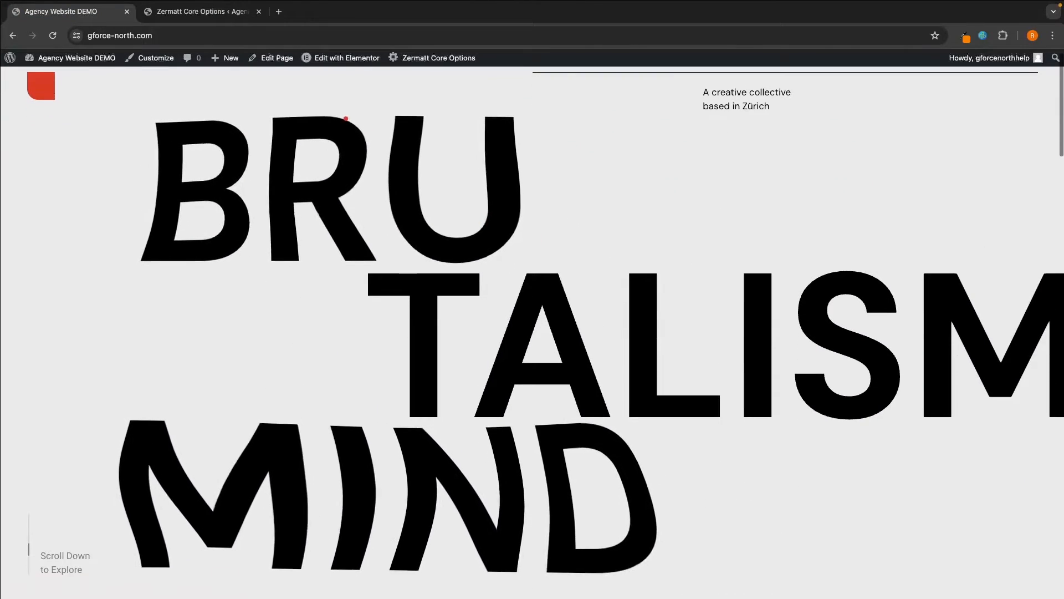
- Set the Main Color to the red swatch rgb(221,51,51) and save the theme options
{"action": "left_click", "coordinate": [215, 15]}
{"action": "left_click_drag", "start_coordinate": [264, 252], "coordinate": [333, 250]}
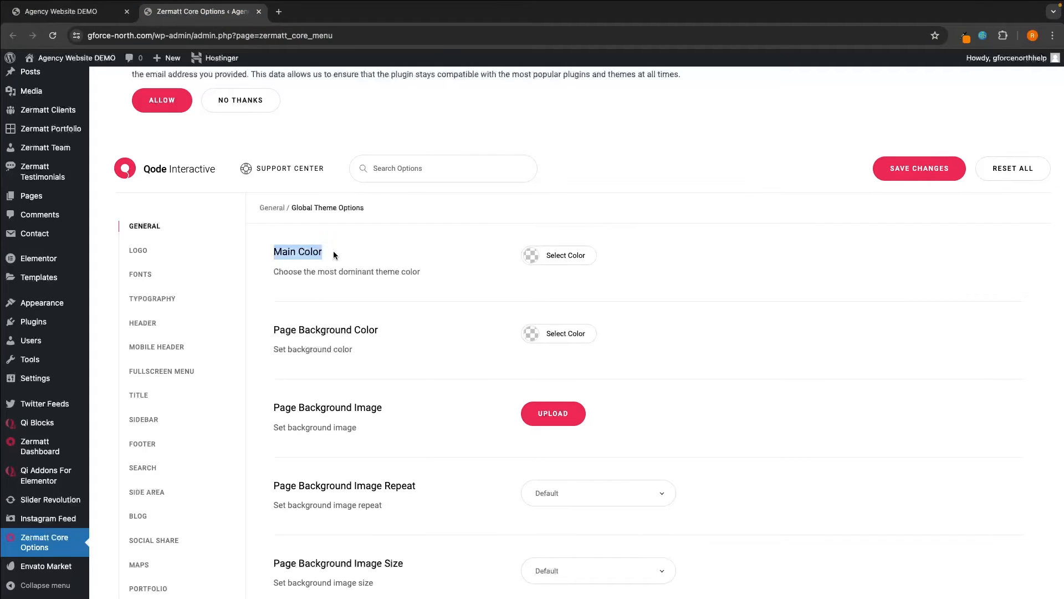
{"action": "left_click", "coordinate": [344, 251]}
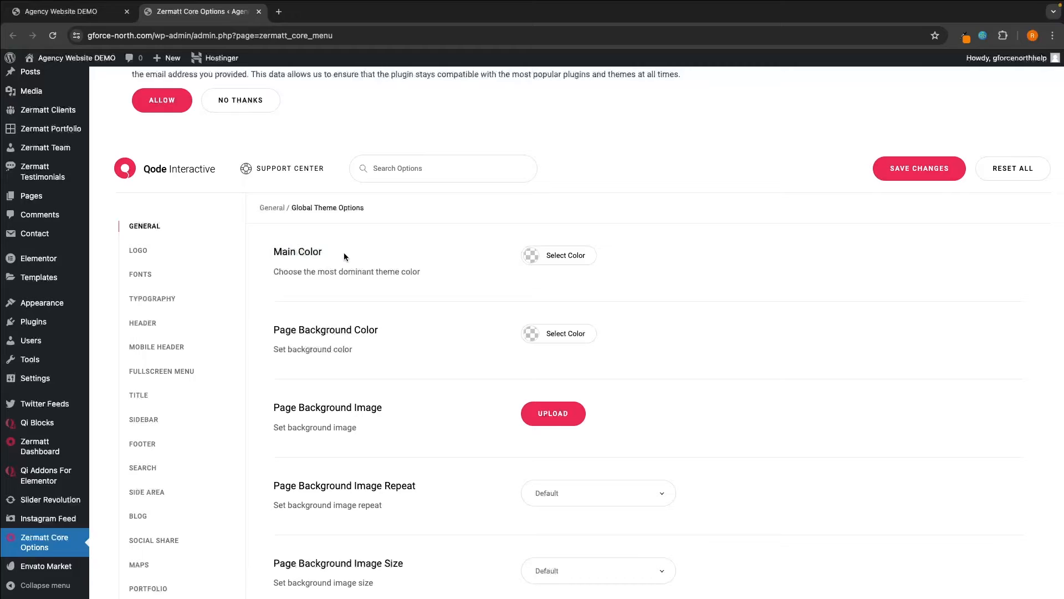
{"action": "left_click", "coordinate": [527, 265]}
{"action": "left_click", "coordinate": [558, 373]}
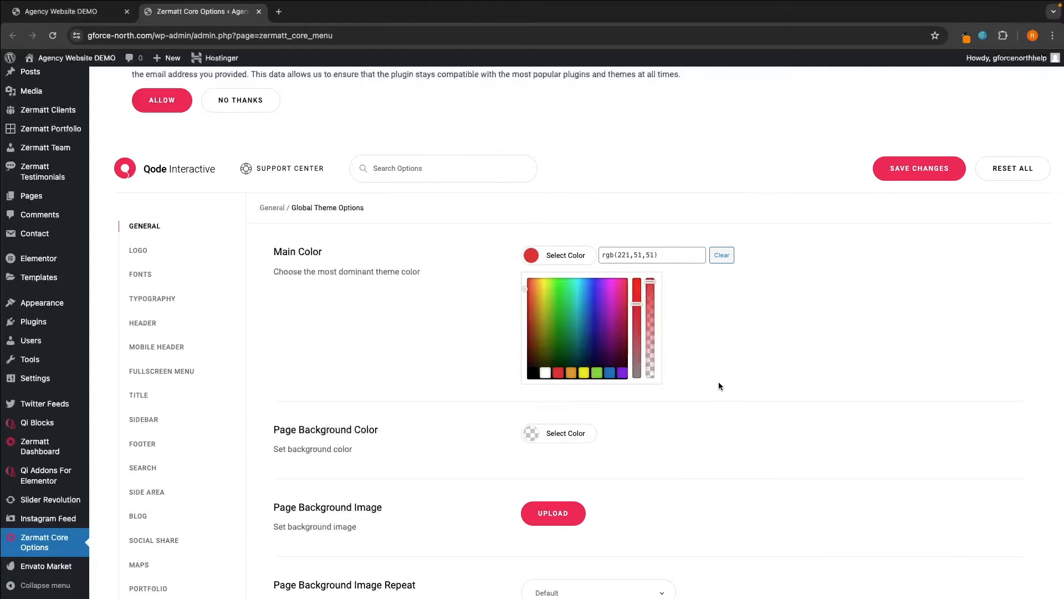
{"action": "left_click", "coordinate": [908, 181]}
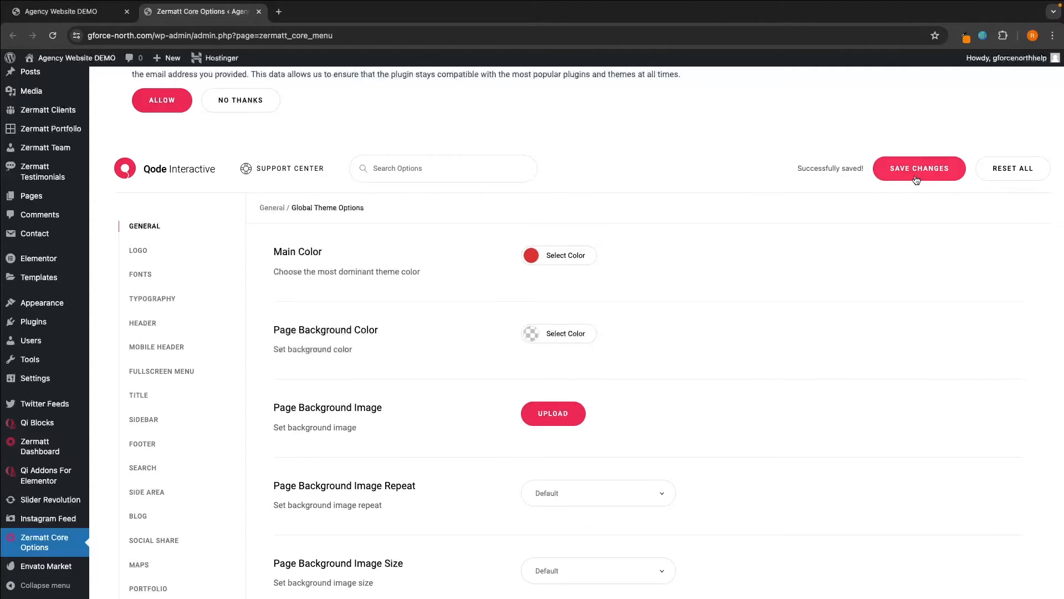
{"action": "left_click", "coordinate": [120, 19]}
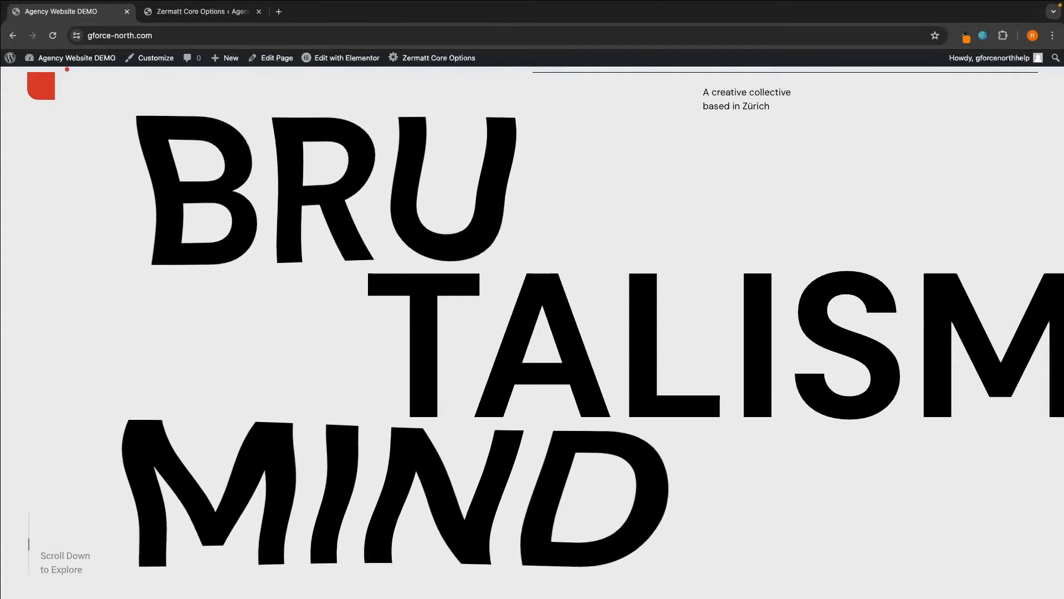
- Reload the live homepage, scroll to check the red accents, then go back to Zermatt Core Options
{"action": "key", "text": "super+r"}
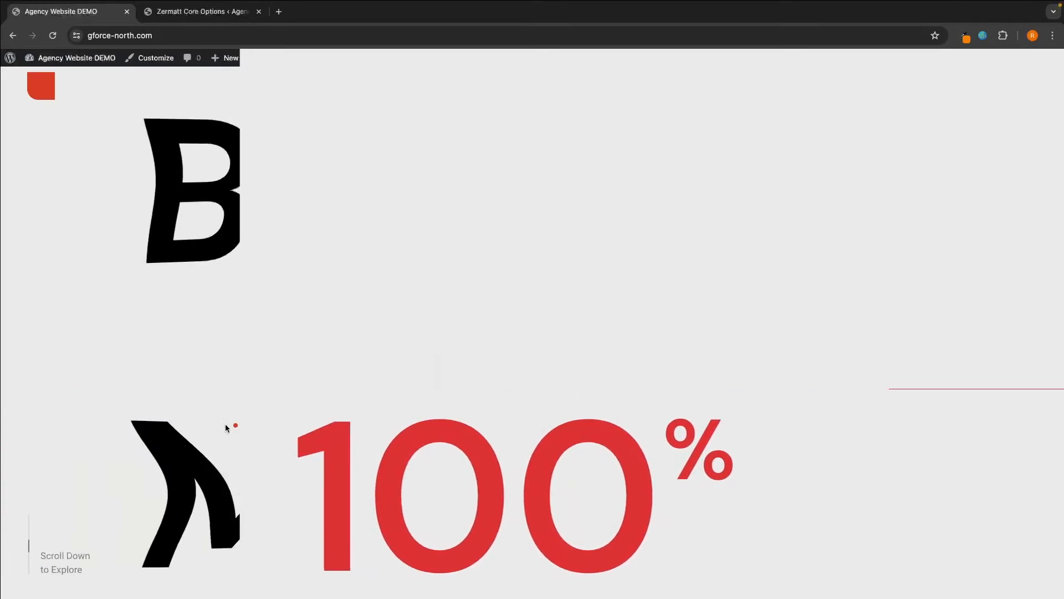
{"action": "scroll", "coordinate": [465, 438], "scroll_direction": "down", "scroll_amount": 10}
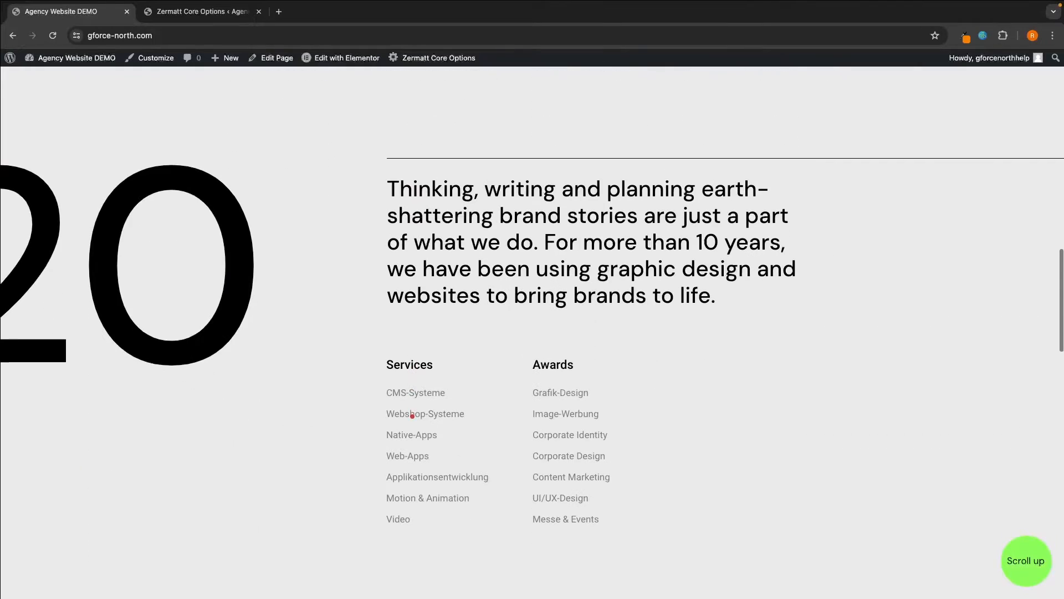
{"action": "left_click", "coordinate": [212, 16]}
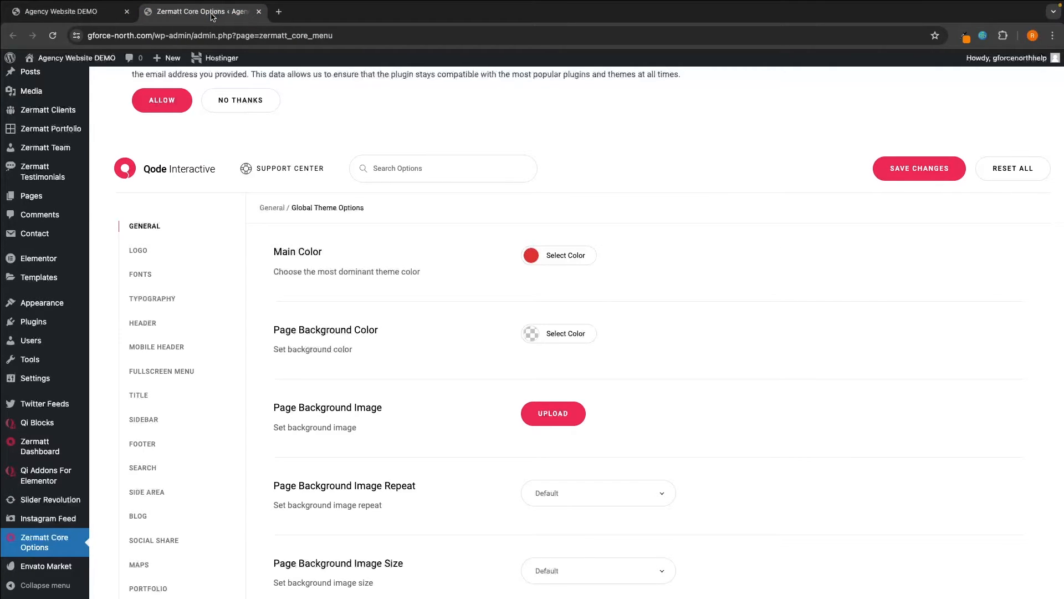
- Save a green Main Color and reload the homepage to preview it
{"action": "left_click", "coordinate": [532, 257]}
{"action": "left_click", "coordinate": [597, 375]}
{"action": "left_click", "coordinate": [890, 256]}
{"action": "left_click", "coordinate": [919, 177]}
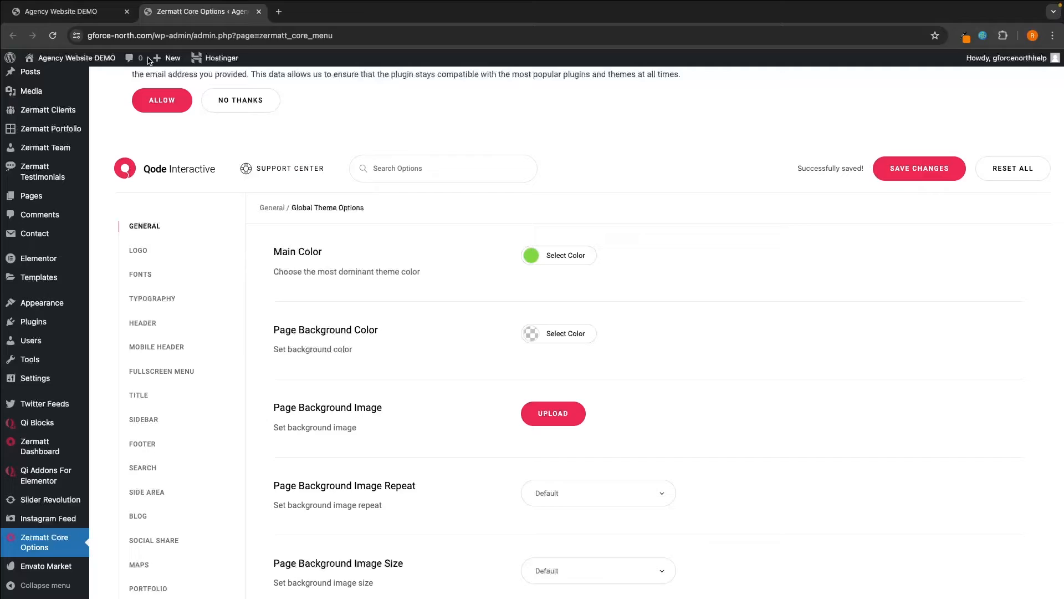
{"action": "left_click", "coordinate": [112, 21]}
{"action": "left_click", "coordinate": [53, 37]}
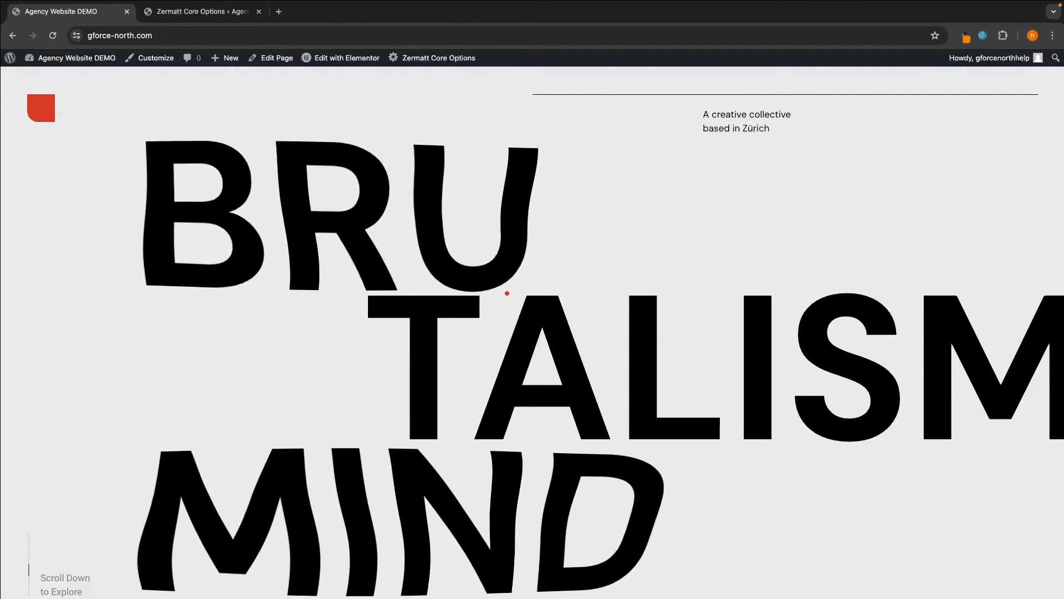
- Change the Main Color to black and save
{"action": "left_click", "coordinate": [202, 11]}
{"action": "left_click", "coordinate": [532, 256]}
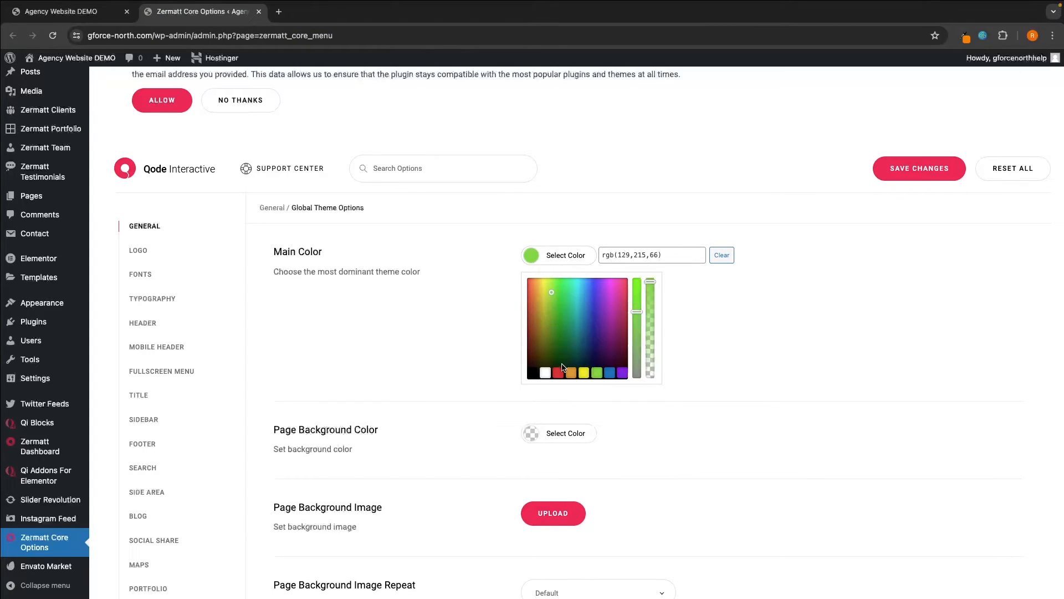
{"action": "left_click", "coordinate": [534, 373]}
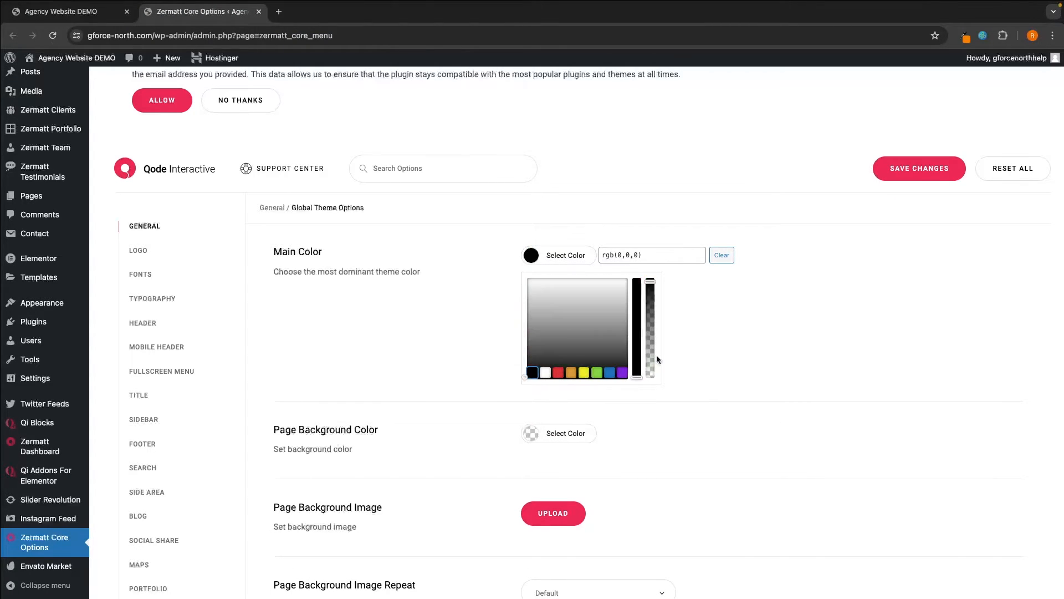
{"action": "left_click", "coordinate": [895, 175]}
- Set the Page Background Color to black, save, and reload the live homepage
{"action": "scroll", "coordinate": [833, 259], "scroll_direction": "down", "scroll_amount": 1}
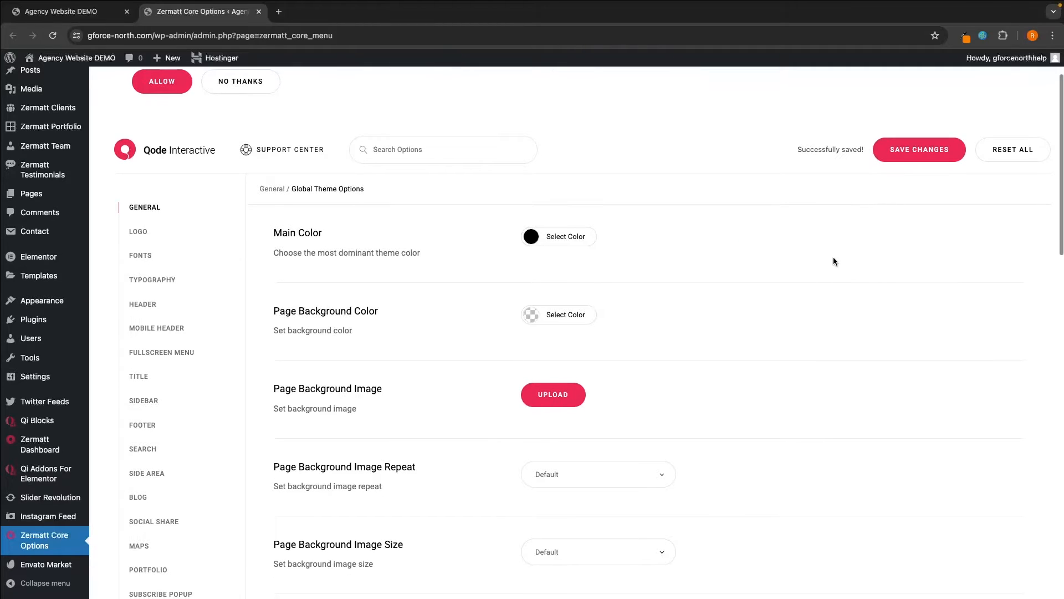
{"action": "left_click_drag", "start_coordinate": [274, 297], "coordinate": [367, 322]}
{"action": "left_click", "coordinate": [367, 321]}
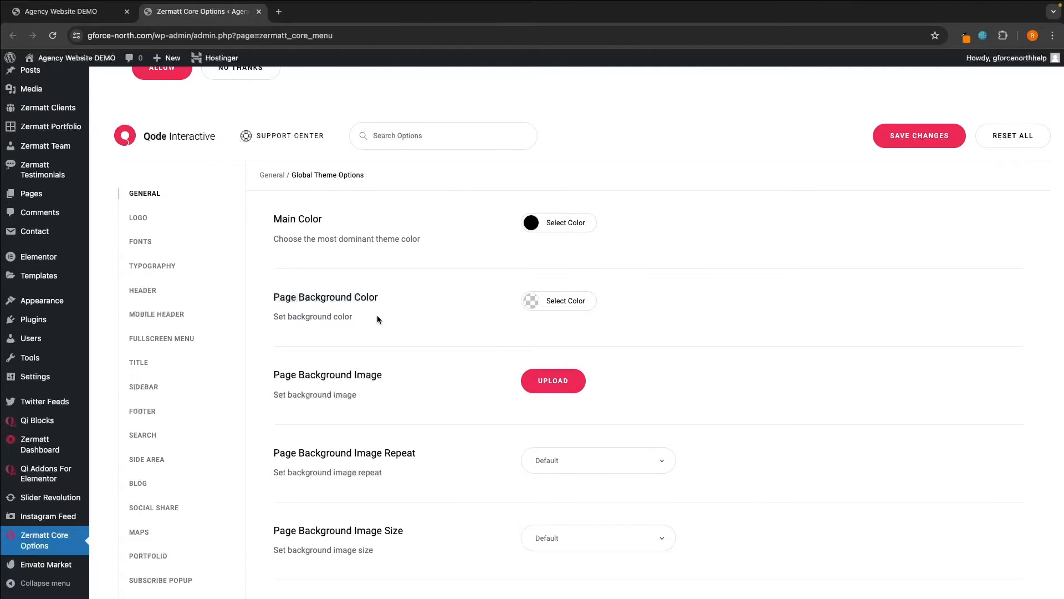
{"action": "left_click", "coordinate": [532, 302]}
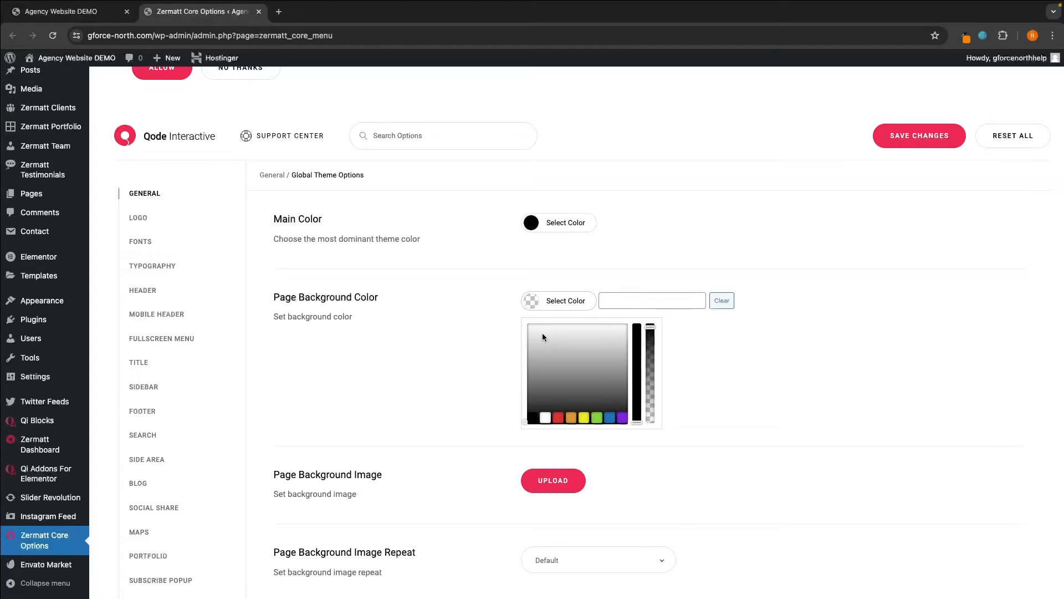
{"action": "left_click", "coordinate": [546, 416]}
{"action": "left_click", "coordinate": [839, 350]}
{"action": "left_click", "coordinate": [928, 143]}
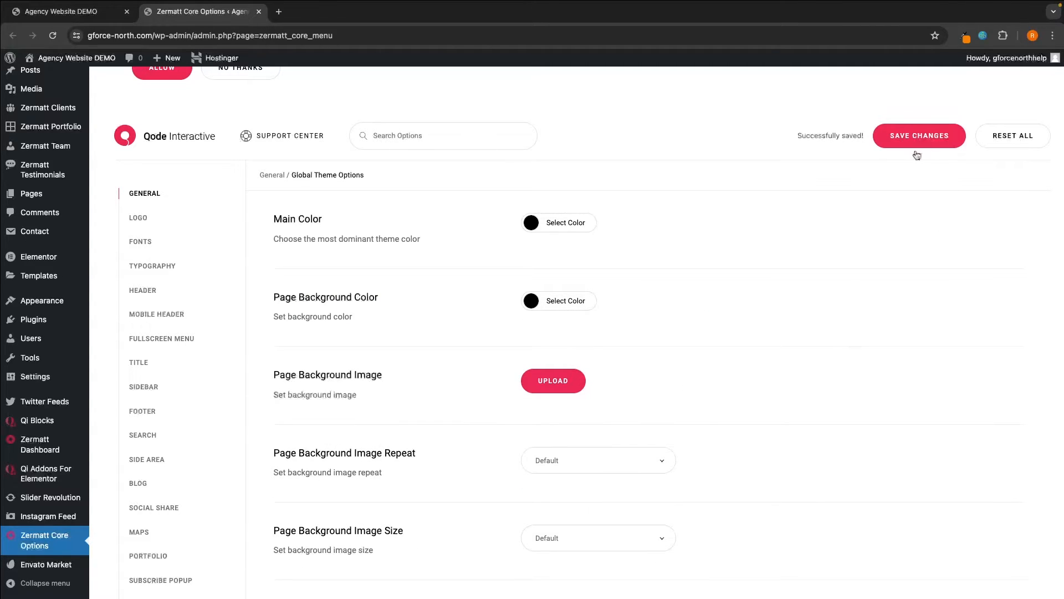
{"action": "left_click", "coordinate": [106, 15]}
{"action": "left_click", "coordinate": [52, 35]}
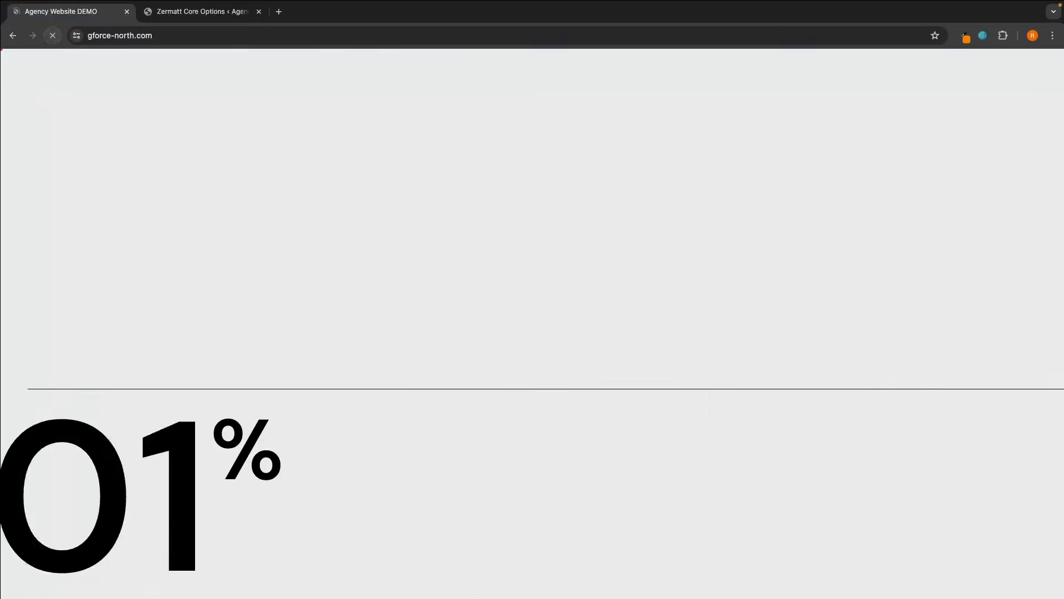
- Scroll down the reloaded homepage and back to the top, then return to Zermatt Core Options
{"action": "scroll", "coordinate": [553, 285], "scroll_direction": "down", "scroll_amount": 15}
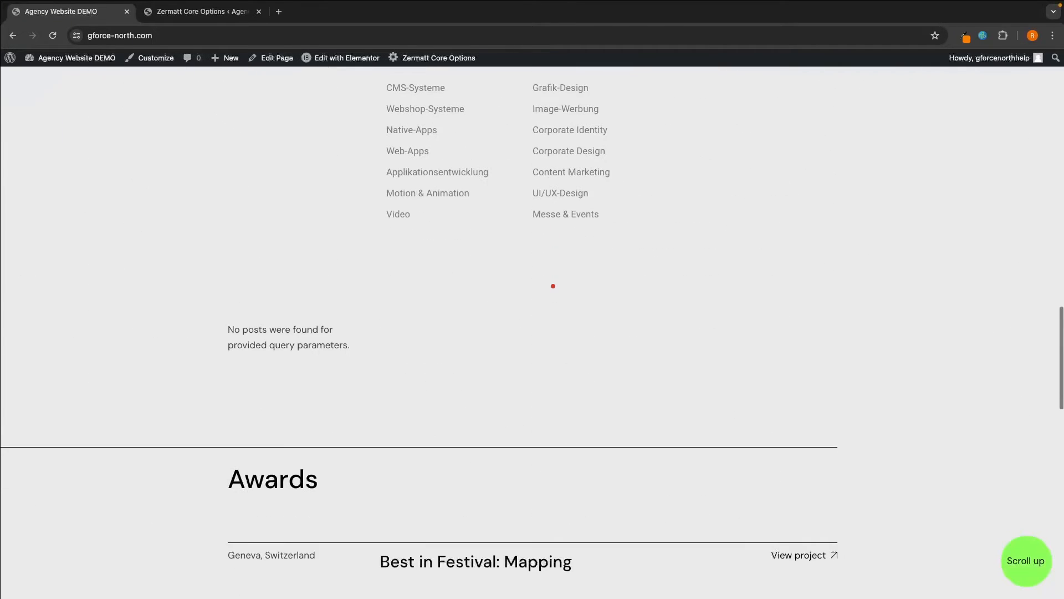
{"action": "scroll", "coordinate": [554, 286], "scroll_direction": "down", "scroll_amount": 8}
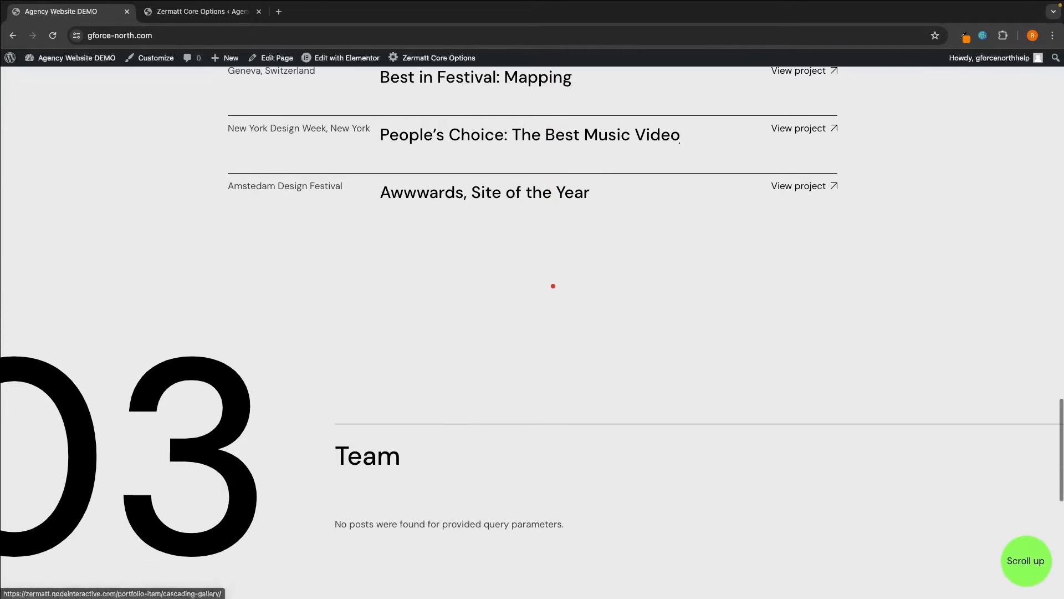
{"action": "scroll", "coordinate": [553, 286], "scroll_direction": "down", "scroll_amount": 9}
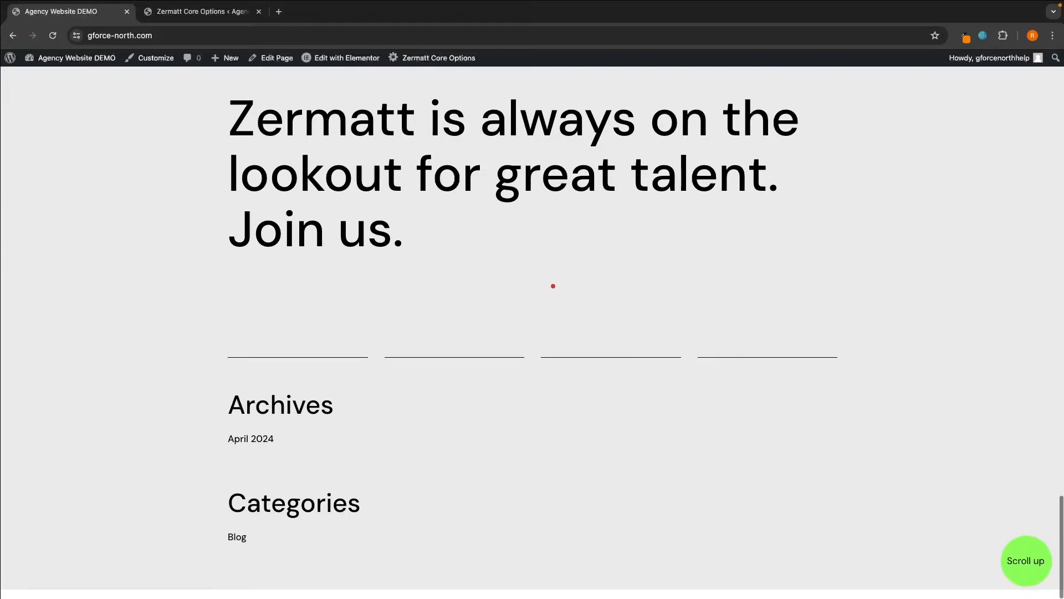
{"action": "scroll", "coordinate": [553, 286], "scroll_direction": "up", "scroll_amount": 3}
{"action": "scroll", "coordinate": [553, 286], "scroll_direction": "up", "scroll_amount": 20}
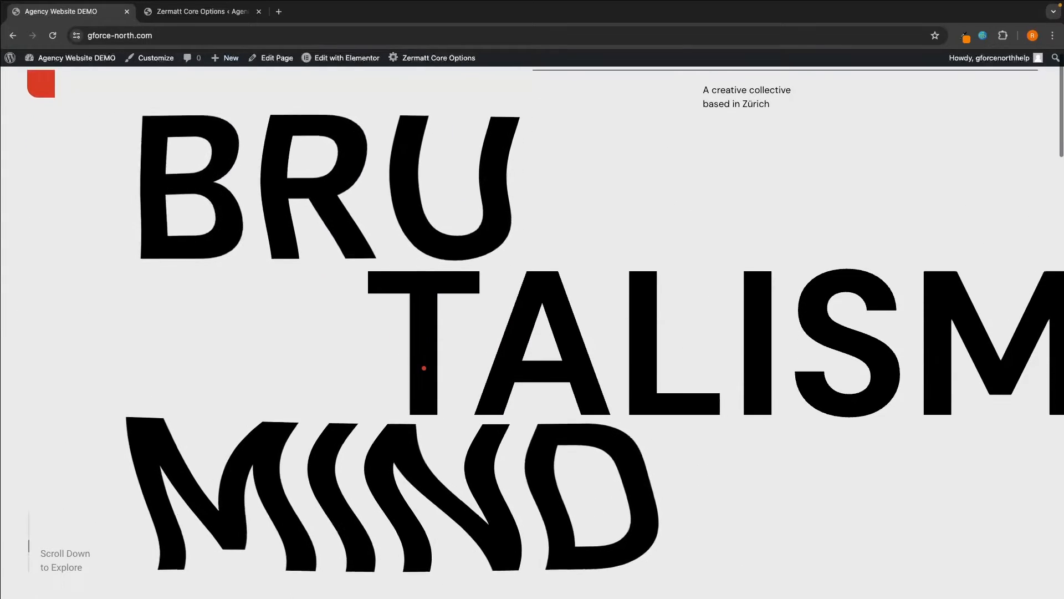
{"action": "left_click", "coordinate": [200, 12]}
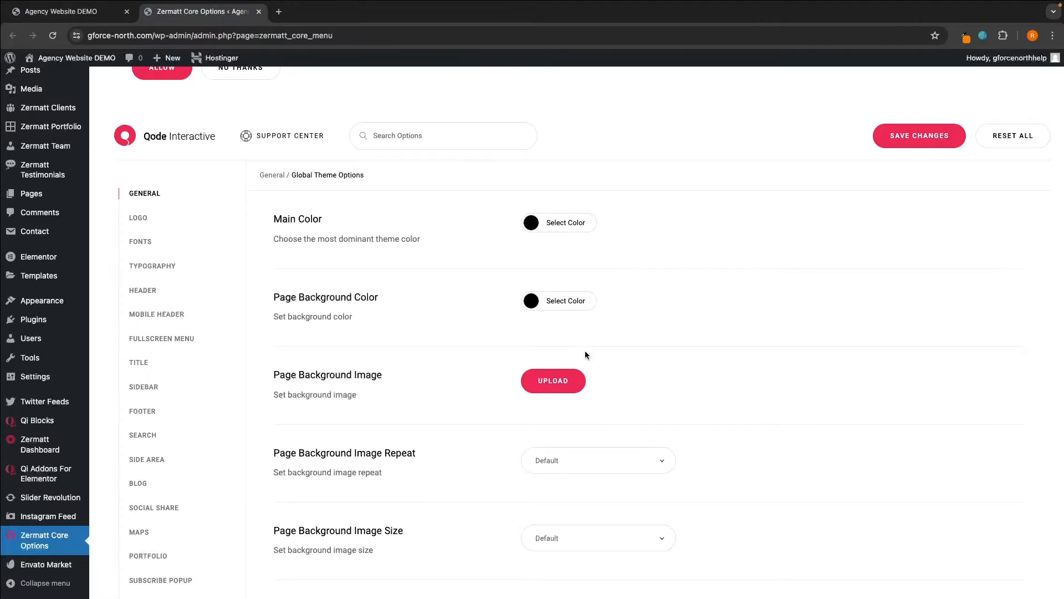
- Reset all Zermatt theme options to defaults and check the Page Background Image Repeat setting
{"action": "left_click", "coordinate": [1021, 141]}
{"action": "left_click", "coordinate": [627, 118]}
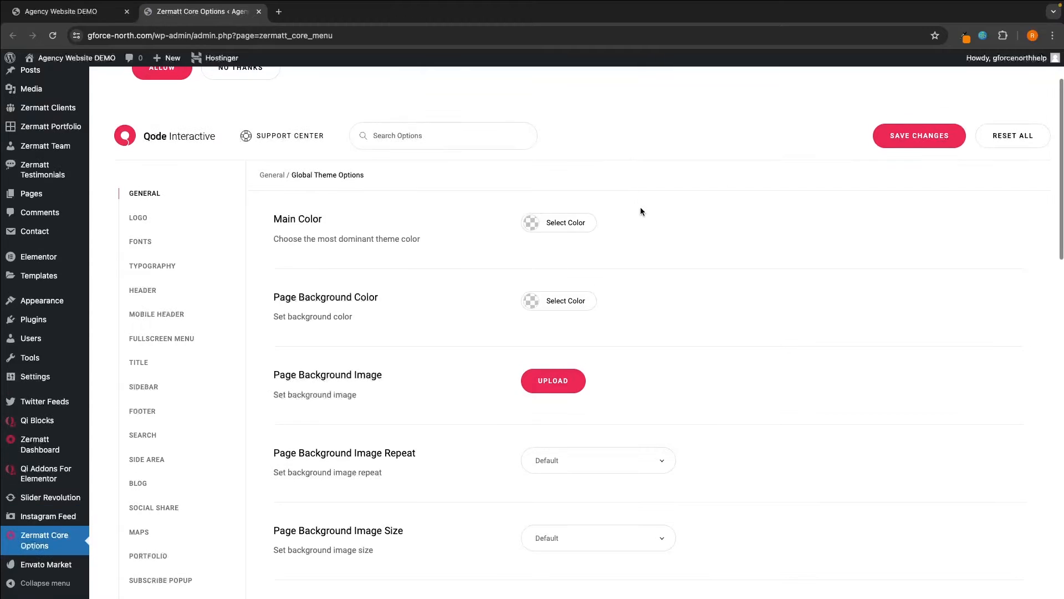
{"action": "scroll", "coordinate": [644, 245], "scroll_direction": "down", "scroll_amount": 3}
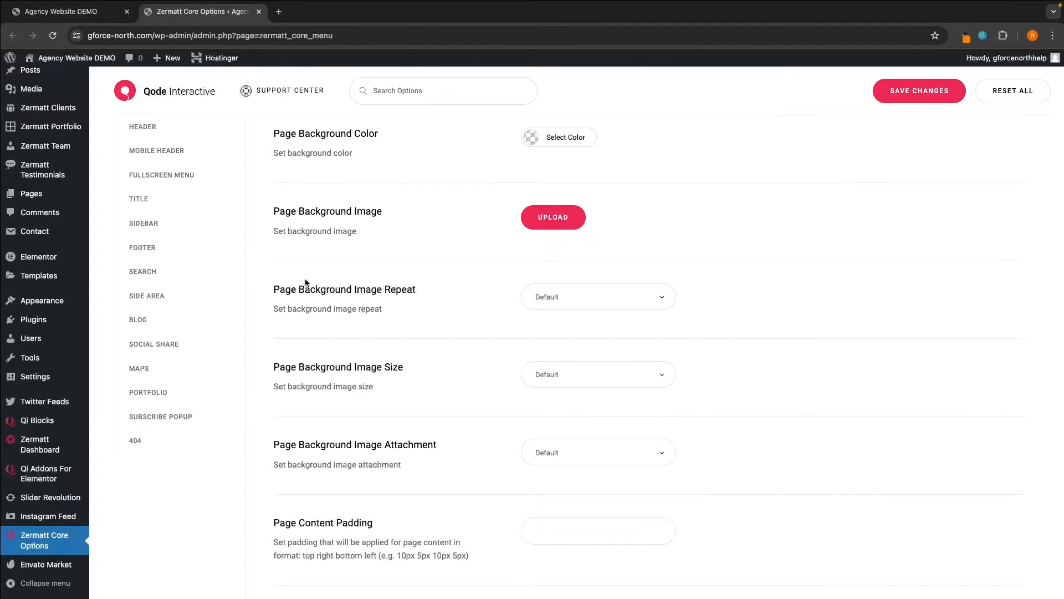
{"action": "left_click_drag", "start_coordinate": [278, 289], "coordinate": [417, 291]}
{"action": "left_click", "coordinate": [417, 291]}
- Look through the remaining General options, then return to the live homepage
{"action": "scroll", "coordinate": [909, 212], "scroll_direction": "down", "scroll_amount": 6}
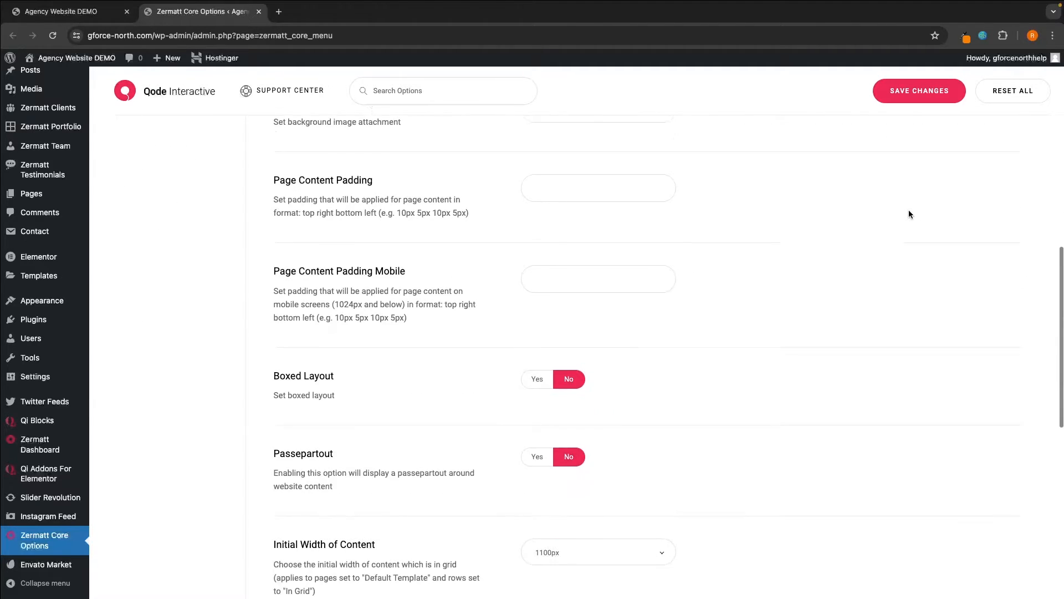
{"action": "scroll", "coordinate": [909, 214], "scroll_direction": "down", "scroll_amount": 7}
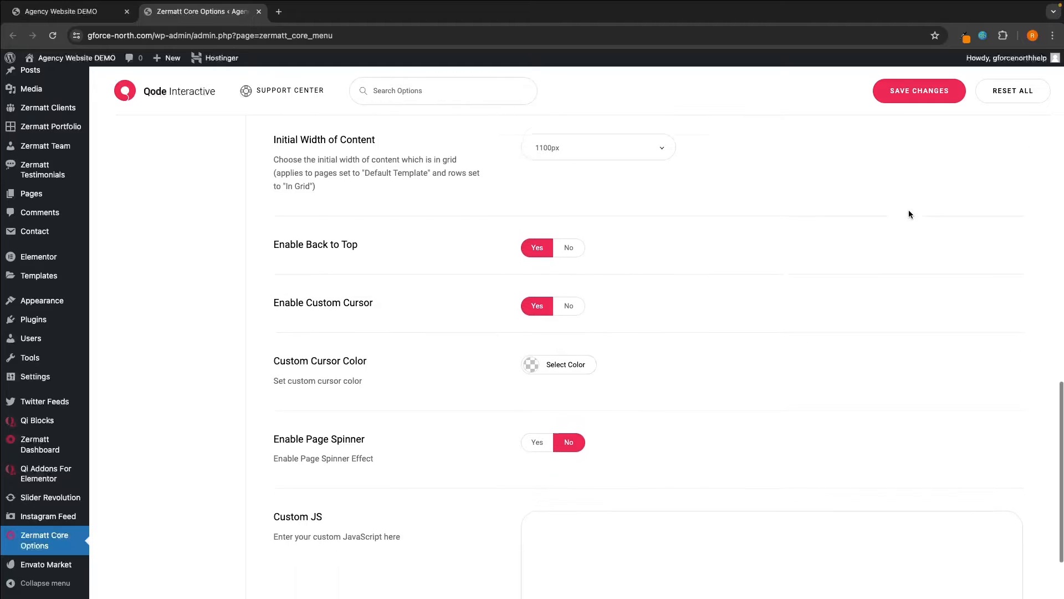
{"action": "scroll", "coordinate": [909, 214], "scroll_direction": "down", "scroll_amount": 2}
{"action": "left_click_drag", "start_coordinate": [271, 288], "coordinate": [371, 292]}
{"action": "left_click", "coordinate": [61, 11]}
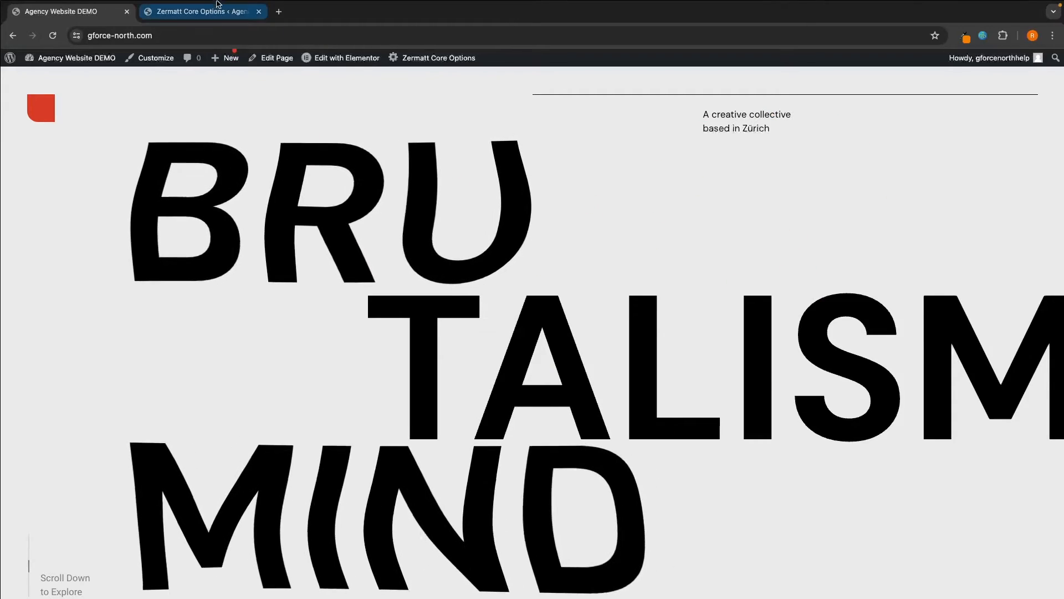
- Save a green Custom Cursor Color, rgb(129,215,66), and reload the live site to preview it
{"action": "left_click", "coordinate": [216, 19]}
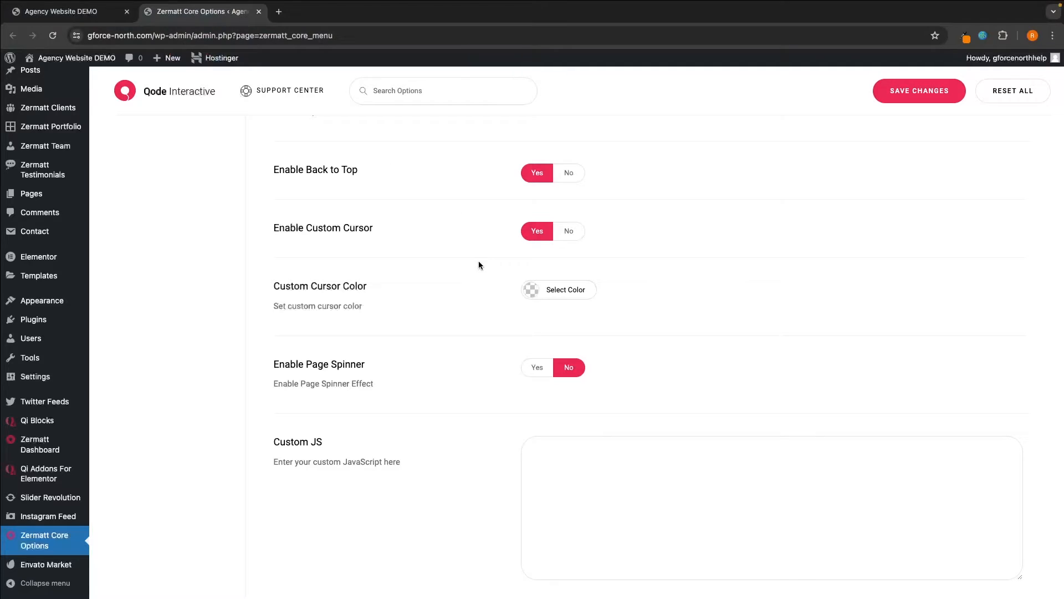
{"action": "left_click", "coordinate": [531, 293]}
{"action": "left_click", "coordinate": [597, 408]}
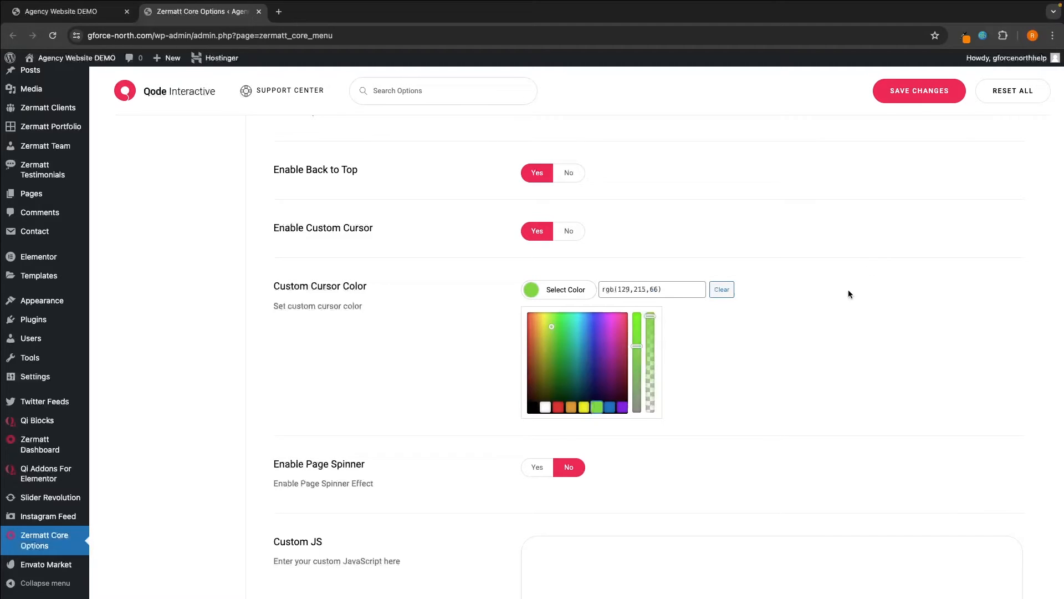
{"action": "left_click", "coordinate": [932, 89]}
{"action": "left_click", "coordinate": [126, 4]}
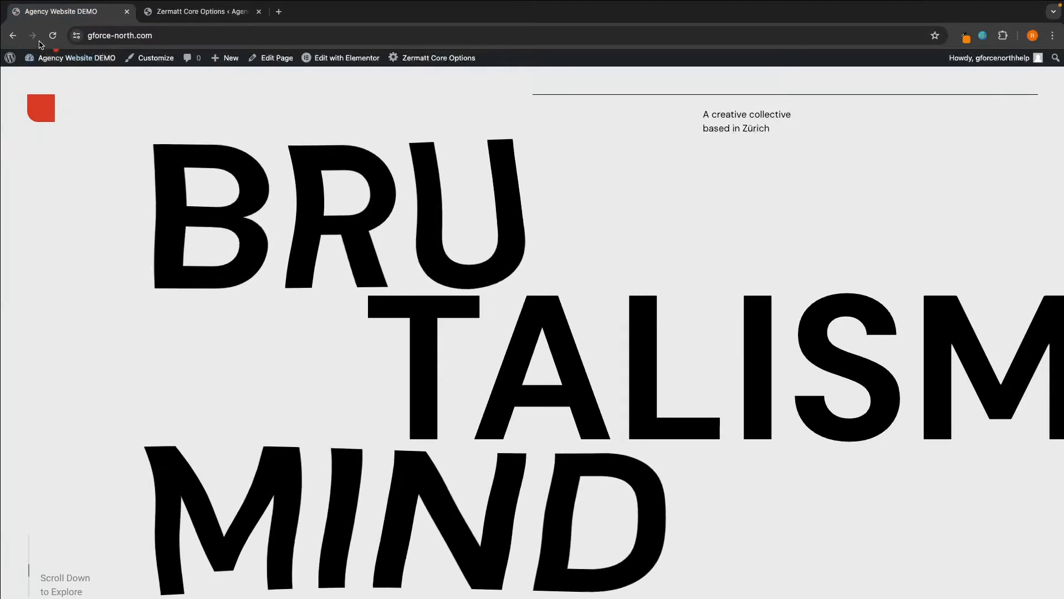
{"action": "key", "text": "super+r"}
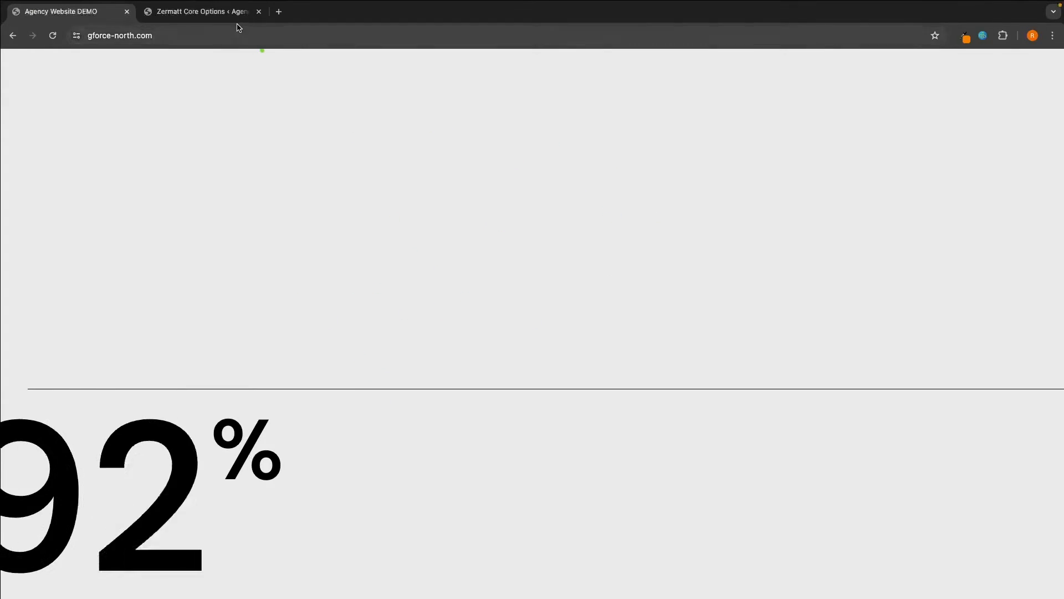
- Reset all Zermatt theme options to their defaults
{"action": "left_click", "coordinate": [197, 11]}
{"action": "scroll", "coordinate": [609, 346], "scroll_direction": "up", "scroll_amount": 1}
{"action": "left_click", "coordinate": [998, 101]}
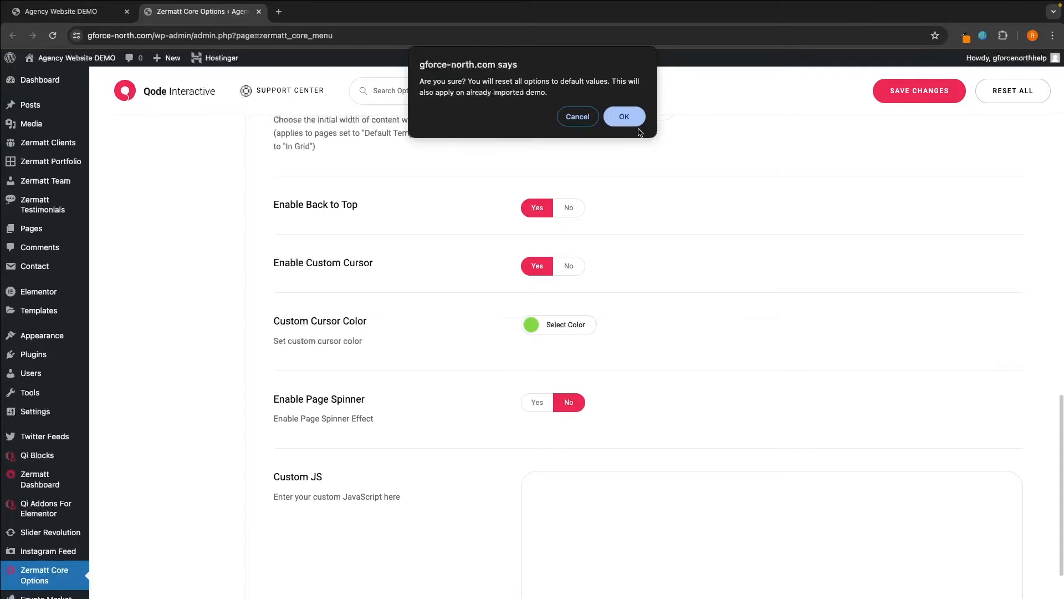
{"action": "key", "text": "Return"}
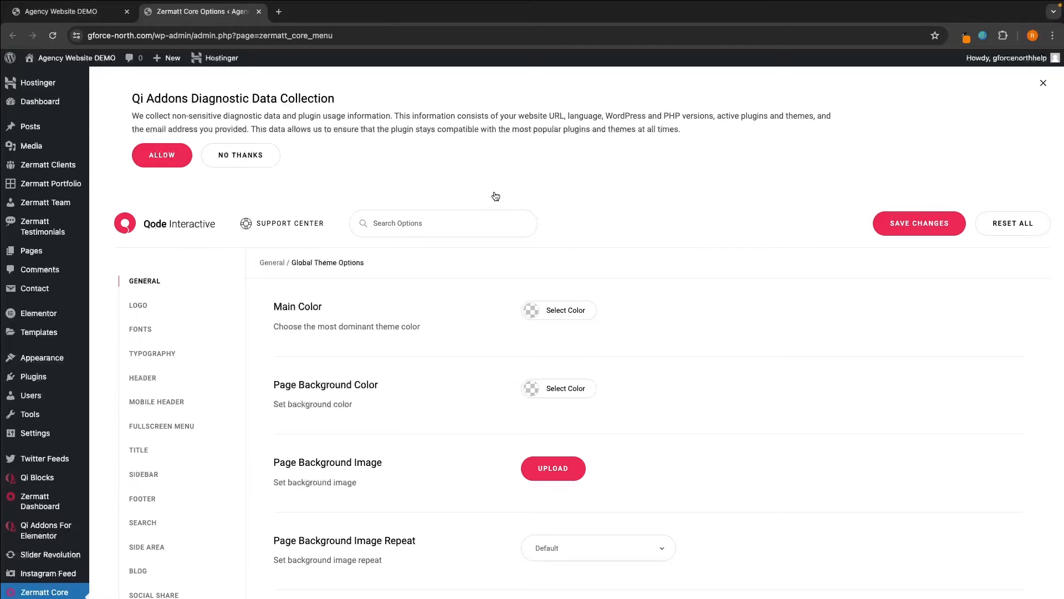
- Open the Logo settings and browse the main logo's upload picker without choosing a file
{"action": "left_click", "coordinate": [143, 305]}
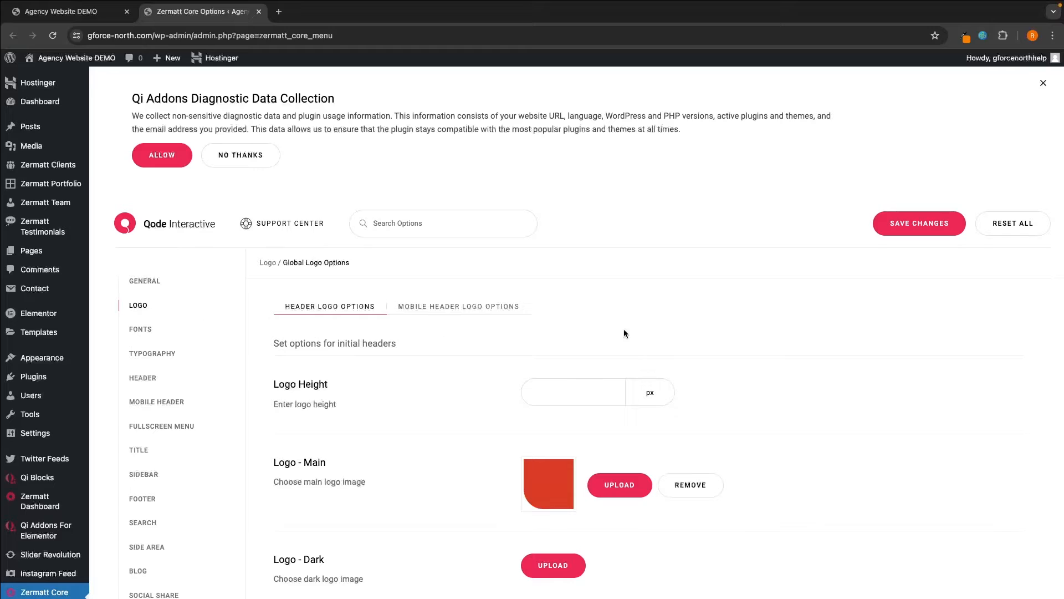
{"action": "scroll", "coordinate": [629, 333], "scroll_direction": "down", "scroll_amount": 1}
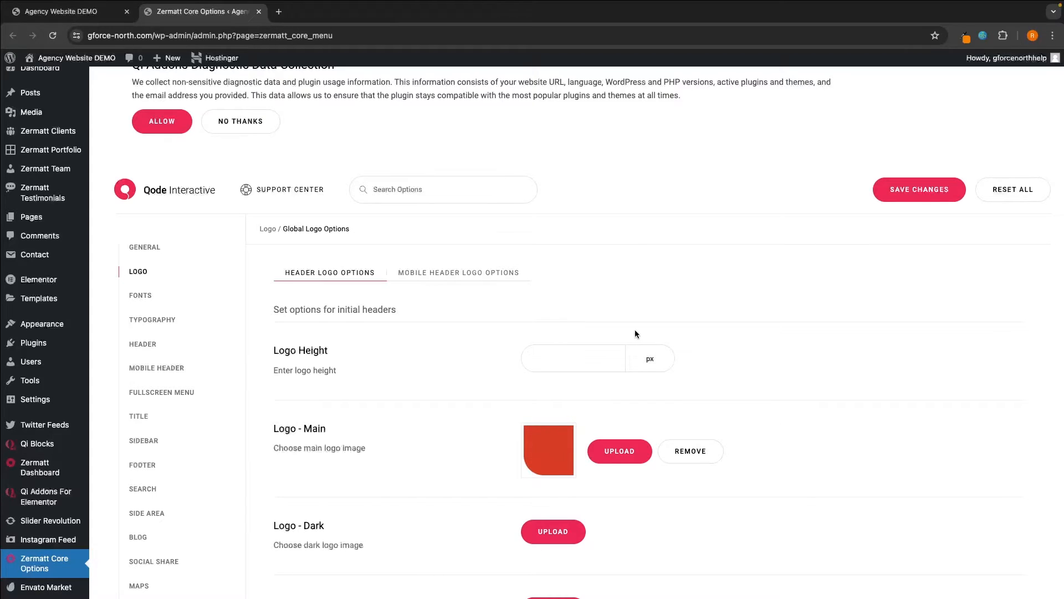
{"action": "scroll", "coordinate": [499, 338], "scroll_direction": "down", "scroll_amount": 2}
{"action": "left_click_drag", "start_coordinate": [273, 372], "coordinate": [374, 392]}
{"action": "left_click", "coordinate": [339, 378]}
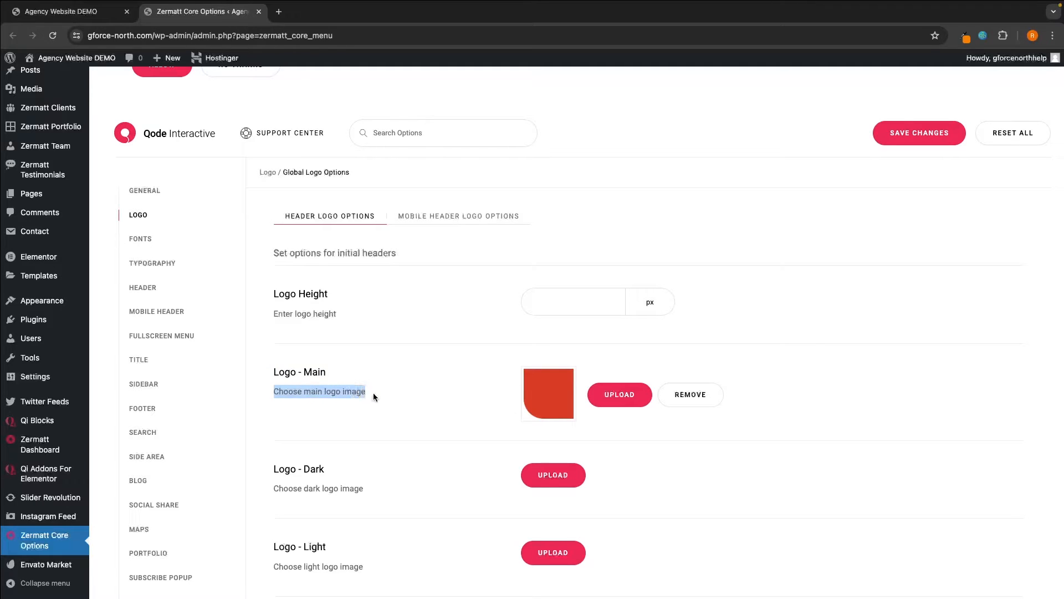
{"action": "left_click", "coordinate": [341, 427]}
{"action": "left_click", "coordinate": [604, 400]}
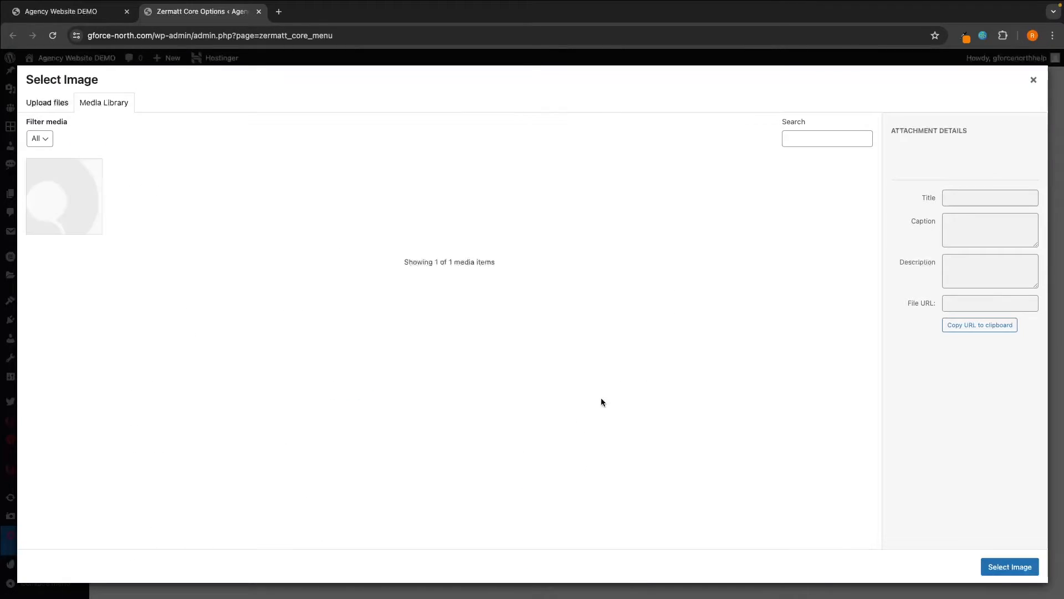
{"action": "left_click", "coordinate": [49, 103]}
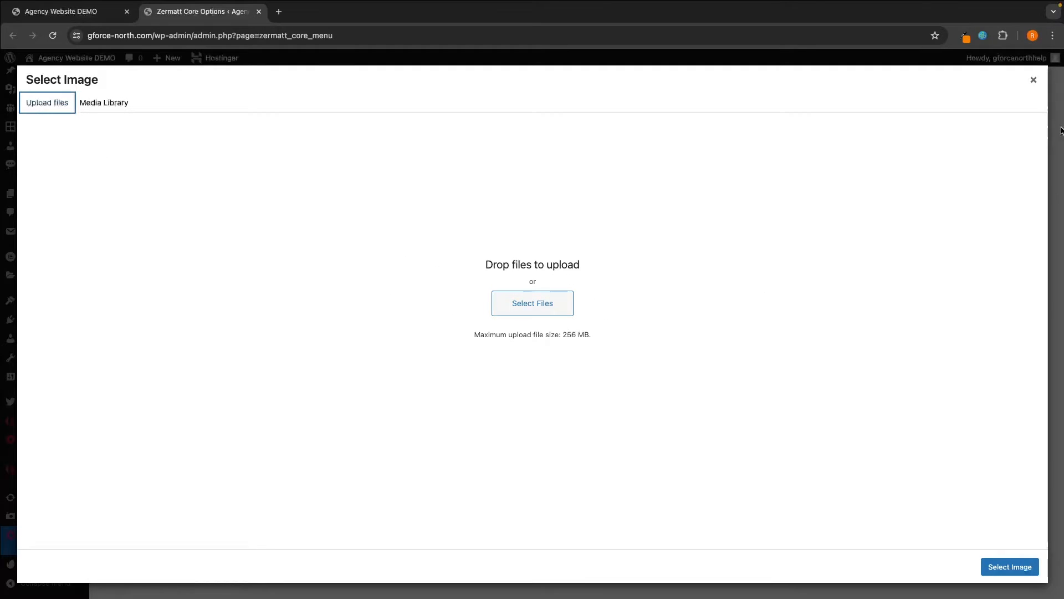
{"action": "left_click", "coordinate": [1033, 80]}
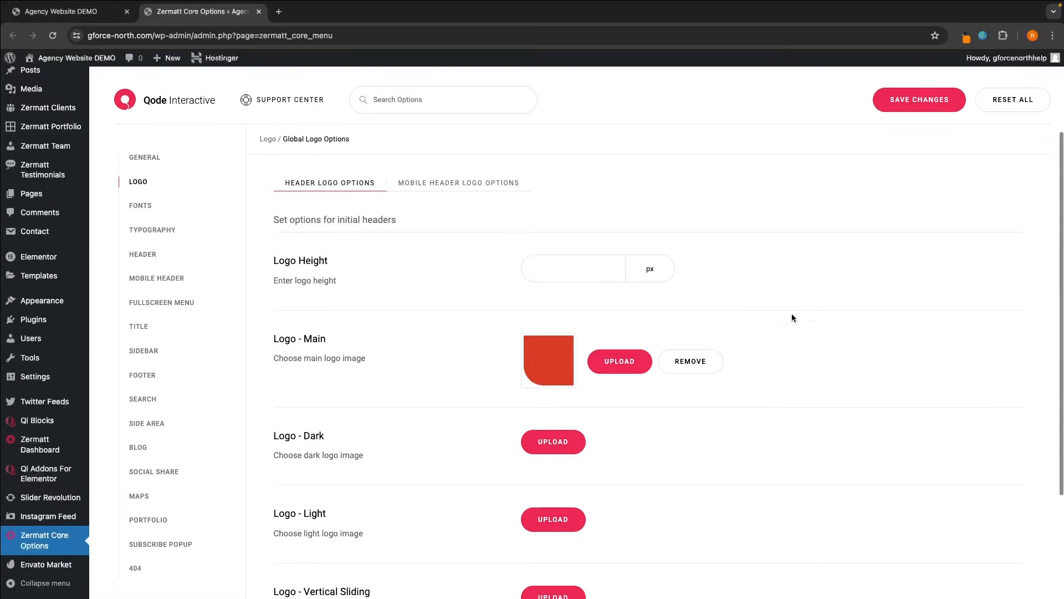
- Review the dark logo setting, then switch to the live homepage
{"action": "scroll", "coordinate": [499, 333], "scroll_direction": "down", "scroll_amount": 2}
{"action": "left_click_drag", "start_coordinate": [272, 380], "coordinate": [365, 401]}
{"action": "left_click", "coordinate": [372, 404]}
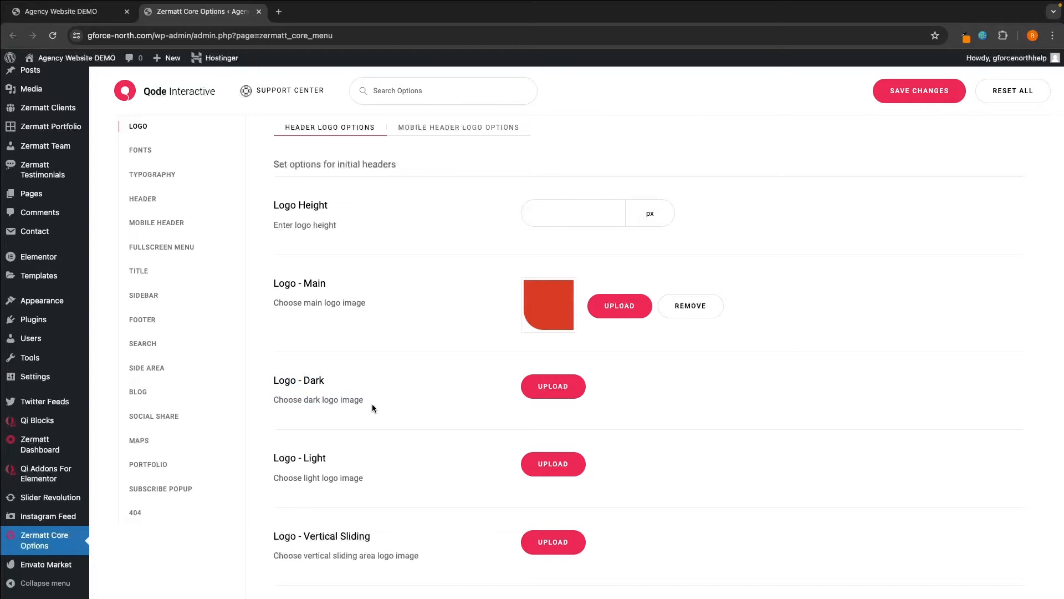
{"action": "left_click", "coordinate": [61, 11]}
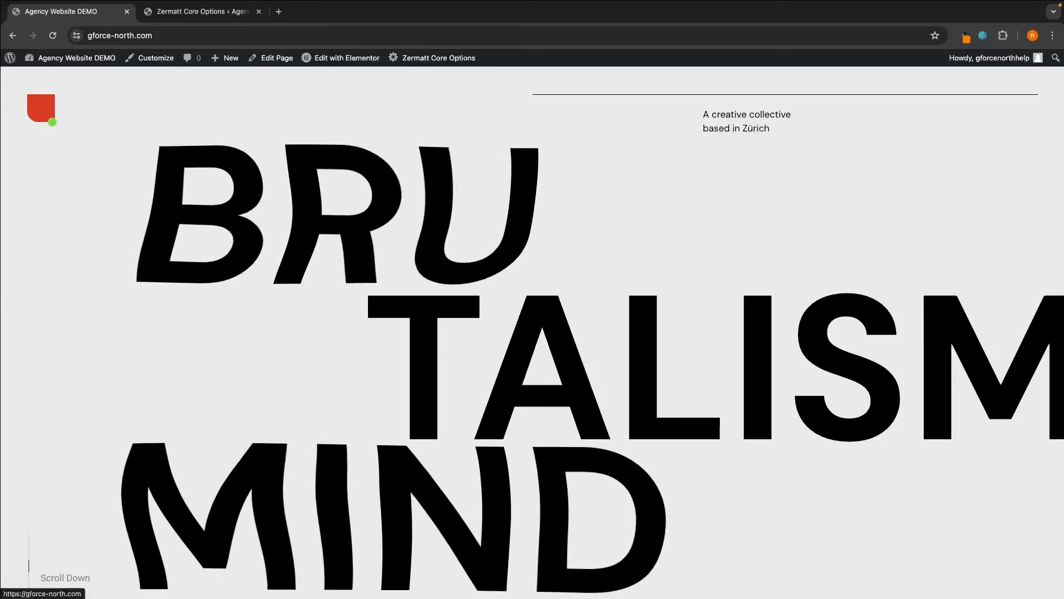
- Review the Logo - Main and Logo - Dark settings and toggle the Mobile Header Logo options
{"action": "left_click", "coordinate": [186, 13]}
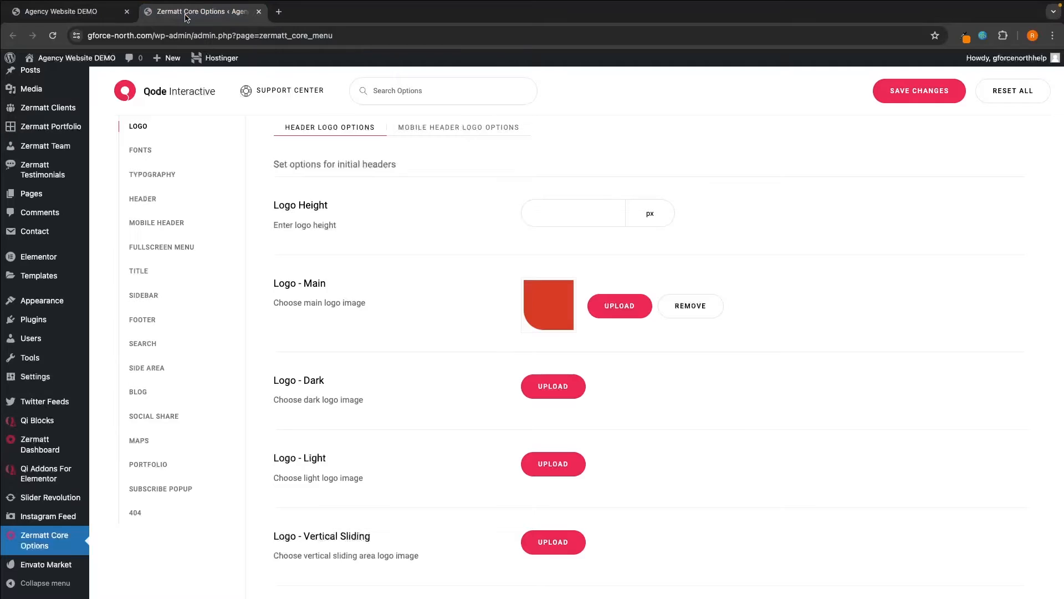
{"action": "left_click_drag", "start_coordinate": [300, 284], "coordinate": [519, 317]}
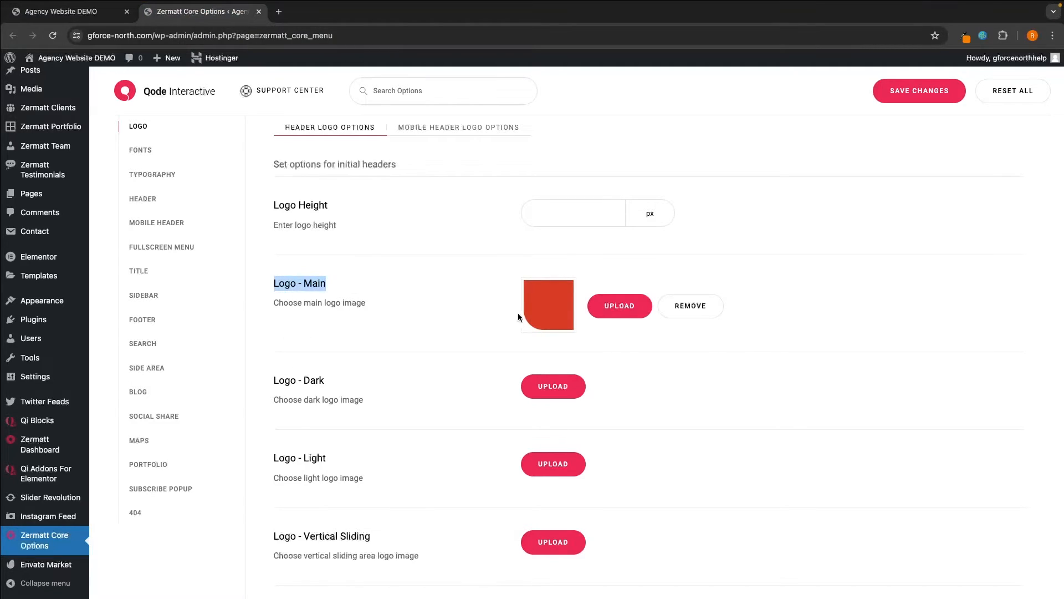
{"action": "left_click", "coordinate": [429, 314]}
{"action": "left_click_drag", "start_coordinate": [271, 381], "coordinate": [333, 380]}
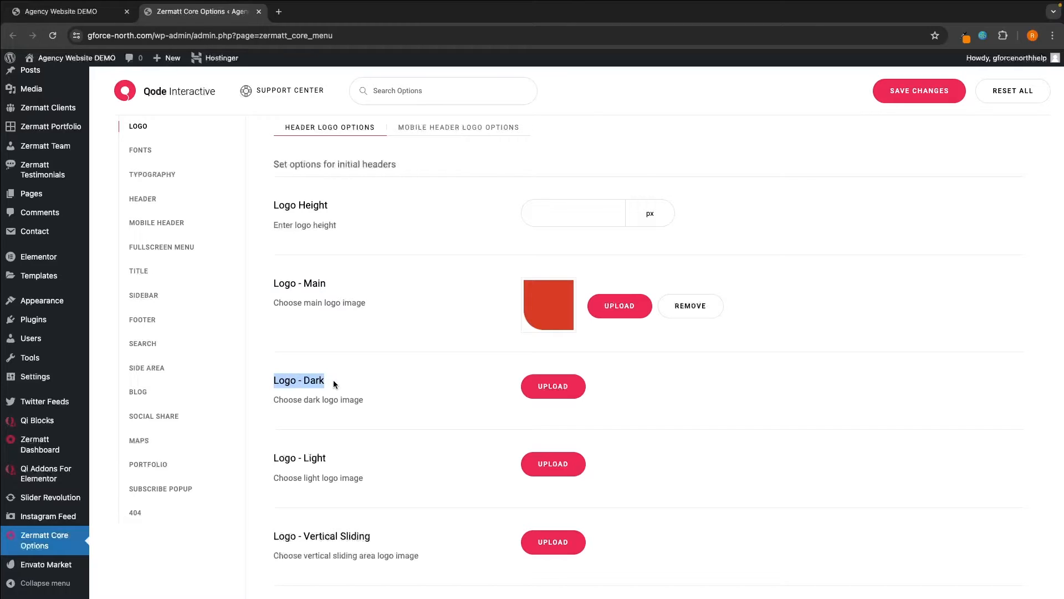
{"action": "left_click", "coordinate": [343, 384]}
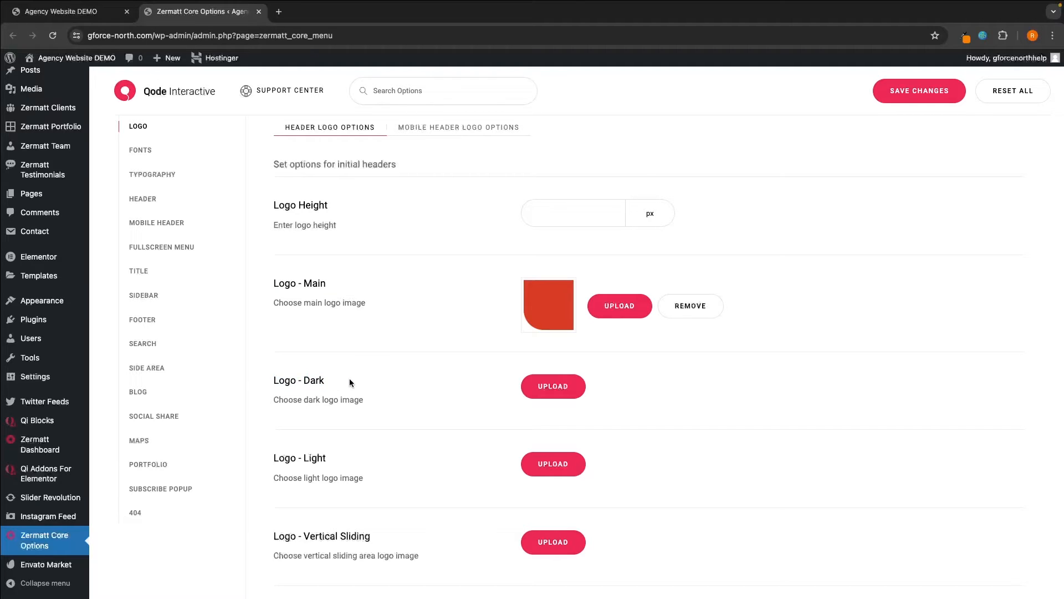
{"action": "scroll", "coordinate": [388, 338], "scroll_direction": "up", "scroll_amount": 3}
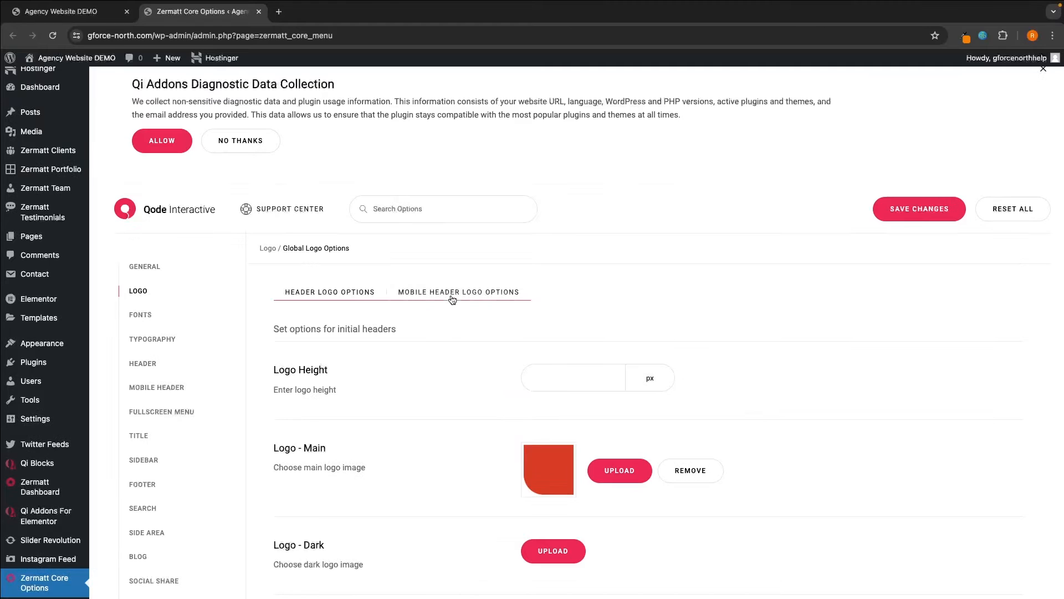
{"action": "left_click", "coordinate": [437, 298]}
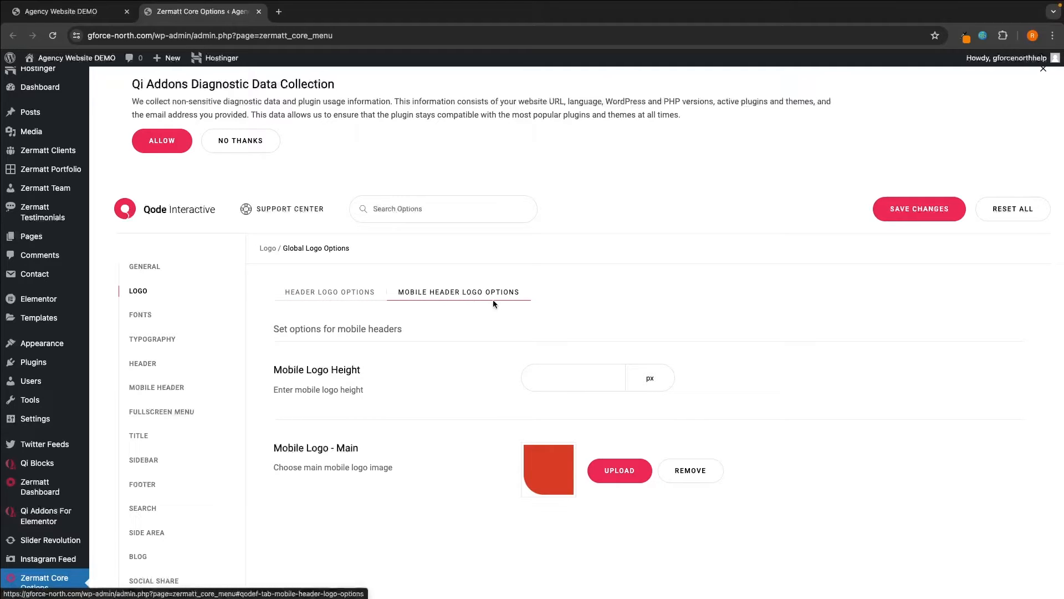
{"action": "left_click", "coordinate": [339, 294]}
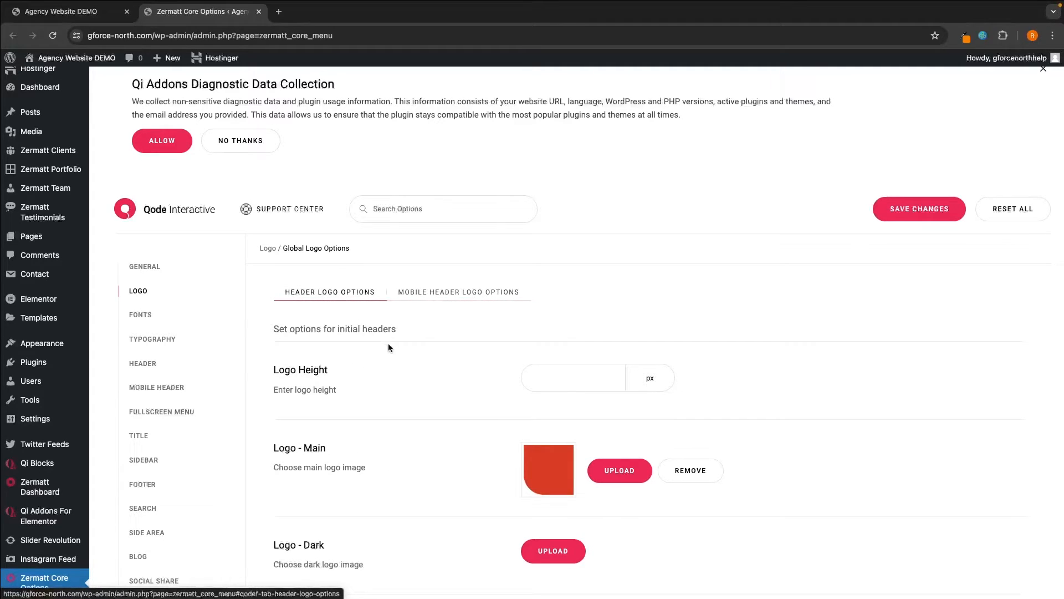
{"action": "scroll", "coordinate": [388, 348], "scroll_direction": "down", "scroll_amount": 2}
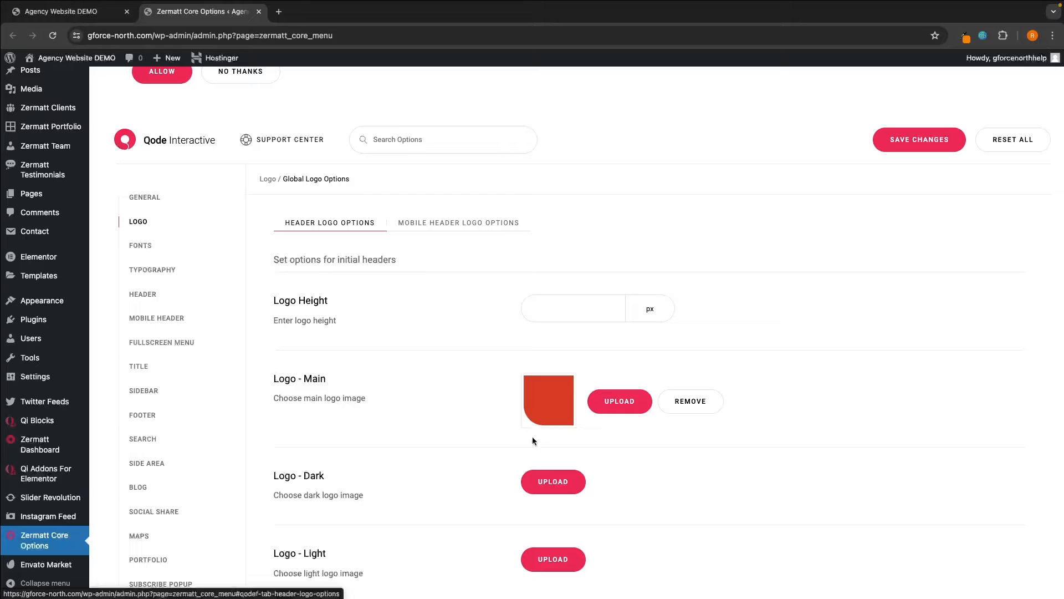
{"action": "left_click", "coordinate": [476, 222]}
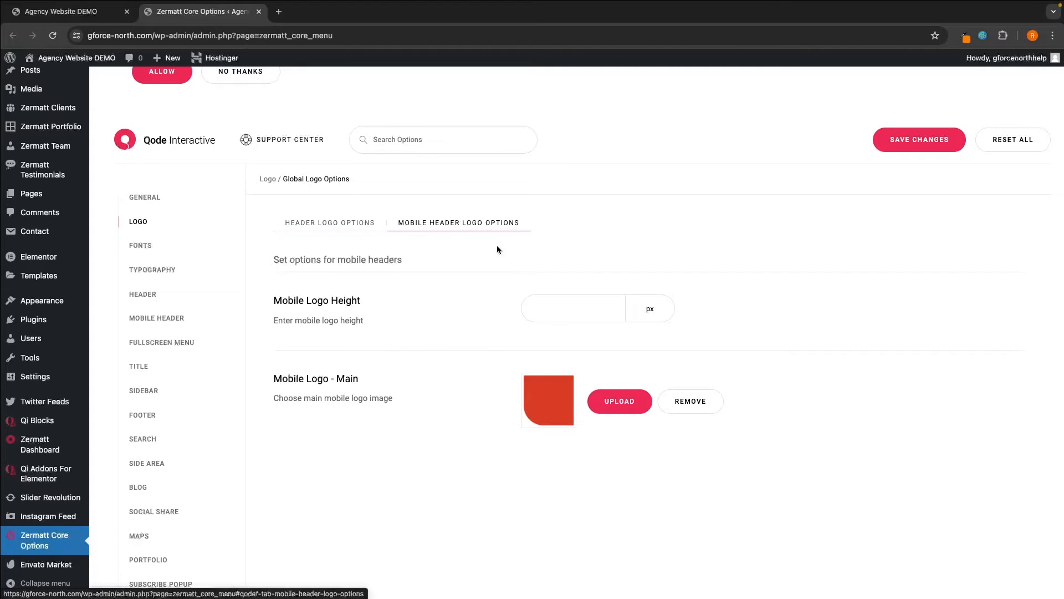
{"action": "mouse_move", "coordinate": [399, 225]}
{"action": "left_mouse_down"}
{"action": "mouse_move", "coordinate": [478, 228]}
{"action": "mouse_move", "coordinate": [402, 223]}
{"action": "left_mouse_up"}
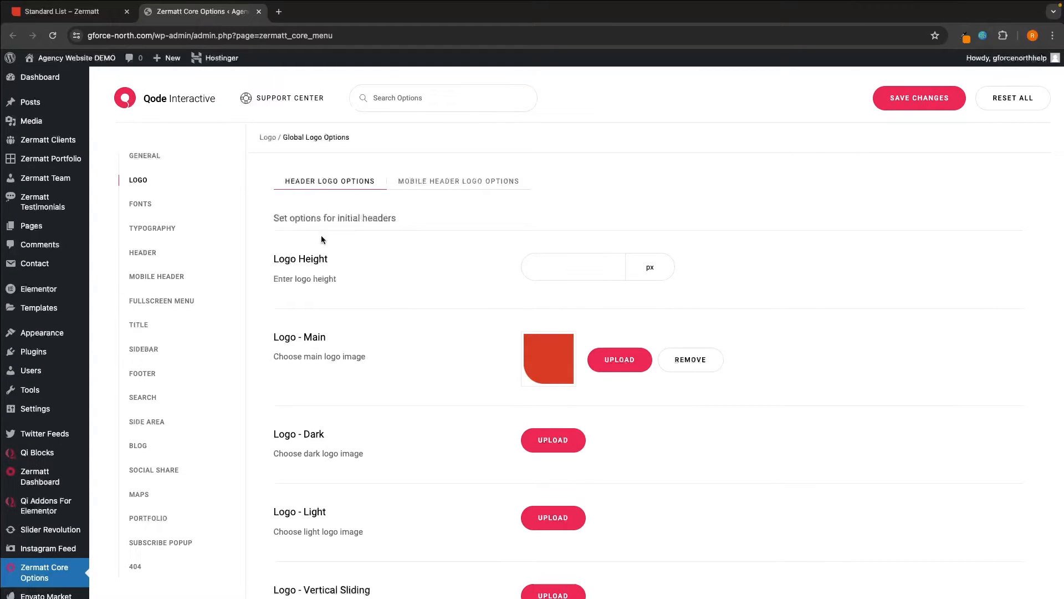
- Check the Fonts settings, including Enable Google Fonts, against the demo site
{"action": "left_click", "coordinate": [149, 203]}
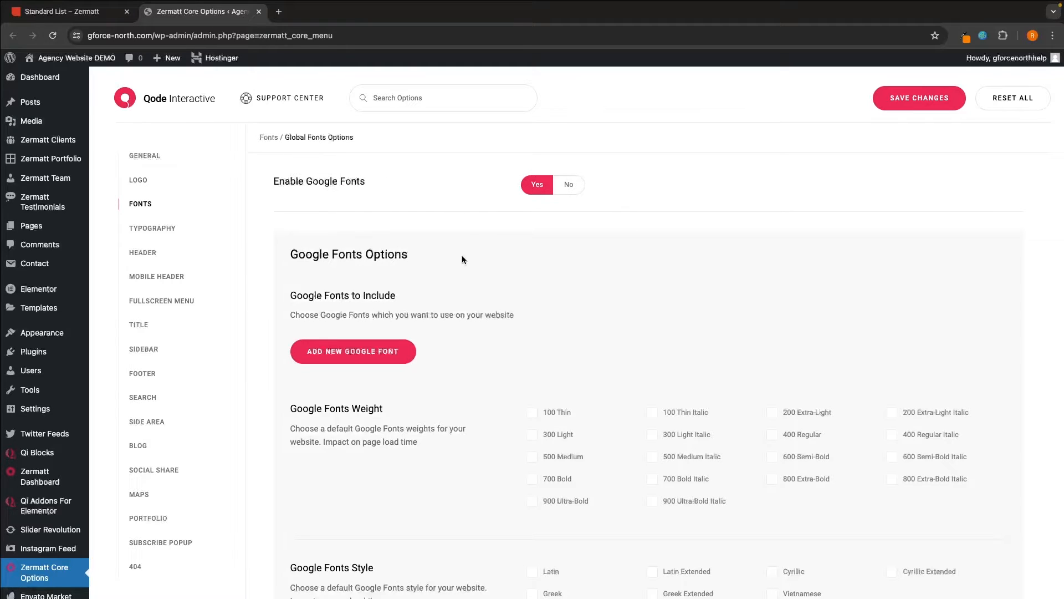
{"action": "scroll", "coordinate": [464, 239], "scroll_direction": "down", "scroll_amount": 2}
{"action": "scroll", "coordinate": [389, 205], "scroll_direction": "up", "scroll_amount": 3}
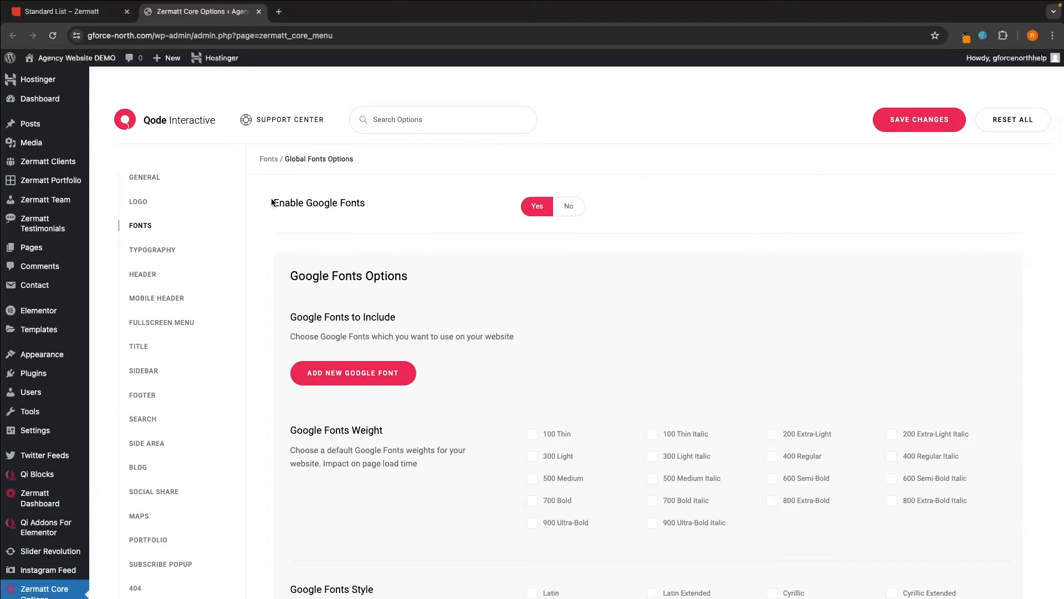
{"action": "left_click_drag", "start_coordinate": [271, 203], "coordinate": [377, 206]}
{"action": "left_click", "coordinate": [377, 206]}
{"action": "left_click", "coordinate": [103, 14]}
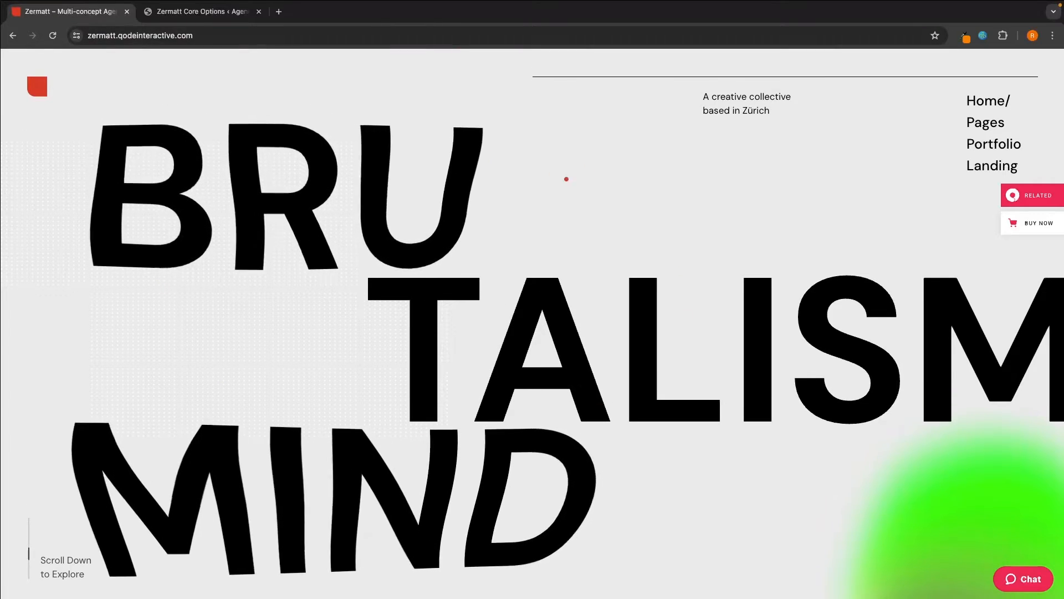
{"action": "left_click", "coordinate": [222, 12]}
- Browse the Typography settings and compare them with the demo site
{"action": "left_click", "coordinate": [143, 249]}
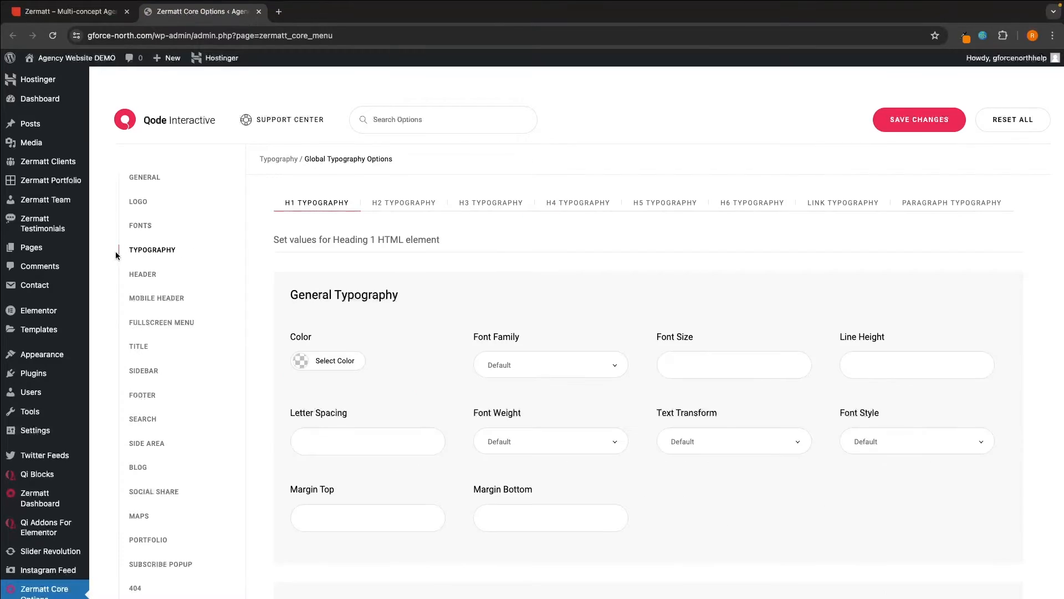
{"action": "scroll", "coordinate": [452, 287], "scroll_direction": "down", "scroll_amount": 5}
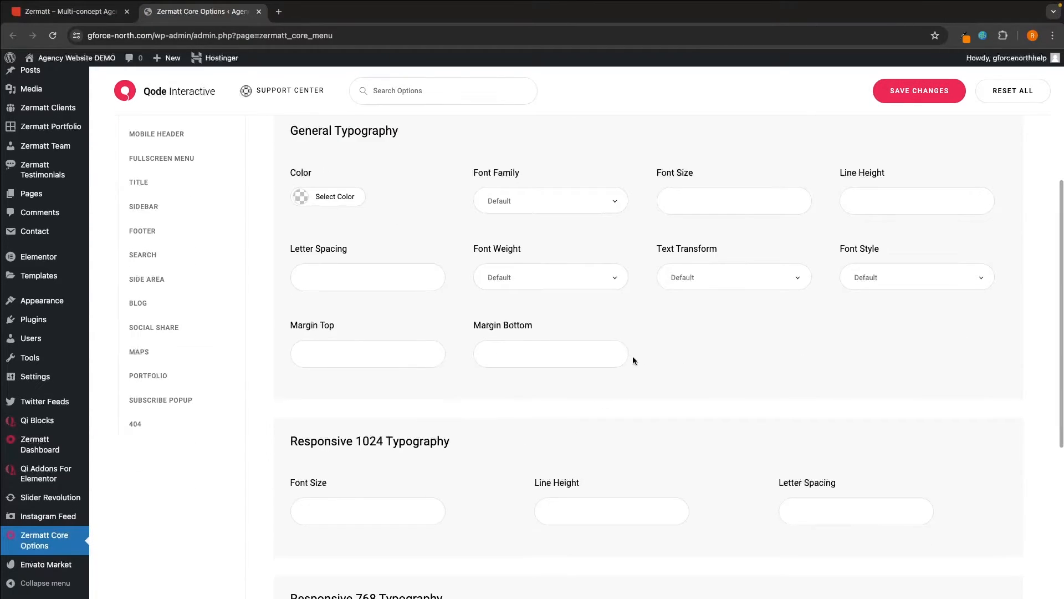
{"action": "scroll", "coordinate": [642, 370], "scroll_direction": "up", "scroll_amount": 10}
{"action": "scroll", "coordinate": [635, 340], "scroll_direction": "down", "scroll_amount": 2}
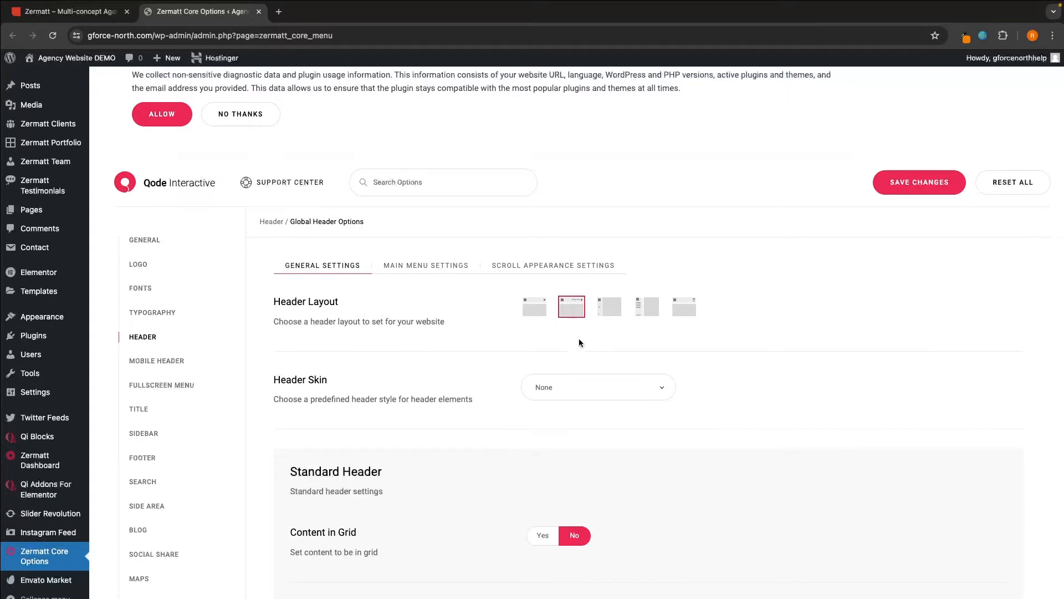
{"action": "left_click", "coordinate": [36, 13]}
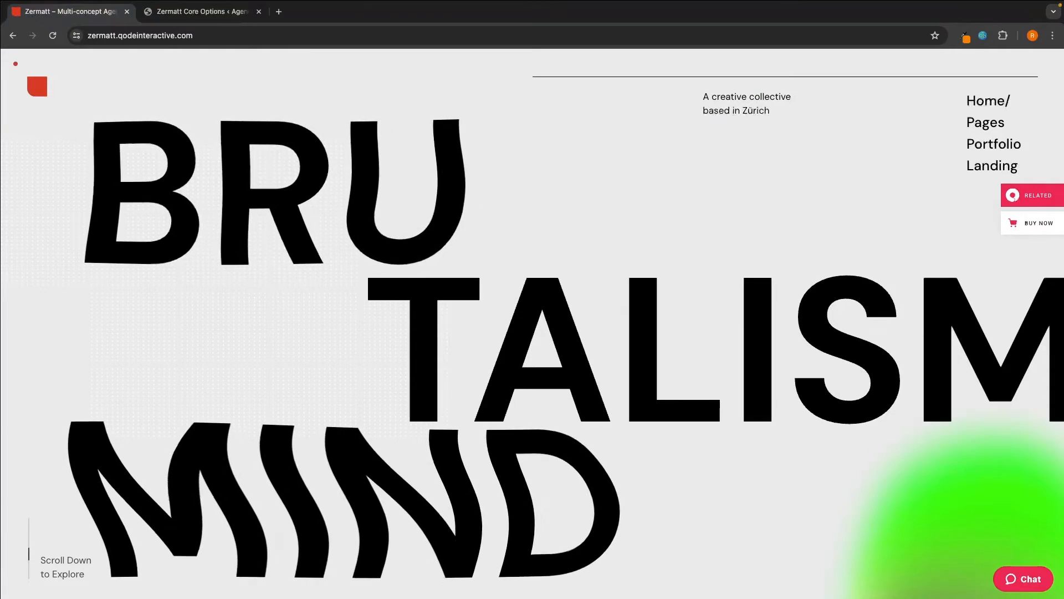
{"action": "left_click", "coordinate": [205, 12]}
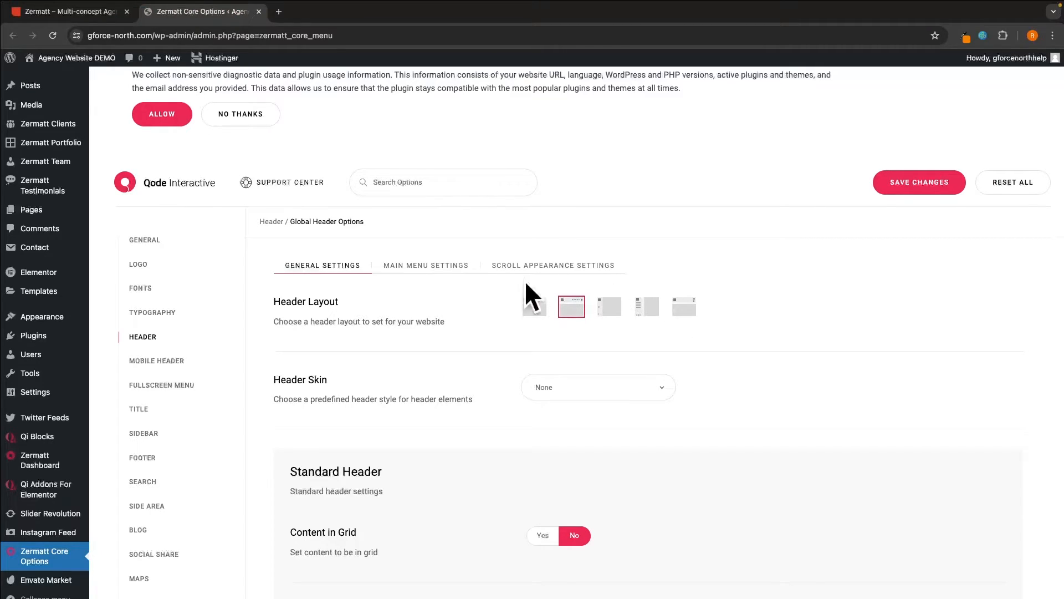
- Browse the Main Menu, Sidebar, Footer, Social Share and Portfolio options, then return to General
{"action": "left_click", "coordinate": [444, 266]}
{"action": "scroll", "coordinate": [573, 362], "scroll_direction": "down", "scroll_amount": 3}
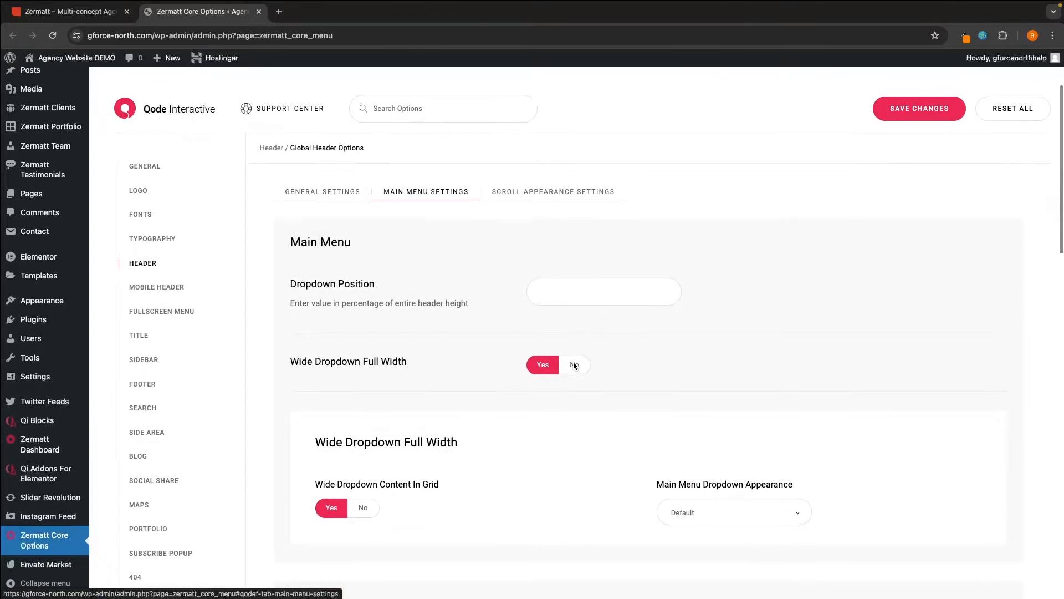
{"action": "scroll", "coordinate": [235, 359], "scroll_direction": "down", "scroll_amount": 3}
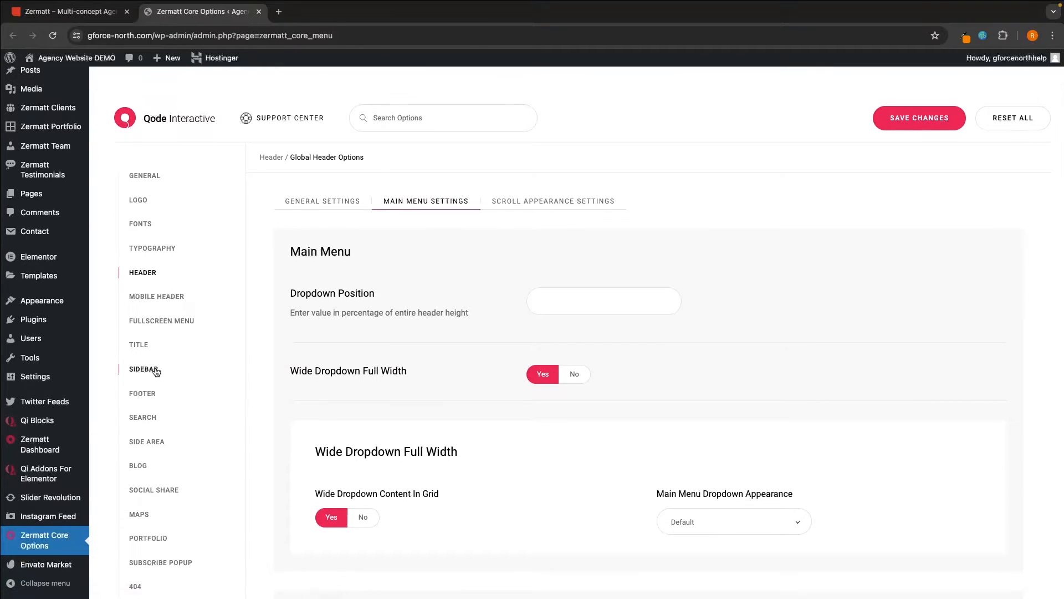
{"action": "left_click", "coordinate": [145, 370]}
{"action": "left_click", "coordinate": [147, 393]}
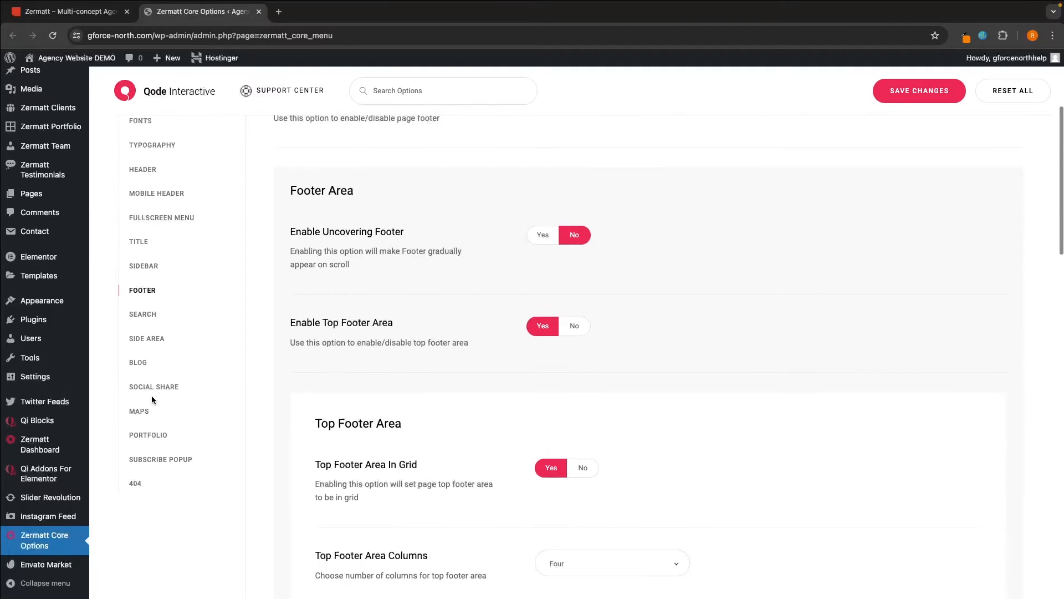
{"action": "left_click", "coordinate": [151, 394]}
{"action": "left_click", "coordinate": [154, 497]}
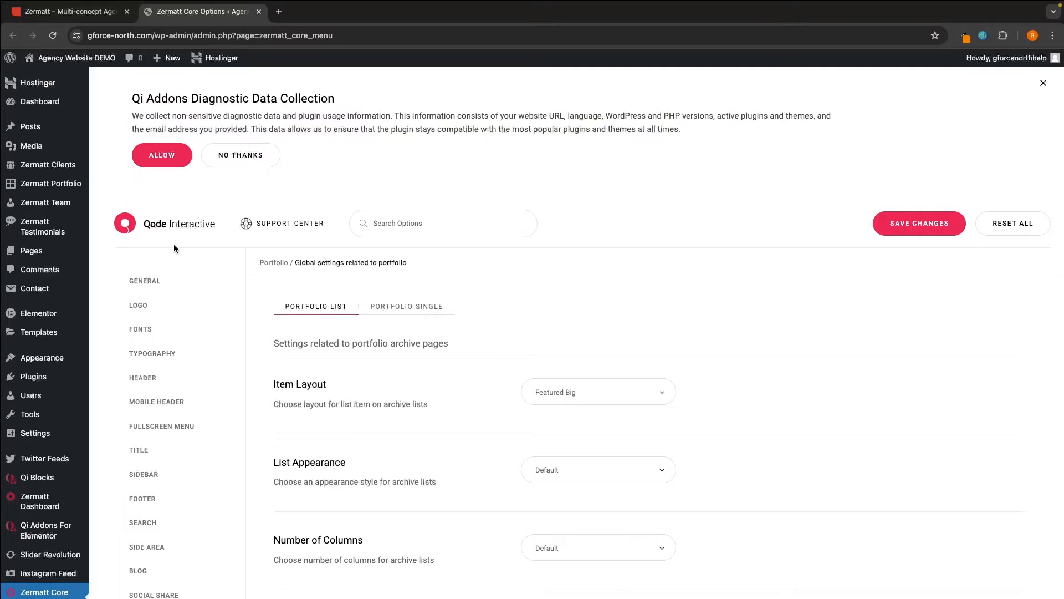
{"action": "left_click", "coordinate": [159, 281]}
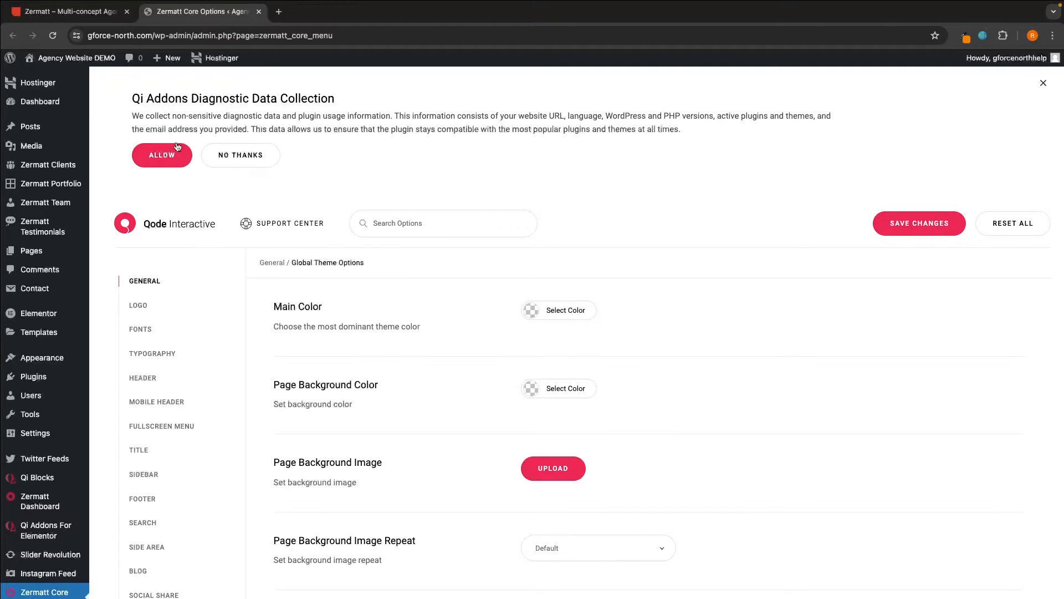
- Dismiss the Qi Addons diagnostic notice, close the Zermatt Core Options tab, and open a new tab
{"action": "left_click", "coordinate": [239, 155]}
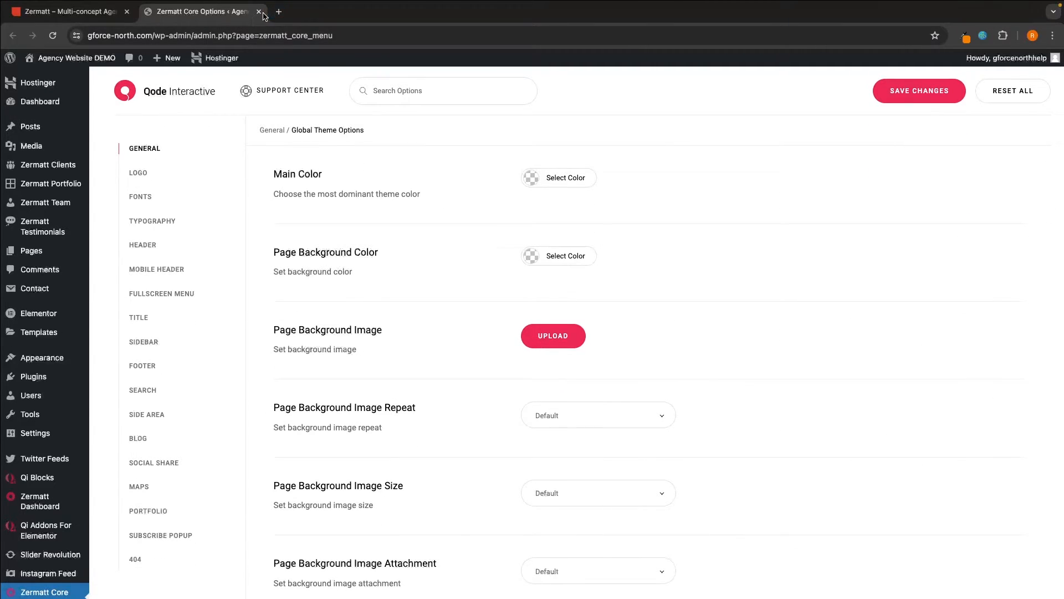
{"action": "left_click", "coordinate": [259, 11]}
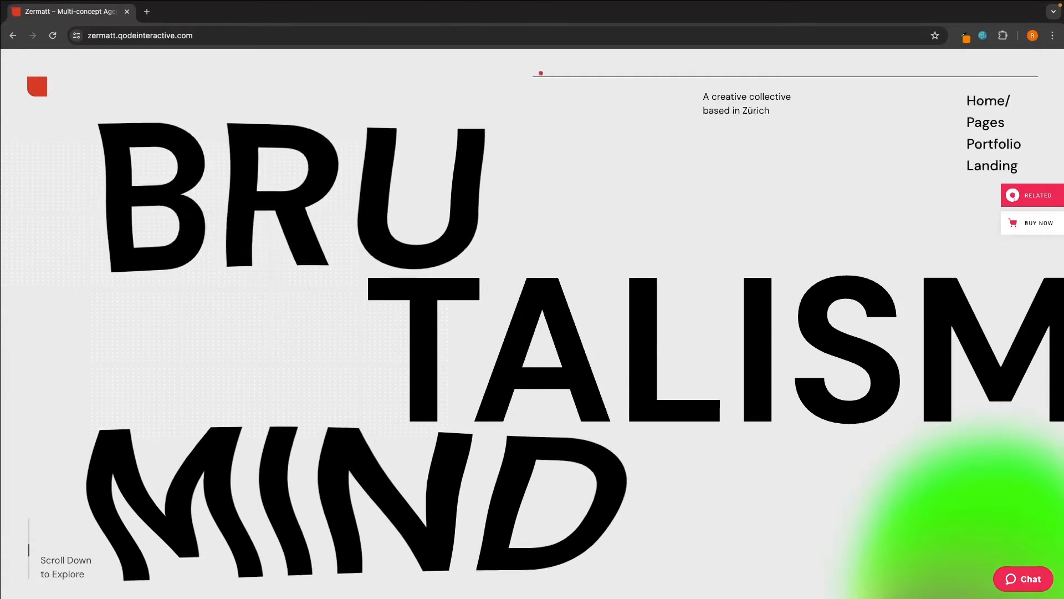
{"action": "left_click", "coordinate": [147, 11]}
- Go to the dashboard, close the old Zermatt tab, and open the live homepage in Elementor
{"action": "left_click", "coordinate": [91, 57]}
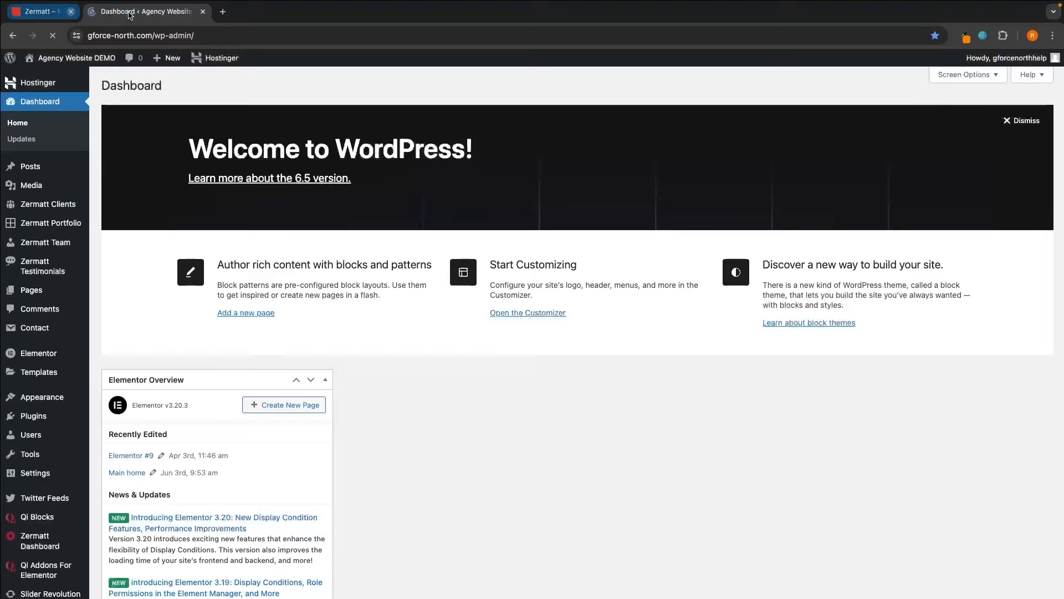
{"action": "left_click", "coordinate": [127, 11]}
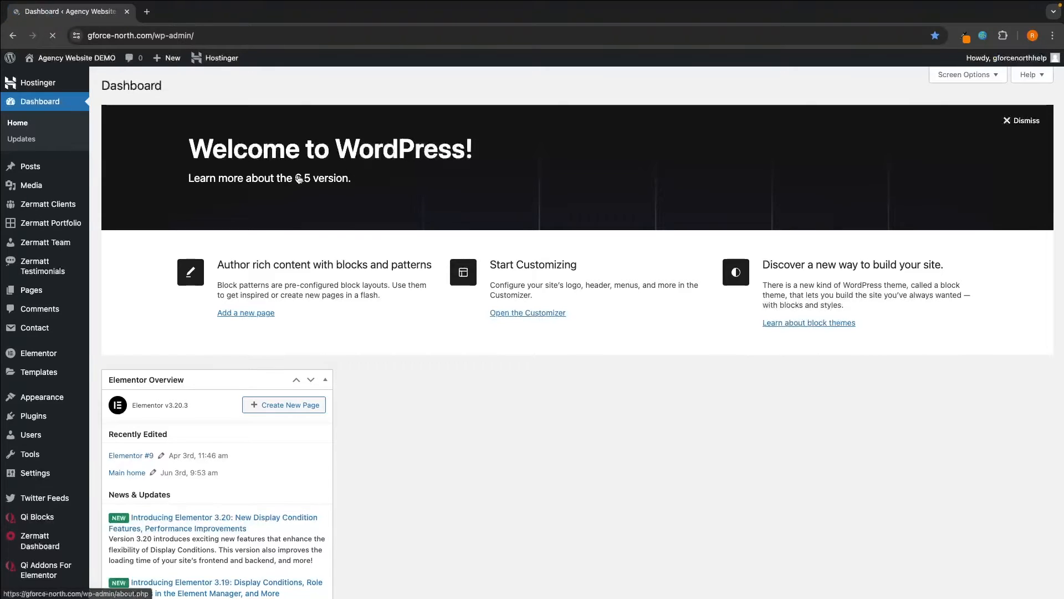
{"action": "left_click", "coordinate": [90, 57]}
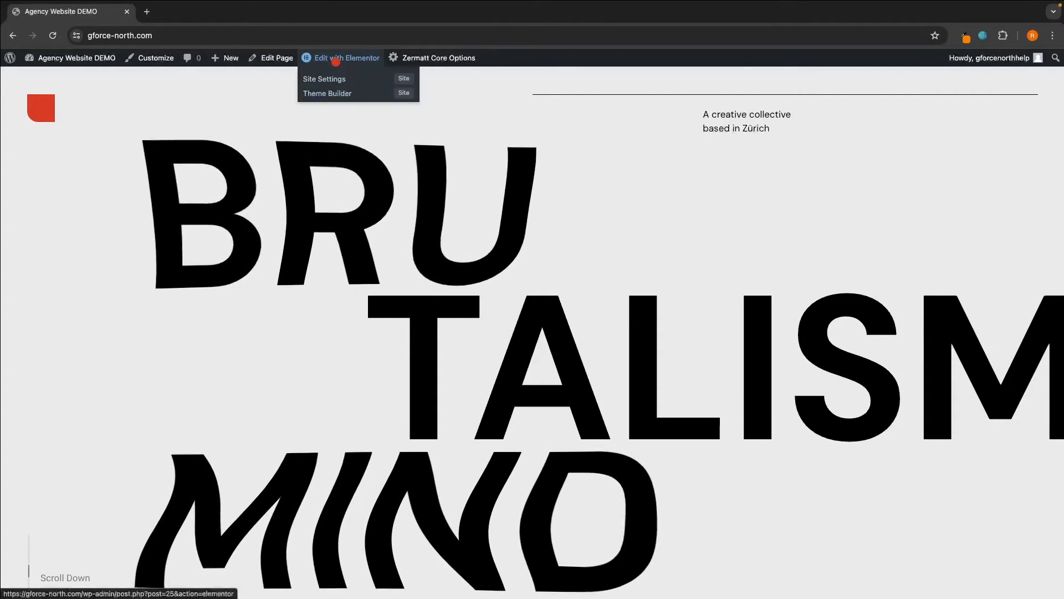
{"action": "left_click", "coordinate": [336, 59]}
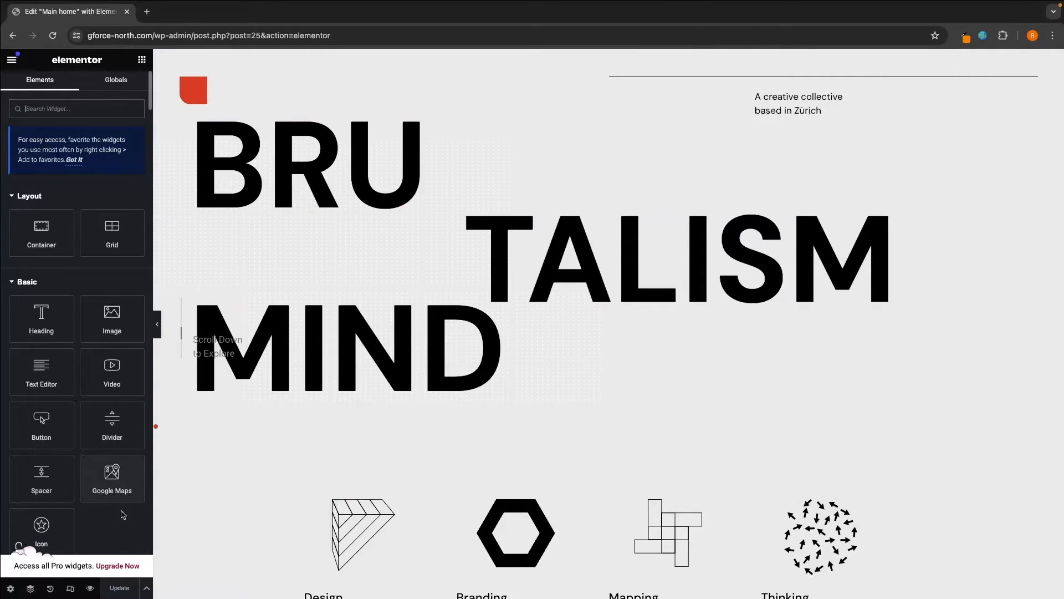
- Open the Navigator and select the first section, then the Design/Branding/Mapping/Thinking section
{"action": "left_click", "coordinate": [31, 588]}
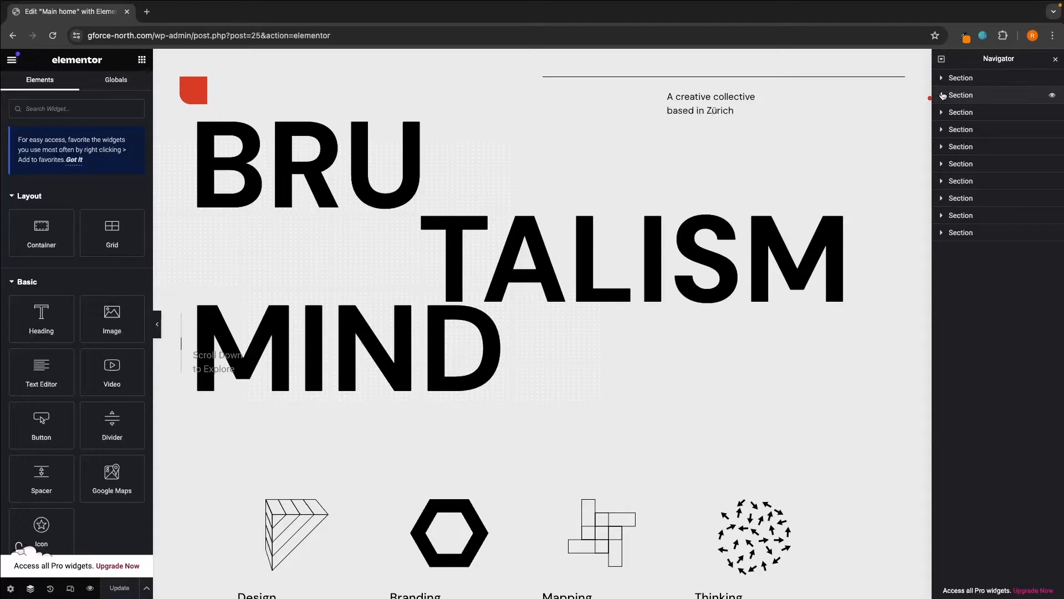
{"action": "scroll", "coordinate": [748, 244], "scroll_direction": "down", "scroll_amount": 5}
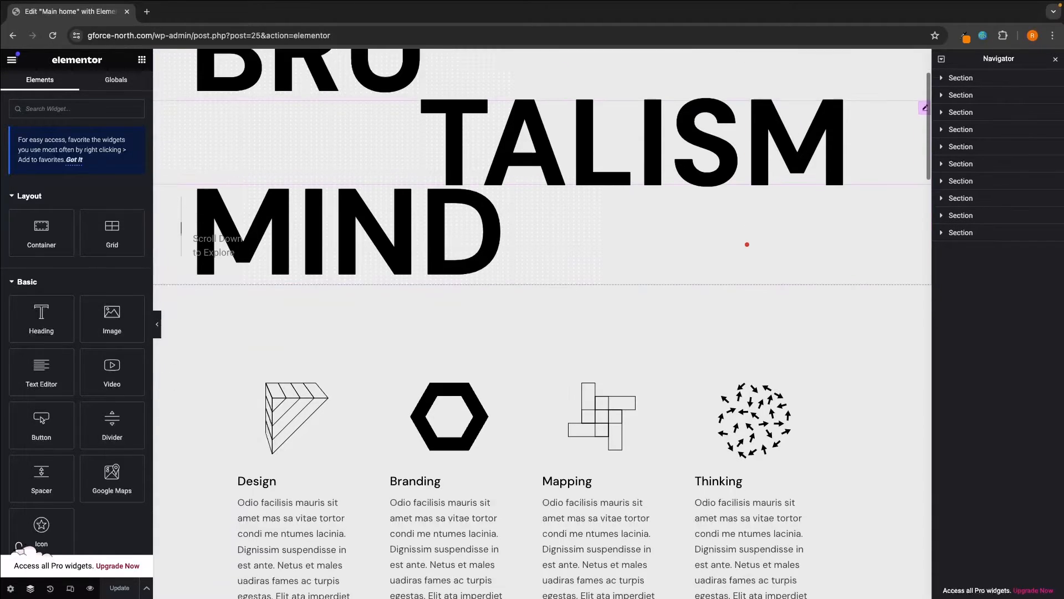
{"action": "scroll", "coordinate": [747, 244], "scroll_direction": "down", "scroll_amount": 3}
{"action": "scroll", "coordinate": [747, 244], "scroll_direction": "up", "scroll_amount": 10}
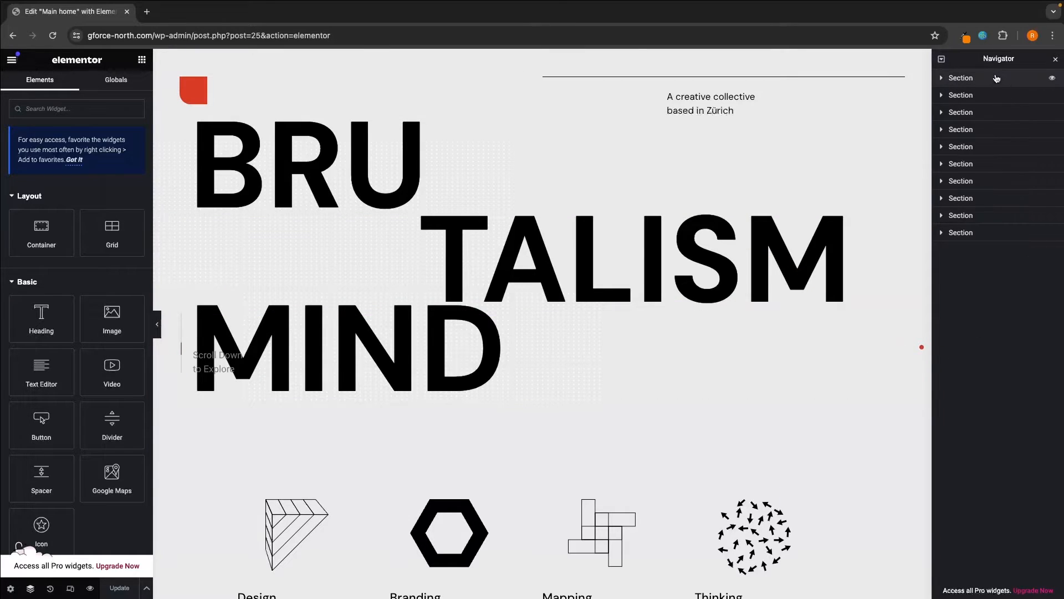
{"action": "left_click", "coordinate": [971, 80]}
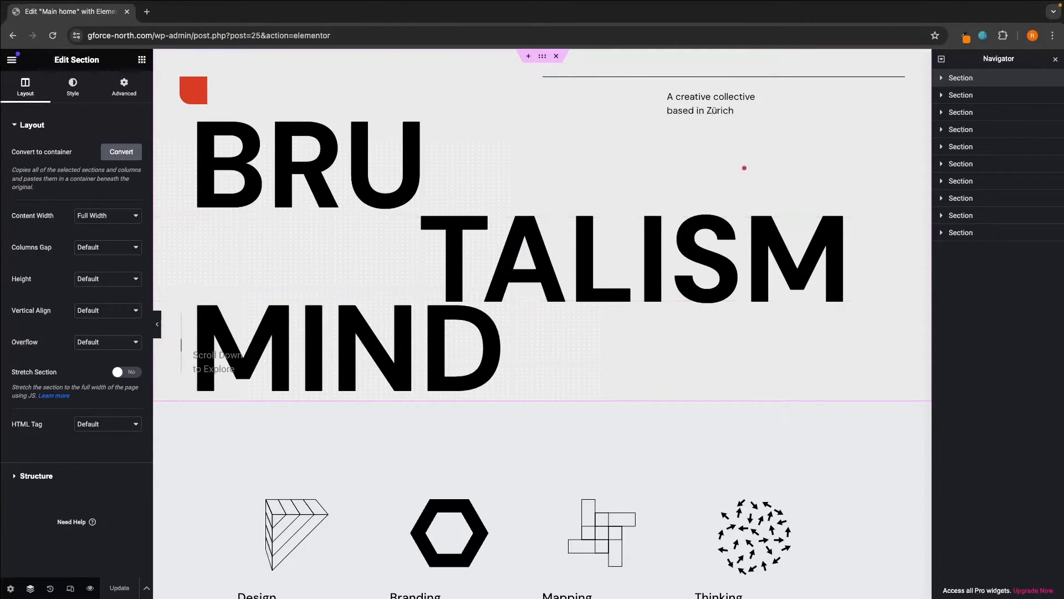
{"action": "left_click", "coordinate": [980, 96]}
{"action": "scroll", "coordinate": [786, 199], "scroll_direction": "down", "scroll_amount": 6}
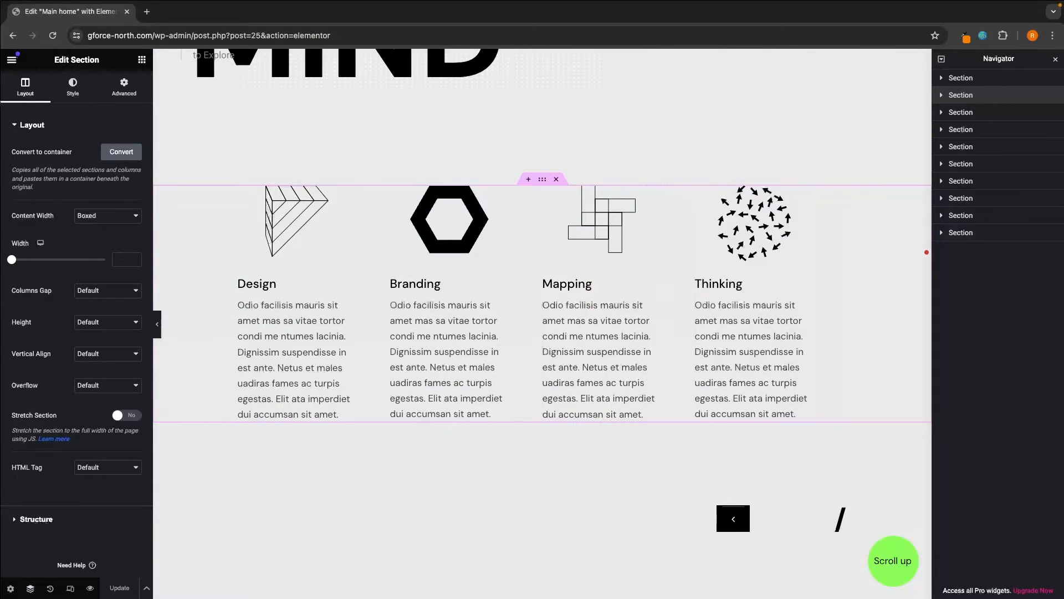
- Select the third, slider and 20 intro sections, then return to the BRUTALISM MIND hero
{"action": "left_click", "coordinate": [961, 112]}
{"action": "scroll", "coordinate": [682, 237], "scroll_direction": "down", "scroll_amount": 5}
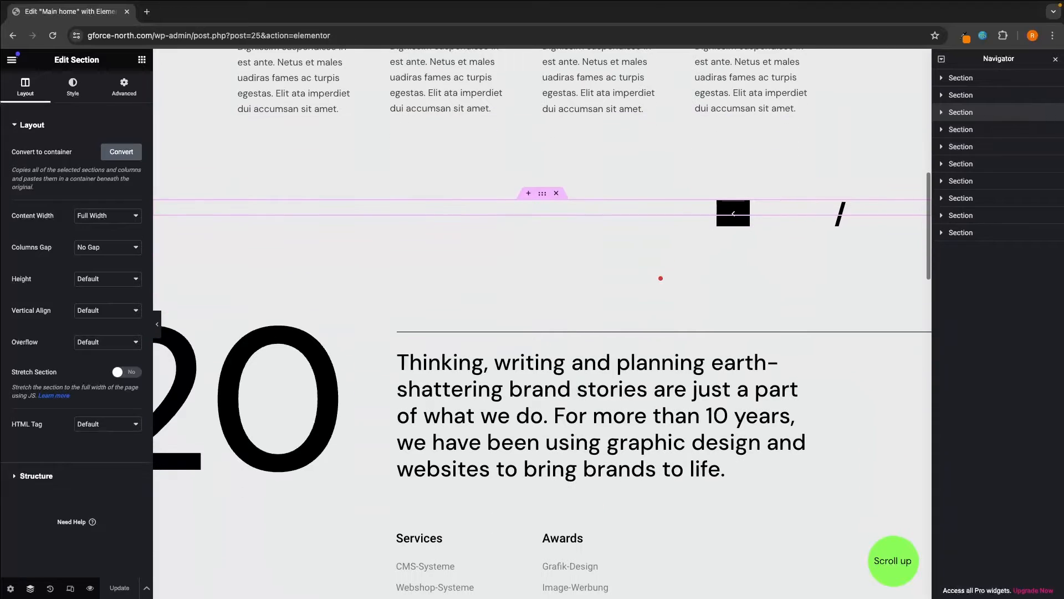
{"action": "left_click", "coordinate": [608, 217]}
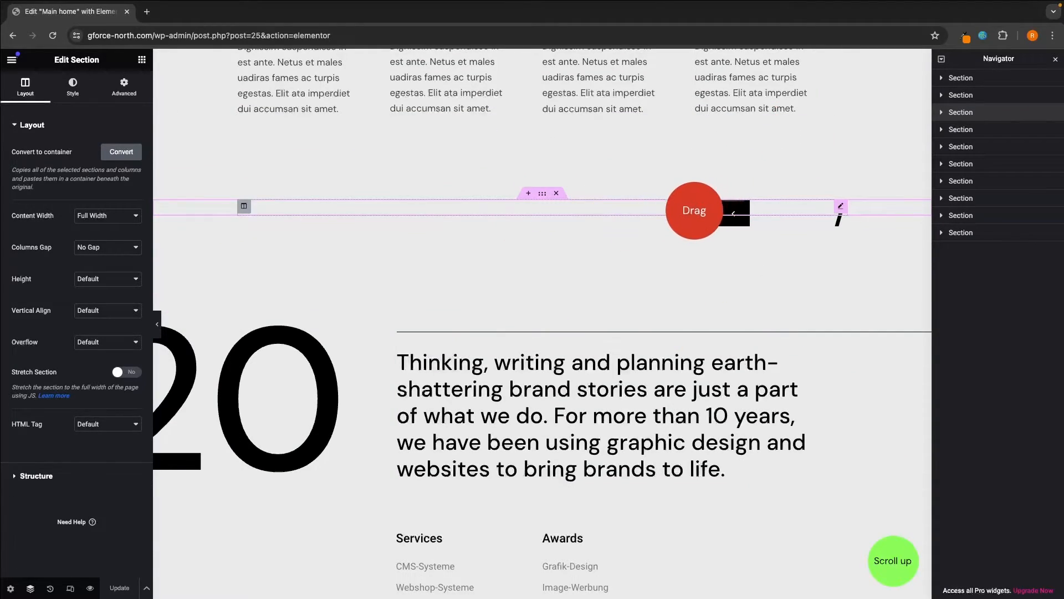
{"action": "left_click", "coordinate": [949, 130]}
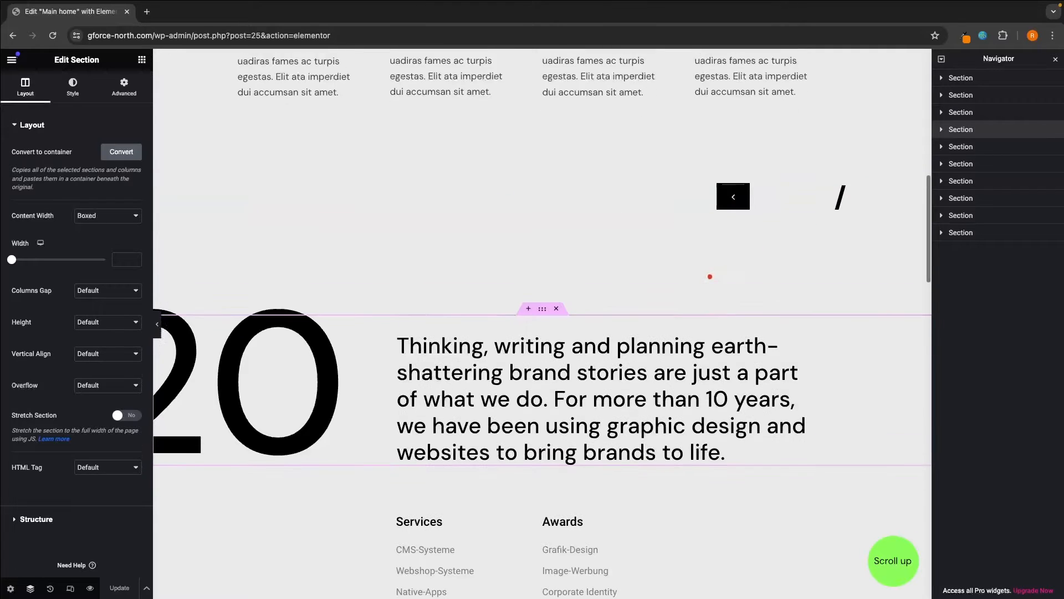
{"action": "scroll", "coordinate": [713, 313], "scroll_direction": "down", "scroll_amount": 6}
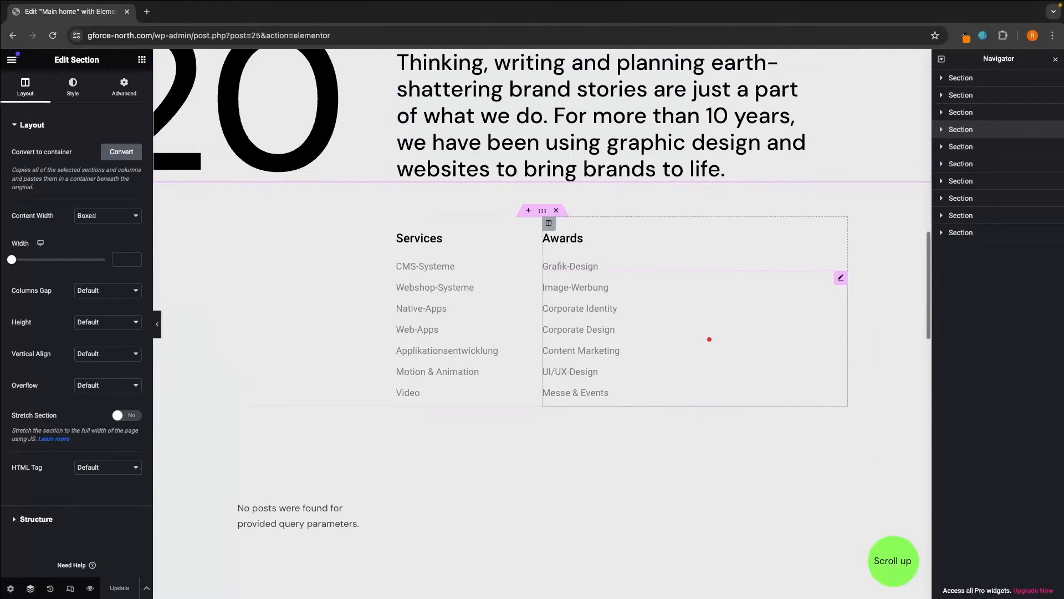
{"action": "scroll", "coordinate": [710, 338], "scroll_direction": "up", "scroll_amount": 20}
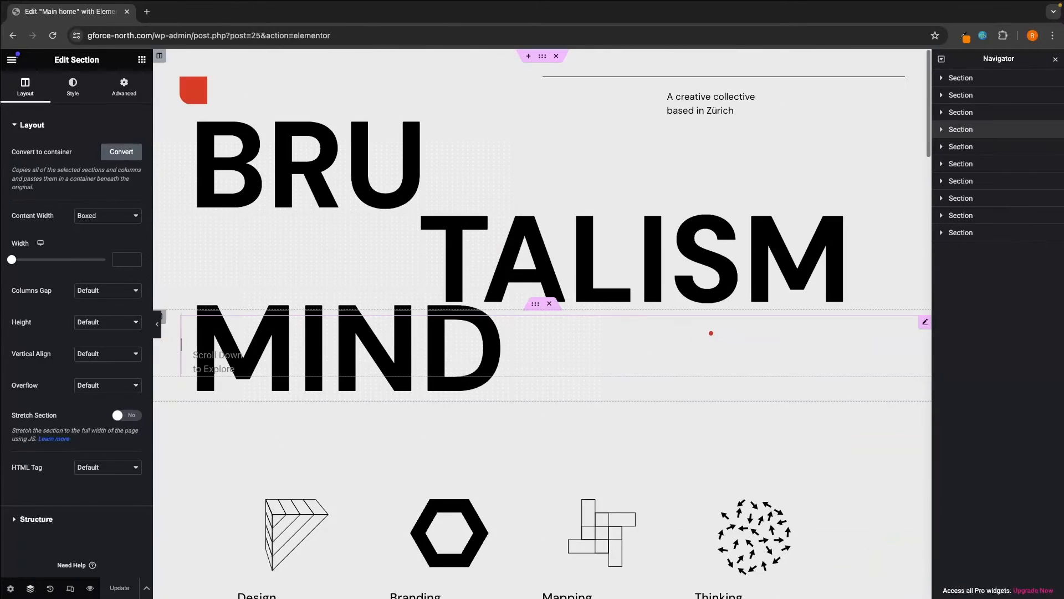
{"action": "left_click", "coordinate": [969, 79]}
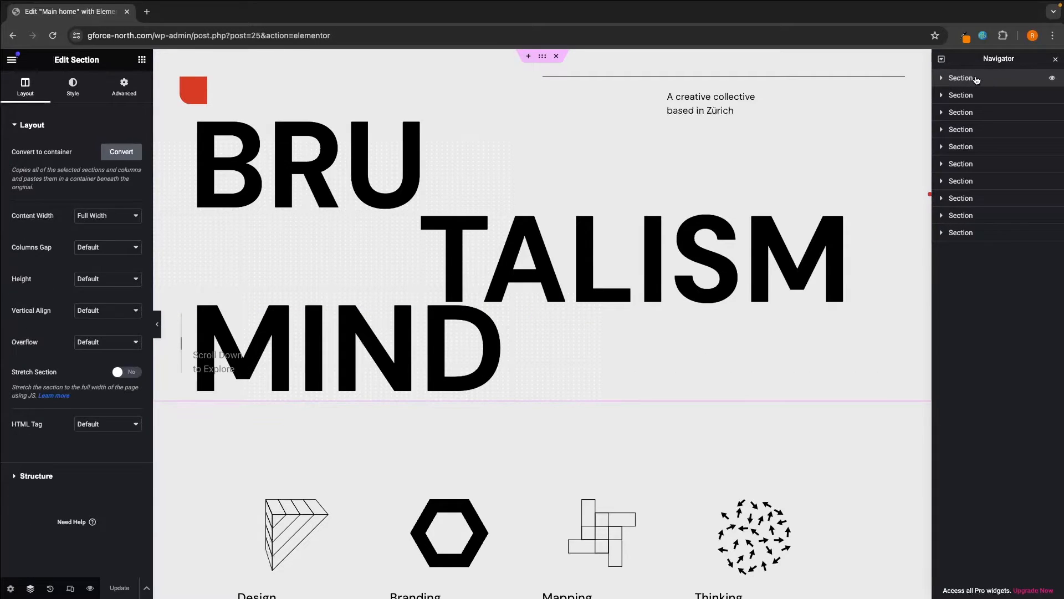
- Expand the hero's section and column to inspect the BRU, TALISM and MIND Custom Font widgets
{"action": "left_click", "coordinate": [941, 78]}
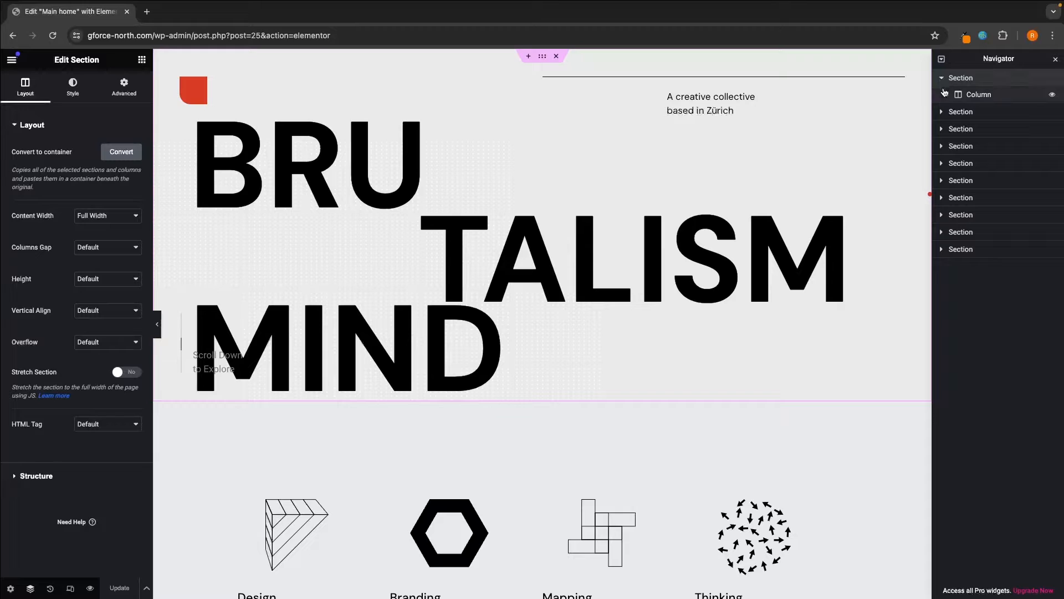
{"action": "left_click", "coordinate": [985, 102]}
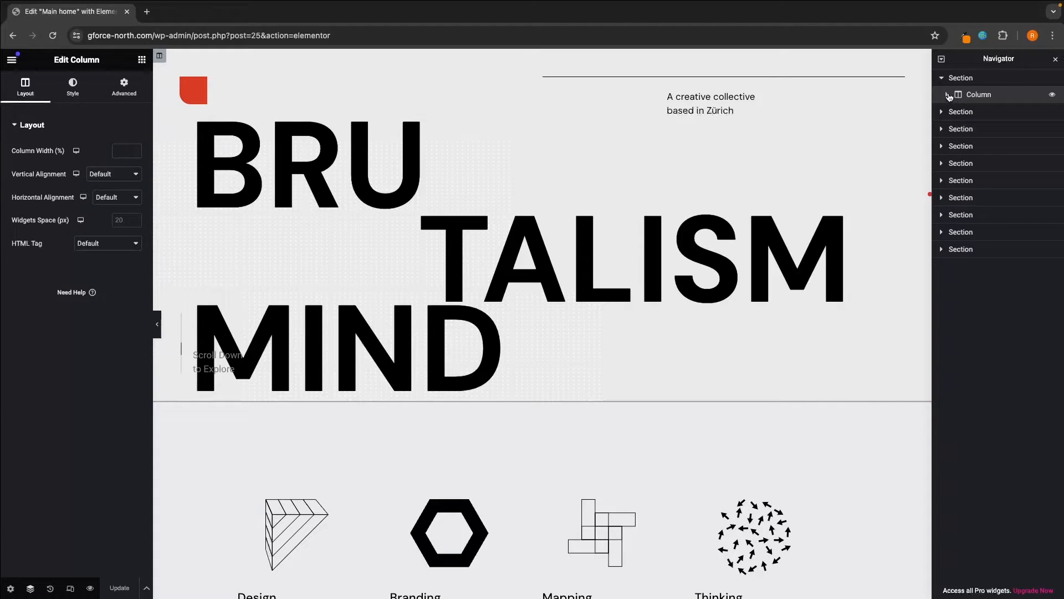
{"action": "left_click", "coordinate": [948, 95]}
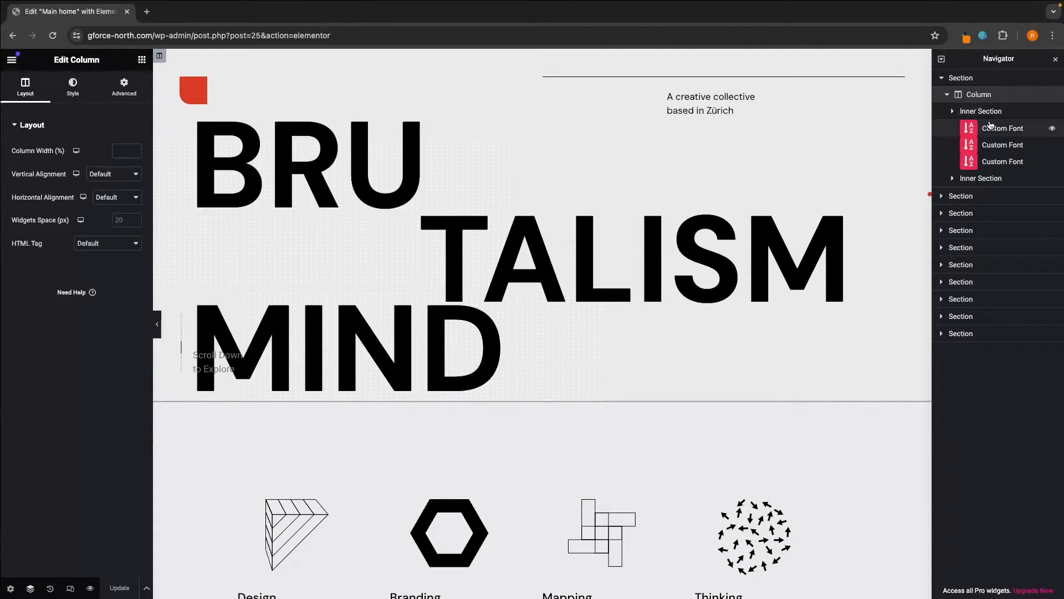
{"action": "left_click", "coordinate": [996, 130]}
{"action": "left_click", "coordinate": [995, 146]}
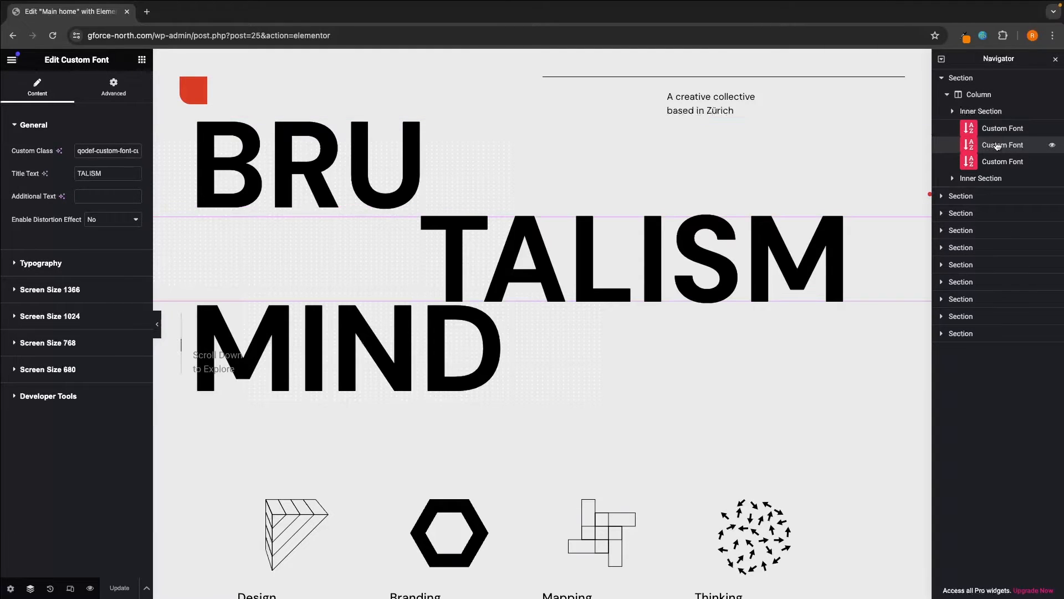
{"action": "left_click", "coordinate": [996, 162]}
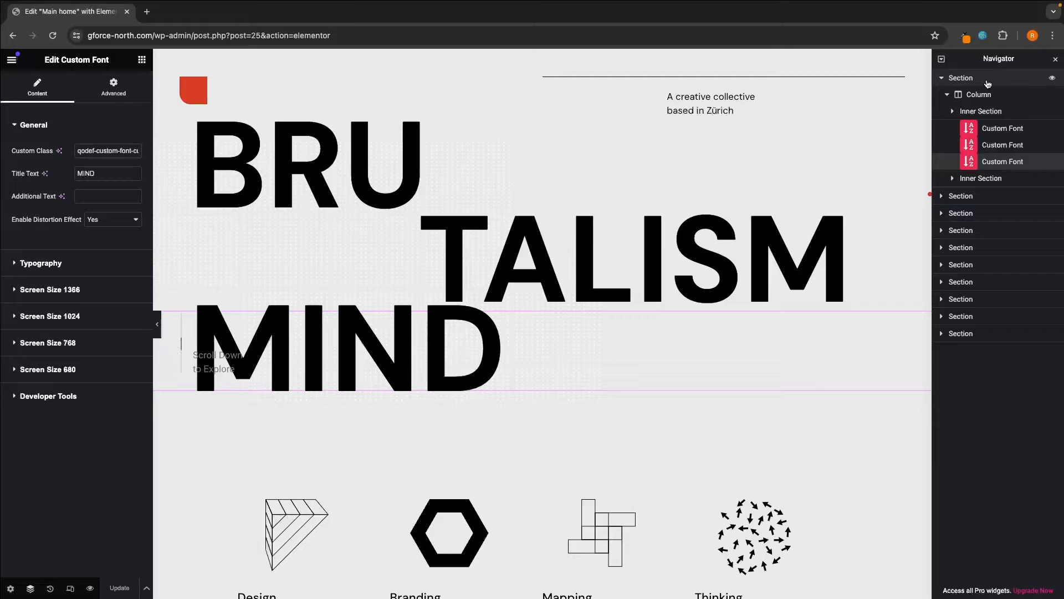
{"action": "left_click", "coordinate": [1003, 133]}
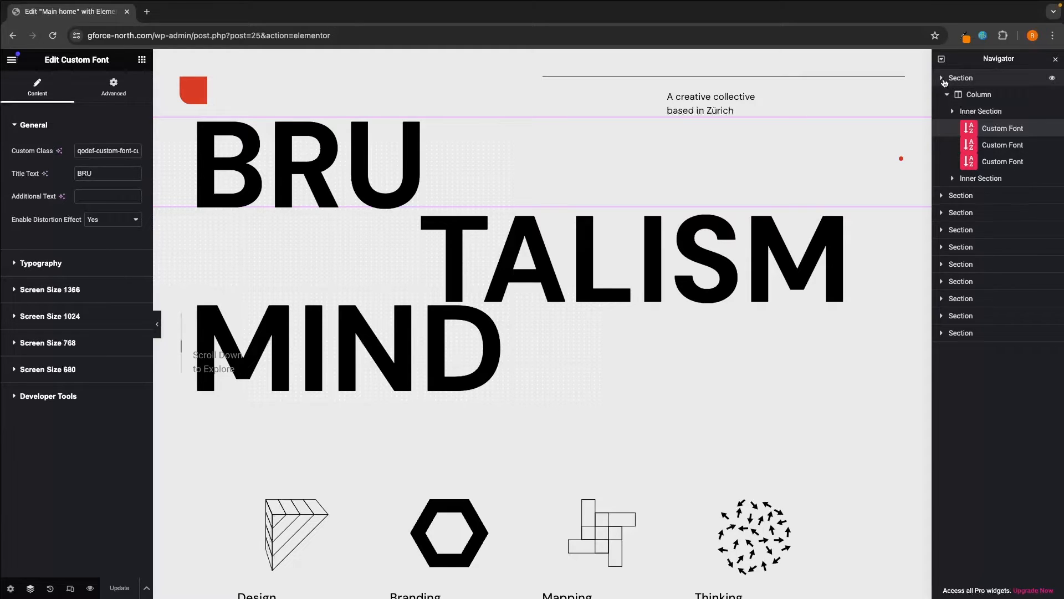
- Collapse the hero section and go back to the widgets panel
{"action": "left_click", "coordinate": [942, 78]}
{"action": "left_click", "coordinate": [1022, 108]}
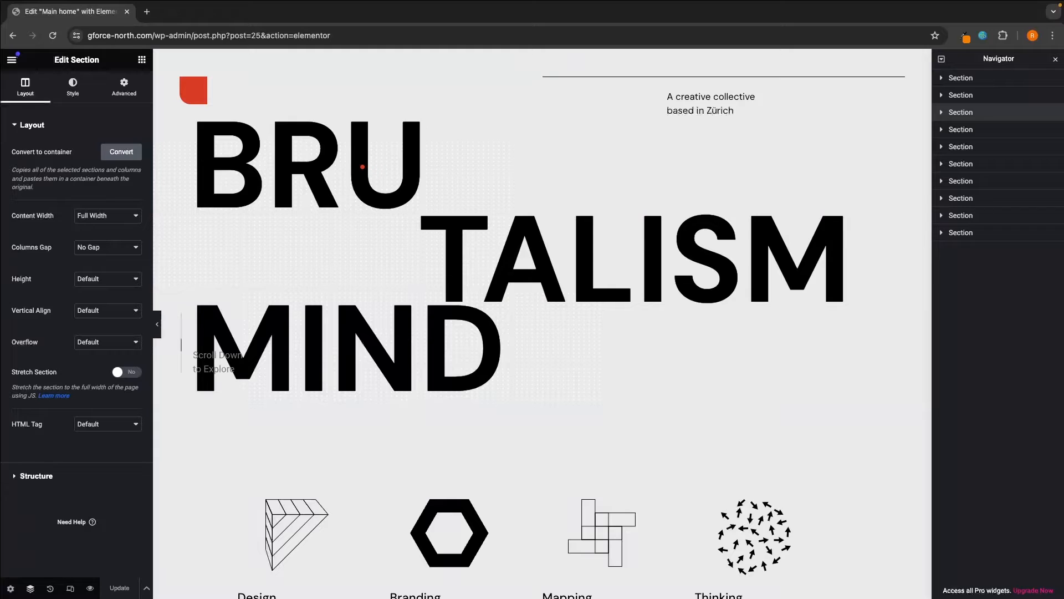
{"action": "left_click", "coordinate": [362, 166]}
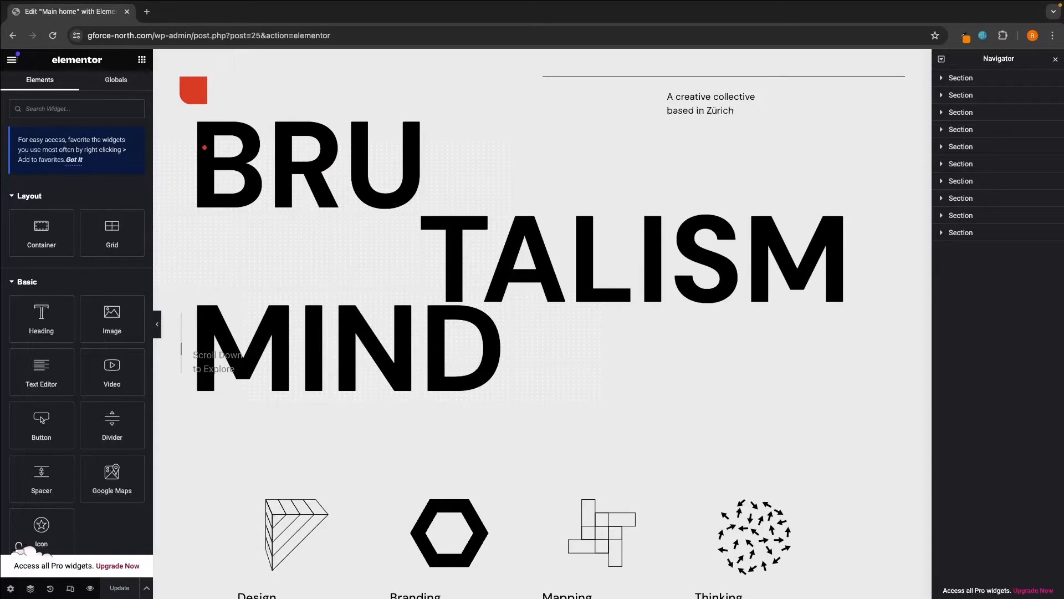
- Inspect the BRU, TALISM, MIND headings and Scroll Down to Explore text on the canvas
{"action": "left_click", "coordinate": [396, 176]}
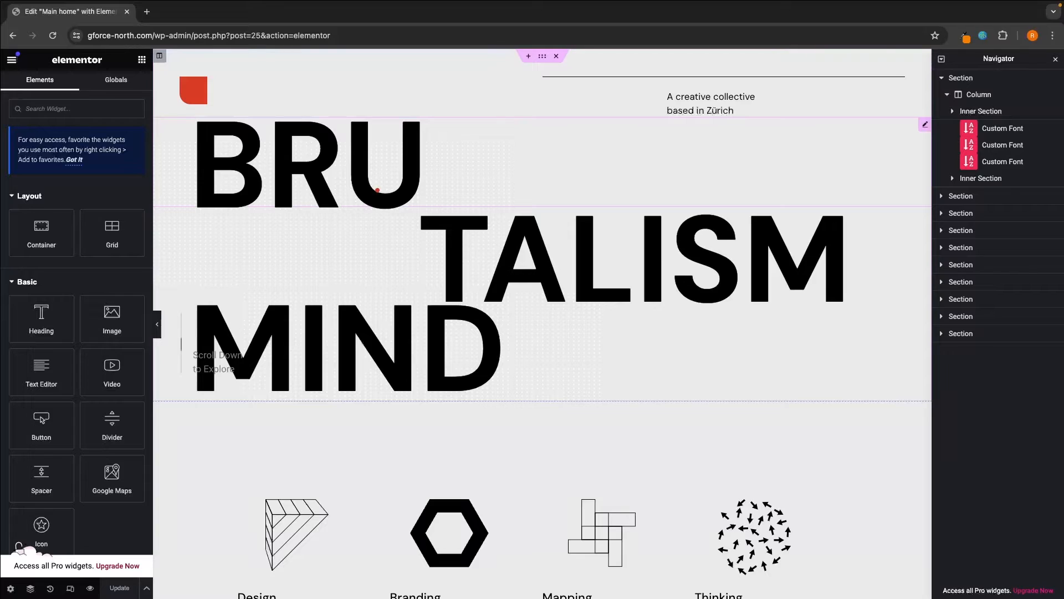
{"action": "left_click", "coordinate": [377, 190]}
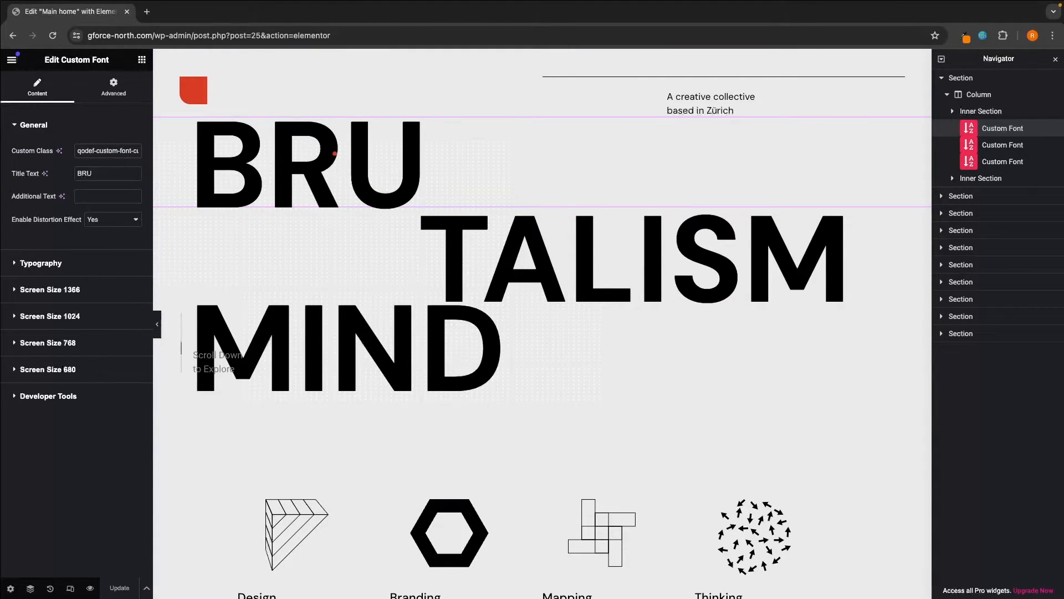
{"action": "left_click", "coordinate": [494, 247]}
{"action": "left_click", "coordinate": [344, 336]}
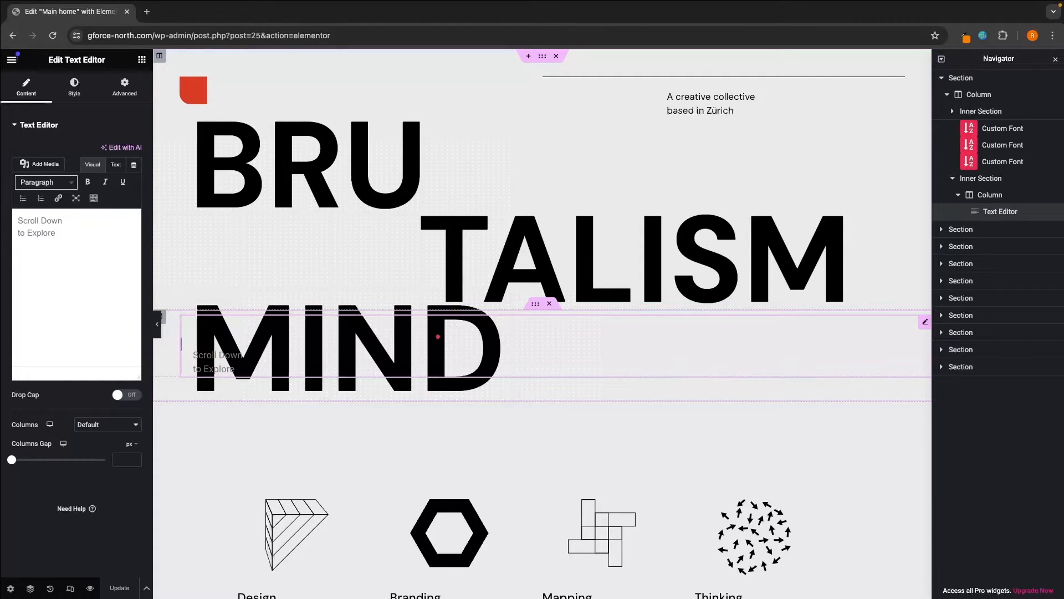
{"action": "left_click", "coordinate": [202, 320]}
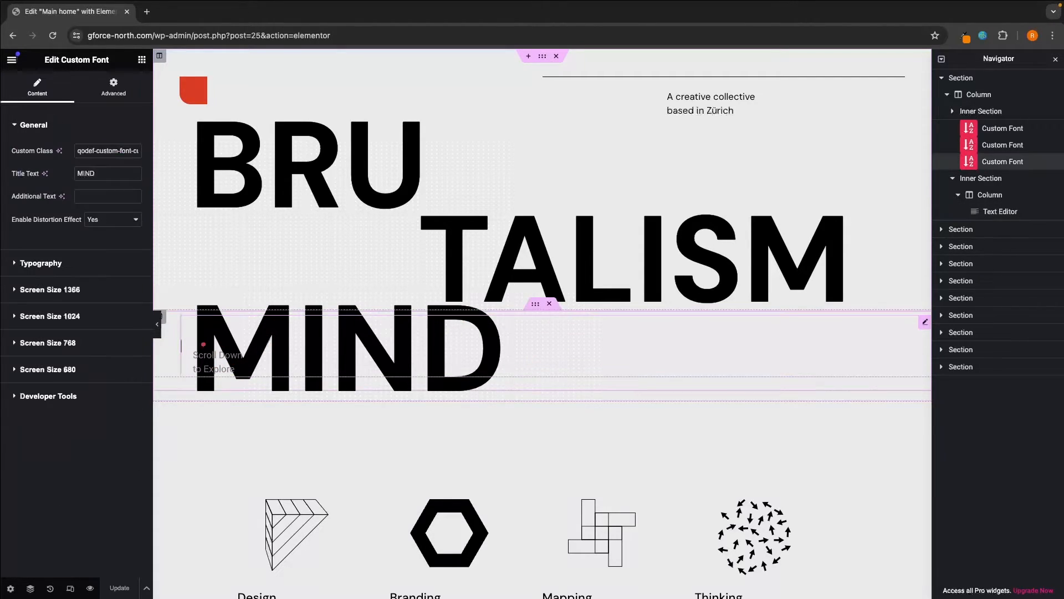
{"action": "left_click", "coordinate": [235, 369]}
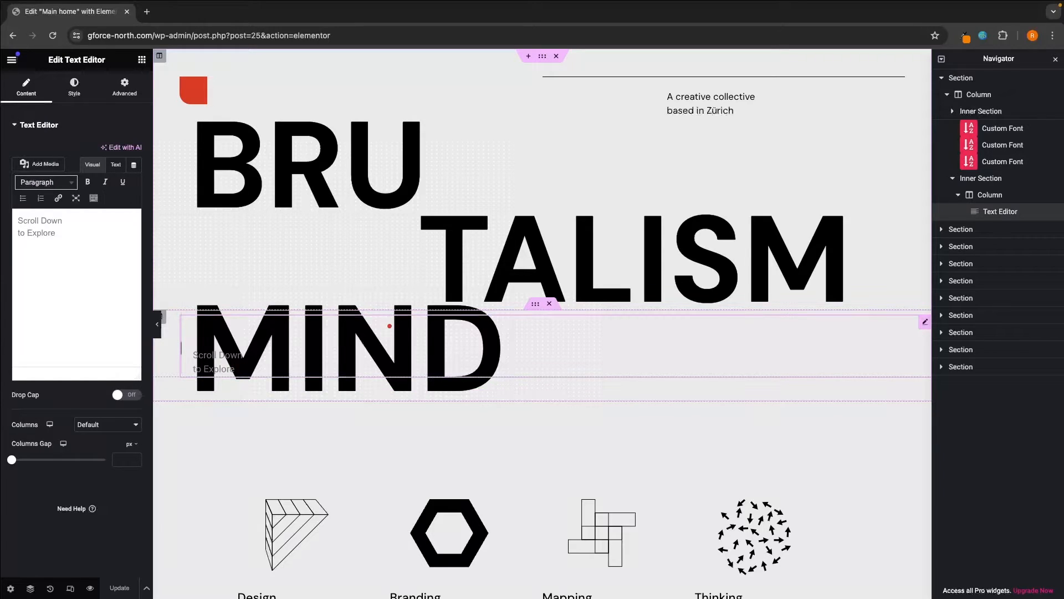
{"action": "left_click", "coordinate": [942, 77]}
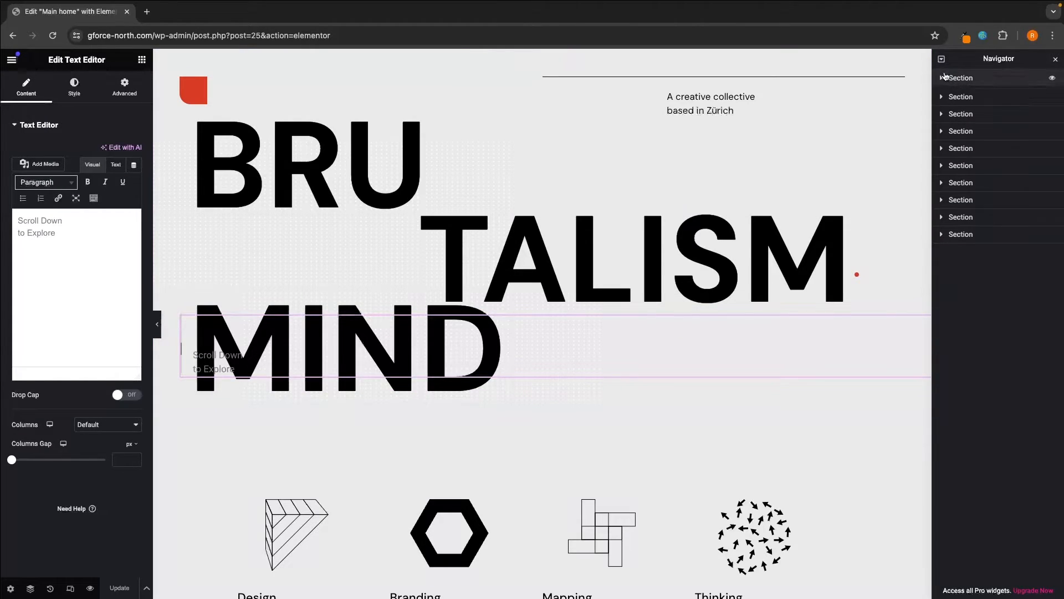
{"action": "left_click", "coordinate": [1005, 82]}
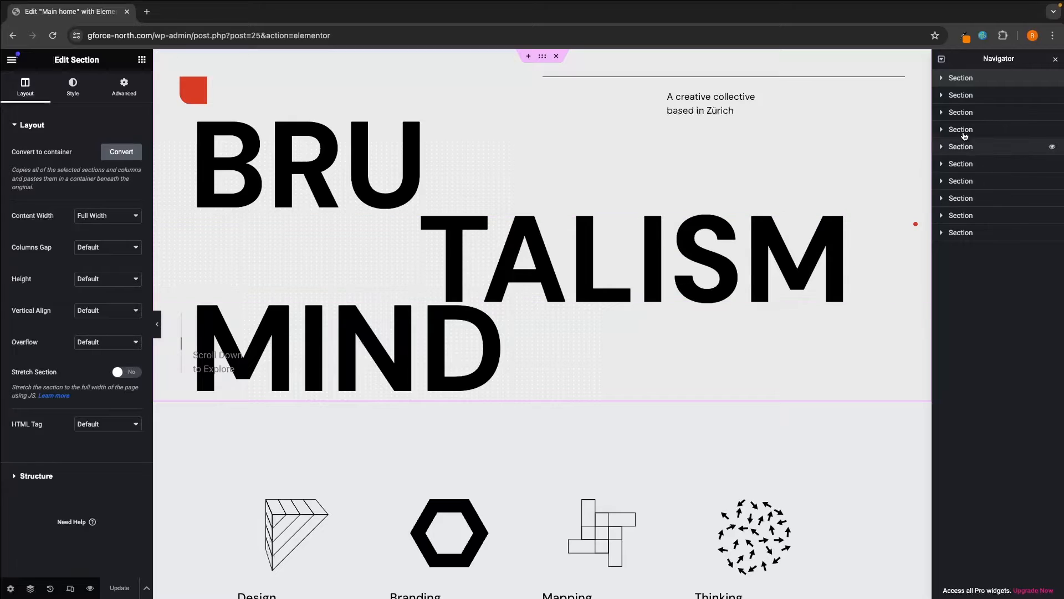
- Expand the hero's column in the Navigator and replace the BRU title with G-
{"action": "left_click", "coordinate": [943, 78]}
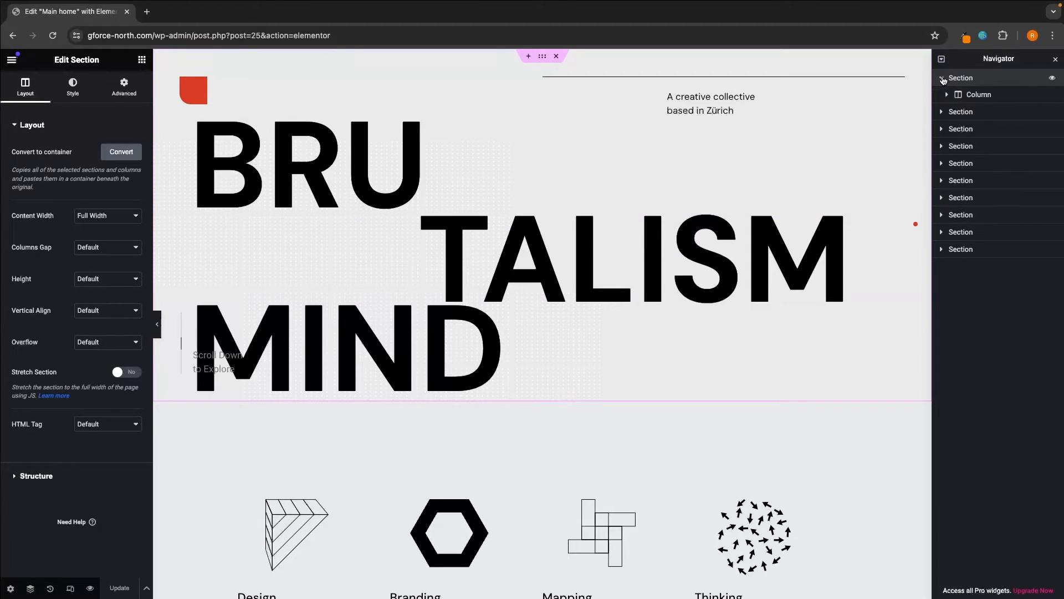
{"action": "left_click", "coordinate": [948, 95]}
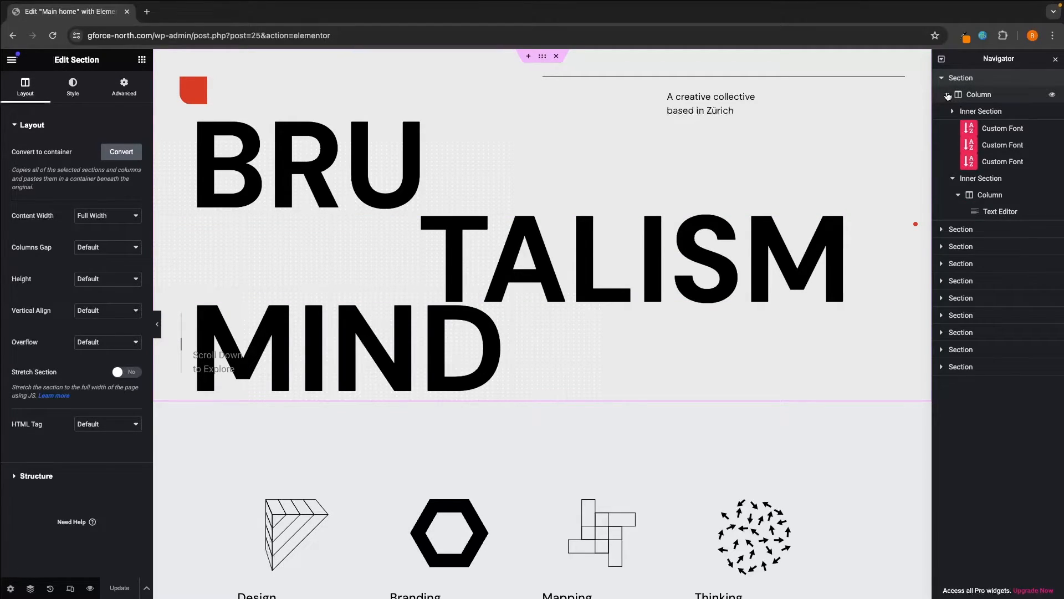
{"action": "left_click", "coordinate": [992, 127]}
{"action": "left_click", "coordinate": [992, 145]}
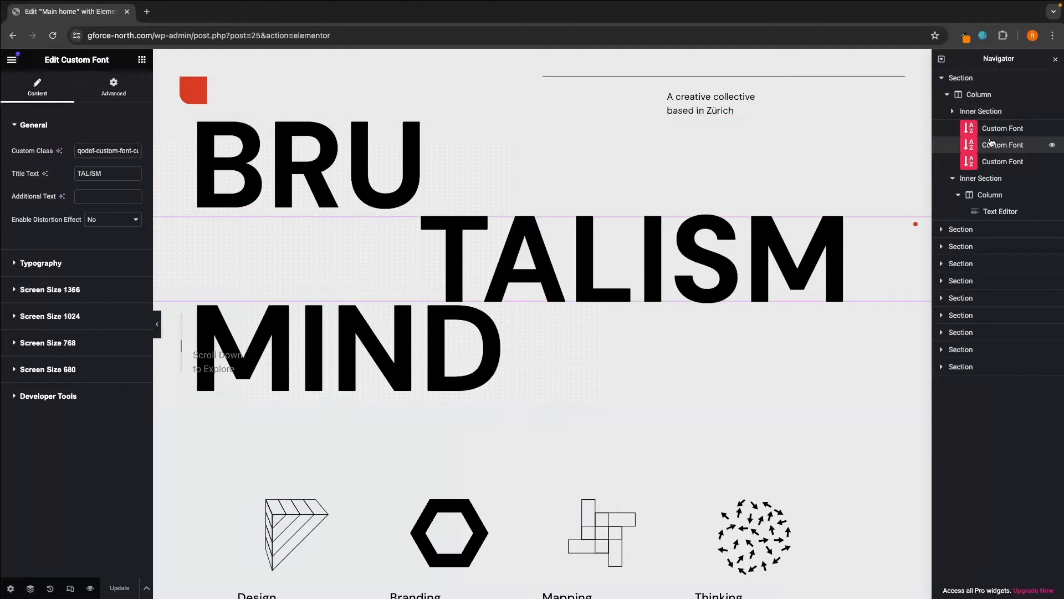
{"action": "left_click", "coordinate": [995, 161]}
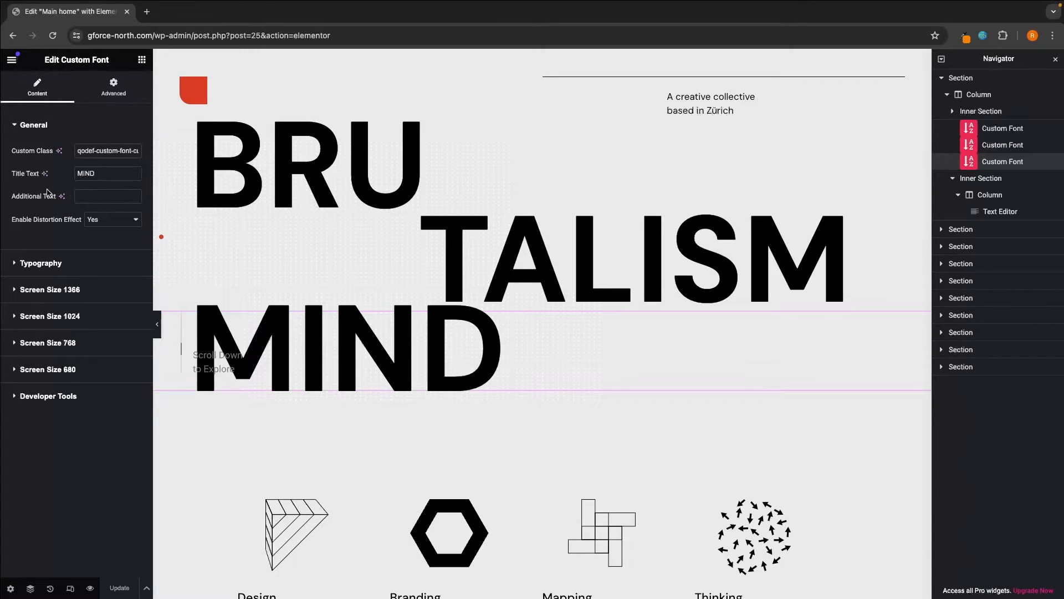
{"action": "left_click", "coordinate": [1001, 131]}
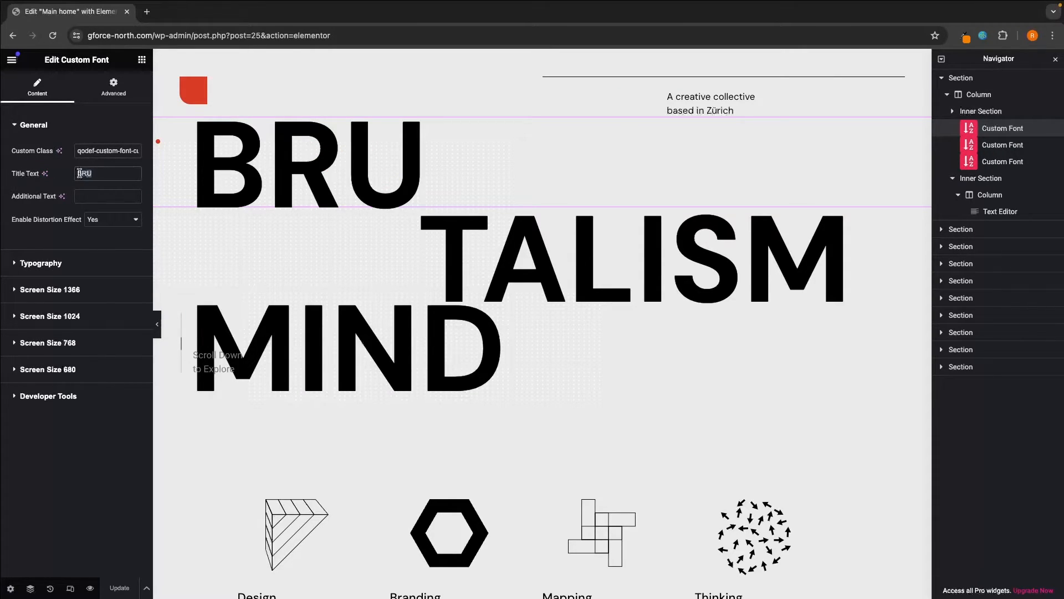
{"action": "left_click_drag", "start_coordinate": [74, 173], "coordinate": [101, 175]}
{"action": "type", "text": "G-"}
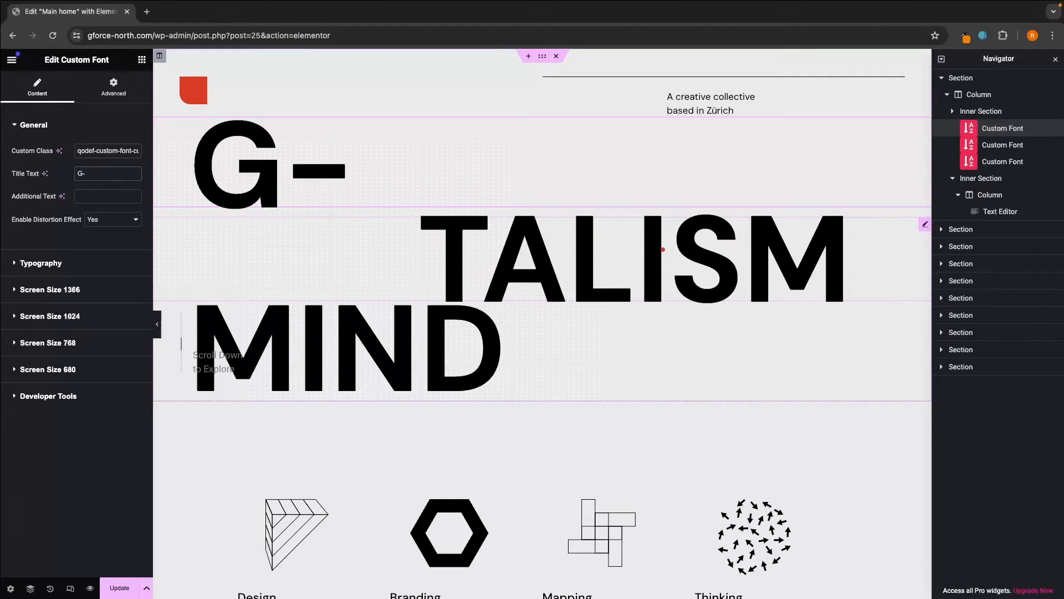
- Replace TALISM with FORCE and MIND with NORTH, then update the page
{"action": "left_click", "coordinate": [658, 278]}
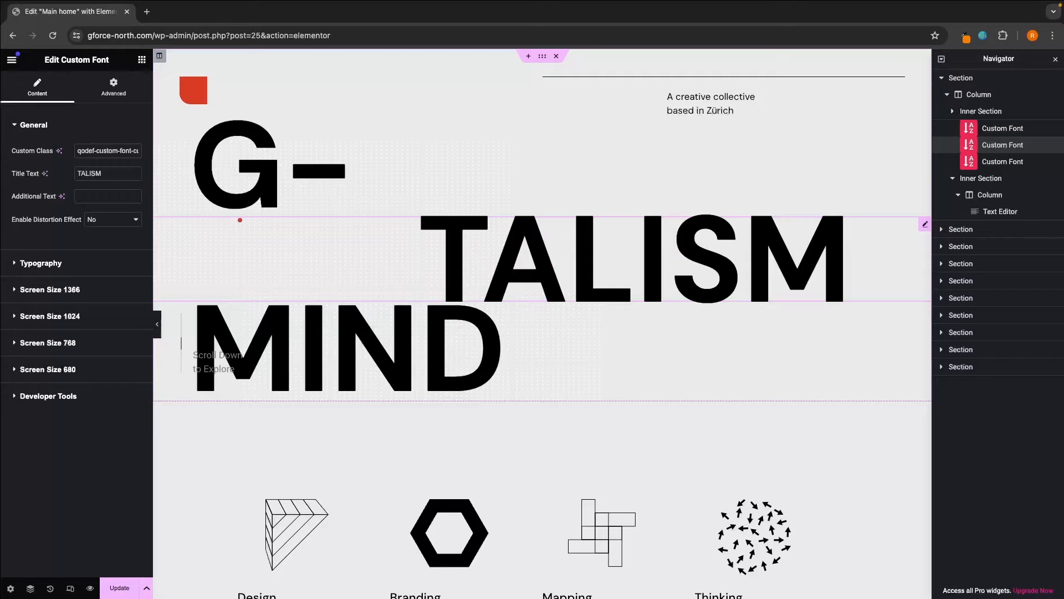
{"action": "left_click_drag", "start_coordinate": [107, 173], "coordinate": [38, 177]}
{"action": "type", "text": "FORCE"}
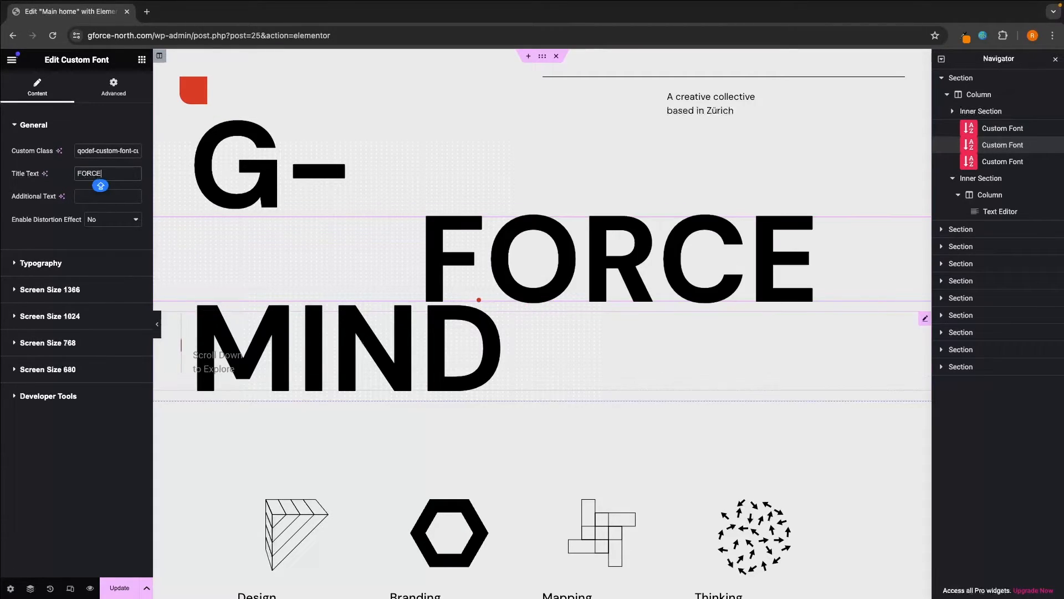
{"action": "left_click", "coordinate": [397, 308]}
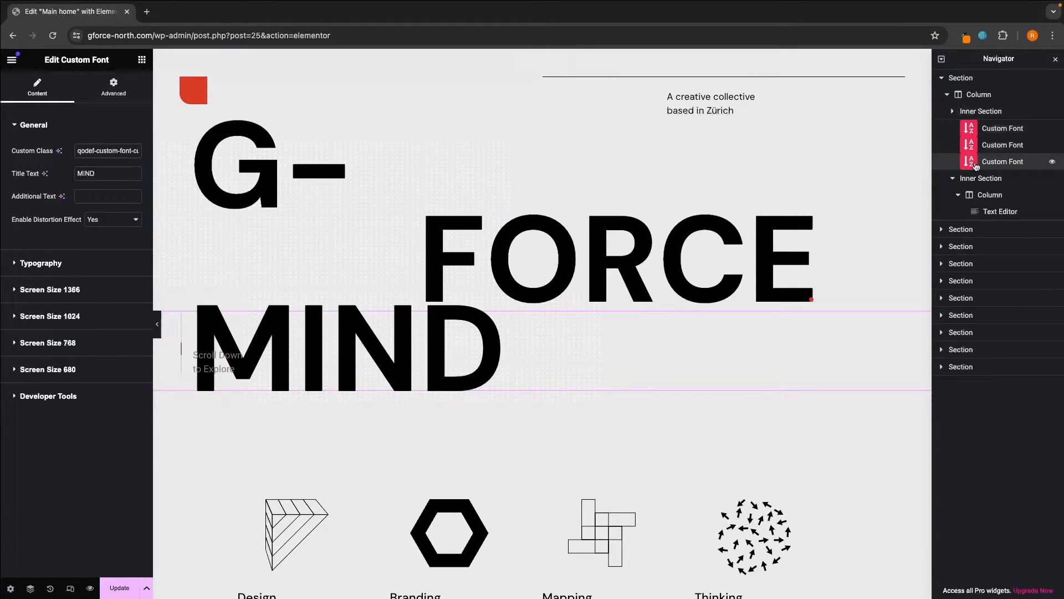
{"action": "double_click", "coordinate": [107, 173]}
{"action": "type", "text": "NORTH"}
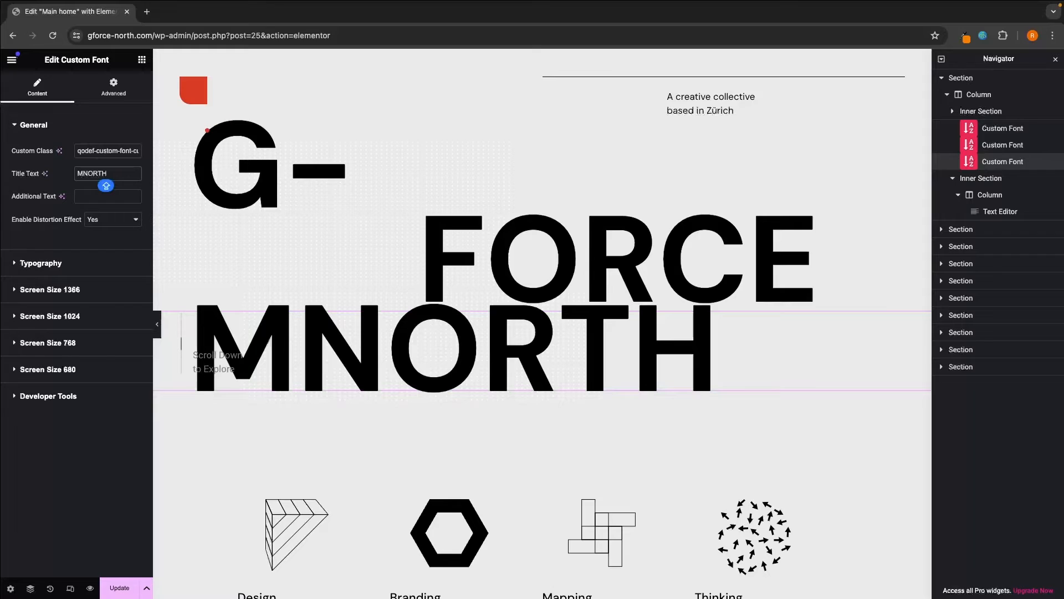
{"action": "left_click", "coordinate": [76, 171]}
{"action": "key", "text": "Delete"}
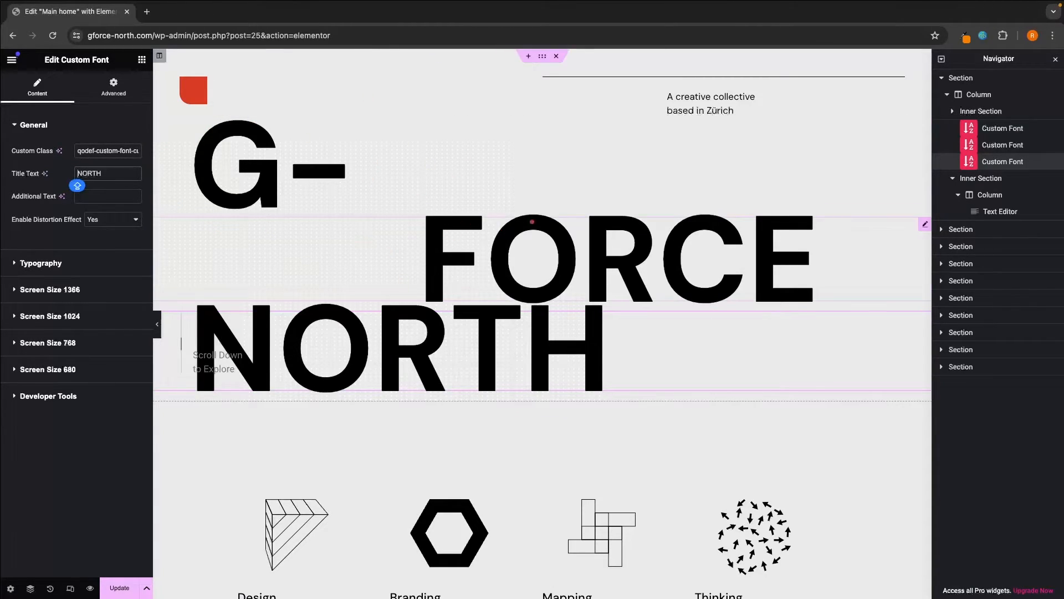
{"action": "left_click", "coordinate": [113, 586]}
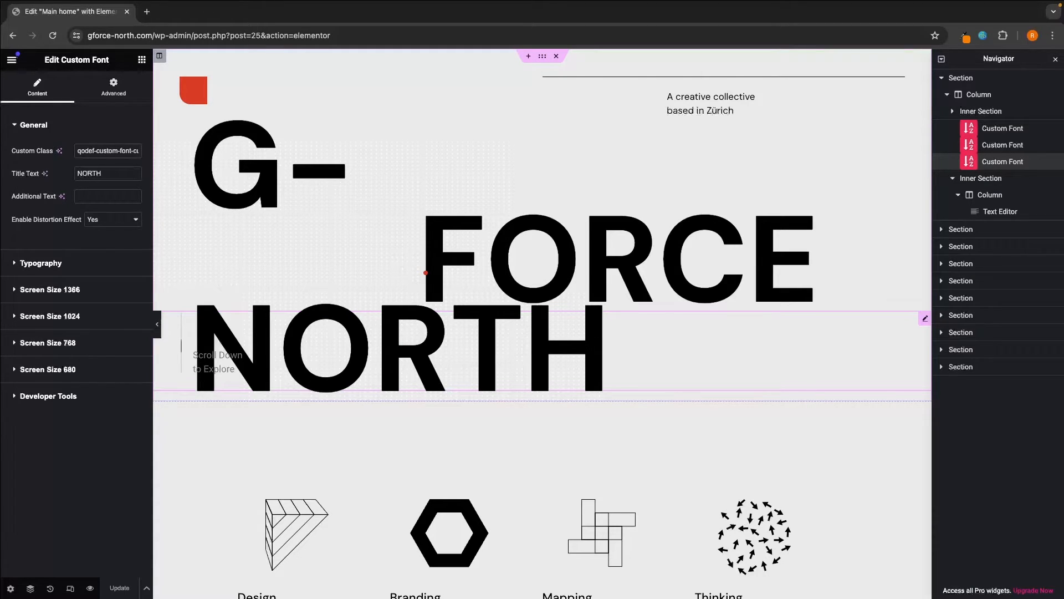
- Preview the page to check the distorted G- FORCE NORTH hero, then return to the editor
{"action": "left_click", "coordinate": [91, 587]}
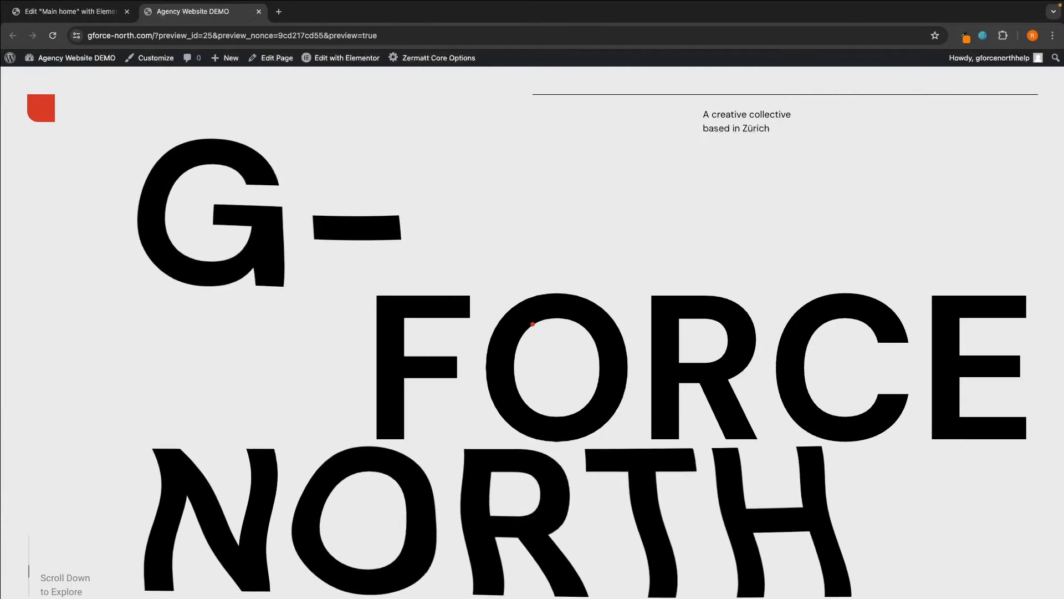
{"action": "scroll", "coordinate": [532, 323], "scroll_direction": "down", "scroll_amount": 1}
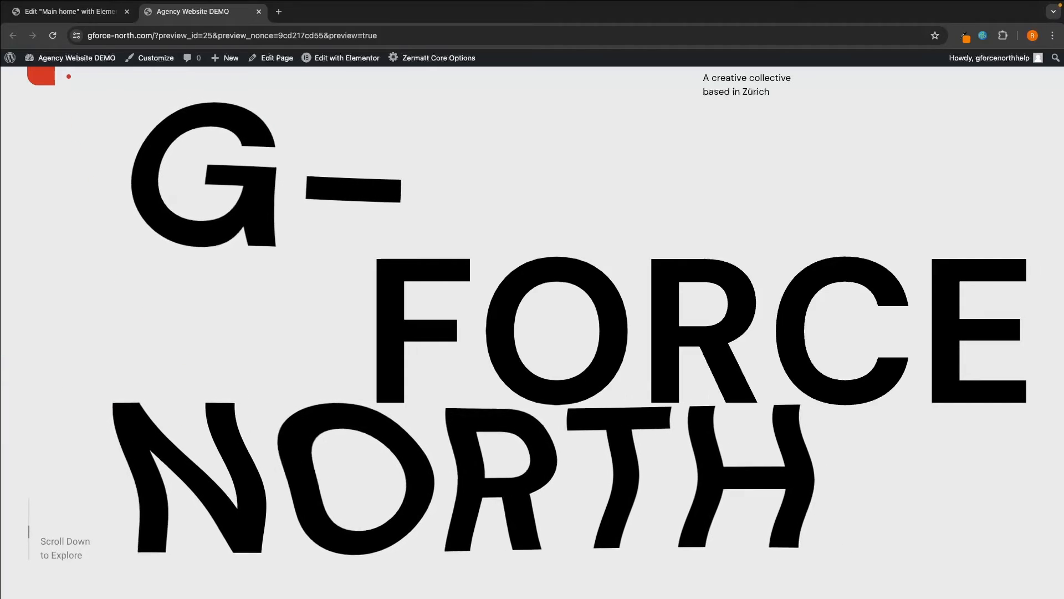
{"action": "left_click", "coordinate": [77, 18]}
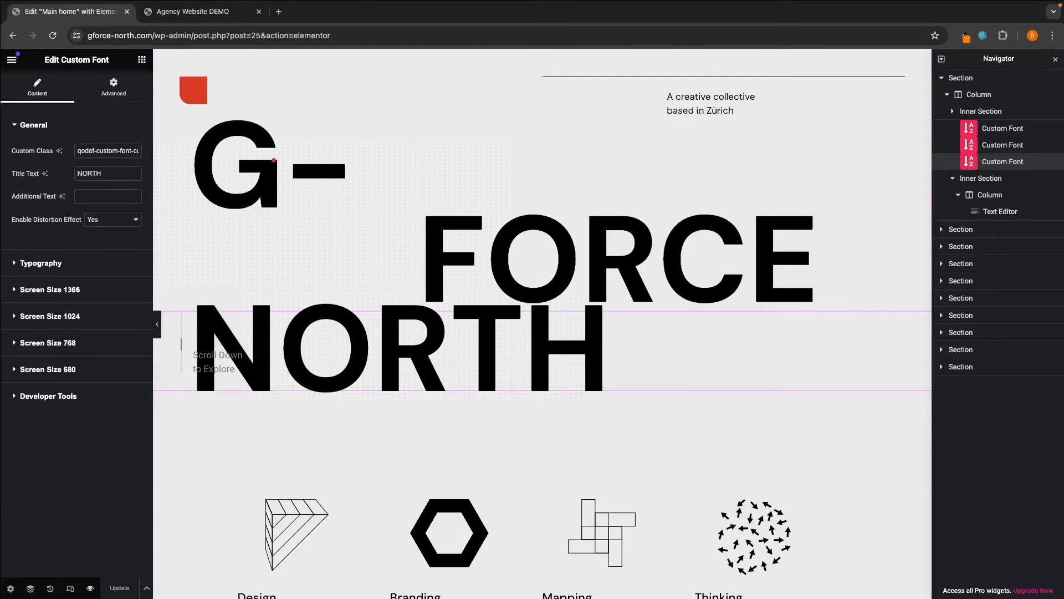
- Open the G- heading's typography settings
{"action": "left_click", "coordinate": [347, 193]}
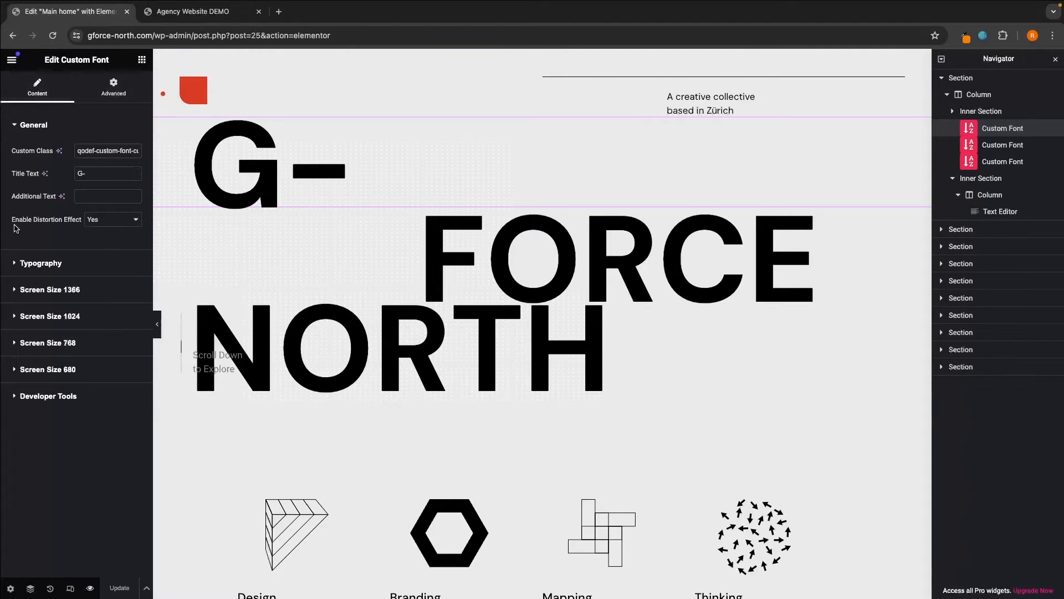
{"action": "left_click", "coordinate": [31, 264]}
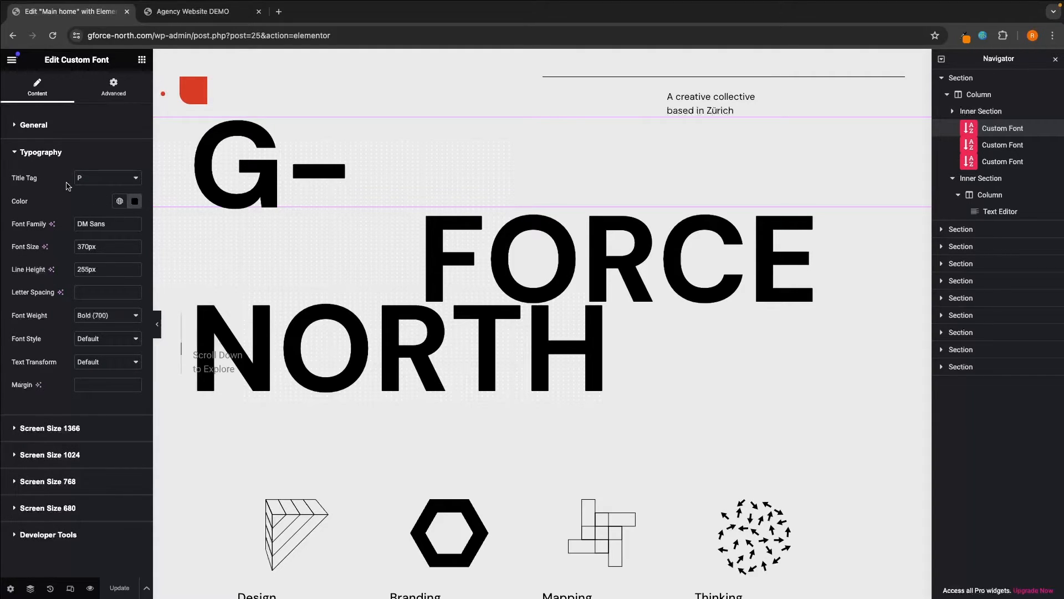
{"action": "left_click_drag", "start_coordinate": [7, 249], "coordinate": [40, 251]}
{"action": "left_click_drag", "start_coordinate": [6, 270], "coordinate": [46, 271]}
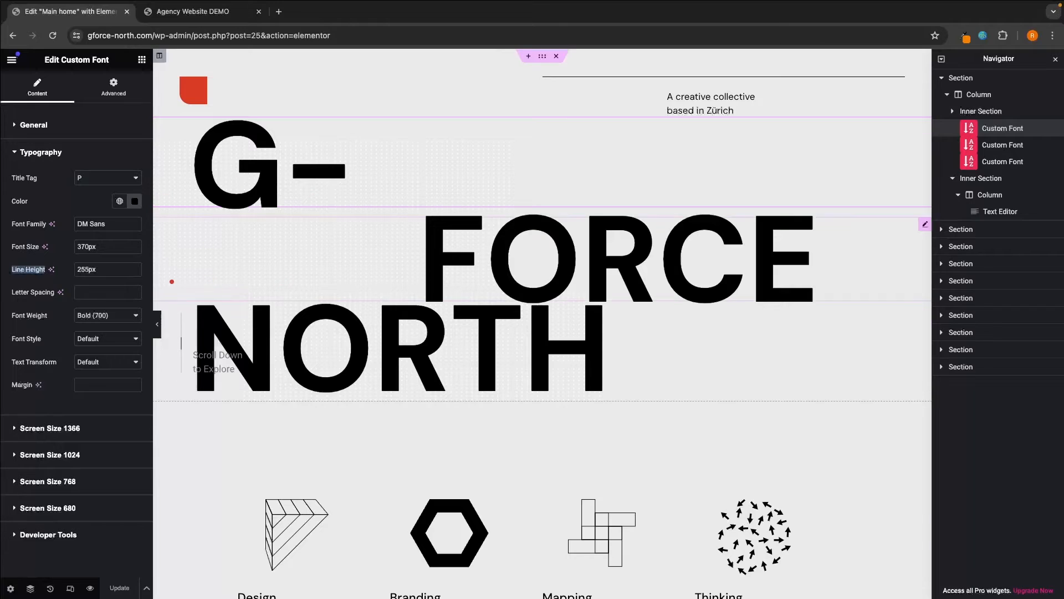
{"action": "left_click", "coordinate": [8, 316]}
{"action": "left_click_drag", "start_coordinate": [8, 316], "coordinate": [48, 343]}
{"action": "left_click", "coordinate": [50, 329]}
{"action": "left_click", "coordinate": [47, 342]}
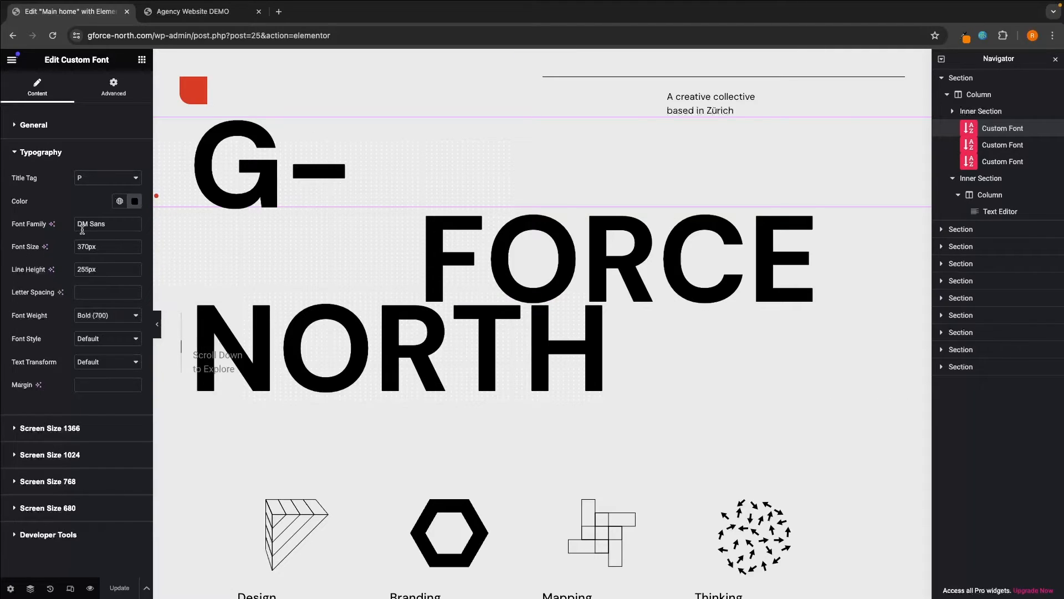
- Copy a light blue hex code from the Eye Dropper and paste it as G-'s text colour
{"action": "left_click", "coordinate": [134, 201]}
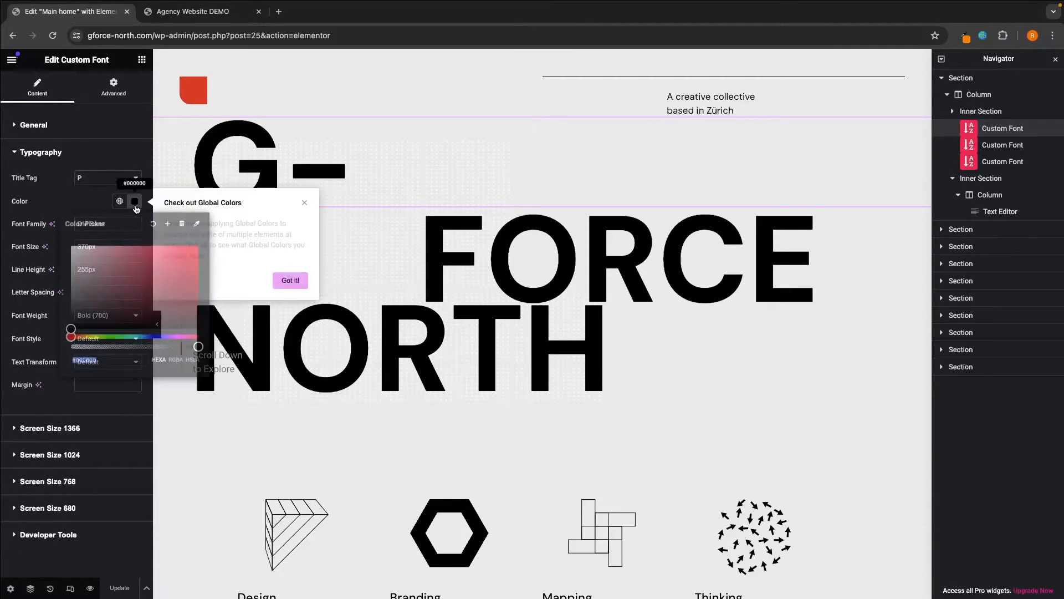
{"action": "left_click", "coordinate": [82, 195]}
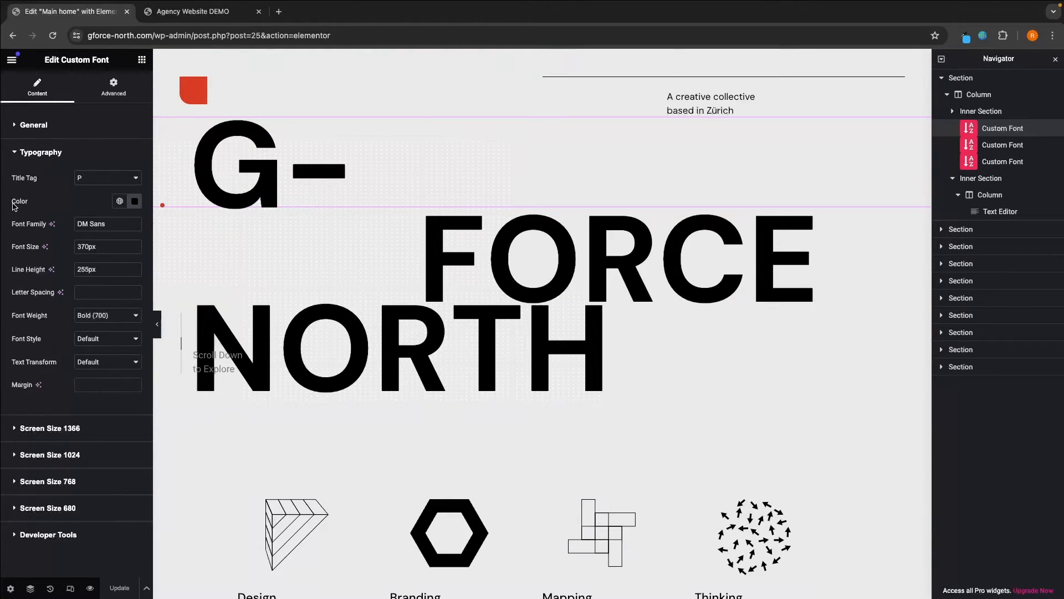
{"action": "left_click", "coordinate": [135, 202]}
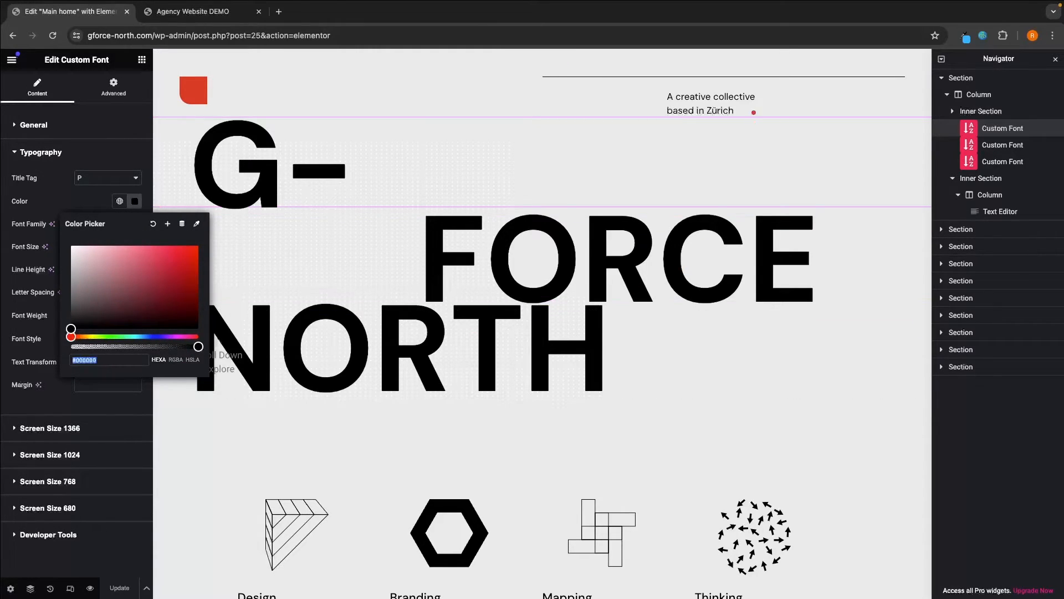
{"action": "left_click", "coordinate": [963, 36]}
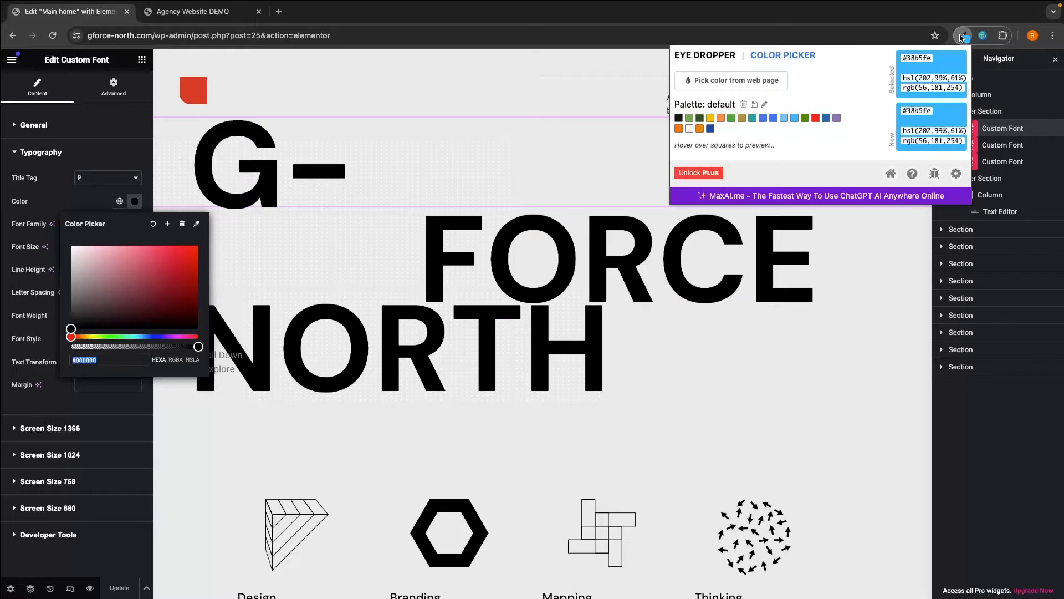
{"action": "double_click", "coordinate": [917, 60]}
{"action": "key", "text": "ctrl+c"}
{"action": "left_click", "coordinate": [104, 362]}
{"action": "key", "text": "ctrl+v"}
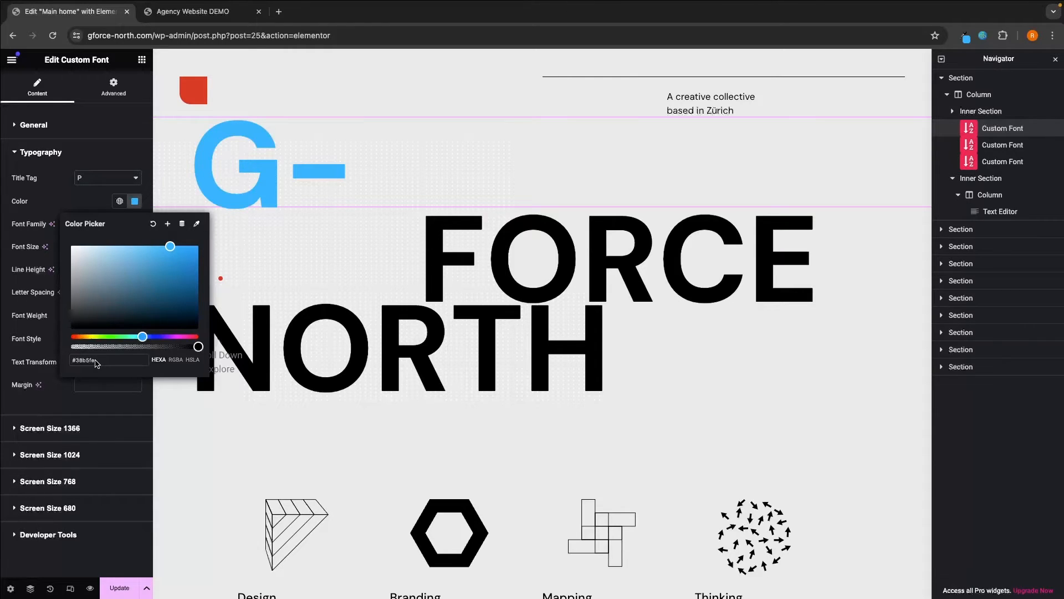
- Sample the logo's red, then set the G- heading colour to dark blue #164aad
{"action": "left_click", "coordinate": [963, 37]}
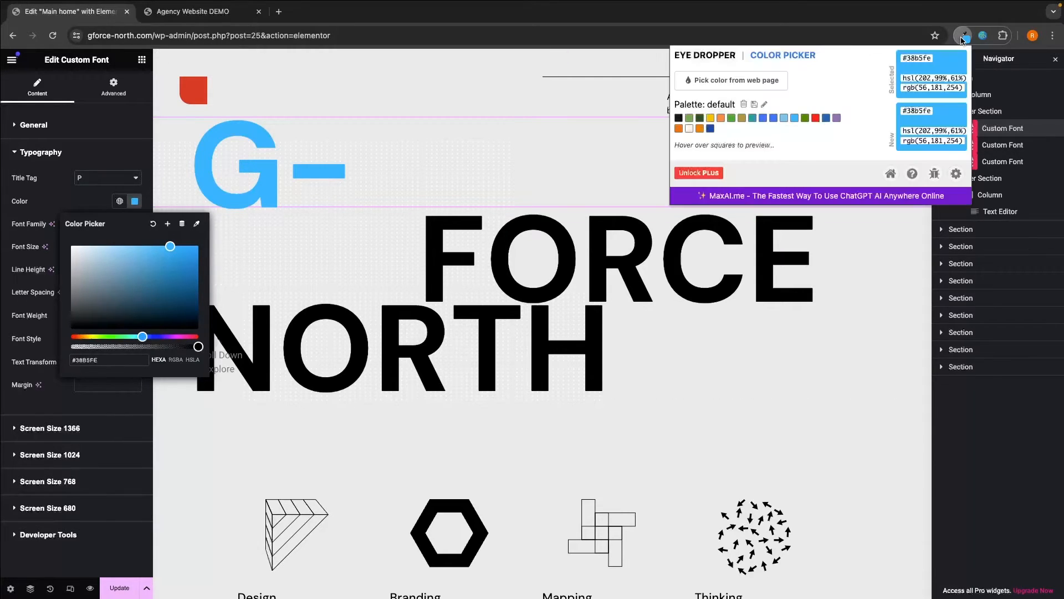
{"action": "left_click", "coordinate": [754, 82]}
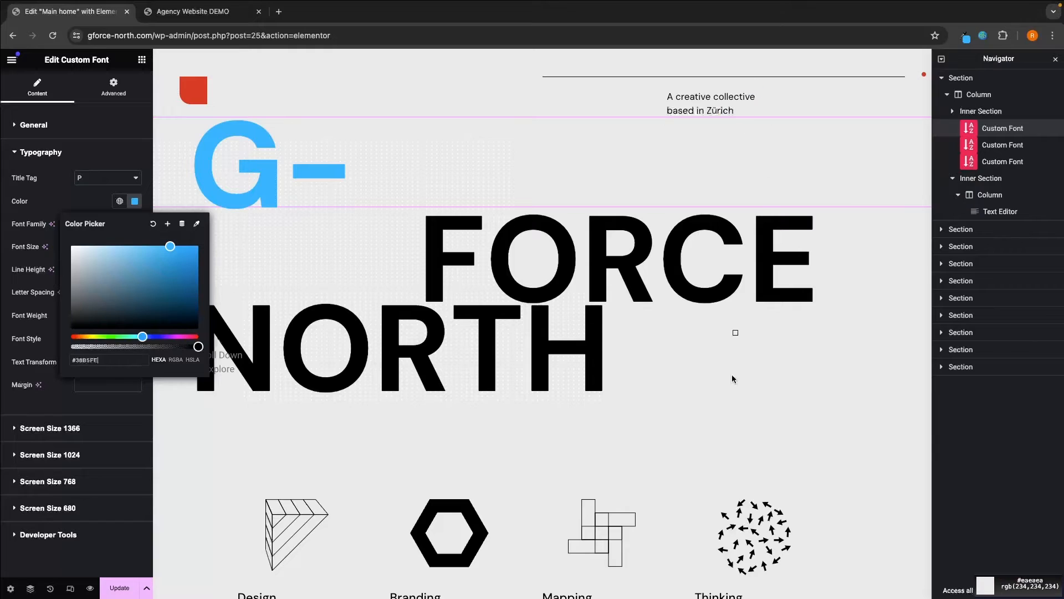
{"action": "left_click", "coordinate": [210, 89]}
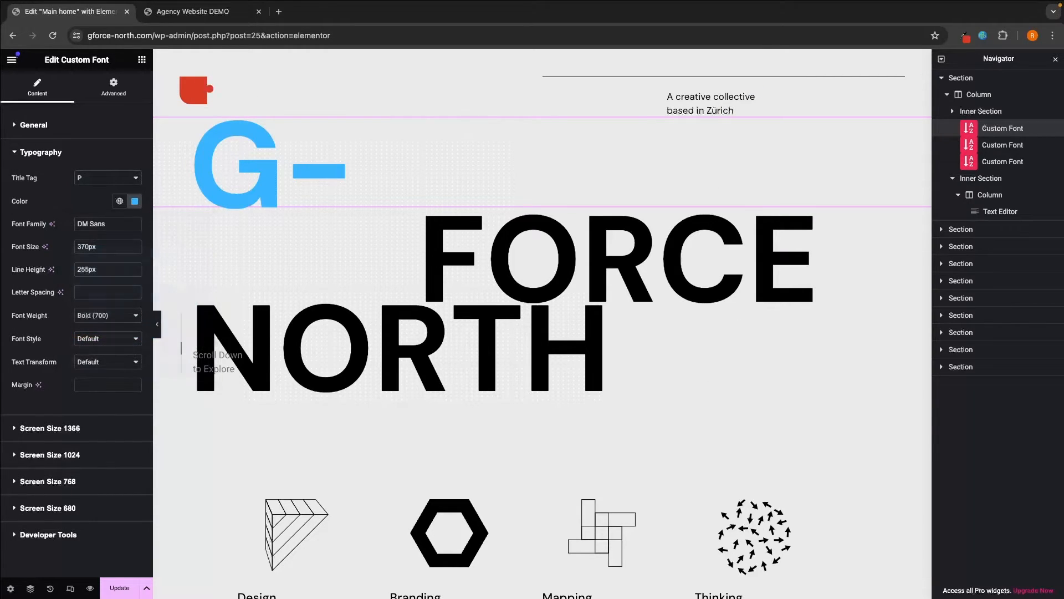
{"action": "left_click", "coordinate": [964, 36]}
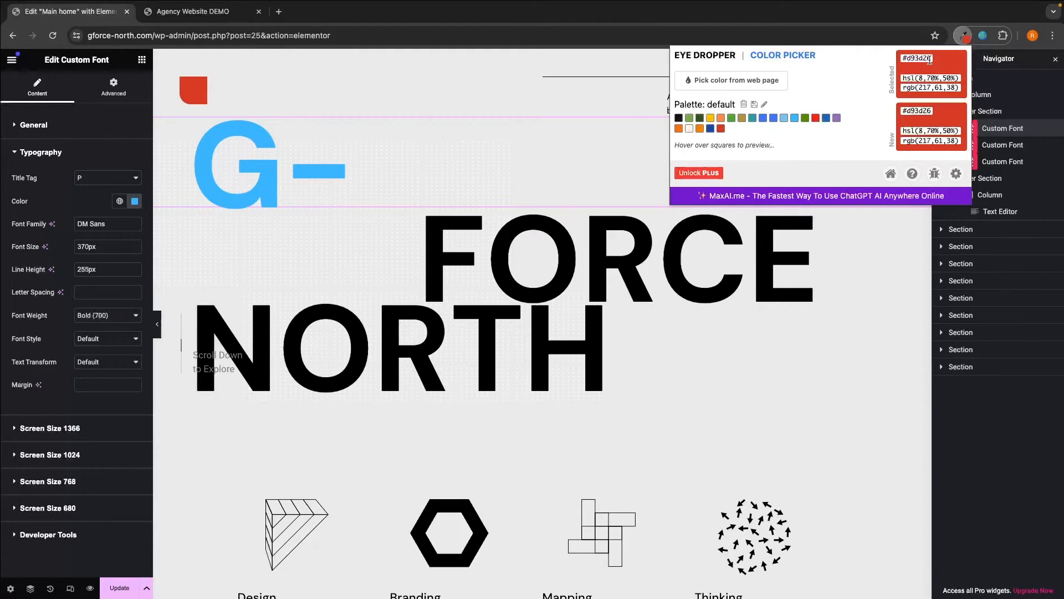
{"action": "left_click", "coordinate": [962, 37]}
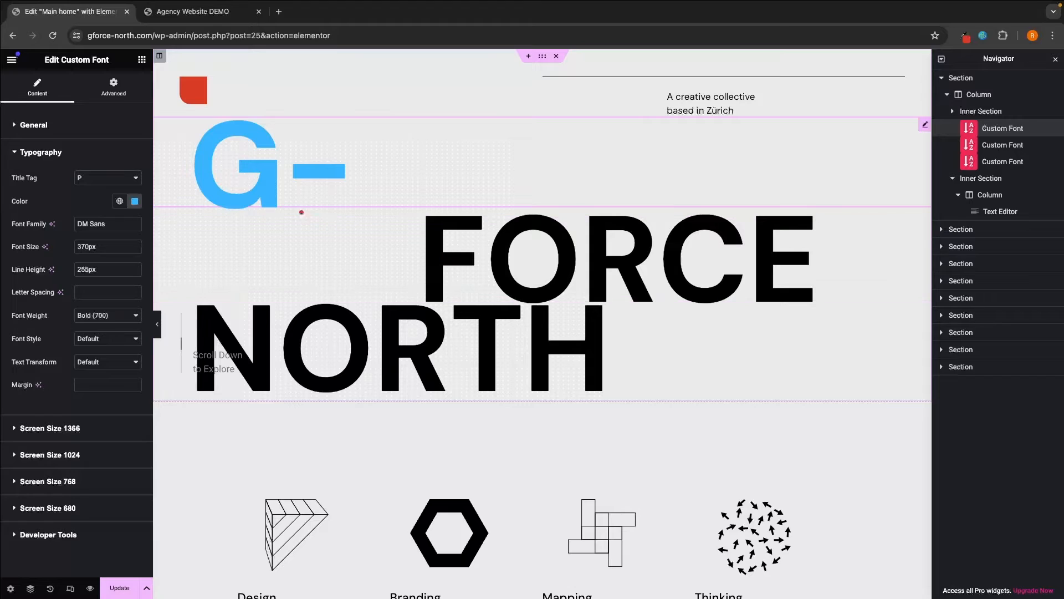
{"action": "left_click", "coordinate": [135, 200]}
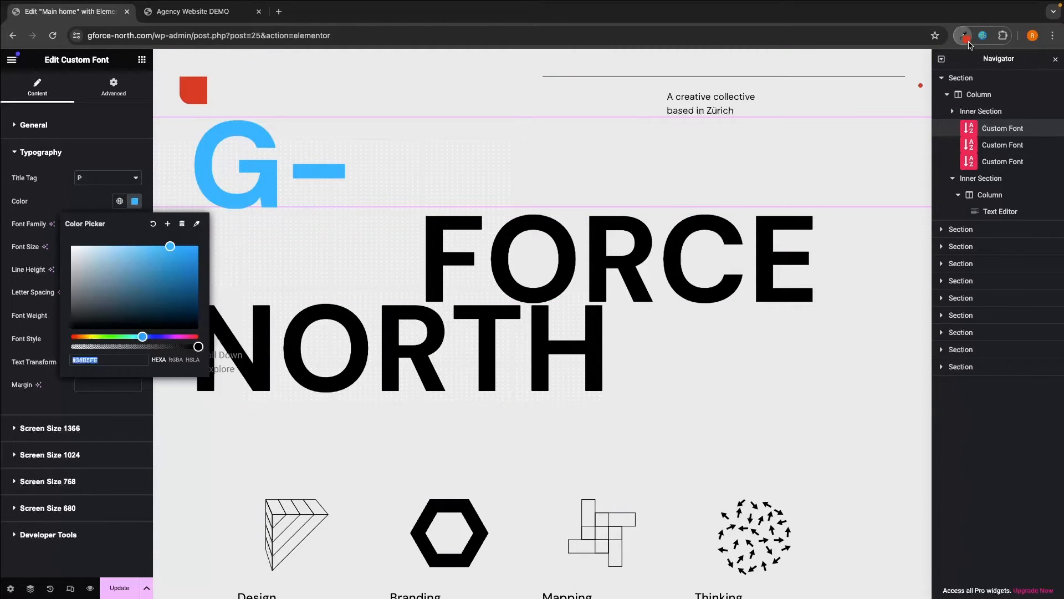
{"action": "left_click", "coordinate": [965, 36]}
{"action": "type", "text": "#164aad"}
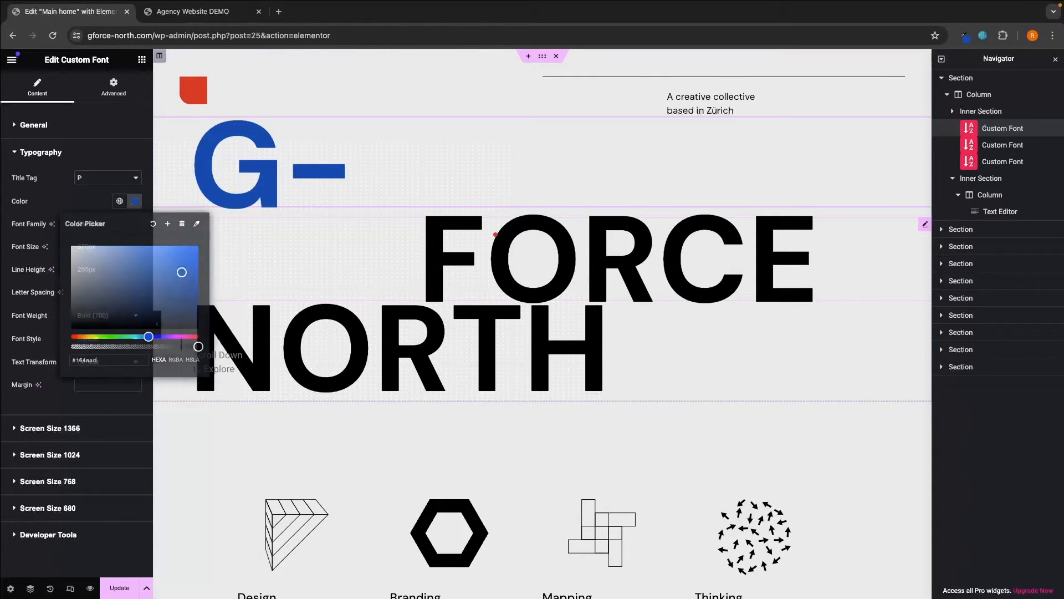
- Select the FORCE heading and copy light blue from the Eye Dropper palette
{"action": "left_click", "coordinate": [505, 214]}
{"action": "left_click", "coordinate": [966, 36]}
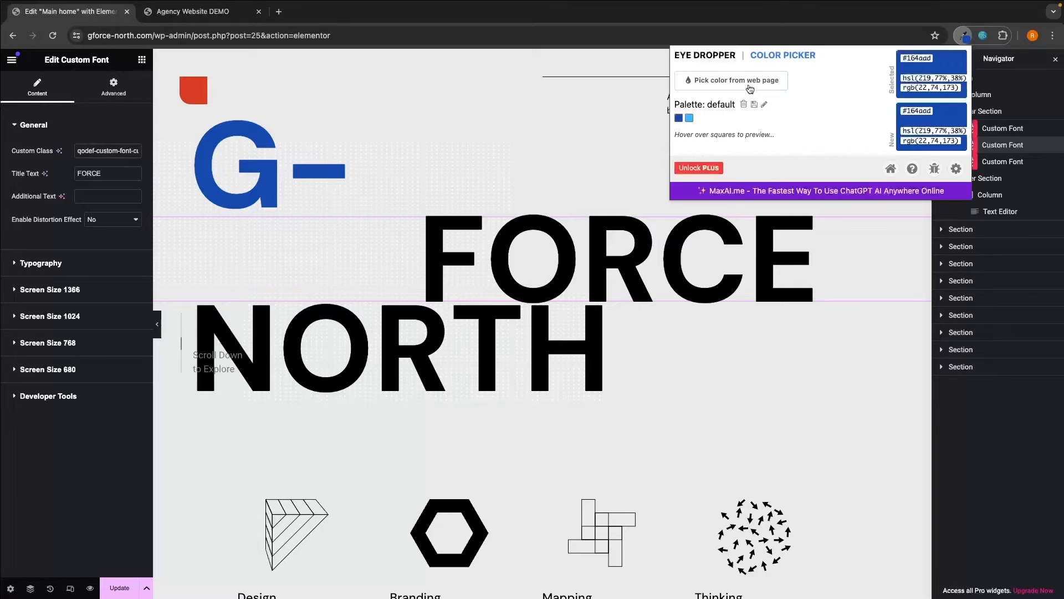
{"action": "left_click", "coordinate": [689, 117]}
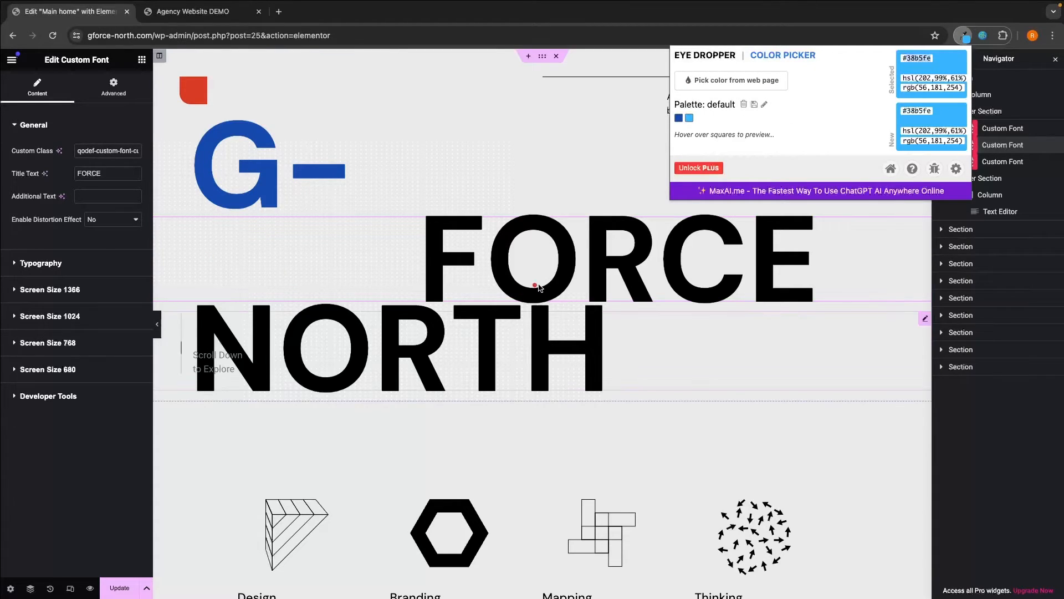
{"action": "left_click", "coordinate": [460, 269]}
{"action": "left_click", "coordinate": [32, 264]}
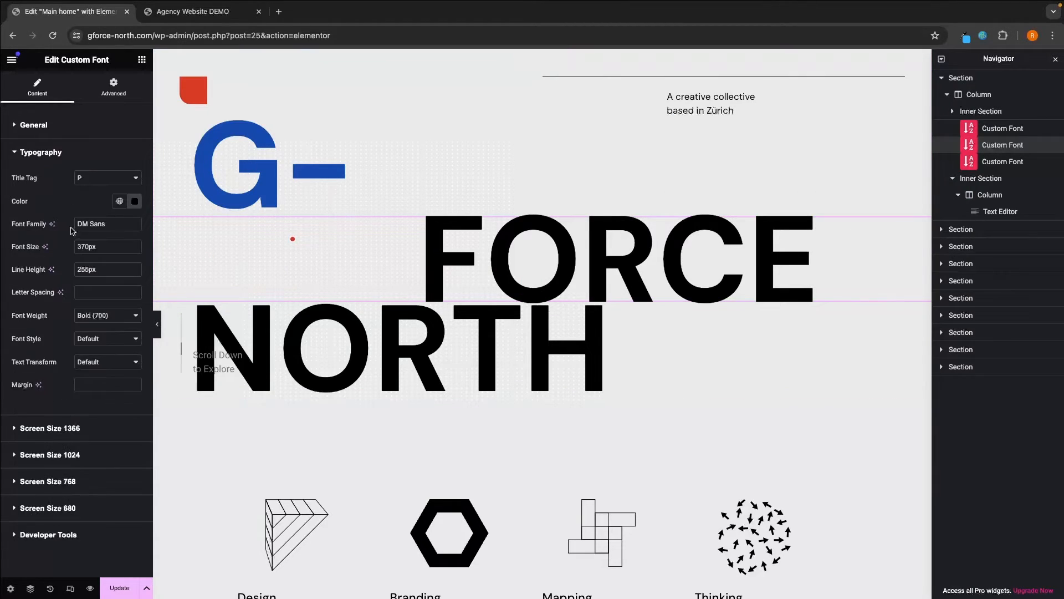
- Paste light blue #38b5fe into FORCE's text colour and copy dark blue #164aad for NORTH
{"action": "left_click", "coordinate": [135, 200]}
{"action": "type", "text": "38b5fe"}
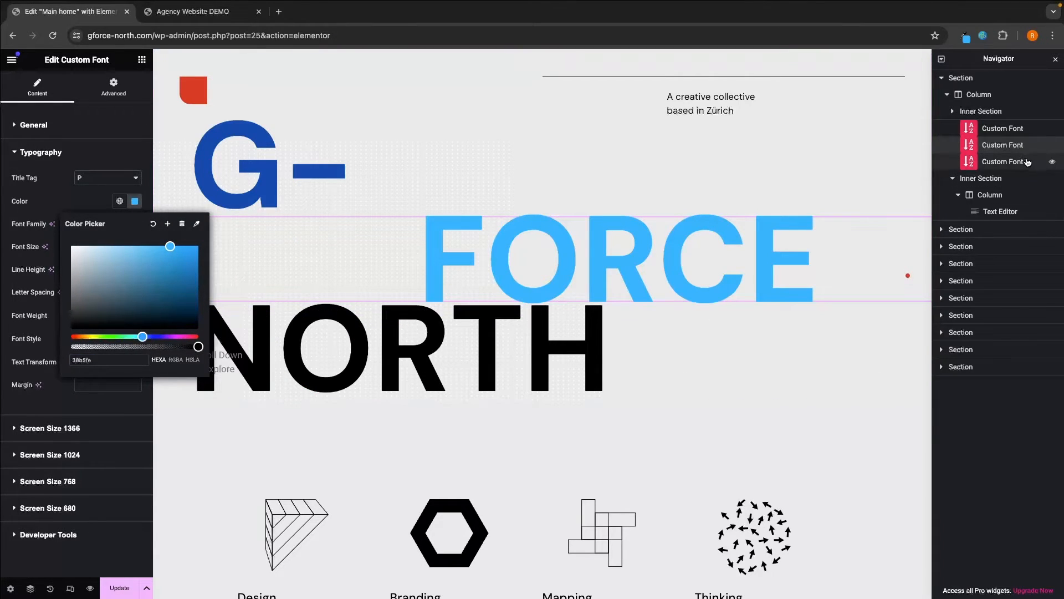
{"action": "left_click", "coordinate": [1002, 161]}
{"action": "left_click", "coordinate": [965, 36]}
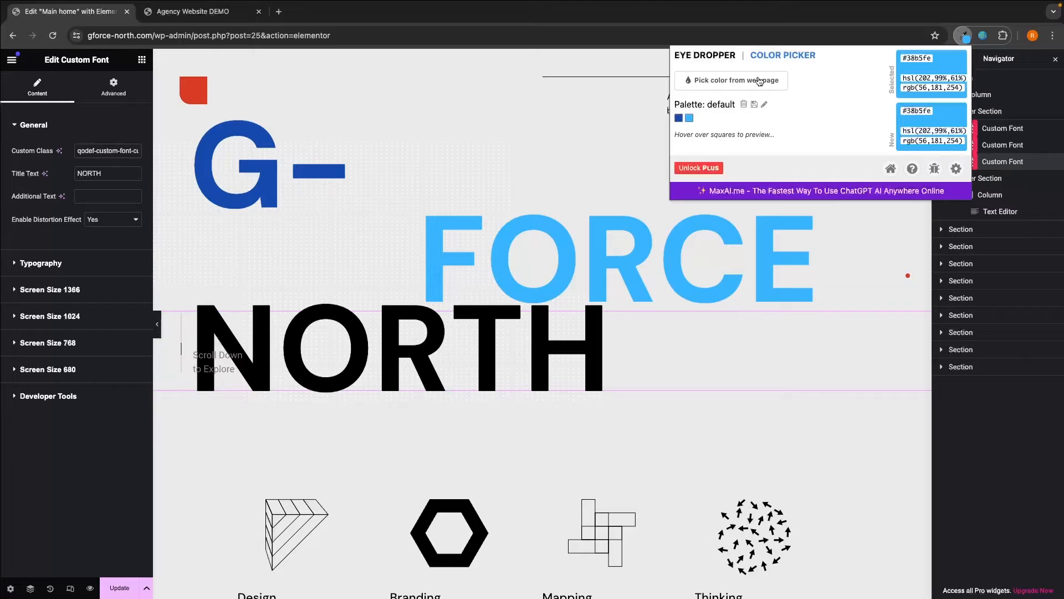
{"action": "left_click", "coordinate": [679, 117]}
{"action": "double_click", "coordinate": [922, 59]}
{"action": "key", "text": "super+c"}
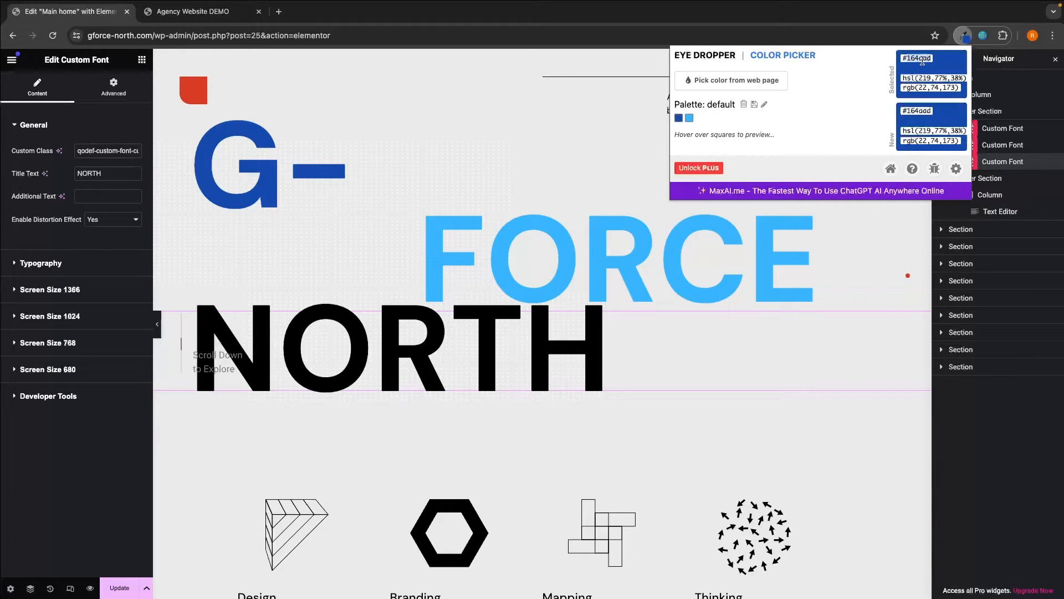
- Set NORTH's text colour to #164aad, update the page and view the preview
{"action": "left_click", "coordinate": [19, 264]}
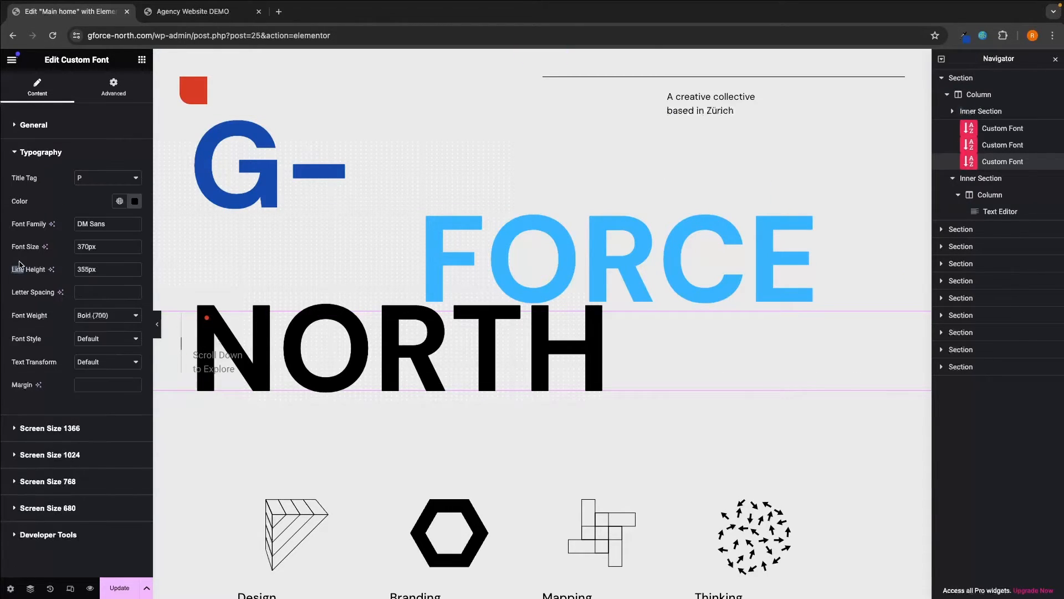
{"action": "left_click", "coordinate": [134, 202]}
{"action": "key", "text": "super+v"}
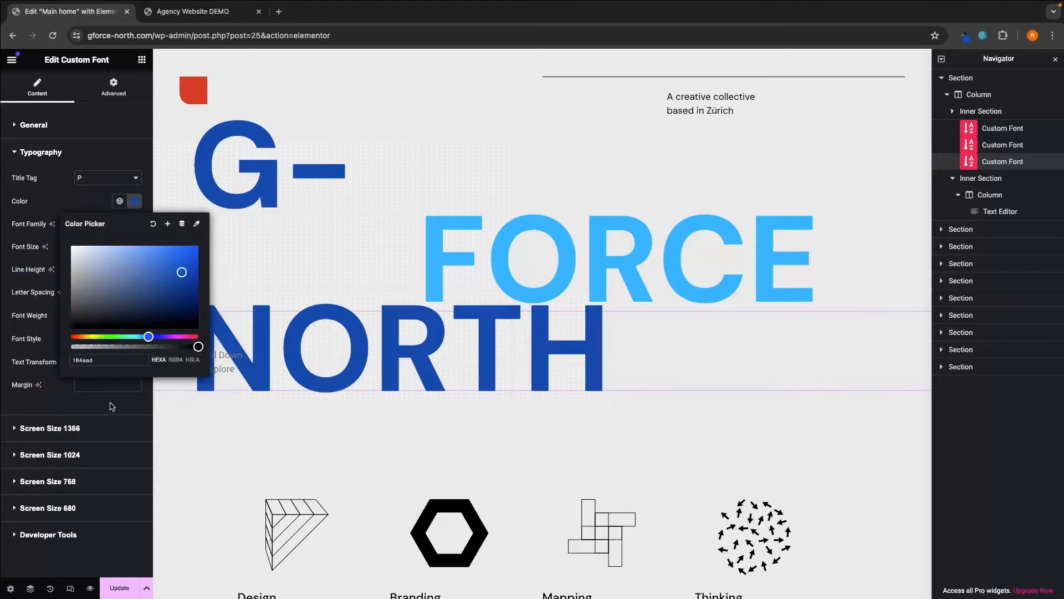
{"action": "left_click", "coordinate": [111, 406]}
{"action": "left_click", "coordinate": [119, 588]}
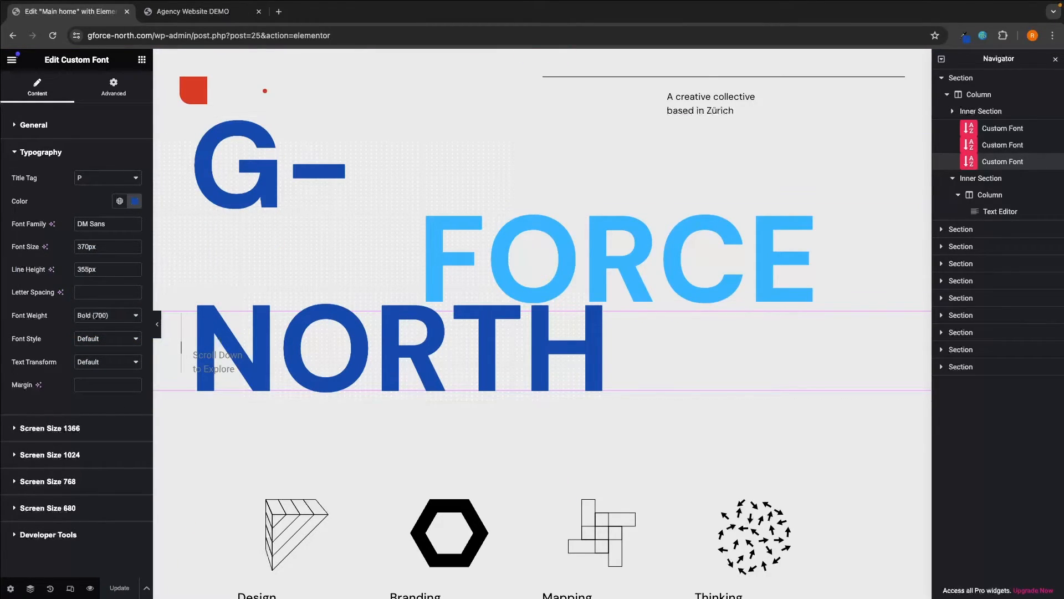
{"action": "left_click", "coordinate": [222, 11]}
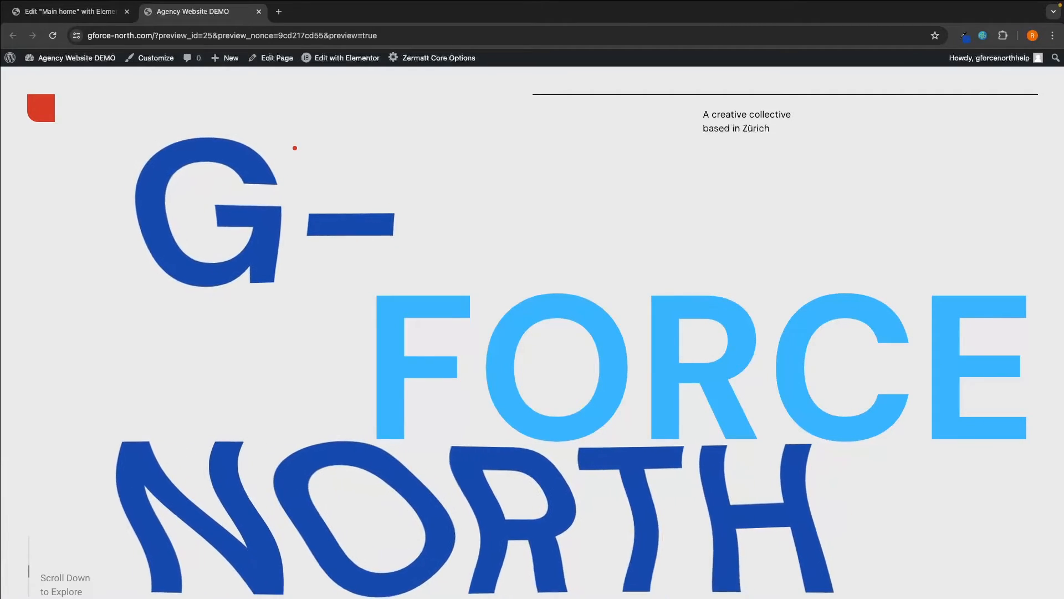
- Copy #164aad from the Eye Dropper, apply it as FORCE's text colour, and update
{"action": "scroll", "coordinate": [295, 148], "scroll_direction": "down", "scroll_amount": 1}
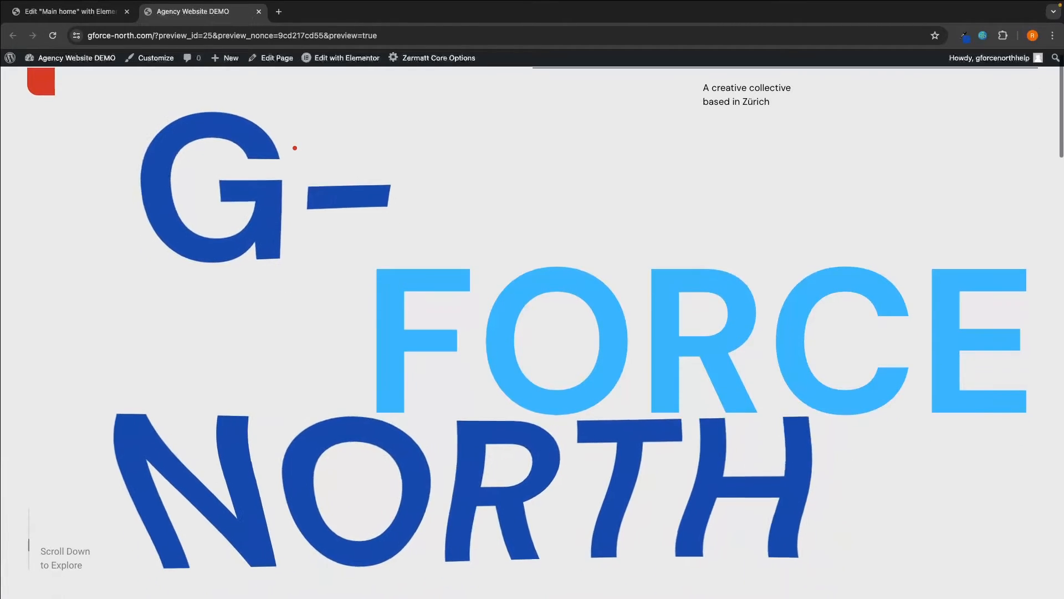
{"action": "left_click", "coordinate": [114, 13]}
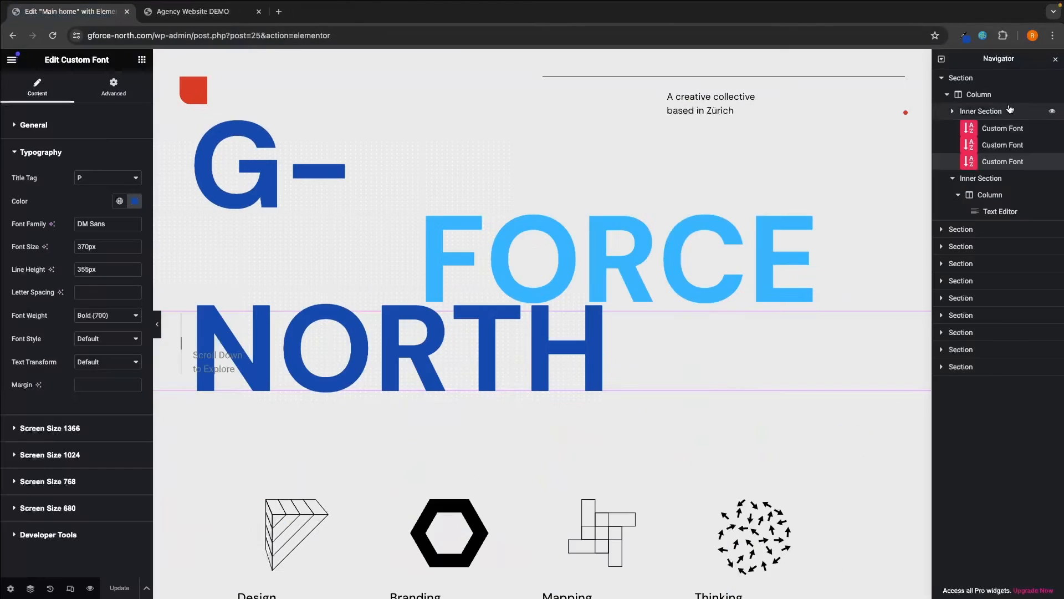
{"action": "left_click", "coordinate": [964, 35]}
{"action": "double_click", "coordinate": [908, 57]}
{"action": "key", "text": "super+c"}
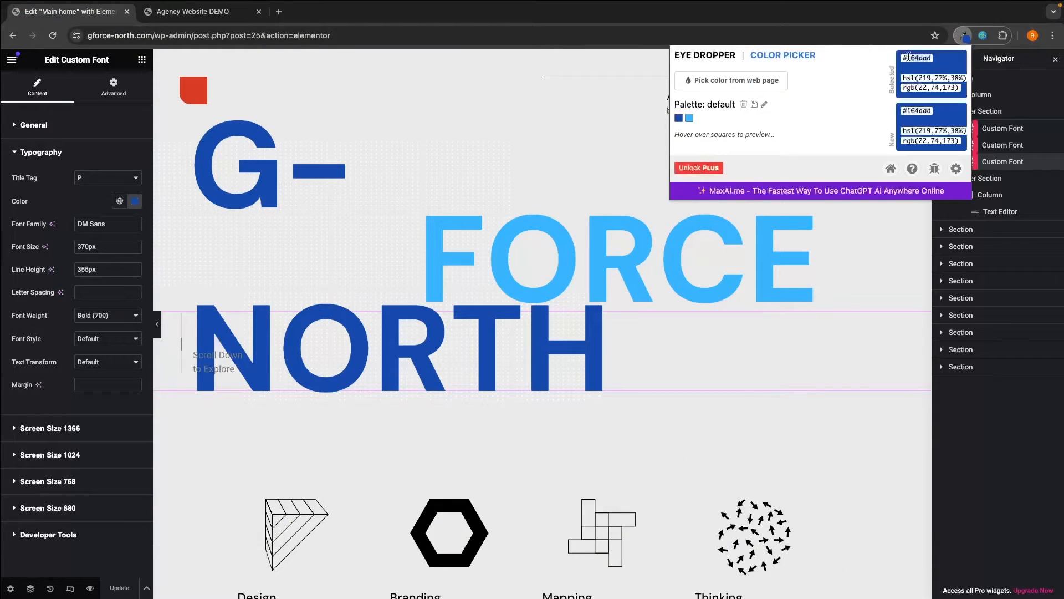
{"action": "left_click", "coordinate": [515, 212]}
{"action": "left_click", "coordinate": [459, 233]}
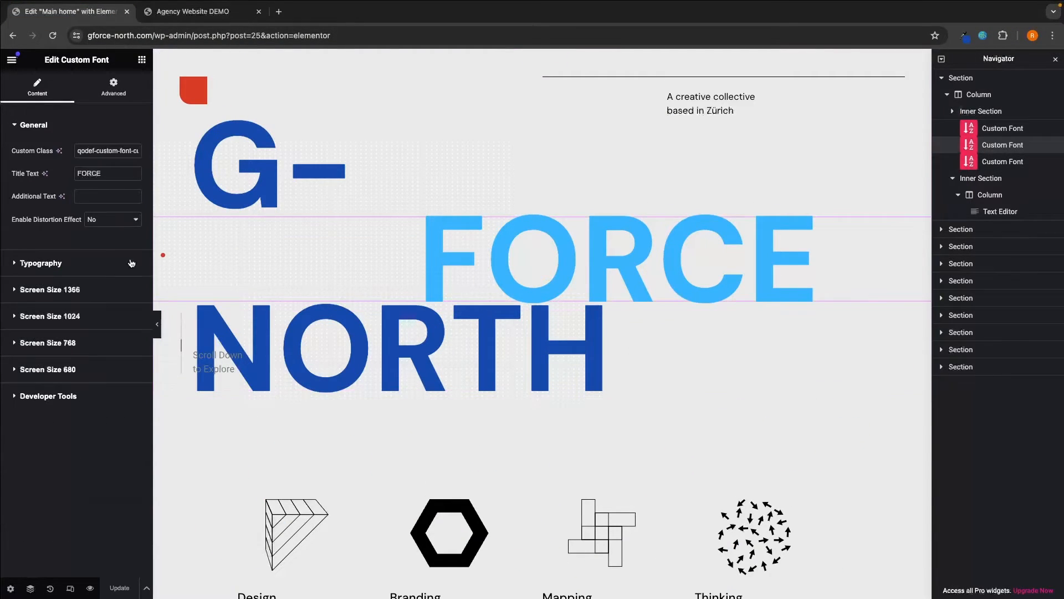
{"action": "left_click", "coordinate": [72, 259]}
{"action": "left_click", "coordinate": [134, 201]}
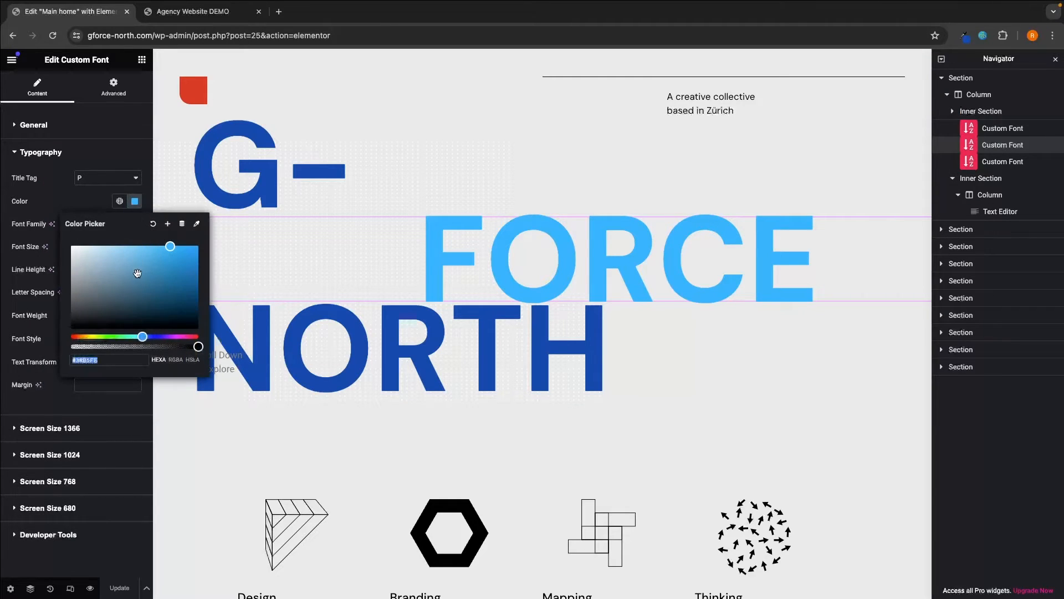
{"action": "left_click", "coordinate": [131, 360]}
{"action": "key", "text": "super+v"}
{"action": "left_click", "coordinate": [113, 164]}
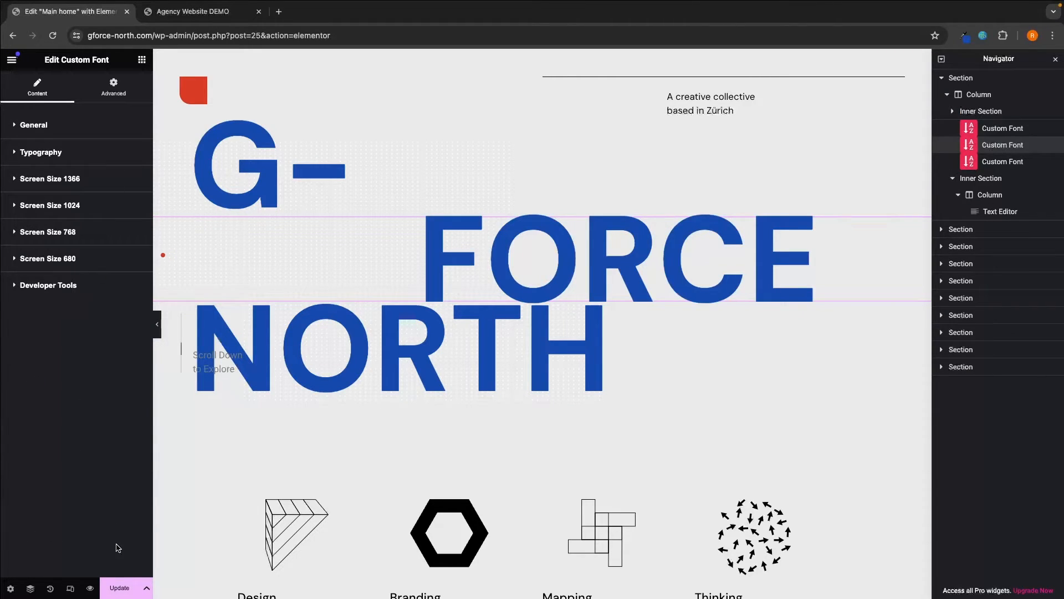
{"action": "left_click", "coordinate": [119, 588]}
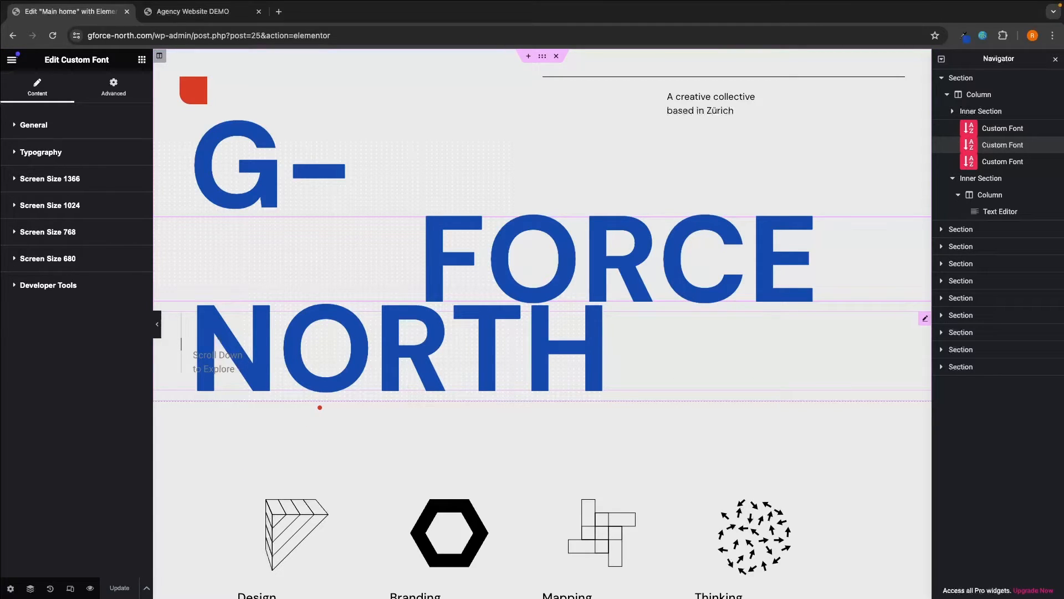
- Deselect the heading, scroll to the services row and select the Design Icon With Text widget
{"action": "left_click", "coordinate": [320, 408]}
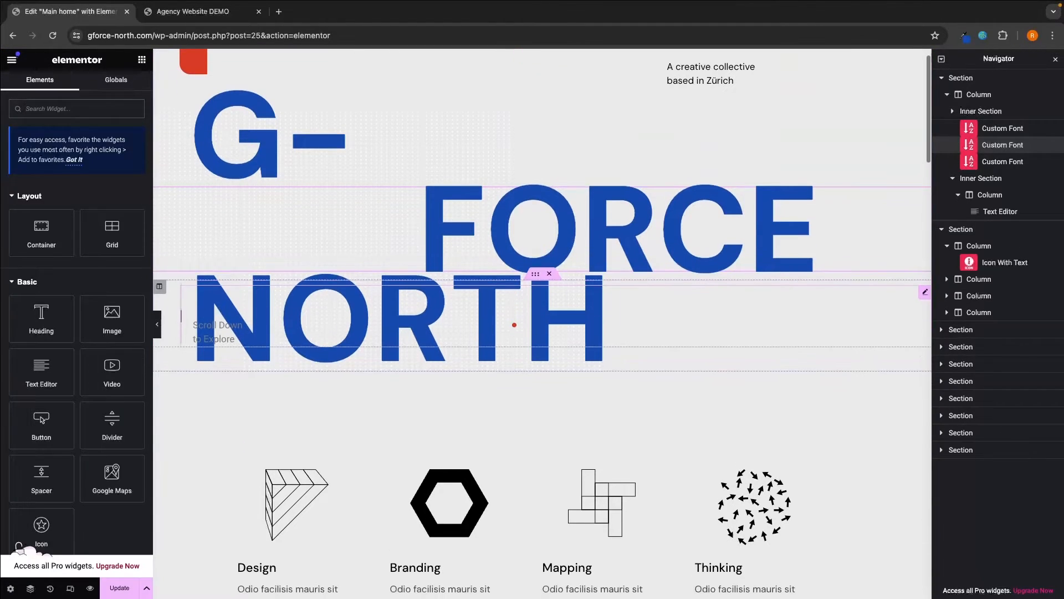
{"action": "scroll", "coordinate": [513, 324], "scroll_direction": "down", "scroll_amount": 1}
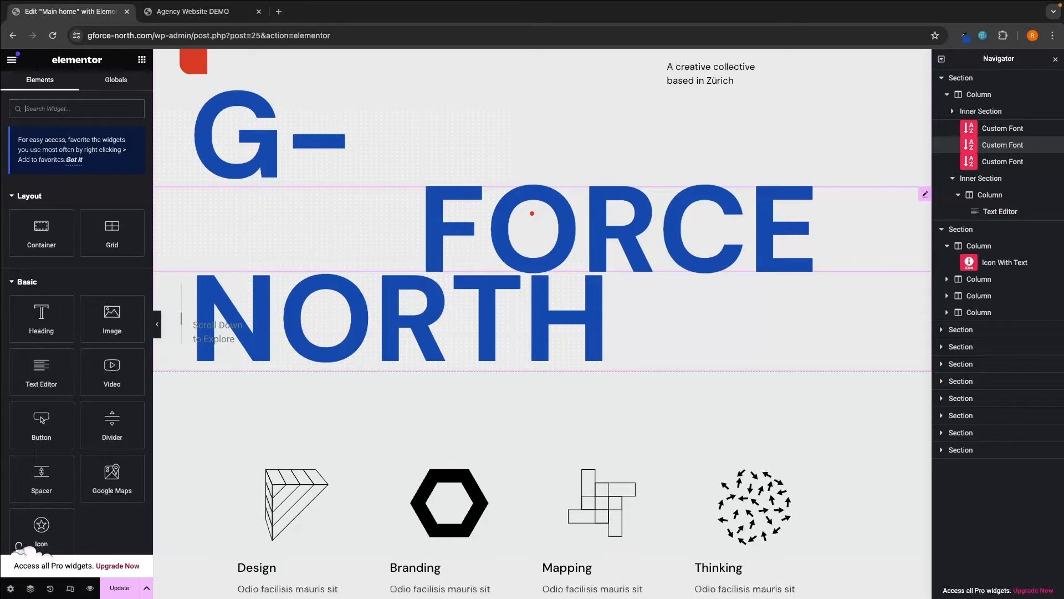
{"action": "scroll", "coordinate": [542, 278], "scroll_direction": "down", "scroll_amount": 4}
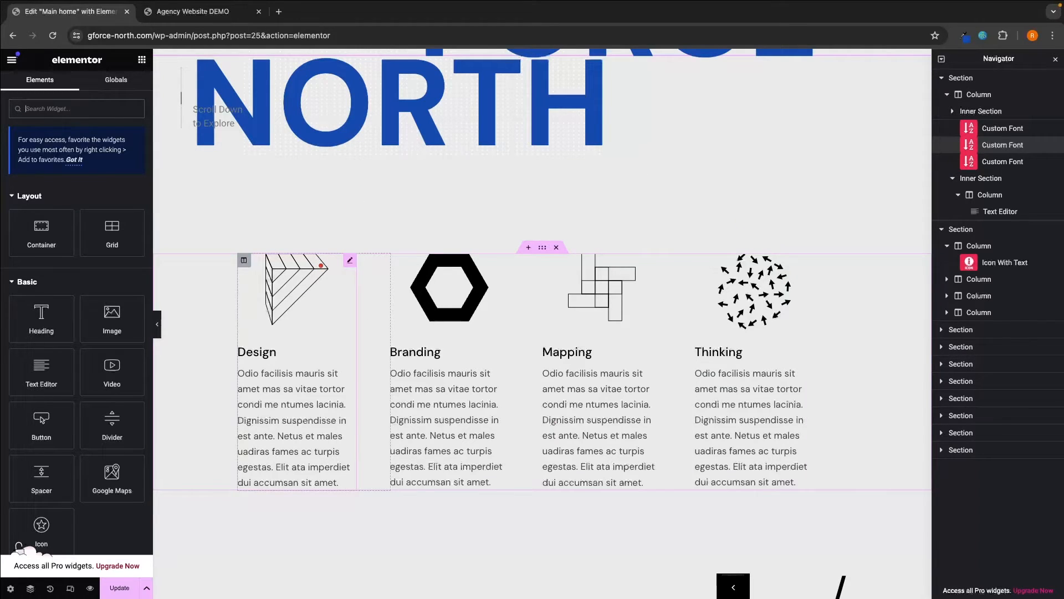
{"action": "left_click", "coordinate": [296, 266]}
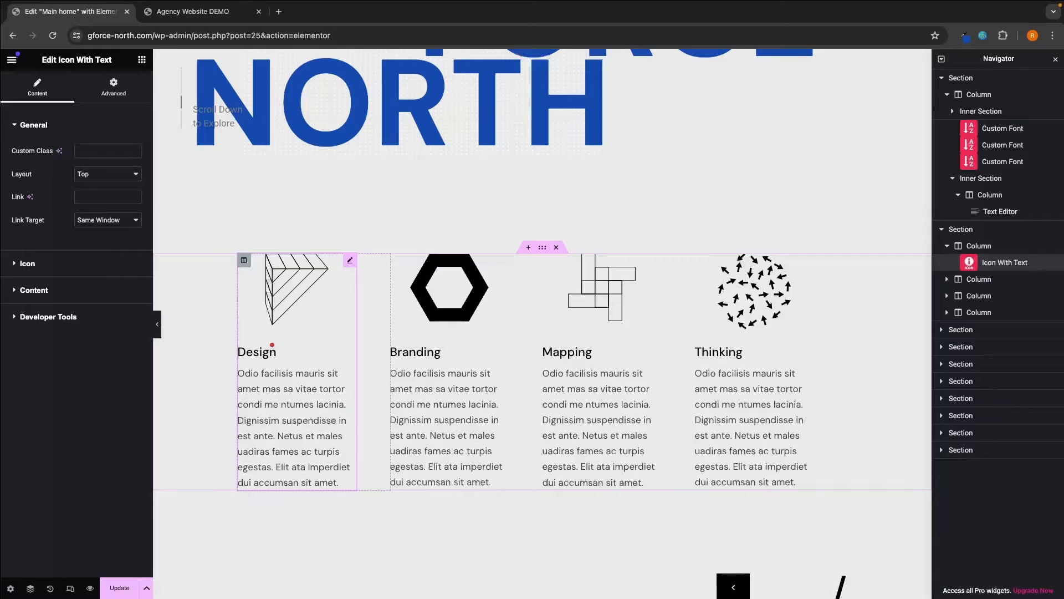
- Retitle the Design column to '$10 Million Ad Spend'
{"action": "scroll", "coordinate": [272, 345], "scroll_direction": "up", "scroll_amount": 1}
{"action": "scroll", "coordinate": [272, 345], "scroll_direction": "down", "scroll_amount": 1}
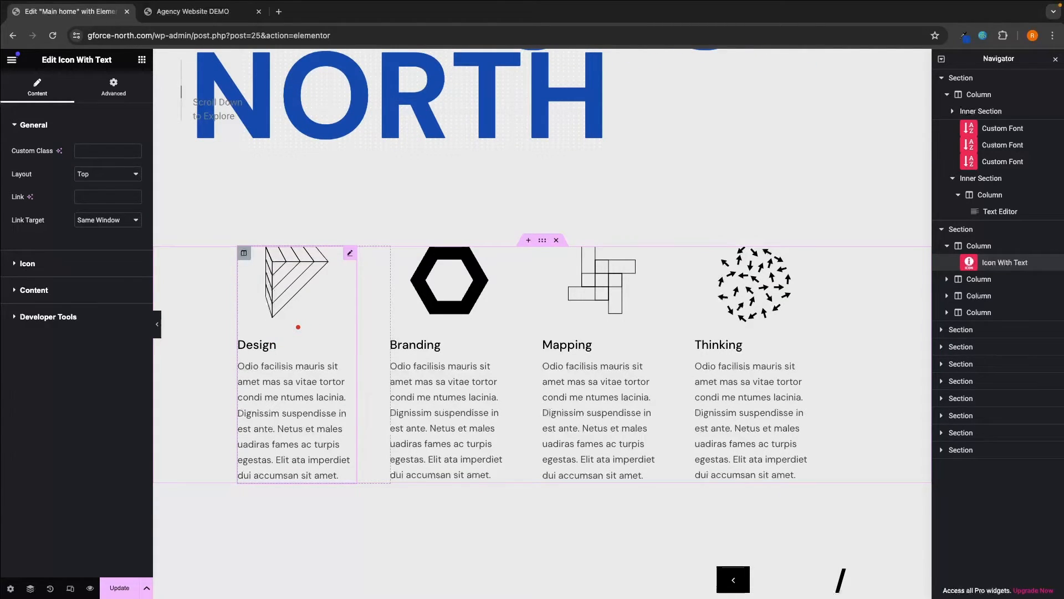
{"action": "left_click", "coordinate": [34, 290]}
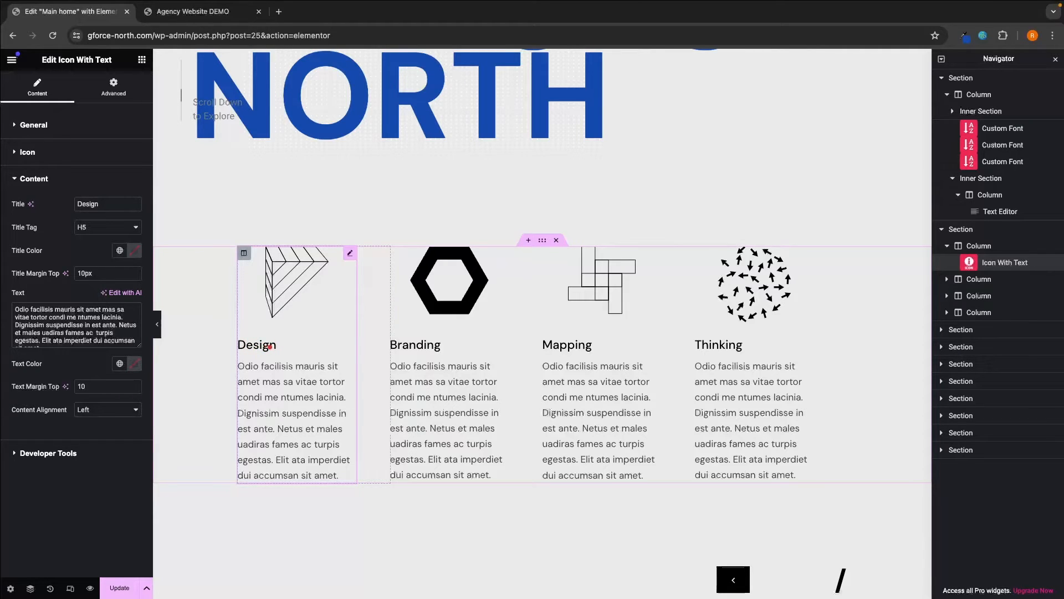
{"action": "left_click_drag", "start_coordinate": [106, 204], "coordinate": [72, 206]}
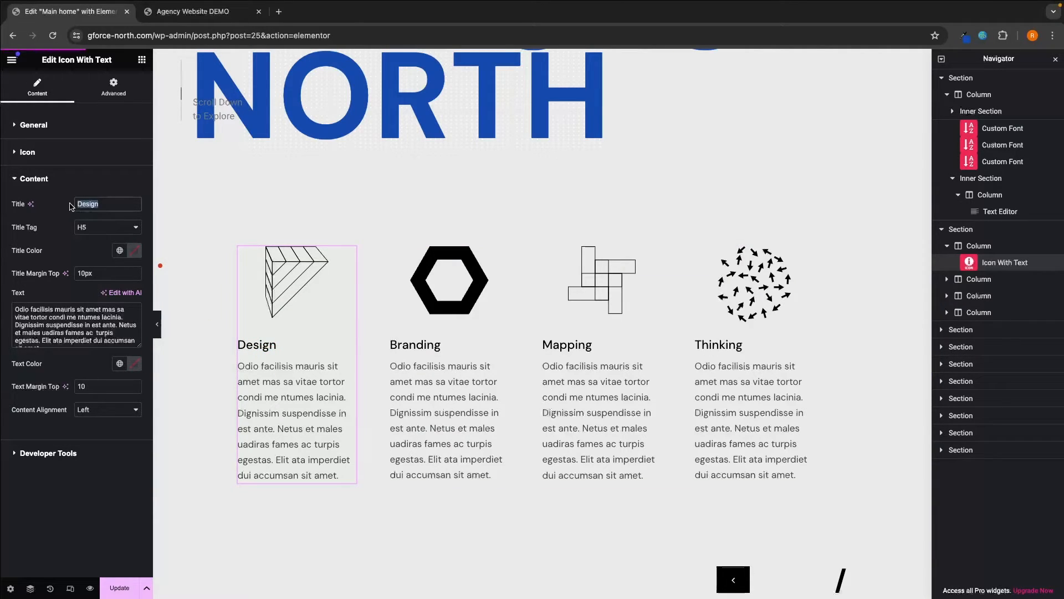
{"action": "type", "text": "$10 Million Ad Spend"}
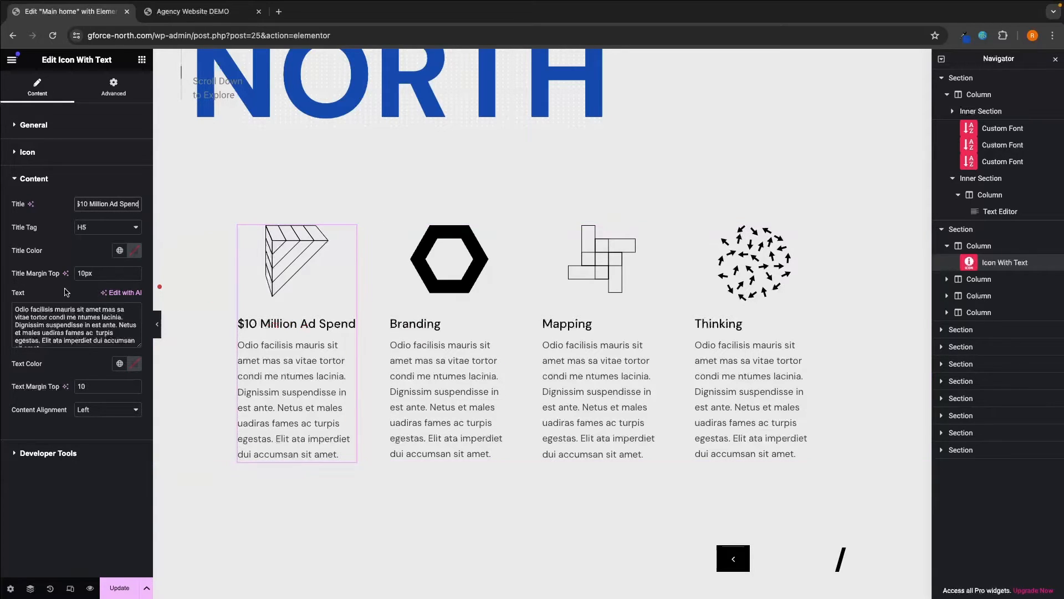
- Replace the placeholder paragraph with the pasted $10 million ad spend description
{"action": "scroll", "coordinate": [55, 313], "scroll_direction": "down", "scroll_amount": 1}
{"action": "left_click_drag", "start_coordinate": [47, 340], "coordinate": [30, 322]}
{"action": "key", "text": "super+a"}
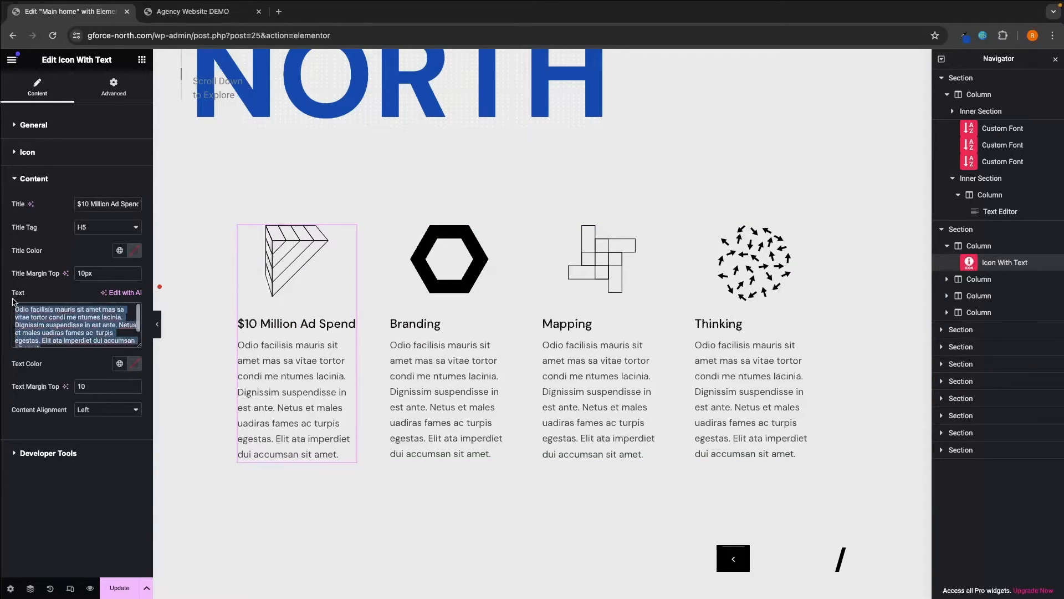
{"action": "left_click", "coordinate": [15, 294]}
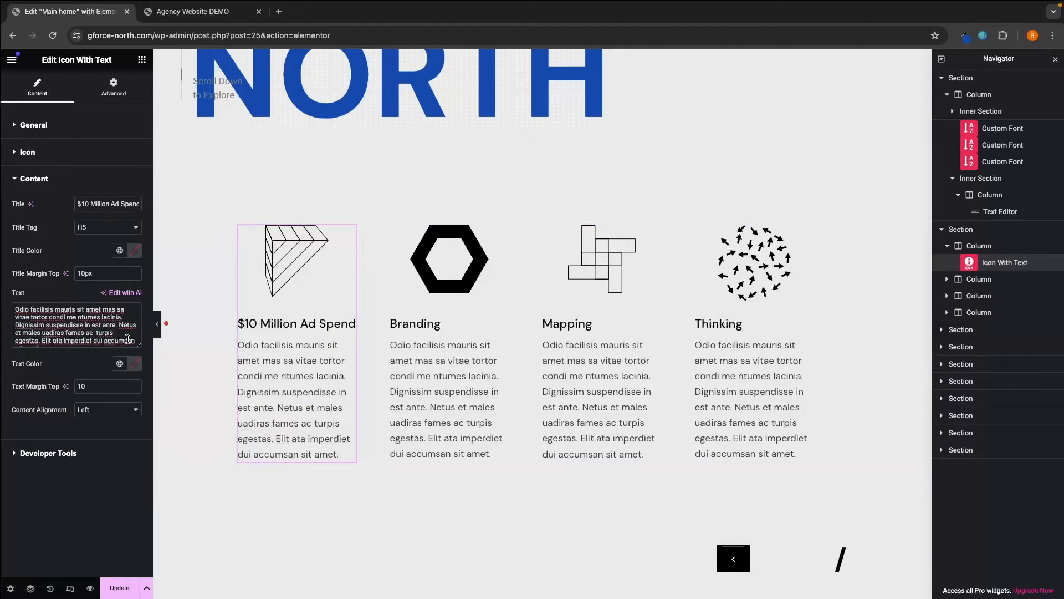
{"action": "scroll", "coordinate": [121, 340], "scroll_direction": "down", "scroll_amount": 1}
{"action": "left_click_drag", "start_coordinate": [46, 340], "coordinate": [2, 289]}
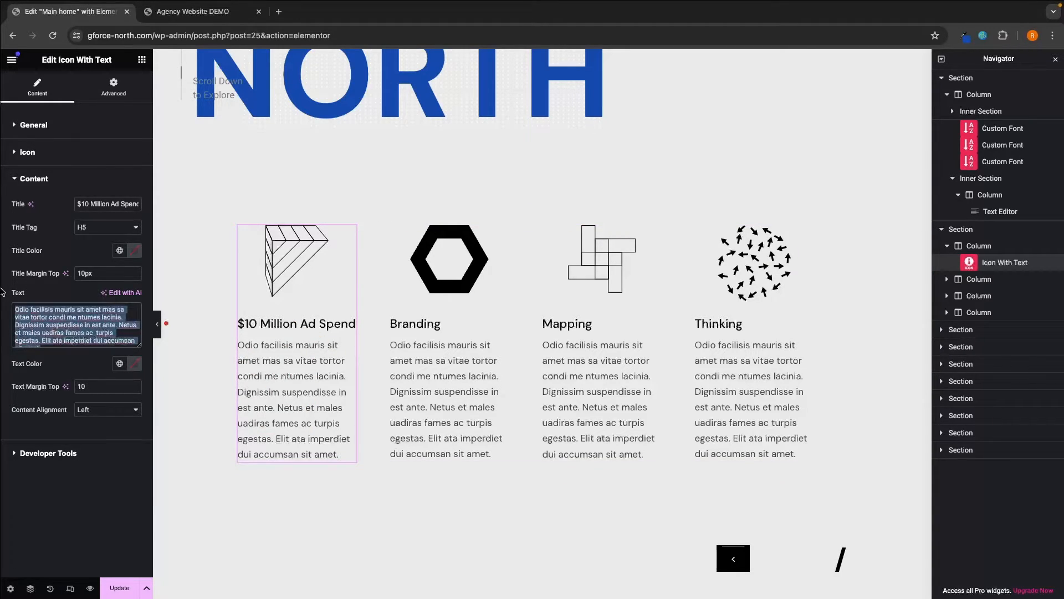
{"action": "key", "text": "BackSpace"}
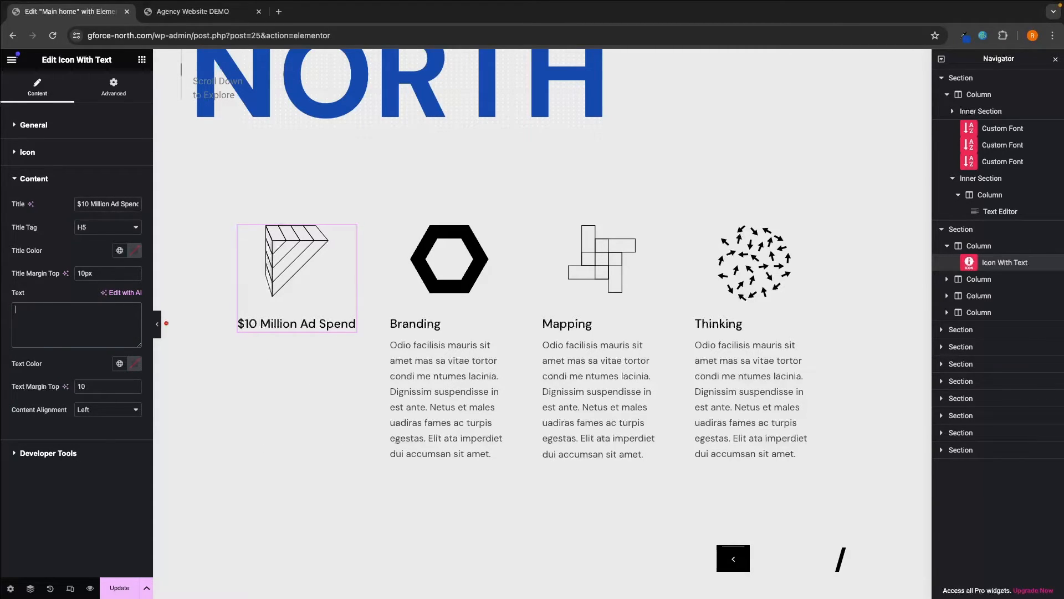
{"action": "type", "text": "With over $10 million invested in advertising, we've honed our expertise to amplify your brand's visibility. Explore how our strategic ad spend can drive remarkable results for your business."}
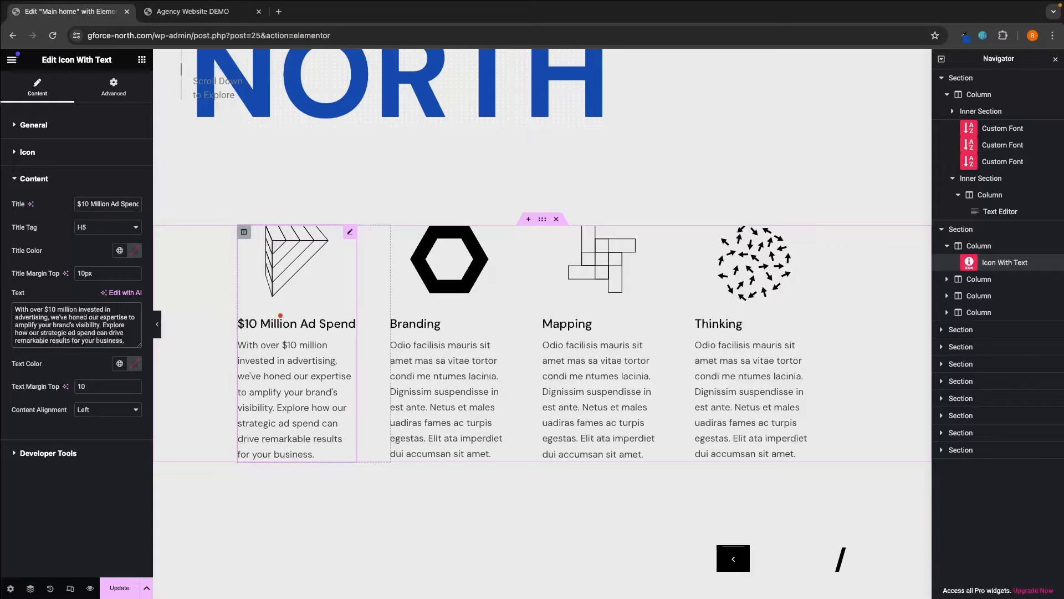
{"action": "scroll", "coordinate": [281, 316], "scroll_direction": "up", "scroll_amount": 1}
{"action": "scroll", "coordinate": [275, 317], "scroll_direction": "down", "scroll_amount": 2}
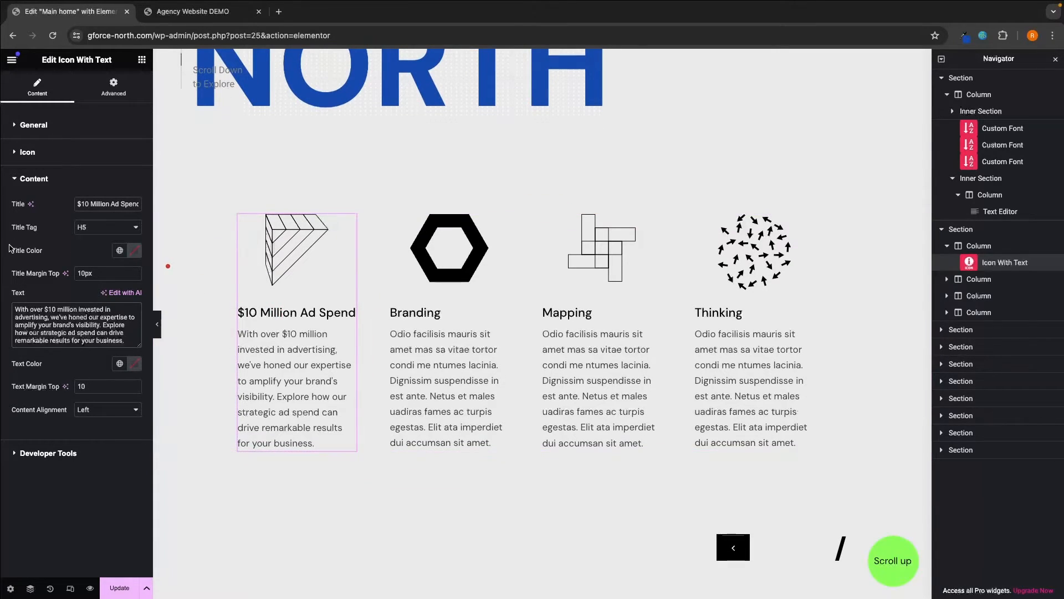
{"action": "left_click", "coordinate": [135, 252]}
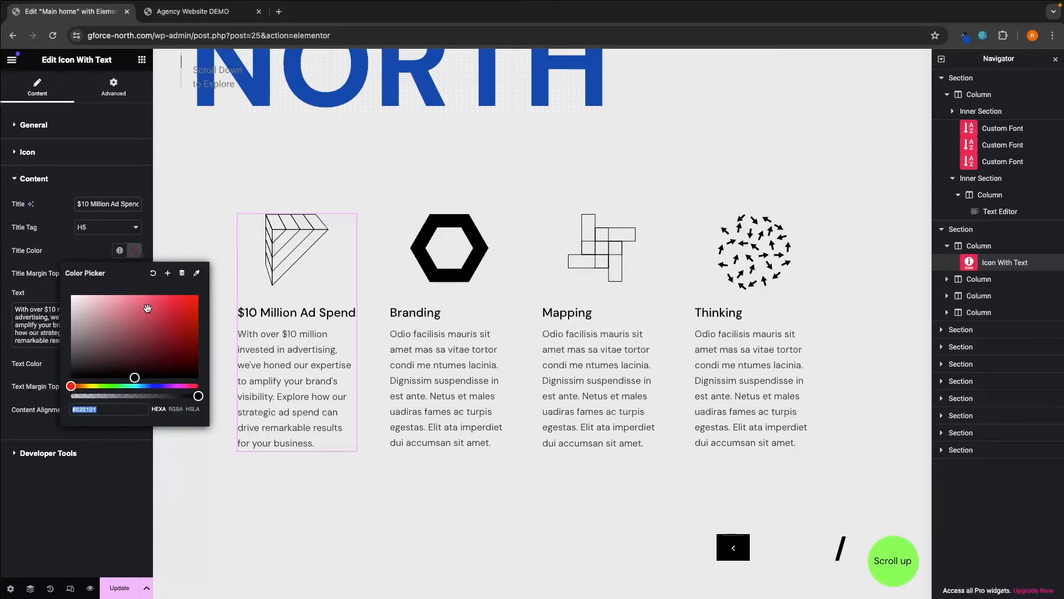
{"action": "left_click", "coordinate": [160, 386]}
{"action": "left_click_drag", "start_coordinate": [167, 324], "coordinate": [198, 294]}
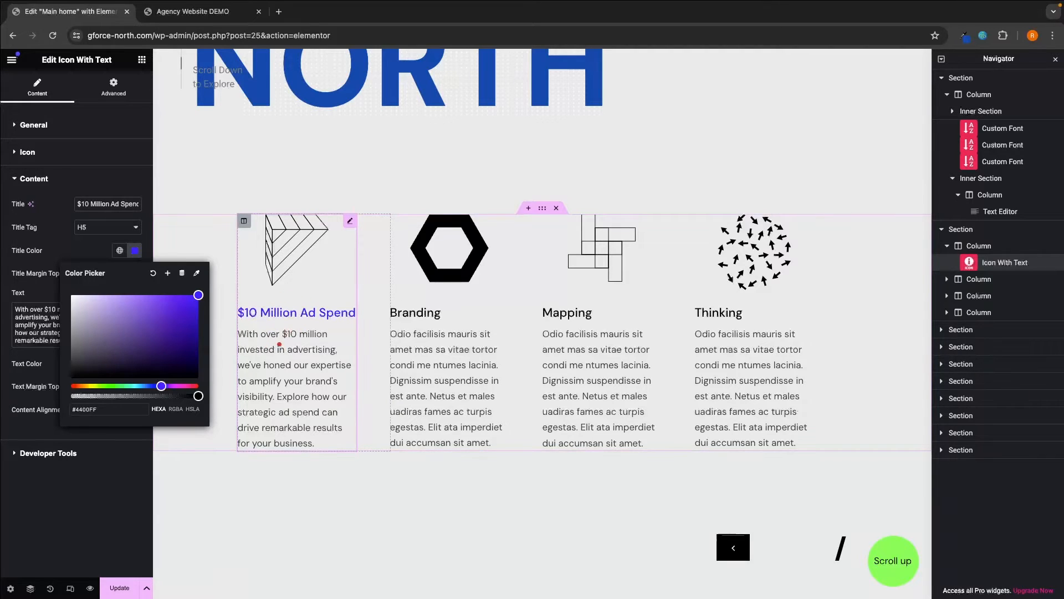
{"action": "left_click", "coordinate": [153, 273]}
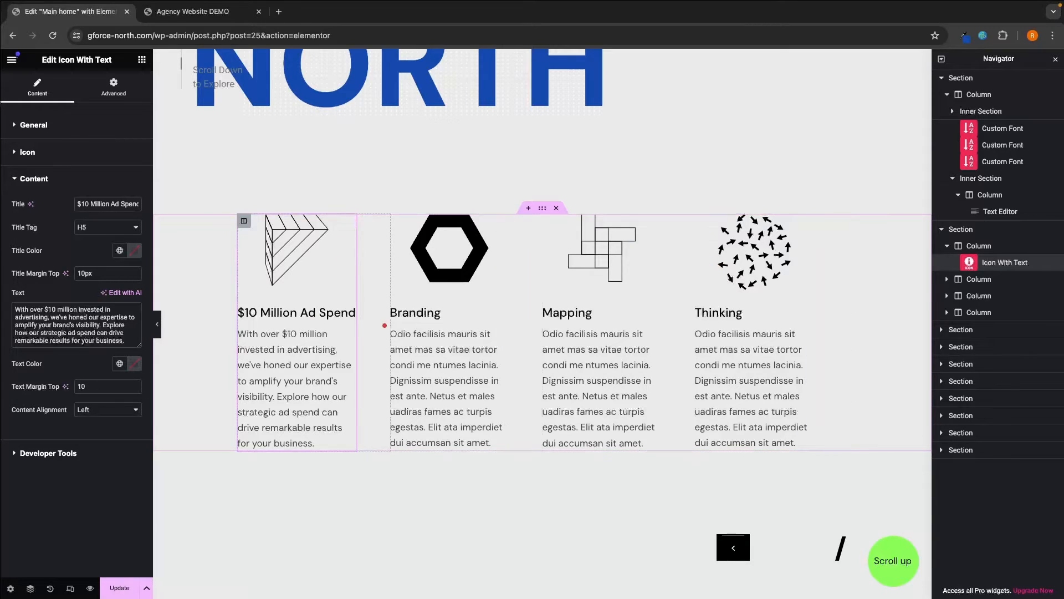
- Switch the ad spend block's icon to an icon pack, starting with Dripicons
{"action": "left_click", "coordinate": [16, 154]}
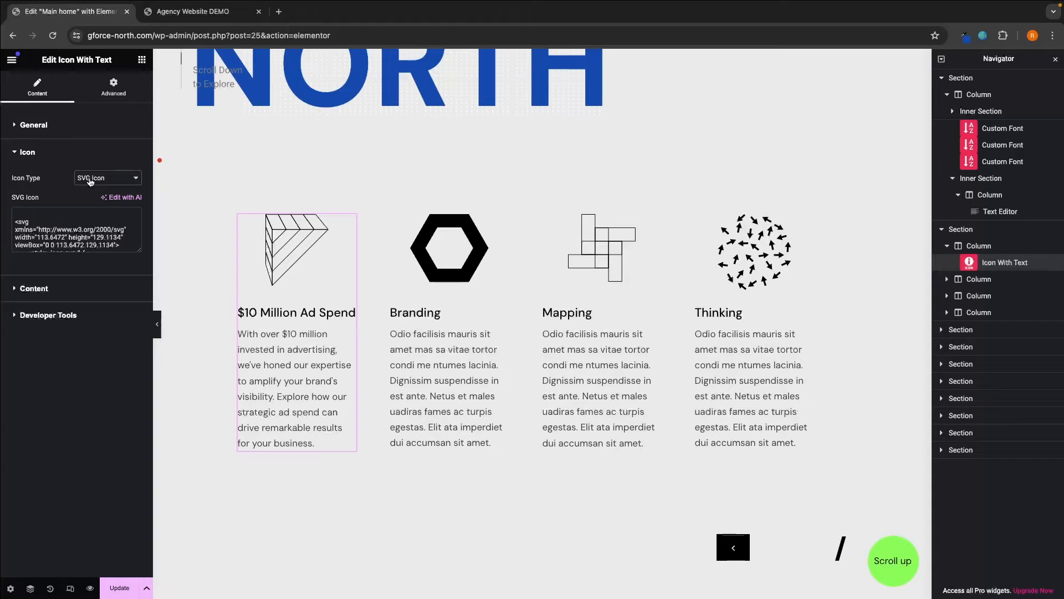
{"action": "scroll", "coordinate": [83, 230], "scroll_direction": "down", "scroll_amount": 6}
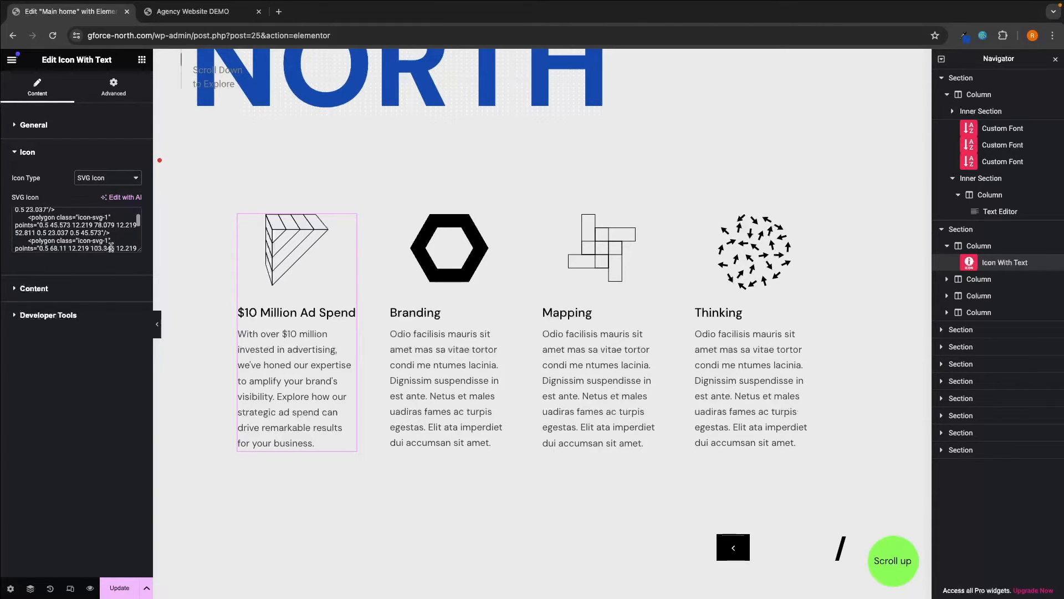
{"action": "scroll", "coordinate": [111, 247], "scroll_direction": "down", "scroll_amount": 10}
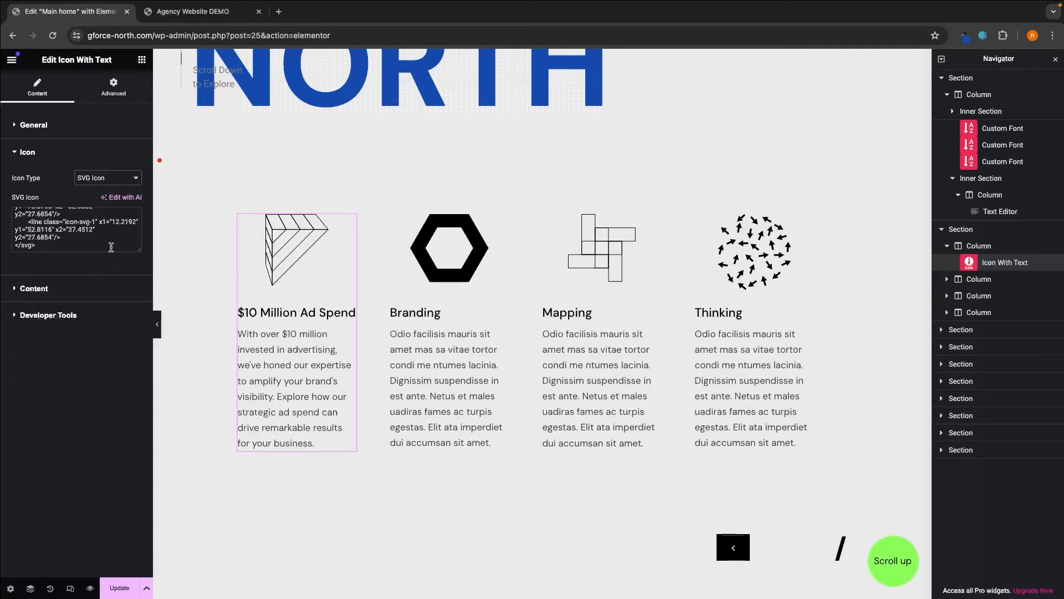
{"action": "left_click", "coordinate": [101, 179]}
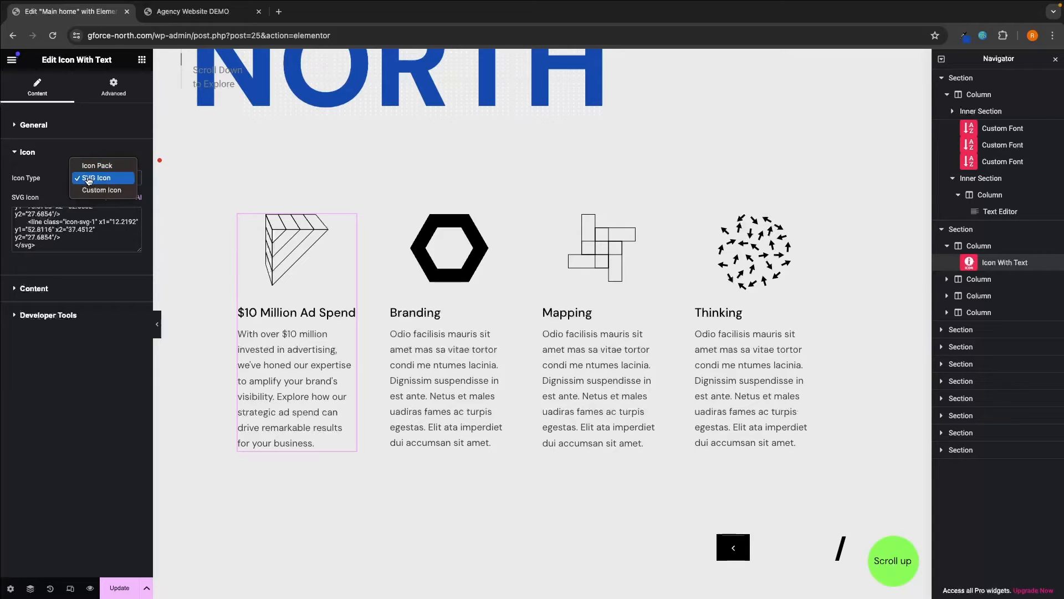
{"action": "left_click", "coordinate": [97, 166]}
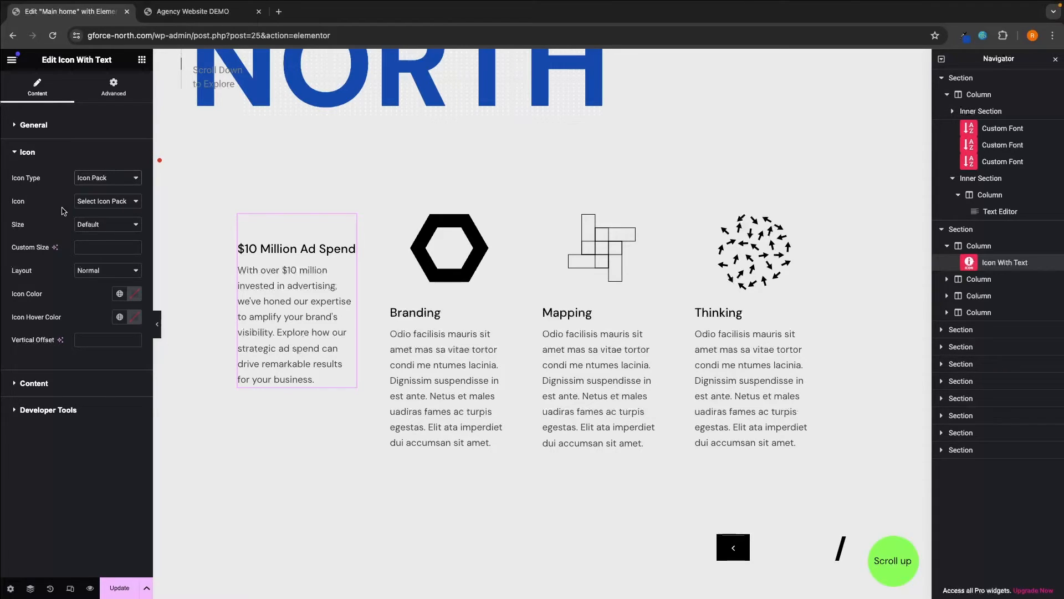
{"action": "left_click", "coordinate": [87, 203]}
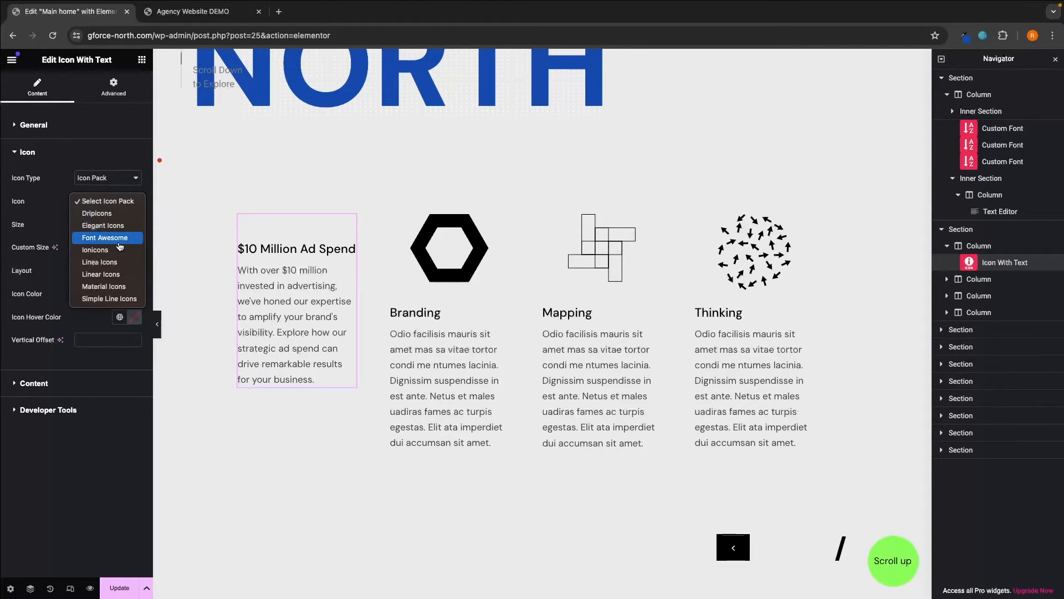
{"action": "left_click", "coordinate": [106, 218]}
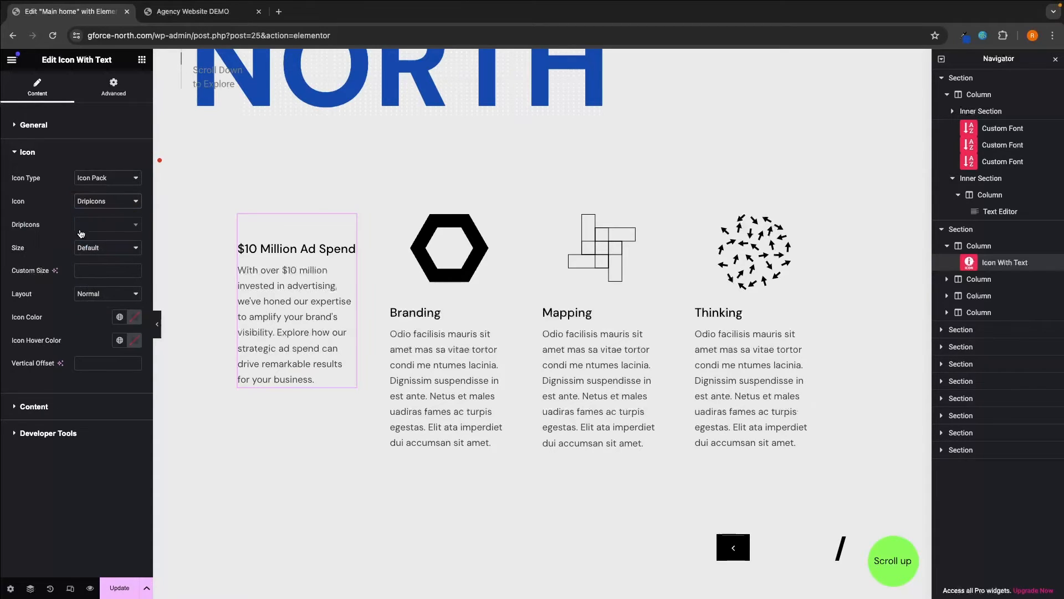
{"action": "left_click", "coordinate": [98, 225]}
{"action": "scroll", "coordinate": [102, 283], "scroll_direction": "down", "scroll_amount": 2}
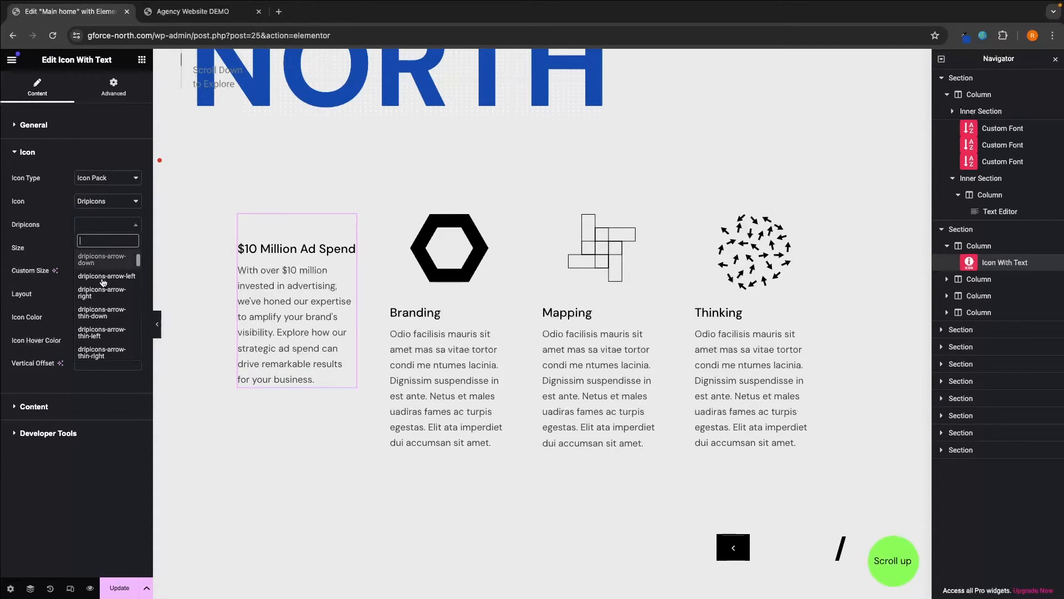
{"action": "scroll", "coordinate": [103, 283], "scroll_direction": "up", "scroll_amount": 3}
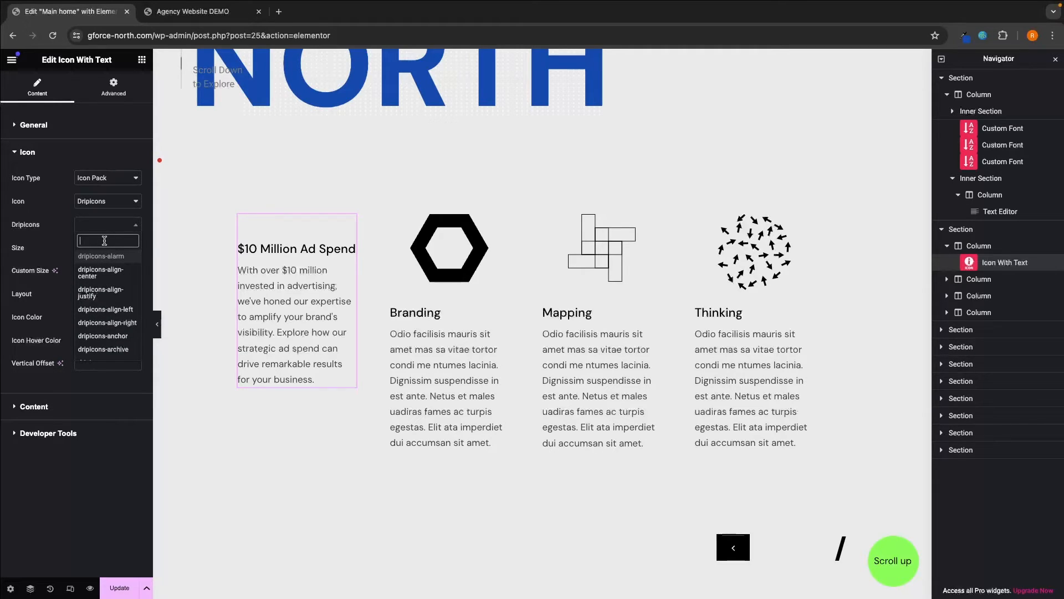
- Search the icon packs for 'money' and choose Font Awesome's Money Bill icon
{"action": "type", "text": "money"}
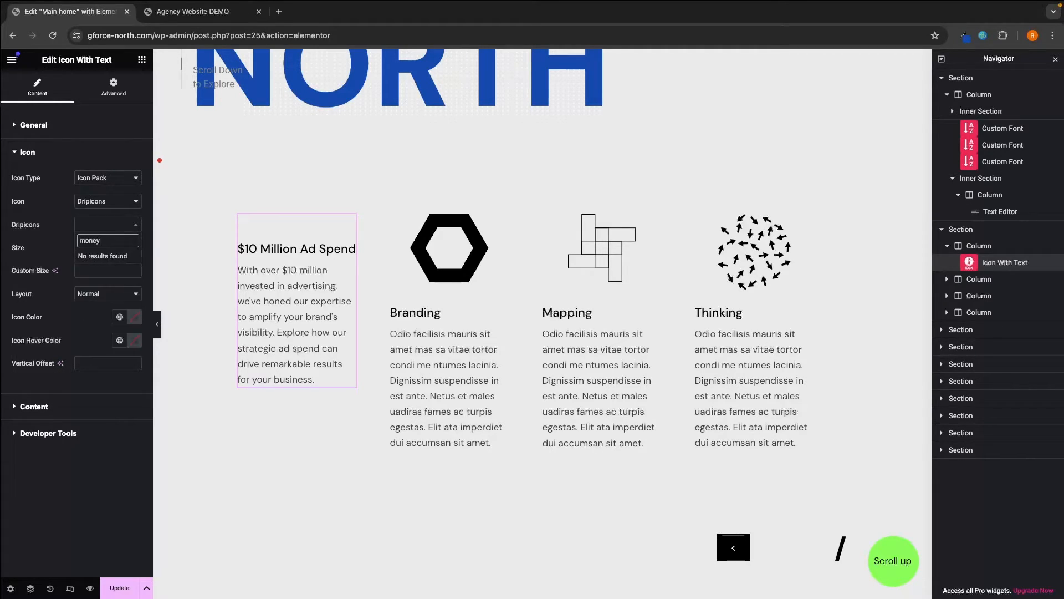
{"action": "left_click", "coordinate": [79, 204]}
{"action": "left_click", "coordinate": [80, 202]}
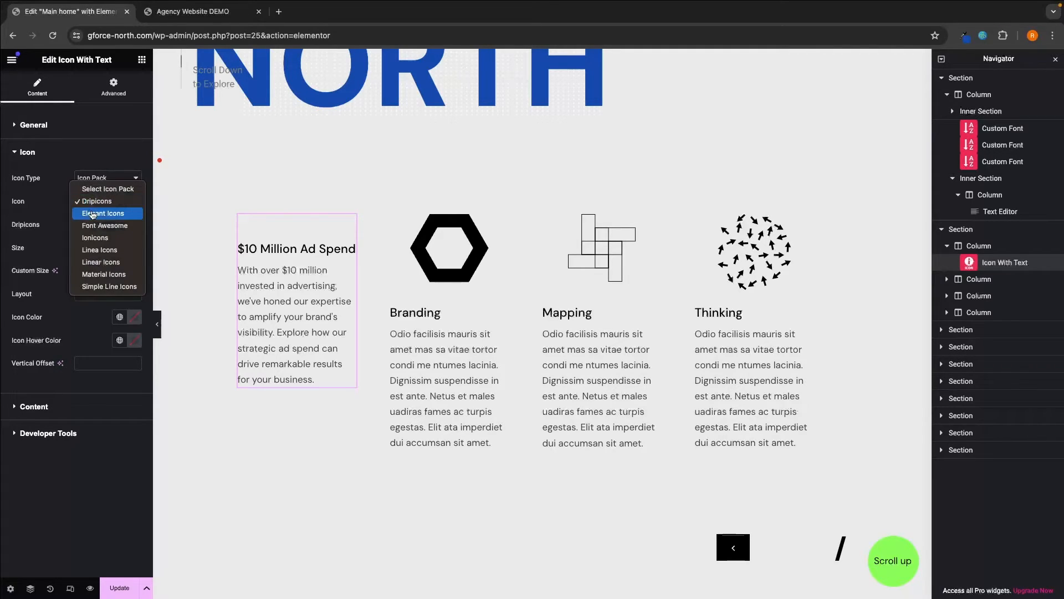
{"action": "left_click", "coordinate": [92, 213]}
{"action": "left_click", "coordinate": [98, 226]}
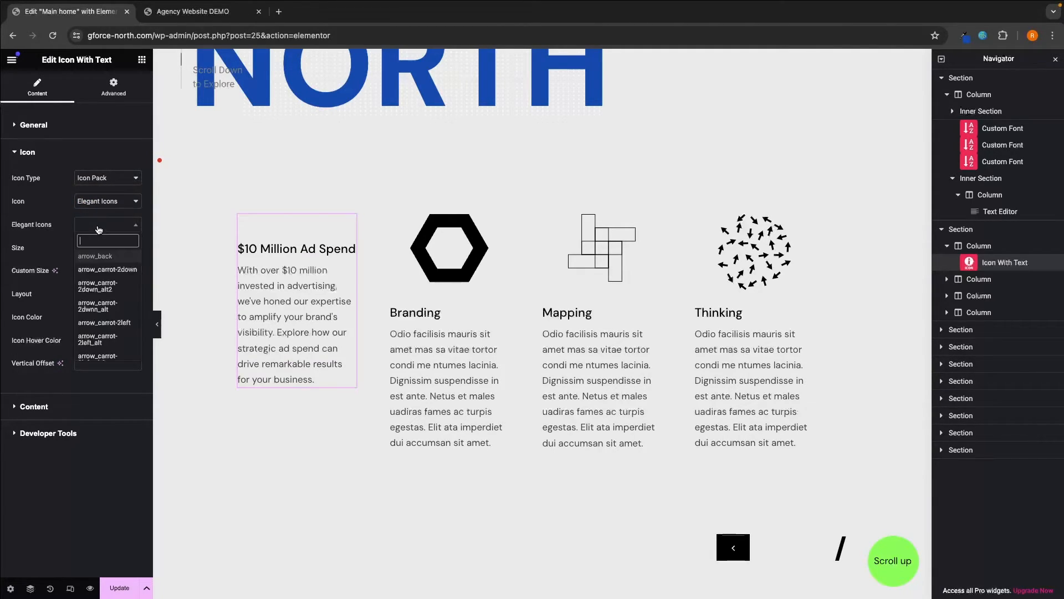
{"action": "type", "text": "mon"}
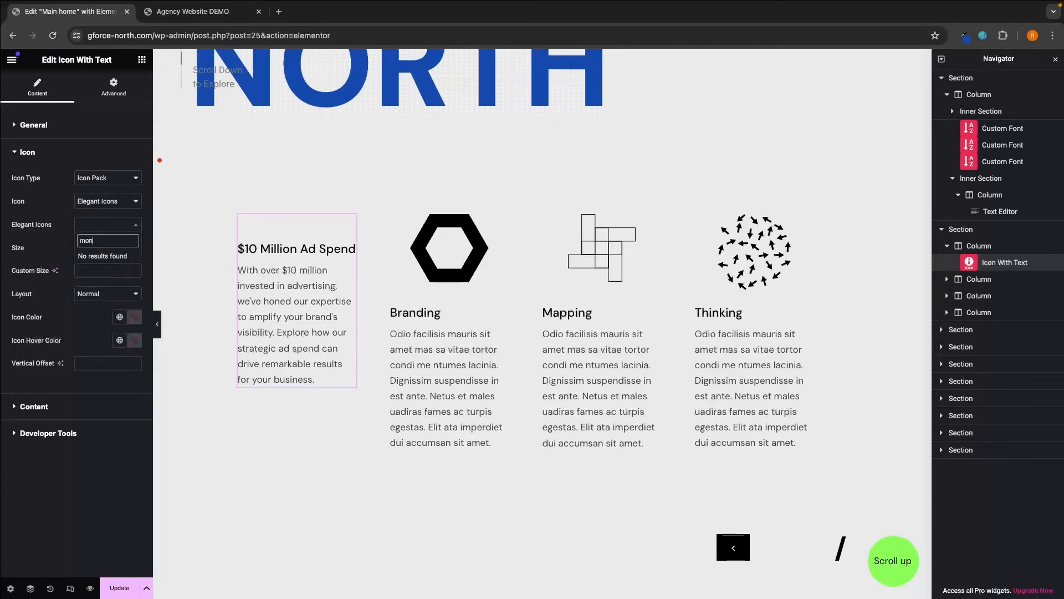
{"action": "left_click", "coordinate": [103, 226]}
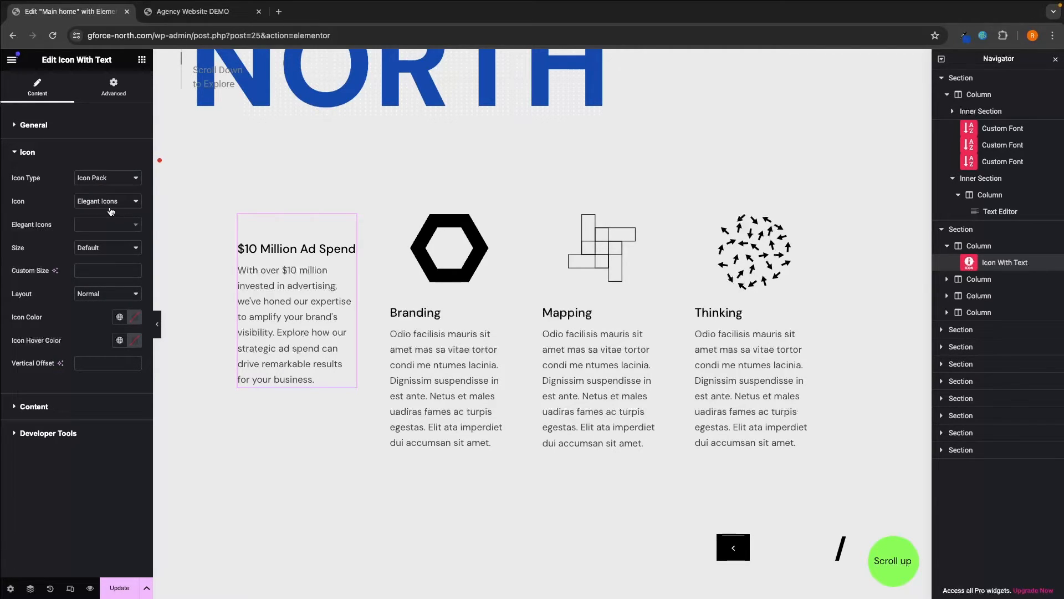
{"action": "left_click", "coordinate": [110, 206]}
{"action": "left_click", "coordinate": [103, 229]}
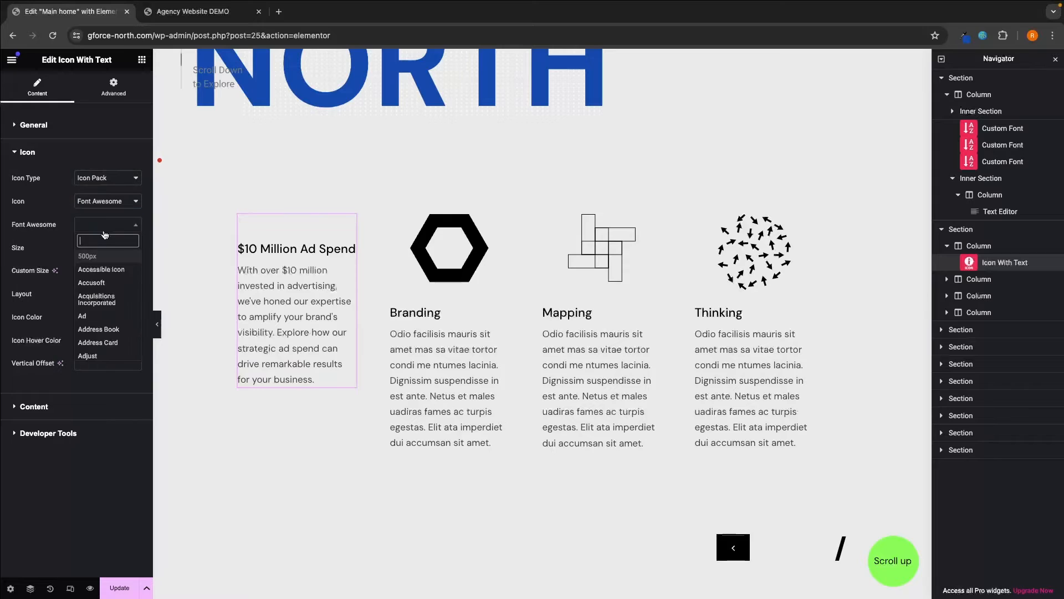
{"action": "type", "text": "mon"}
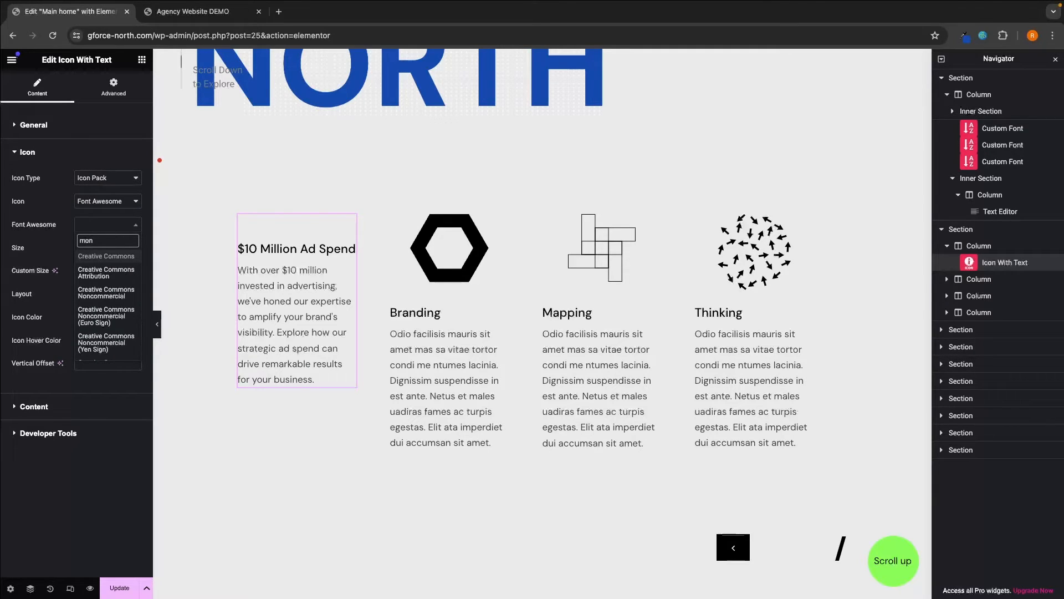
{"action": "type", "text": "e"}
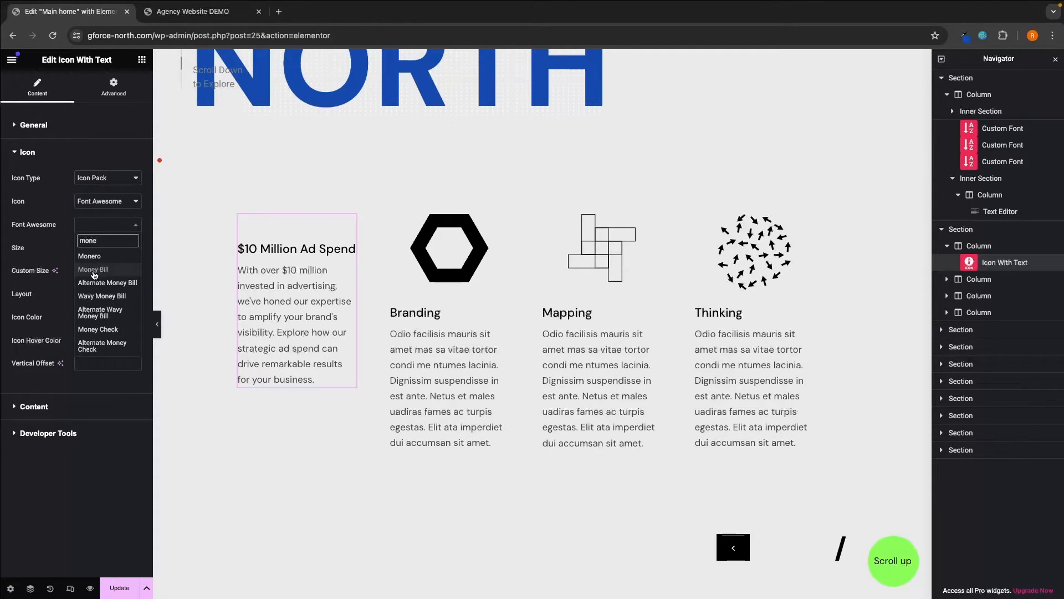
{"action": "left_click", "coordinate": [94, 269]}
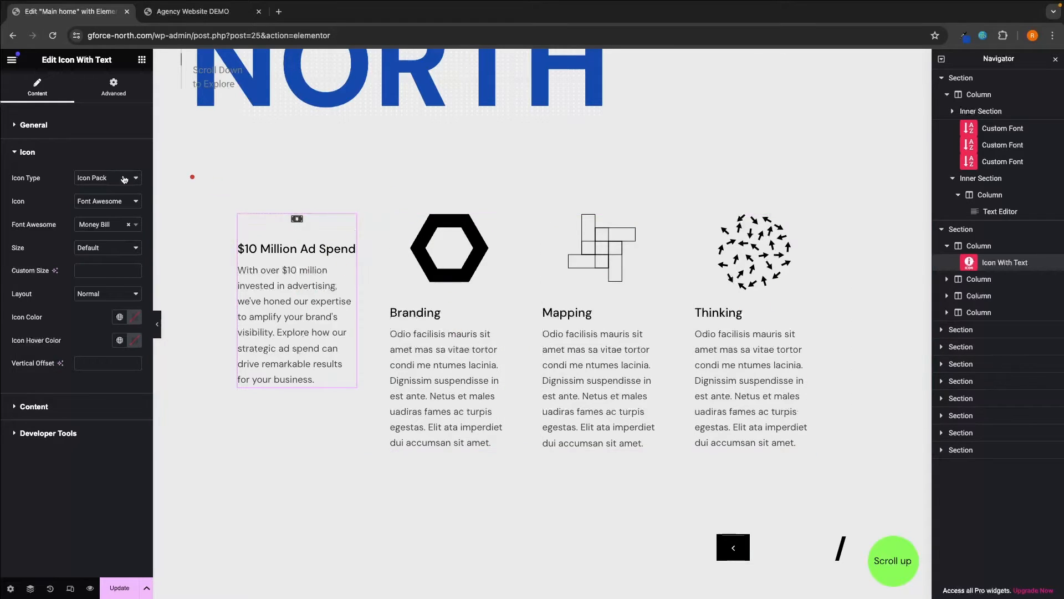
- Set the money bill icon's size to Huge
{"action": "double_click", "coordinate": [11, 250]}
{"action": "left_click", "coordinate": [90, 250]}
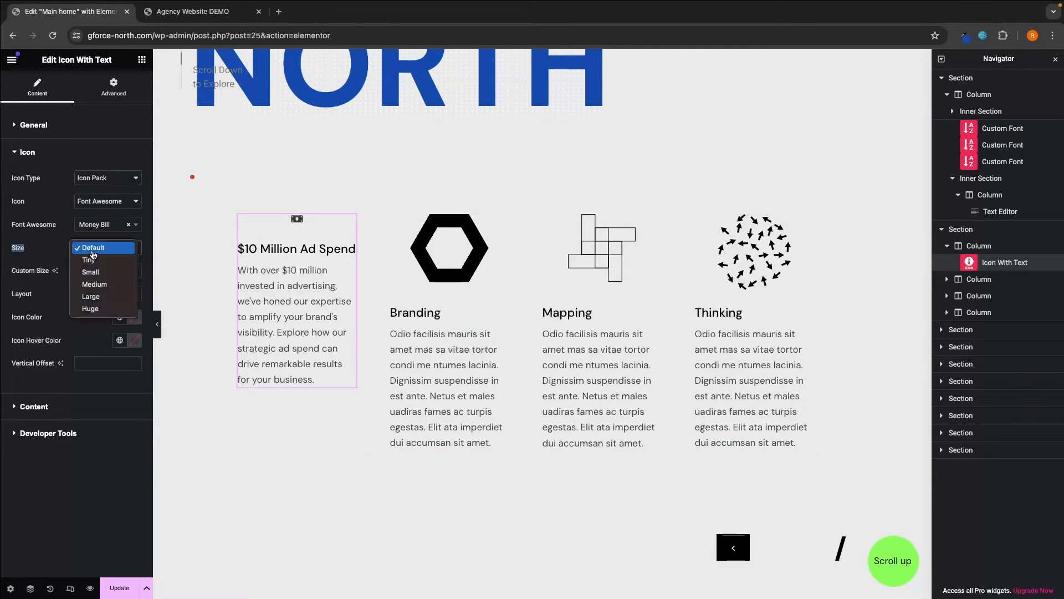
{"action": "left_click", "coordinate": [90, 309]}
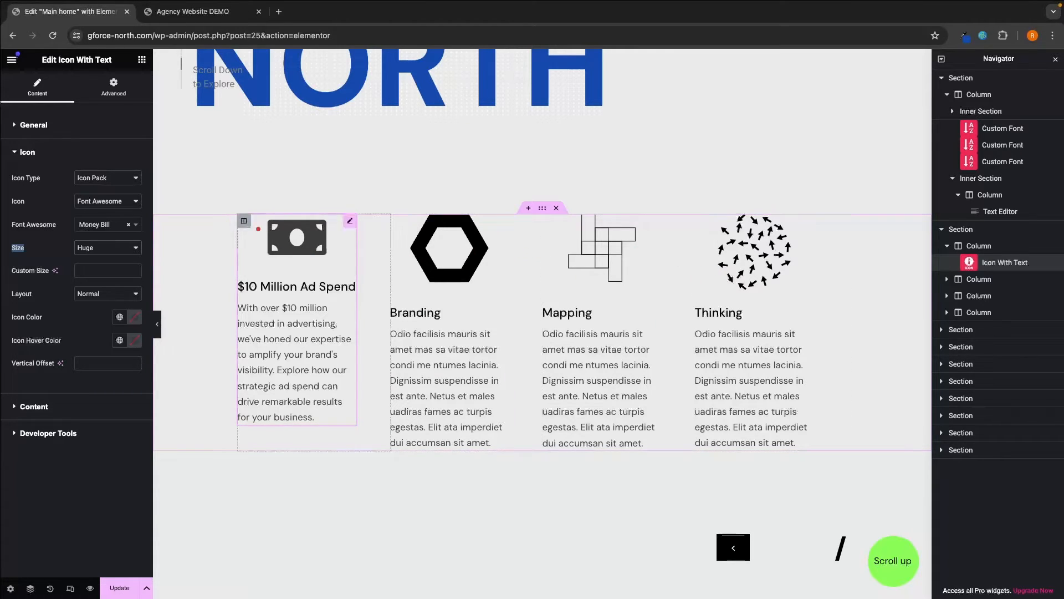
{"action": "left_click", "coordinate": [97, 203]}
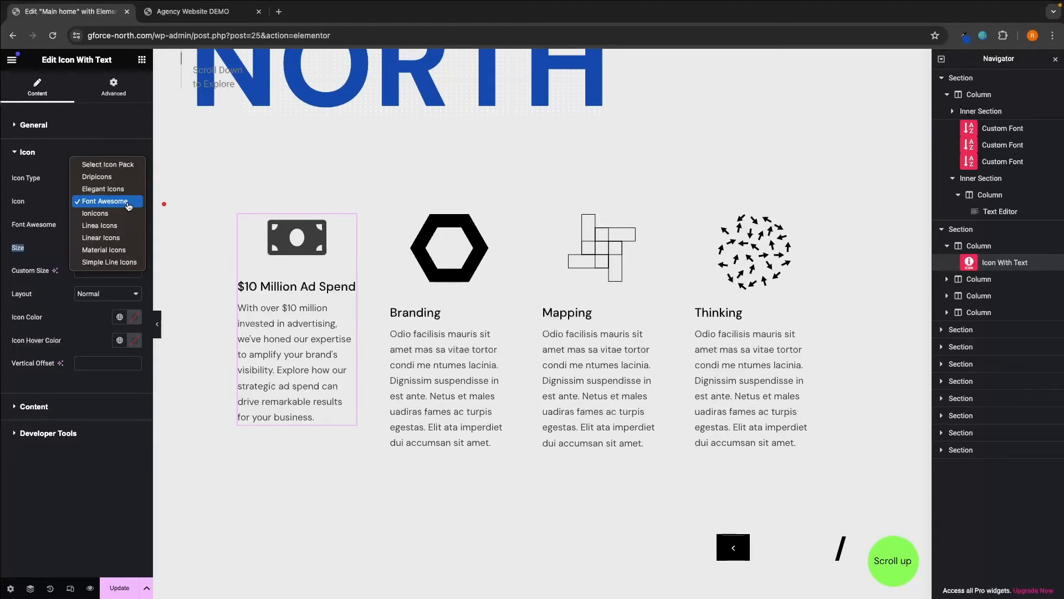
{"action": "left_click", "coordinate": [60, 211]}
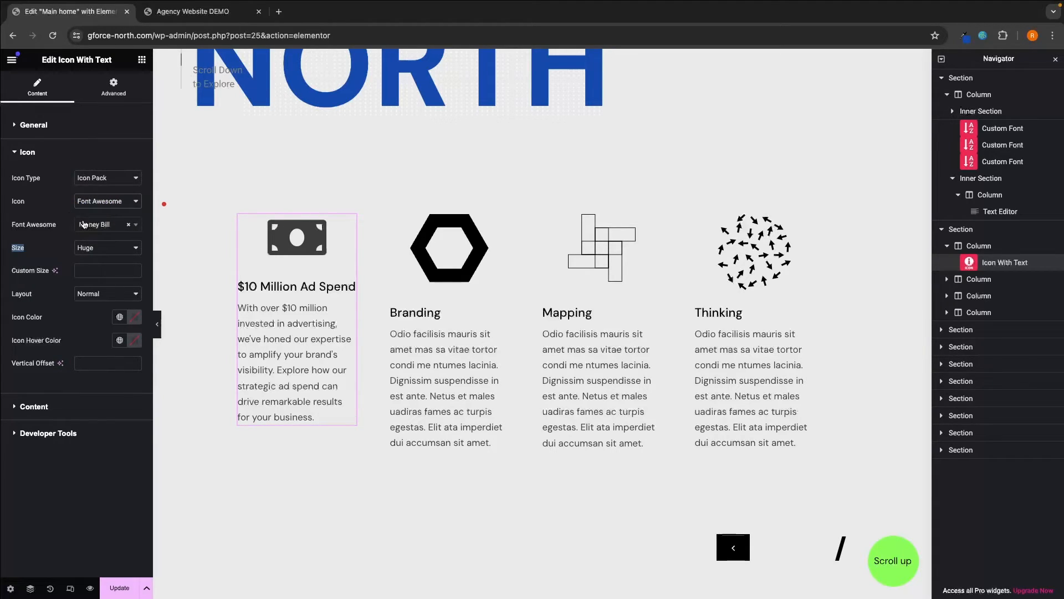
{"action": "left_click", "coordinate": [444, 276]}
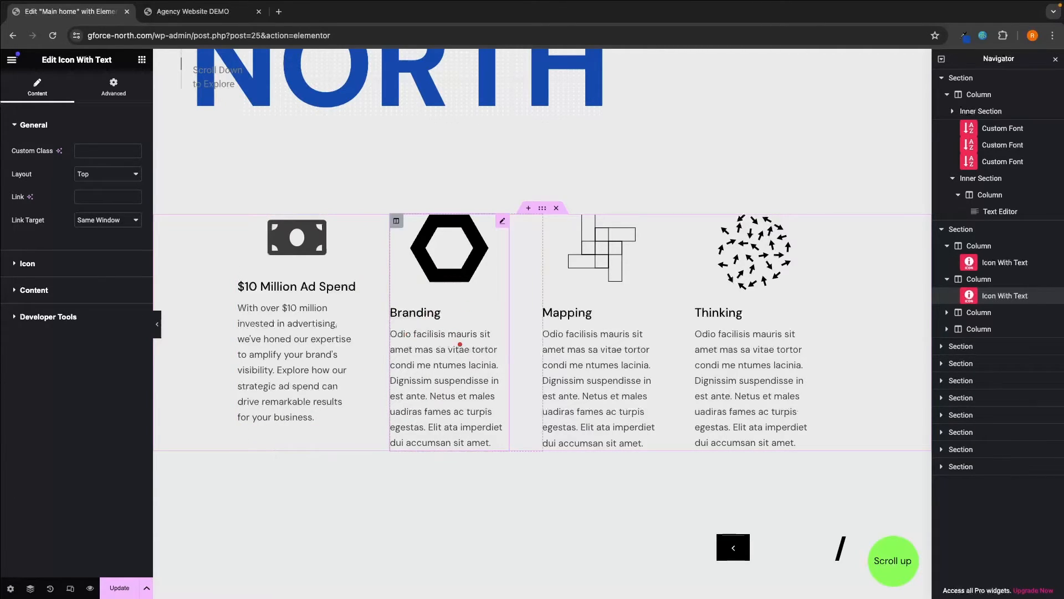
- Switch the Branding block's icon type to the Font Awesome icon pack
{"action": "left_click", "coordinate": [25, 265]}
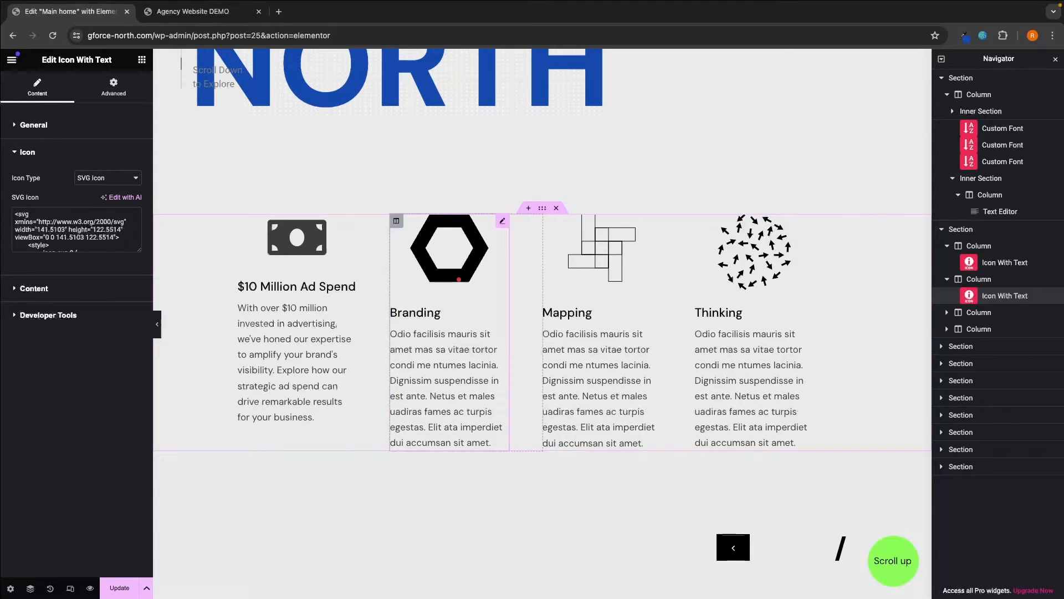
{"action": "left_click", "coordinate": [97, 177]}
{"action": "left_click", "coordinate": [98, 177]}
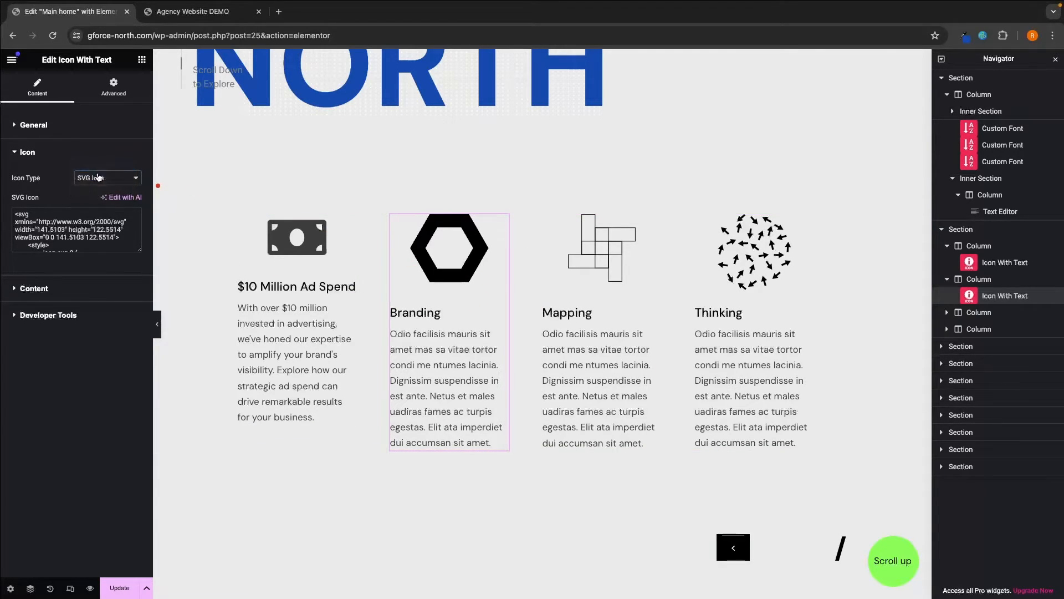
{"action": "left_click", "coordinate": [103, 201]}
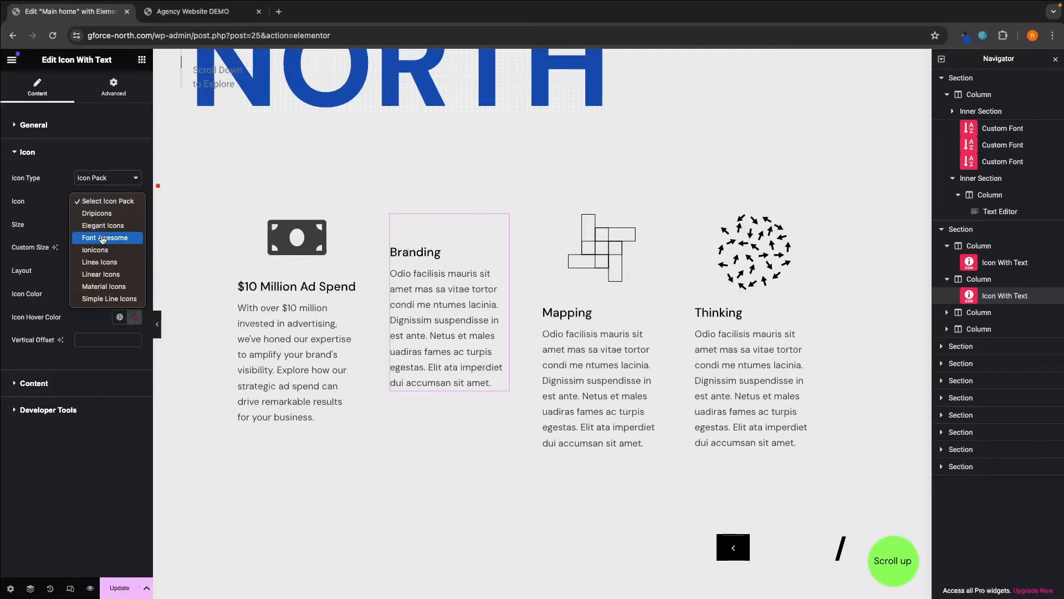
{"action": "left_click", "coordinate": [100, 239]}
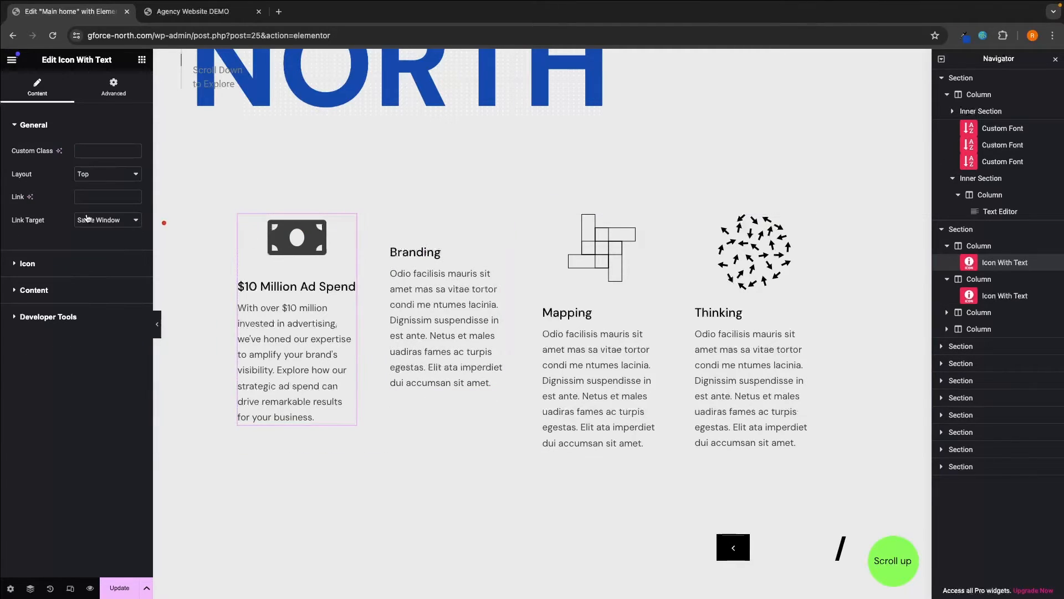
{"action": "left_click", "coordinate": [69, 264]}
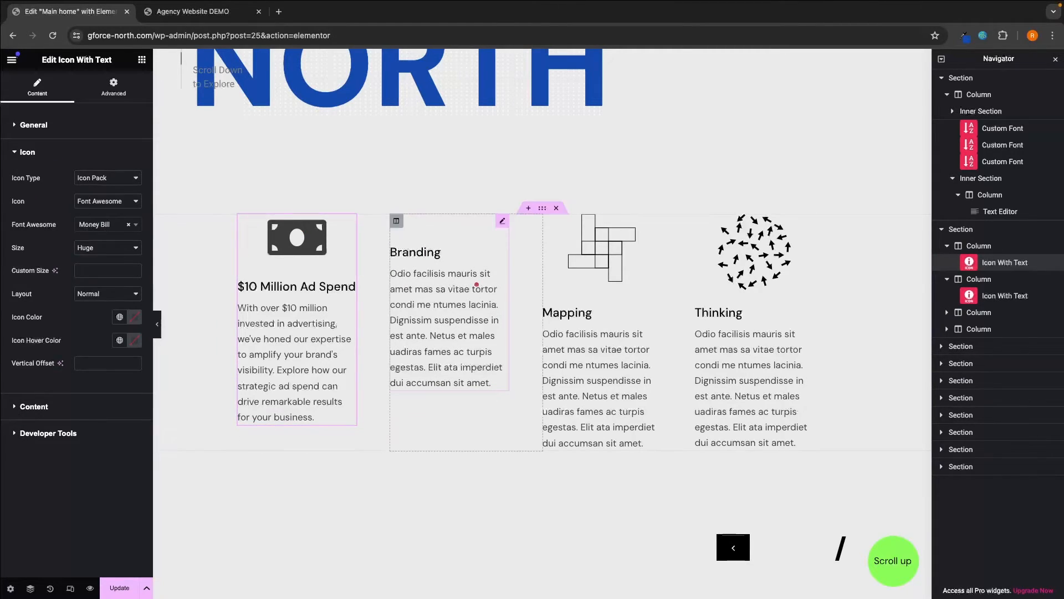
{"action": "left_click", "coordinate": [442, 219]}
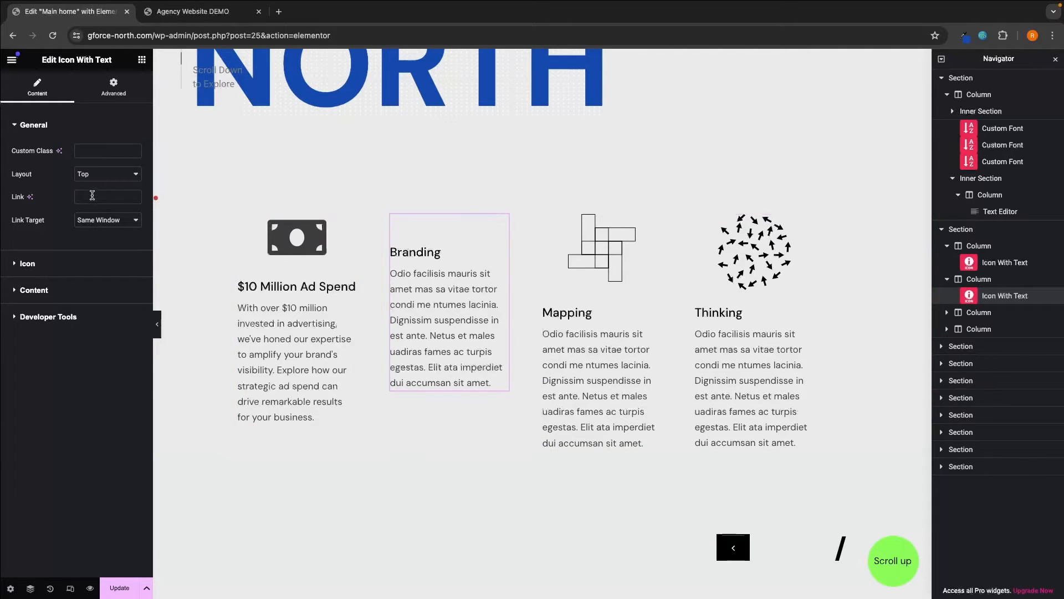
- Search 'phone', pick the Mobile Phone icon and set its size to Huge
{"action": "left_click", "coordinate": [67, 263]}
{"action": "left_click", "coordinate": [106, 225]}
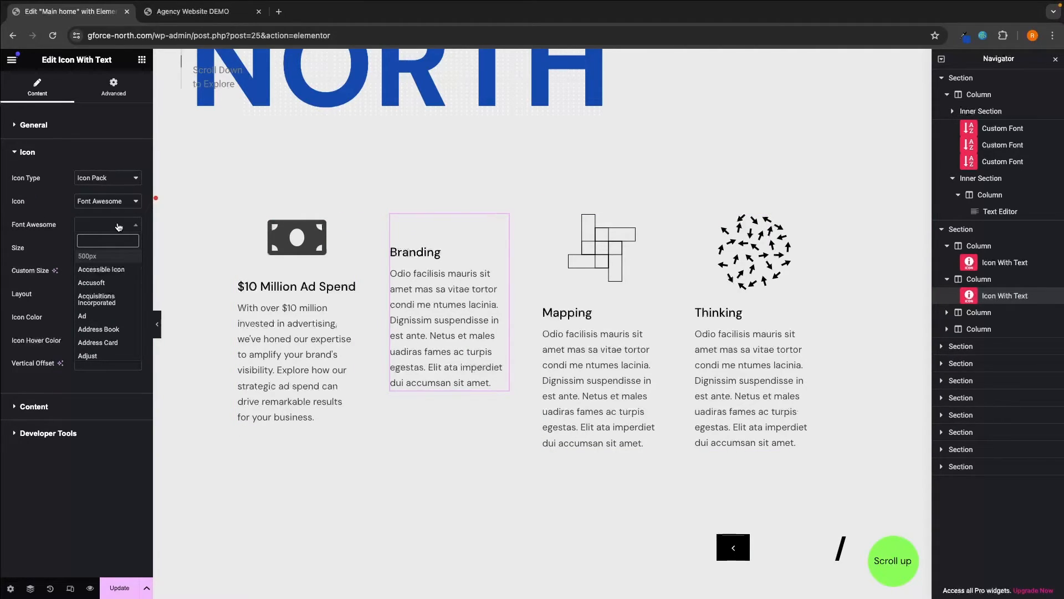
{"action": "type", "text": "phone"}
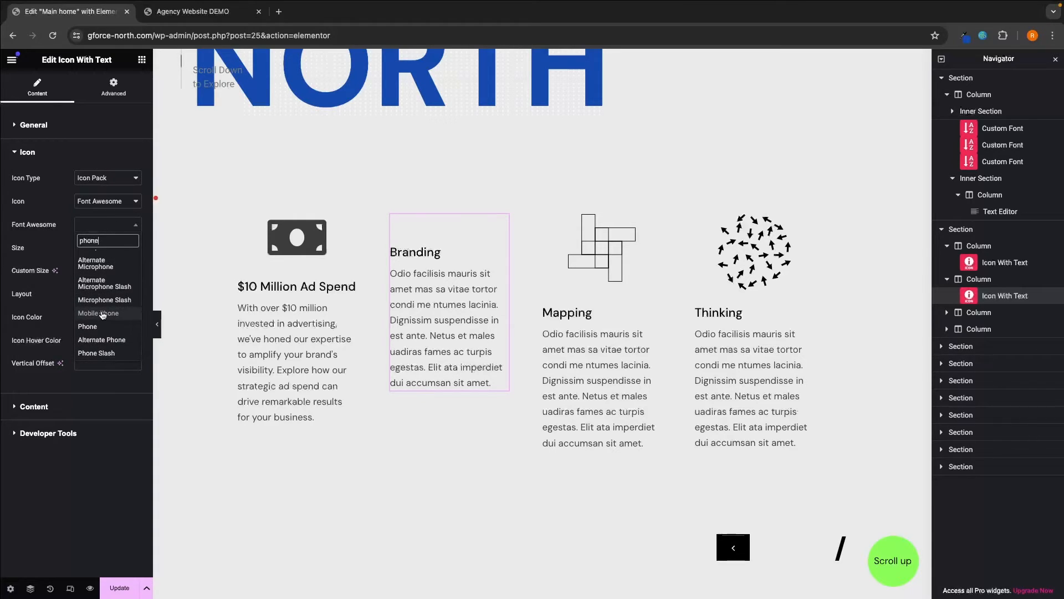
{"action": "left_click", "coordinate": [102, 314]}
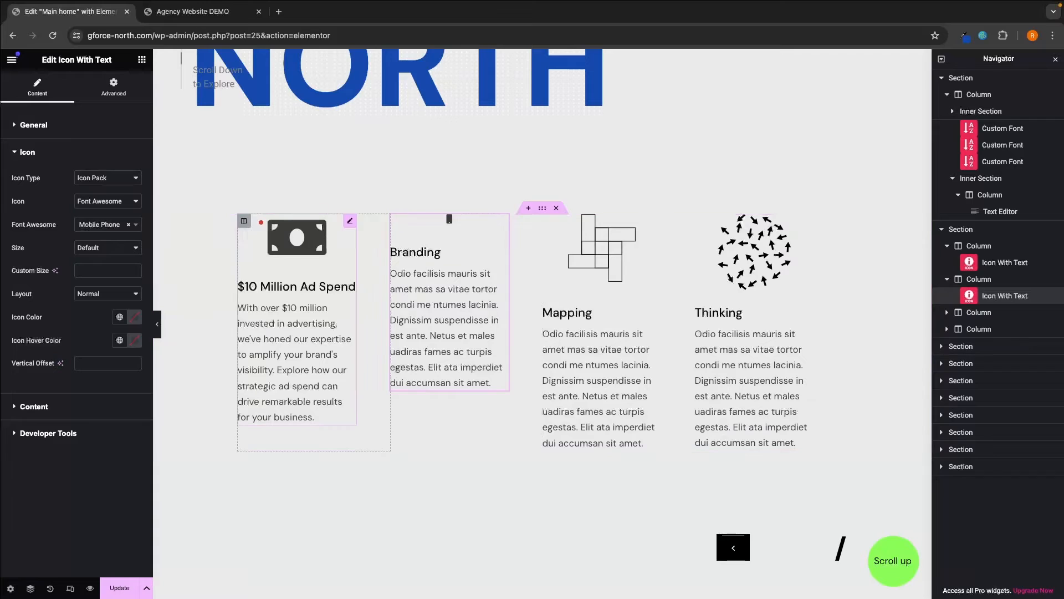
{"action": "left_click", "coordinate": [108, 248]}
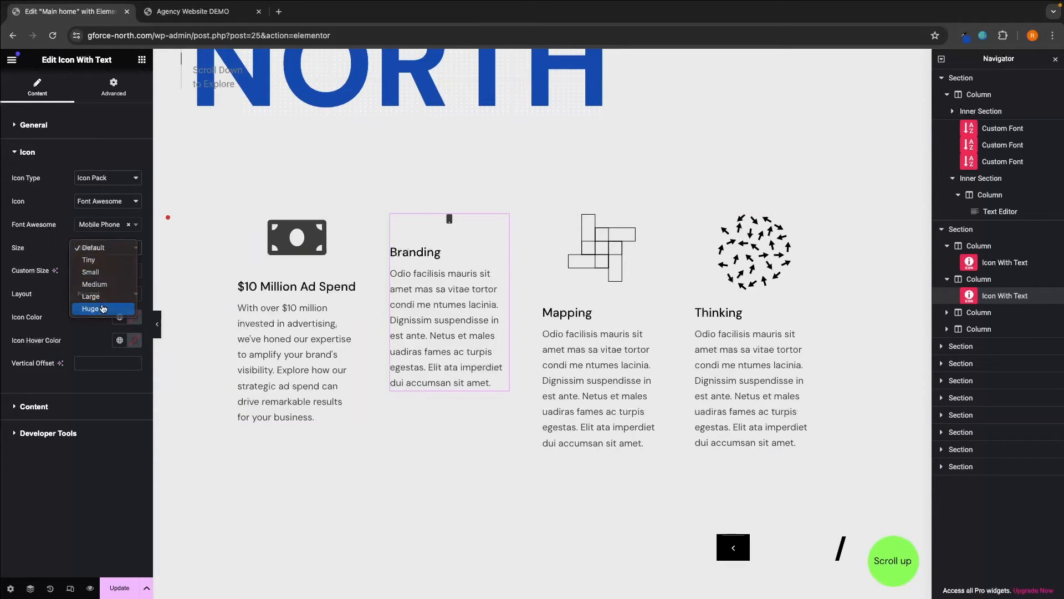
{"action": "left_click", "coordinate": [104, 308]}
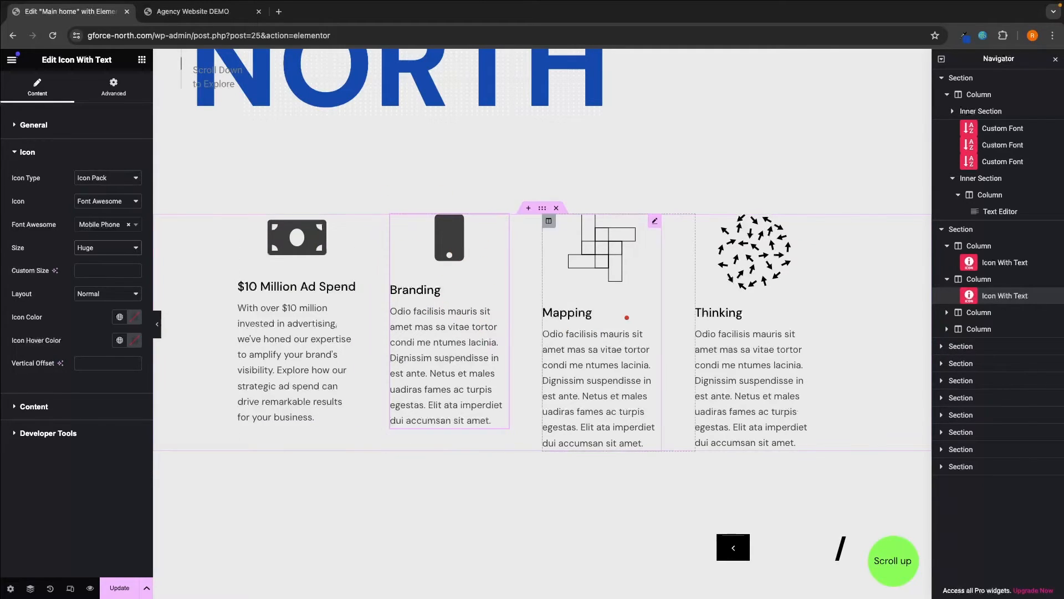
- Scroll down past the Thinking heading through the Services and Awards lists
{"action": "scroll", "coordinate": [774, 263], "scroll_direction": "down", "scroll_amount": 3}
{"action": "scroll", "coordinate": [775, 263], "scroll_direction": "down", "scroll_amount": 4}
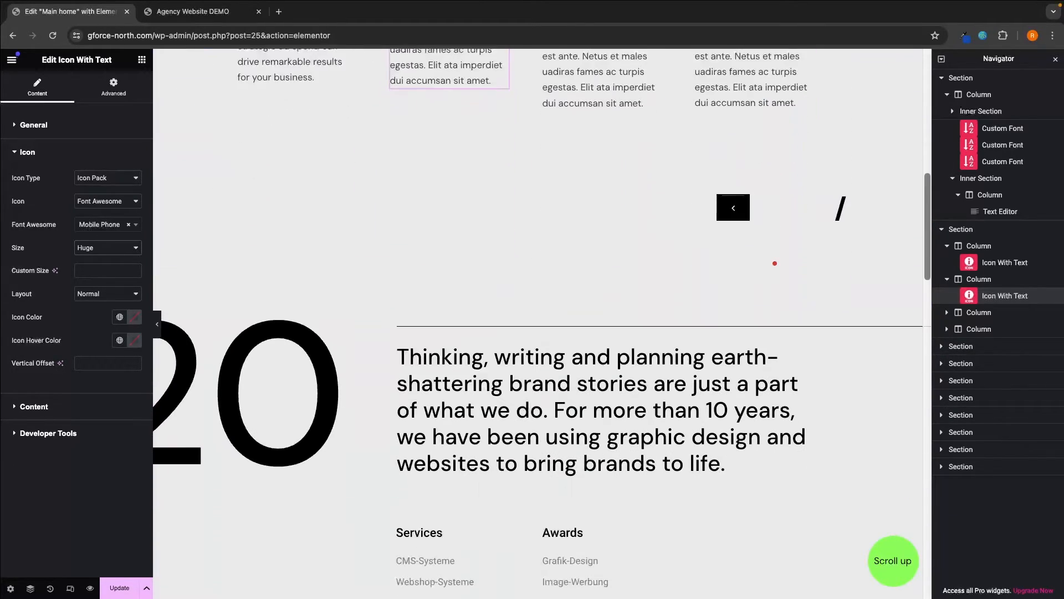
{"action": "left_click", "coordinate": [484, 324]}
{"action": "scroll", "coordinate": [484, 325], "scroll_direction": "down", "scroll_amount": 2}
{"action": "scroll", "coordinate": [484, 325], "scroll_direction": "down", "scroll_amount": 2}
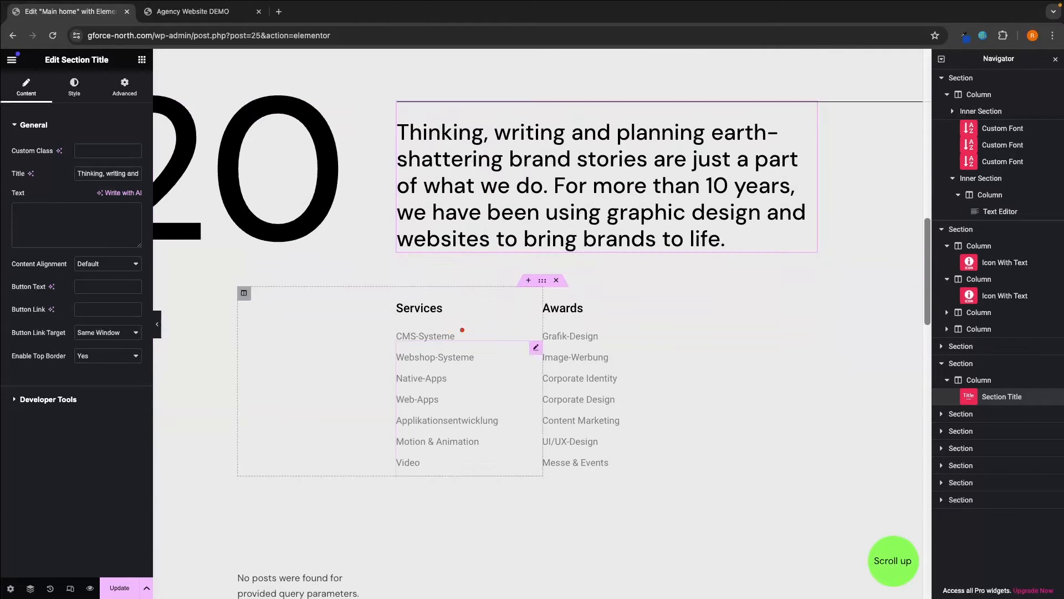
{"action": "left_click", "coordinate": [434, 314]}
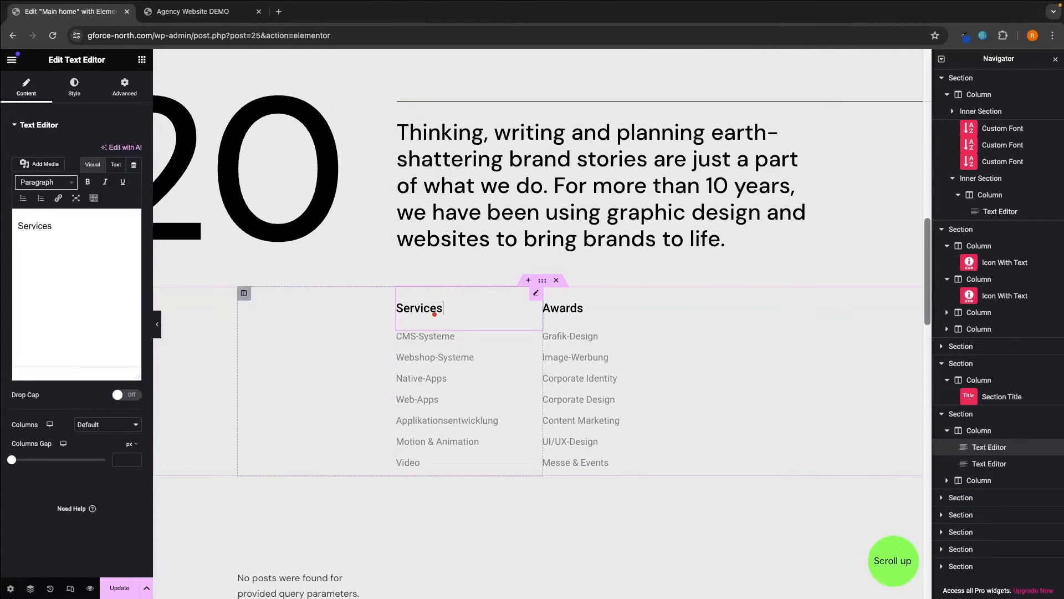
{"action": "left_click", "coordinate": [439, 358]}
{"action": "left_click", "coordinate": [564, 347]}
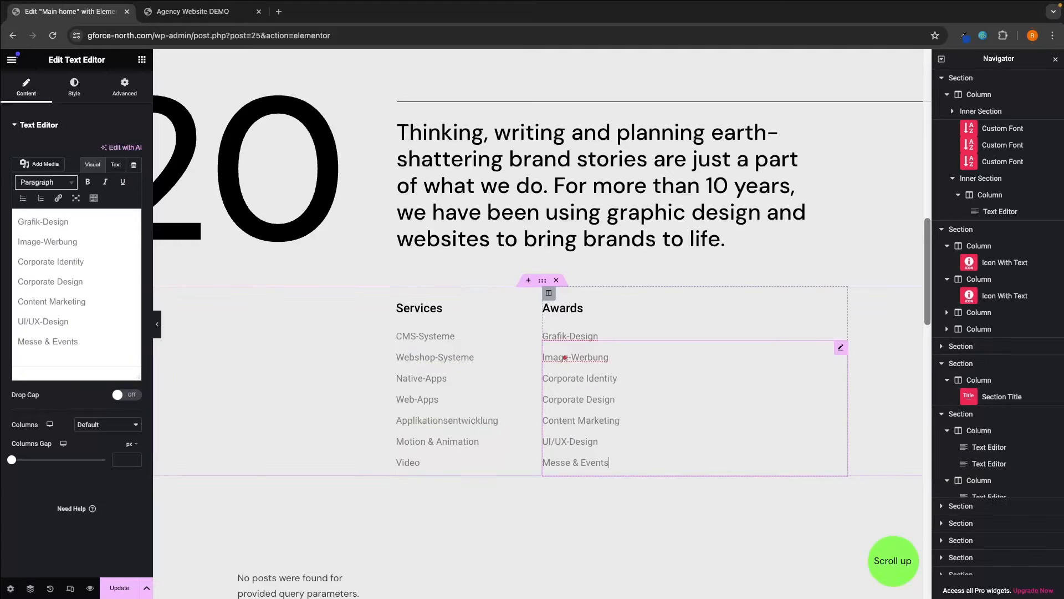
{"action": "left_click", "coordinate": [566, 307]}
{"action": "scroll", "coordinate": [571, 359], "scroll_direction": "down", "scroll_amount": 8}
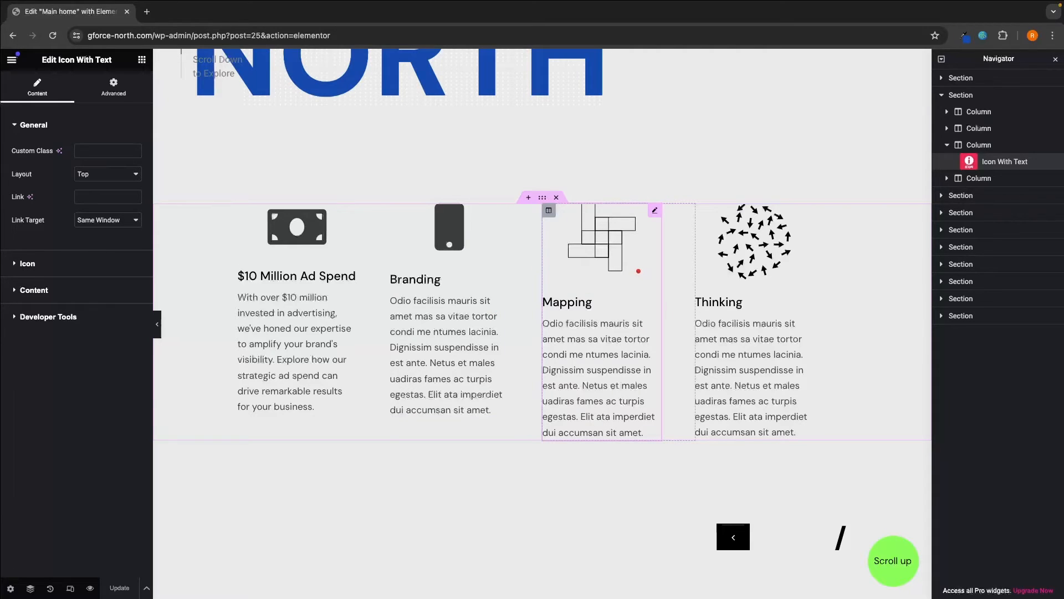
- Scroll further and select the 'No posts were found' block to edit the Portfolio List
{"action": "left_click", "coordinate": [754, 311]}
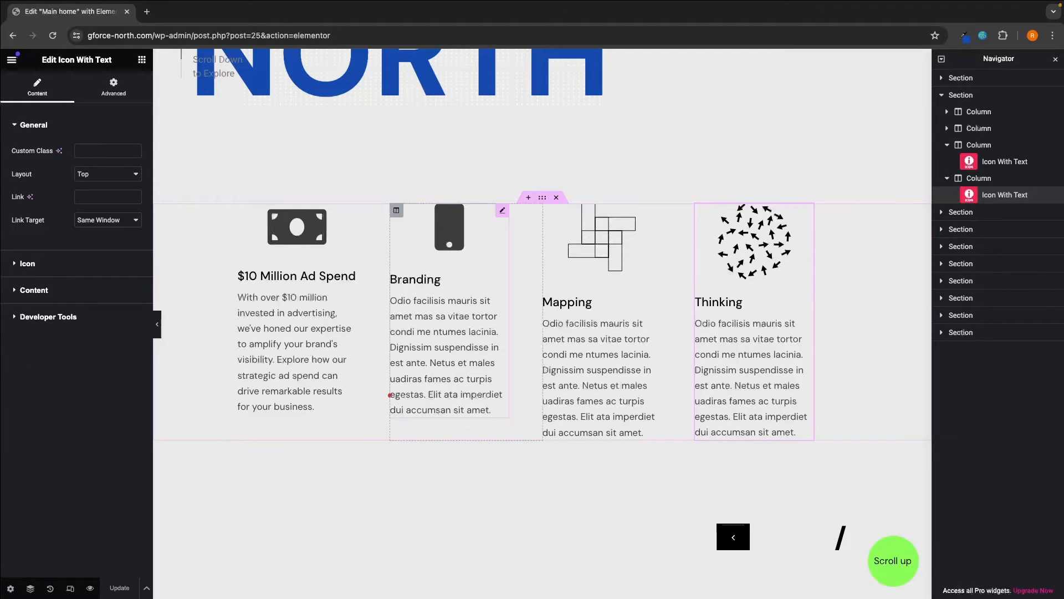
{"action": "scroll", "coordinate": [485, 434], "scroll_direction": "down", "scroll_amount": 5}
{"action": "scroll", "coordinate": [485, 434], "scroll_direction": "down", "scroll_amount": 8}
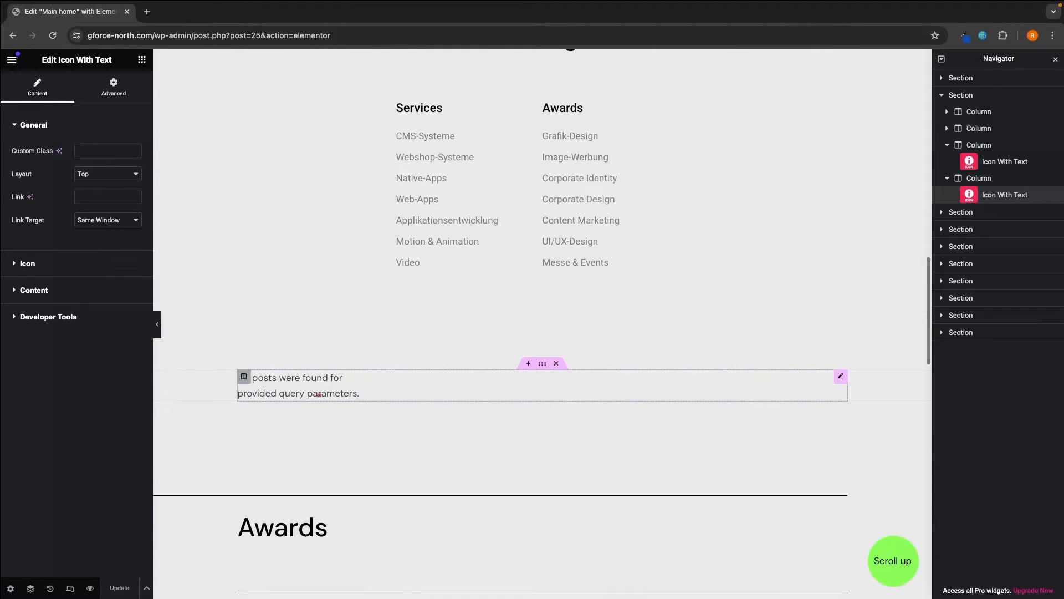
{"action": "left_click", "coordinate": [302, 390]}
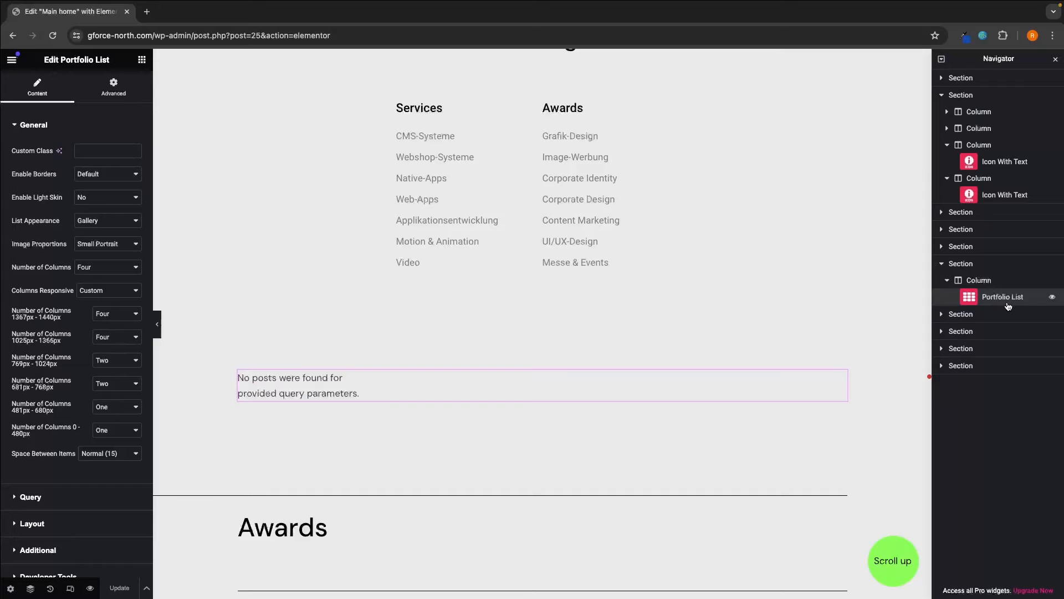
- Preview the Main home page in a new tab via the Preview Changes eye icon
{"action": "left_click", "coordinate": [1005, 299]}
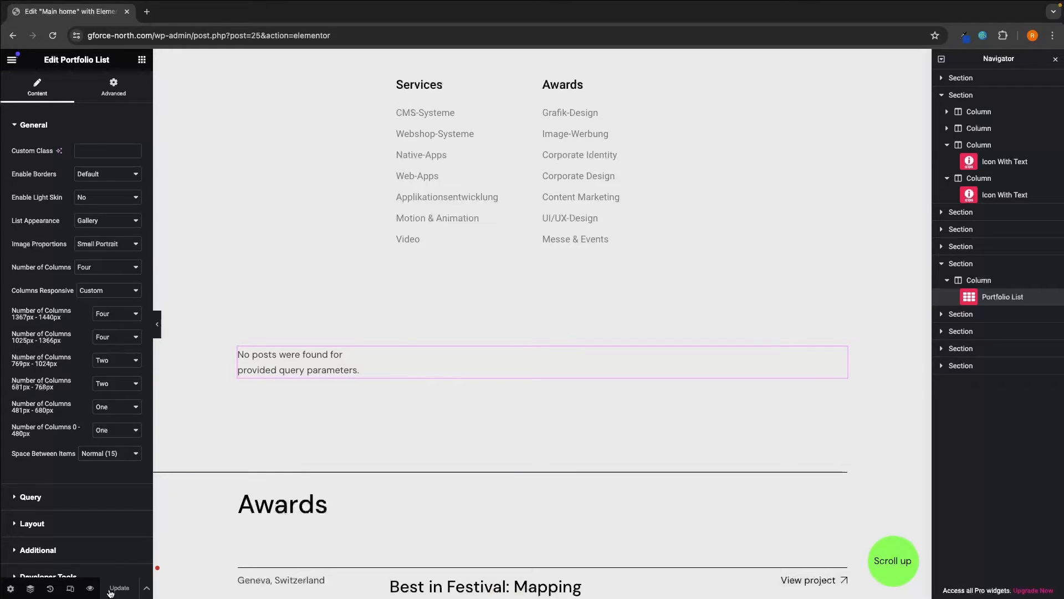
{"action": "left_click", "coordinate": [89, 589]}
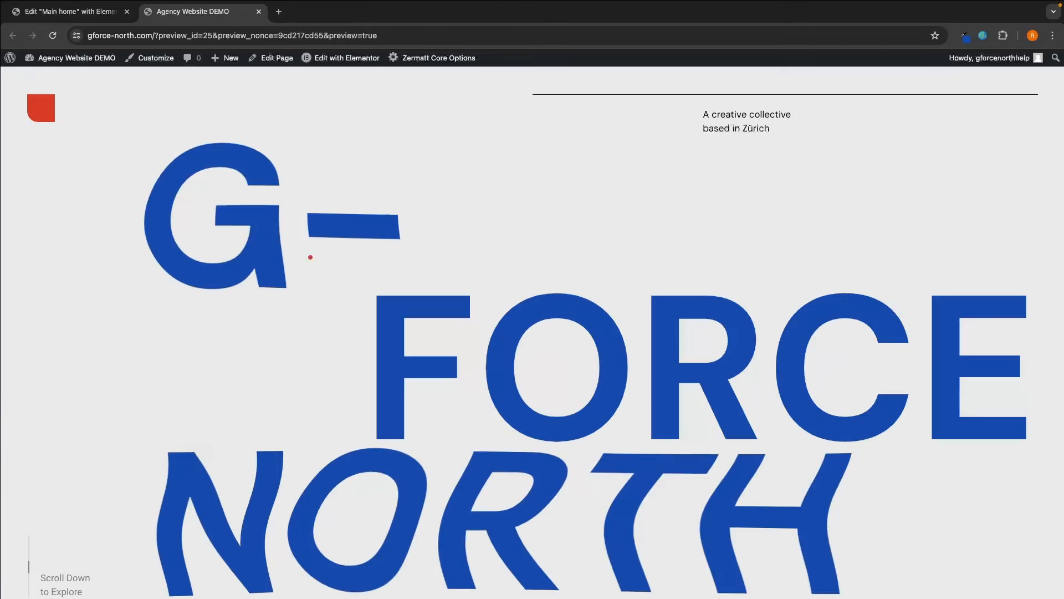
- Go to About WordPress, then open the empty Zermatt Portfolio list and tick select-all
{"action": "mouse_move", "coordinate": [9, 58]}
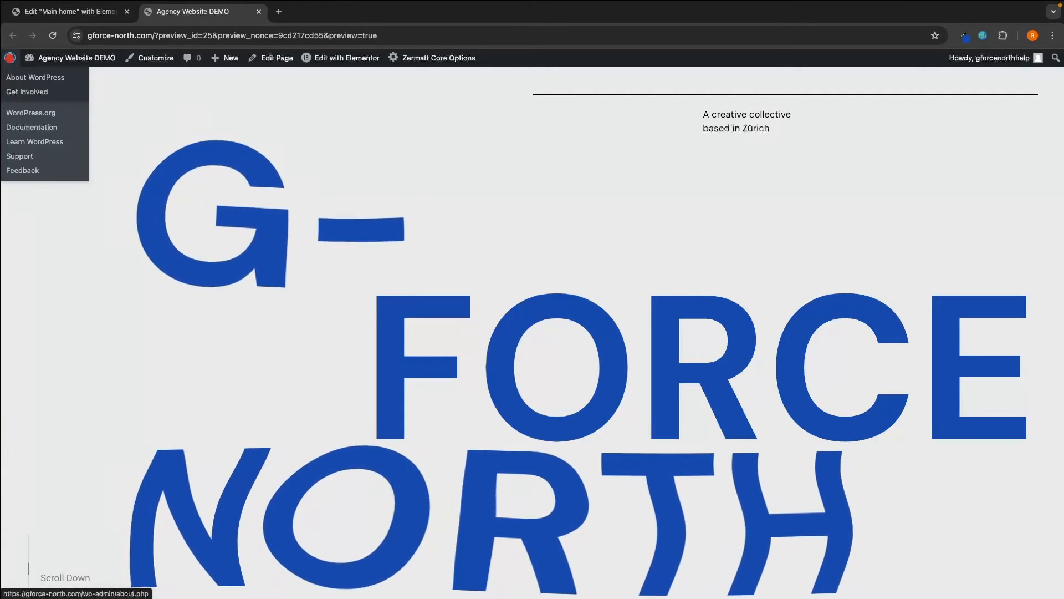
{"action": "left_click", "coordinate": [35, 77]}
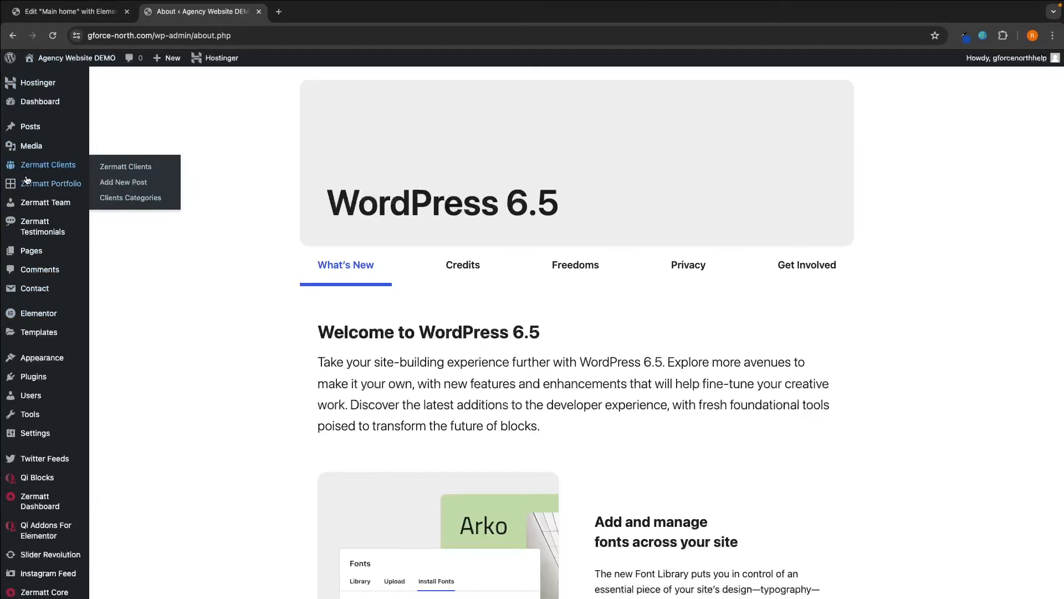
{"action": "mouse_move", "coordinate": [28, 189]}
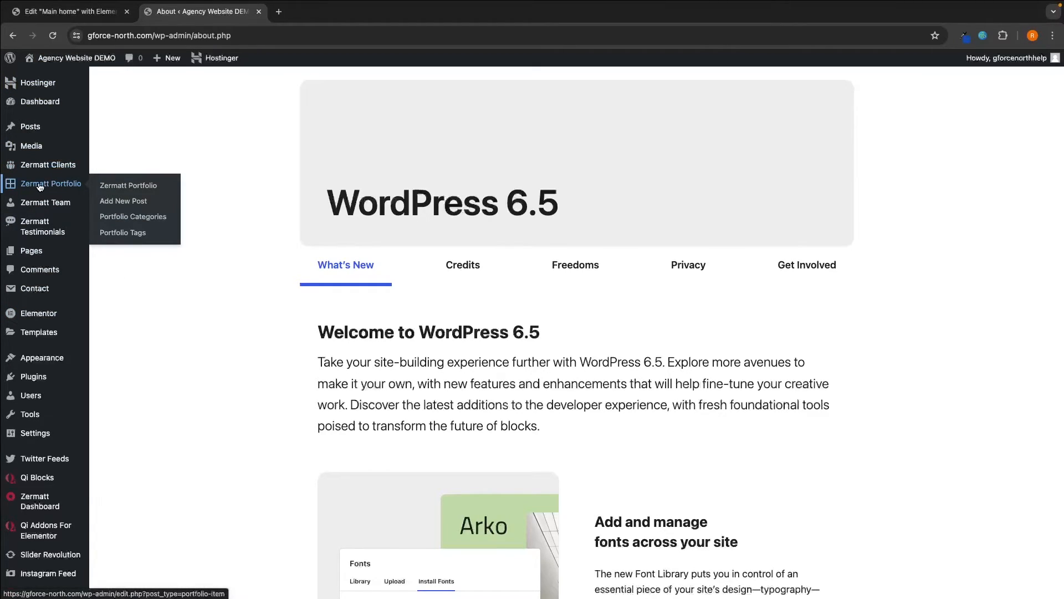
{"action": "left_click", "coordinate": [110, 186]}
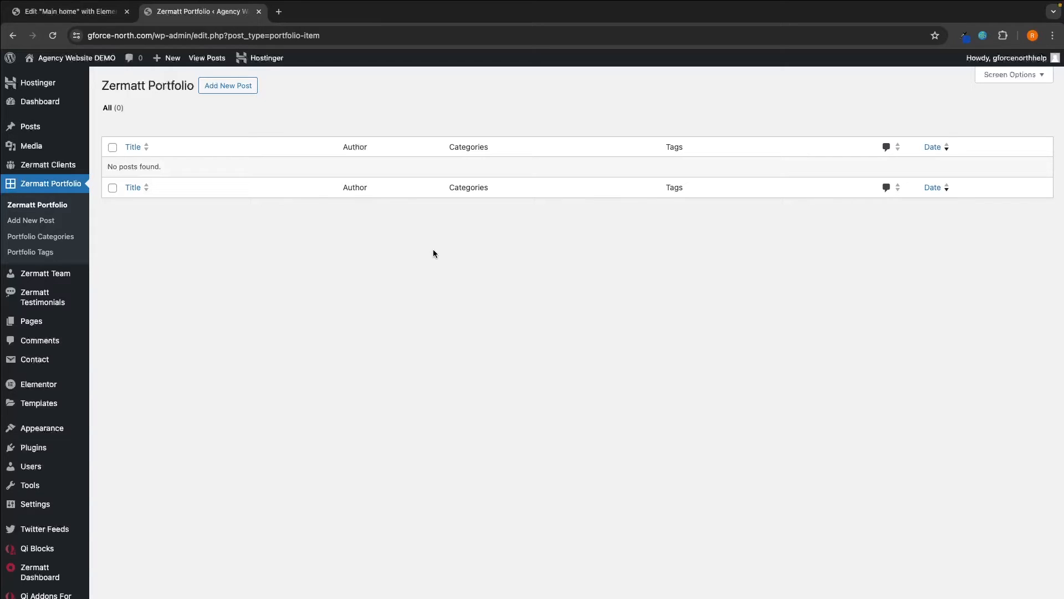
{"action": "left_click", "coordinate": [112, 148]}
- Under Portfolio Tags, add a tag with Name 'Marketing' and Slug 'marketing'
{"action": "left_click", "coordinate": [30, 258]}
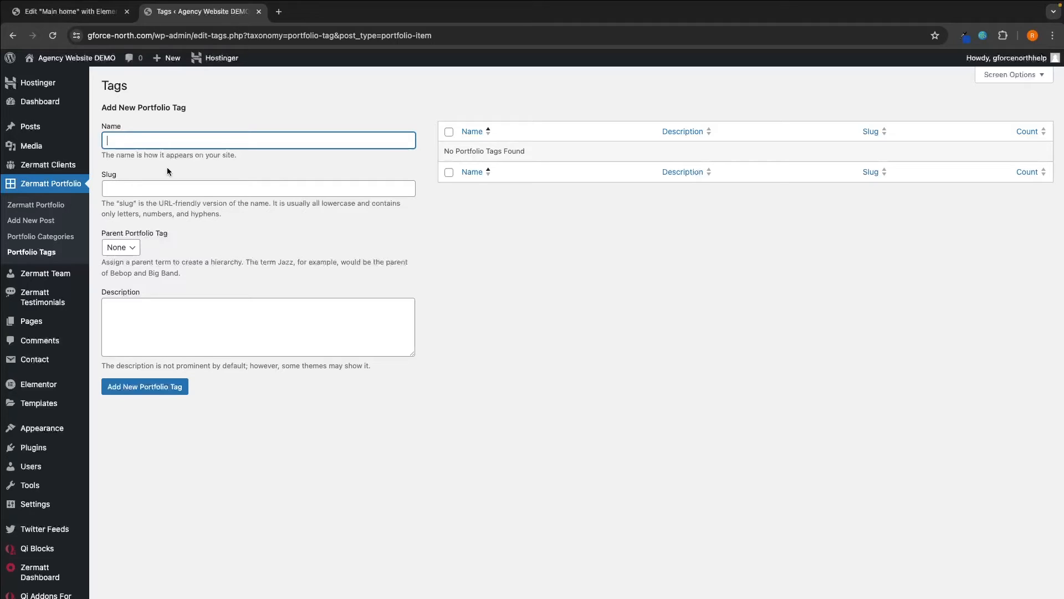
{"action": "type", "text": "Marketing"}
{"action": "left_click", "coordinate": [186, 188]}
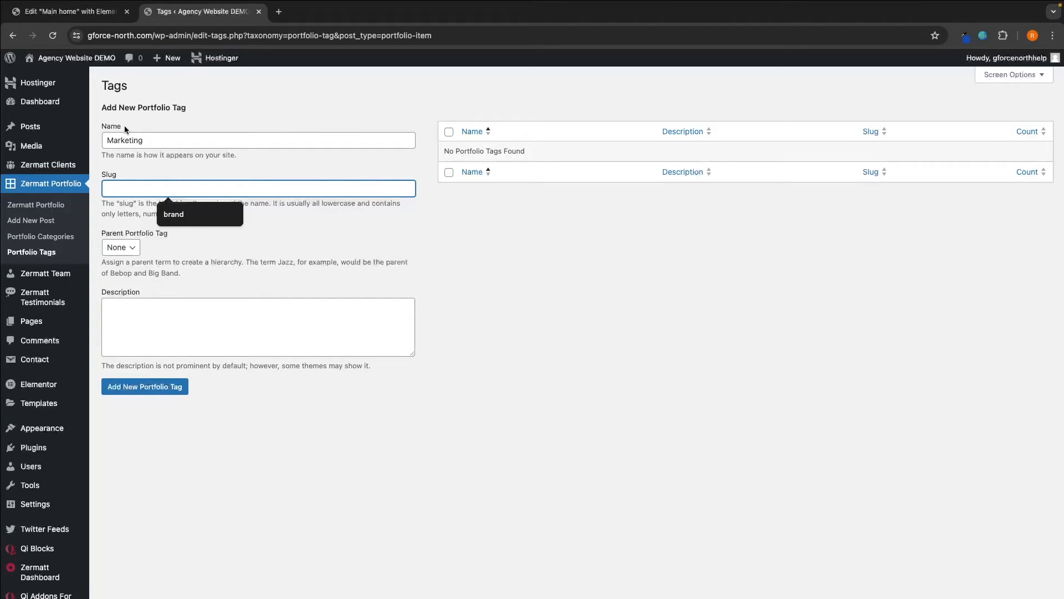
{"action": "type", "text": "marketing"}
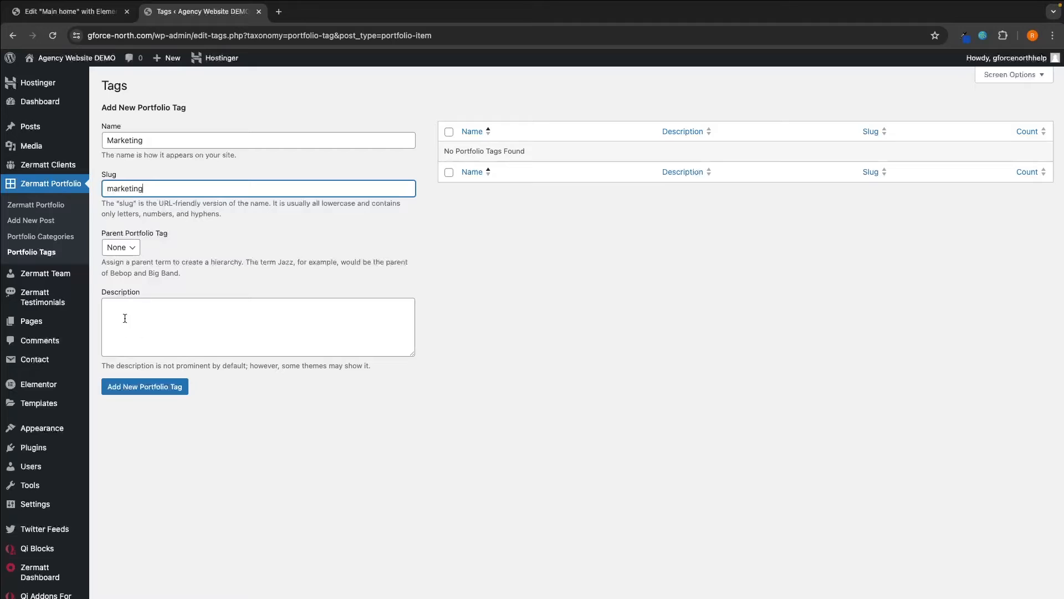
{"action": "left_click_drag", "start_coordinate": [102, 366], "coordinate": [377, 368]}
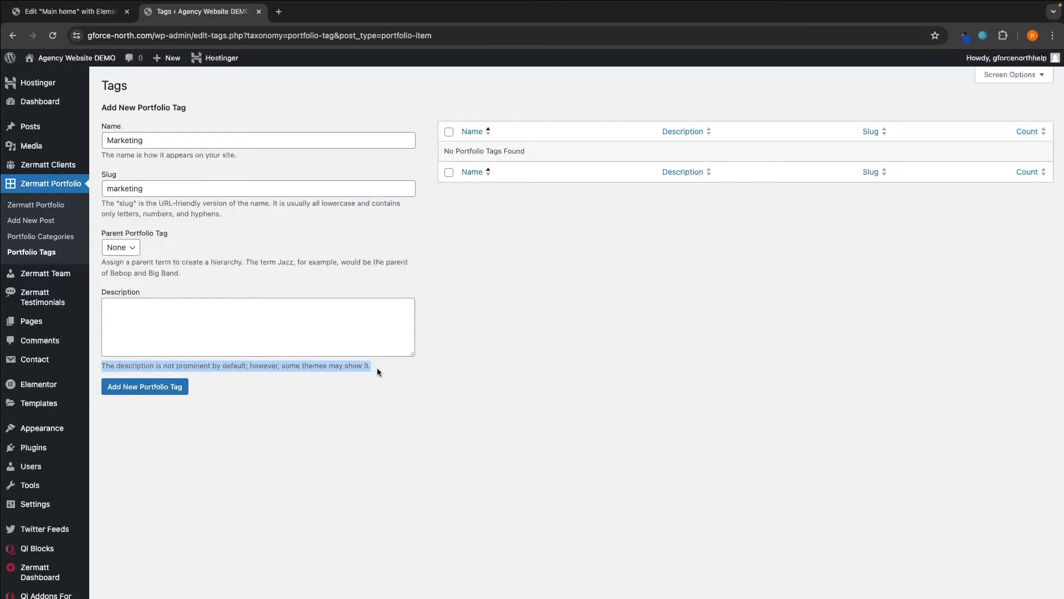
{"action": "left_click", "coordinate": [379, 368]}
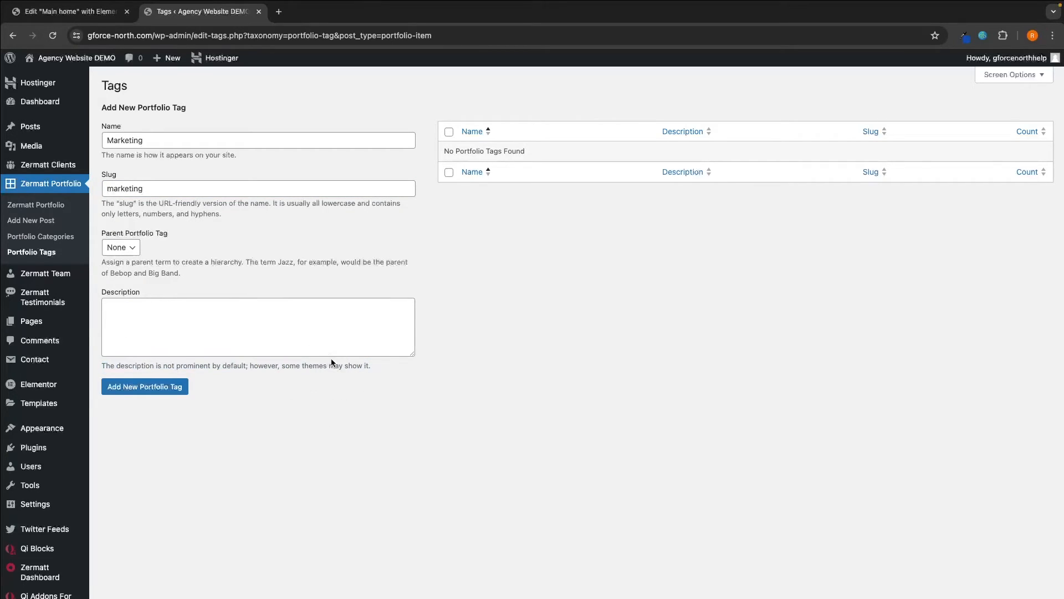
{"action": "left_click", "coordinate": [139, 392]}
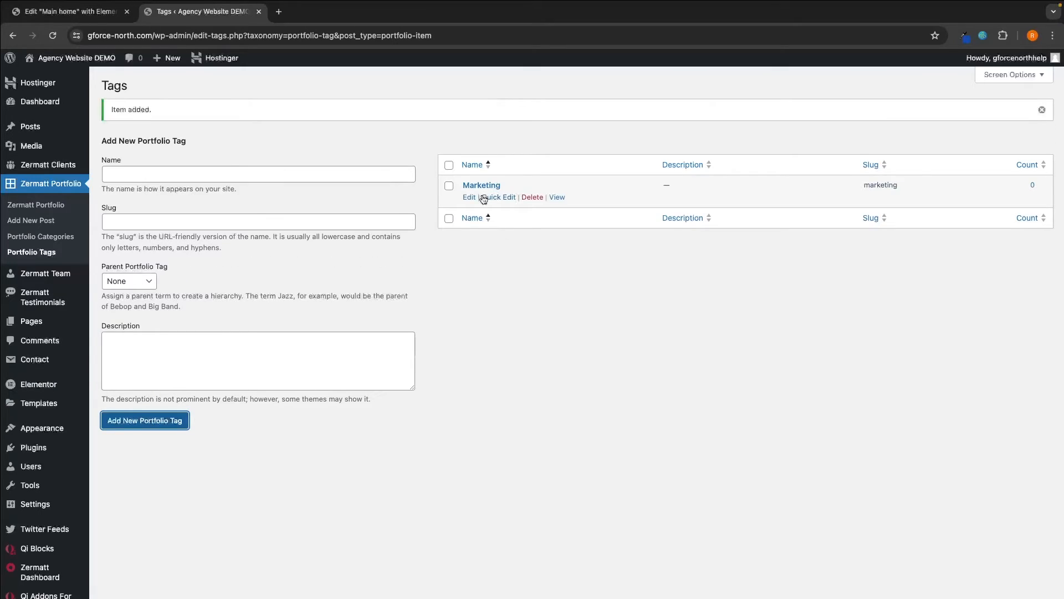
{"action": "mouse_move", "coordinate": [518, 182]}
{"action": "left_click", "coordinate": [342, 173]}
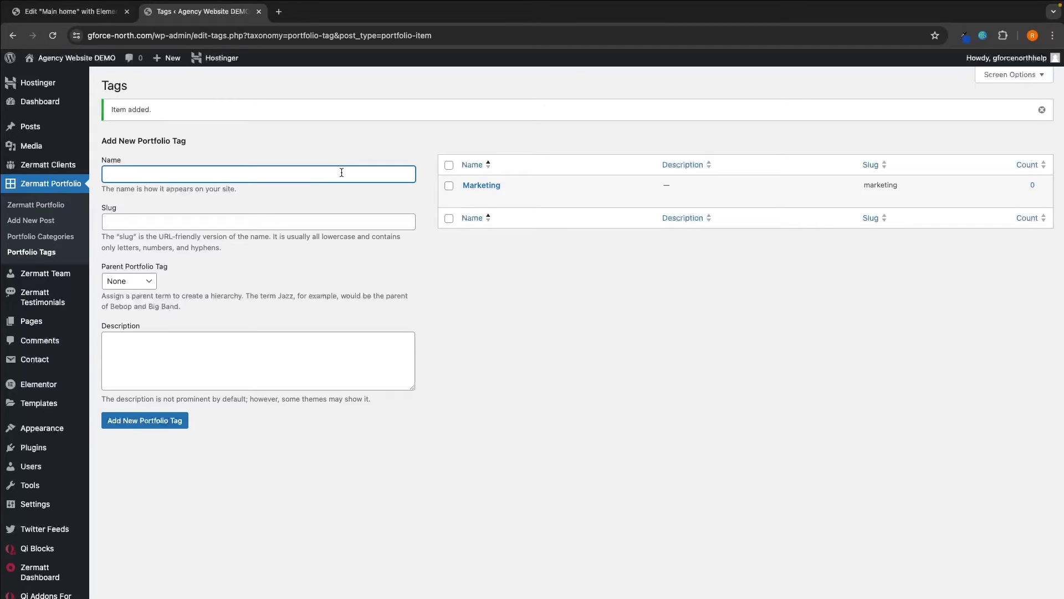
- Abandon the 'Des' tag name and open Zermatt Portfolio > Add New Post
{"action": "type", "text": "Design"}
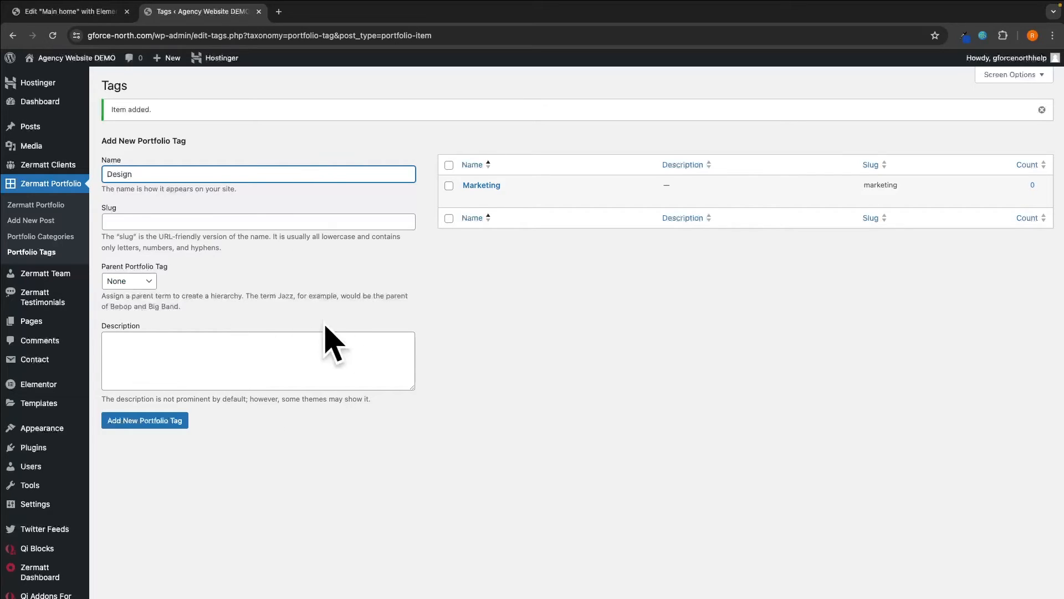
{"action": "mouse_move", "coordinate": [83, 175]}
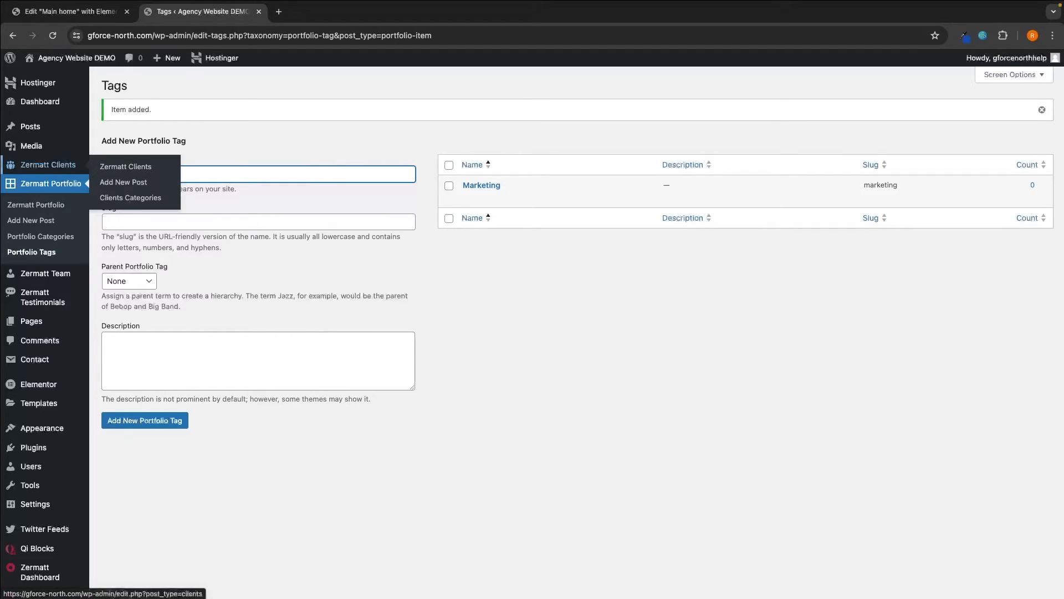
{"action": "mouse_move", "coordinate": [444, 184]}
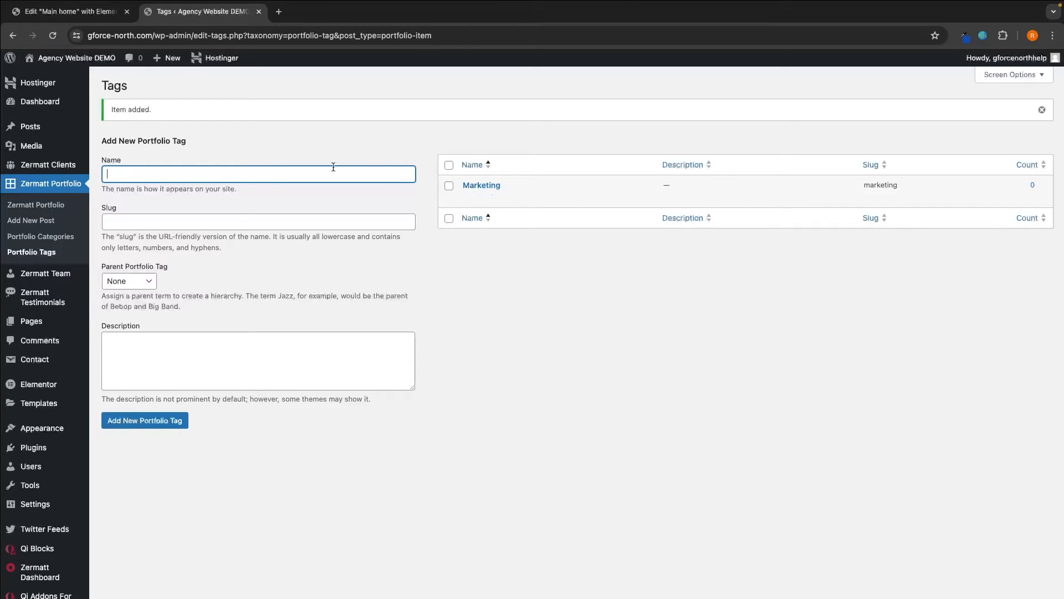
{"action": "left_click", "coordinate": [41, 224]}
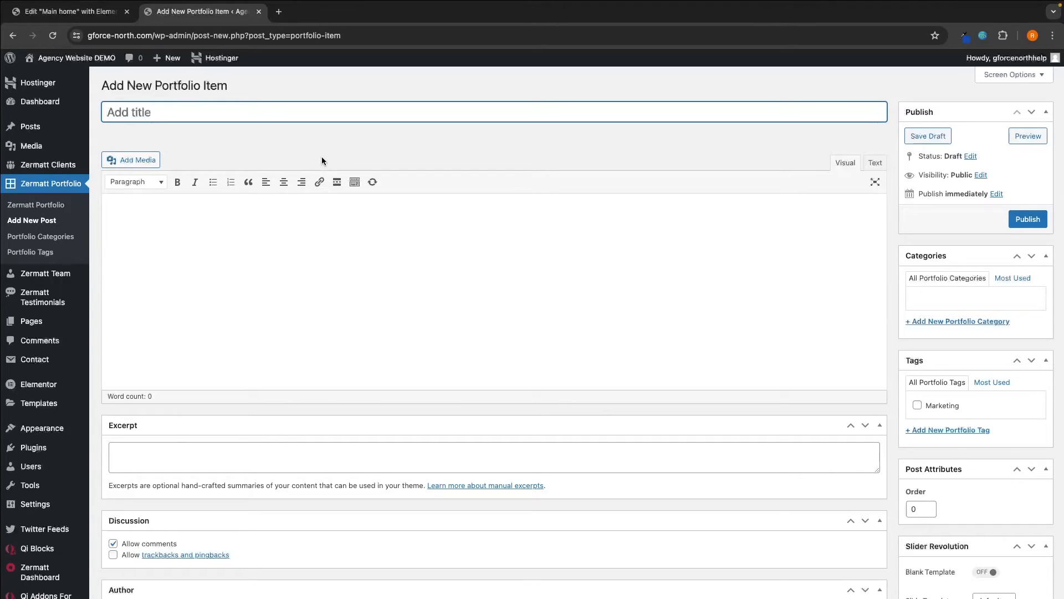
- Title the item 'Coca-Cola' and paste the Facebook ads case study into the body
{"action": "type", "text": "C"}
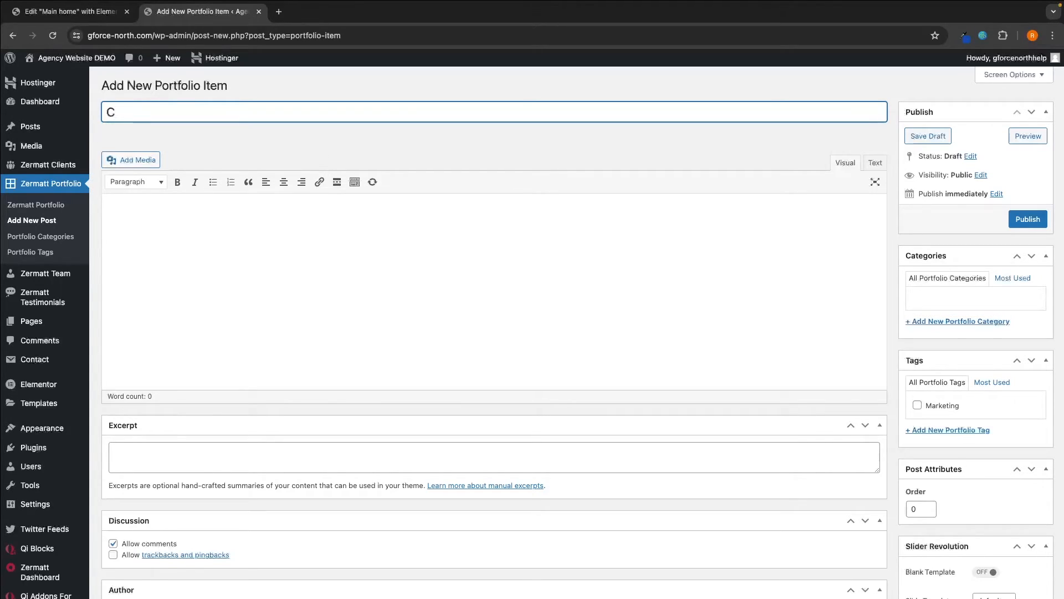
{"action": "type", "text": "oca-Cola"}
{"action": "left_click", "coordinate": [275, 216]}
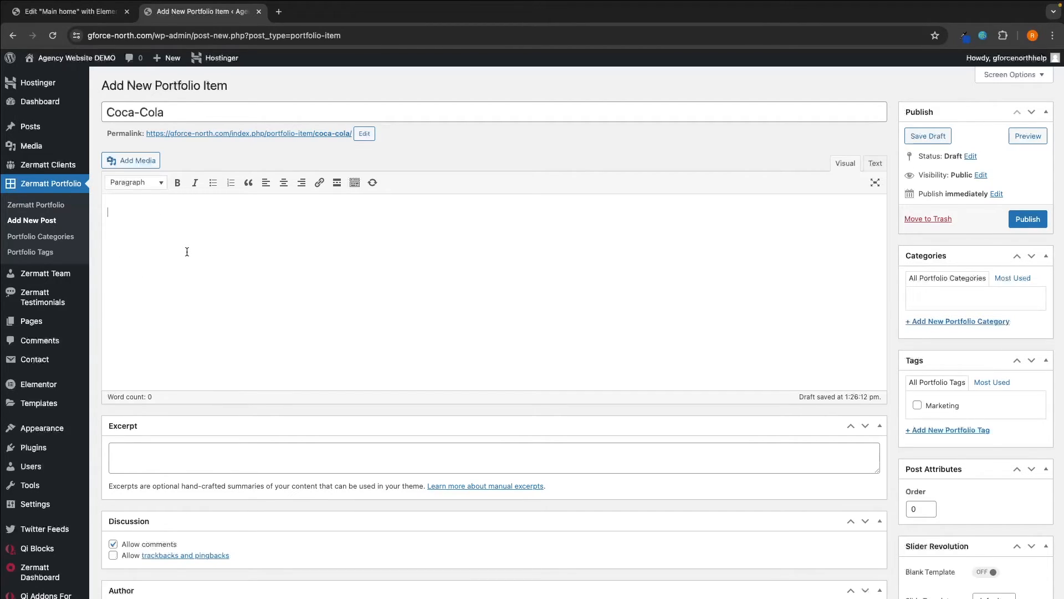
{"action": "type", "text": "Title: Facebook Ads Drive $1 Million Return for Coca-Cola Background: Coca-Cola aimed to boost ROI through Facebook ads, recognizing its potential to engage a vast audience. Objective: Achieve $1 million revenue from a $200,000 ad spend on Facebook within a set period. Strategy: Targeted Audience: Identified via comprehensive market research. Compelling Creatives: Developed visually appealing ads highlighting Coca-Cola's unique value. Customized Campaigns: Tailored ads to different audience segments. Optimization: Continuously optimized campaigns for efficiency and effectiveness. Execution: Diverse Ad Formats: Utilized sponsored posts, carousel ads, and videos. Strategic Placement: Targeted placement across Facebook's network and Instagram. Rigorous Tracking: Implemented robust conversion tracking to measure impact accurately. Results: $1 Million ROI: Achieved from the $200,000 ad spend. Increased Sales and Awareness: Generated significant sales growth and heightened brand visibility. Positive Engagement: Received favorable feedback and high engagement from consumers. Conclusion: Coca-Cola's strategic use of Facebook ads yielded exceptional results, demonstrating the platform's effectiveness in driving tangible business outcomes and reinforcing Coca-Cola's market leadership."}
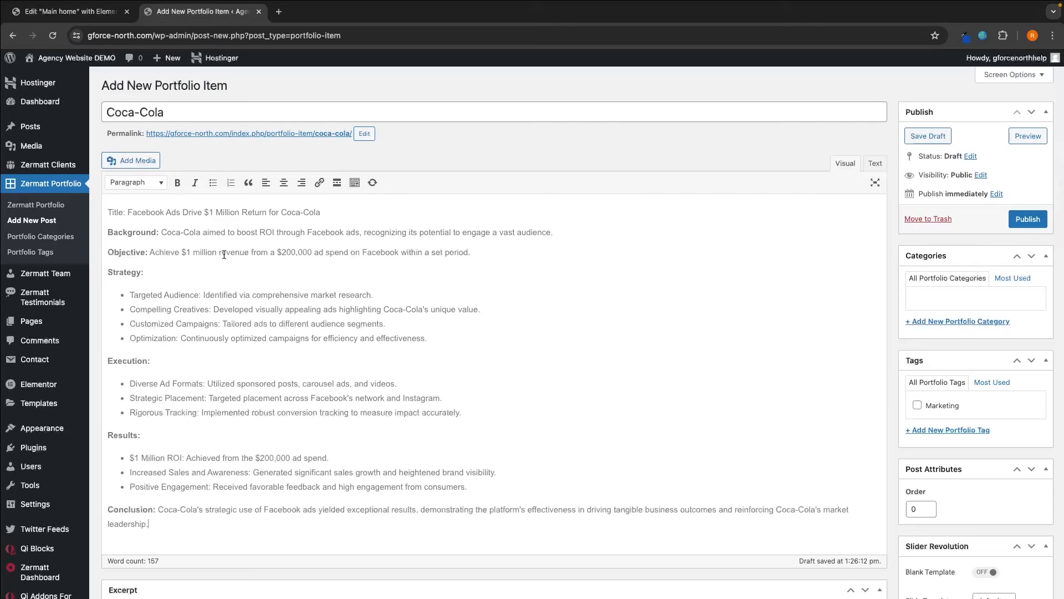
{"action": "scroll", "coordinate": [224, 254], "scroll_direction": "down", "scroll_amount": 1}
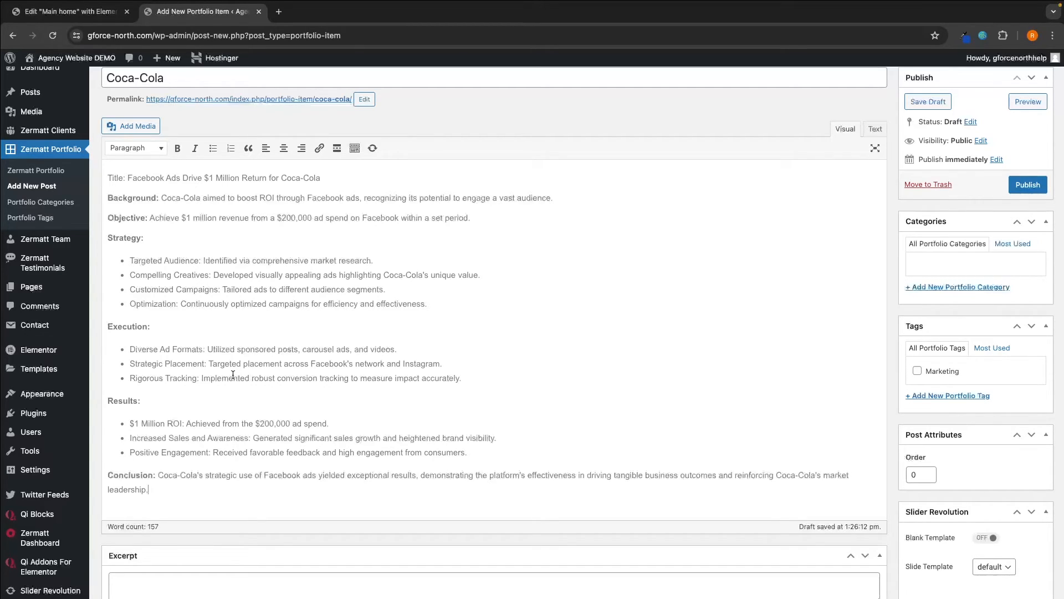
{"action": "scroll", "coordinate": [277, 323], "scroll_direction": "up", "scroll_amount": 1}
{"action": "scroll", "coordinate": [278, 323], "scroll_direction": "down", "scroll_amount": 4}
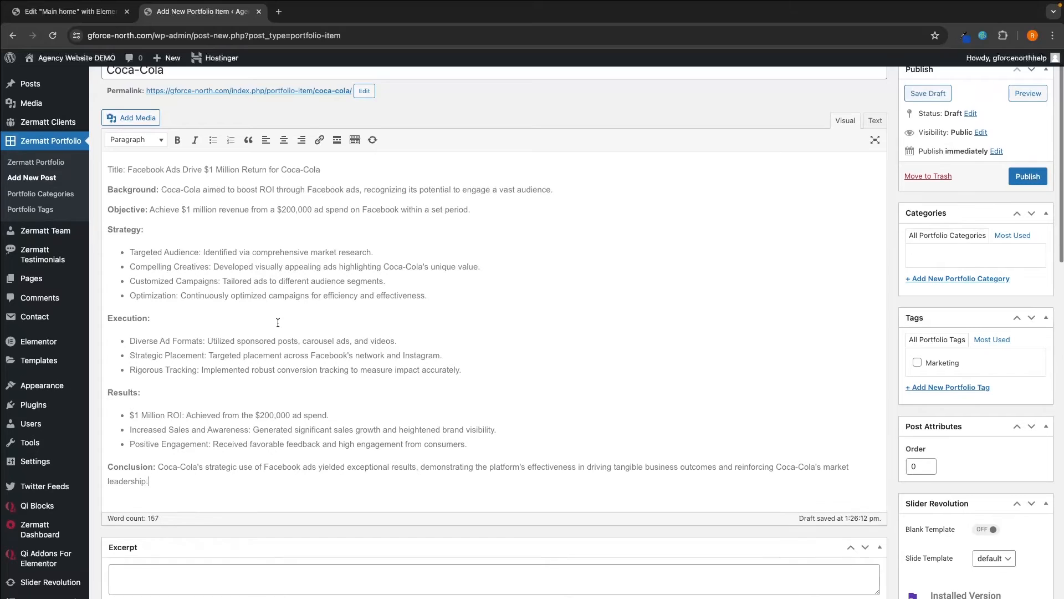
{"action": "scroll", "coordinate": [278, 323], "scroll_direction": "down", "scroll_amount": 4}
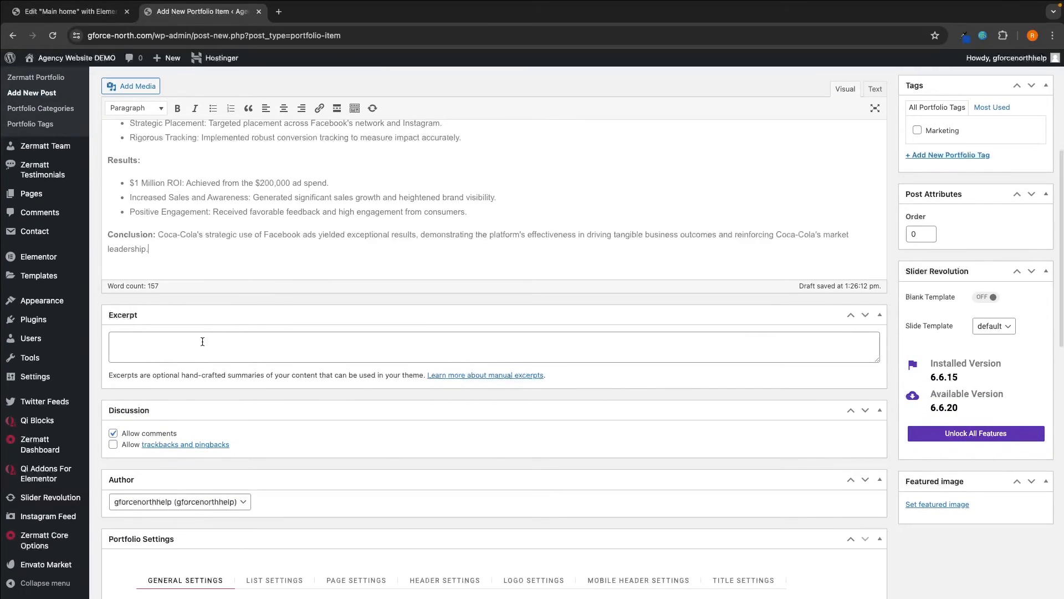
- Look over the excerpt box and the Portfolio Media Settings below the editor
{"action": "left_click", "coordinate": [155, 343]}
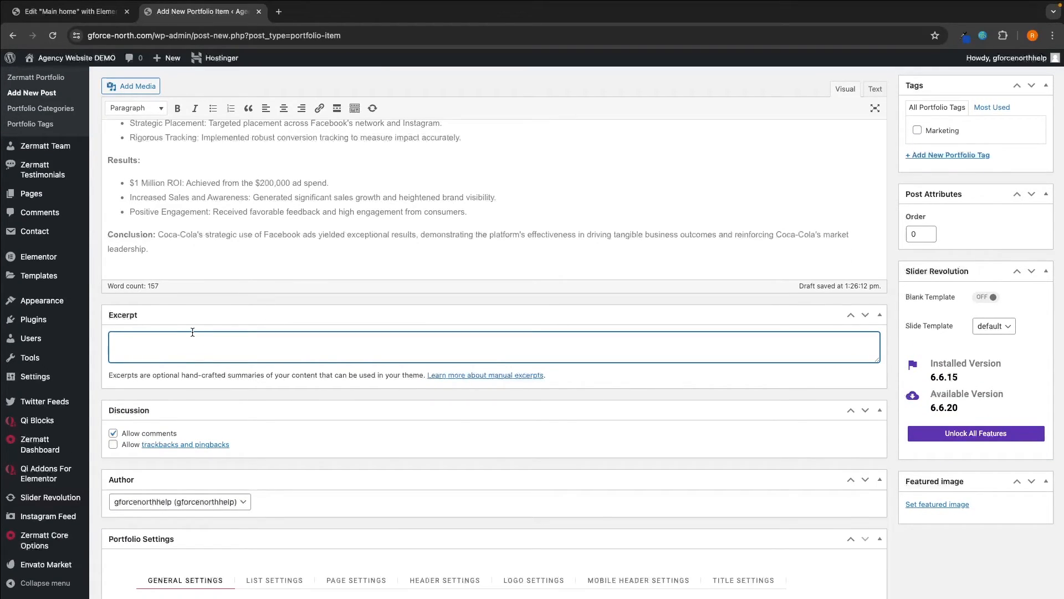
{"action": "scroll", "coordinate": [192, 331], "scroll_direction": "down", "scroll_amount": 9}
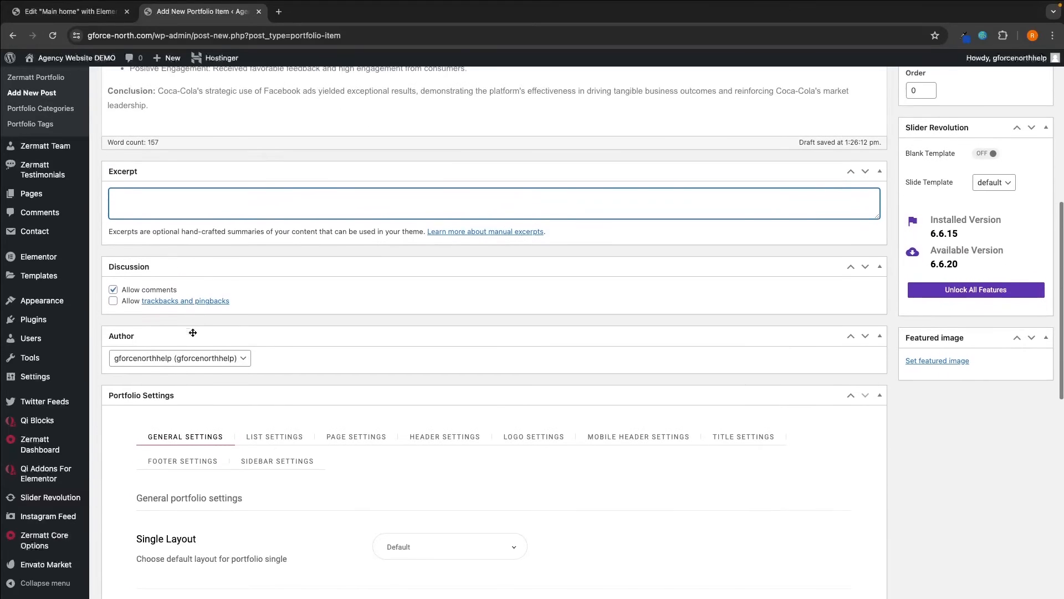
{"action": "scroll", "coordinate": [194, 337], "scroll_direction": "down", "scroll_amount": 6}
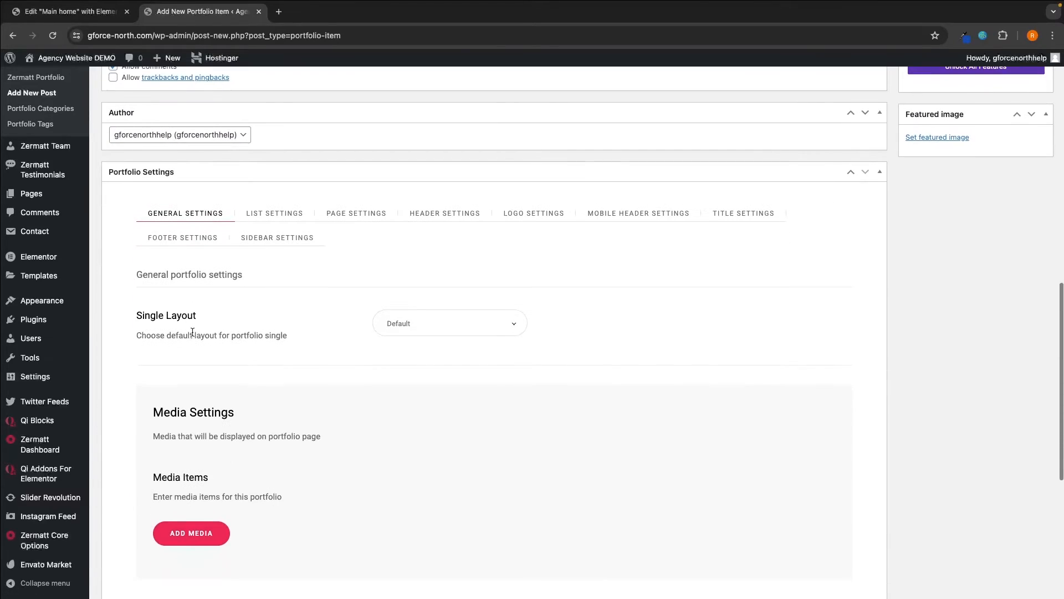
{"action": "scroll", "coordinate": [158, 310], "scroll_direction": "down", "scroll_amount": 3}
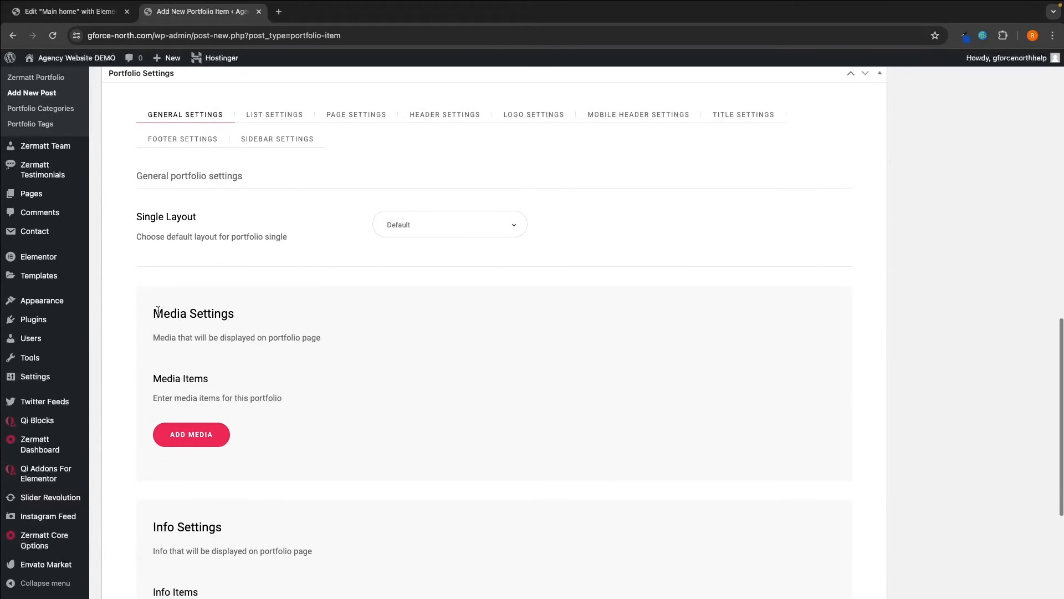
{"action": "left_click_drag", "start_coordinate": [147, 314], "coordinate": [237, 311]}
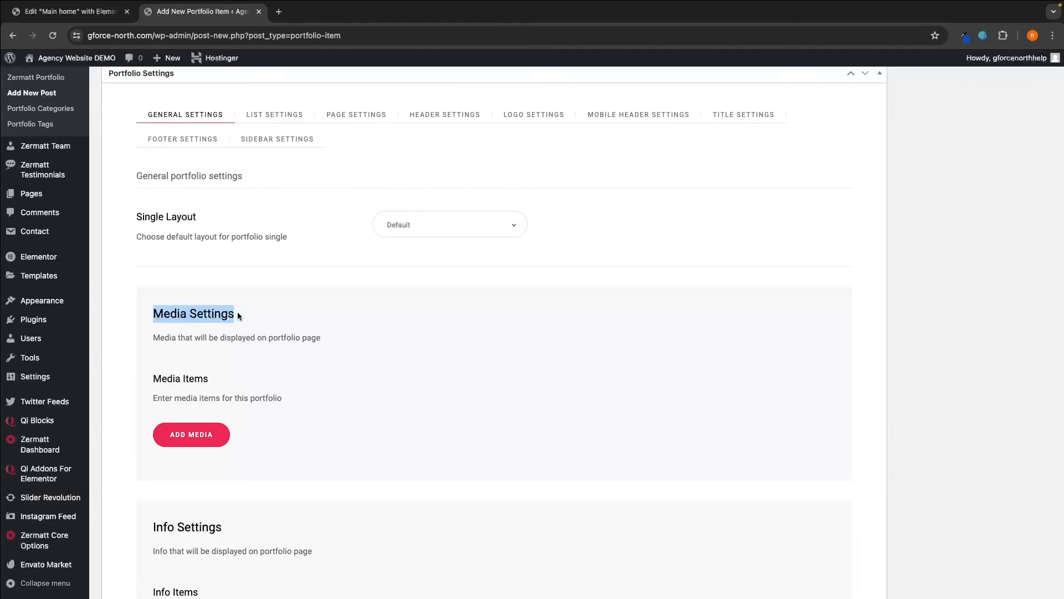
{"action": "left_click", "coordinate": [184, 310]}
{"action": "left_click_drag", "start_coordinate": [143, 335], "coordinate": [318, 342]}
{"action": "left_click", "coordinate": [323, 342]}
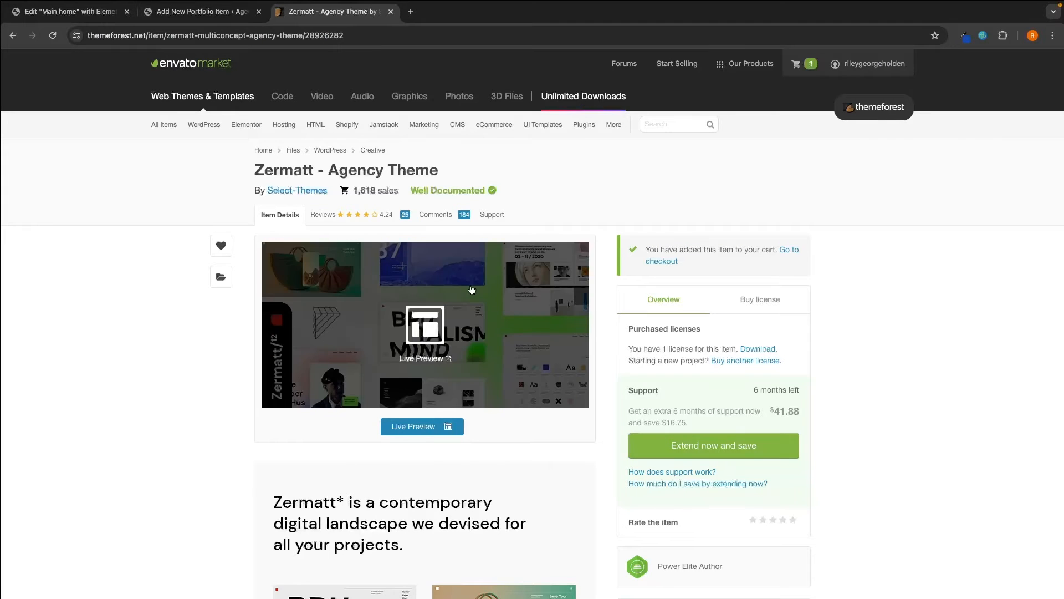
- Open the theme's live demo and review the Manifest 213 portfolio page
{"action": "scroll", "coordinate": [553, 279], "scroll_direction": "down", "scroll_amount": 2}
{"action": "left_click", "coordinate": [424, 387]}
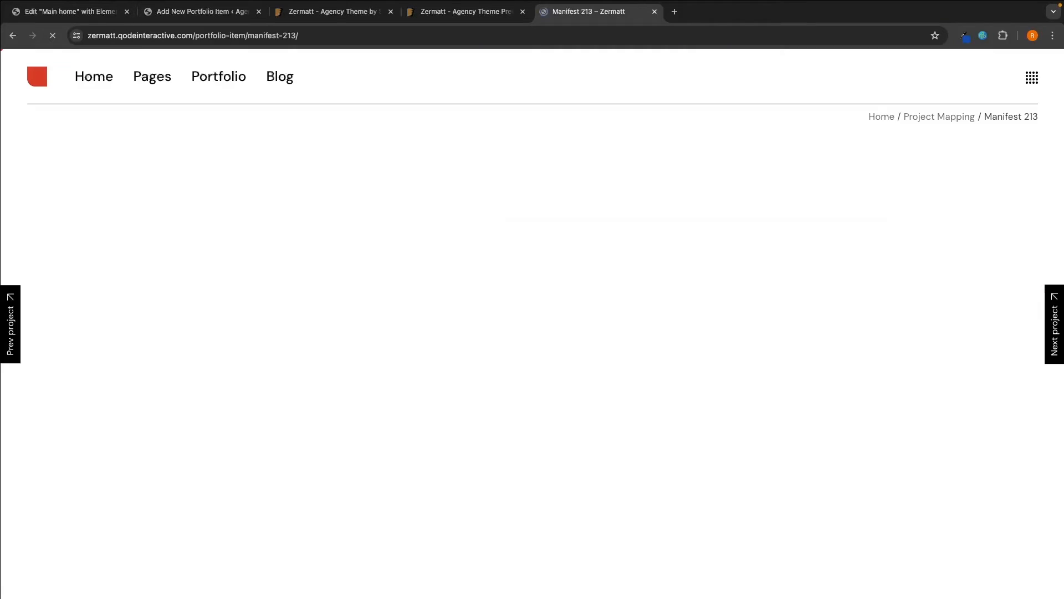
{"action": "scroll", "coordinate": [532, 318], "scroll_direction": "down", "scroll_amount": 8}
{"action": "scroll", "coordinate": [532, 324], "scroll_direction": "up", "scroll_amount": 5}
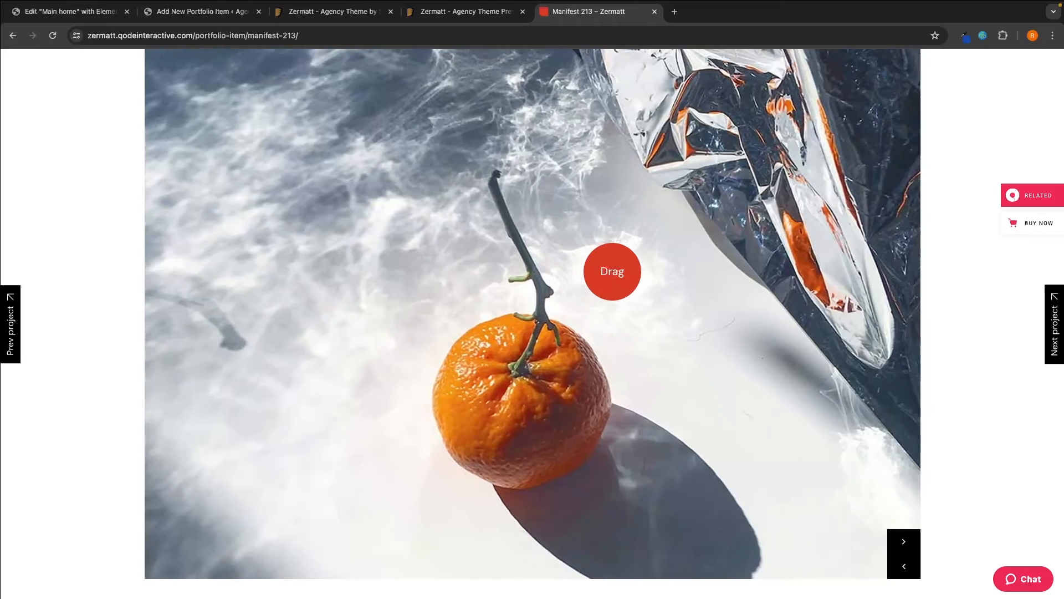
{"action": "scroll", "coordinate": [481, 277], "scroll_direction": "down", "scroll_amount": 3}
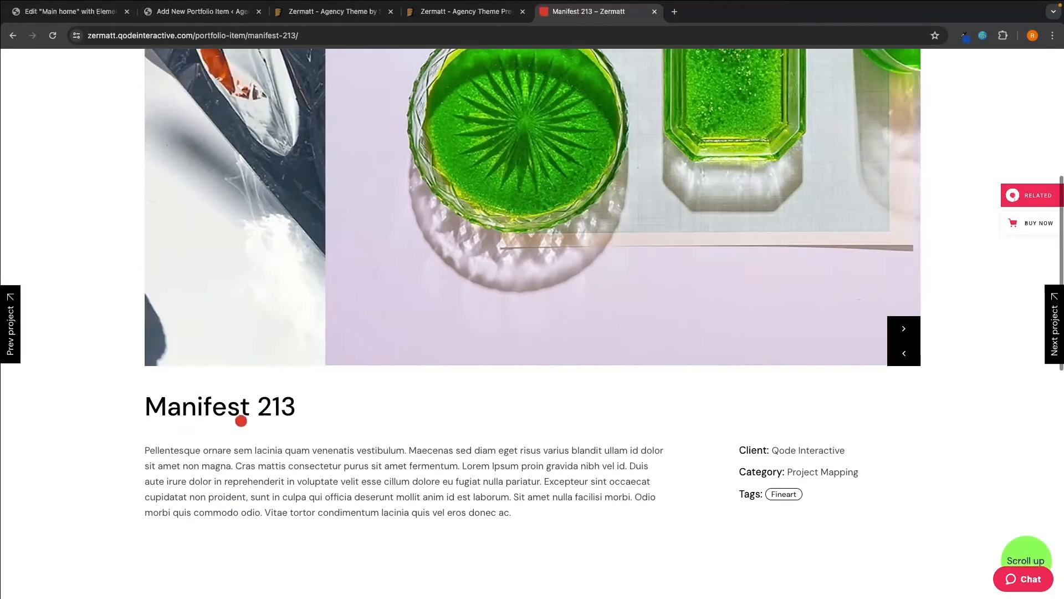
{"action": "scroll", "coordinate": [219, 273], "scroll_direction": "up", "scroll_amount": 4}
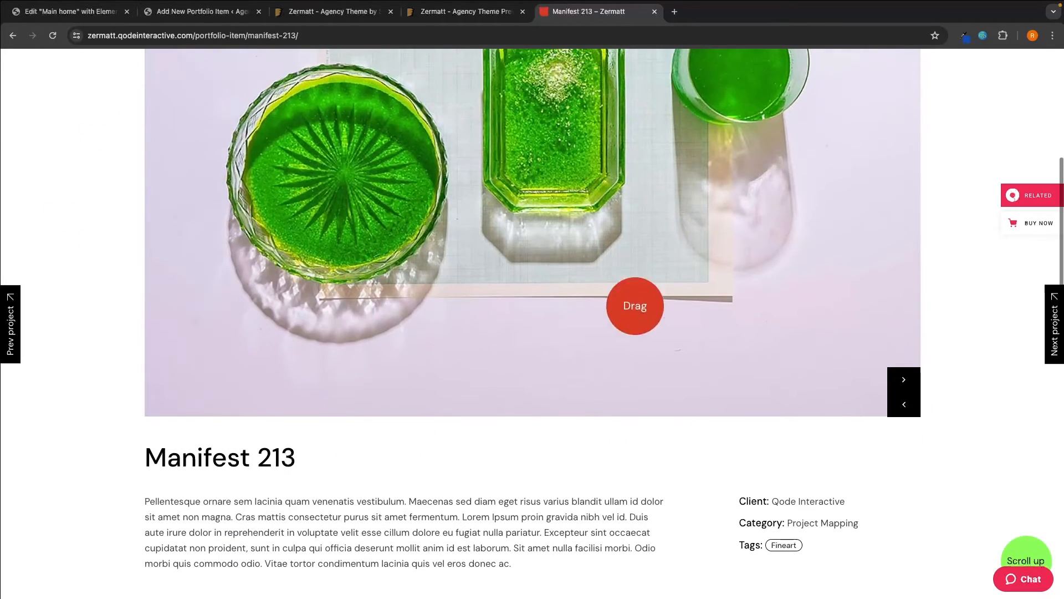
{"action": "scroll", "coordinate": [624, 237], "scroll_direction": "down", "scroll_amount": 2}
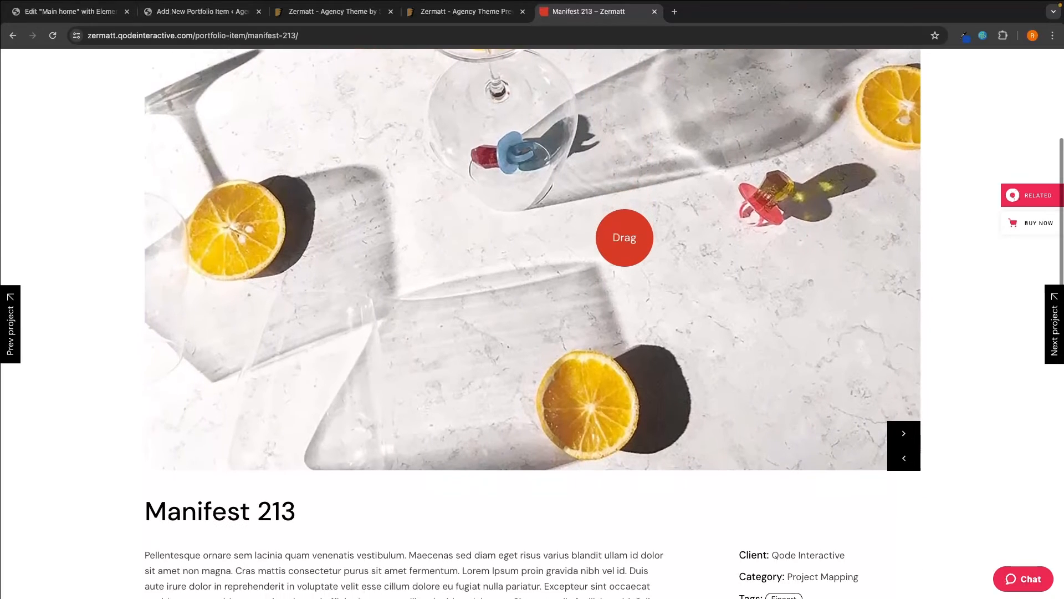
{"action": "scroll", "coordinate": [624, 237], "scroll_direction": "up", "scroll_amount": 3}
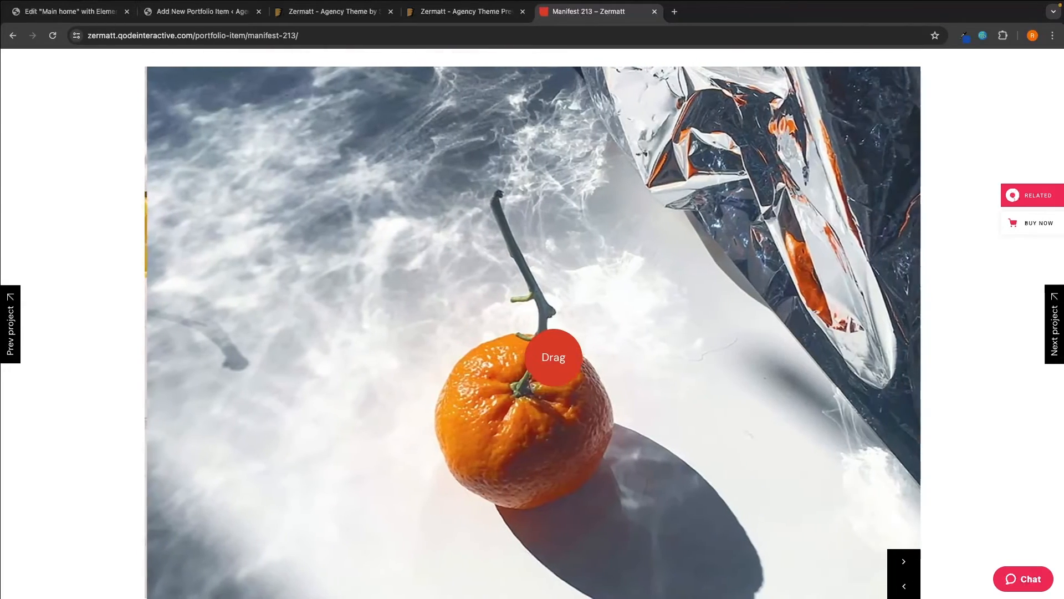
{"action": "scroll", "coordinate": [582, 357], "scroll_direction": "down", "scroll_amount": 1}
{"action": "scroll", "coordinate": [717, 299], "scroll_direction": "down", "scroll_amount": 5}
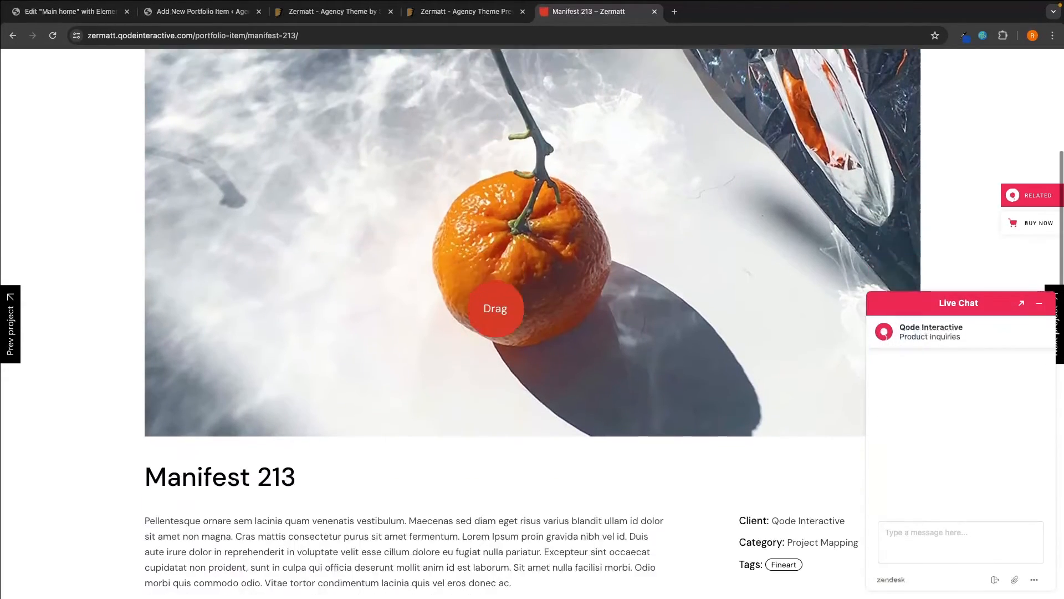
{"action": "left_click_drag", "start_coordinate": [152, 307], "coordinate": [486, 425]}
{"action": "left_click", "coordinate": [499, 425]}
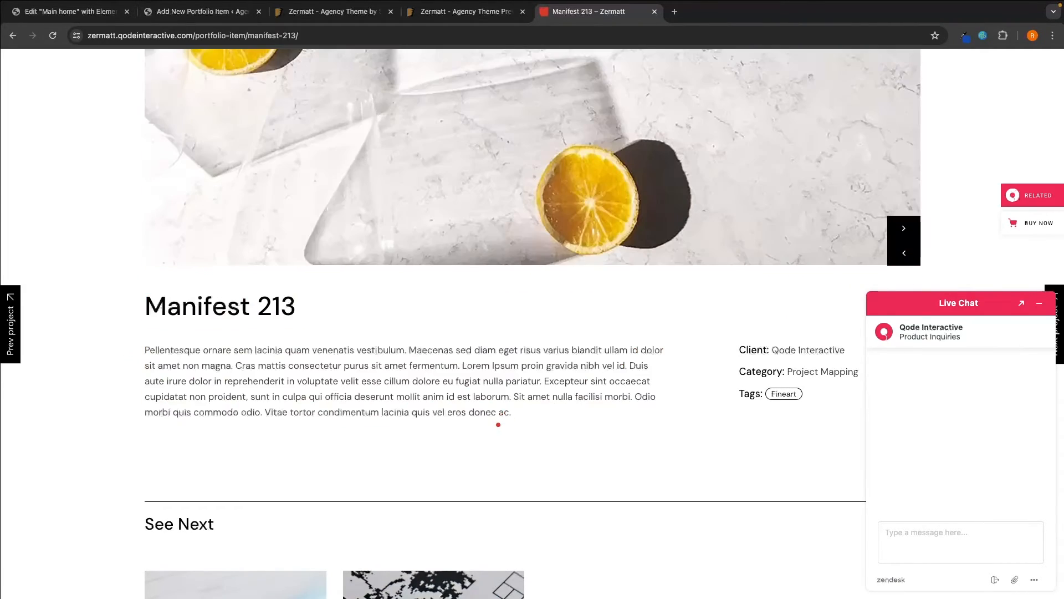
- Minimize the live chat, close both Zermatt – Agency Theme tabs, and return to Manifest 213
{"action": "left_click", "coordinate": [1040, 303]}
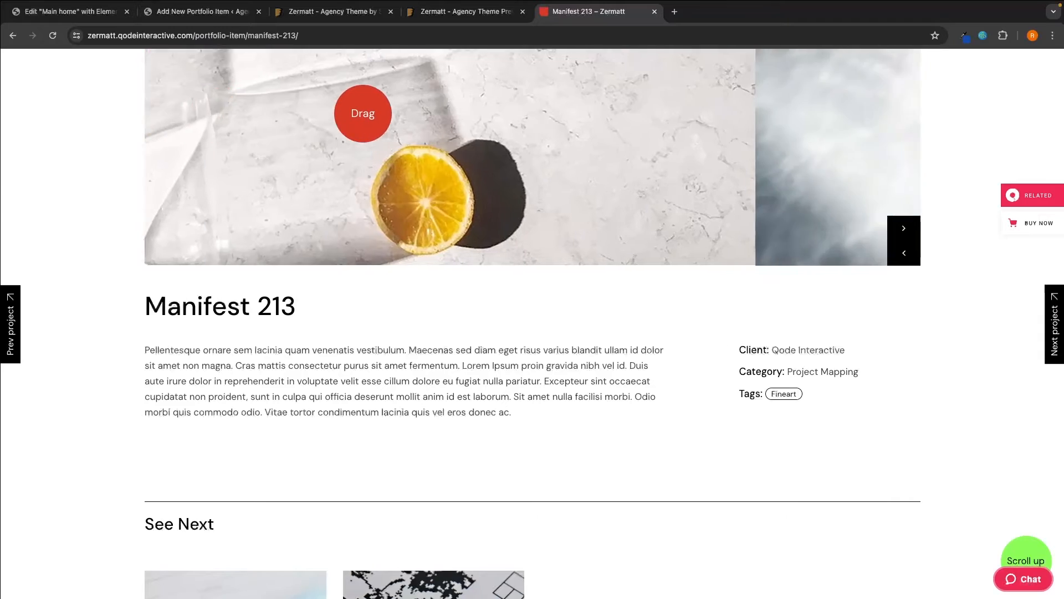
{"action": "left_click", "coordinate": [391, 11]}
{"action": "left_click", "coordinate": [391, 11]}
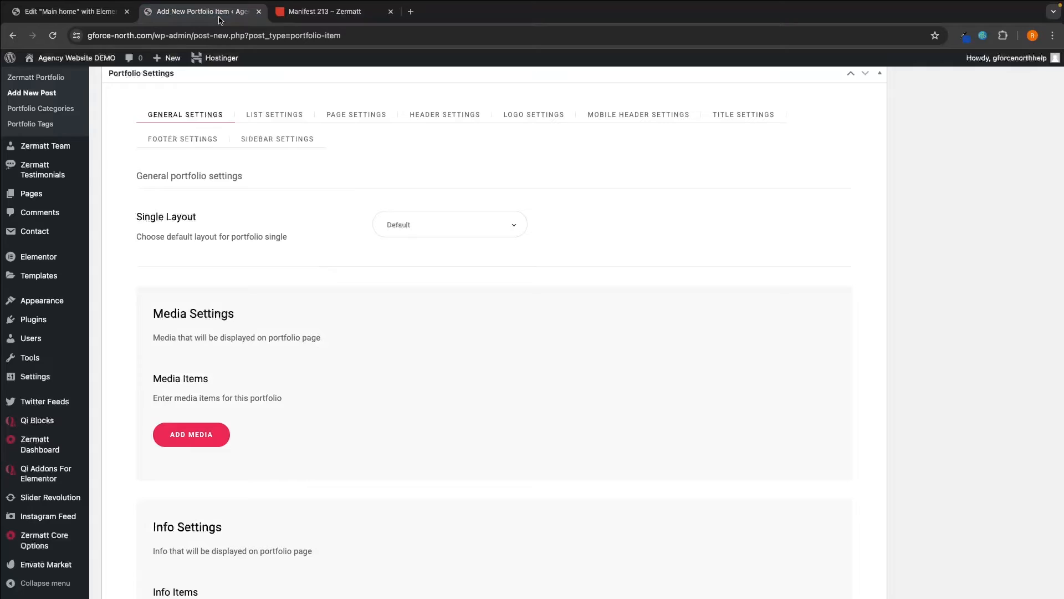
{"action": "left_click", "coordinate": [203, 11]}
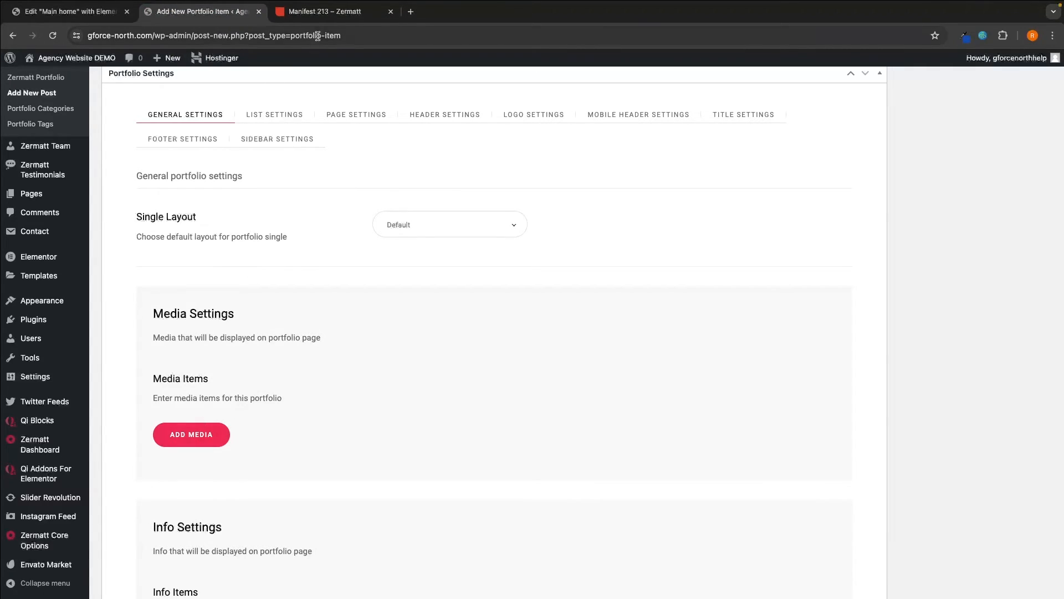
{"action": "left_click", "coordinate": [323, 11]}
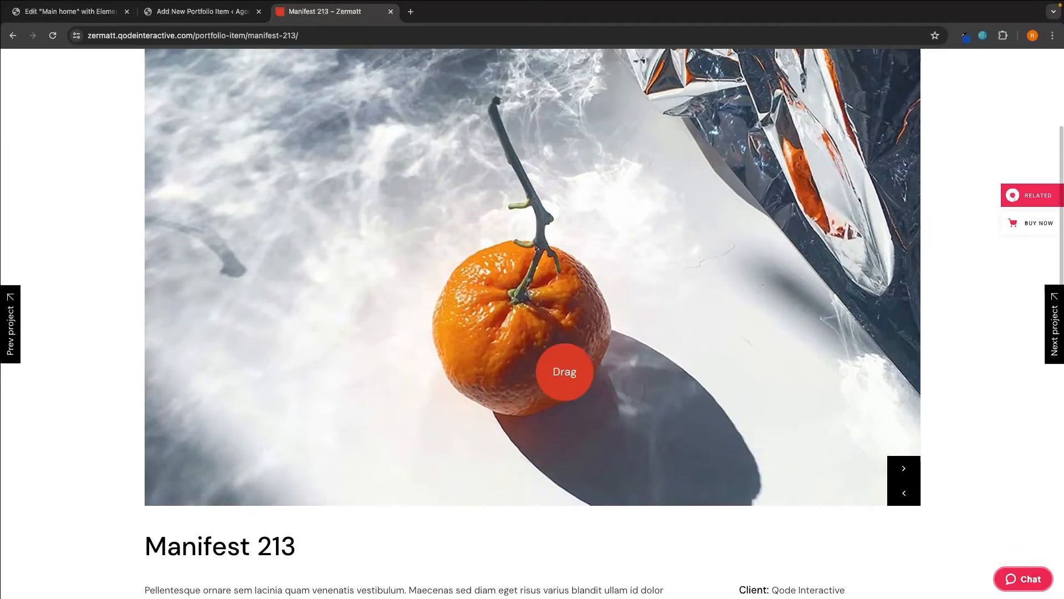
{"action": "scroll", "coordinate": [563, 373], "scroll_direction": "up", "scroll_amount": 3}
{"action": "scroll", "coordinate": [514, 342], "scroll_direction": "down", "scroll_amount": 1}
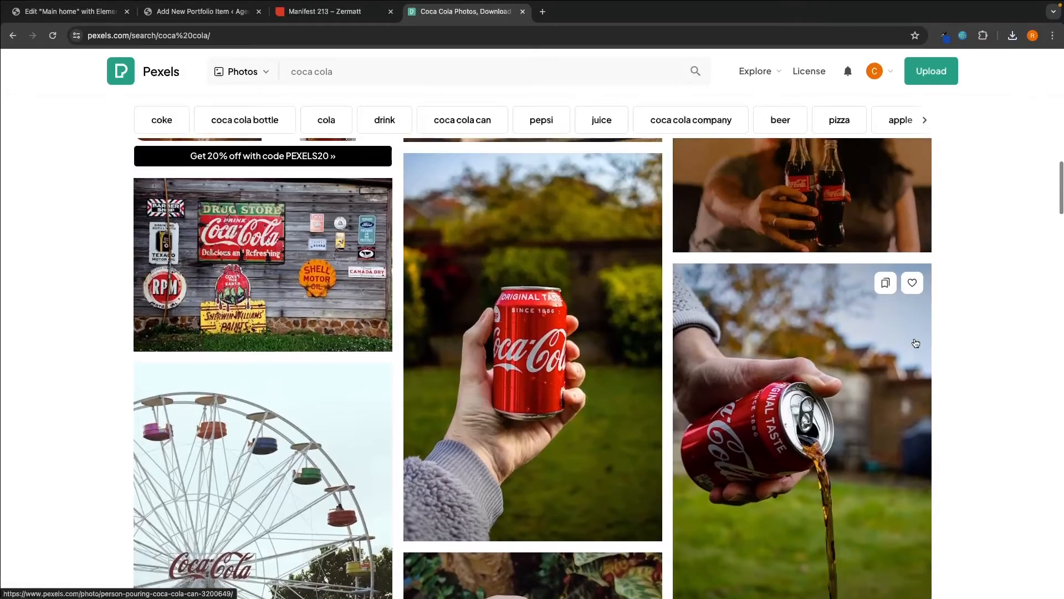
{"action": "scroll", "coordinate": [915, 344], "scroll_direction": "up", "scroll_amount": 5}
{"action": "scroll", "coordinate": [914, 343], "scroll_direction": "up", "scroll_amount": 4}
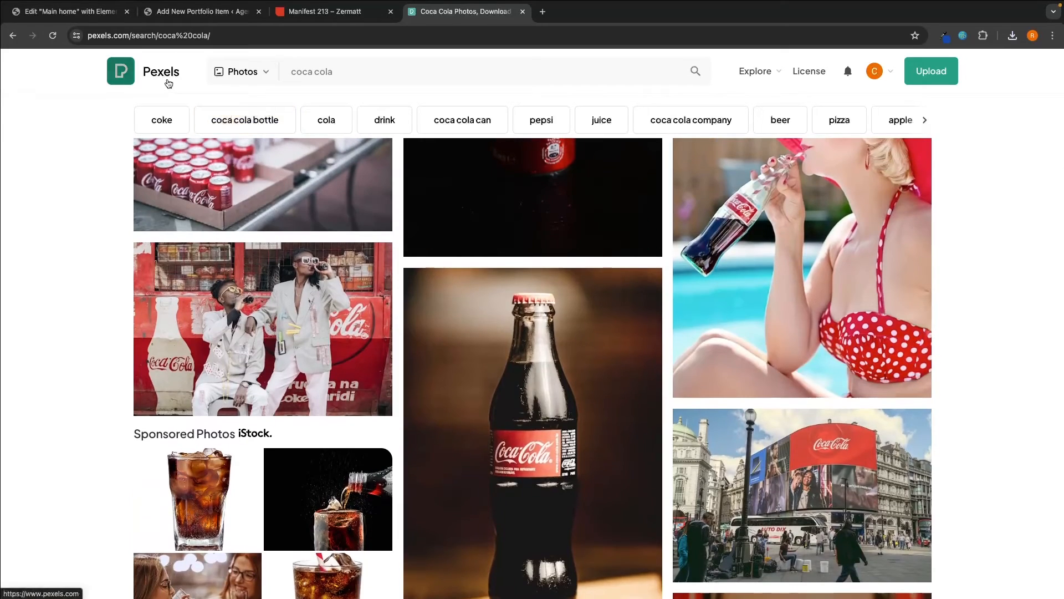
- Return to the Pexels home page, close the Pexels tab, and start a new tab for Canva
{"action": "left_click", "coordinate": [168, 83]}
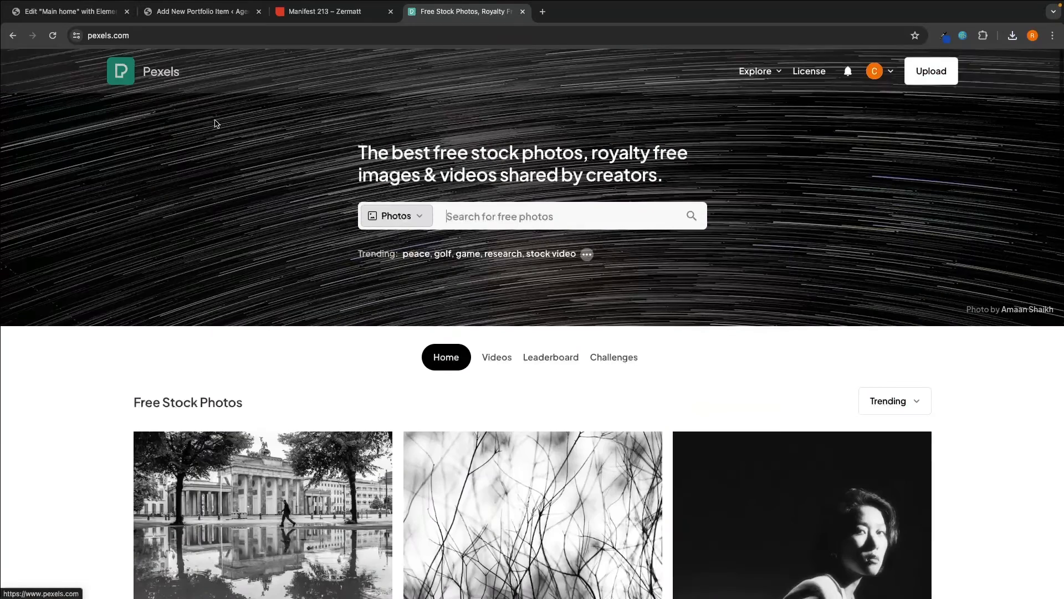
{"action": "left_click_drag", "start_coordinate": [340, 166], "coordinate": [486, 159]}
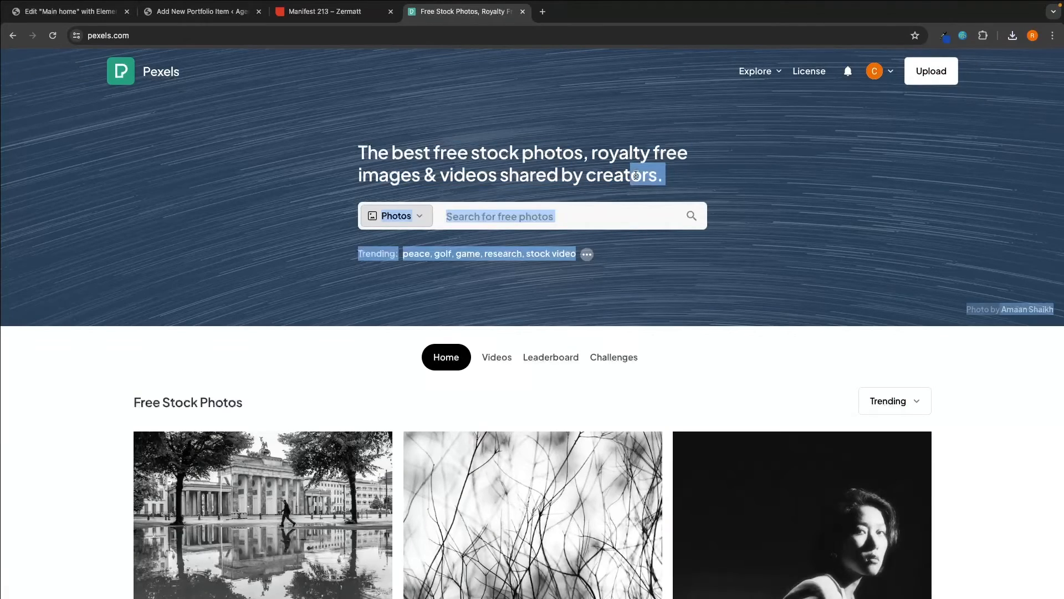
{"action": "left_click", "coordinate": [635, 173]}
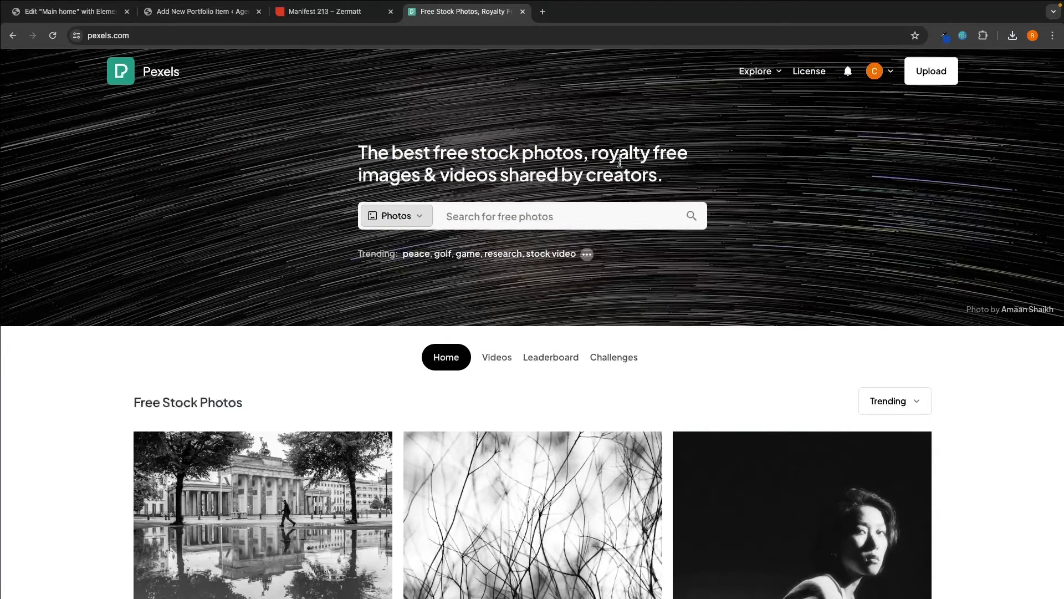
{"action": "key", "text": "super+w"}
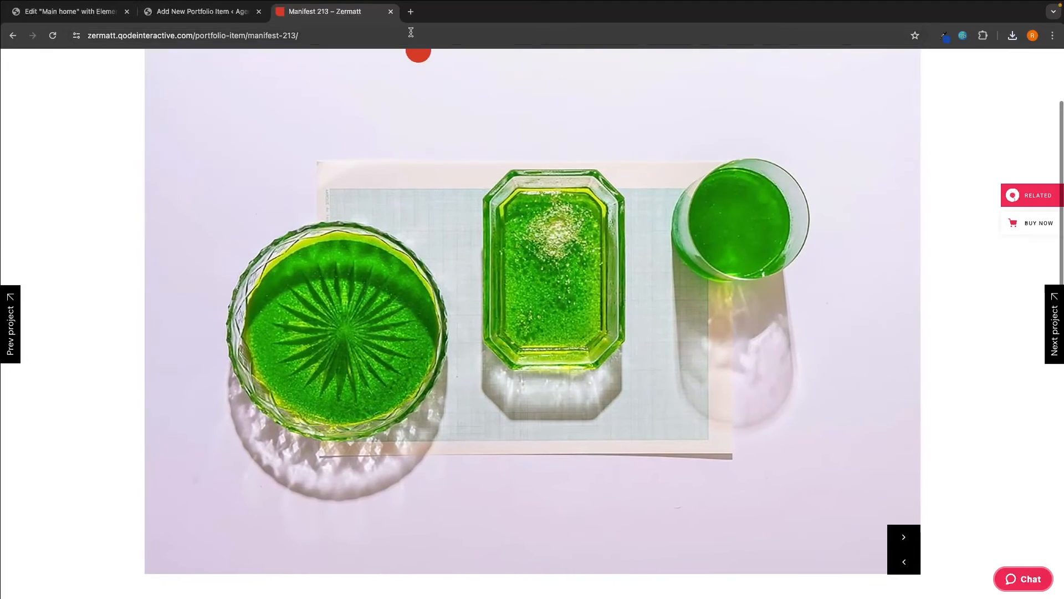
{"action": "left_click", "coordinate": [411, 11]}
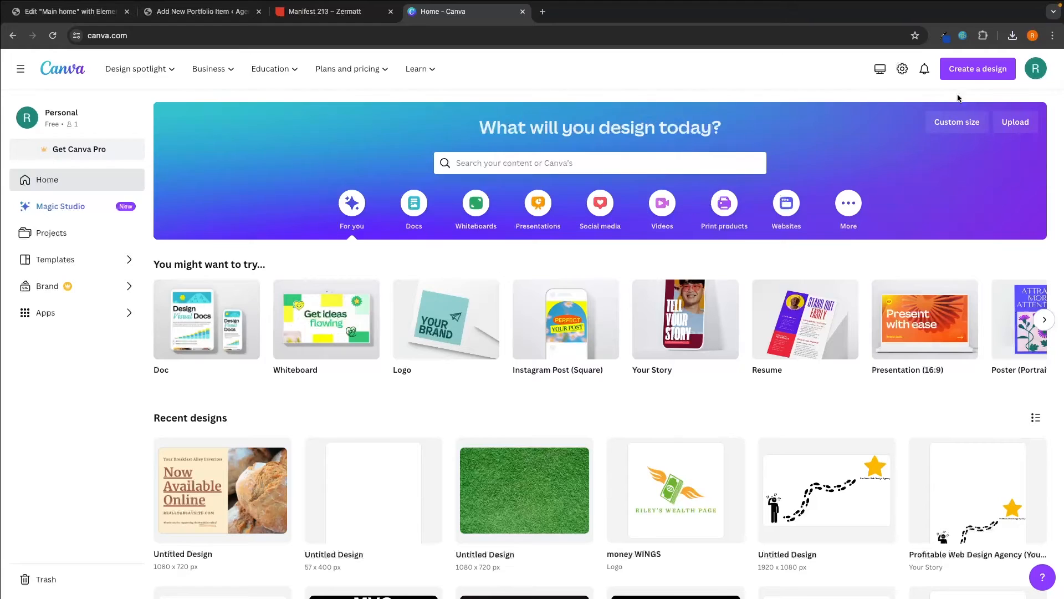
- Create a Canva design with a custom size of 1080 × 720 px
{"action": "left_click", "coordinate": [977, 76]}
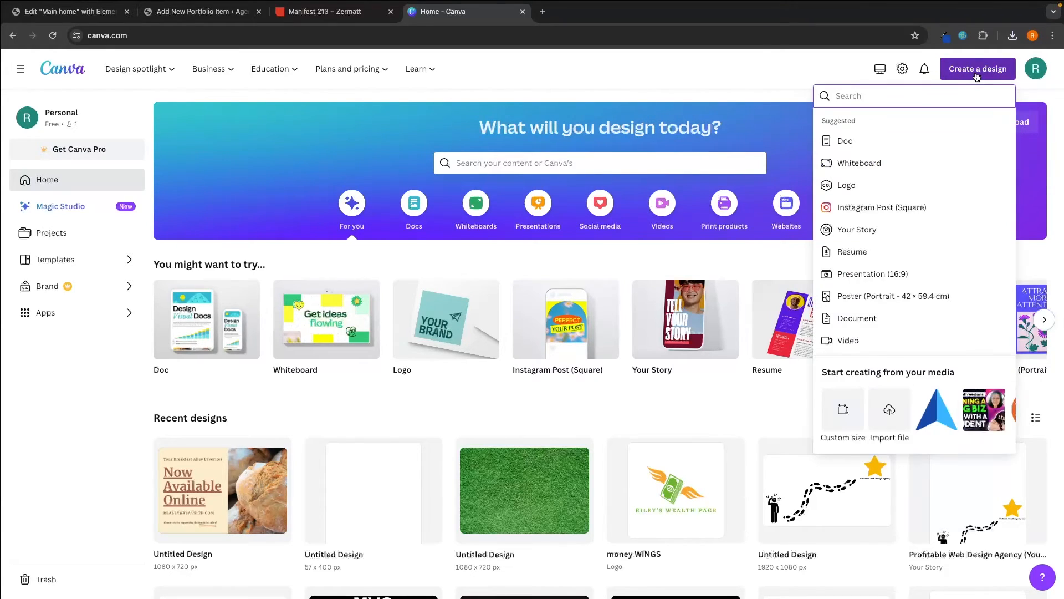
{"action": "left_click", "coordinate": [848, 409]}
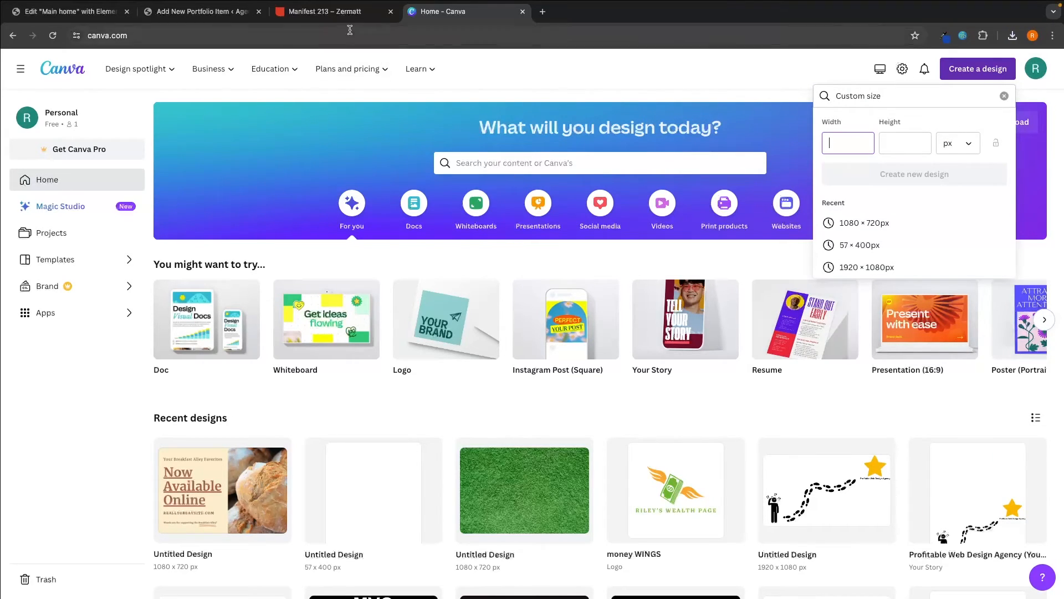
{"action": "left_click", "coordinate": [338, 11]}
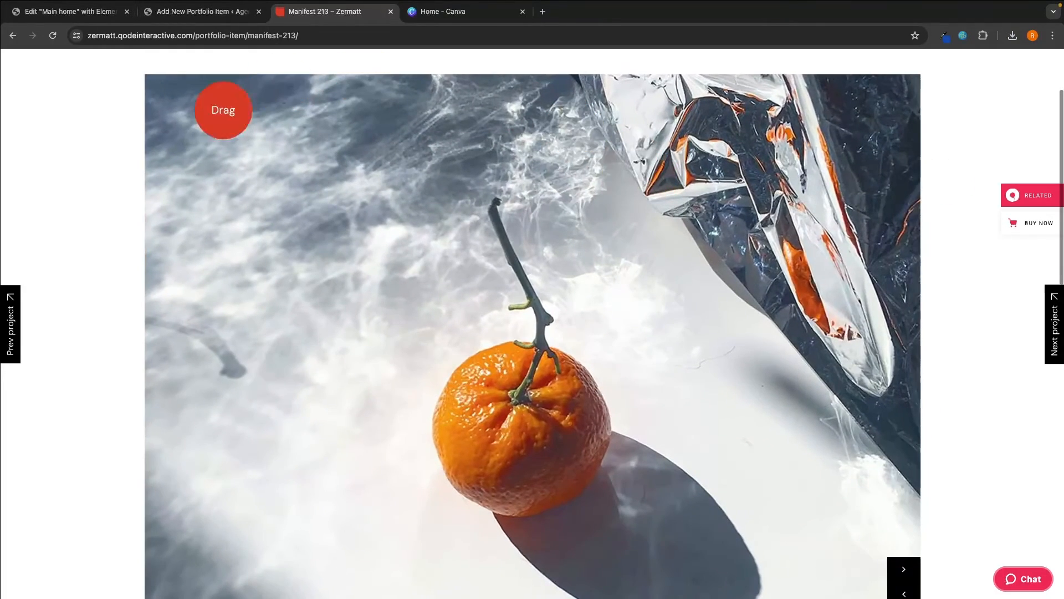
{"action": "scroll", "coordinate": [509, 351], "scroll_direction": "down", "scroll_amount": 1}
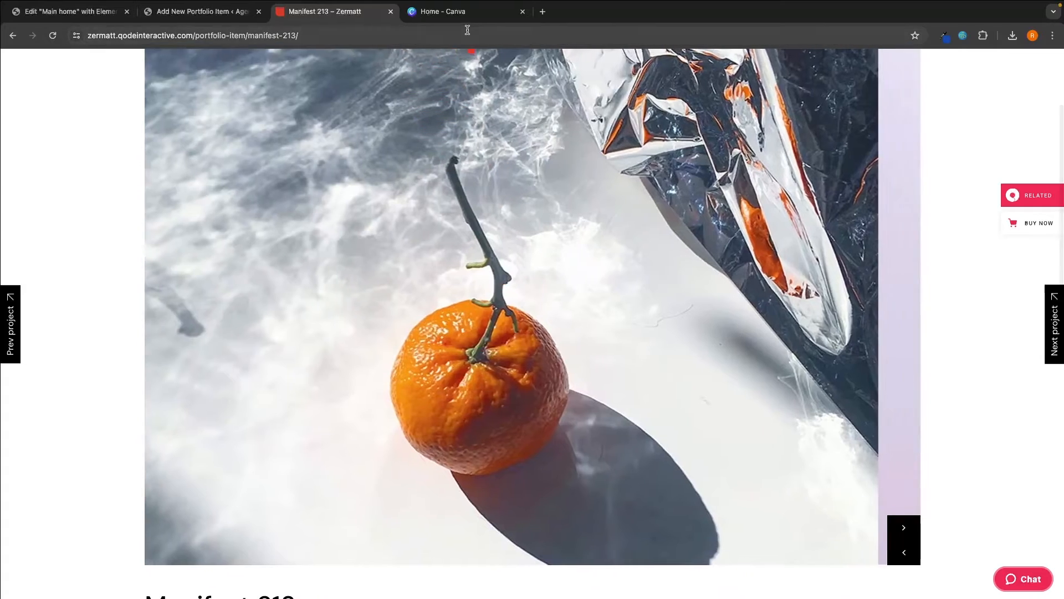
{"action": "left_click", "coordinate": [468, 19]}
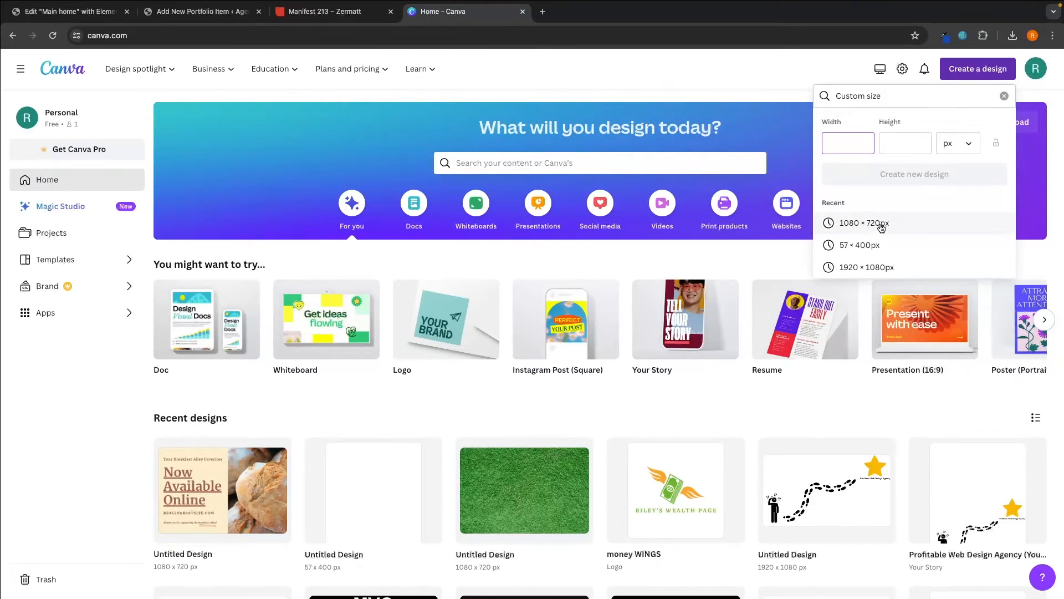
{"action": "left_click", "coordinate": [910, 146]}
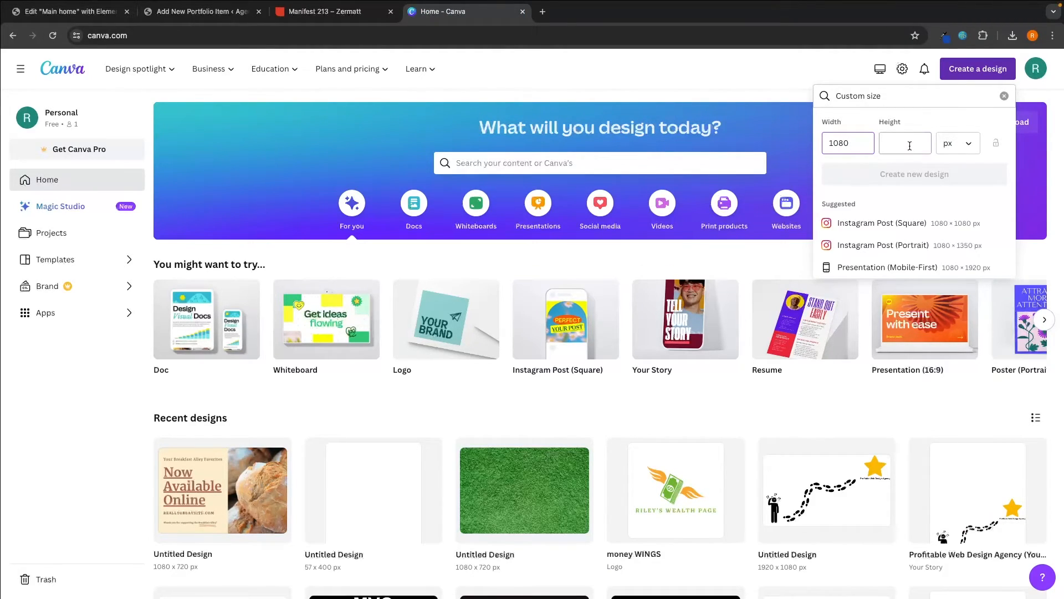
{"action": "type", "text": "720"}
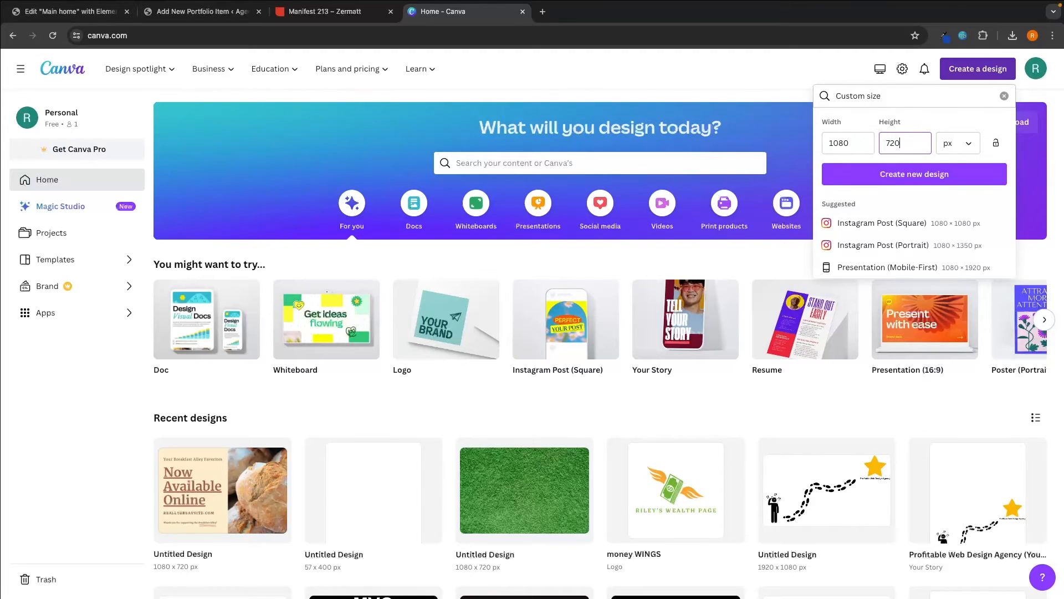
{"action": "left_click", "coordinate": [917, 174]}
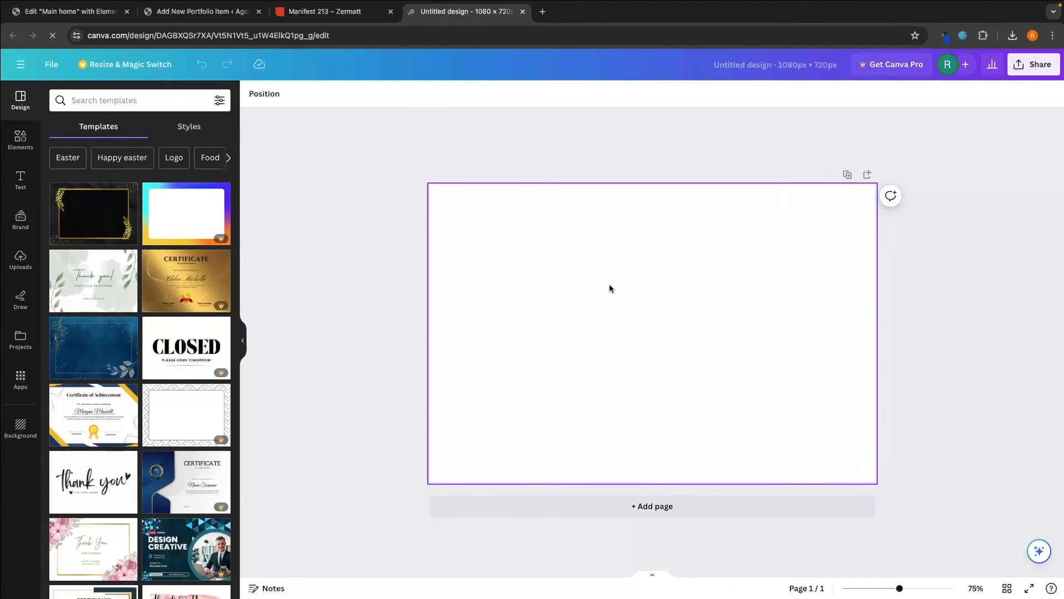
- Upload the Coke images from the Downloads folder into Canva
{"action": "left_click", "coordinate": [12, 256]}
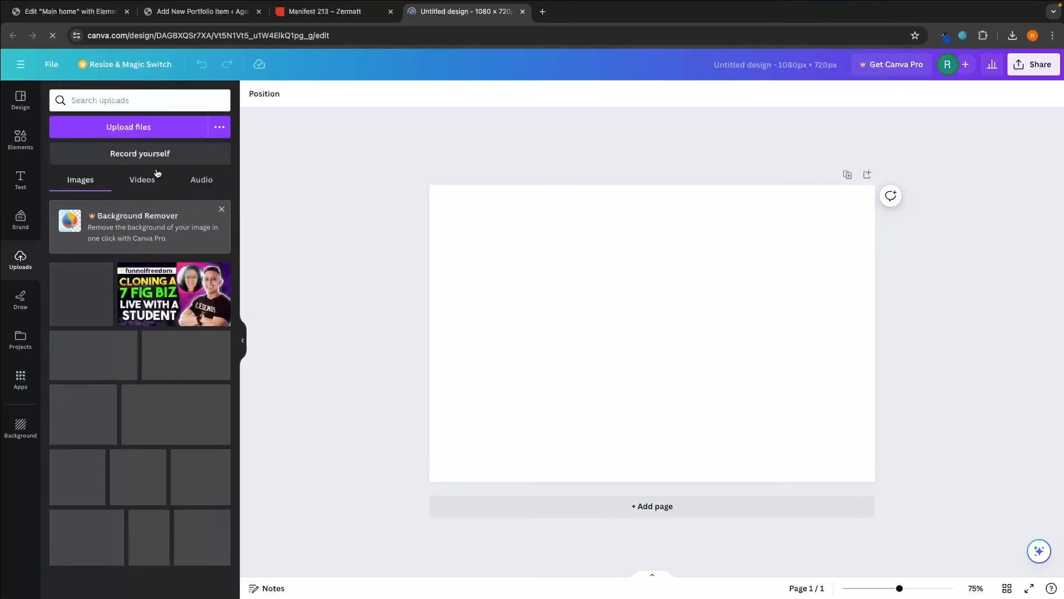
{"action": "left_click", "coordinate": [141, 127]}
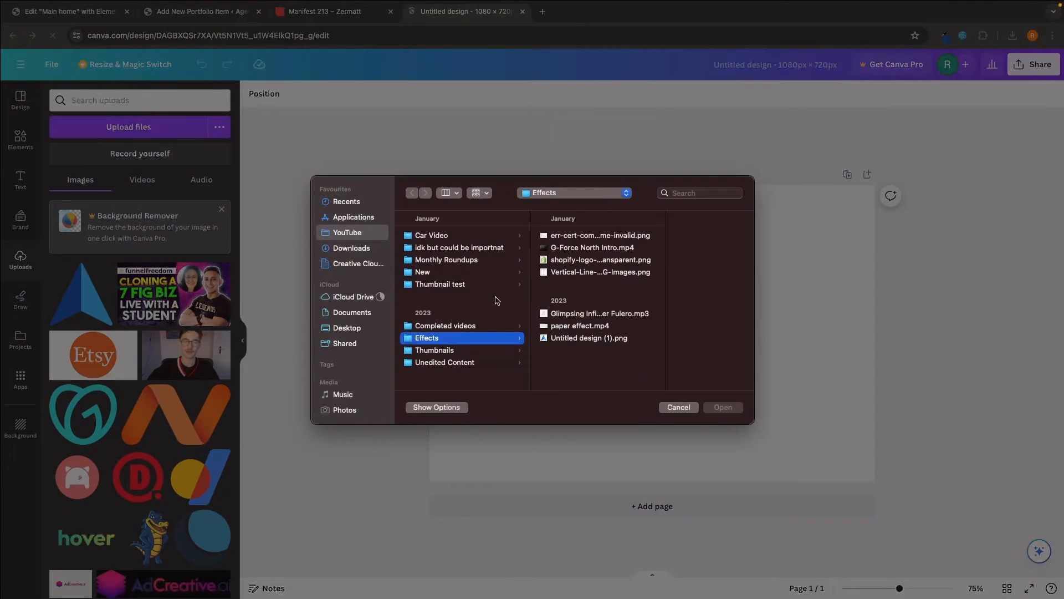
{"action": "left_click", "coordinate": [355, 250]}
{"action": "left_click_drag", "start_coordinate": [454, 277], "coordinate": [456, 235]}
{"action": "left_click", "coordinate": [722, 408]}
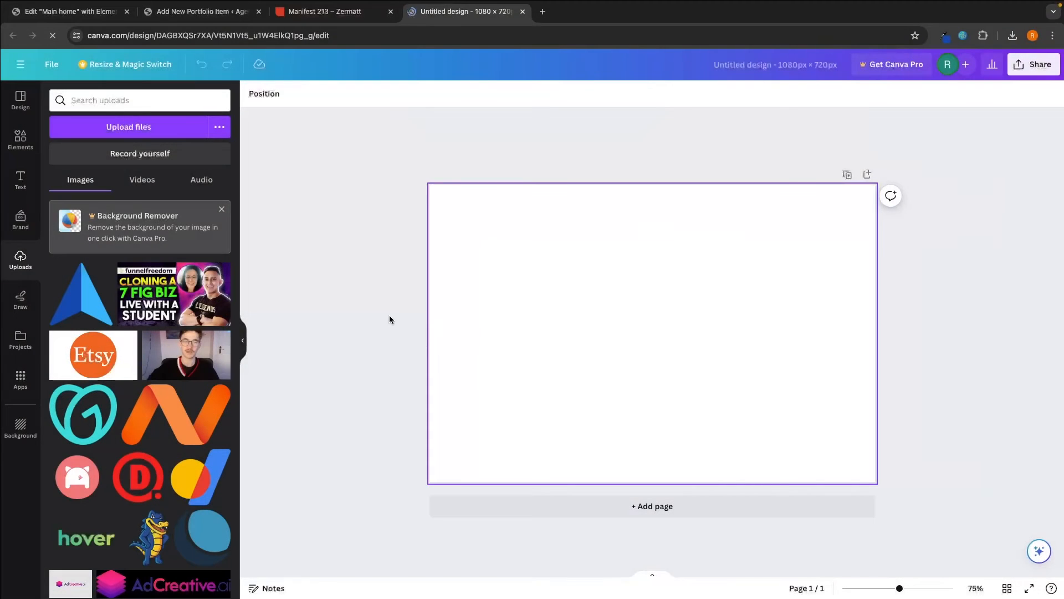
{"action": "left_click", "coordinate": [165, 309]}
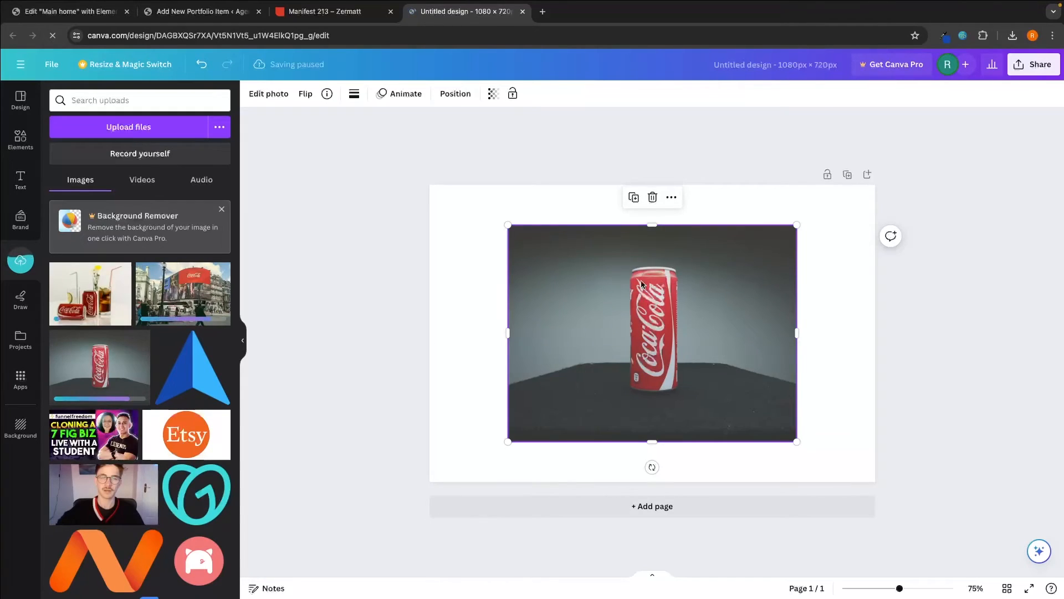
- Make the can photo fill the 1080 × 720 page and download it as a PNG
{"action": "left_click_drag", "start_coordinate": [641, 285], "coordinate": [563, 244]}
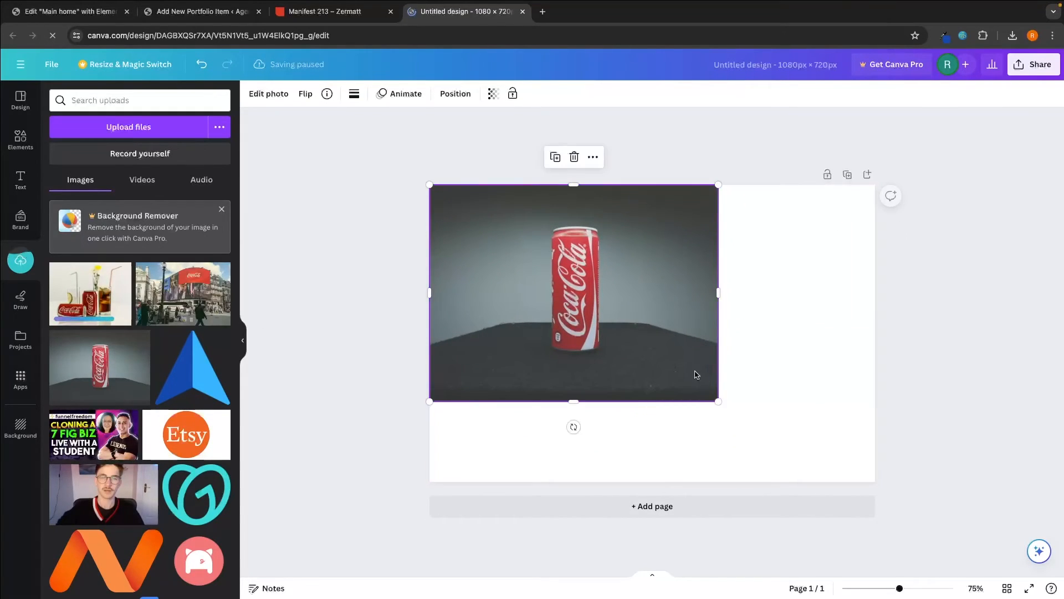
{"action": "left_click_drag", "start_coordinate": [718, 401], "coordinate": [828, 477]}
{"action": "left_click_drag", "start_coordinate": [826, 335], "coordinate": [876, 334]}
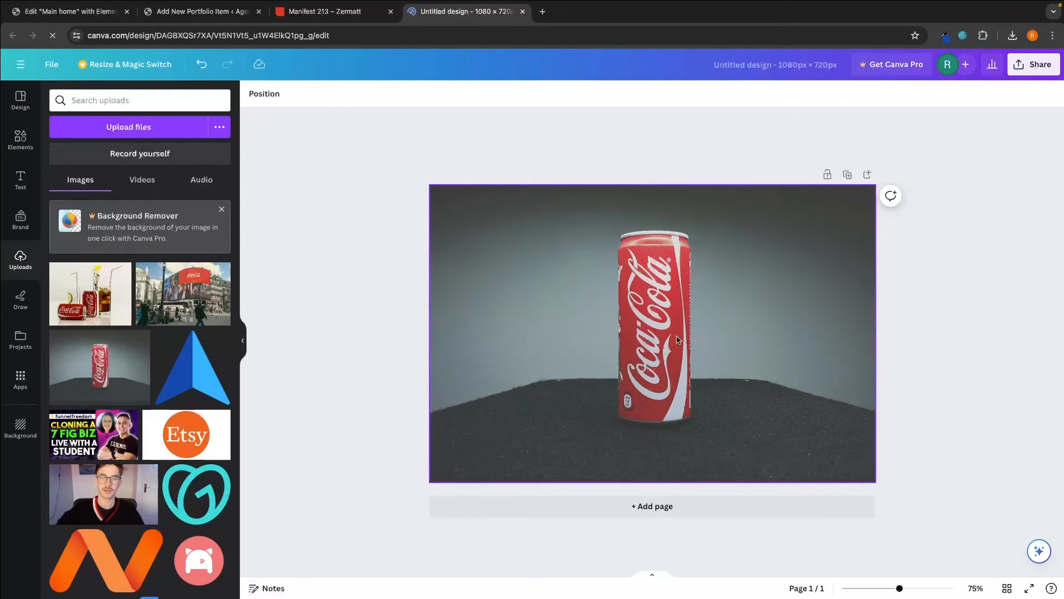
{"action": "left_click", "coordinate": [1036, 74]}
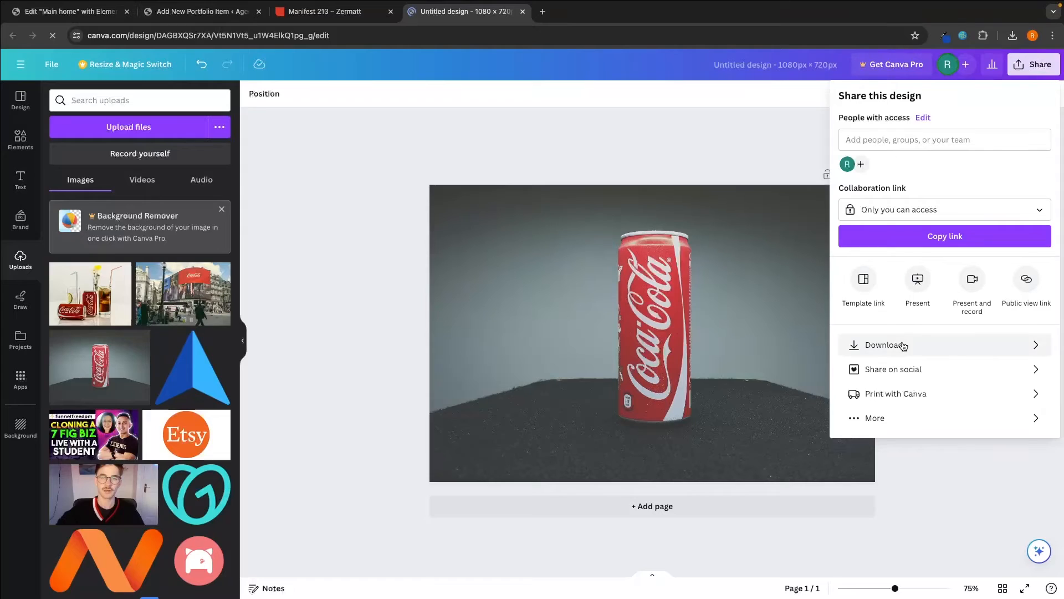
{"action": "left_click", "coordinate": [894, 345]}
{"action": "left_click", "coordinate": [927, 277]}
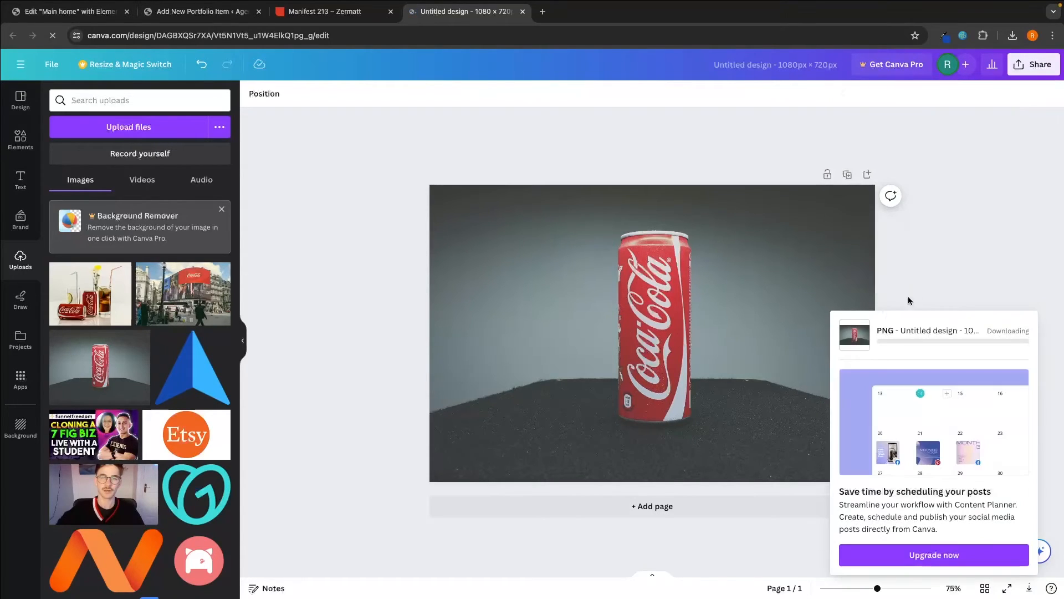
{"action": "left_click", "coordinate": [959, 291]}
- Place the street-scene photo to fill the page and download it as a PNG
{"action": "left_click", "coordinate": [185, 295]}
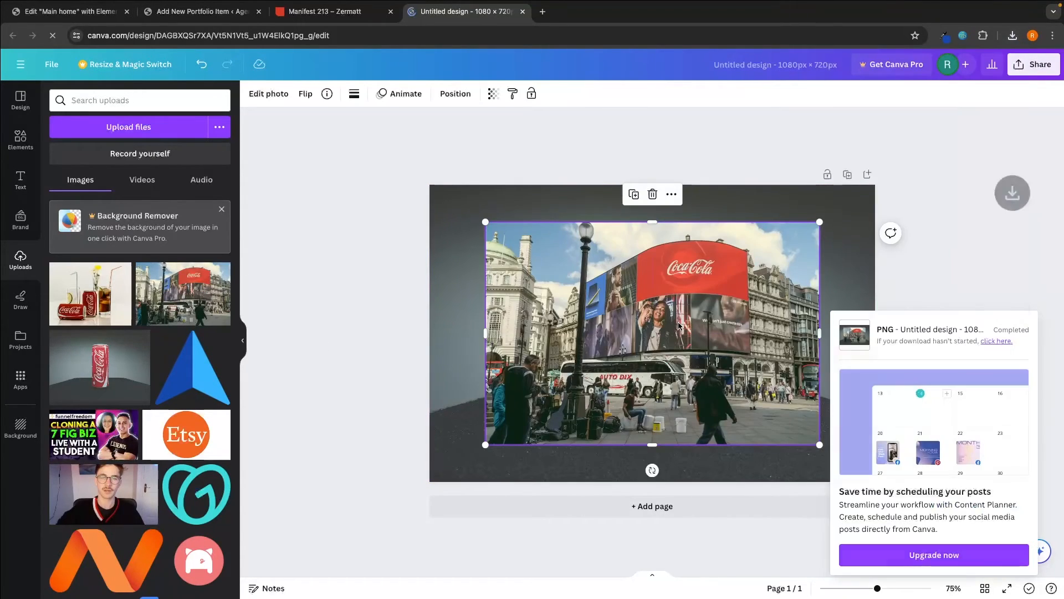
{"action": "left_click_drag", "start_coordinate": [678, 323], "coordinate": [623, 287]}
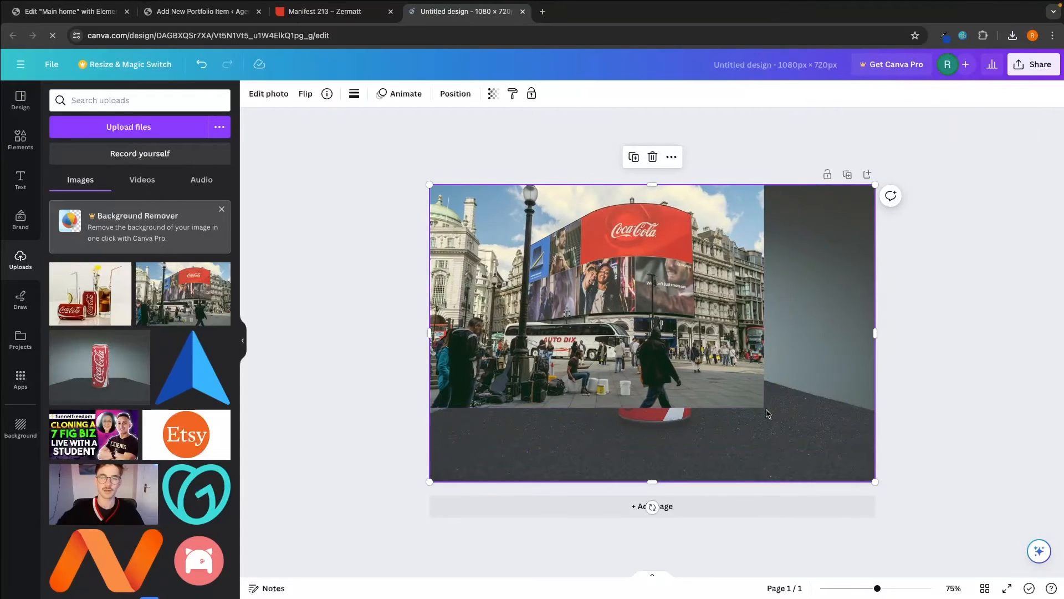
{"action": "left_click_drag", "start_coordinate": [760, 403], "coordinate": [876, 482]}
{"action": "left_click", "coordinate": [986, 367]}
{"action": "left_click", "coordinate": [1034, 65]}
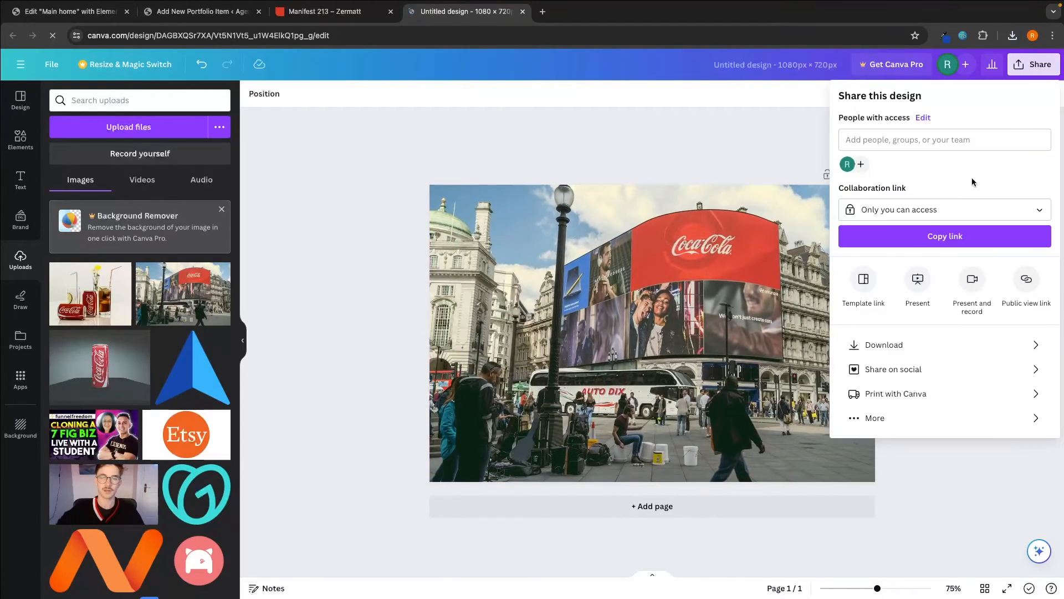
{"action": "left_click", "coordinate": [886, 344]}
{"action": "left_click", "coordinate": [887, 272]}
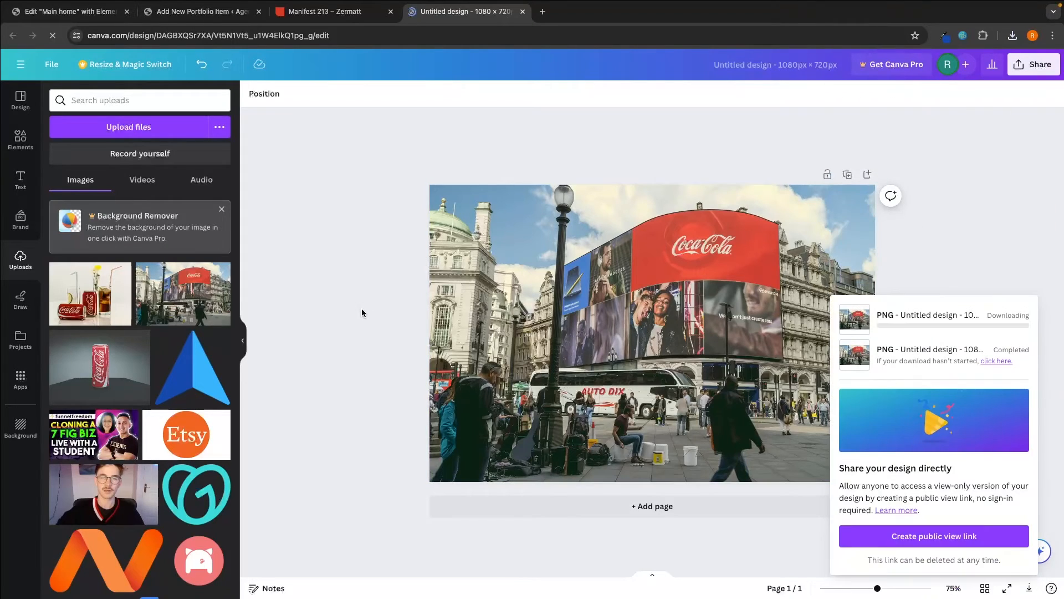
- Download the glasses Coca-Cola photo as a page-filling PNG, then return to WordPress
{"action": "left_click", "coordinate": [90, 293]}
{"action": "left_click_drag", "start_coordinate": [624, 295], "coordinate": [544, 255]}
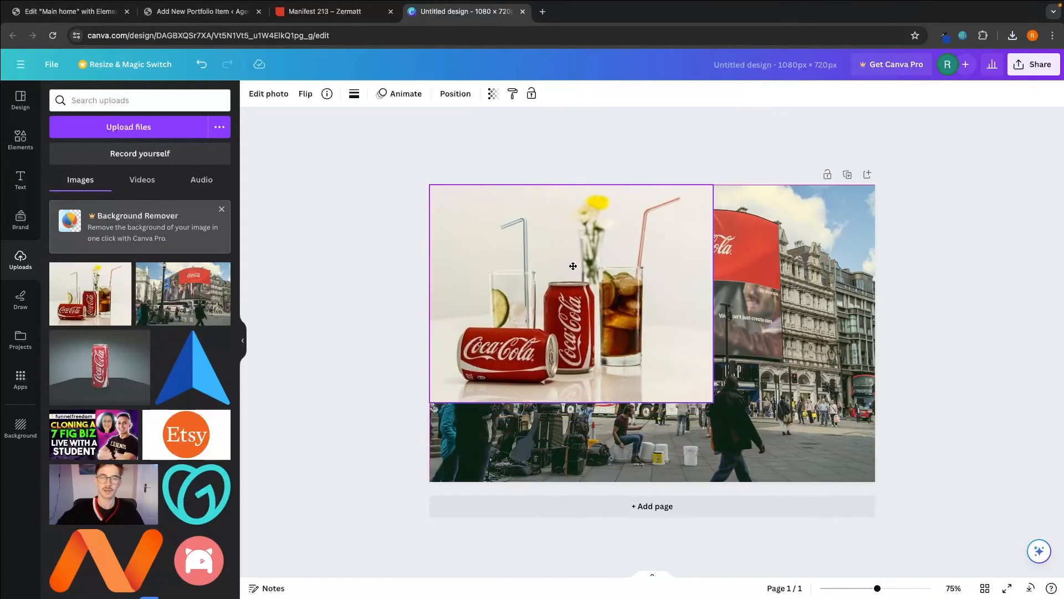
{"action": "left_click_drag", "start_coordinate": [710, 400], "coordinate": [874, 481]}
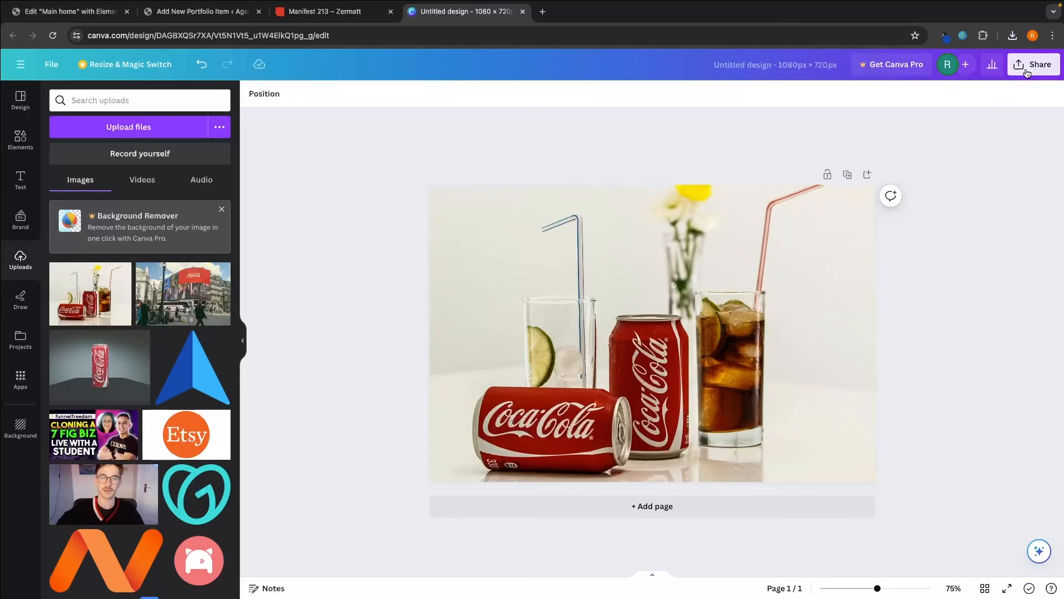
{"action": "left_click", "coordinate": [1035, 65]}
{"action": "left_click", "coordinate": [885, 344]}
{"action": "left_click", "coordinate": [893, 273]}
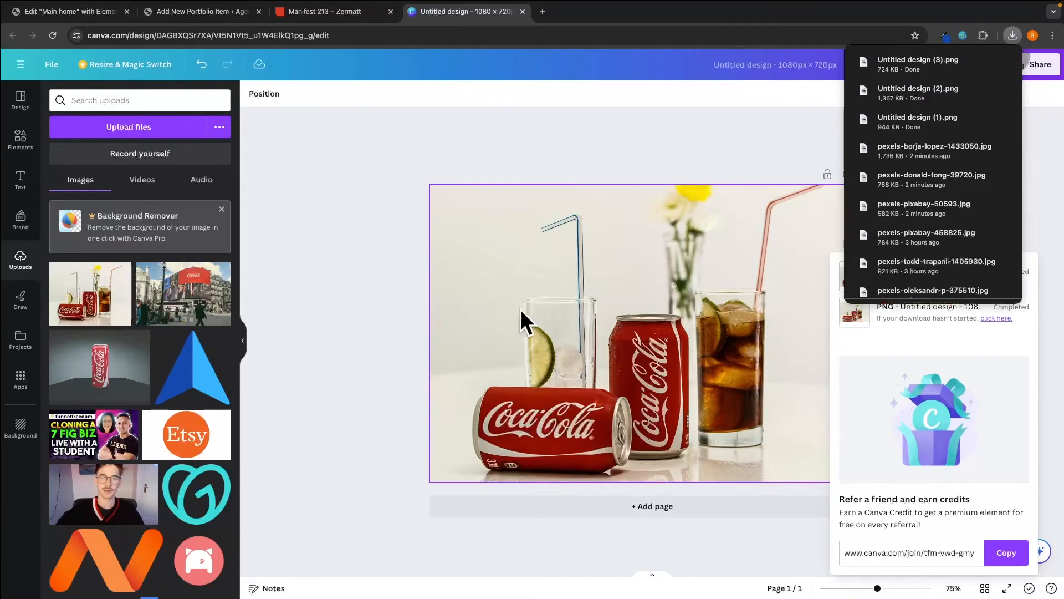
{"action": "left_click", "coordinate": [200, 12]}
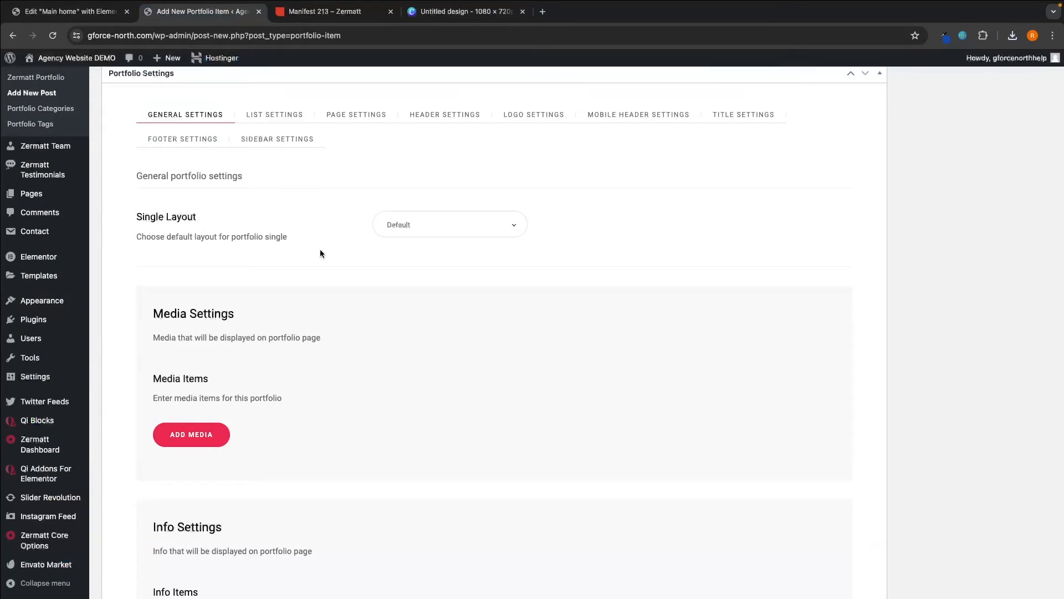
- Add a first Image media item, uploading the three design PNGs and using the can picture
{"action": "left_click", "coordinate": [216, 424]}
{"action": "scroll", "coordinate": [378, 391], "scroll_direction": "down", "scroll_amount": 2}
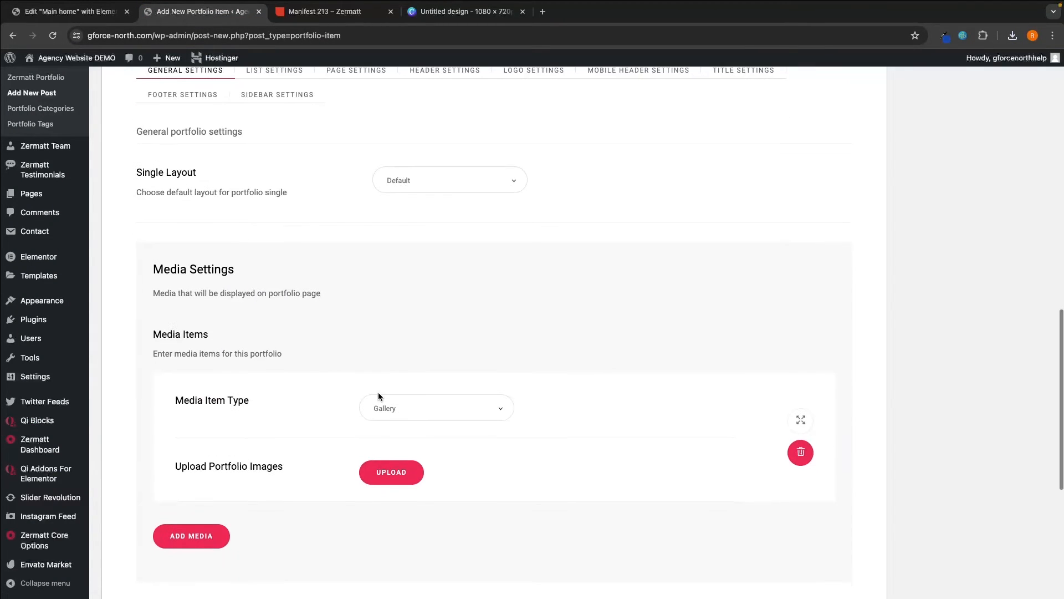
{"action": "left_click_drag", "start_coordinate": [153, 240], "coordinate": [244, 237]}
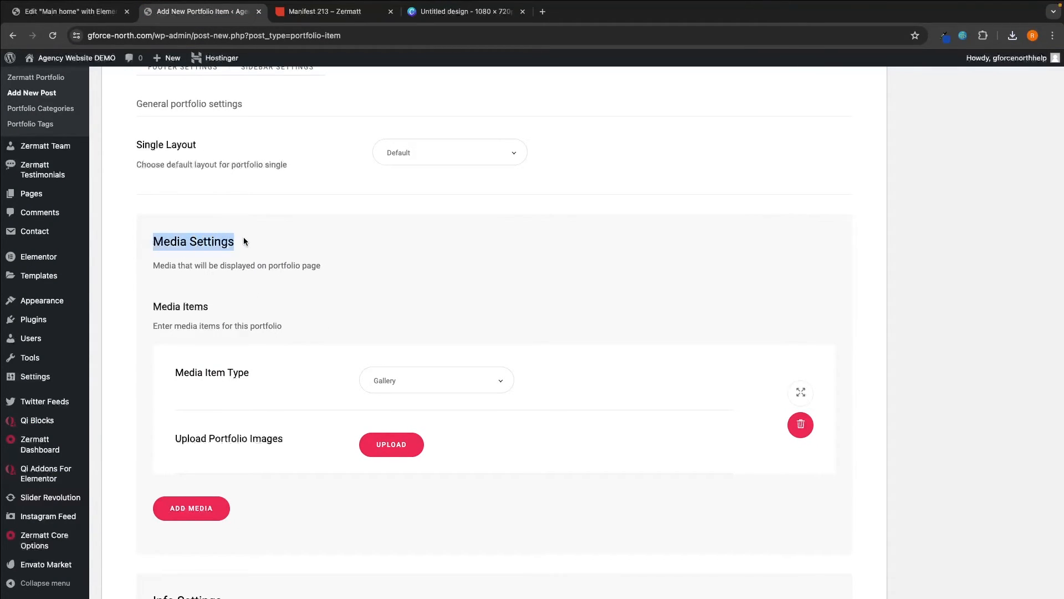
{"action": "left_click", "coordinate": [248, 237]}
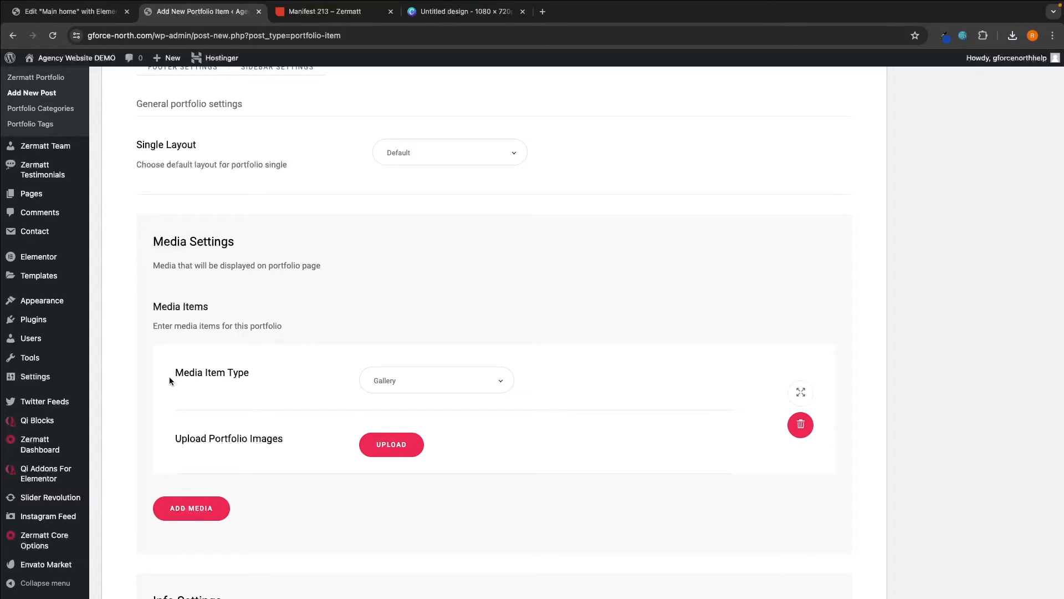
{"action": "mouse_move", "coordinate": [169, 377]}
{"action": "left_mouse_down"}
{"action": "mouse_move", "coordinate": [219, 373]}
{"action": "mouse_move", "coordinate": [171, 373]}
{"action": "left_mouse_up"}
{"action": "left_click", "coordinate": [387, 387]}
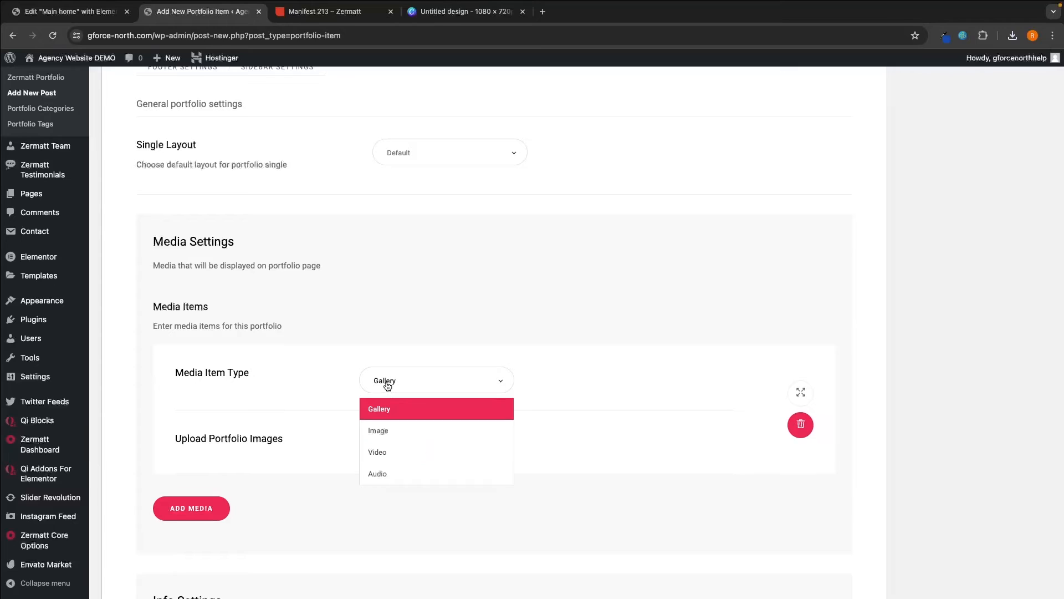
{"action": "left_click", "coordinate": [399, 430]}
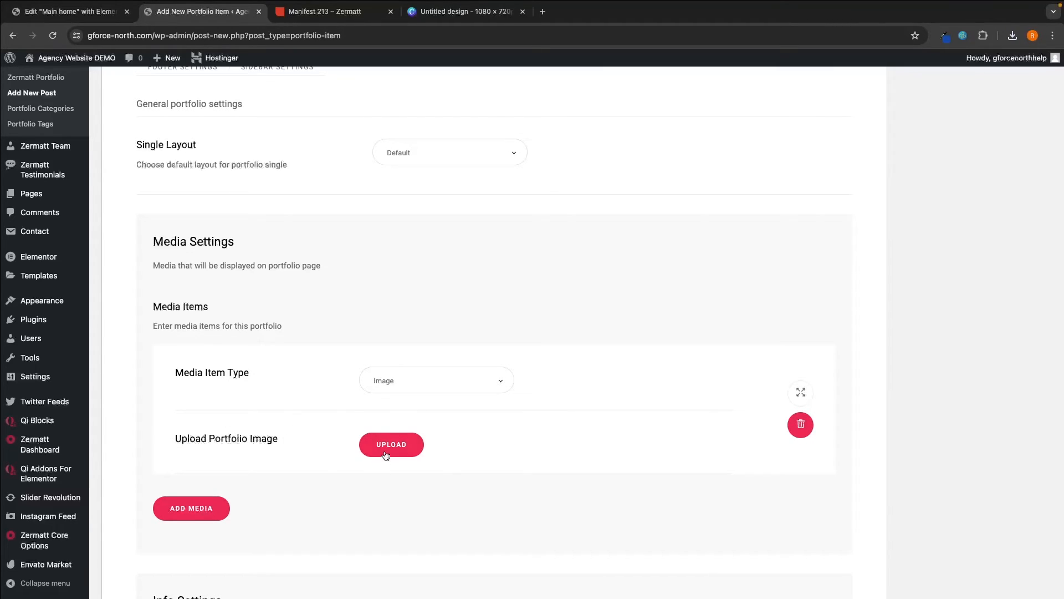
{"action": "left_click", "coordinate": [388, 446]}
{"action": "left_click", "coordinate": [508, 304]}
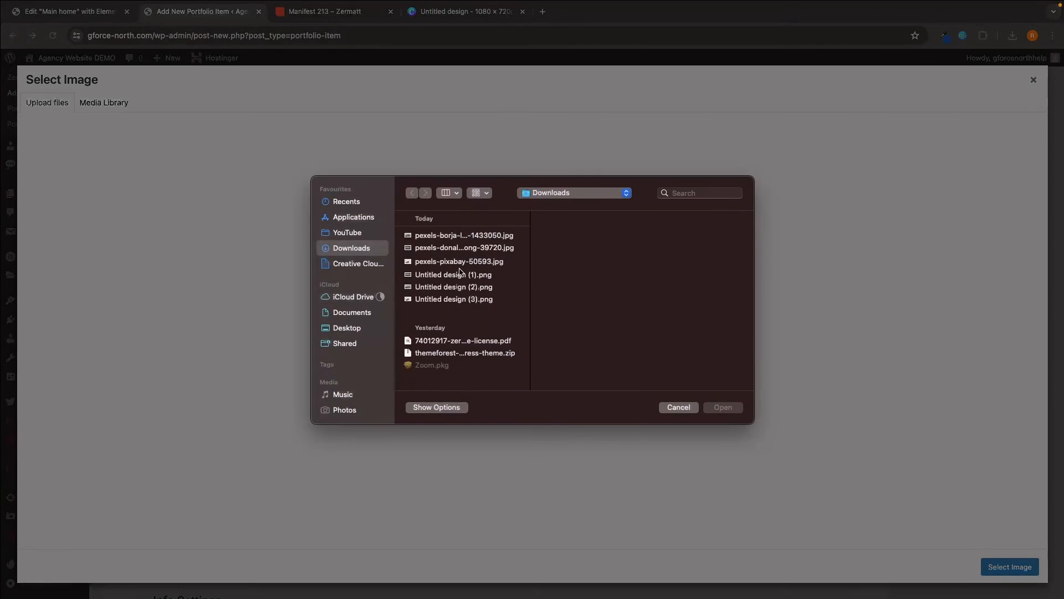
{"action": "left_click_drag", "start_coordinate": [432, 309], "coordinate": [457, 280]}
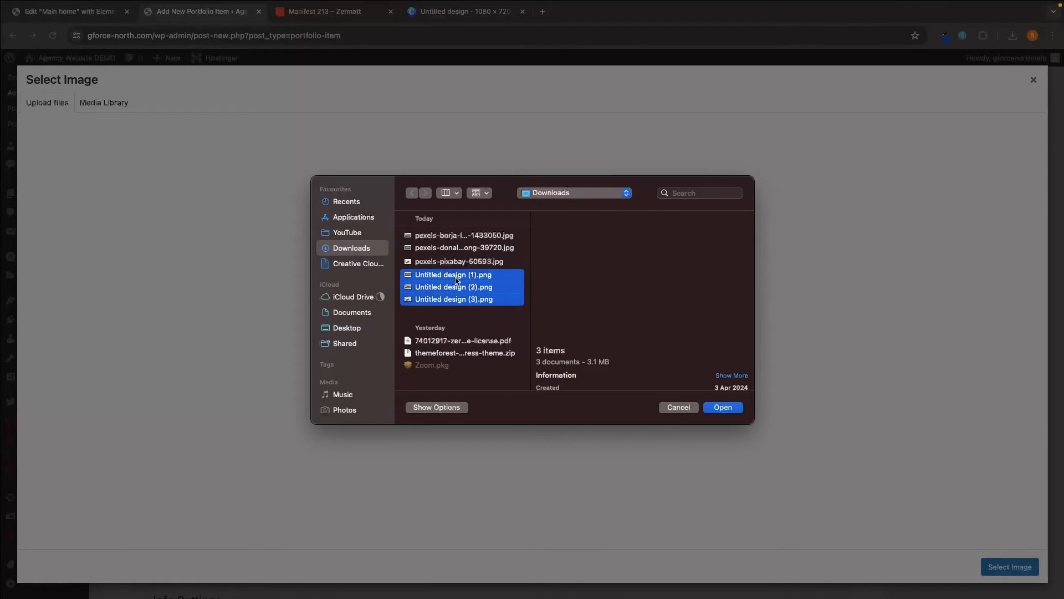
{"action": "left_click", "coordinate": [722, 408]}
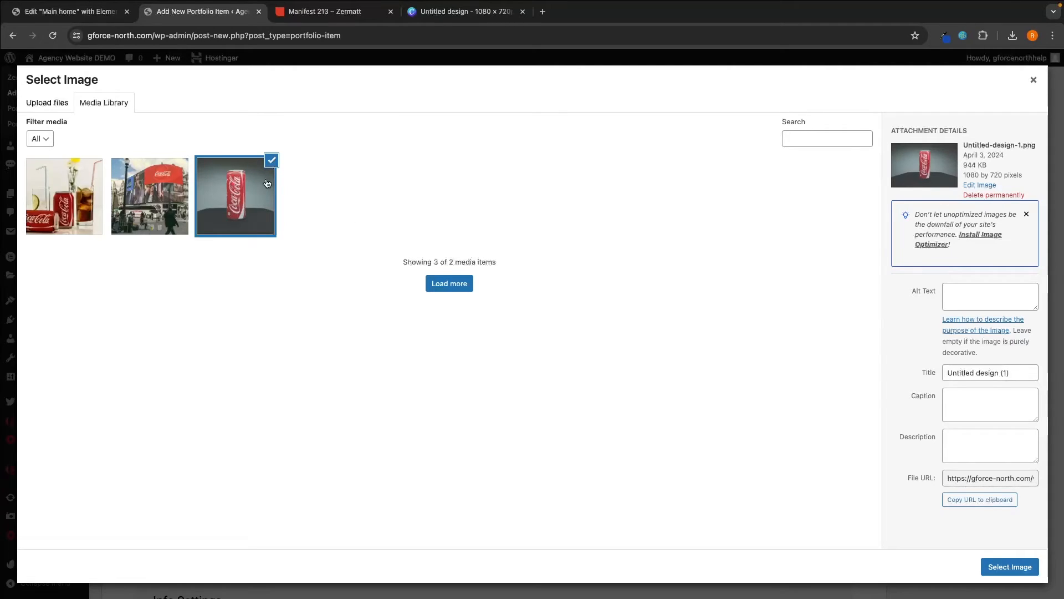
{"action": "left_click", "coordinate": [1010, 569]}
- Add a second Image media item using the street-scene picture
{"action": "scroll", "coordinate": [721, 361], "scroll_direction": "down", "scroll_amount": 3}
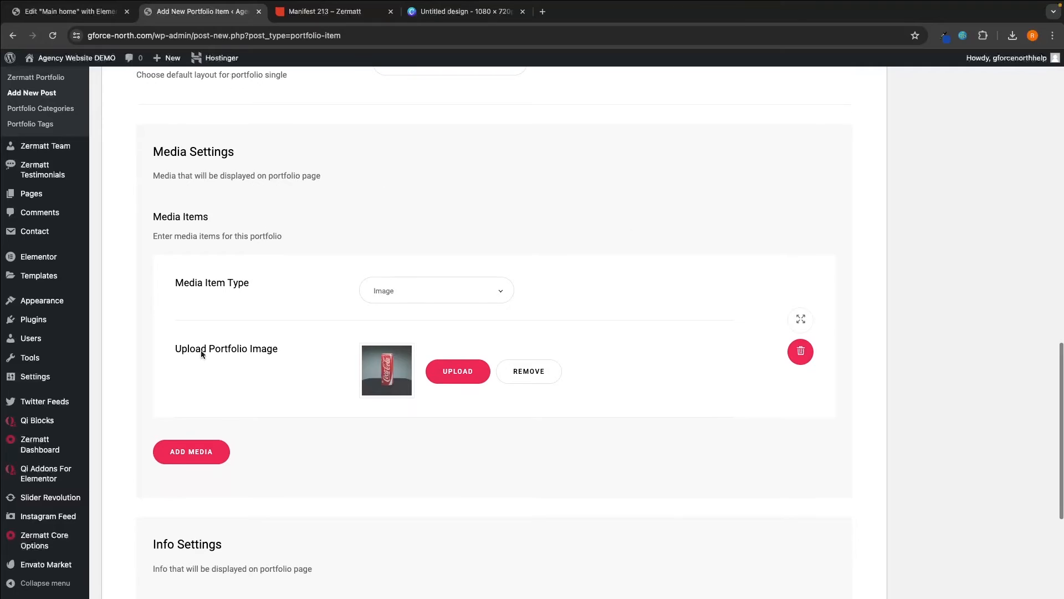
{"action": "left_click", "coordinate": [191, 453]}
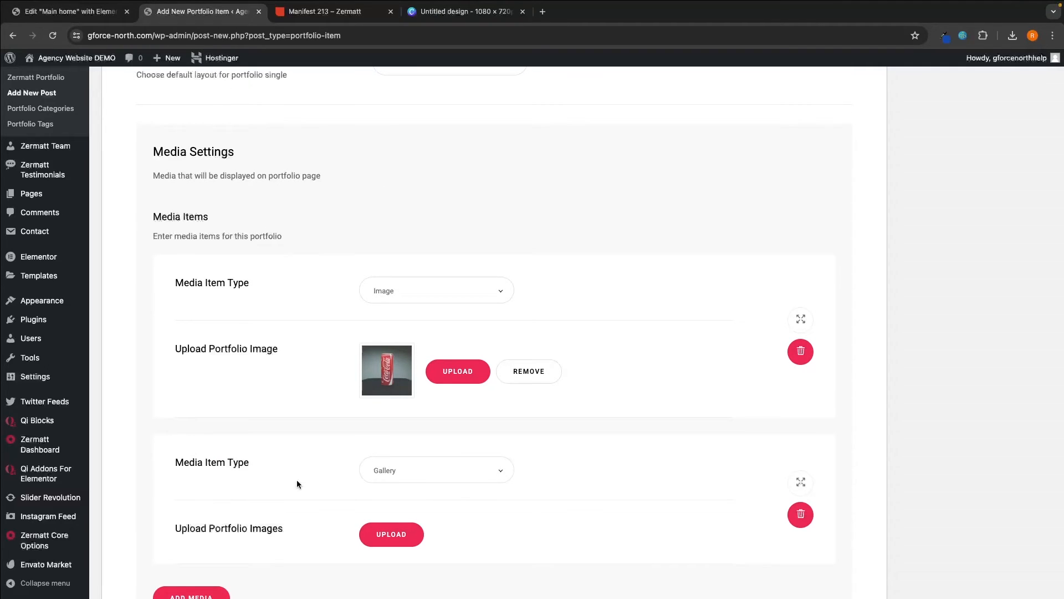
{"action": "left_click", "coordinate": [387, 479]}
{"action": "left_click", "coordinate": [404, 519]}
{"action": "scroll", "coordinate": [400, 499], "scroll_direction": "down", "scroll_amount": 2}
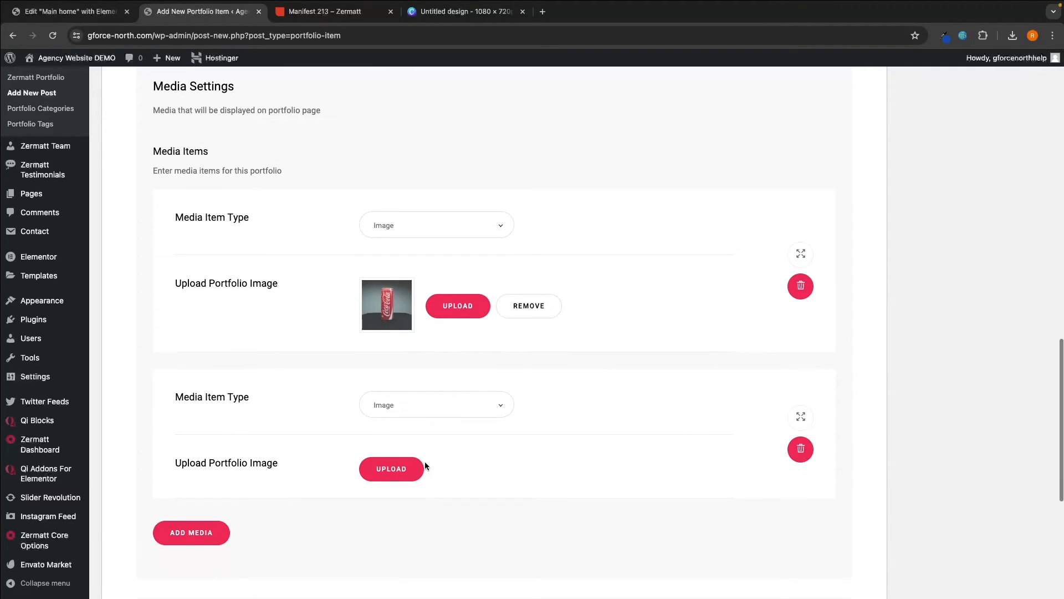
{"action": "left_click", "coordinate": [391, 468]}
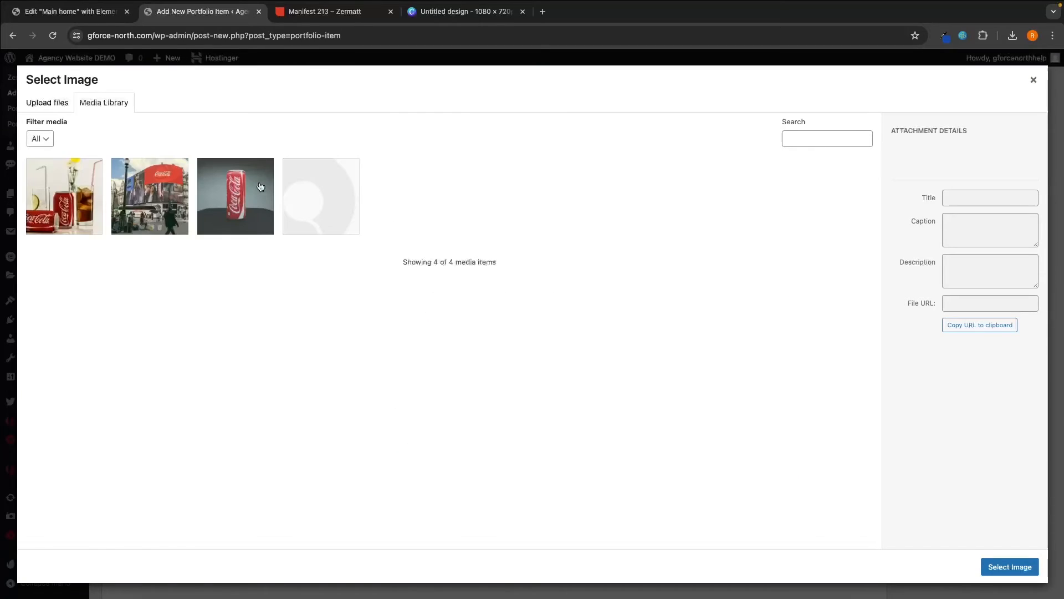
{"action": "left_click", "coordinate": [149, 197]}
{"action": "left_click", "coordinate": [1024, 575]}
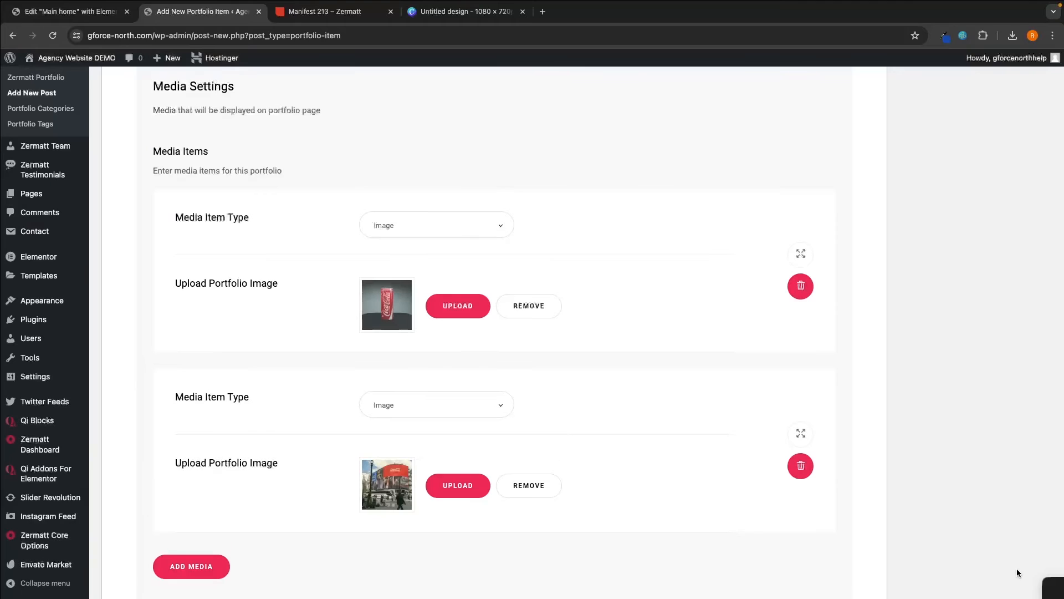
- Add a third Image media item using the glasses Coca-Cola picture
{"action": "scroll", "coordinate": [654, 327], "scroll_direction": "down", "scroll_amount": 2}
{"action": "left_click", "coordinate": [169, 465]}
{"action": "left_click", "coordinate": [405, 480]}
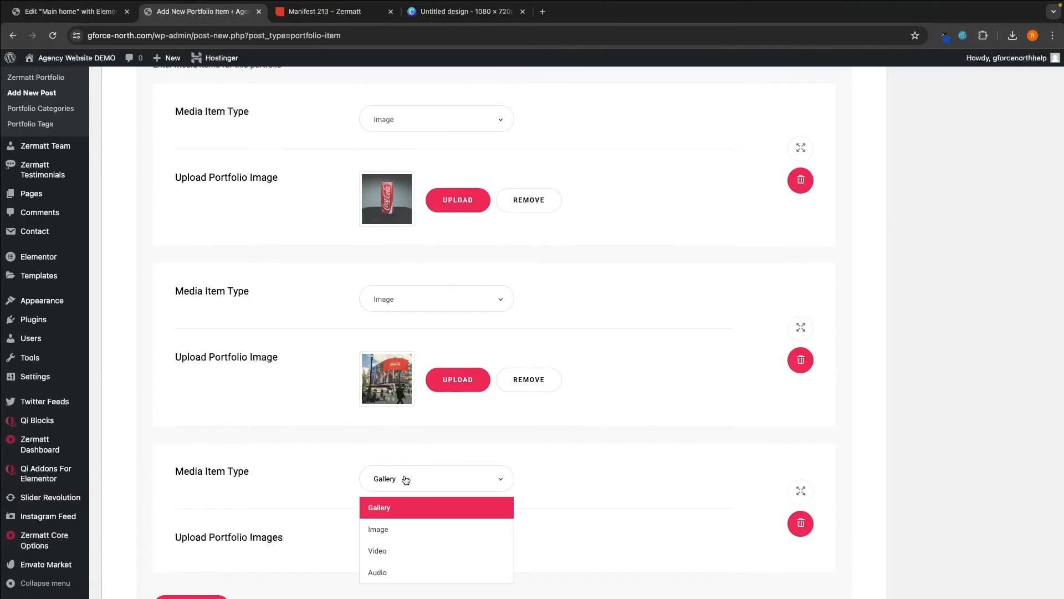
{"action": "left_click", "coordinate": [378, 529]}
{"action": "left_click", "coordinate": [380, 539]}
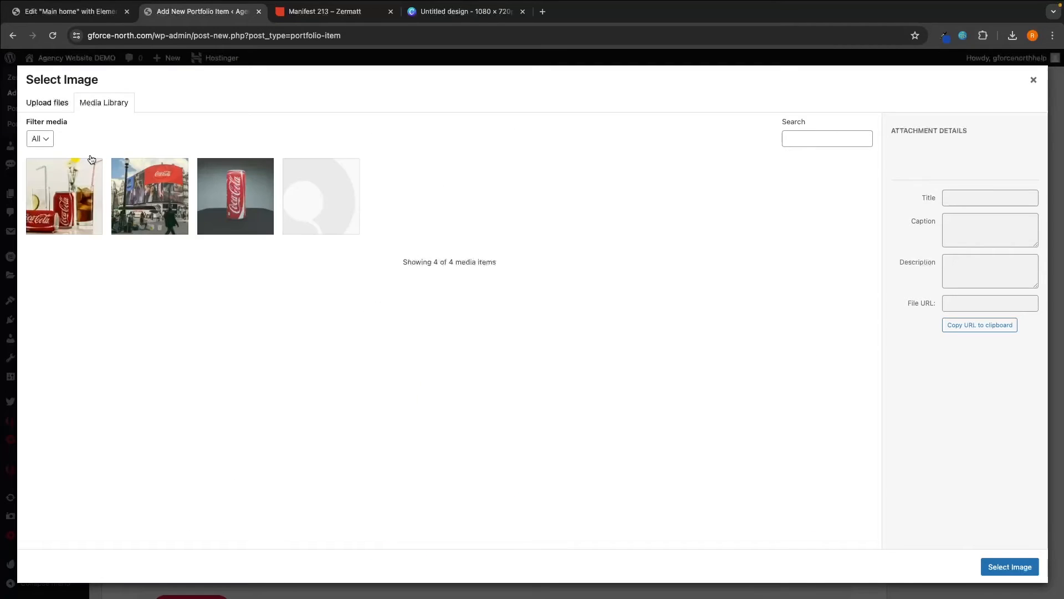
{"action": "left_click", "coordinate": [64, 196]}
{"action": "left_click", "coordinate": [1015, 565]}
{"action": "scroll", "coordinate": [724, 408], "scroll_direction": "down", "scroll_amount": 5}
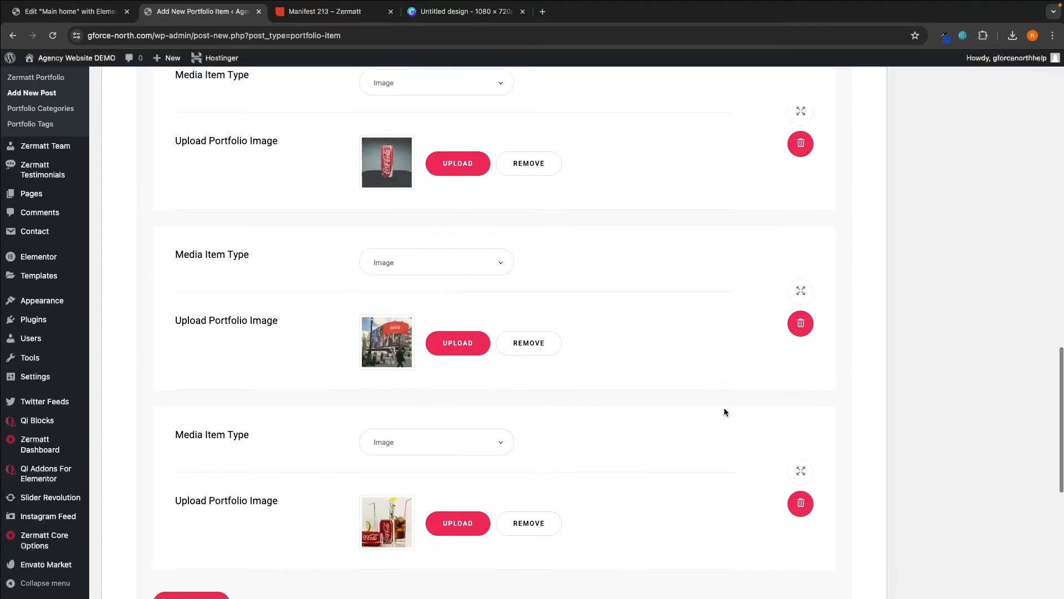
{"action": "scroll", "coordinate": [724, 412], "scroll_direction": "down", "scroll_amount": 3}
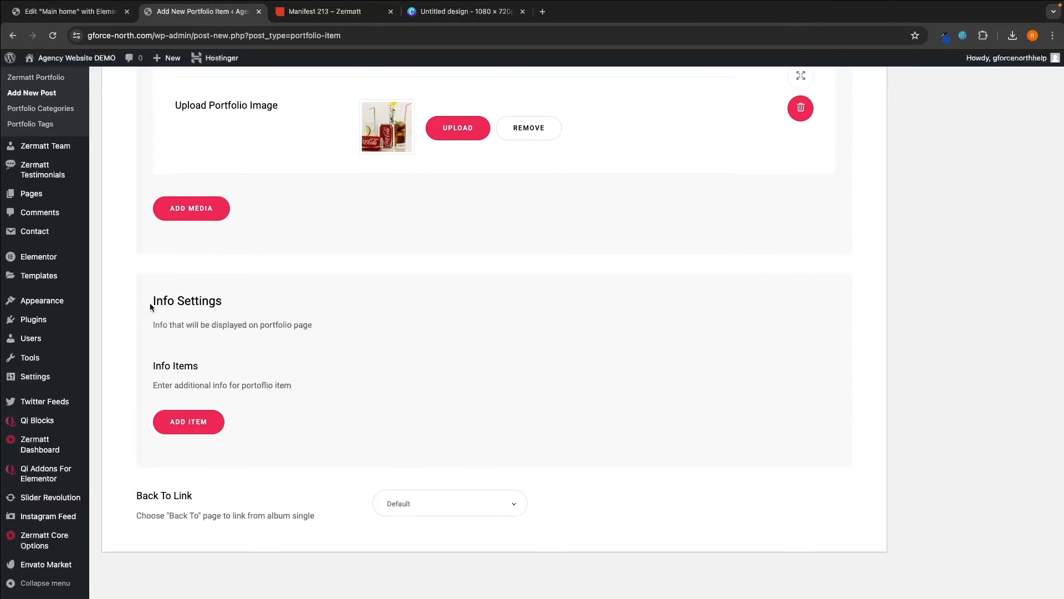
- Check the Client detail on the Manifest 213 demo page for reference
{"action": "left_click_drag", "start_coordinate": [179, 303], "coordinate": [249, 304]}
{"action": "left_click_drag", "start_coordinate": [150, 325], "coordinate": [322, 330]}
{"action": "left_click", "coordinate": [322, 331]}
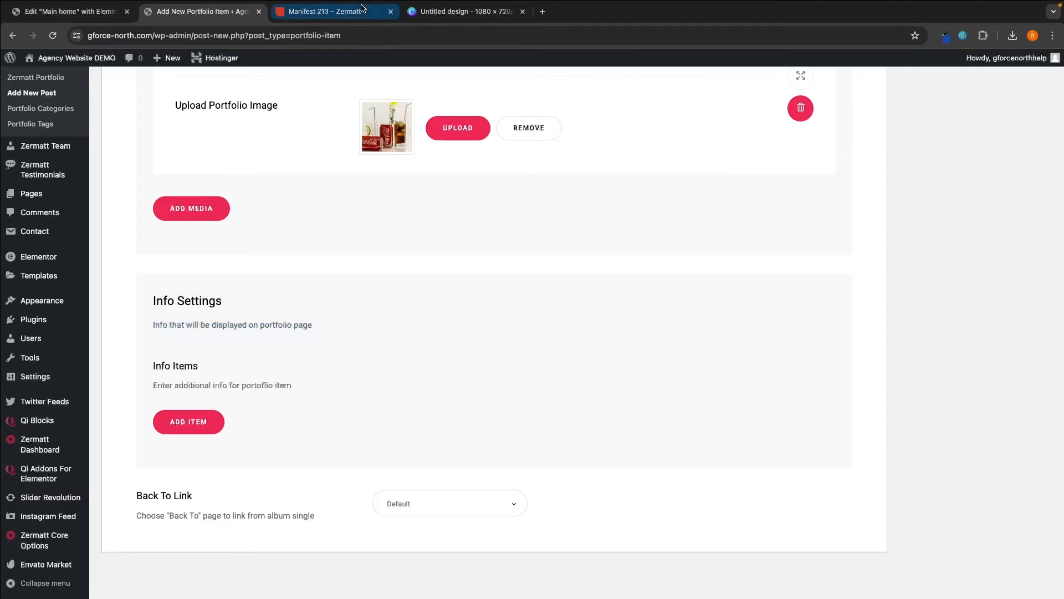
{"action": "left_click", "coordinate": [360, 12]}
{"action": "scroll", "coordinate": [463, 202], "scroll_direction": "down", "scroll_amount": 5}
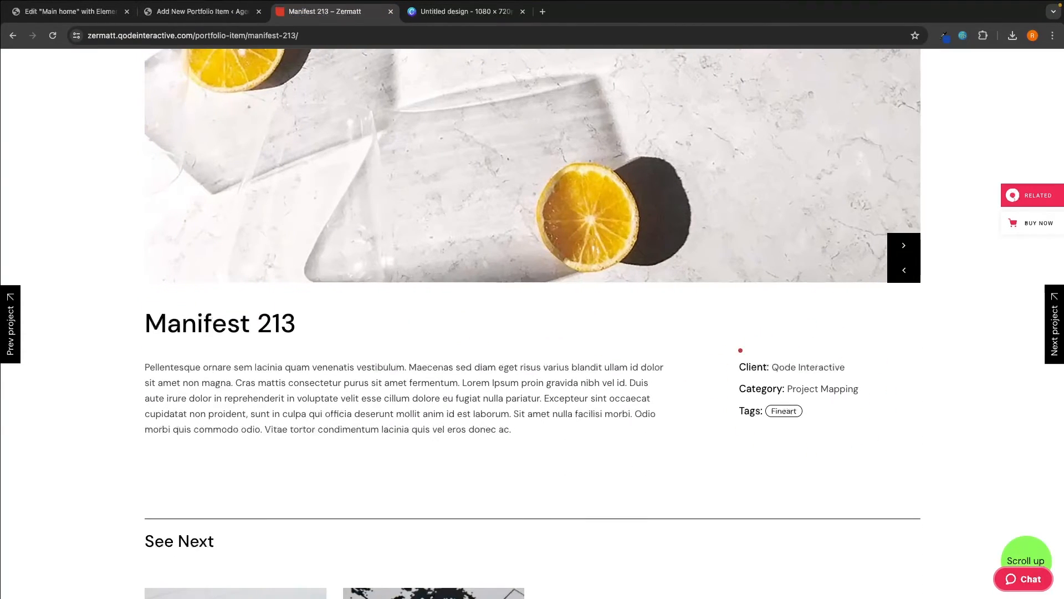
{"action": "left_click_drag", "start_coordinate": [739, 370], "coordinate": [825, 367]}
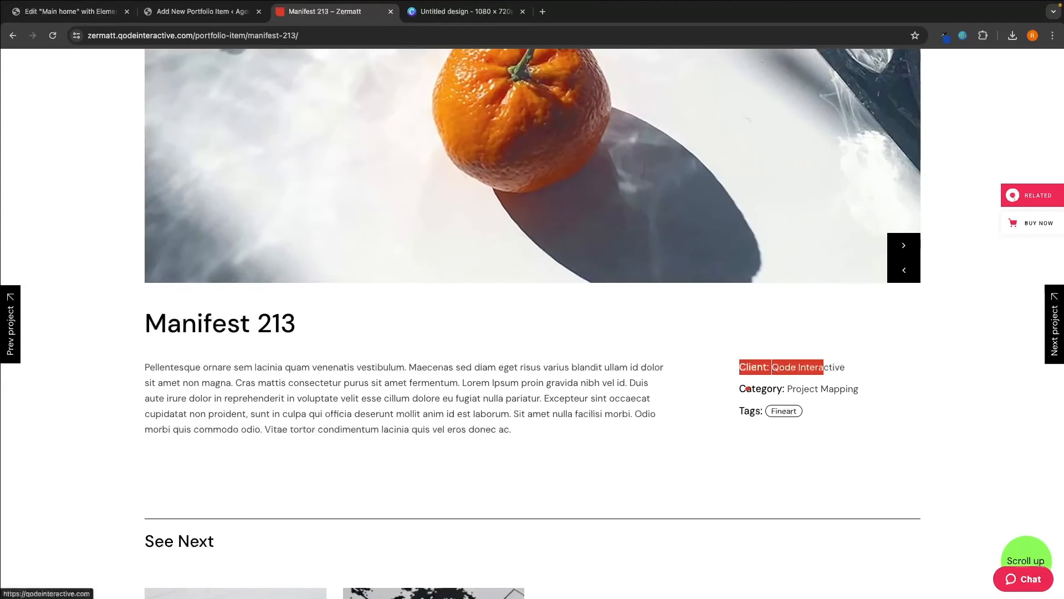
{"action": "left_click", "coordinate": [847, 388]}
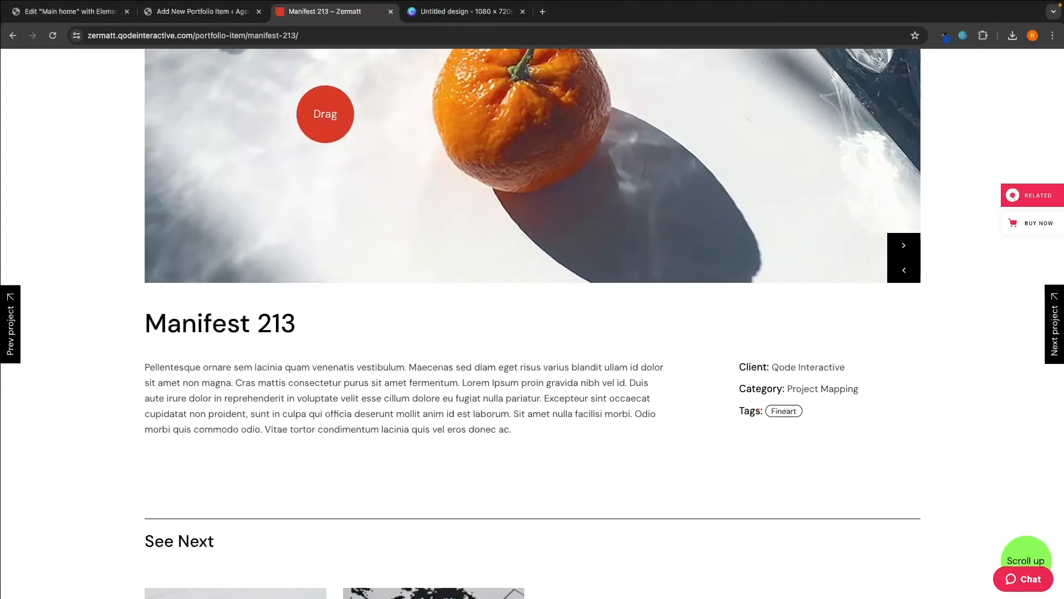
{"action": "left_click", "coordinate": [214, 18]}
- Add an Info item with label 'Client' and text 'Coca Cola'
{"action": "left_click", "coordinate": [214, 422]}
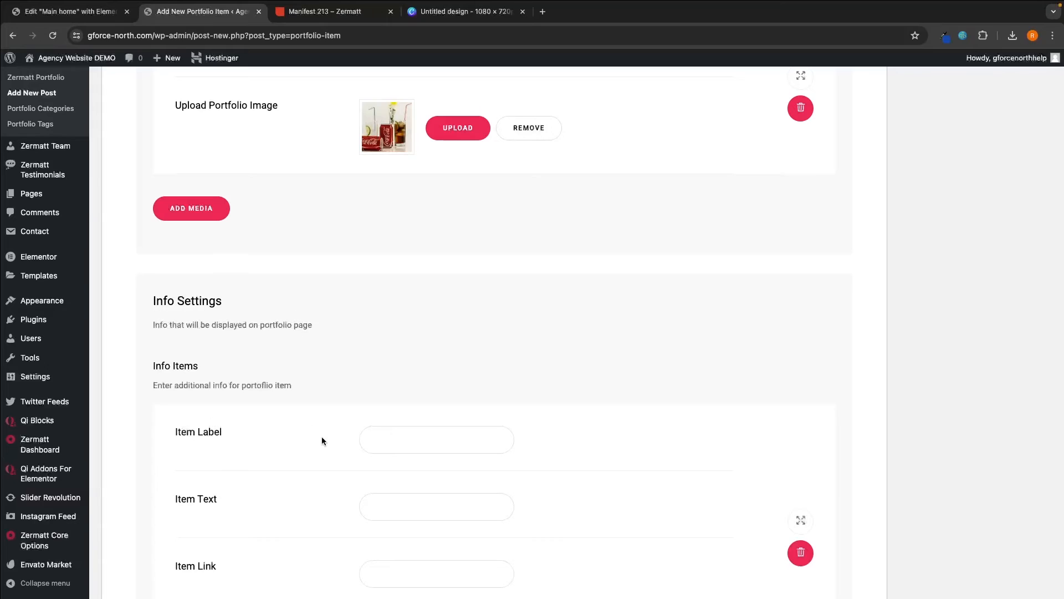
{"action": "scroll", "coordinate": [322, 441], "scroll_direction": "down", "scroll_amount": 1}
{"action": "left_click", "coordinate": [439, 380]}
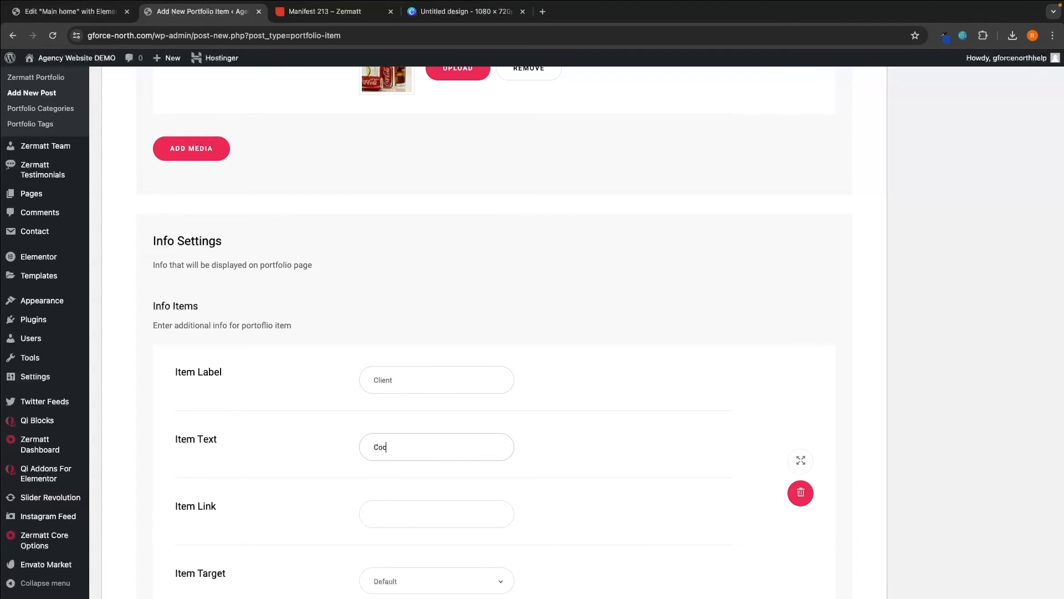
{"action": "scroll", "coordinate": [368, 369], "scroll_direction": "down", "scroll_amount": 2}
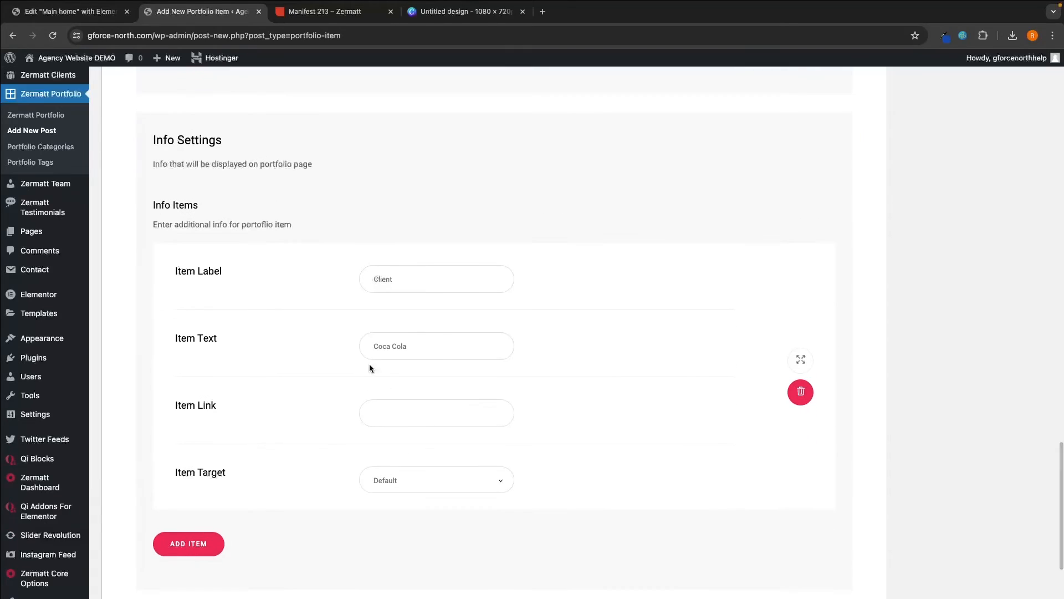
- Remove the extra empty info item that was added, confirming the deletion
{"action": "left_click", "coordinate": [205, 554]}
{"action": "scroll", "coordinate": [718, 313], "scroll_direction": "down", "scroll_amount": 4}
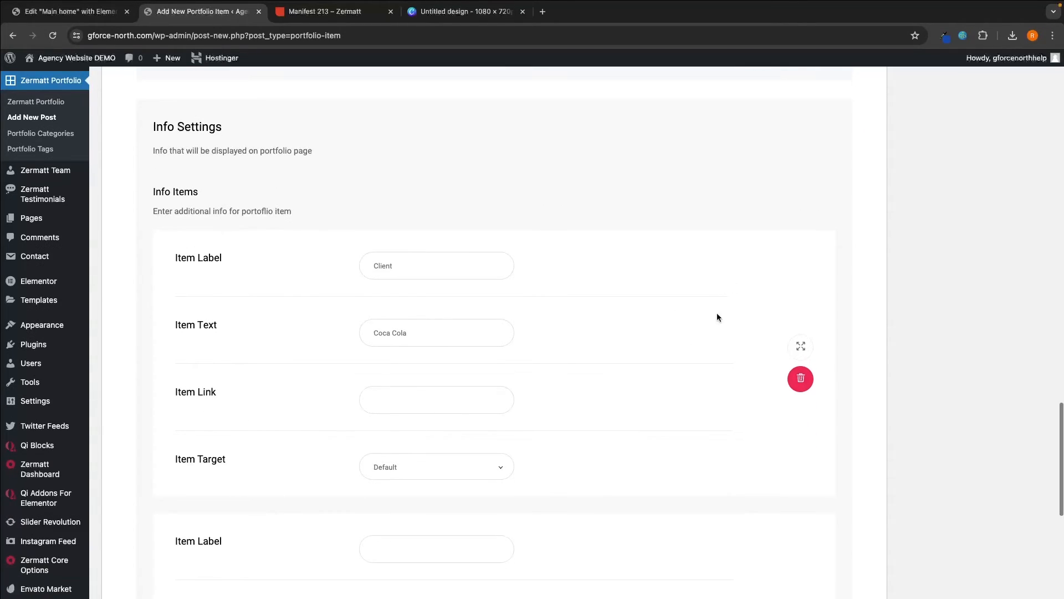
{"action": "left_click", "coordinate": [800, 495]}
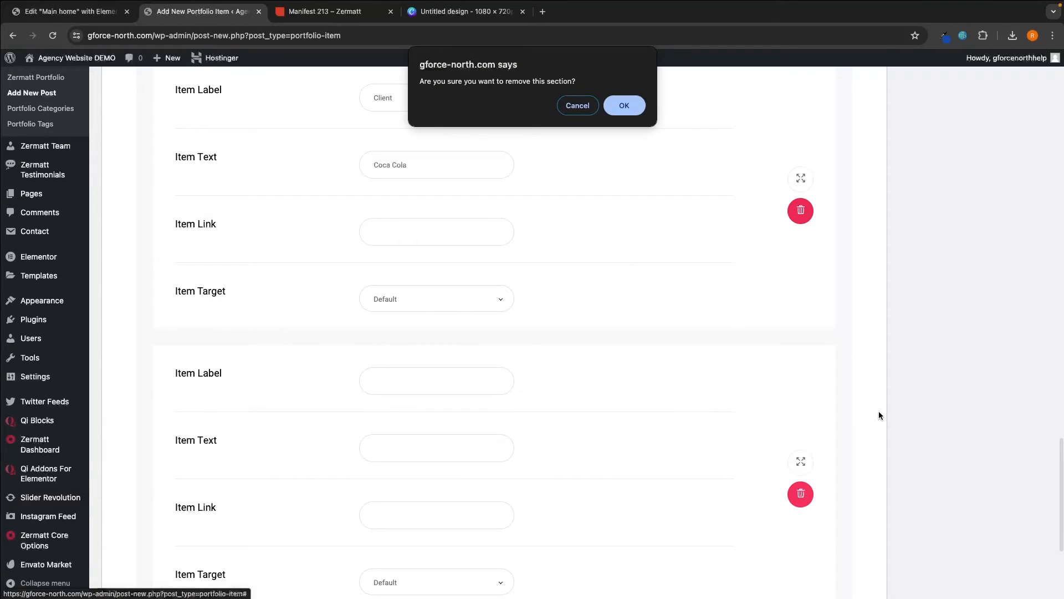
{"action": "left_click", "coordinate": [623, 105]}
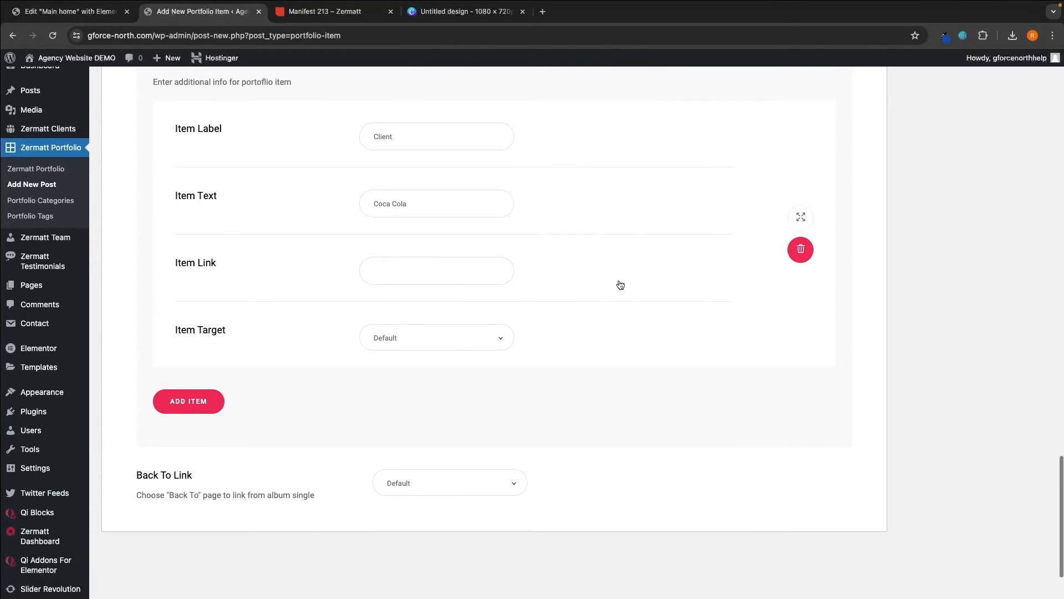
{"action": "scroll", "coordinate": [620, 285], "scroll_direction": "up", "scroll_amount": 15}
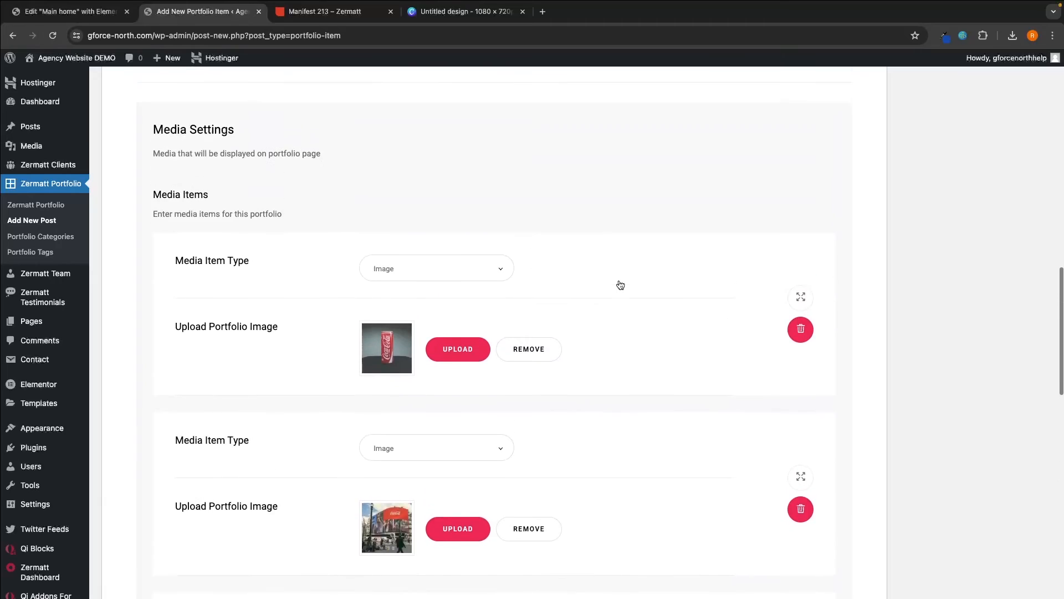
{"action": "scroll", "coordinate": [620, 285], "scroll_direction": "up", "scroll_amount": 10}
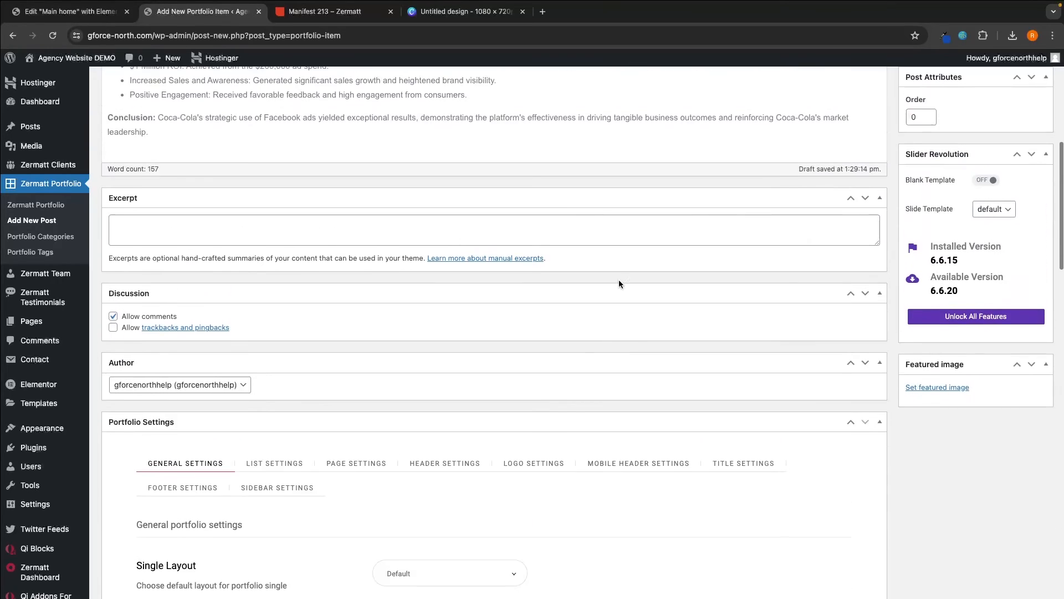
{"action": "scroll", "coordinate": [619, 284], "scroll_direction": "down", "scroll_amount": 4}
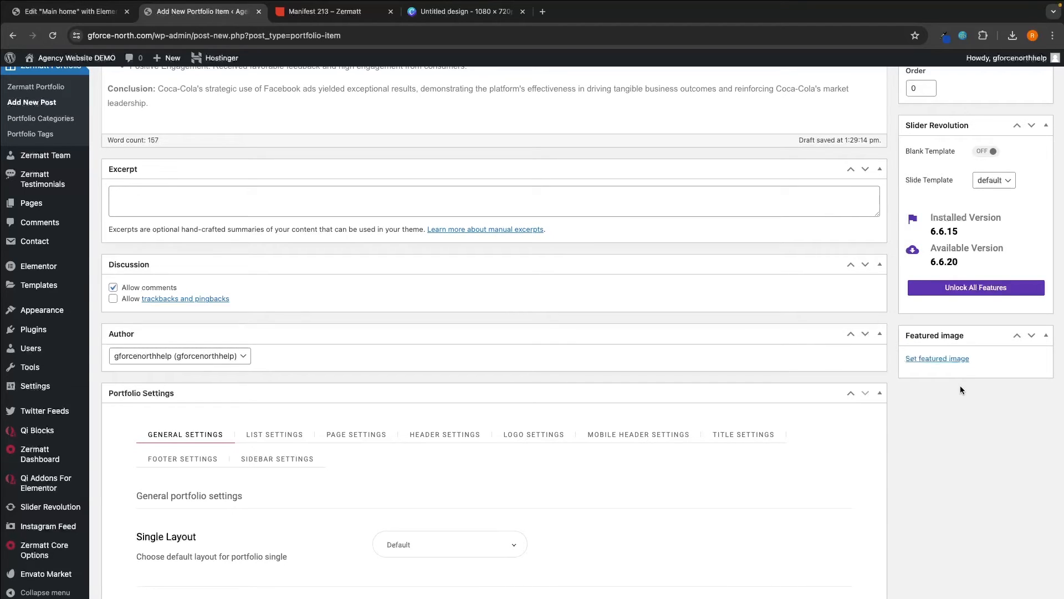
{"action": "left_click", "coordinate": [349, 12]}
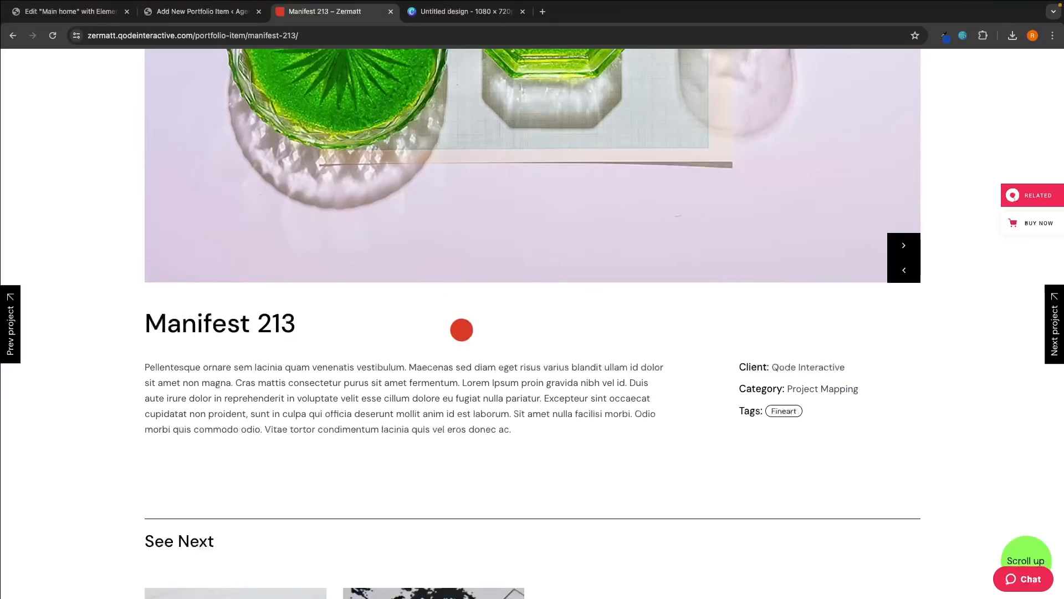
{"action": "scroll", "coordinate": [462, 329], "scroll_direction": "up", "scroll_amount": 3}
{"action": "scroll", "coordinate": [462, 329], "scroll_direction": "left", "scroll_amount": 5}
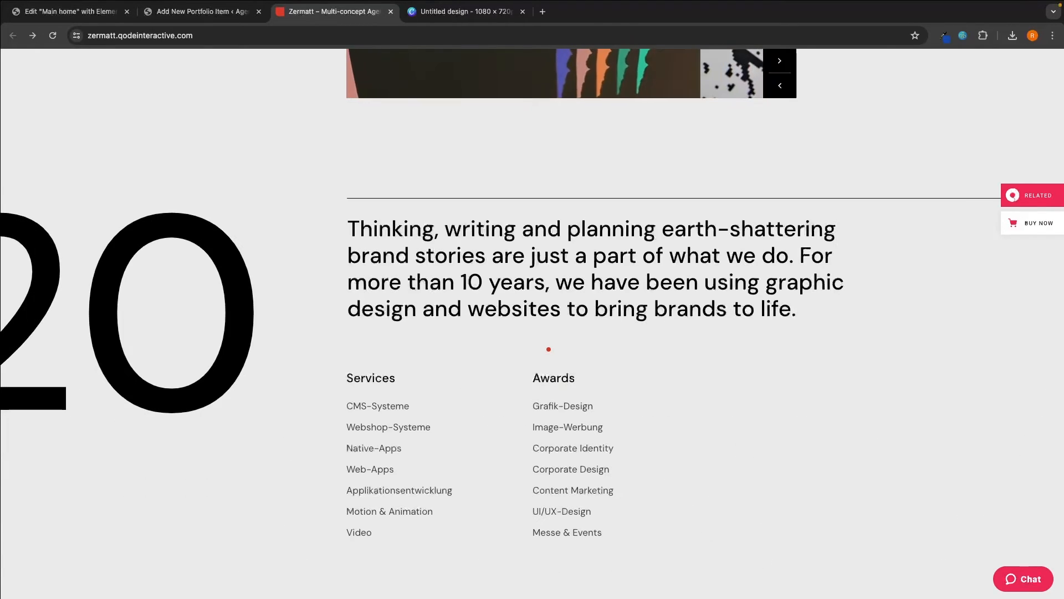
{"action": "scroll", "coordinate": [549, 349], "scroll_direction": "up", "scroll_amount": 7}
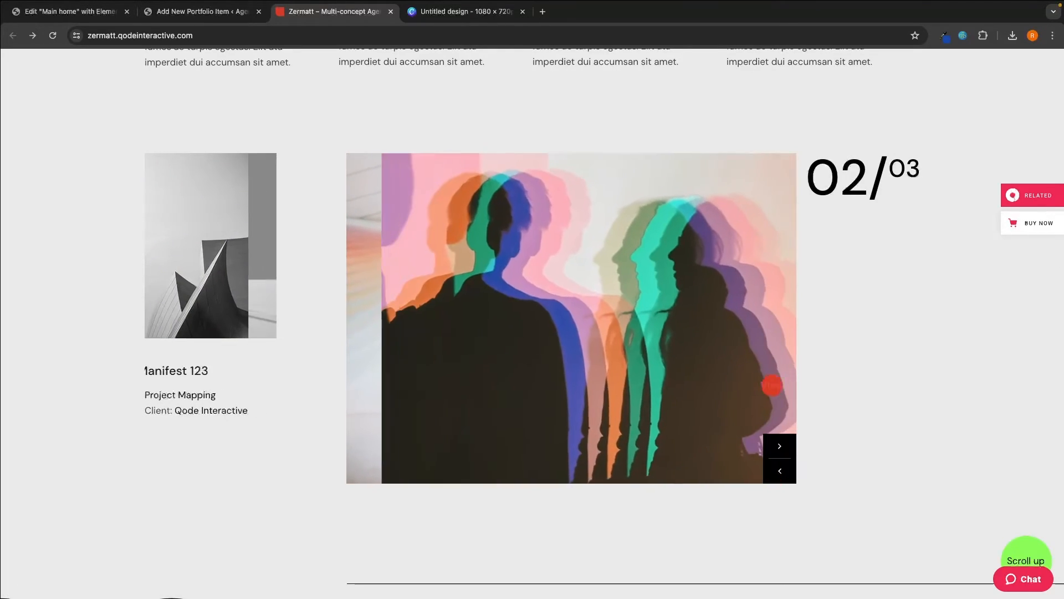
{"action": "left_click", "coordinate": [784, 448]}
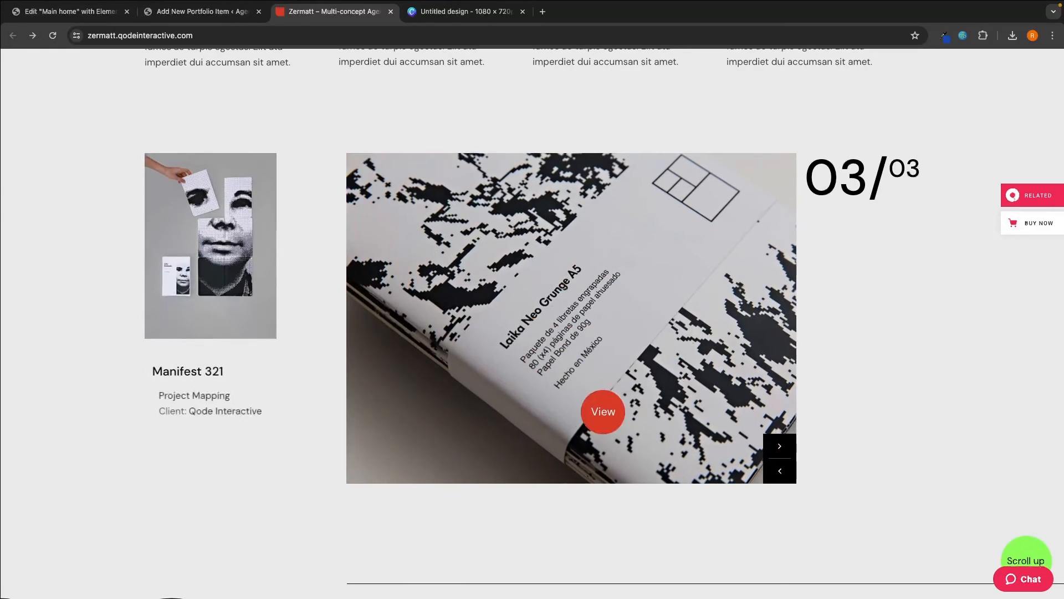
{"action": "left_click", "coordinate": [213, 21]}
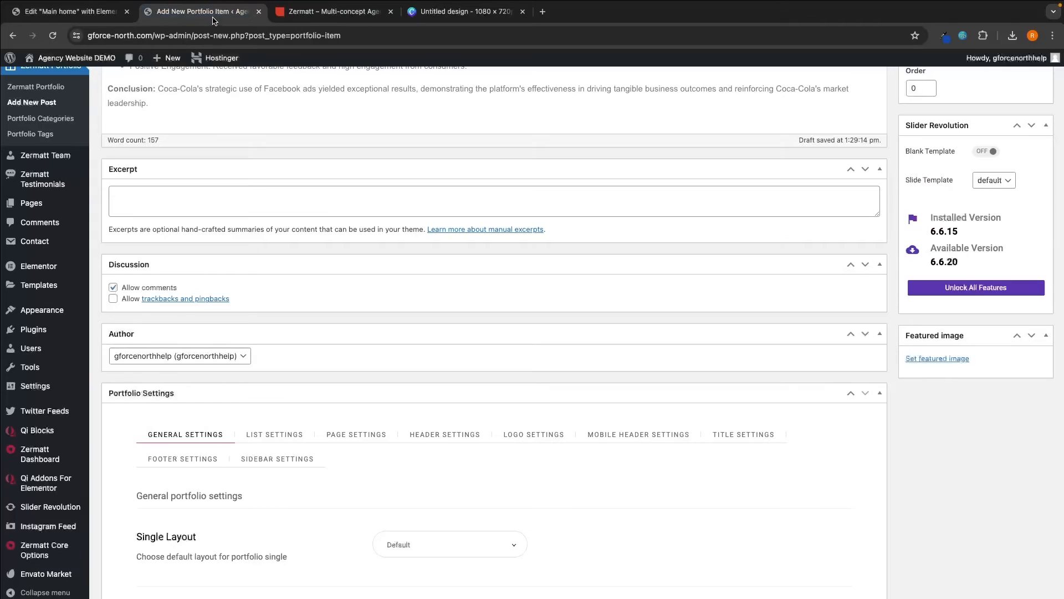
- Set the Piccadilly billboard picture (Untitled design 2) as the featured image
{"action": "left_click", "coordinate": [938, 359]}
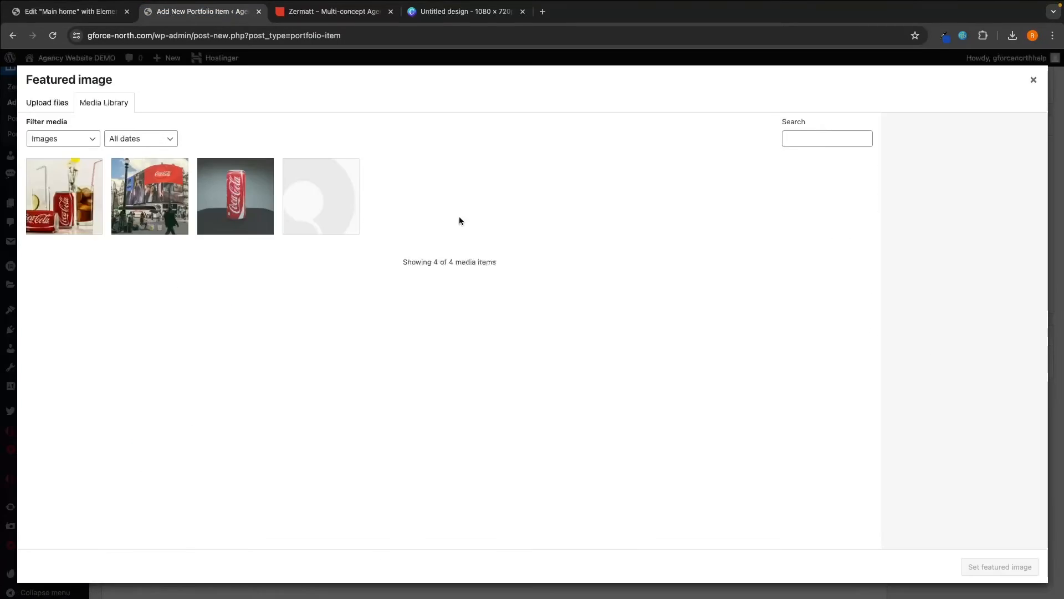
{"action": "left_click", "coordinate": [150, 200]}
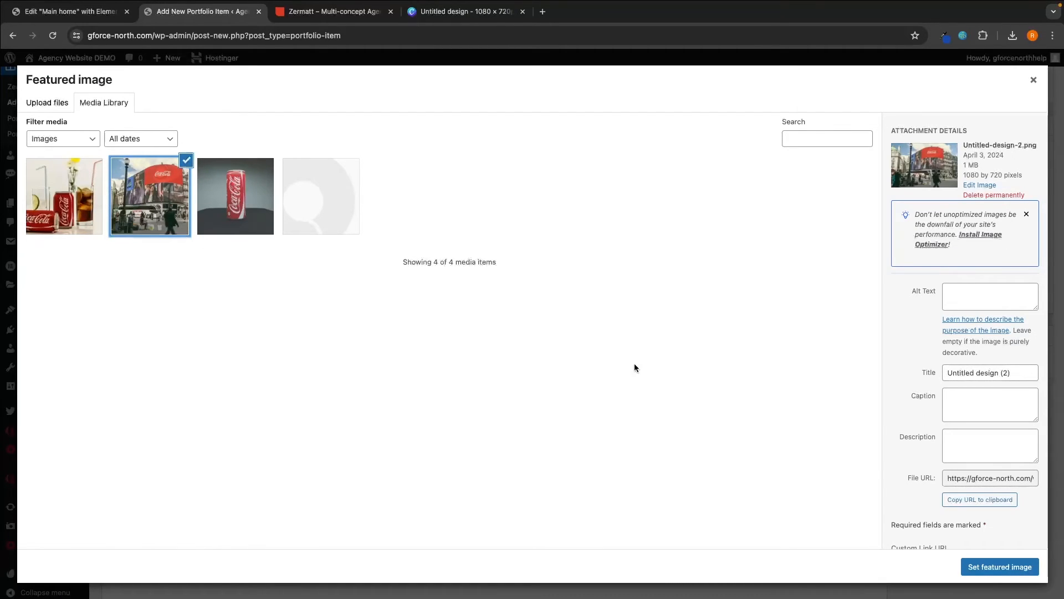
{"action": "left_click", "coordinate": [1002, 567]}
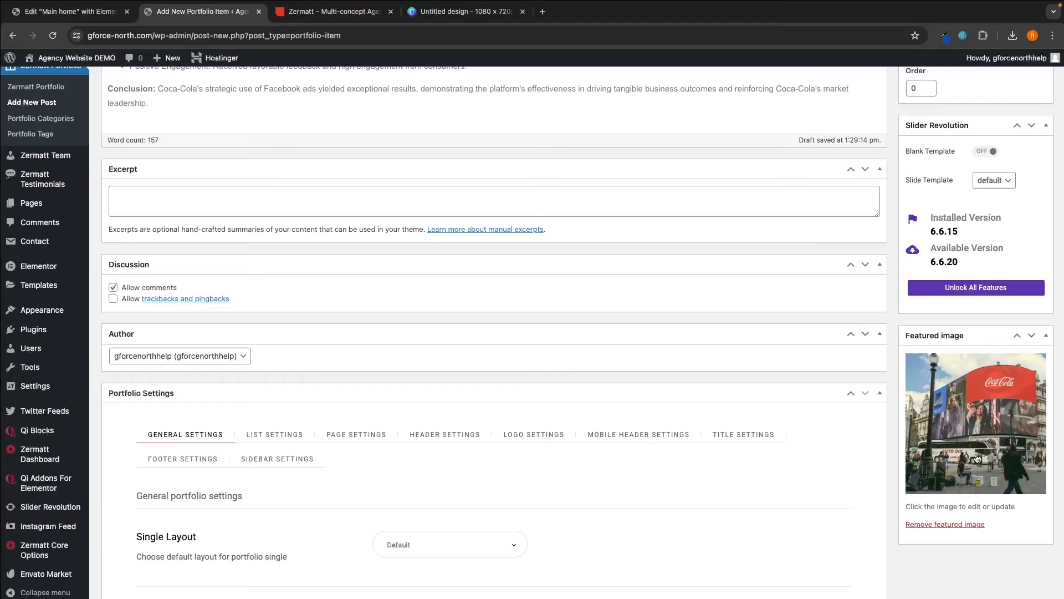
{"action": "scroll", "coordinate": [964, 428], "scroll_direction": "up", "scroll_amount": 7}
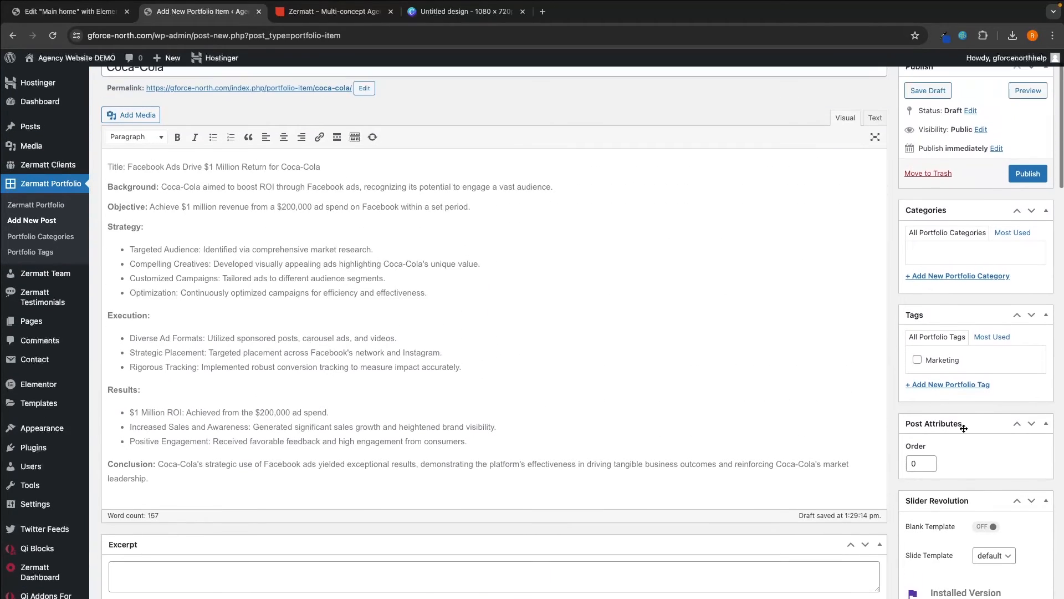
{"action": "scroll", "coordinate": [964, 428], "scroll_direction": "up", "scroll_amount": 1}
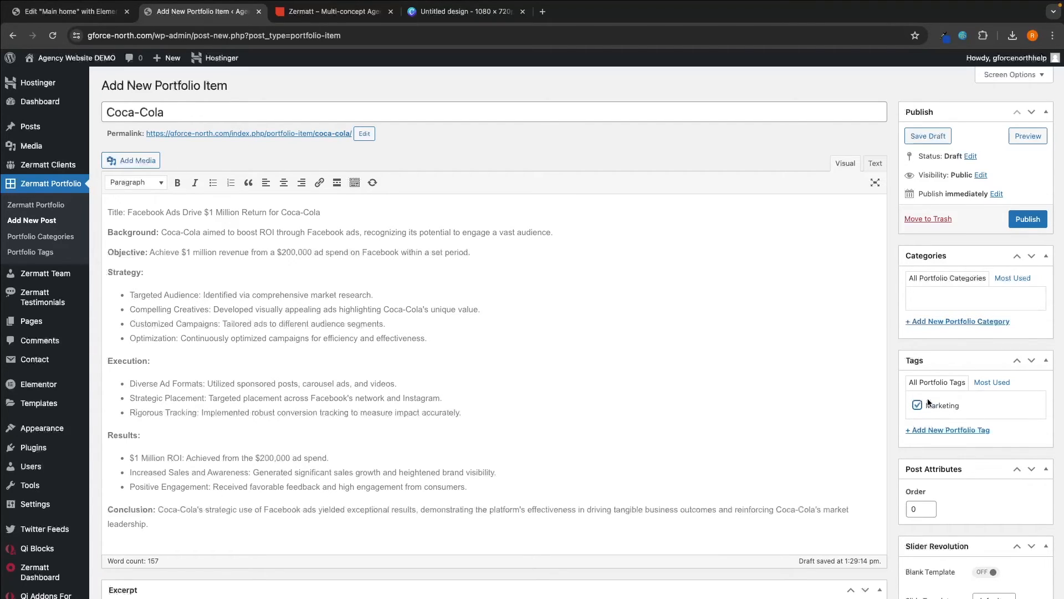
- Publish the Marketing-tagged Coca-Cola item and check its status shows Published
{"action": "left_click", "coordinate": [1027, 220]}
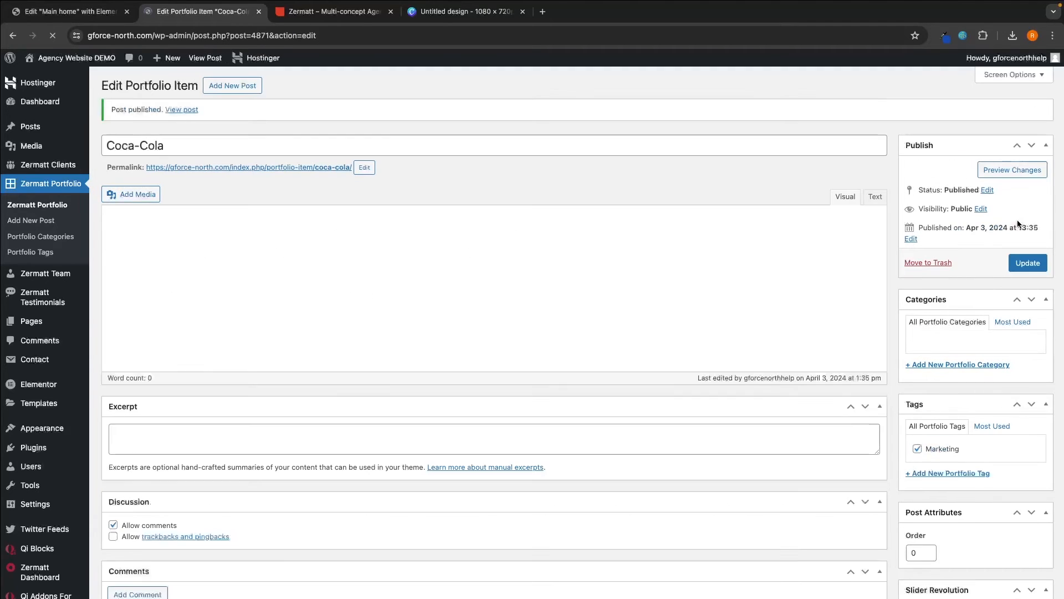
{"action": "scroll", "coordinate": [417, 281], "scroll_direction": "down", "scroll_amount": 8}
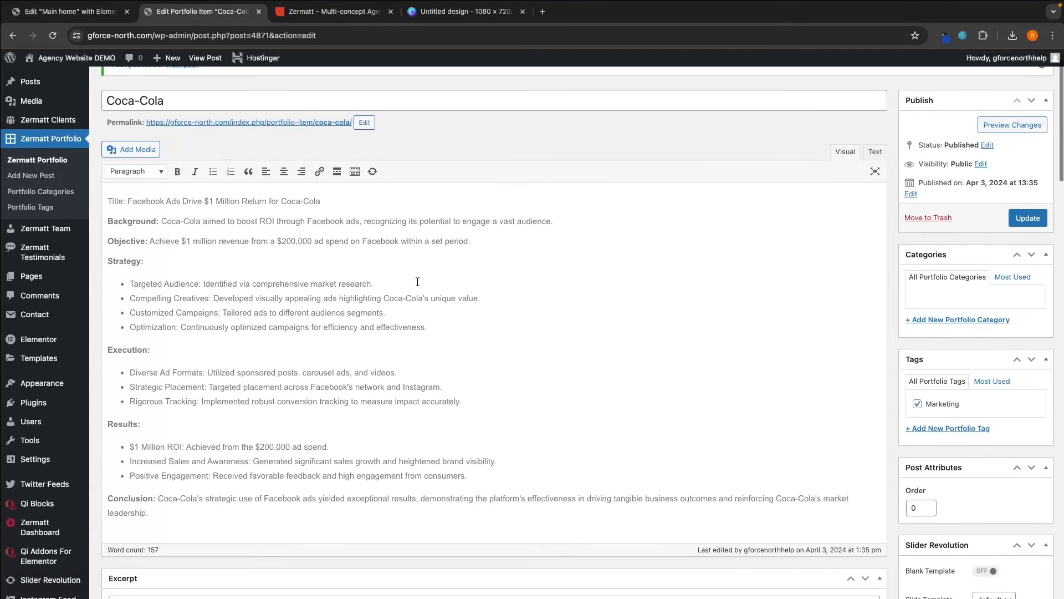
{"action": "scroll", "coordinate": [418, 281], "scroll_direction": "up", "scroll_amount": 3}
{"action": "scroll", "coordinate": [418, 281], "scroll_direction": "up", "scroll_amount": 5}
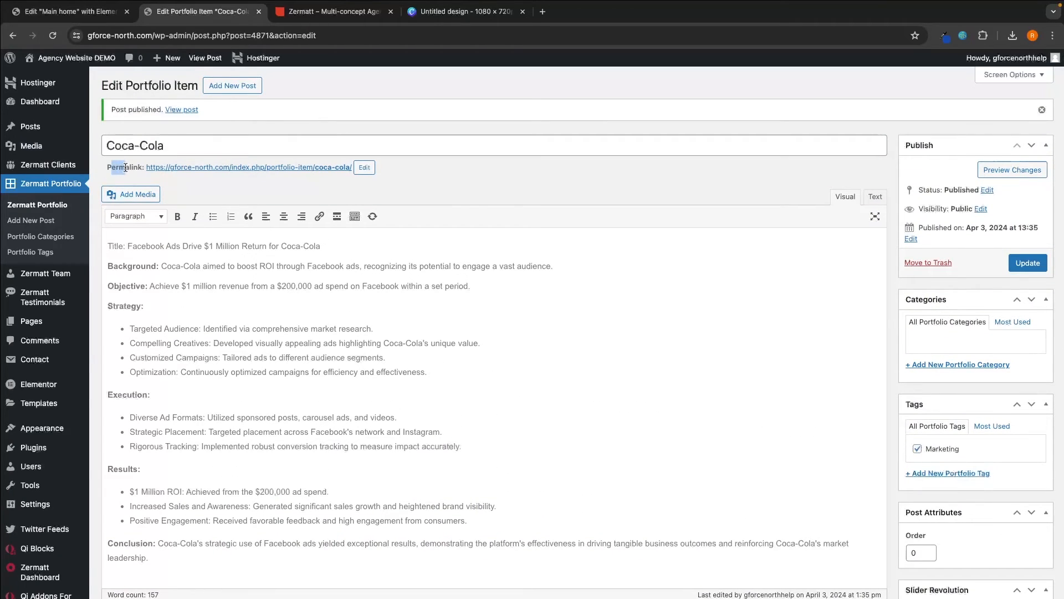
- Open the live Coca-Cola portfolio page and scroll through its images and case study
{"action": "left_click", "coordinate": [173, 168]}
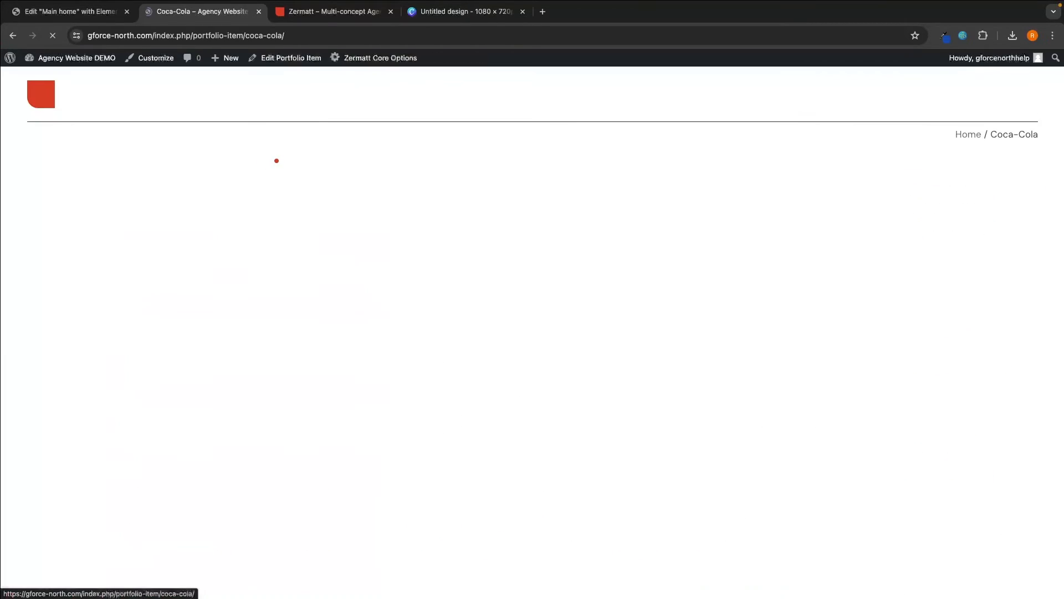
{"action": "scroll", "coordinate": [422, 207], "scroll_direction": "down", "scroll_amount": 5}
{"action": "scroll", "coordinate": [508, 285], "scroll_direction": "down", "scroll_amount": 14}
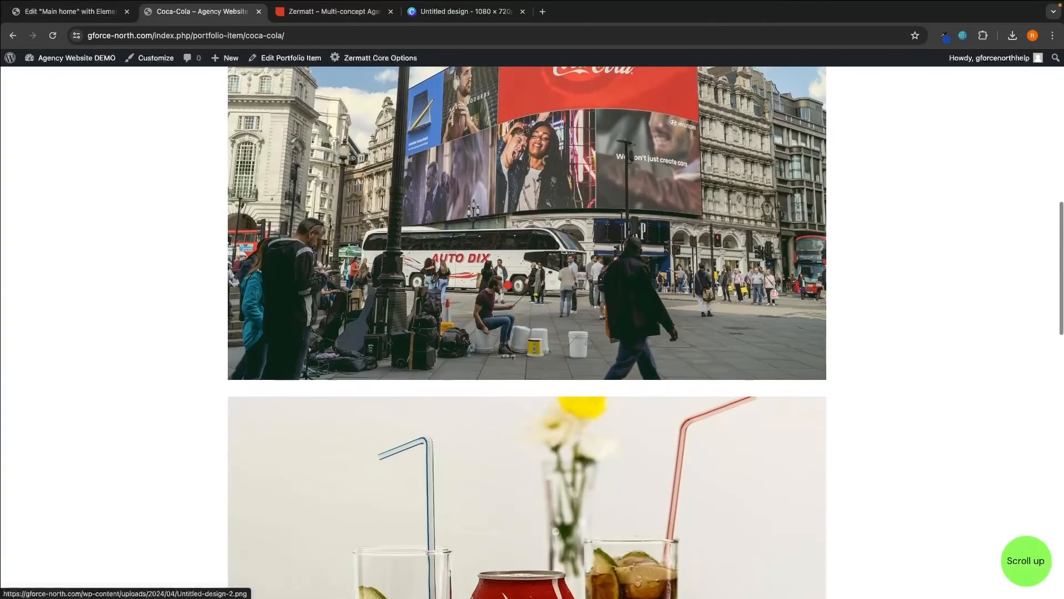
{"action": "scroll", "coordinate": [527, 333], "scroll_direction": "up", "scroll_amount": 3}
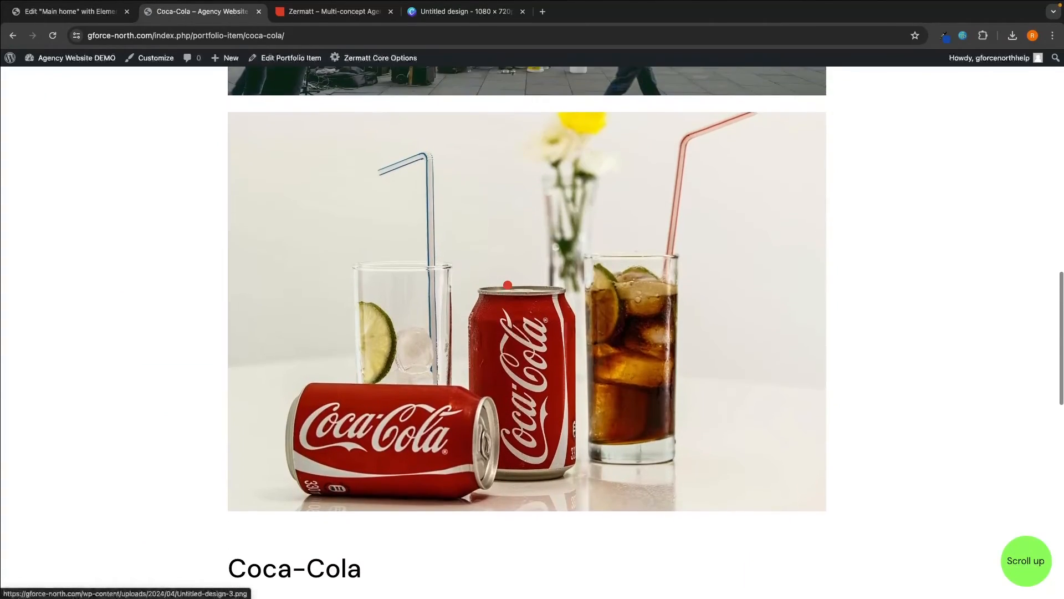
{"action": "scroll", "coordinate": [527, 332], "scroll_direction": "up", "scroll_amount": 5}
{"action": "scroll", "coordinate": [508, 285], "scroll_direction": "up", "scroll_amount": 9}
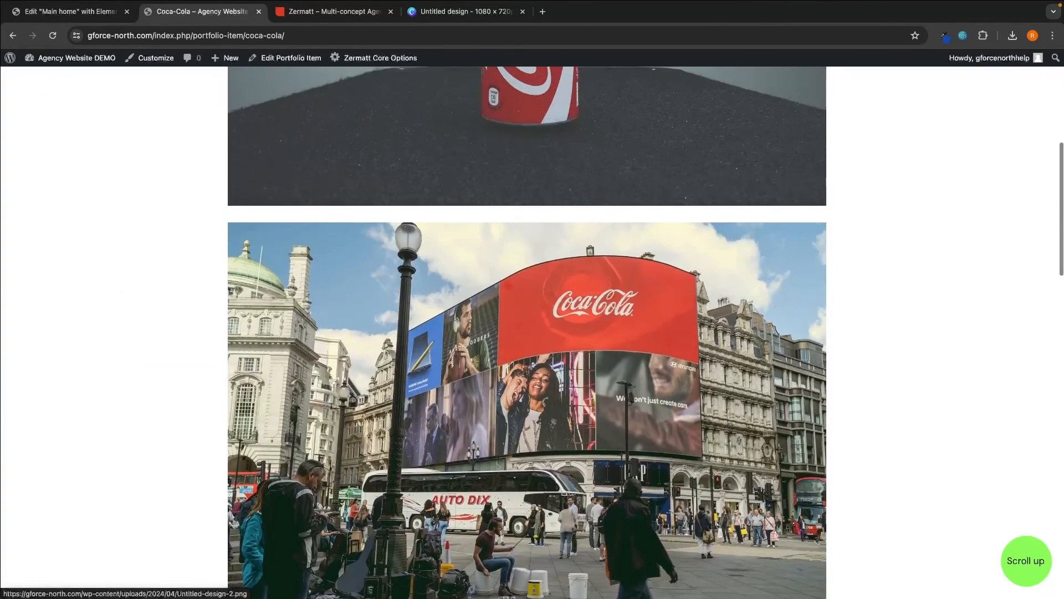
{"action": "scroll", "coordinate": [507, 285], "scroll_direction": "down", "scroll_amount": 4}
{"action": "scroll", "coordinate": [508, 285], "scroll_direction": "down", "scroll_amount": 17}
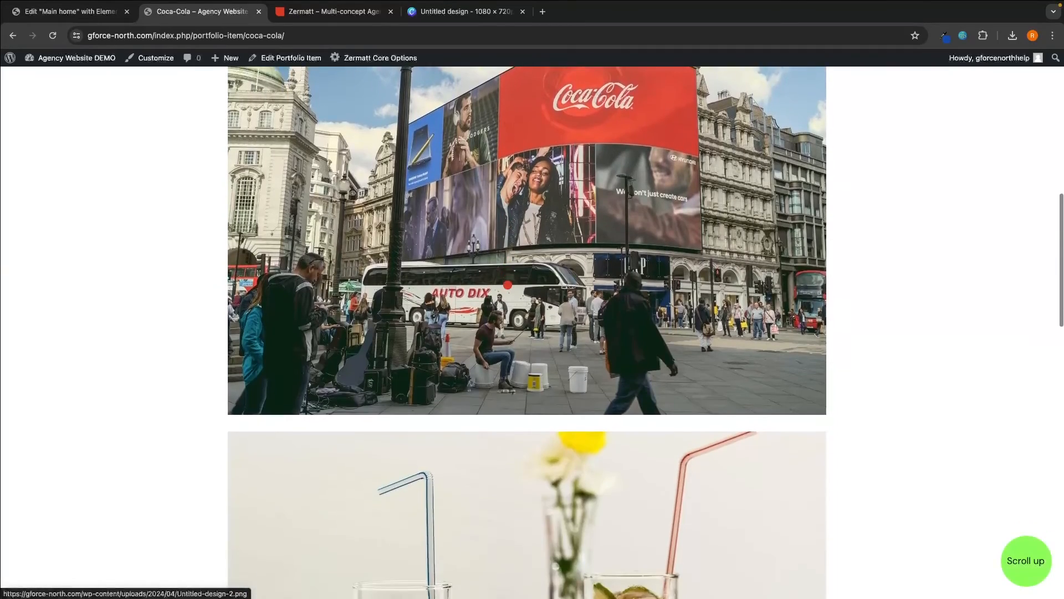
{"action": "scroll", "coordinate": [507, 285], "scroll_direction": "down", "scroll_amount": 5}
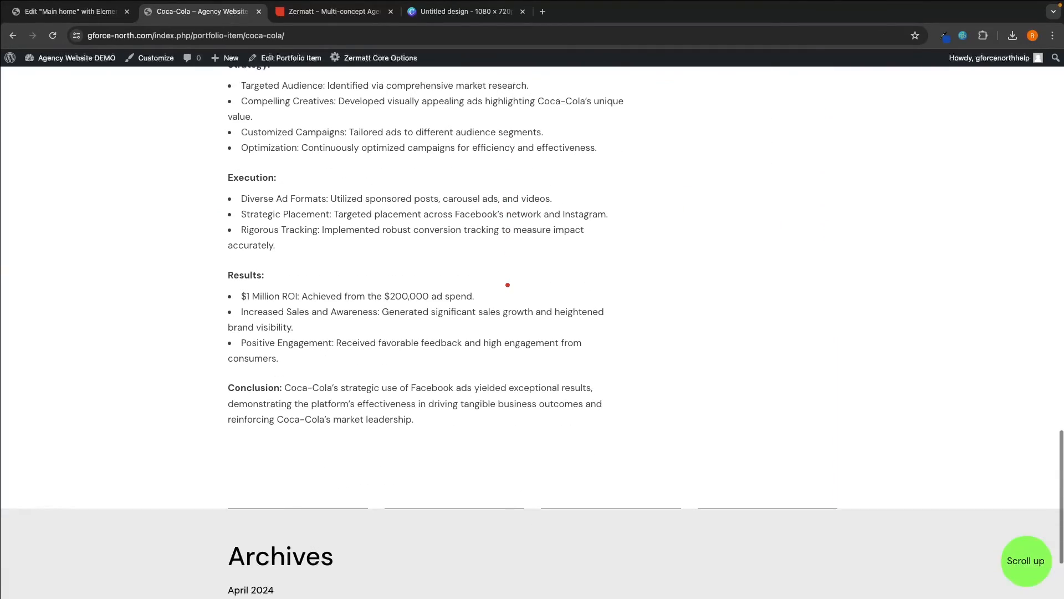
{"action": "scroll", "coordinate": [508, 285], "scroll_direction": "up", "scroll_amount": 9}
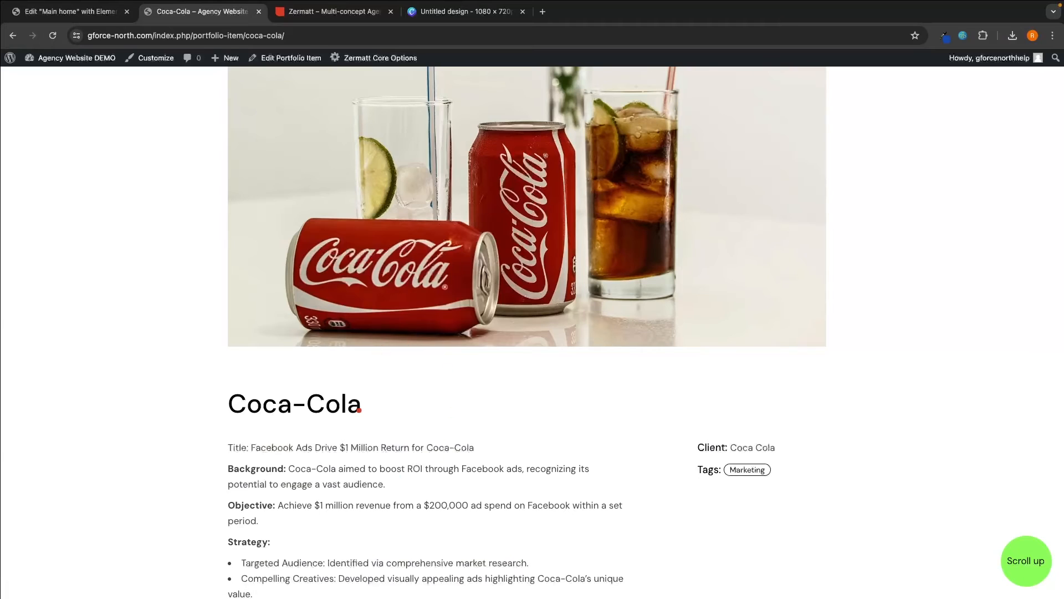
{"action": "scroll", "coordinate": [406, 486], "scroll_direction": "up", "scroll_amount": 1}
- Browse the Manifest 213 demo slider, then open the Coca-Cola item in the admin editor
{"action": "key", "text": "ctrl+Tab"}
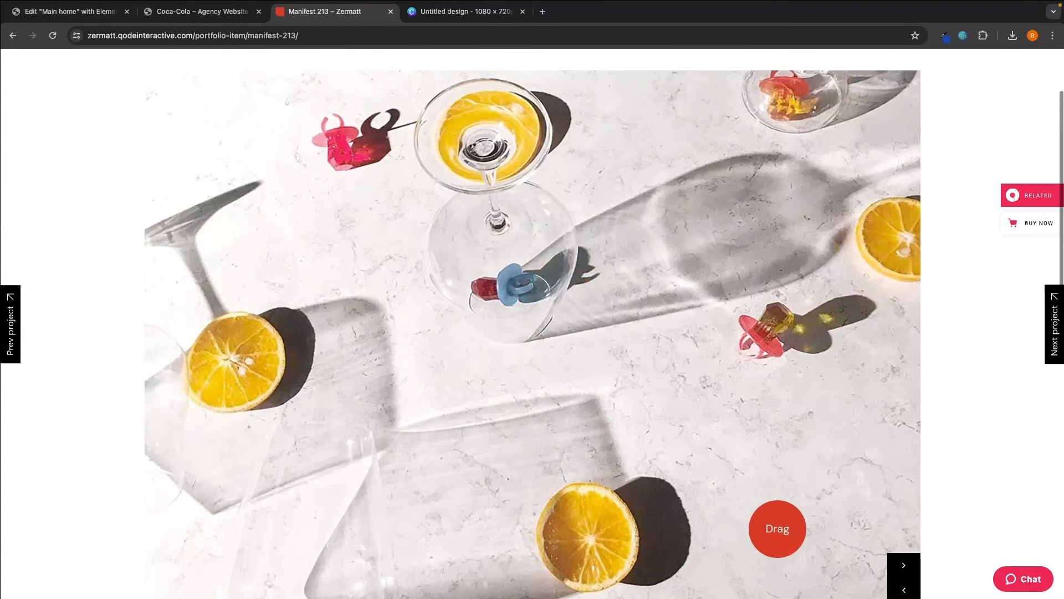
{"action": "left_click", "coordinate": [909, 565]}
{"action": "left_click", "coordinate": [910, 565]}
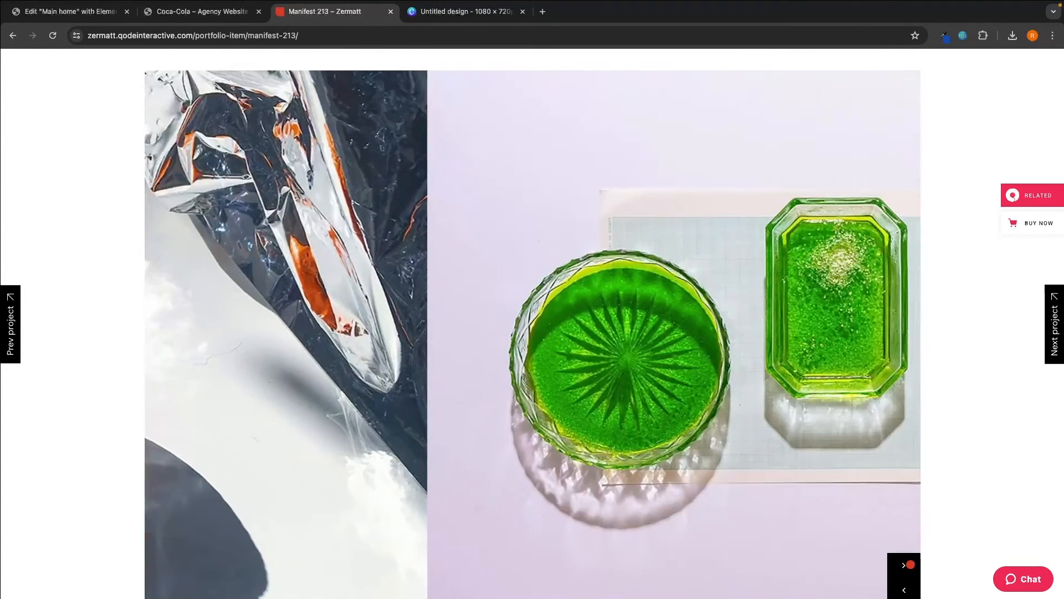
{"action": "left_click", "coordinate": [236, 12]}
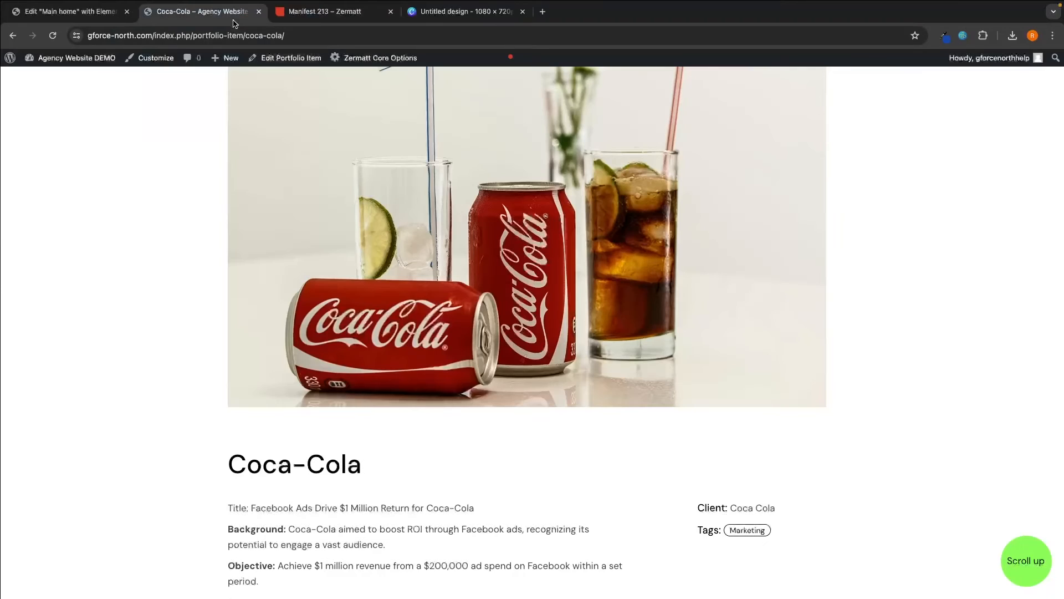
{"action": "left_click", "coordinate": [238, 214]}
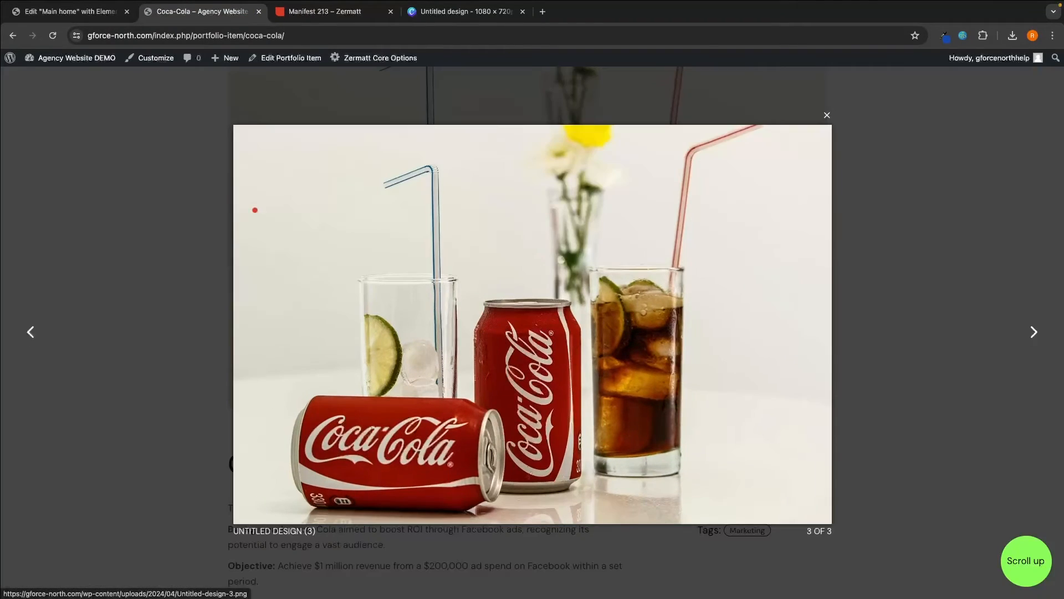
{"action": "left_click", "coordinate": [159, 140]}
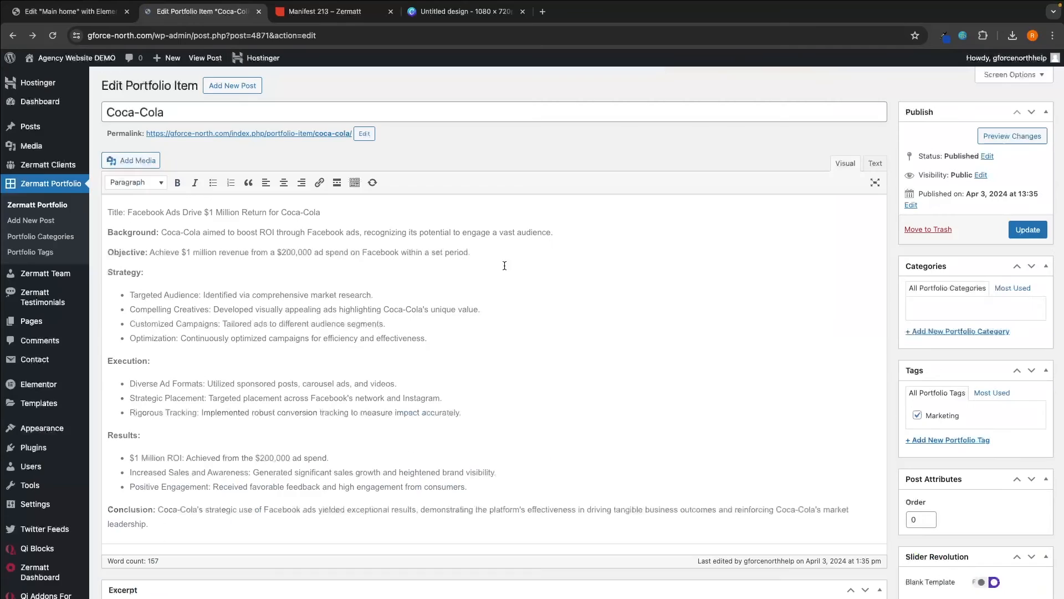
- Set Single Layout to Gallery - Big (after trying Gallery - Small) and update the item
{"action": "scroll", "coordinate": [501, 277], "scroll_direction": "down", "scroll_amount": 10}
{"action": "scroll", "coordinate": [499, 349], "scroll_direction": "down", "scroll_amount": 7}
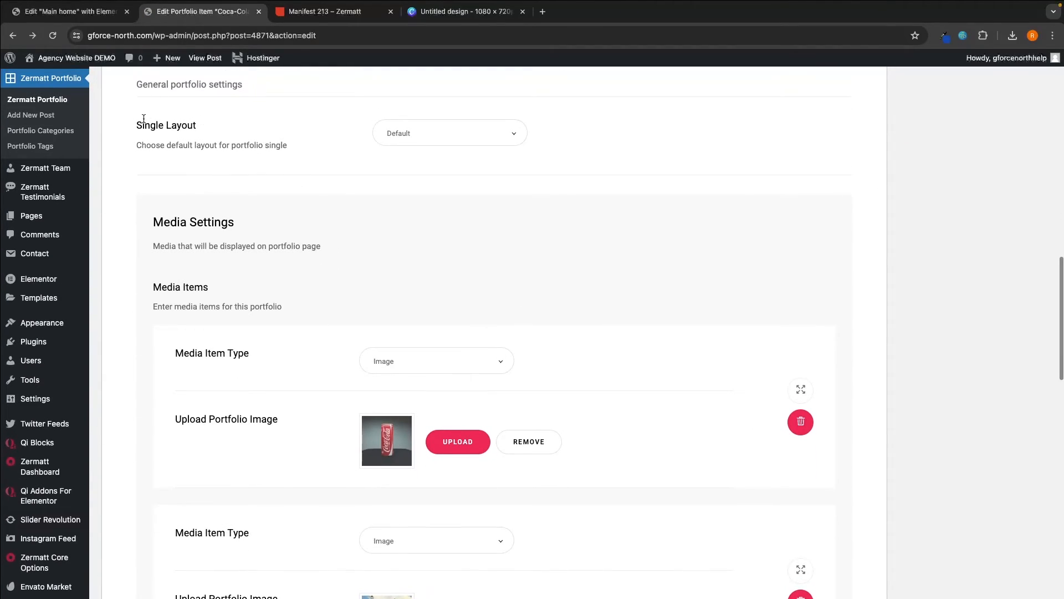
{"action": "left_click", "coordinate": [430, 133]}
{"action": "scroll", "coordinate": [443, 333], "scroll_direction": "up", "scroll_amount": 4}
{"action": "scroll", "coordinate": [458, 477], "scroll_direction": "down", "scroll_amount": 1}
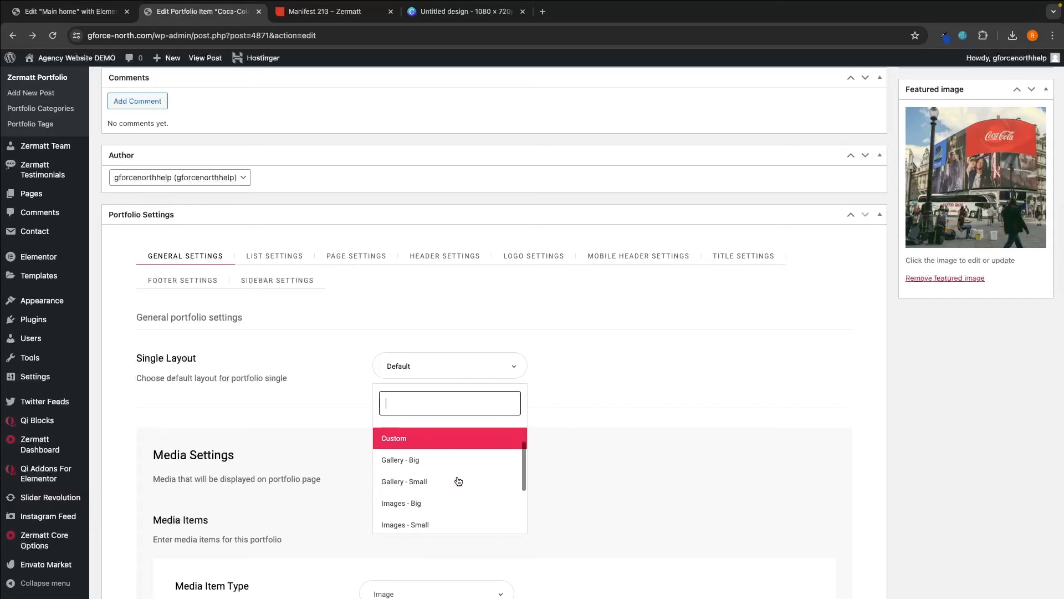
{"action": "scroll", "coordinate": [455, 479], "scroll_direction": "down", "scroll_amount": 1}
{"action": "left_click", "coordinate": [438, 468]}
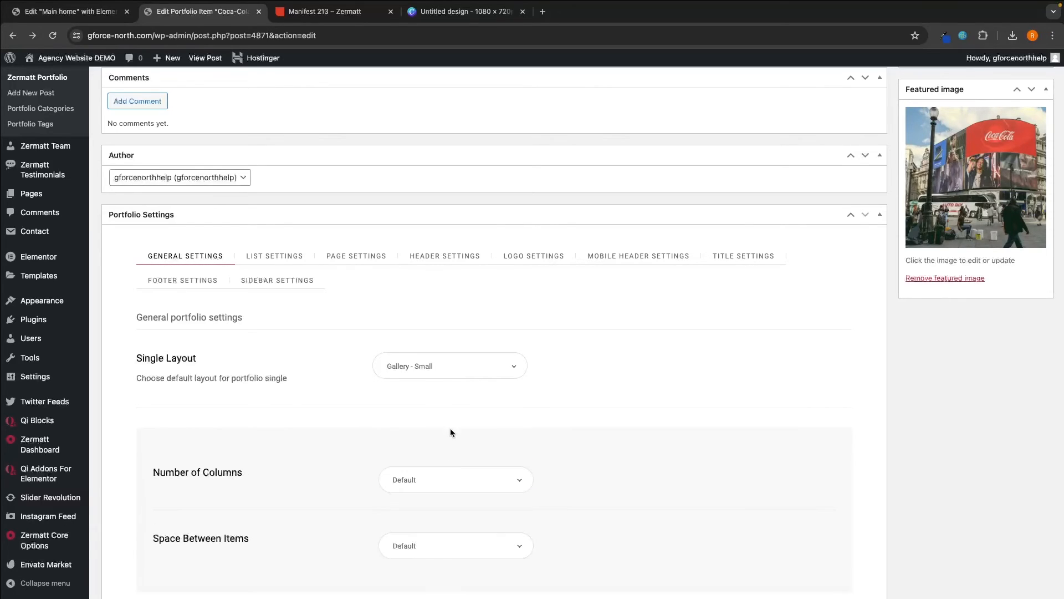
{"action": "left_click", "coordinate": [450, 366]}
{"action": "scroll", "coordinate": [421, 456], "scroll_direction": "down", "scroll_amount": 3}
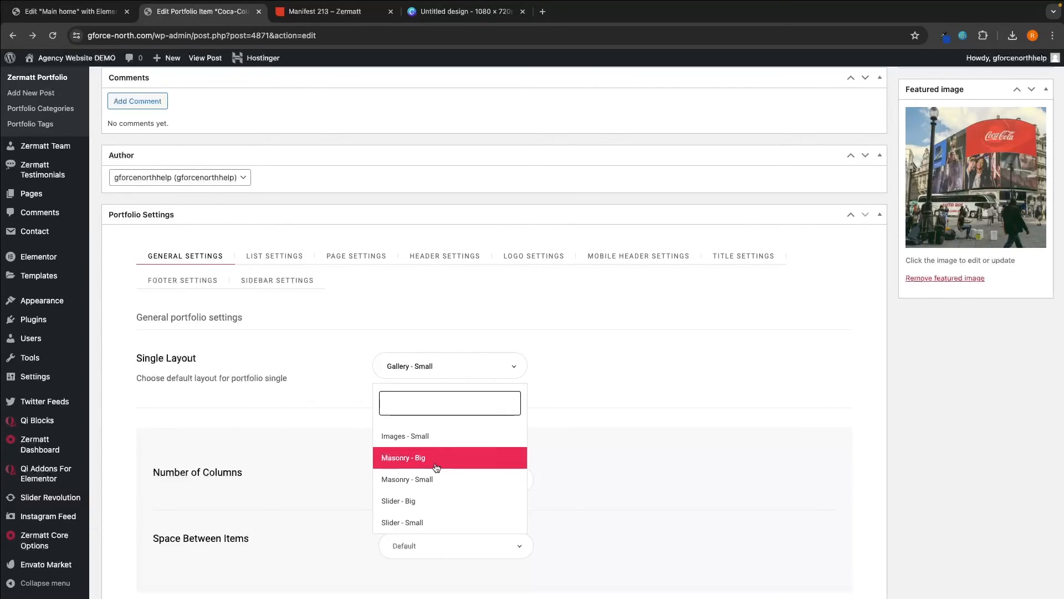
{"action": "scroll", "coordinate": [433, 488], "scroll_direction": "up", "scroll_amount": 3}
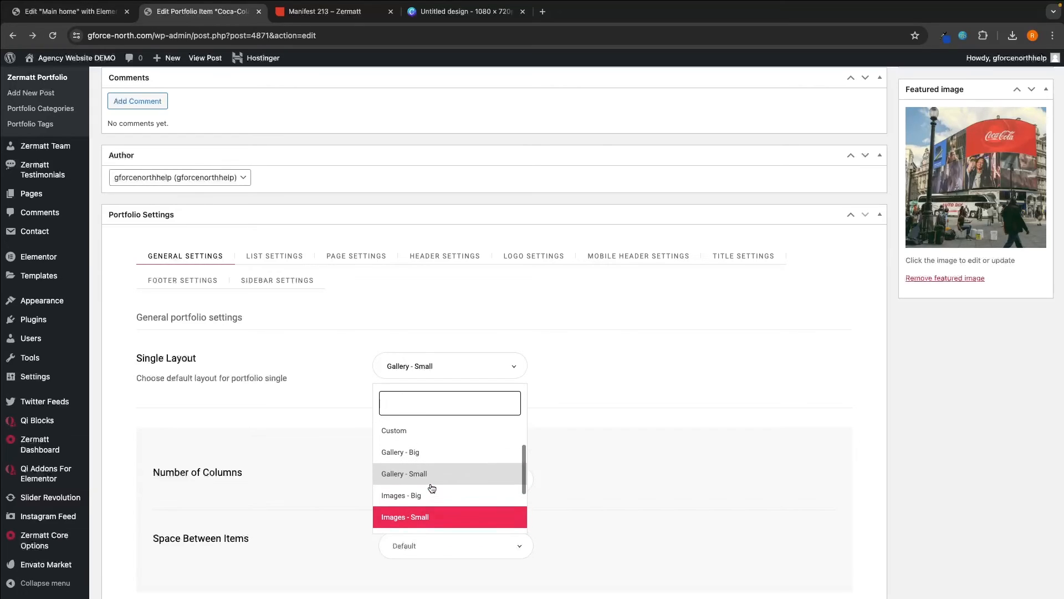
{"action": "left_click", "coordinate": [429, 452]}
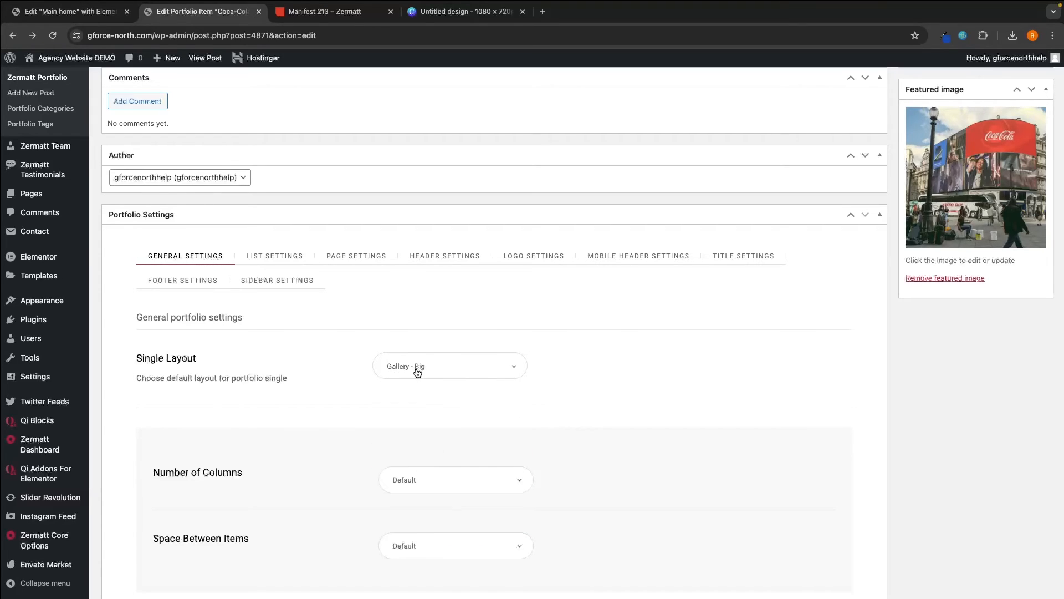
{"action": "scroll", "coordinate": [441, 367], "scroll_direction": "up", "scroll_amount": 15}
{"action": "left_click", "coordinate": [1028, 232]}
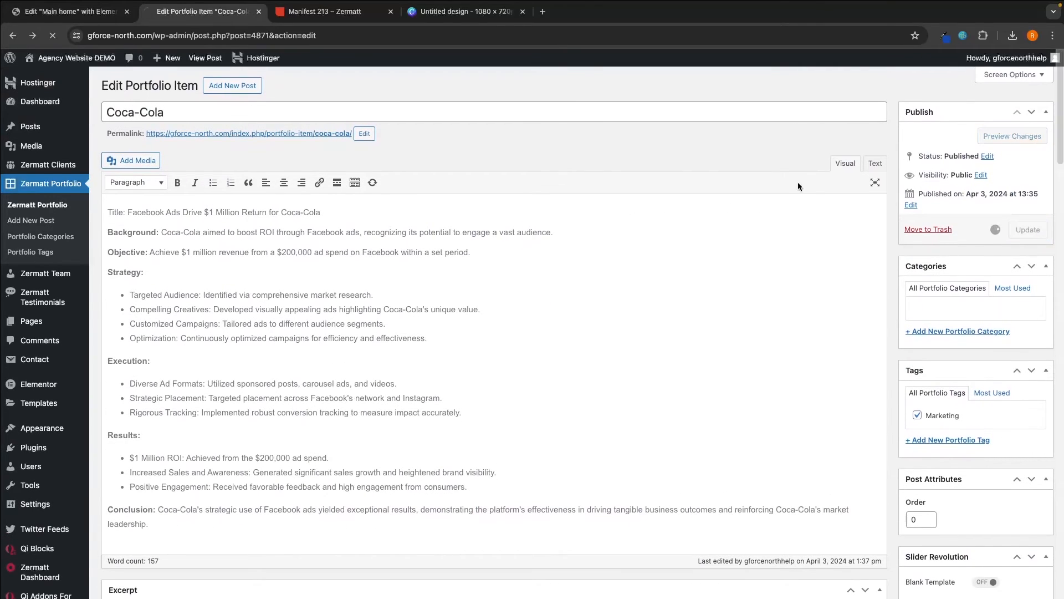
- View the live Coca-Cola page to confirm the three images sit side by side
{"action": "left_click", "coordinate": [239, 168]}
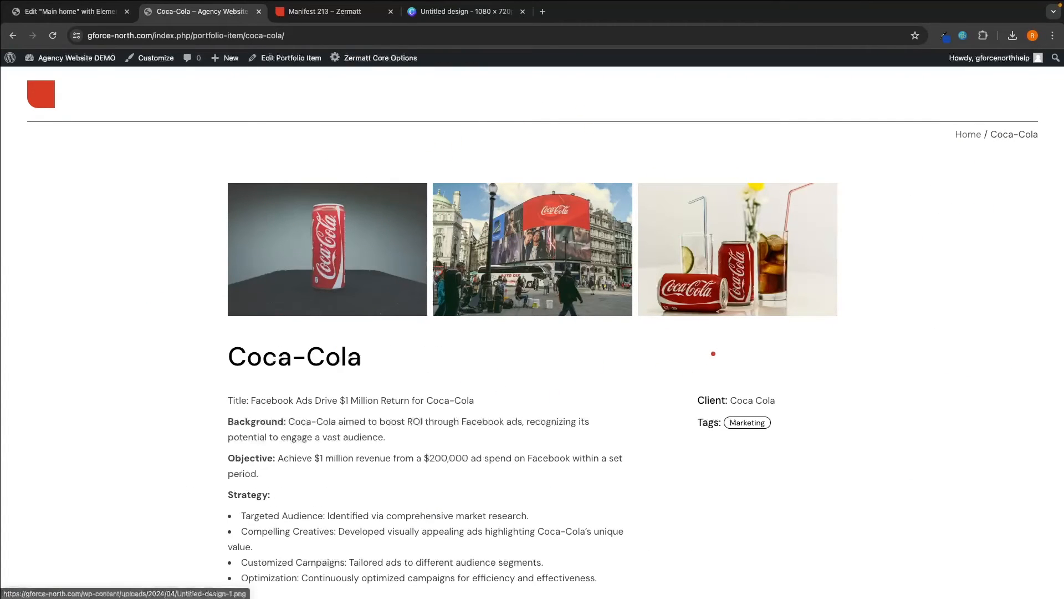
{"action": "scroll", "coordinate": [713, 353], "scroll_direction": "down", "scroll_amount": 9}
{"action": "scroll", "coordinate": [713, 353], "scroll_direction": "up", "scroll_amount": 9}
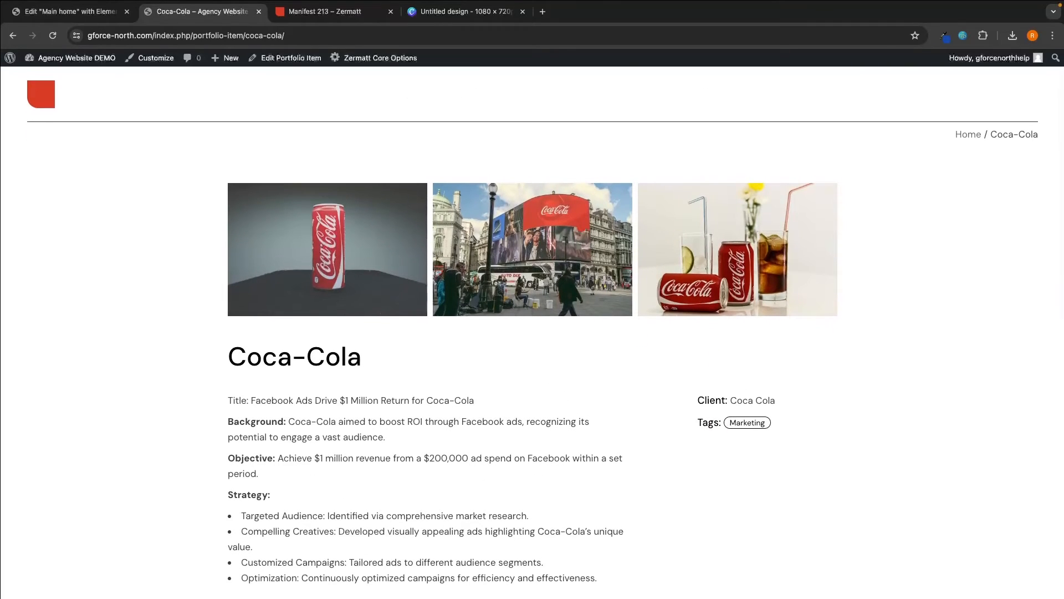
{"action": "scroll", "coordinate": [369, 241], "scroll_direction": "left", "scroll_amount": 5}
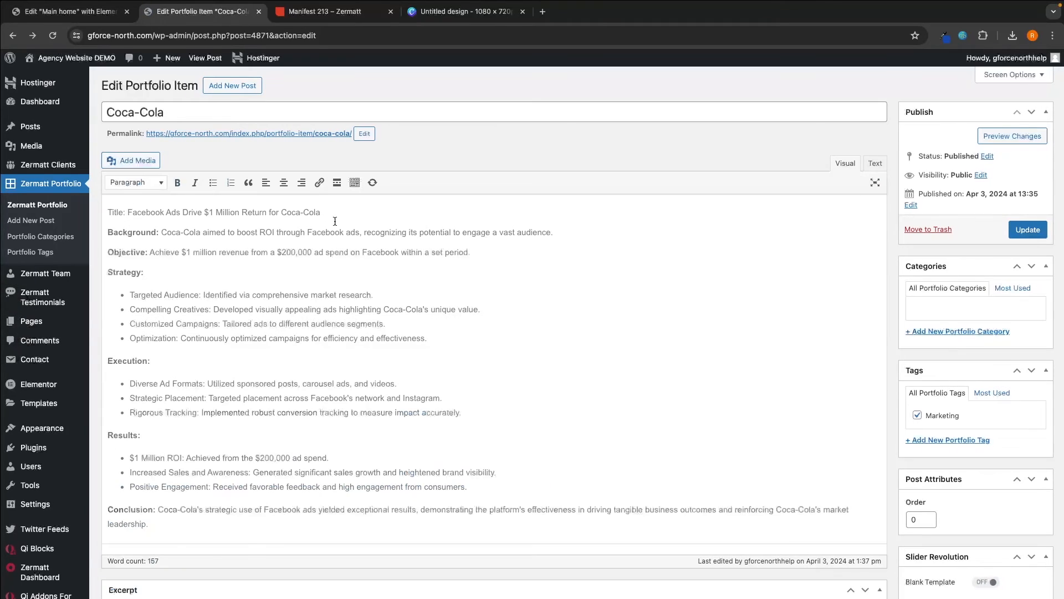
- Close the Manifest 213 and Untitled design tabs and open the Main home page in Elementor
{"action": "left_click", "coordinate": [51, 221]}
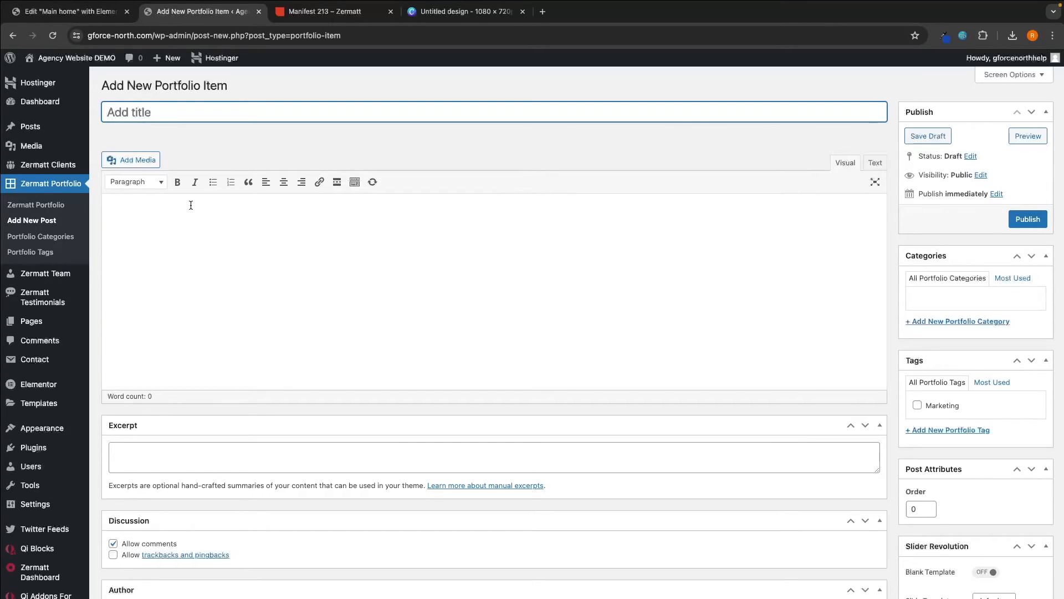
{"action": "left_click", "coordinate": [82, 61]}
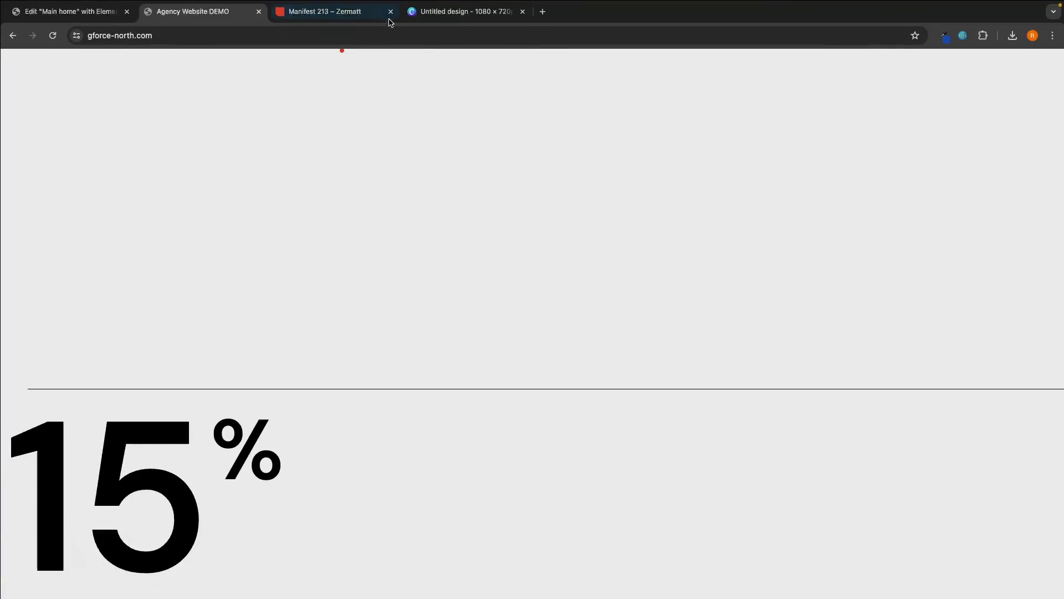
{"action": "left_click", "coordinate": [391, 12]}
{"action": "left_click", "coordinate": [391, 12]}
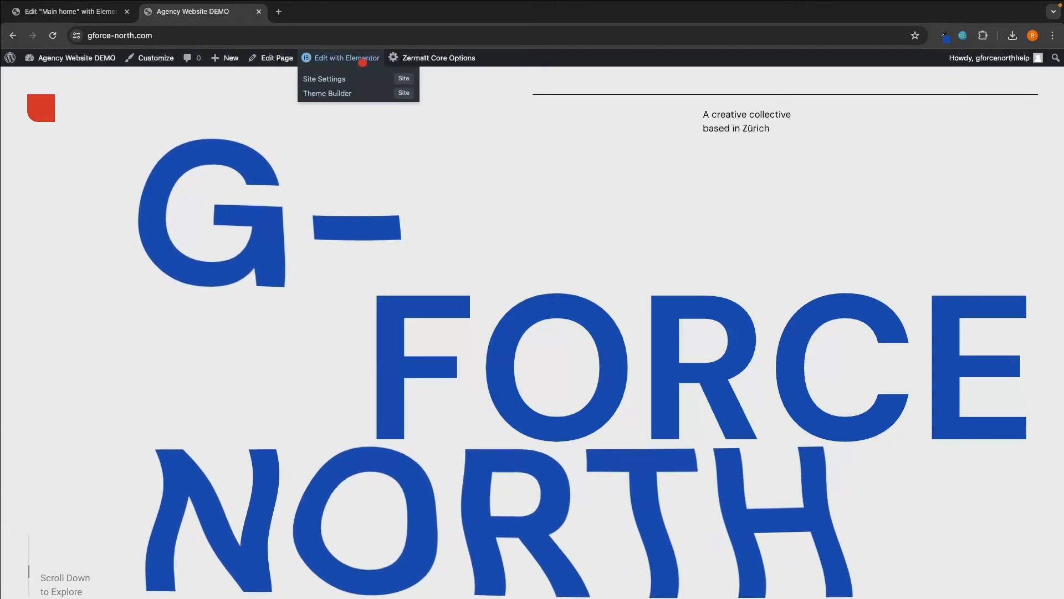
{"action": "left_click", "coordinate": [361, 58]}
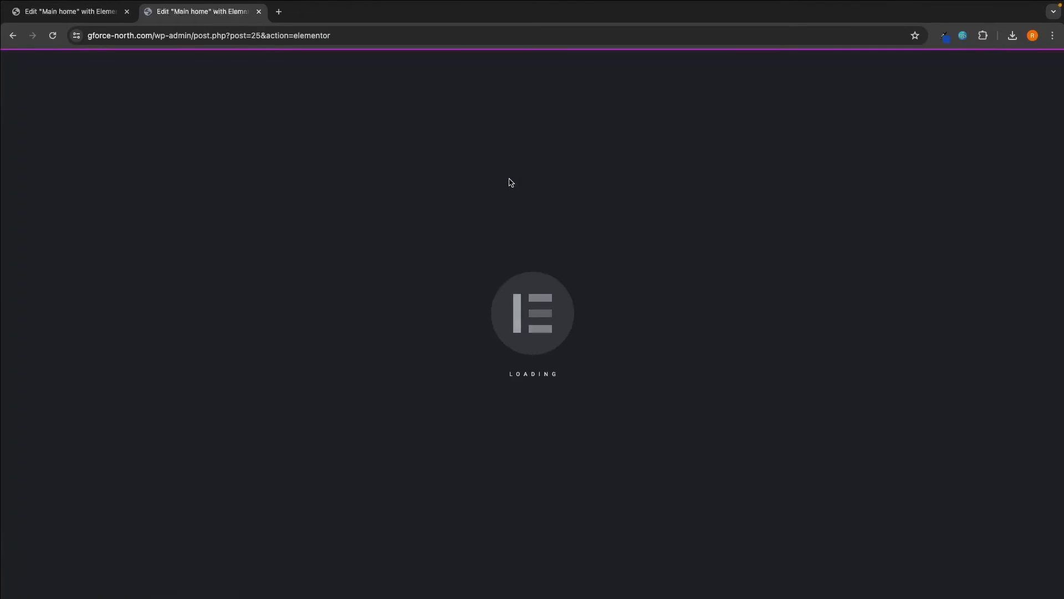
- Select the empty Portfolio List block on the page and collapse its section in the Navigator
{"action": "scroll", "coordinate": [570, 239], "scroll_direction": "down", "scroll_amount": 10}
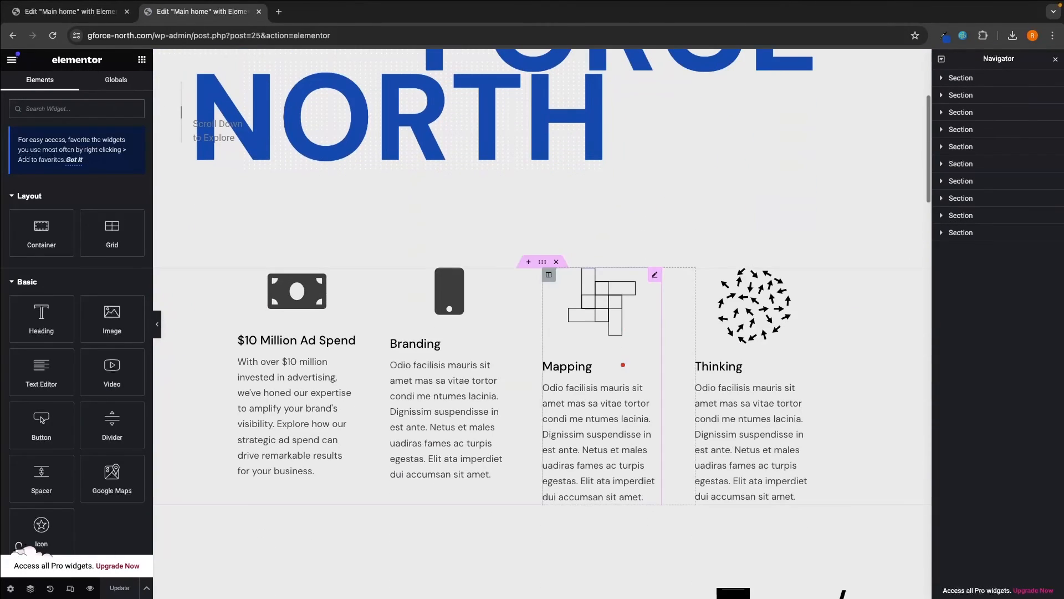
{"action": "scroll", "coordinate": [623, 365], "scroll_direction": "down", "scroll_amount": 8}
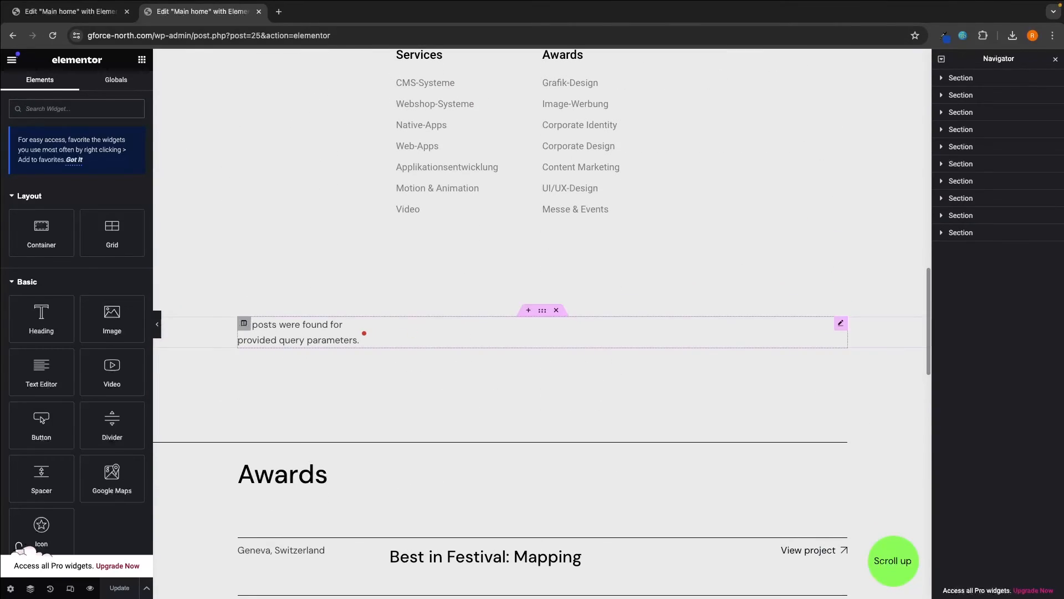
{"action": "left_click", "coordinate": [313, 321]}
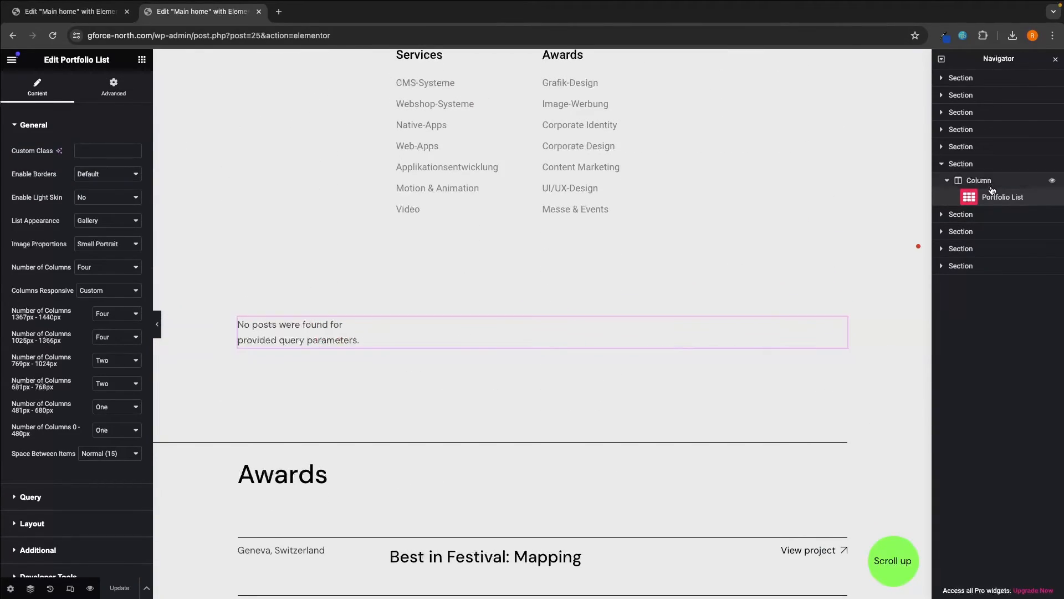
{"action": "scroll", "coordinate": [629, 228], "scroll_direction": "up", "scroll_amount": 1}
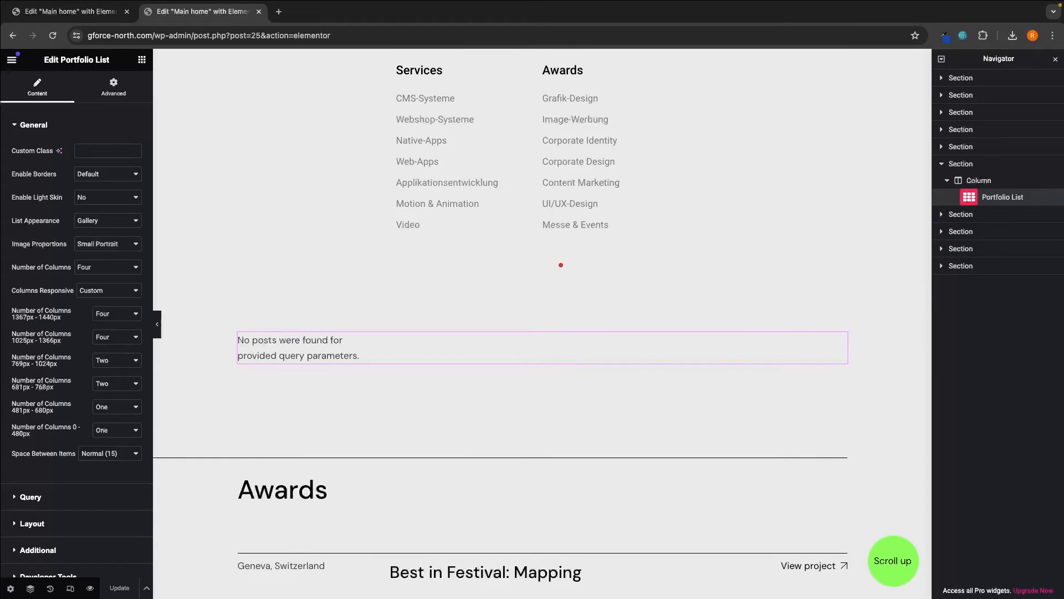
{"action": "left_click", "coordinate": [942, 164]}
- Expand the Navigator's sections and columns down to the Portfolio List widget and select it
{"action": "left_click", "coordinate": [943, 78]}
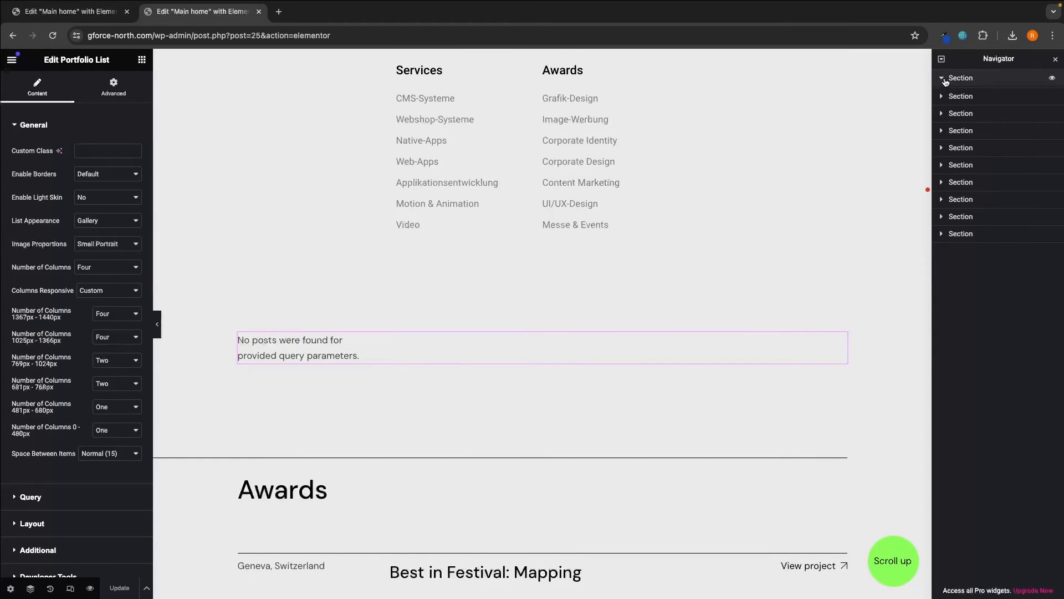
{"action": "left_click", "coordinate": [947, 95]}
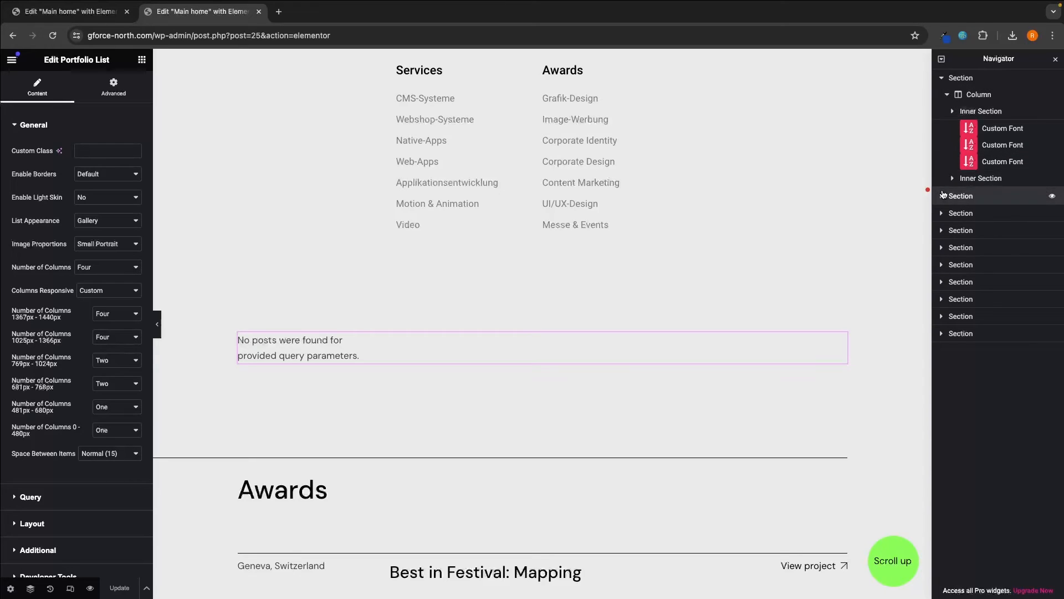
{"action": "left_click", "coordinate": [942, 196]}
{"action": "left_click", "coordinate": [947, 213]}
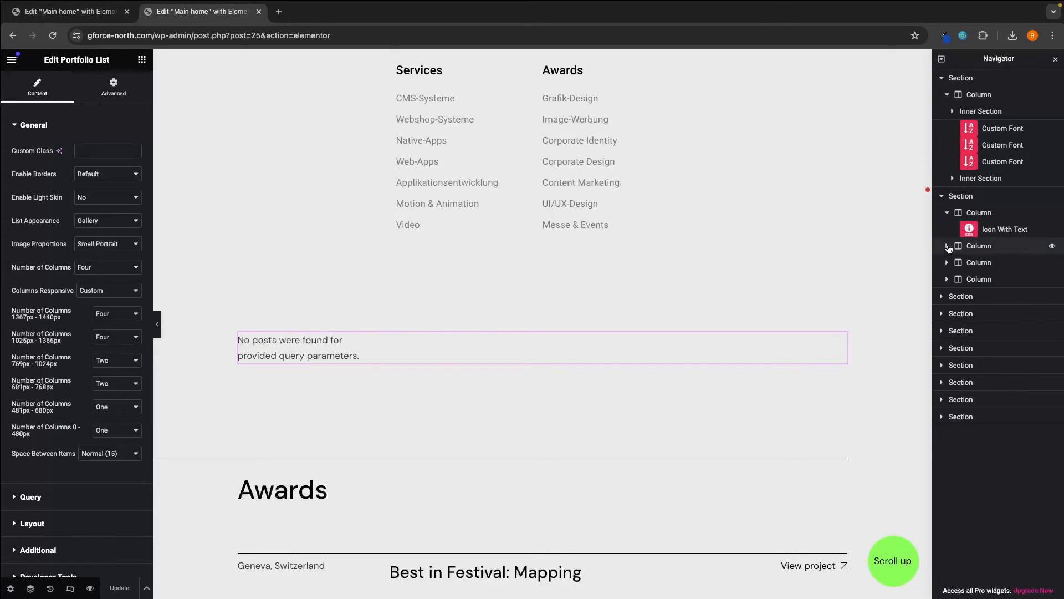
{"action": "left_click", "coordinate": [942, 331]}
{"action": "left_click", "coordinate": [945, 347]}
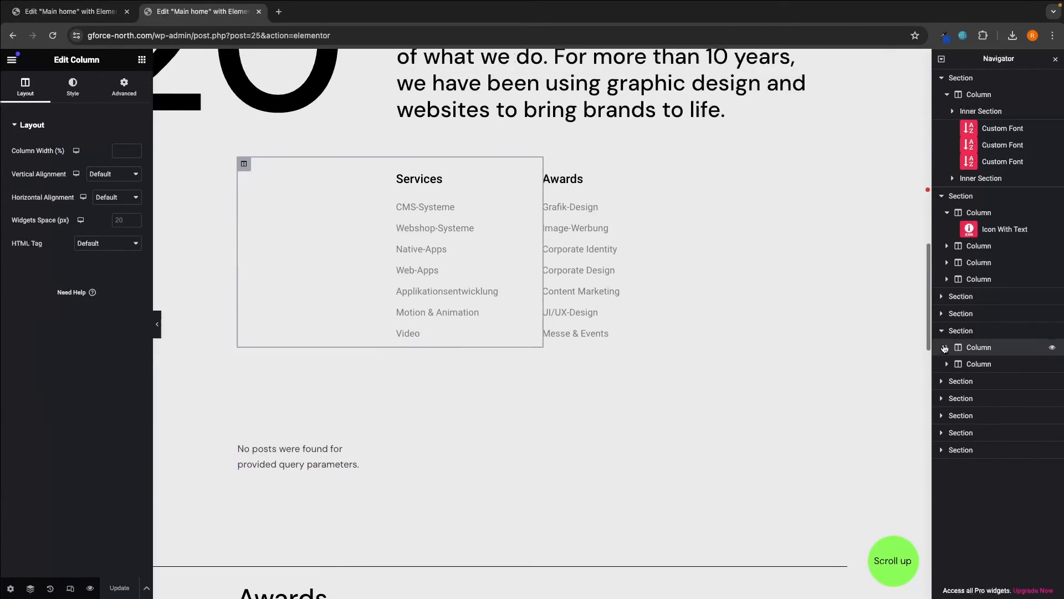
{"action": "left_click", "coordinate": [945, 347]}
{"action": "left_click", "coordinate": [956, 414]}
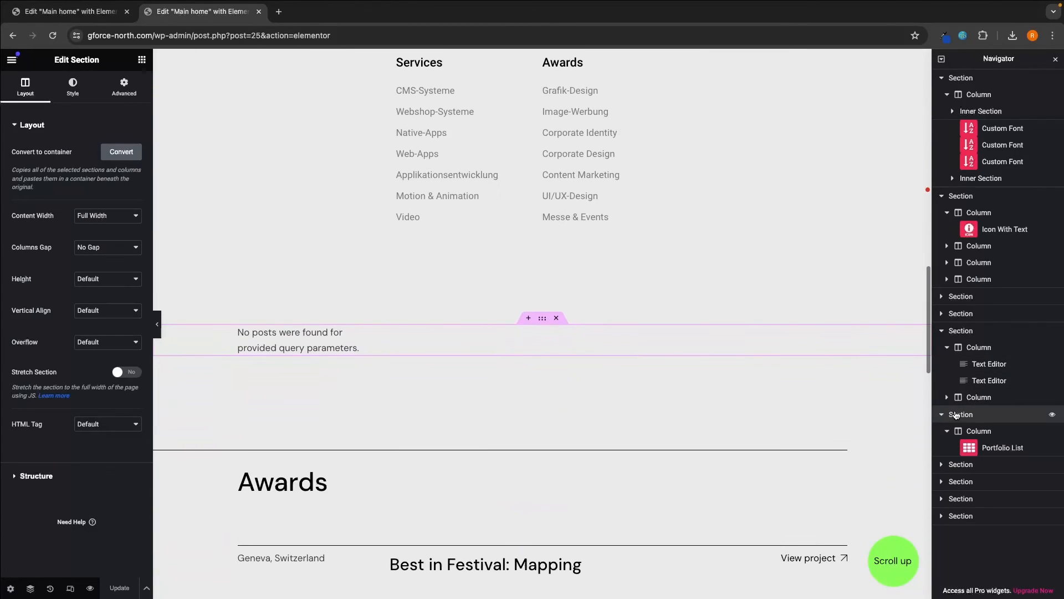
{"action": "left_click", "coordinate": [983, 448]}
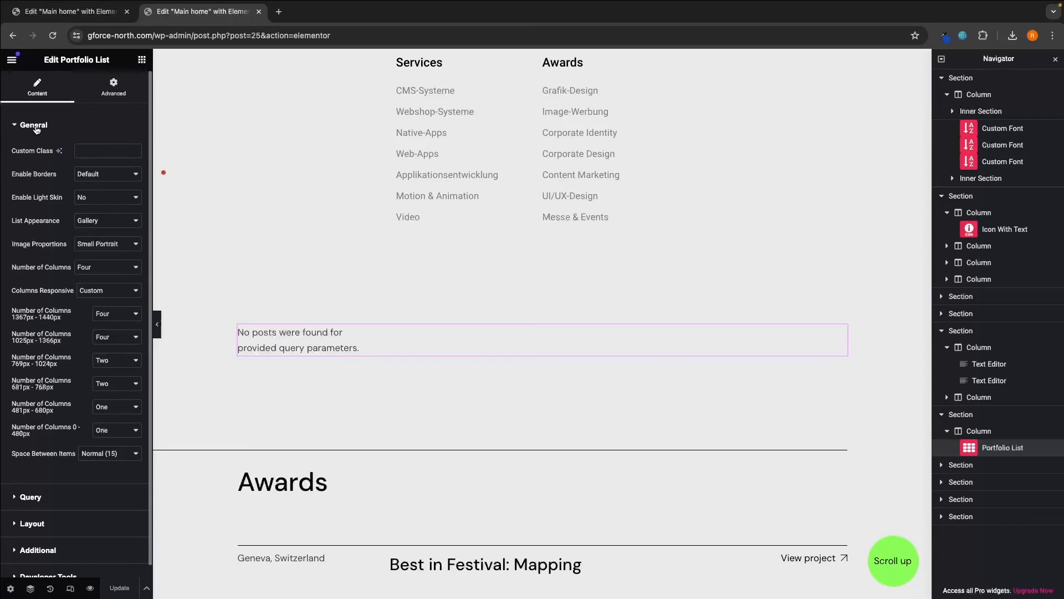
- Open the widget's Query settings, keeping Taxonomy Slug filtering by Portfolio Tag
{"action": "left_click", "coordinate": [34, 125]}
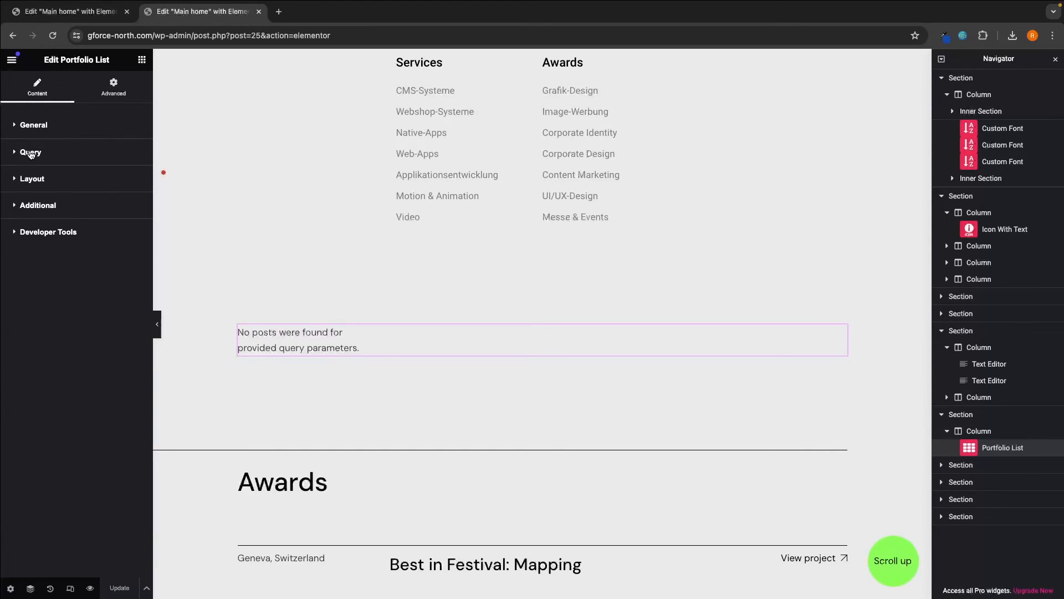
{"action": "left_click", "coordinate": [31, 153]}
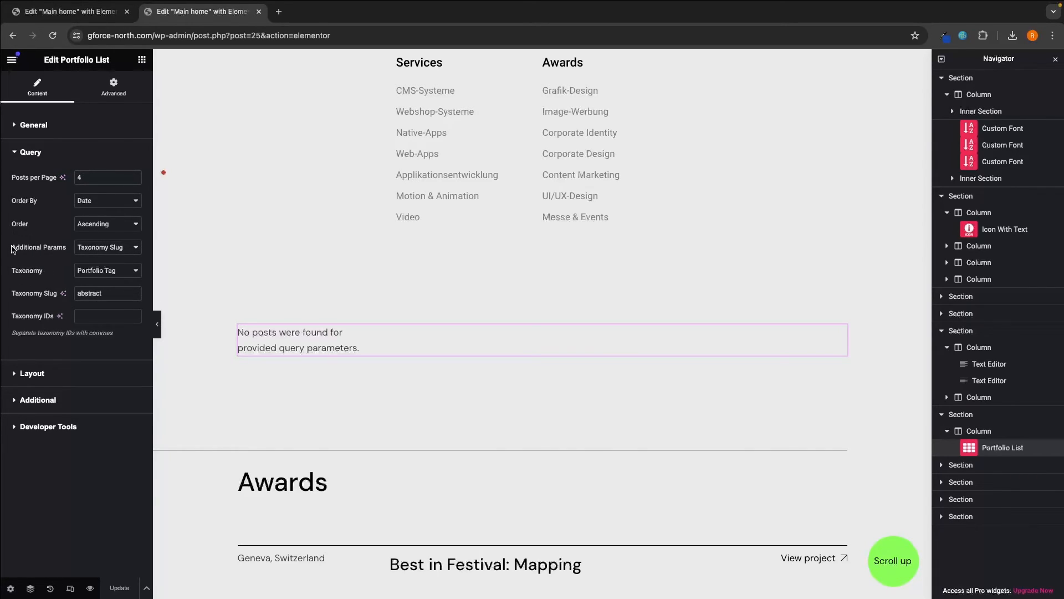
{"action": "left_click", "coordinate": [94, 253]}
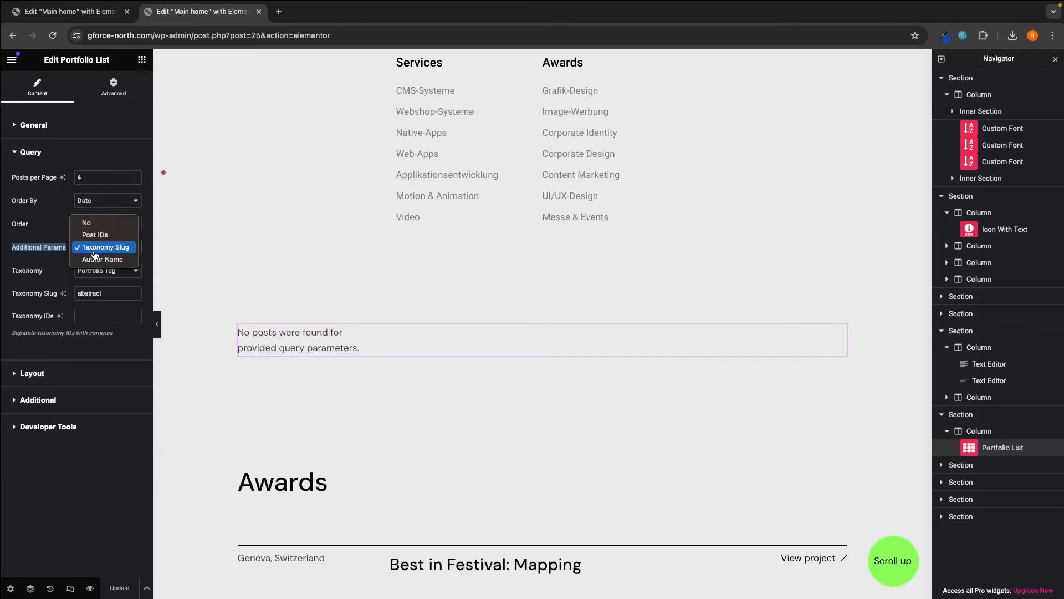
{"action": "left_click", "coordinate": [123, 251]}
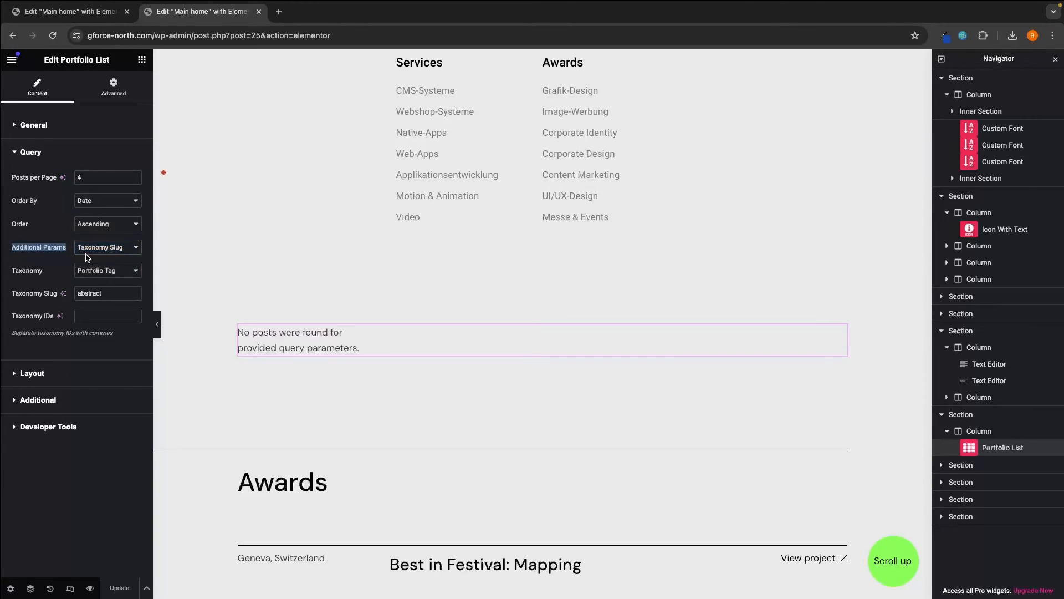
{"action": "left_click_drag", "start_coordinate": [7, 274], "coordinate": [45, 273]}
{"action": "left_click", "coordinate": [89, 271]}
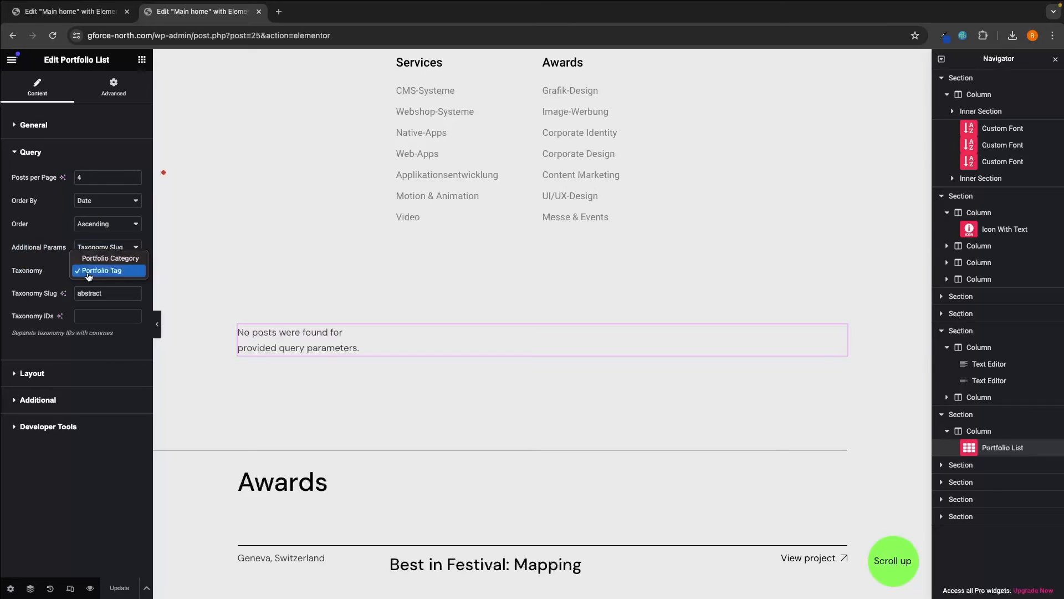
{"action": "left_click", "coordinate": [109, 272]}
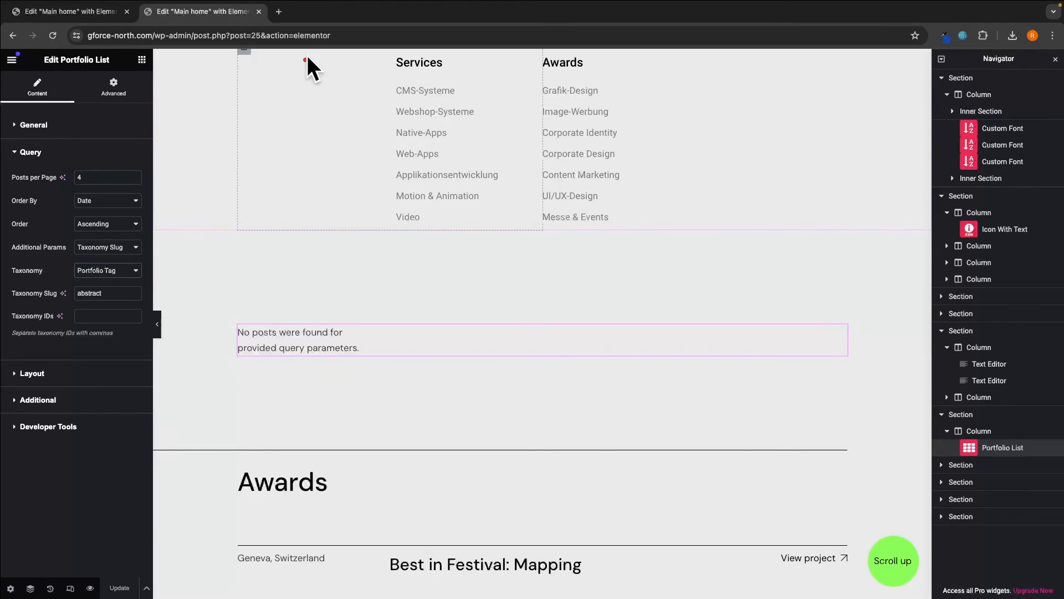
- Look up the Marketing tag's slug 'marketing' on Zermatt Portfolio's Portfolio Tags page, then return to Elementor
{"action": "left_click", "coordinate": [279, 11]}
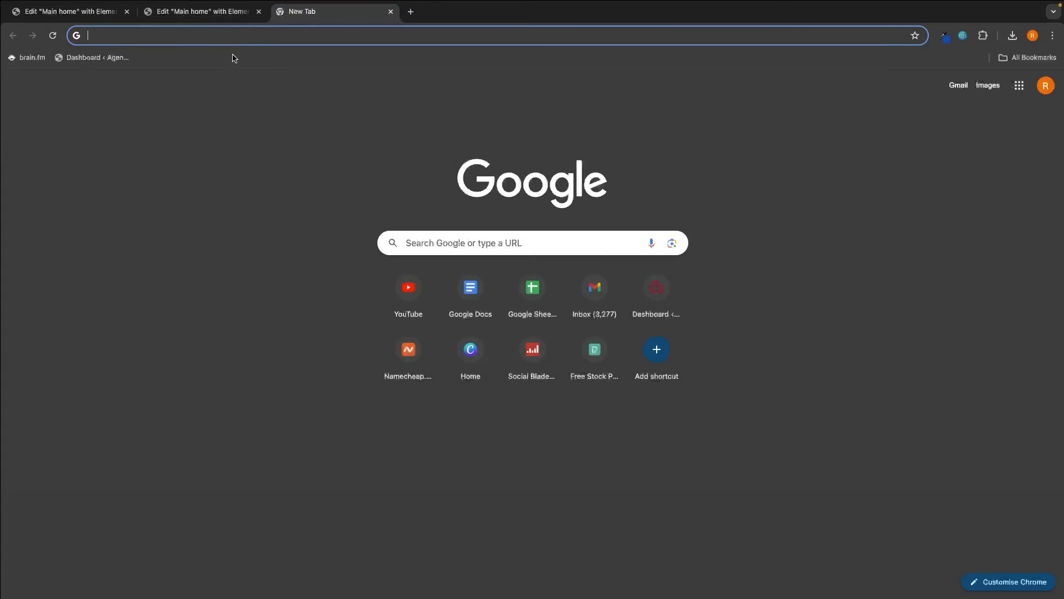
{"action": "left_click", "coordinate": [111, 57]}
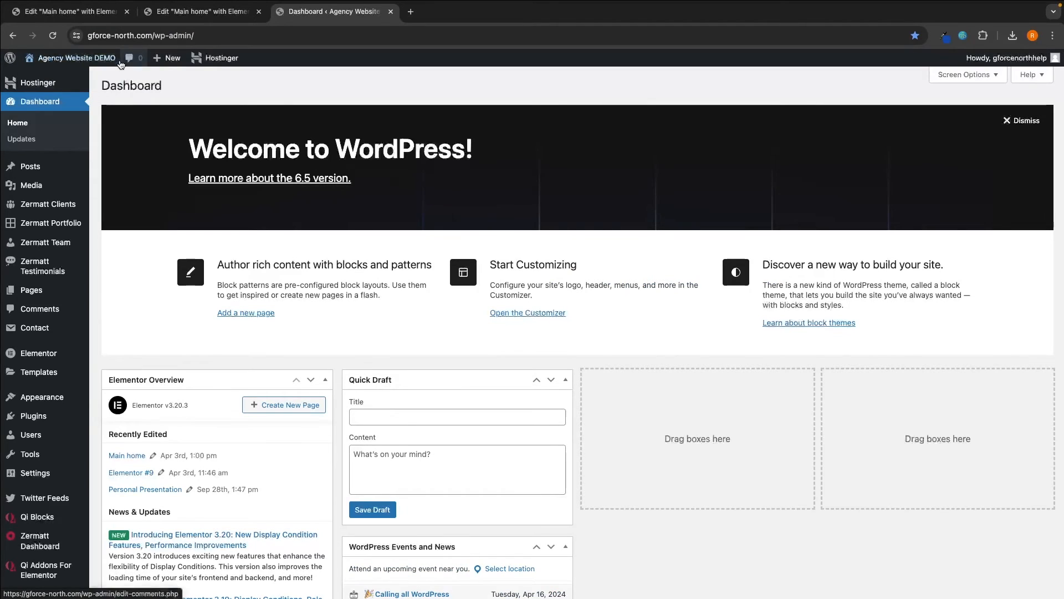
{"action": "mouse_move", "coordinate": [56, 233]}
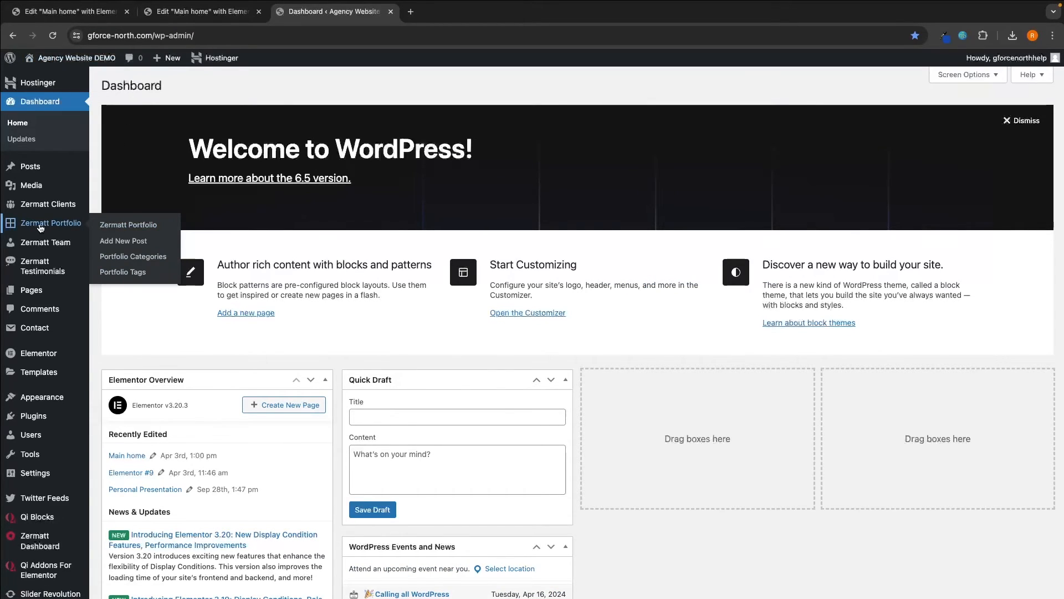
{"action": "left_click", "coordinate": [130, 273]}
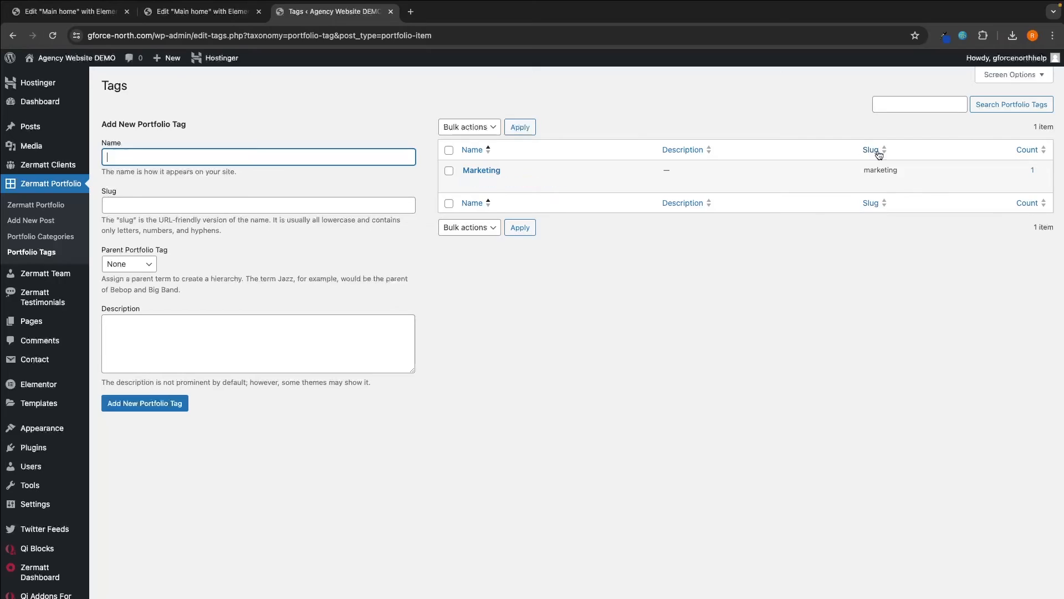
{"action": "left_click_drag", "start_coordinate": [862, 170], "coordinate": [917, 169]}
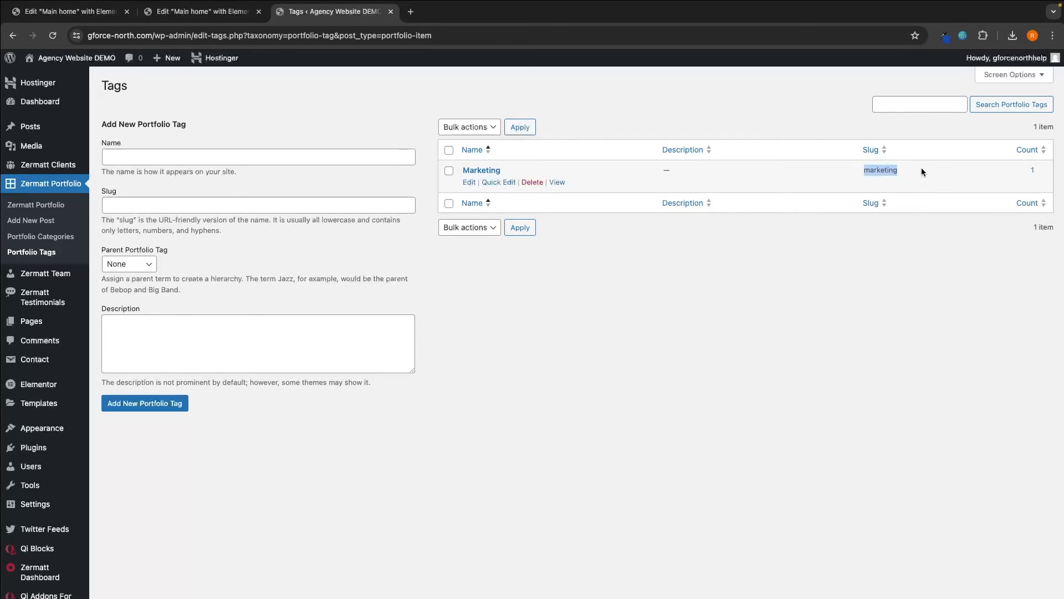
{"action": "left_click", "coordinate": [244, 17]}
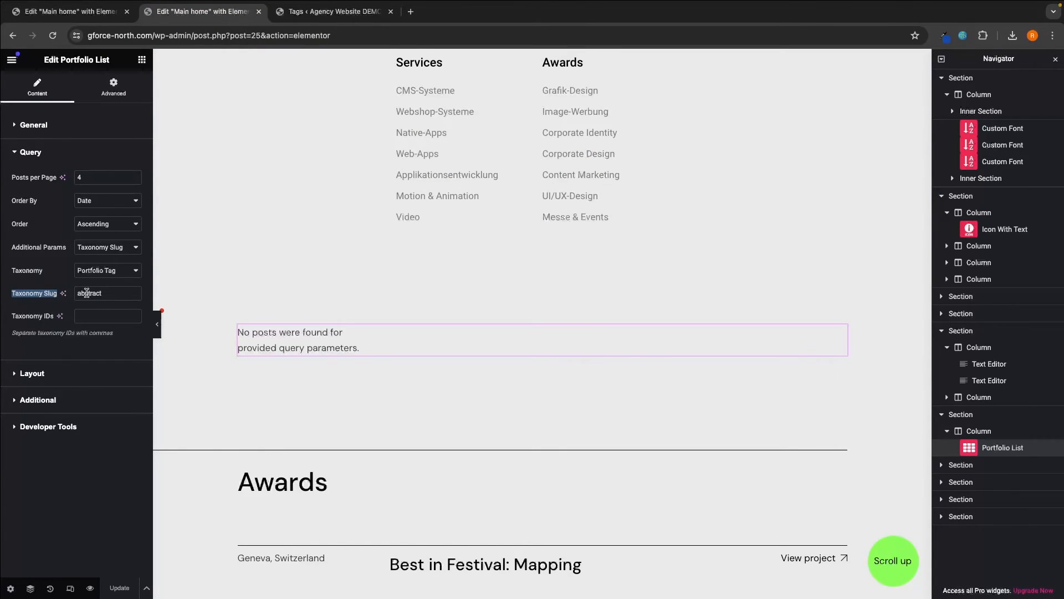
- Filter the Portfolio List by taxonomy slug 'marketing' with 1 post per page
{"action": "double_click", "coordinate": [87, 293]}
{"action": "type", "text": "marketing"}
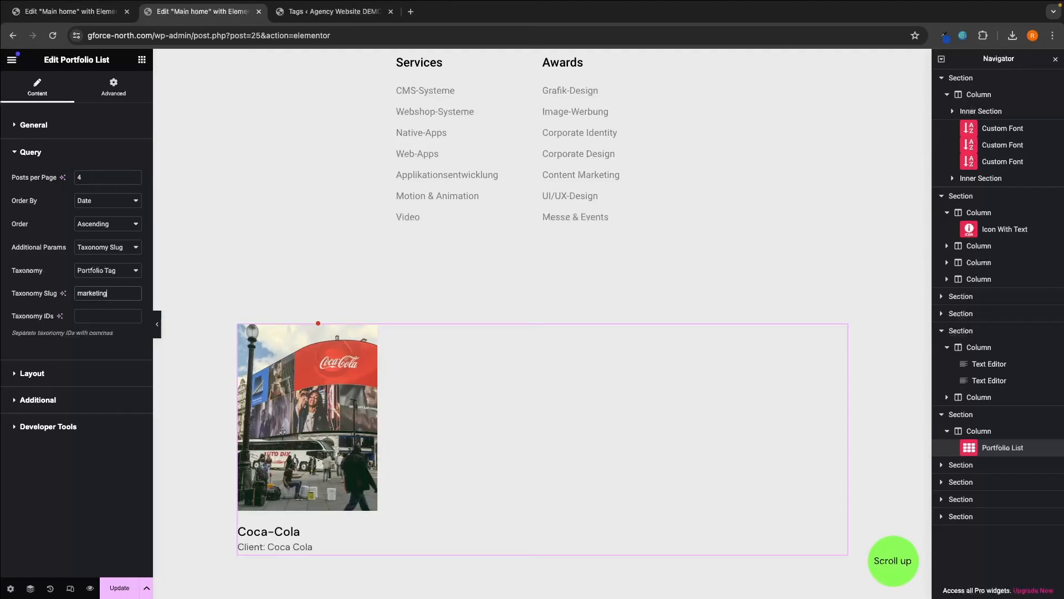
{"action": "scroll", "coordinate": [639, 366], "scroll_direction": "down", "scroll_amount": 1}
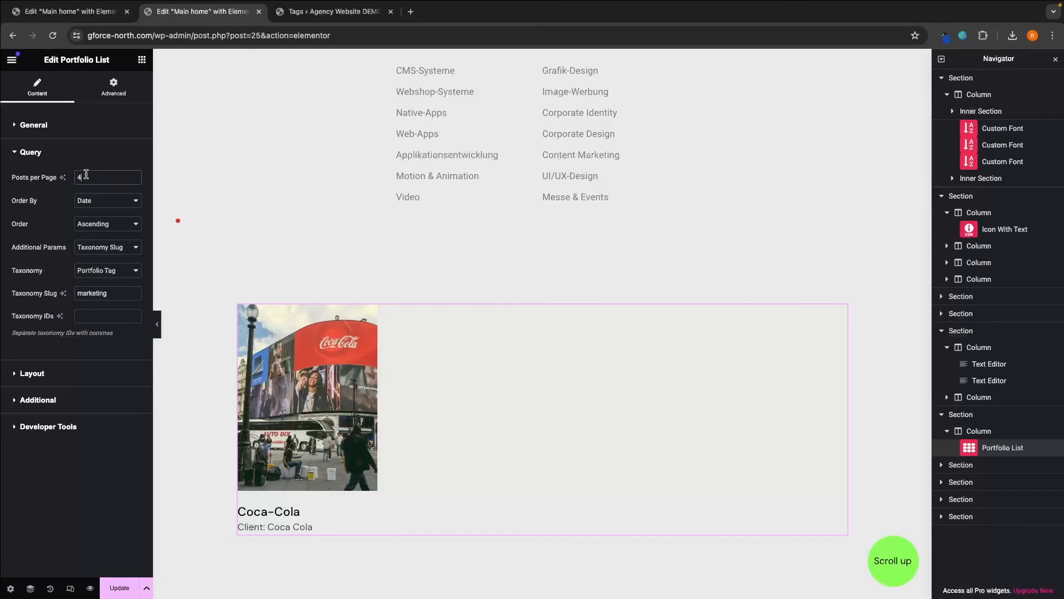
{"action": "key", "text": "BackSpace"}
{"action": "type", "text": "1"}
{"action": "left_click", "coordinate": [77, 155]}
{"action": "left_click", "coordinate": [74, 133]}
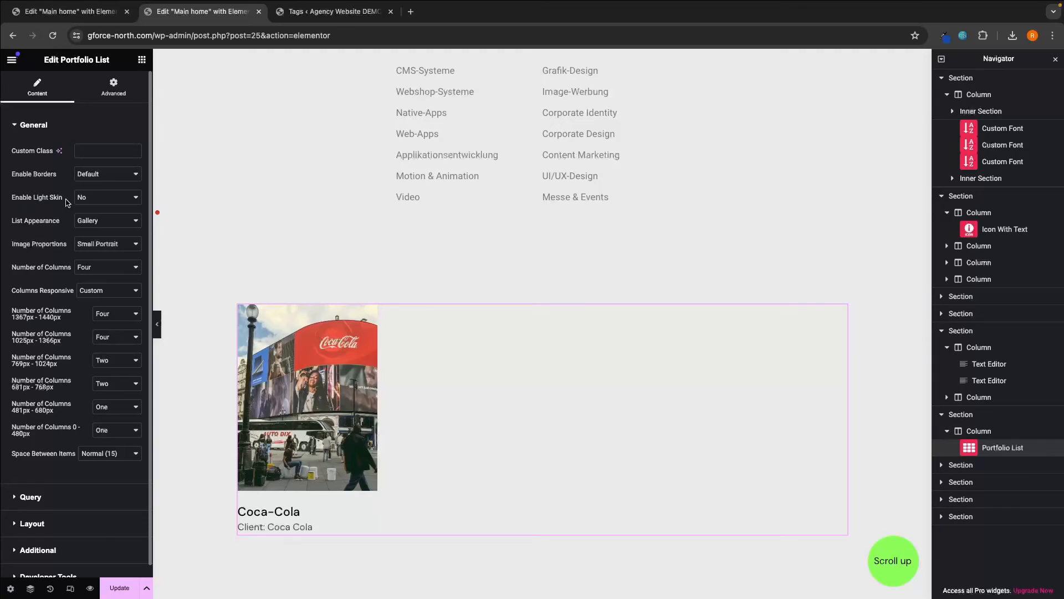
- Set the Portfolio List appearance to Slider with One column for 1367px–1440px screens
{"action": "left_click", "coordinate": [93, 221]}
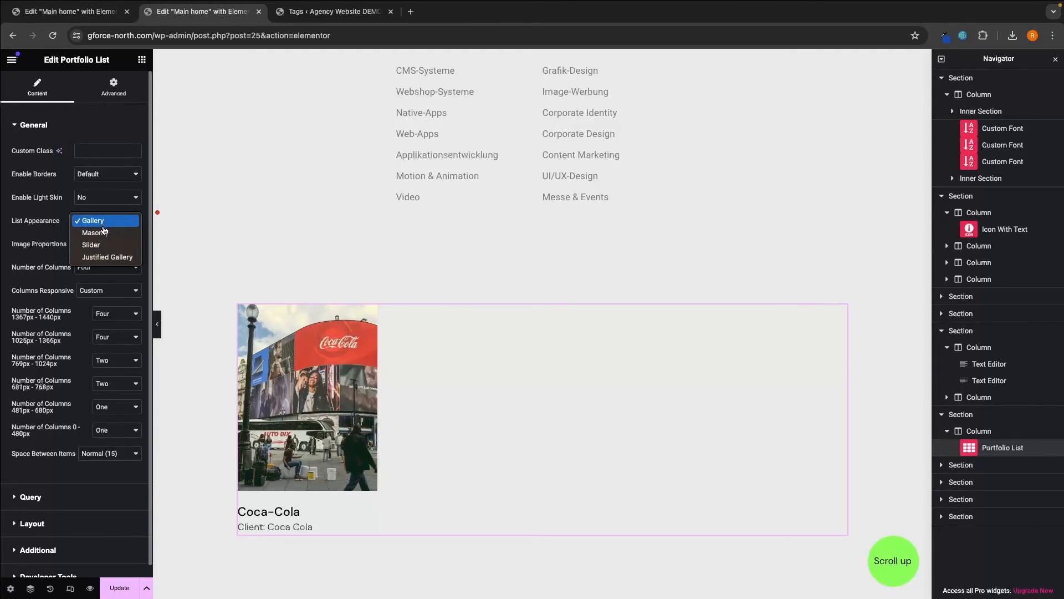
{"action": "left_click", "coordinate": [103, 231]}
{"action": "left_click", "coordinate": [110, 226]}
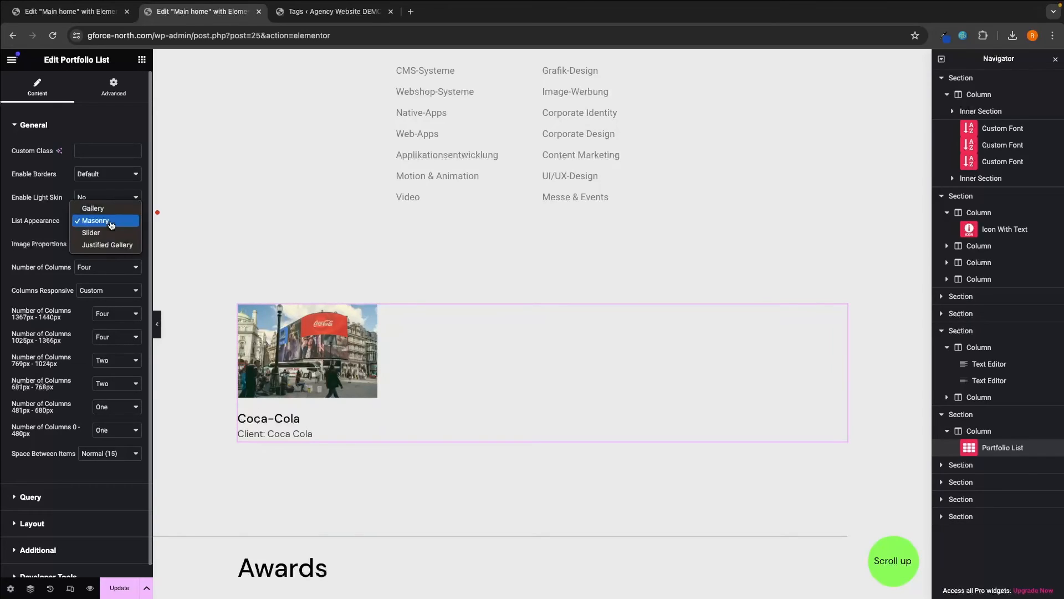
{"action": "left_click", "coordinate": [110, 231]}
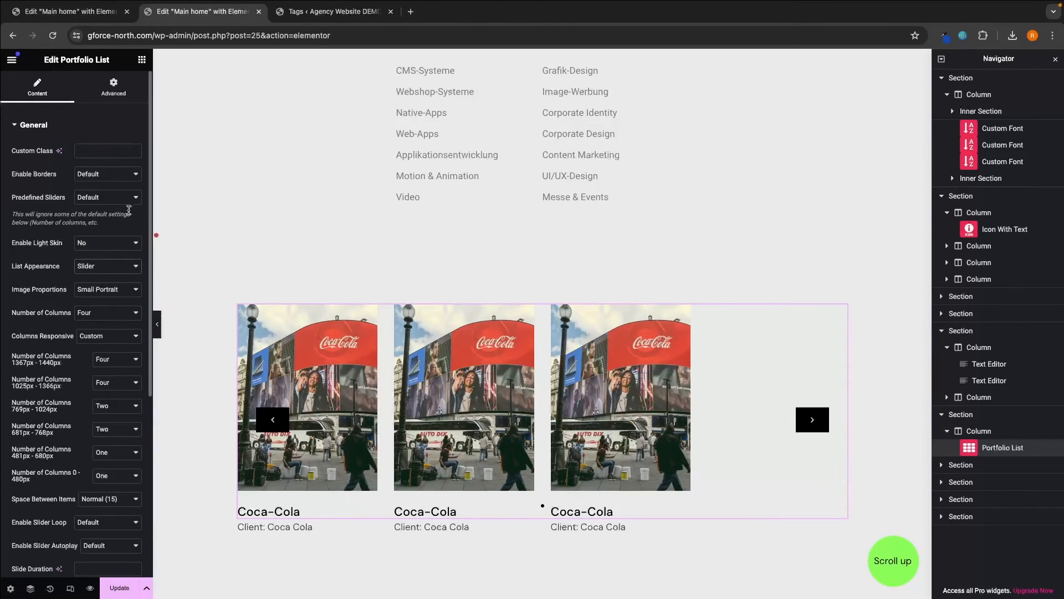
{"action": "left_click", "coordinate": [116, 359]}
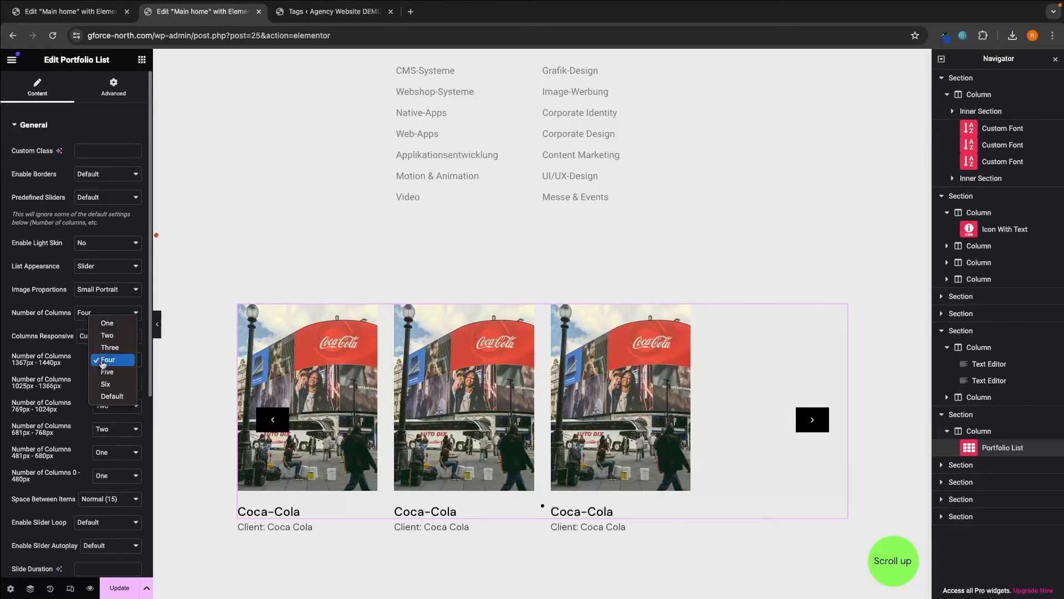
{"action": "left_click", "coordinate": [114, 328]}
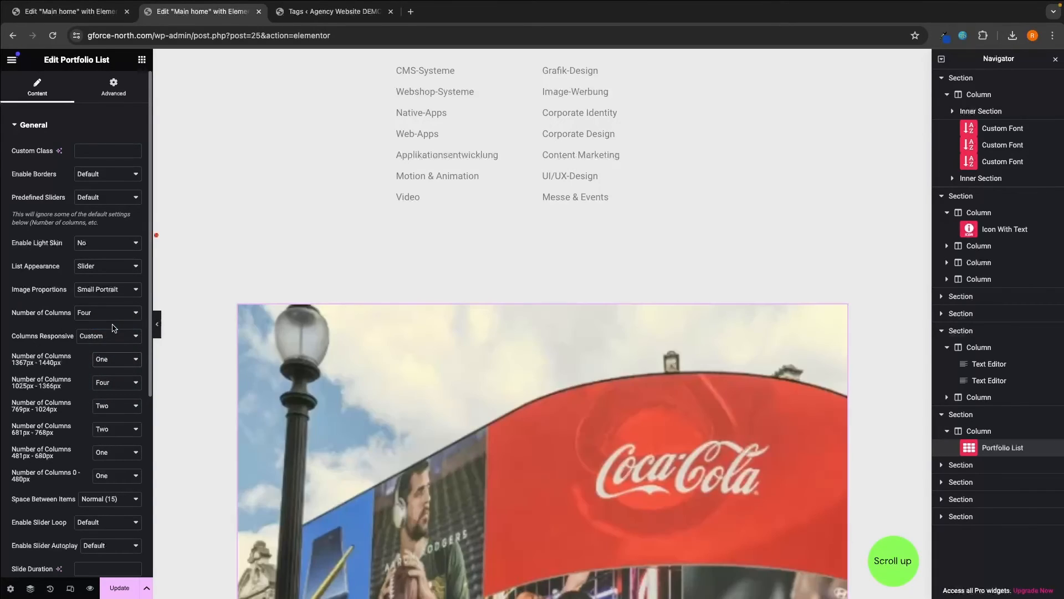
{"action": "scroll", "coordinate": [747, 415], "scroll_direction": "down", "scroll_amount": 3}
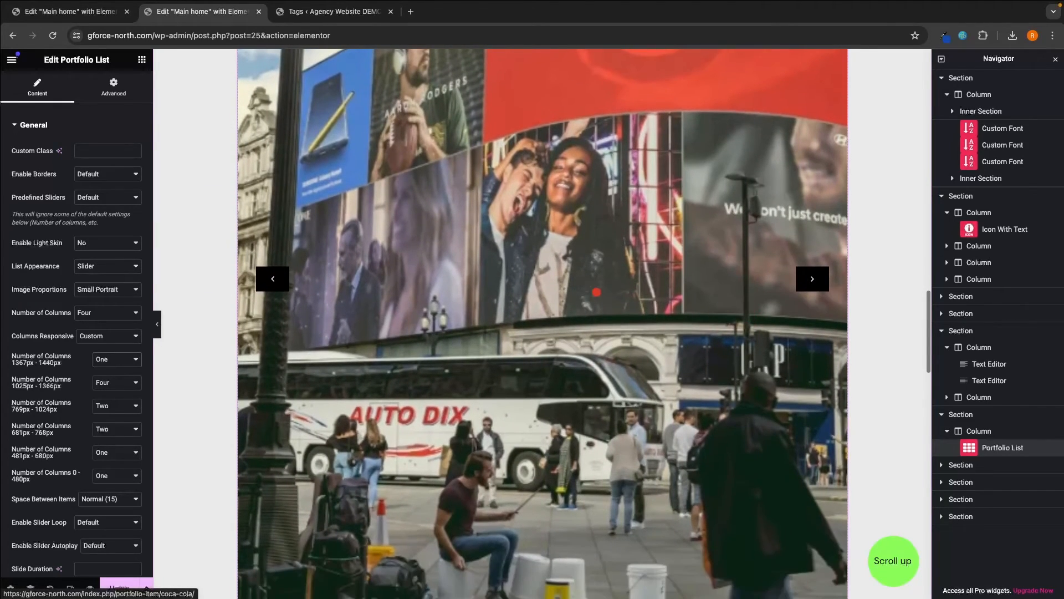
{"action": "scroll", "coordinate": [70, 310], "scroll_direction": "down", "scroll_amount": 3}
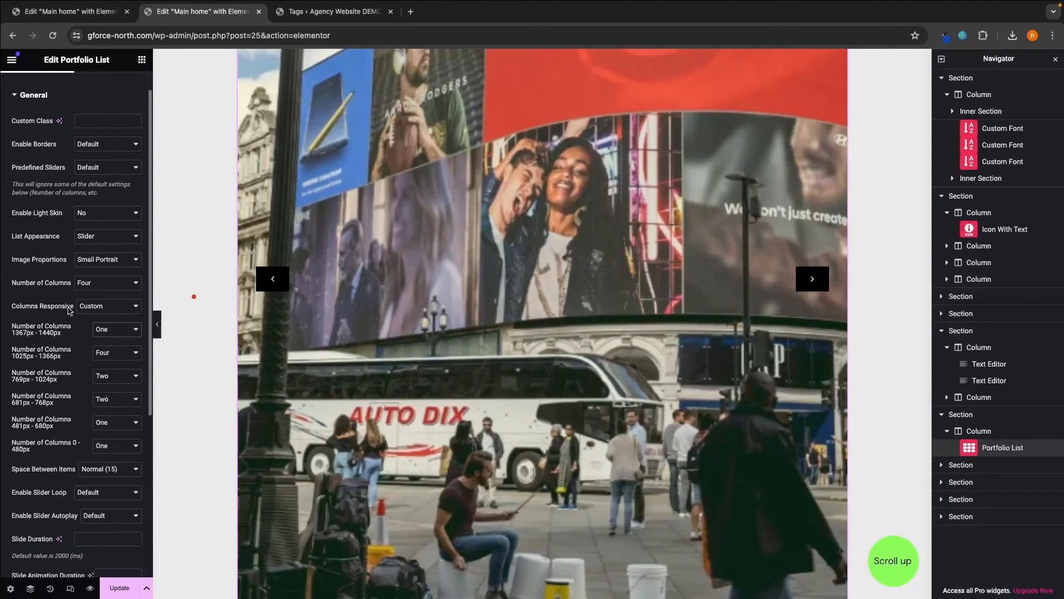
{"action": "scroll", "coordinate": [69, 310], "scroll_direction": "down", "scroll_amount": 3}
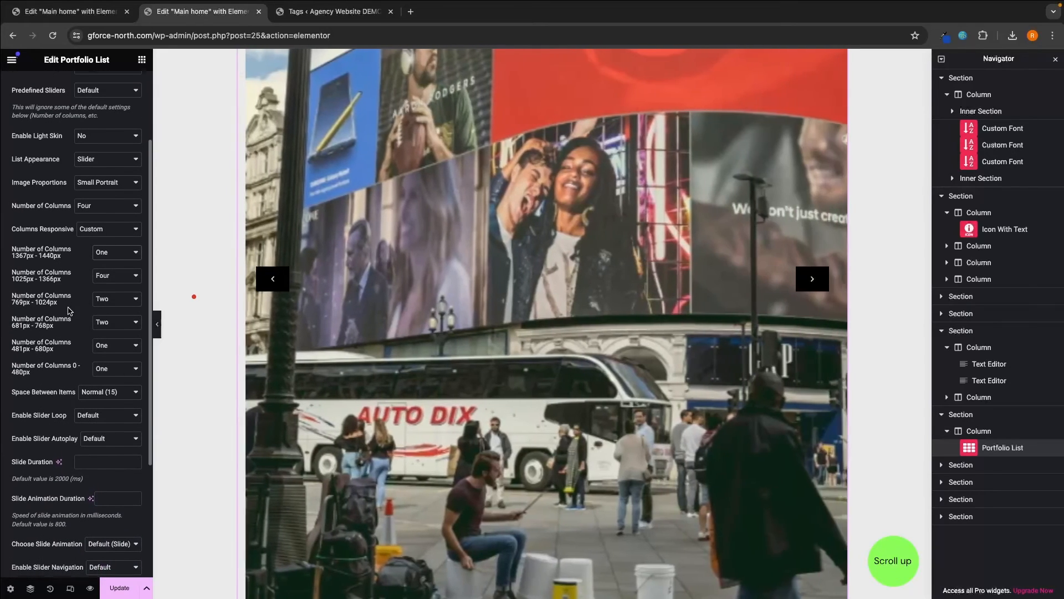
{"action": "scroll", "coordinate": [69, 311], "scroll_direction": "up", "scroll_amount": 6}
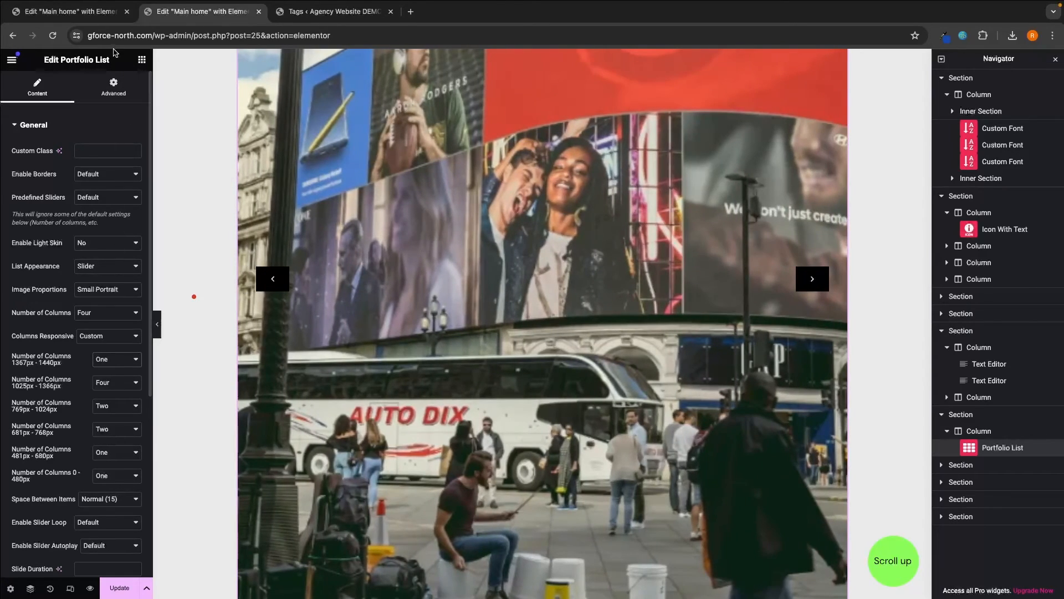
- Scroll the home page down to the Team section and select its title
{"action": "left_click", "coordinate": [111, 20]}
{"action": "left_click", "coordinate": [332, 11]}
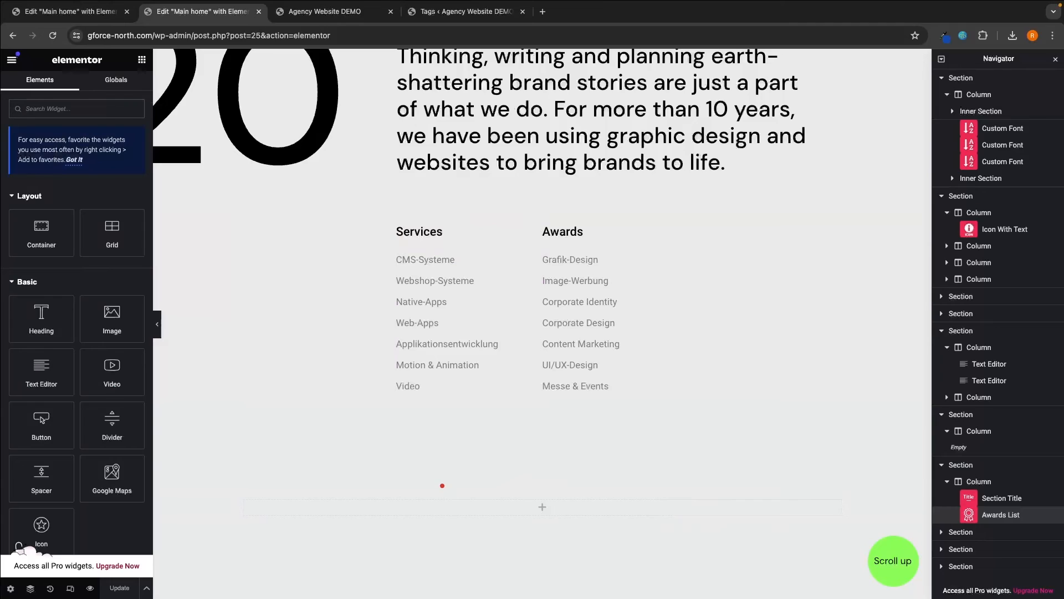
{"action": "scroll", "coordinate": [458, 479], "scroll_direction": "down", "scroll_amount": 5}
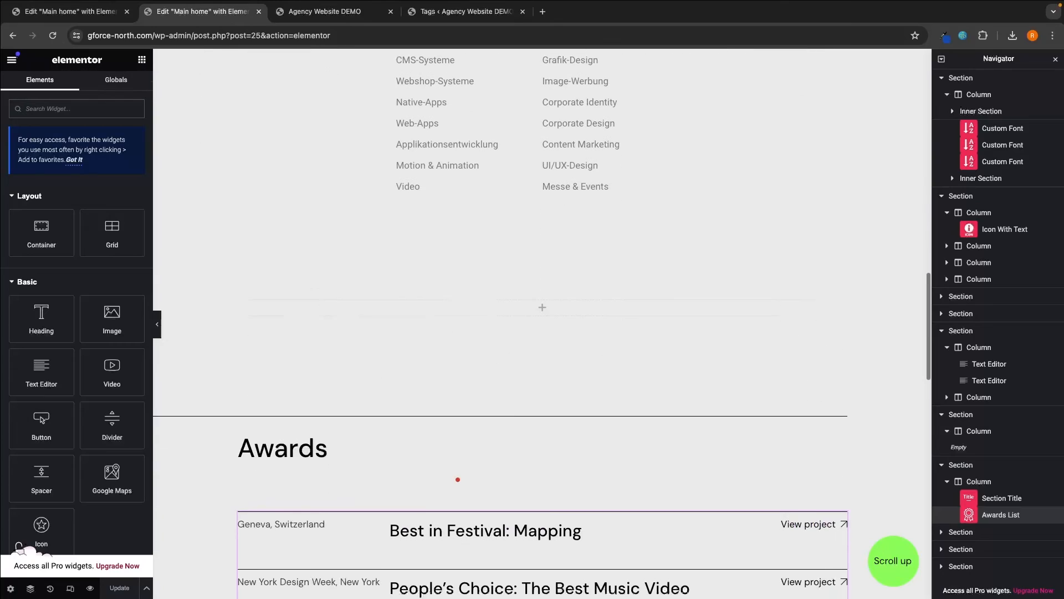
{"action": "scroll", "coordinate": [457, 480], "scroll_direction": "down", "scroll_amount": 4}
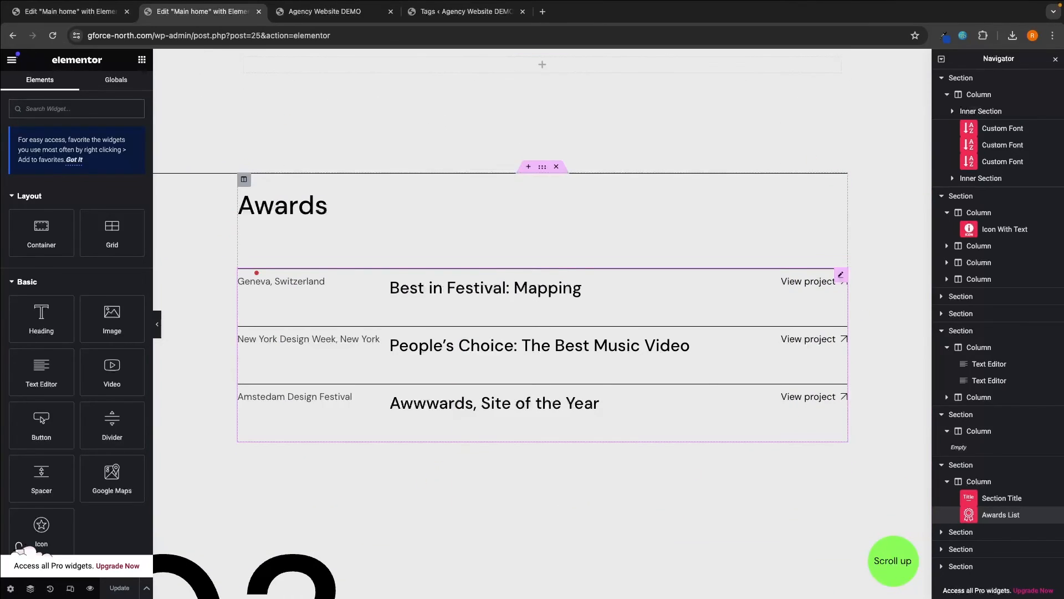
{"action": "left_click", "coordinate": [309, 211]}
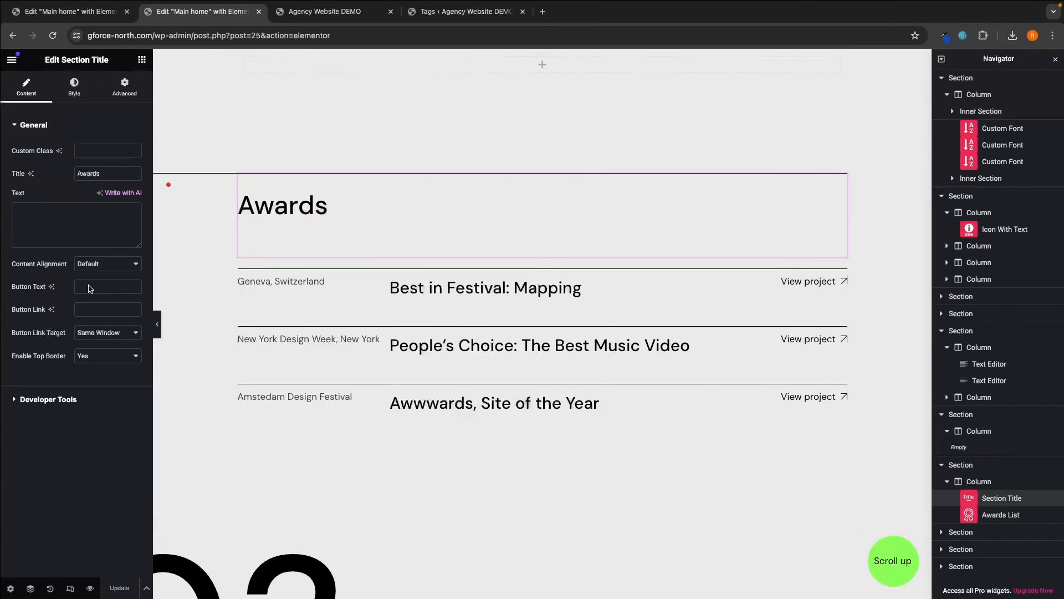
{"action": "scroll", "coordinate": [392, 312], "scroll_direction": "down", "scroll_amount": 5}
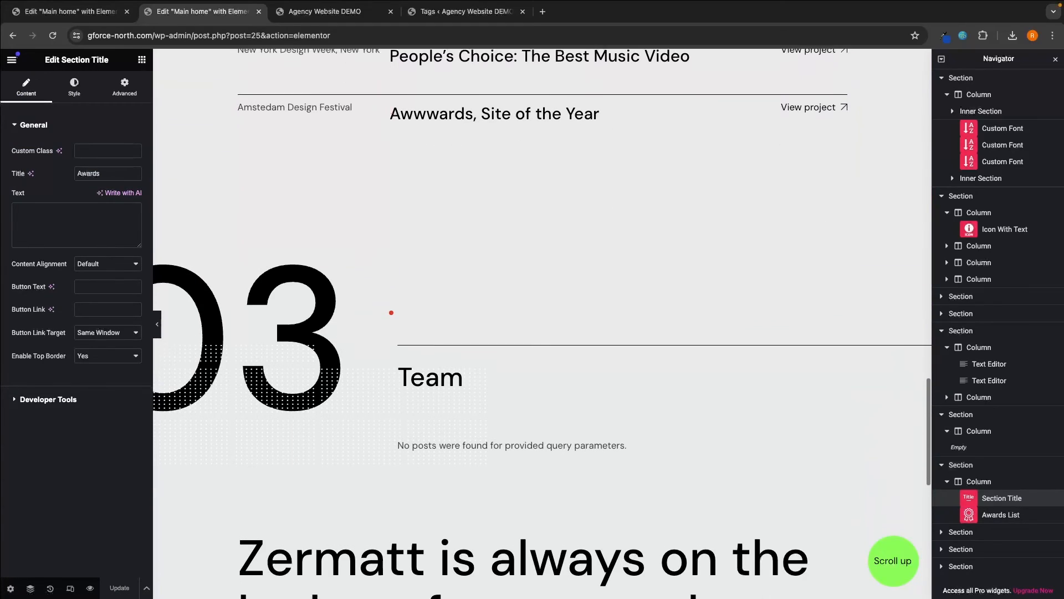
{"action": "scroll", "coordinate": [391, 312], "scroll_direction": "down", "scroll_amount": 1}
{"action": "left_click", "coordinate": [459, 325]}
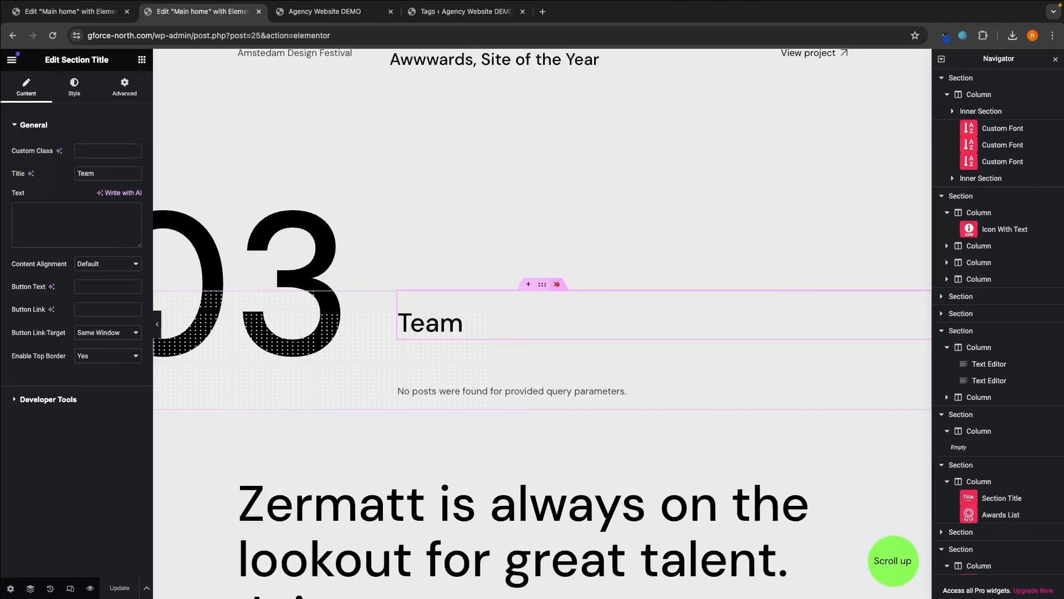
- Delete the Team section and the '03' section, then undo to restore both
{"action": "left_click", "coordinate": [557, 284]}
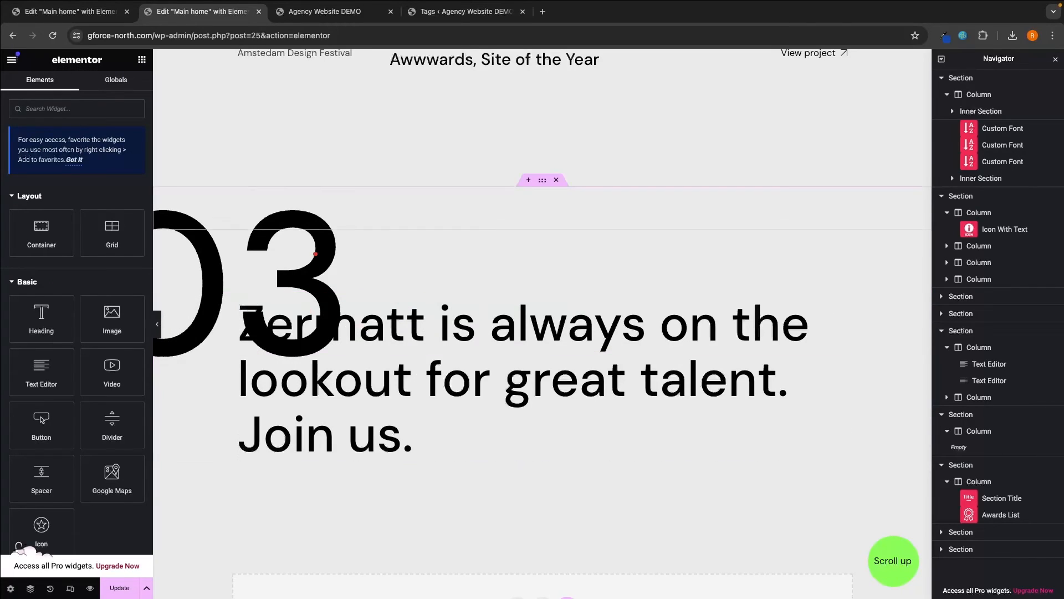
{"action": "left_click", "coordinate": [559, 180]}
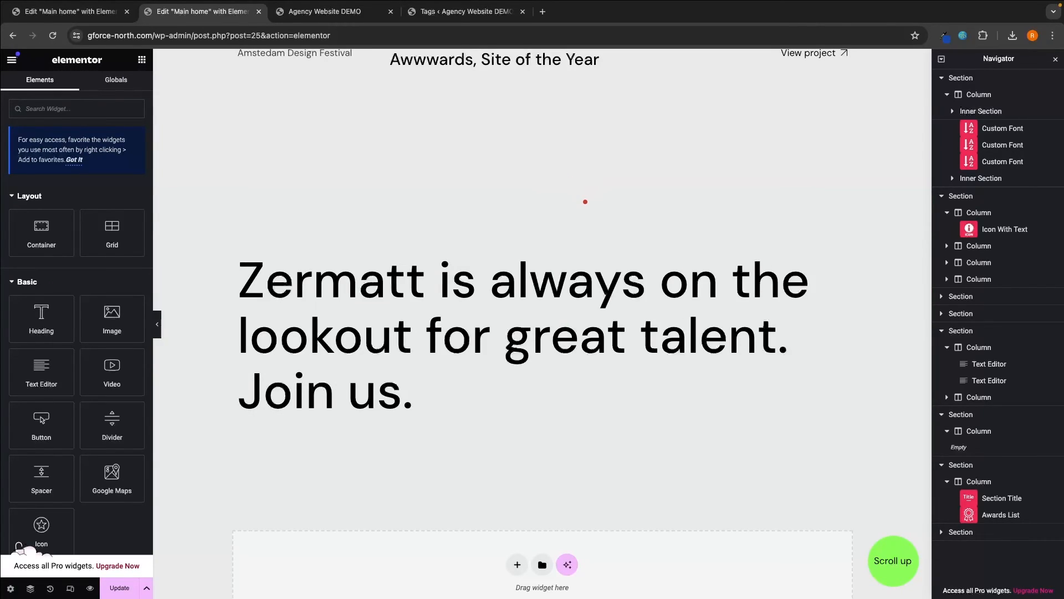
{"action": "key", "text": "ctrl+z"}
{"action": "key", "text": "ctrl+z"}
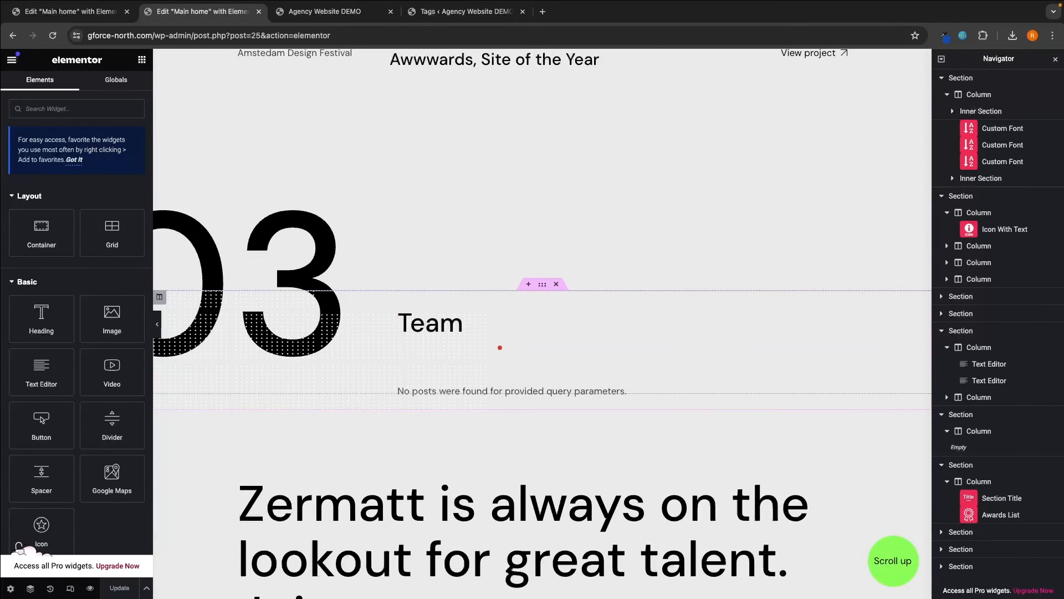
- Preview the home page, then start a new post under Zermatt Portfolio > Zermatt Team
{"action": "left_click", "coordinate": [89, 588]}
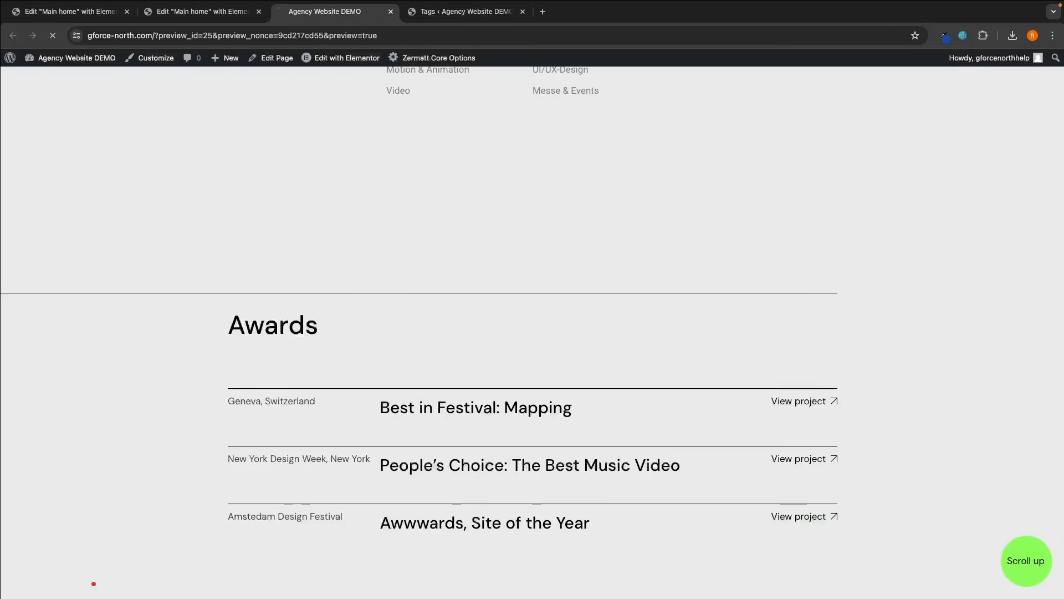
{"action": "left_click", "coordinate": [457, 15]}
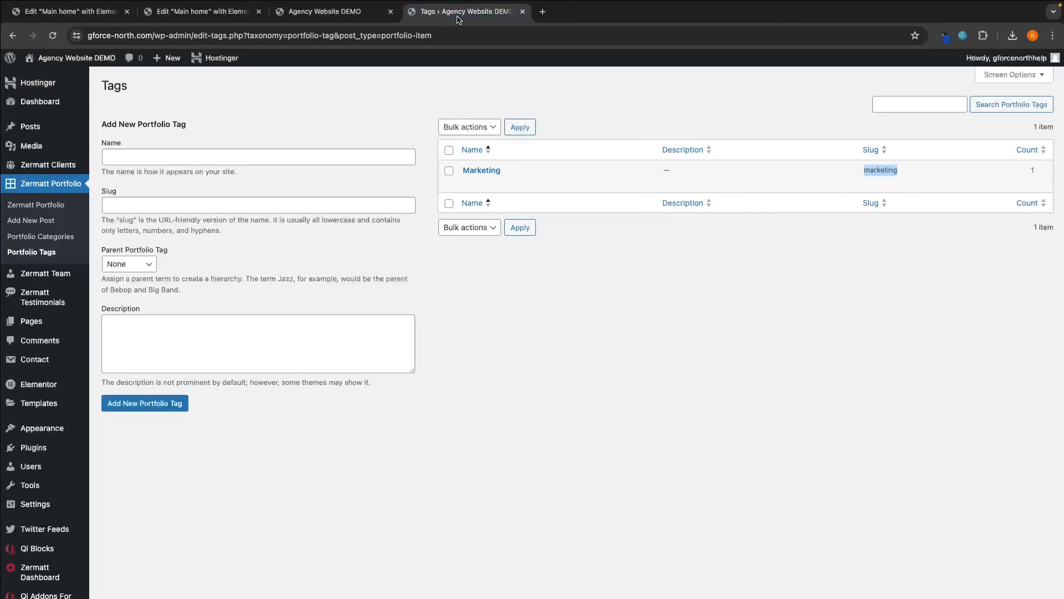
{"action": "left_click", "coordinate": [50, 183]}
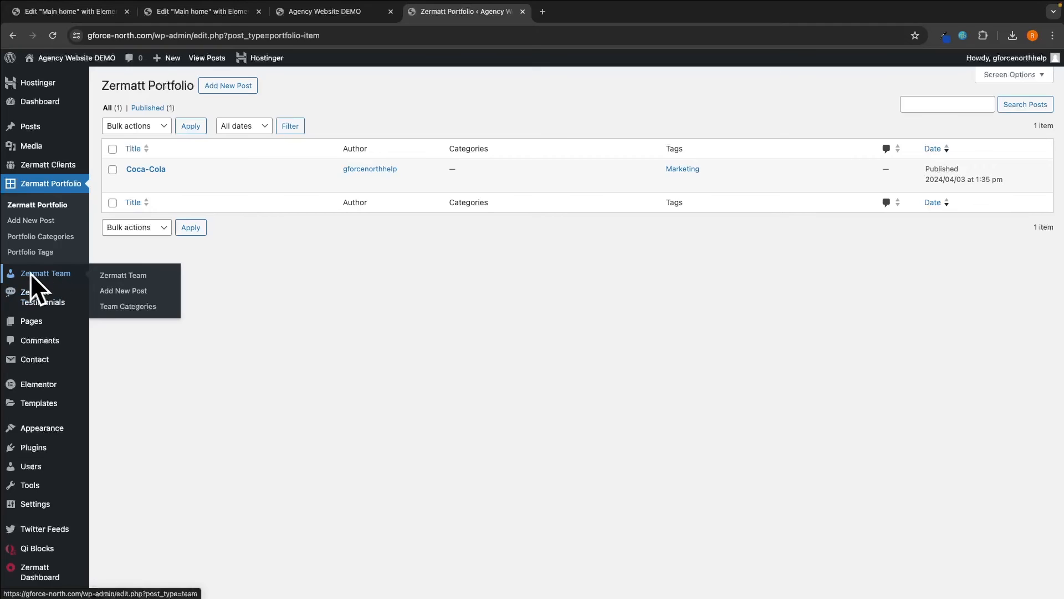
{"action": "left_click", "coordinate": [109, 277]}
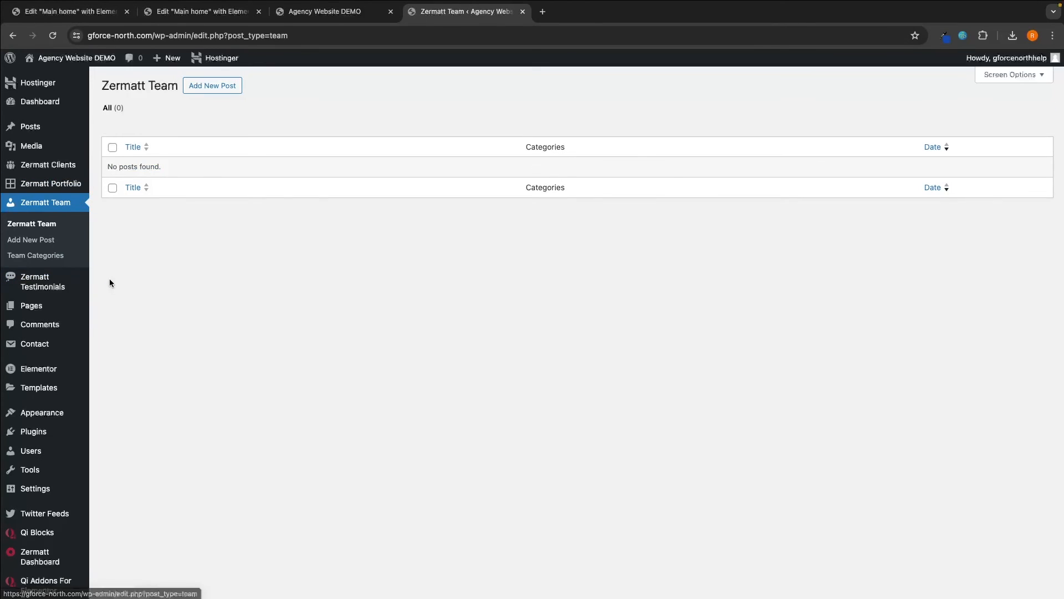
{"action": "left_click", "coordinate": [47, 242]}
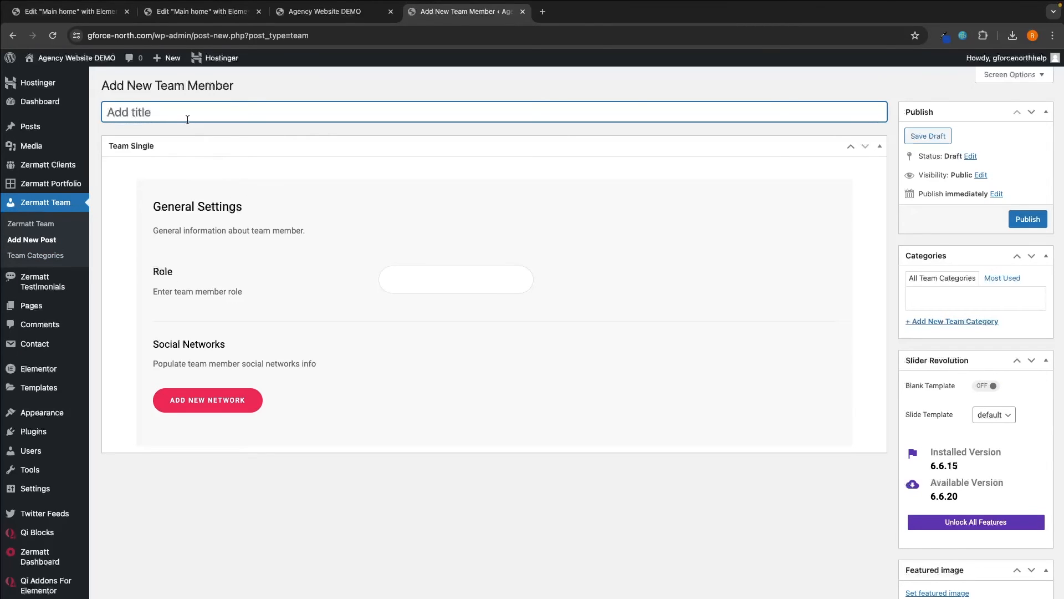
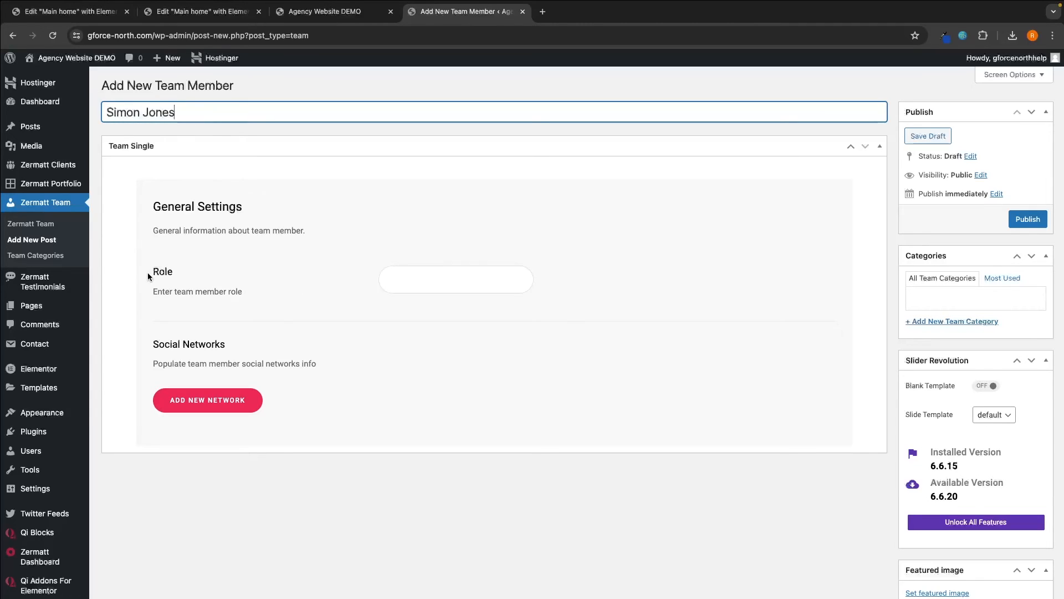
- Enter the member's name as the title and 'CEO' as the Role
{"action": "left_click", "coordinate": [438, 291]}
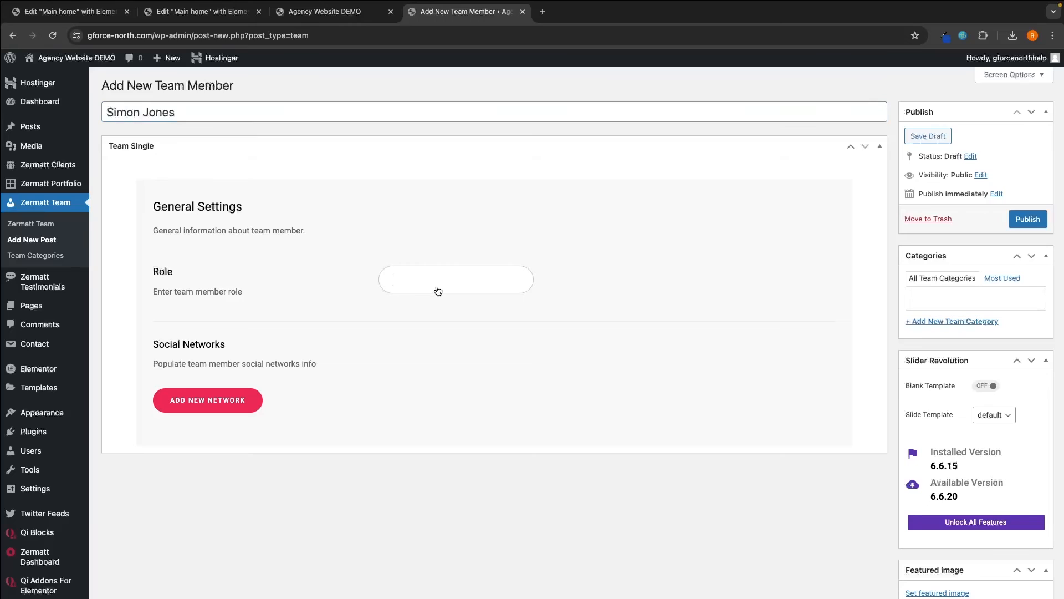
{"action": "type", "text": "ceo"}
{"action": "key", "text": "Caps_Lock"}
{"action": "key", "text": "BackSpace"}
{"action": "key", "text": "BackSpace"}
{"action": "key", "text": "BackSpace"}
{"action": "type", "text": "CEO"}
{"action": "scroll", "coordinate": [277, 302], "scroll_direction": "down", "scroll_amount": 1}
{"action": "scroll", "coordinate": [157, 301], "scroll_direction": "up", "scroll_amount": 1}
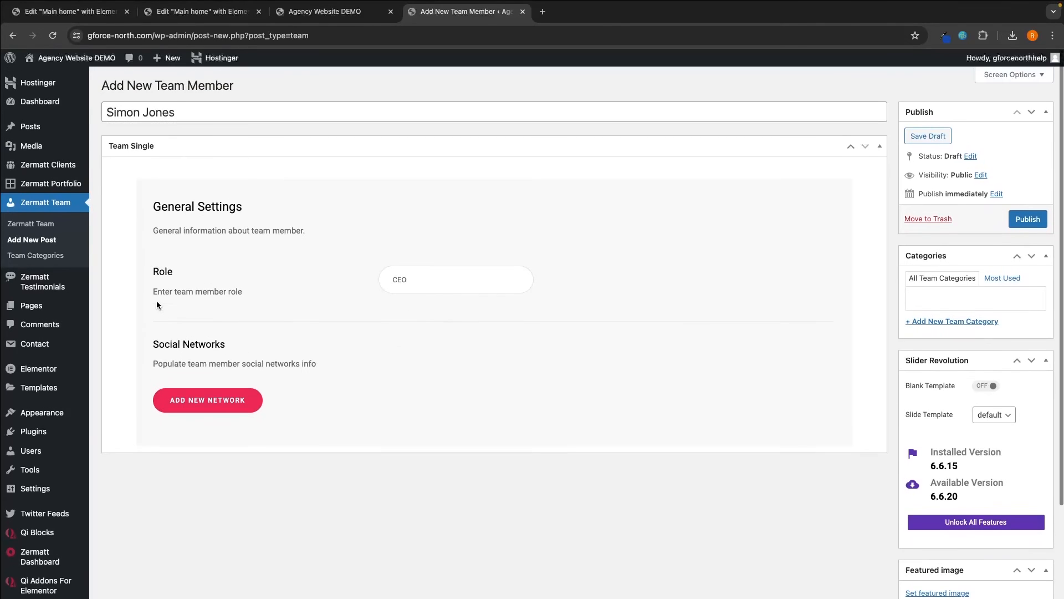
{"action": "left_click_drag", "start_coordinate": [151, 343], "coordinate": [202, 342]}
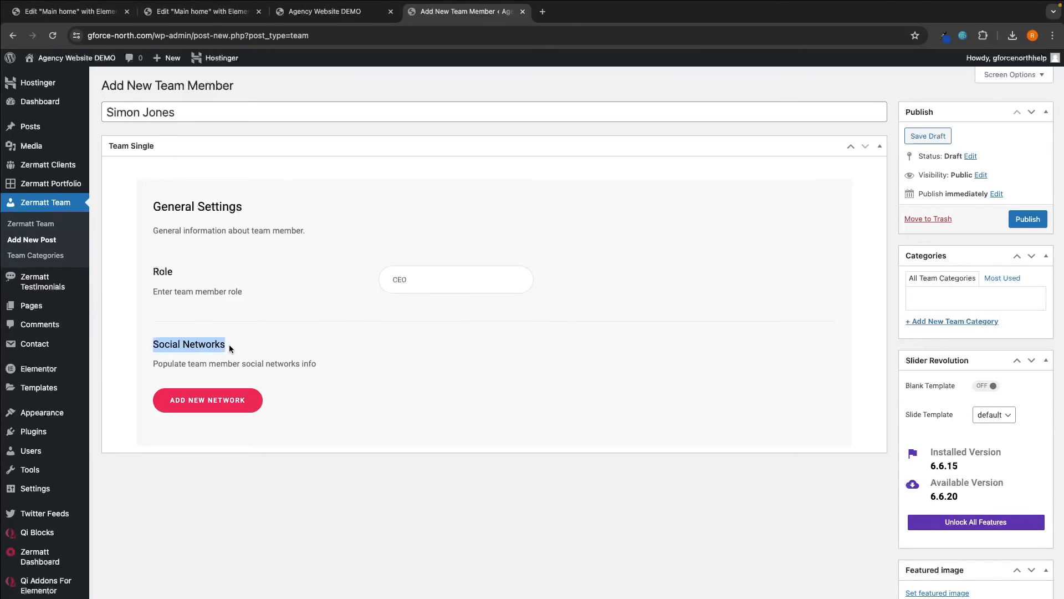
- Add a social network entry using the Elegant Icons Instagram square icon
{"action": "left_click", "coordinate": [239, 389]}
{"action": "scroll", "coordinate": [277, 385], "scroll_direction": "down", "scroll_amount": 2}
{"action": "scroll", "coordinate": [293, 389], "scroll_direction": "down", "scroll_amount": 1}
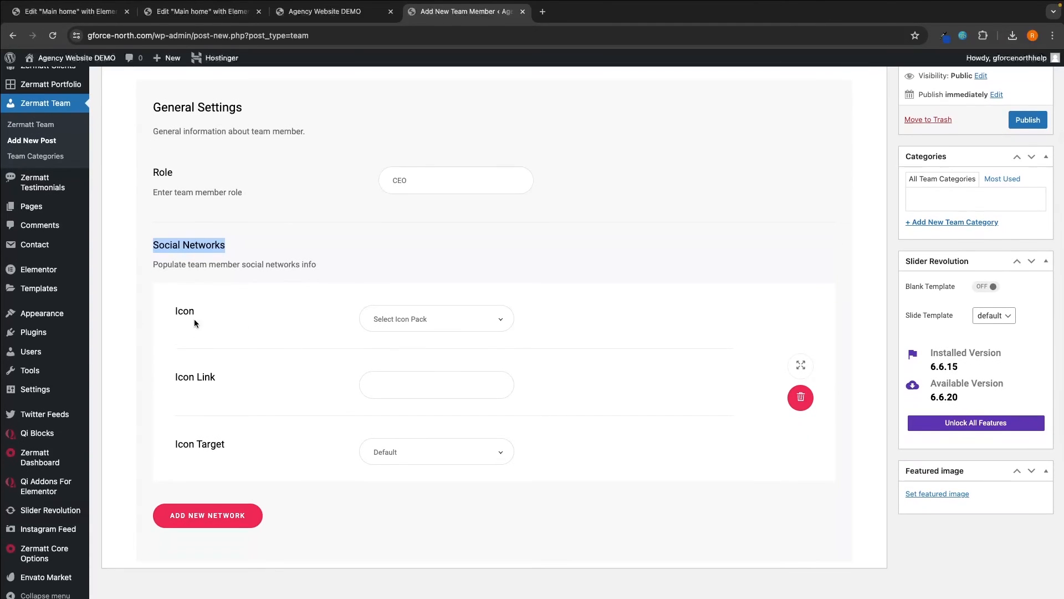
{"action": "left_click", "coordinate": [417, 319]}
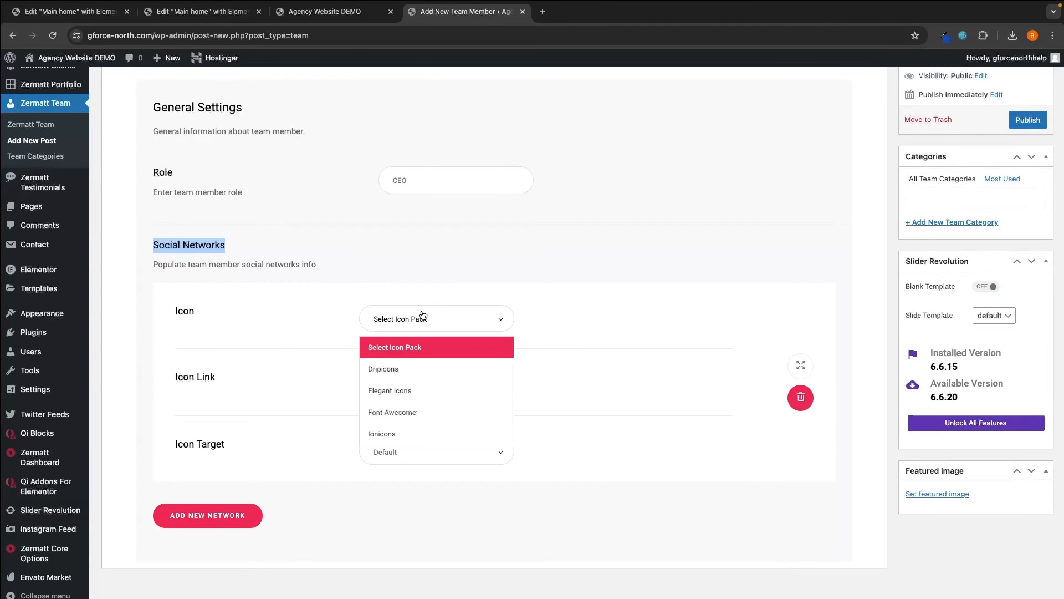
{"action": "left_click", "coordinate": [420, 365]}
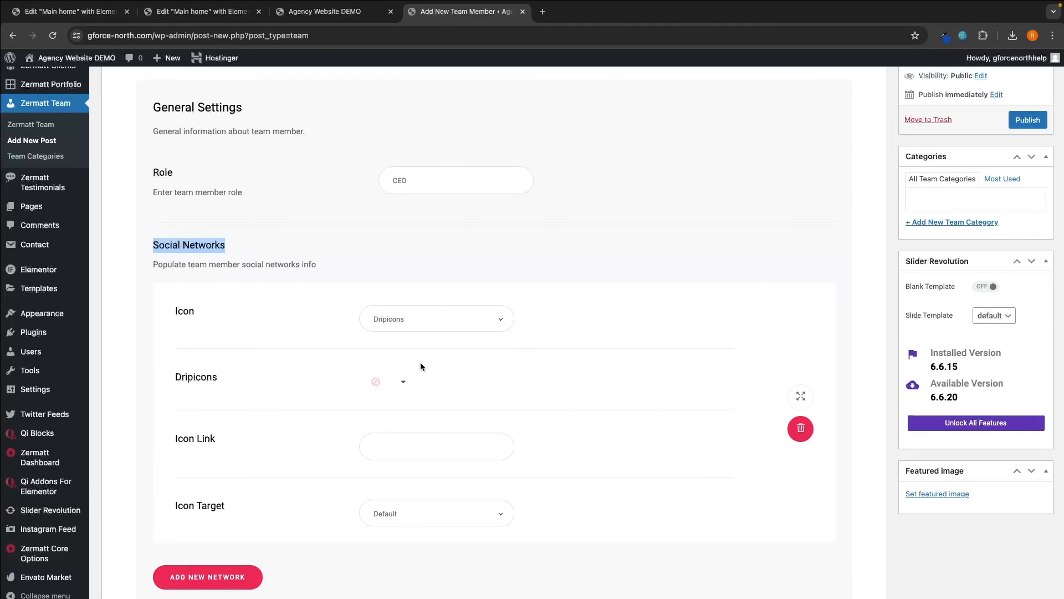
{"action": "left_click", "coordinate": [398, 381]}
{"action": "type", "text": "ins"}
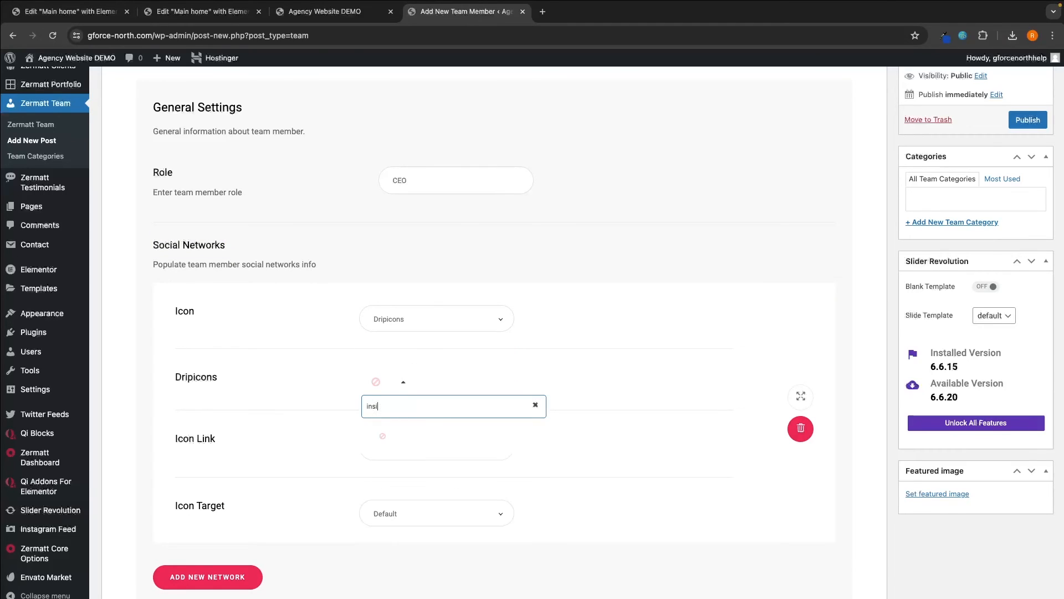
{"action": "key", "text": "BackSpace"}
{"action": "key", "text": "BackSpace"}
{"action": "type", "text": "sta"}
{"action": "left_click", "coordinate": [424, 328]}
{"action": "left_click", "coordinate": [407, 390]}
{"action": "left_click", "coordinate": [403, 385]}
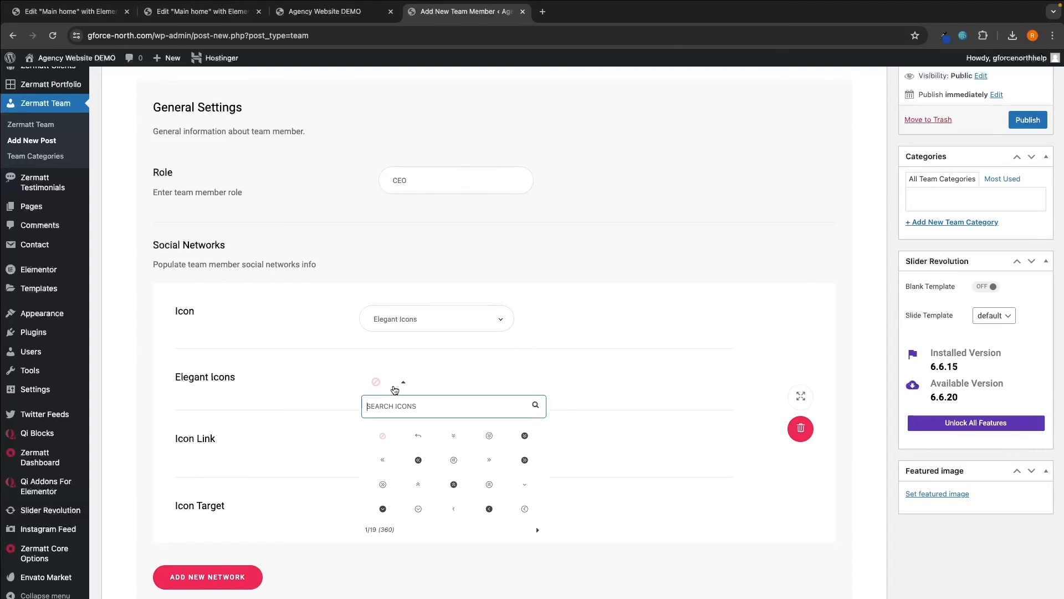
{"action": "type", "text": "ins"}
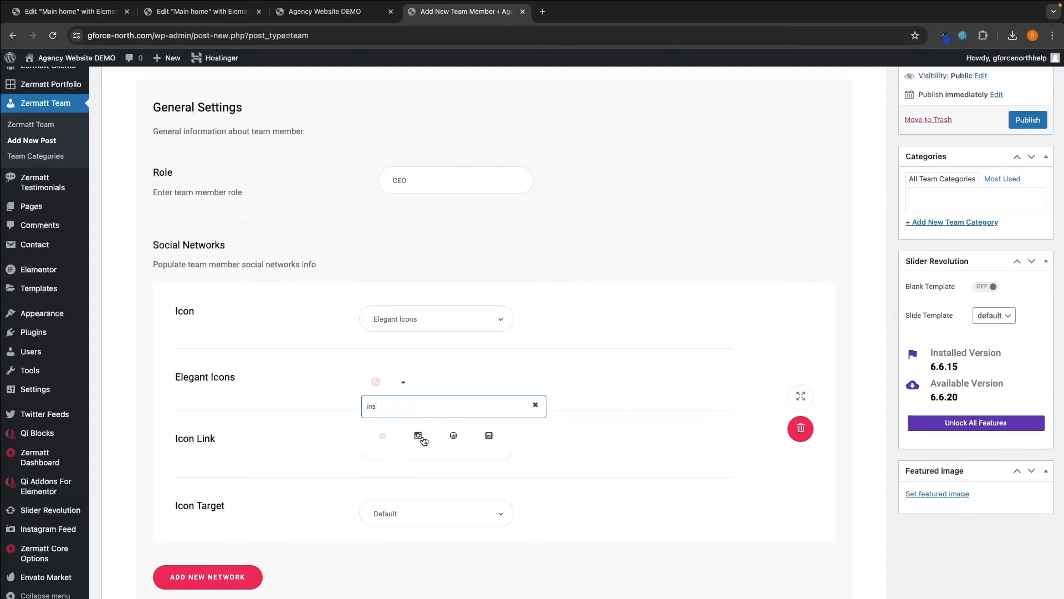
{"action": "left_click", "coordinate": [489, 437]}
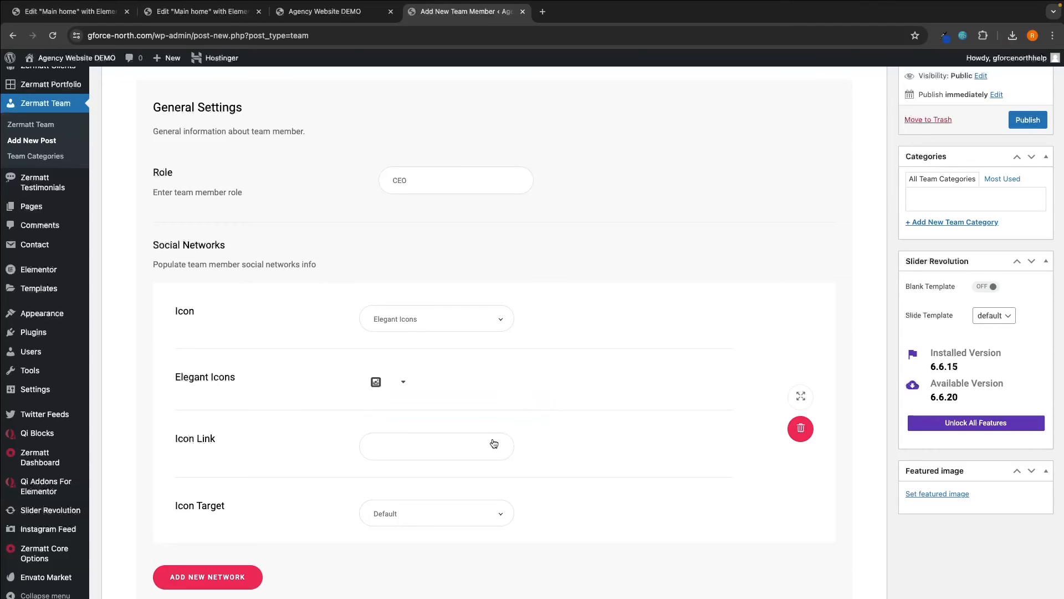
{"action": "scroll", "coordinate": [437, 393], "scroll_direction": "down", "scroll_amount": 1}
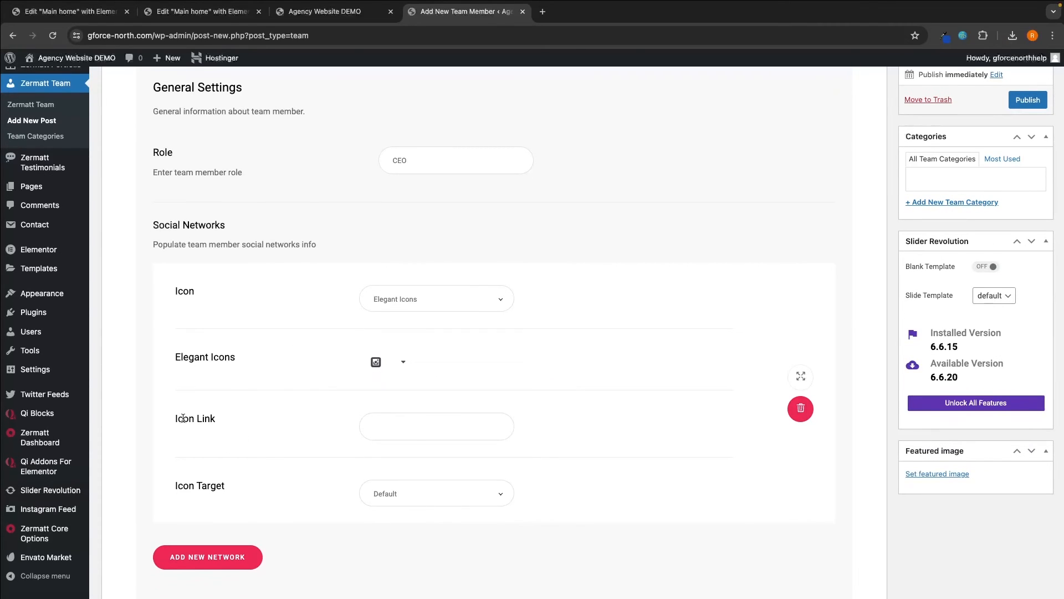
{"action": "scroll", "coordinate": [194, 418], "scroll_direction": "up", "scroll_amount": 1}
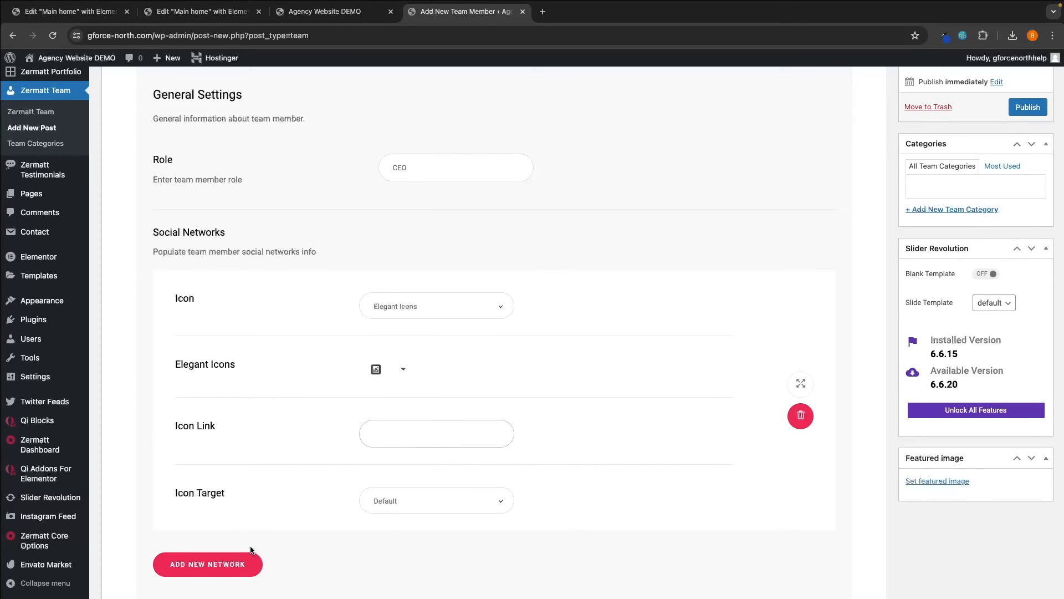
- Add a second social network entry for the member
{"action": "left_click", "coordinate": [242, 564]}
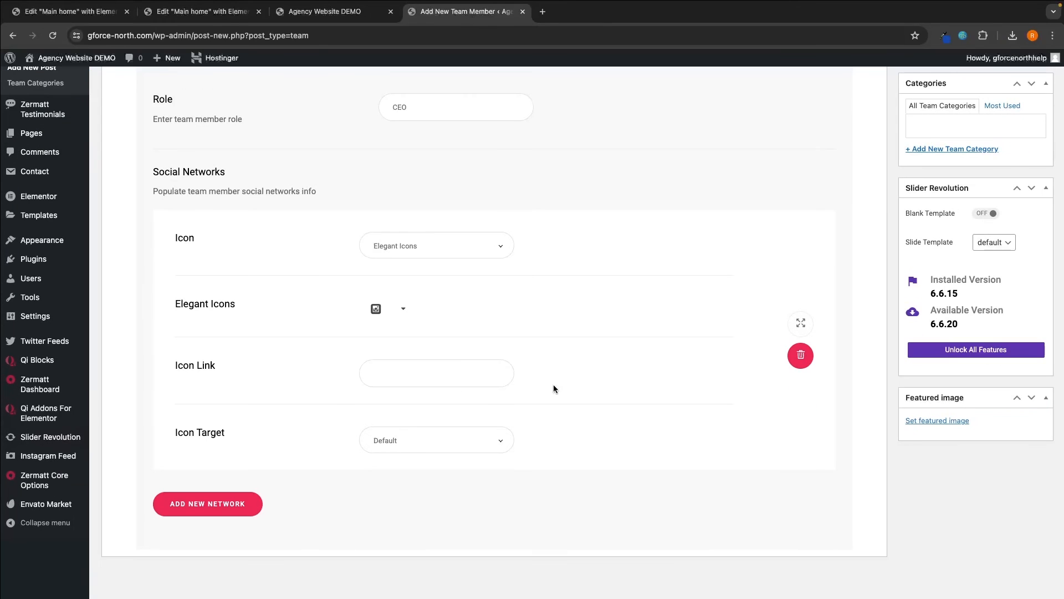
{"action": "scroll", "coordinate": [532, 386], "scroll_direction": "up", "scroll_amount": 3}
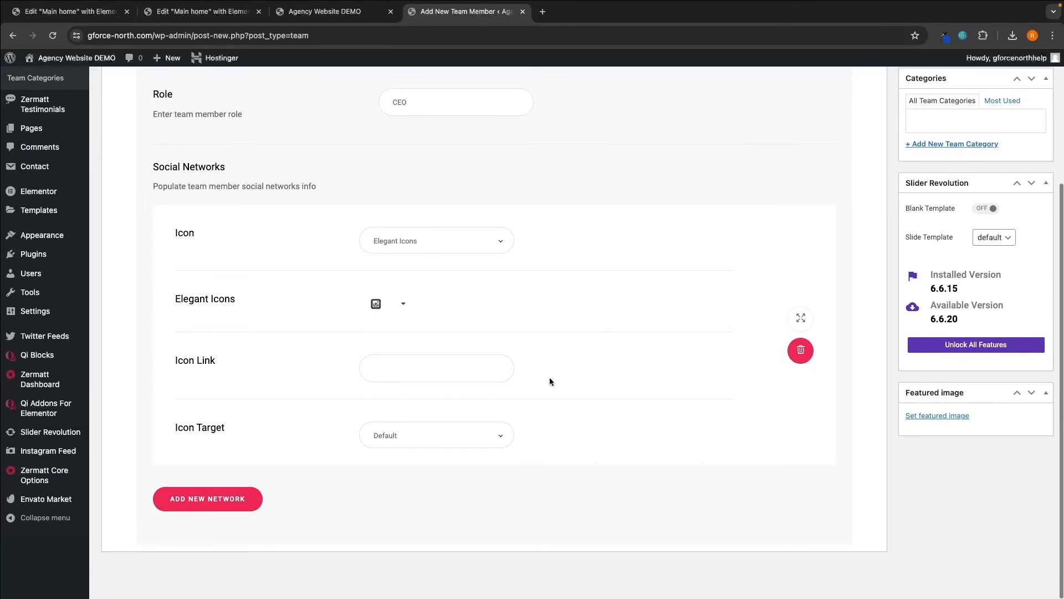
{"action": "scroll", "coordinate": [590, 319], "scroll_direction": "up", "scroll_amount": 1}
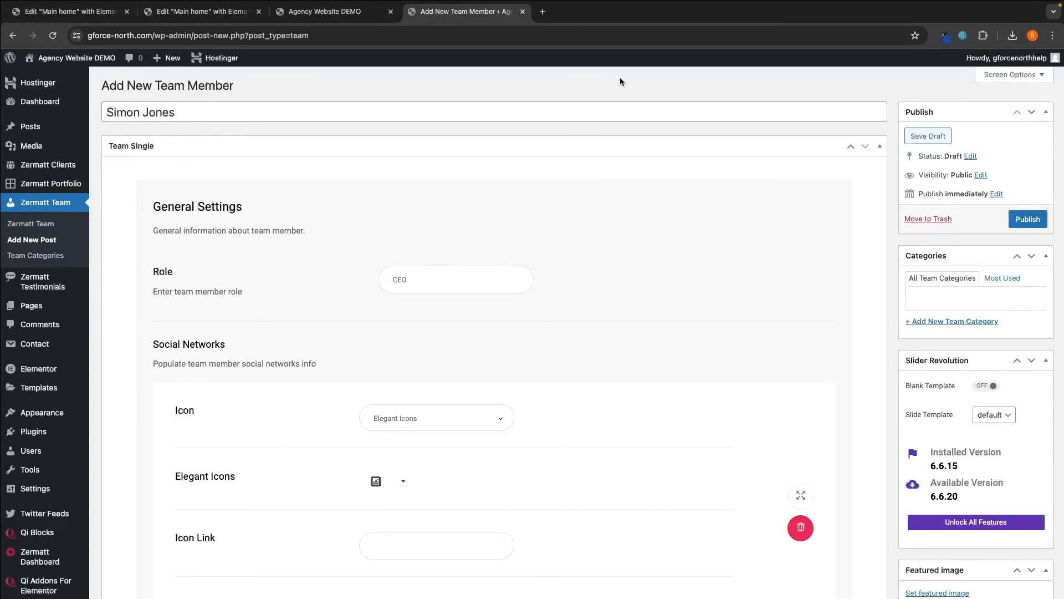
{"action": "scroll", "coordinate": [692, 250], "scroll_direction": "down", "scroll_amount": 2}
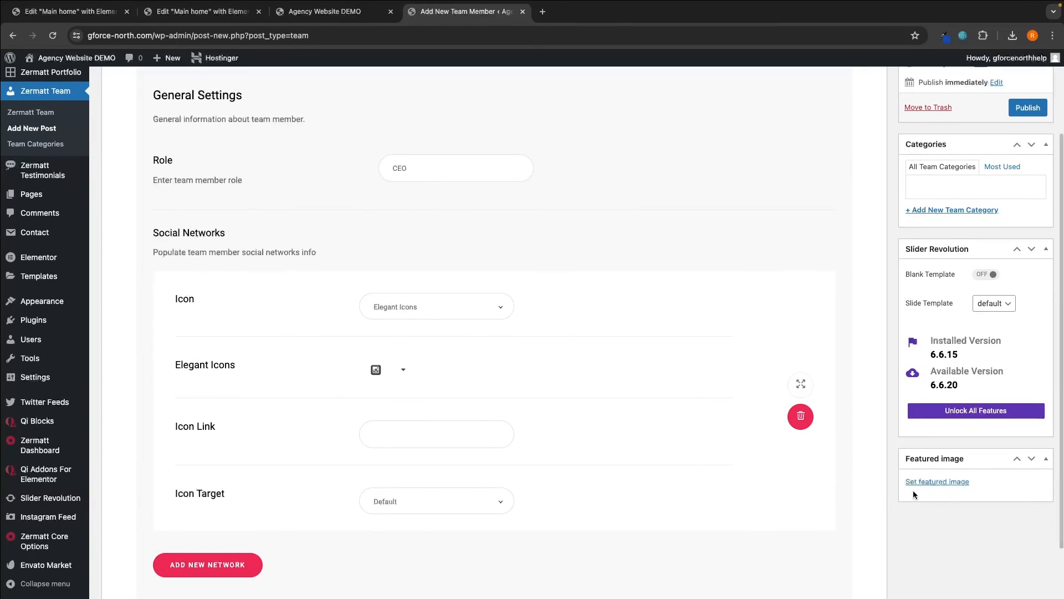
- Upload the glasses-wearing man's portrait as featured image and publish the team member
{"action": "left_click", "coordinate": [910, 484]}
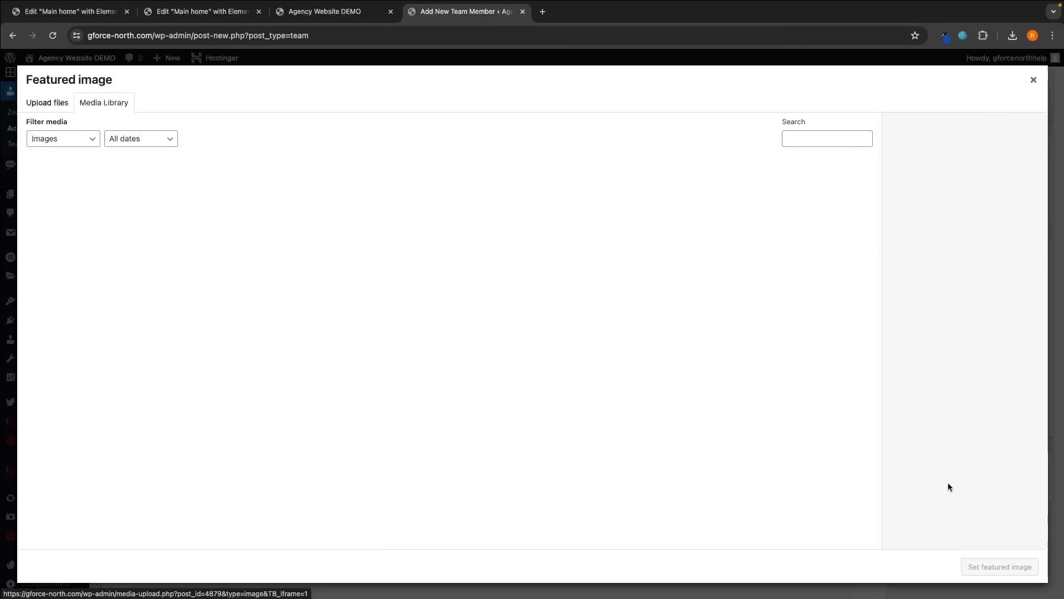
{"action": "left_click", "coordinate": [46, 103]}
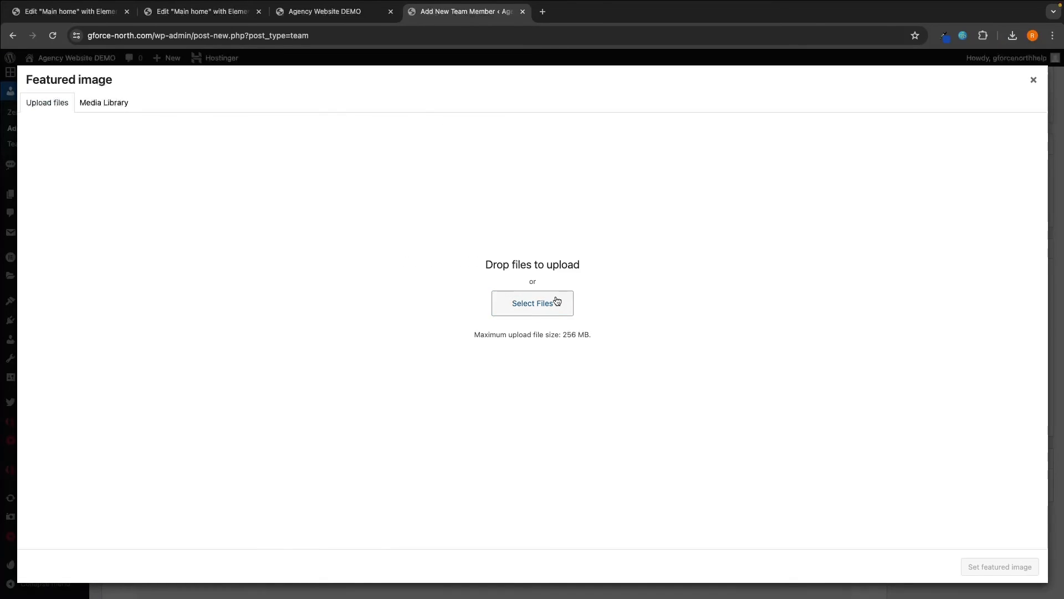
{"action": "left_click", "coordinate": [554, 301]}
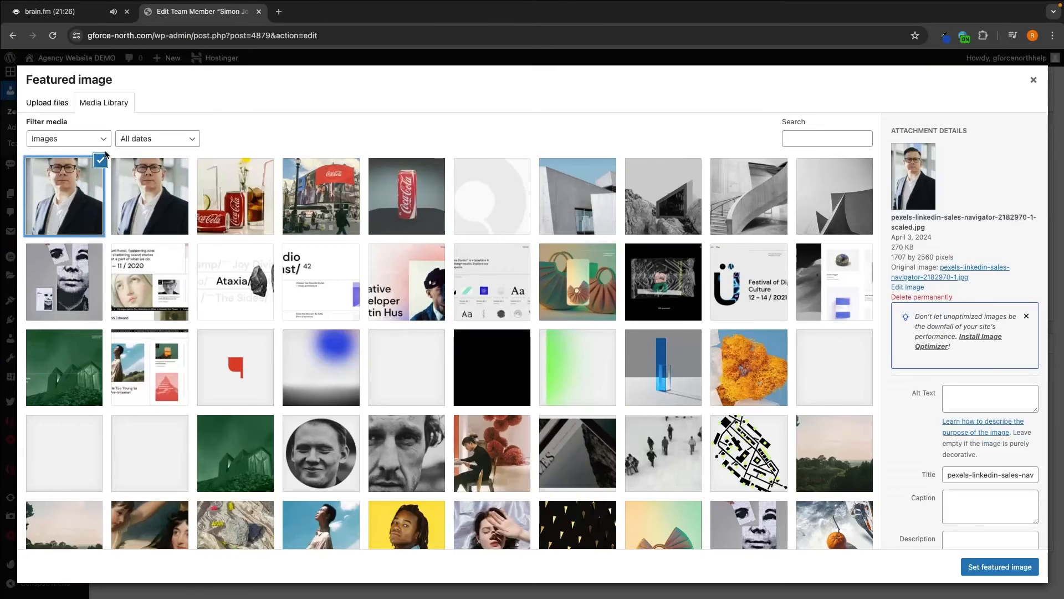
{"action": "left_click", "coordinate": [992, 566]}
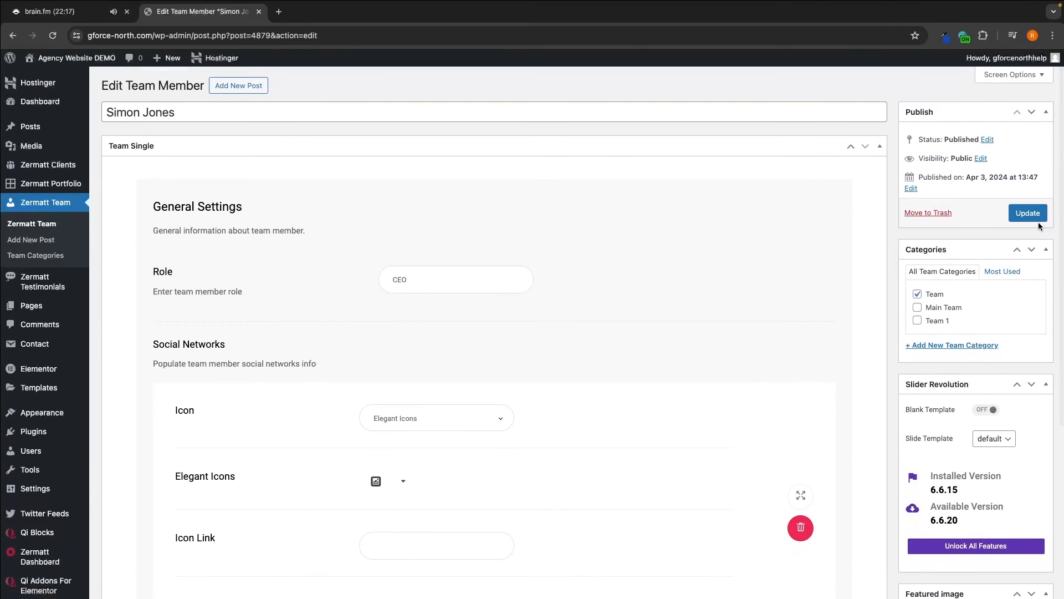
{"action": "left_click", "coordinate": [1031, 213]}
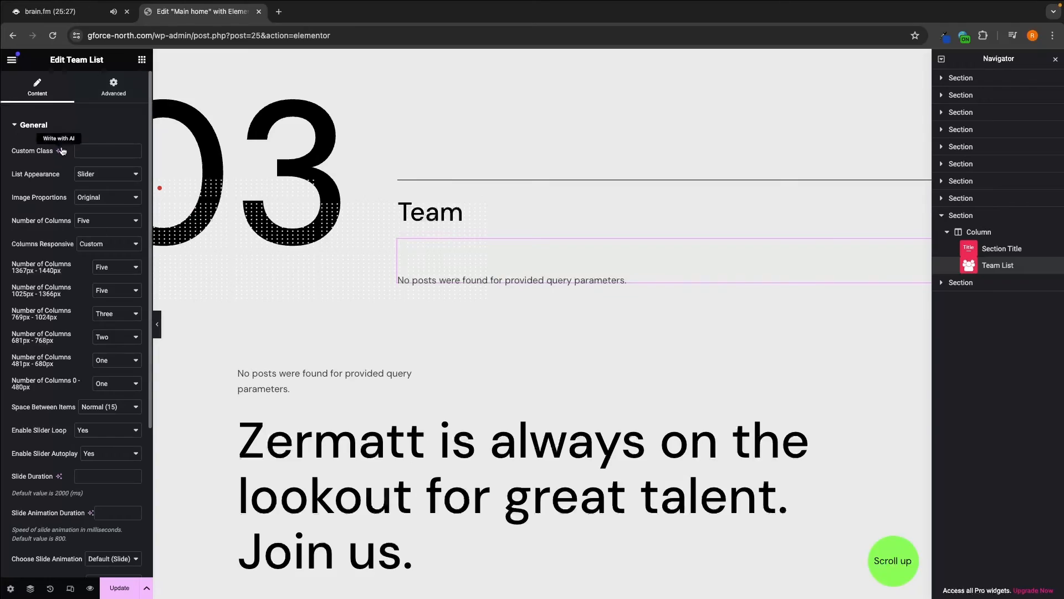
- Expand the Team List widget's Query settings and check its Taxonomy Slug setting
{"action": "left_click", "coordinate": [48, 126]}
{"action": "left_click", "coordinate": [49, 153]}
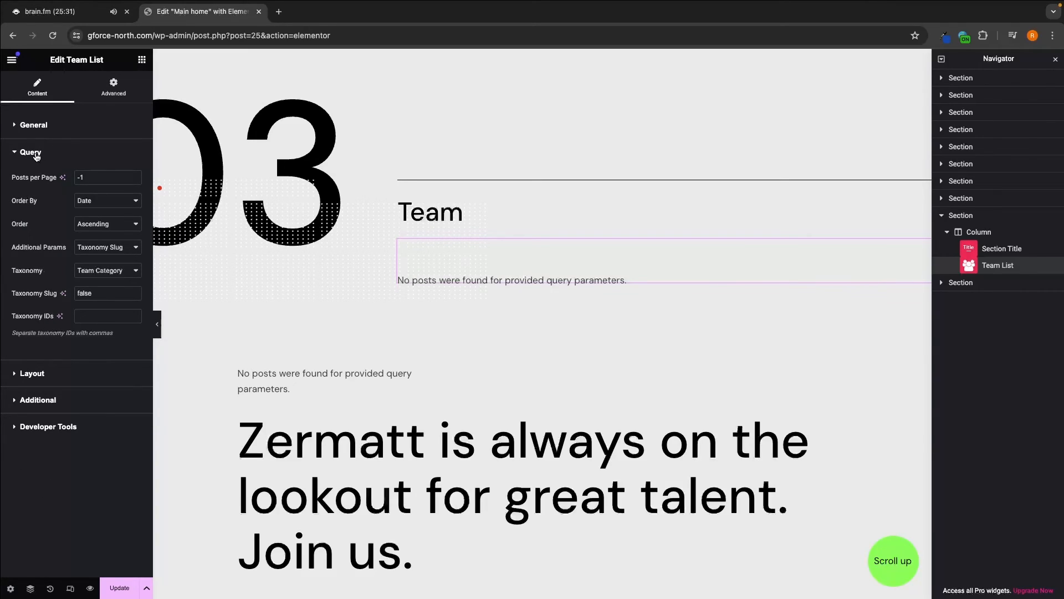
{"action": "left_click_drag", "start_coordinate": [12, 297], "coordinate": [62, 300]}
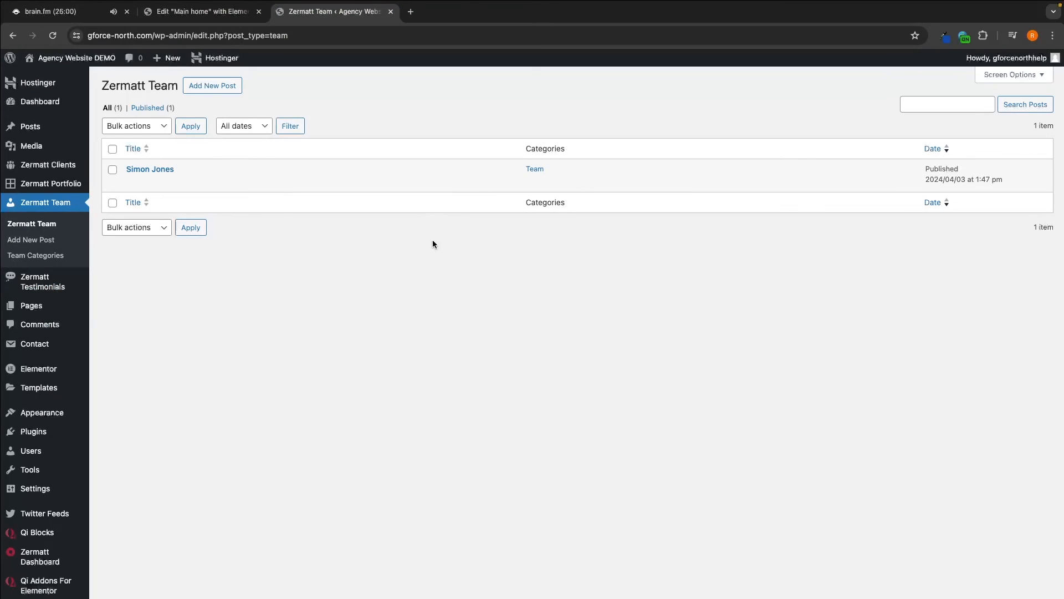
- Add a 'Team' team category with slug 'team', then edit the published team member
{"action": "left_click", "coordinate": [28, 257]}
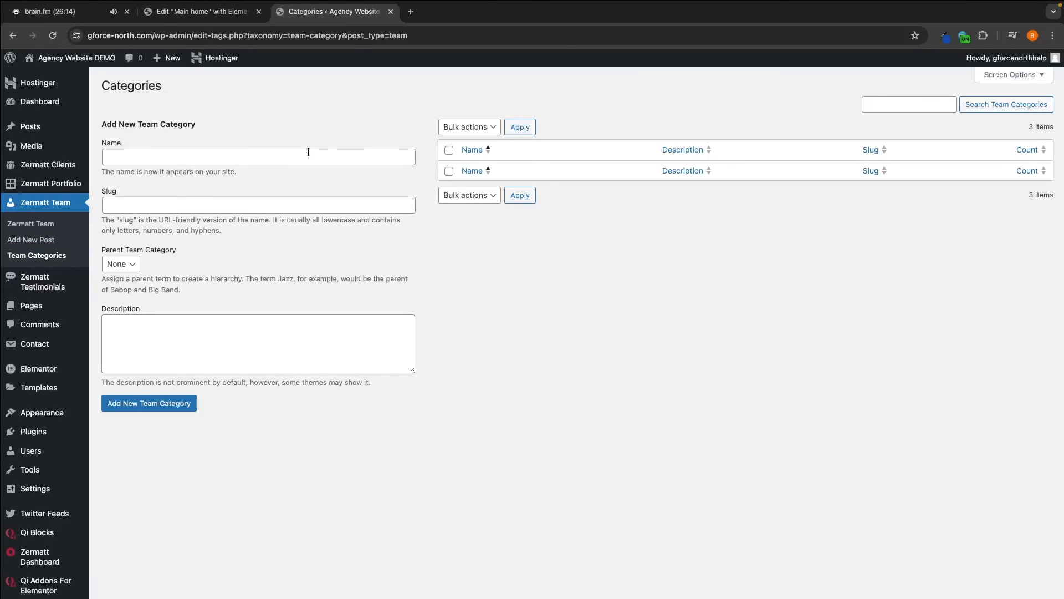
{"action": "left_click", "coordinate": [308, 152]}
{"action": "type", "text": "Team"}
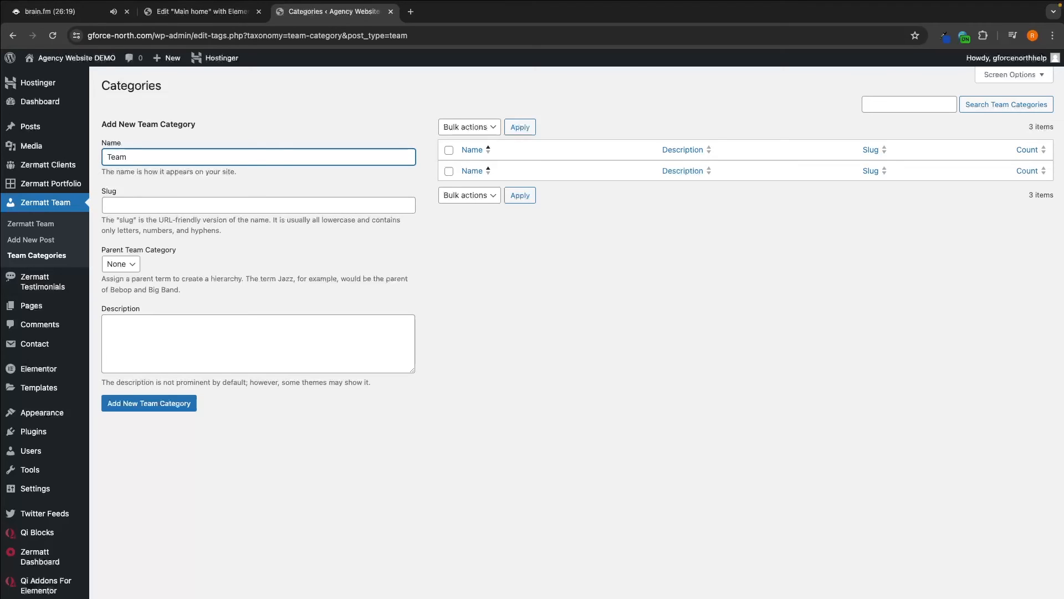
{"action": "left_click", "coordinate": [338, 205]}
{"action": "type", "text": "team"}
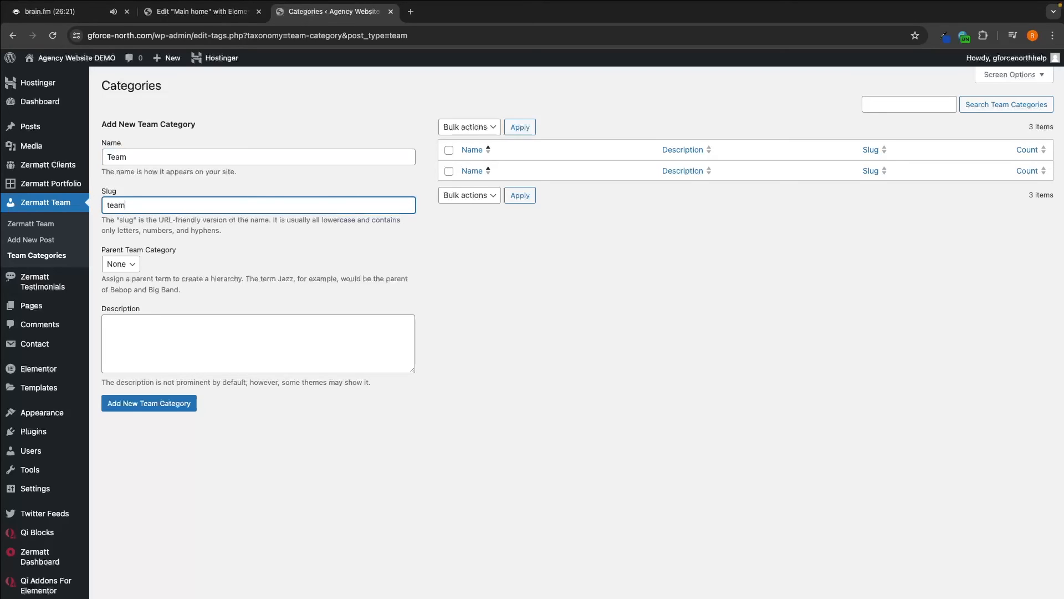
{"action": "key", "text": "Return"}
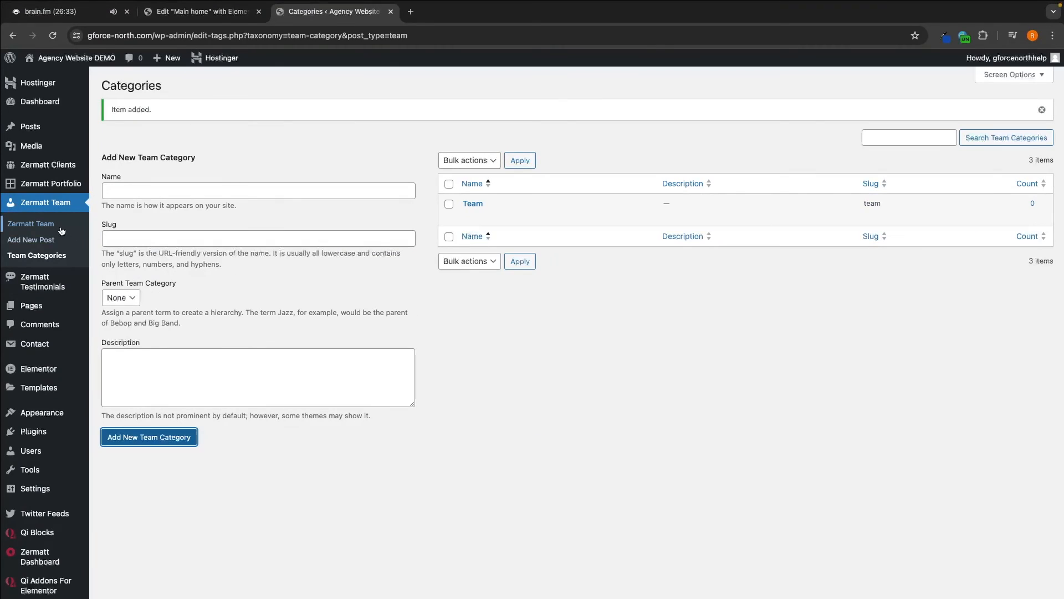
{"action": "left_click", "coordinate": [30, 223]}
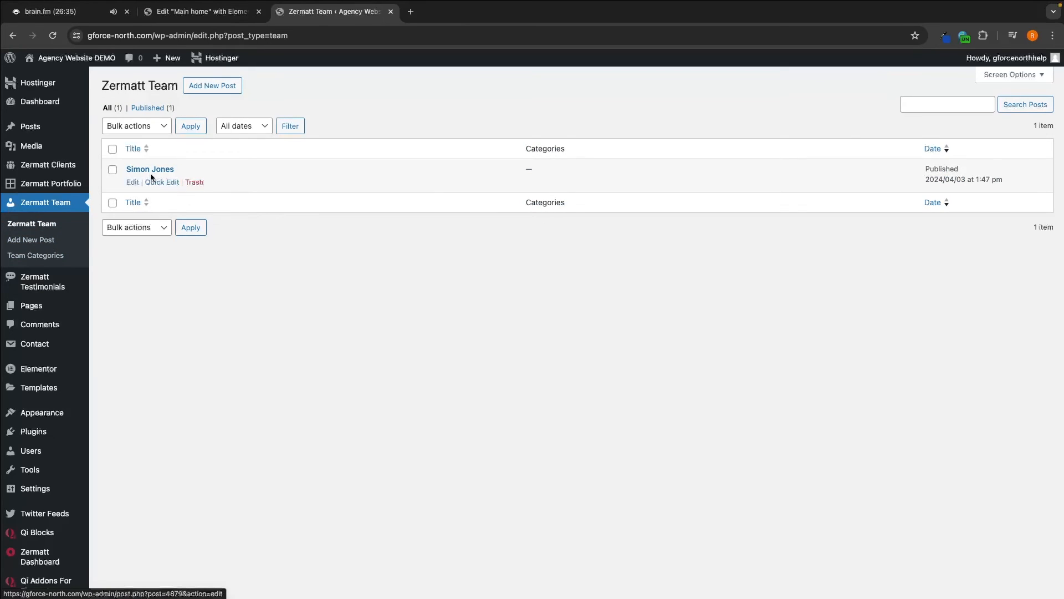
{"action": "left_click", "coordinate": [131, 182]}
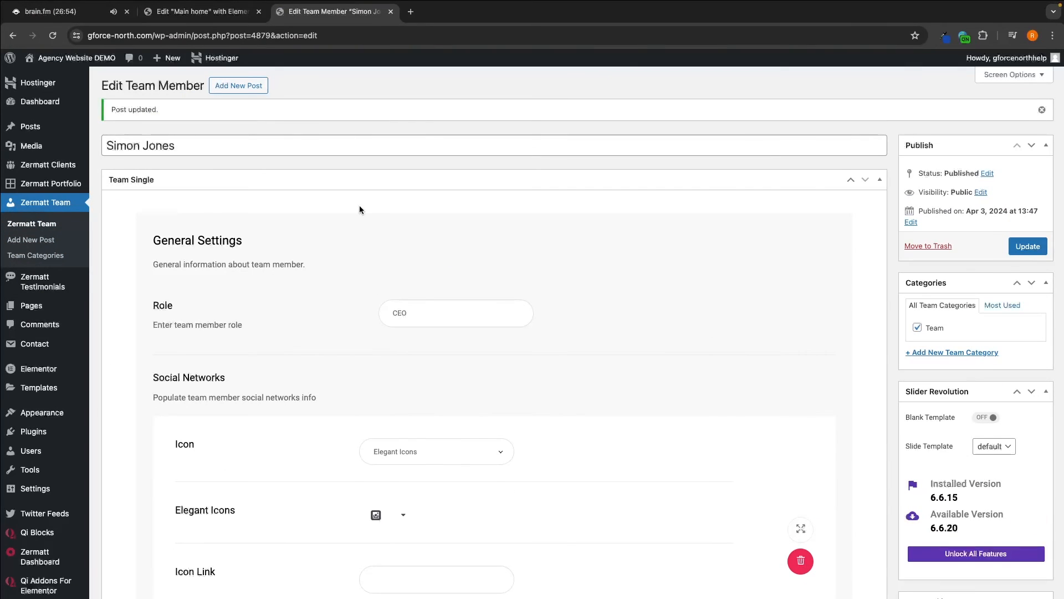
- Change the Team List widget's Taxonomy Slug from false to team in the home page editor
{"action": "left_click", "coordinate": [202, 11]}
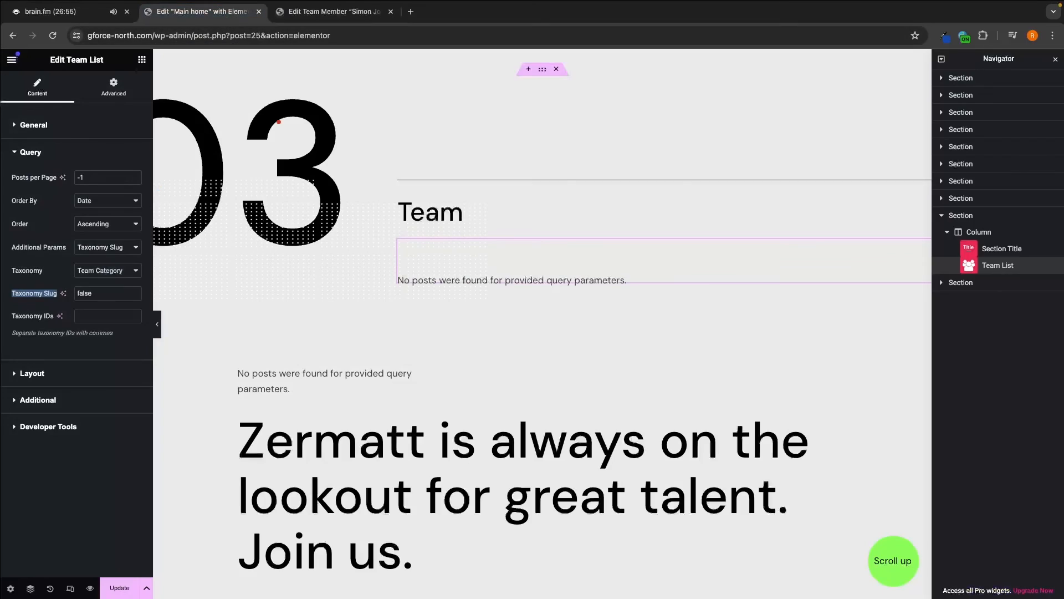
{"action": "left_click", "coordinate": [24, 296]}
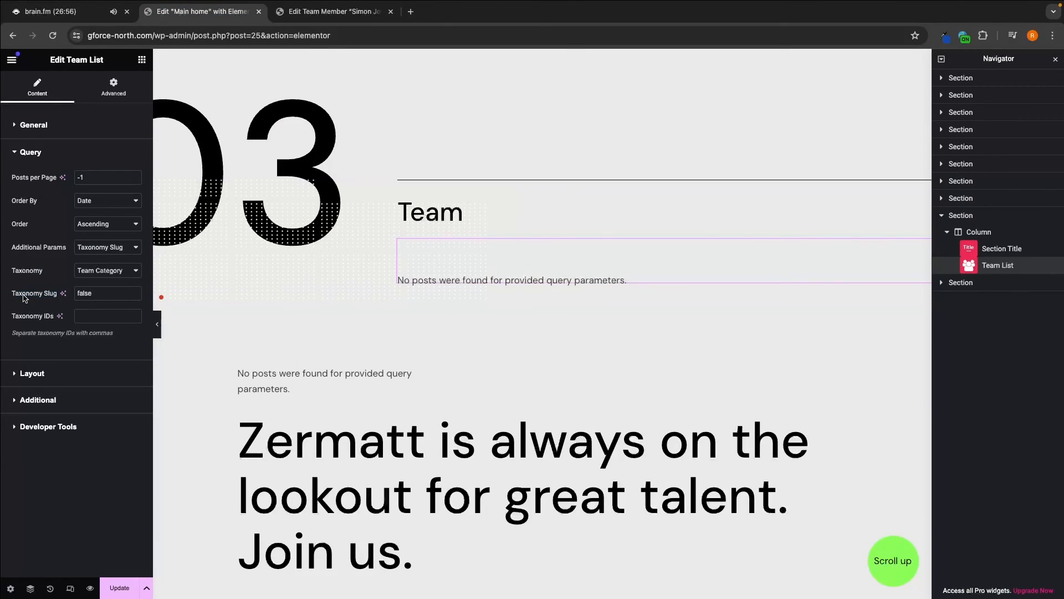
{"action": "double_click", "coordinate": [105, 296]}
{"action": "type", "text": "team"}
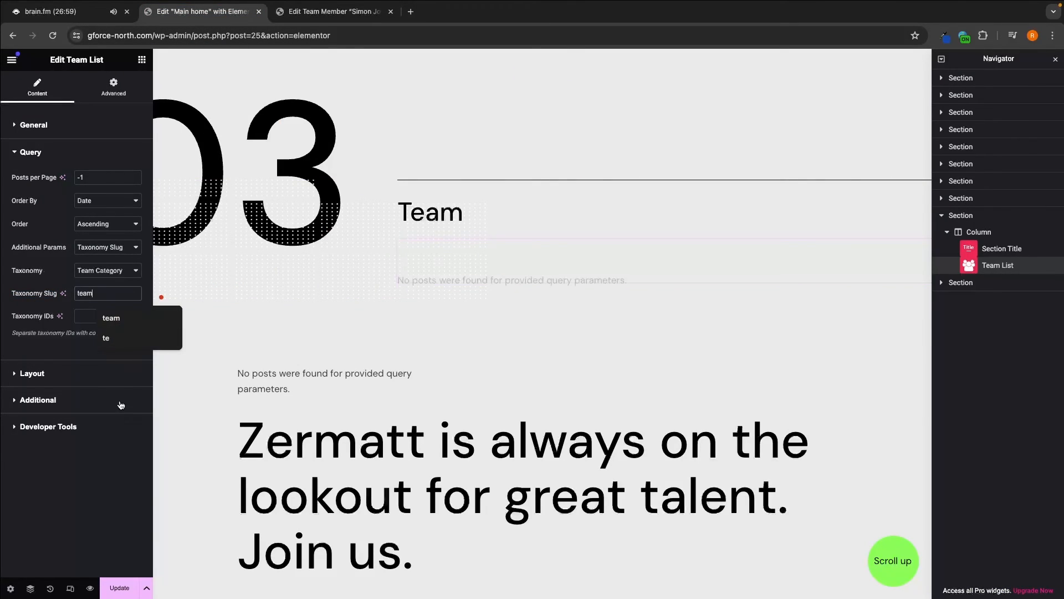
{"action": "left_click", "coordinate": [124, 483]}
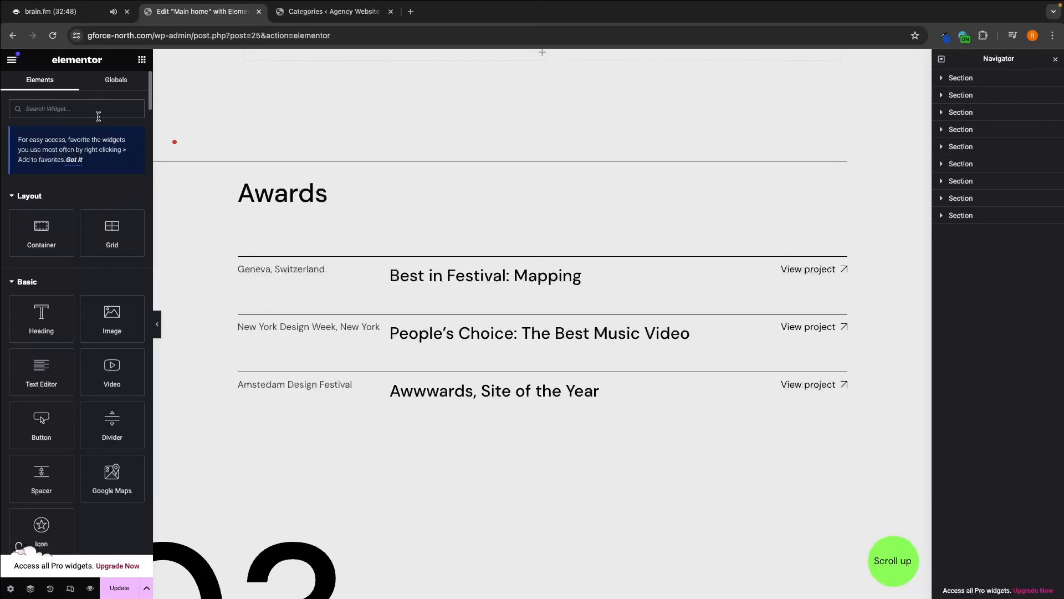
- Search the widgets for 'client' and place a Clients List widget below the Awards list
{"action": "left_click", "coordinate": [98, 110]}
{"action": "type", "text": "client"}
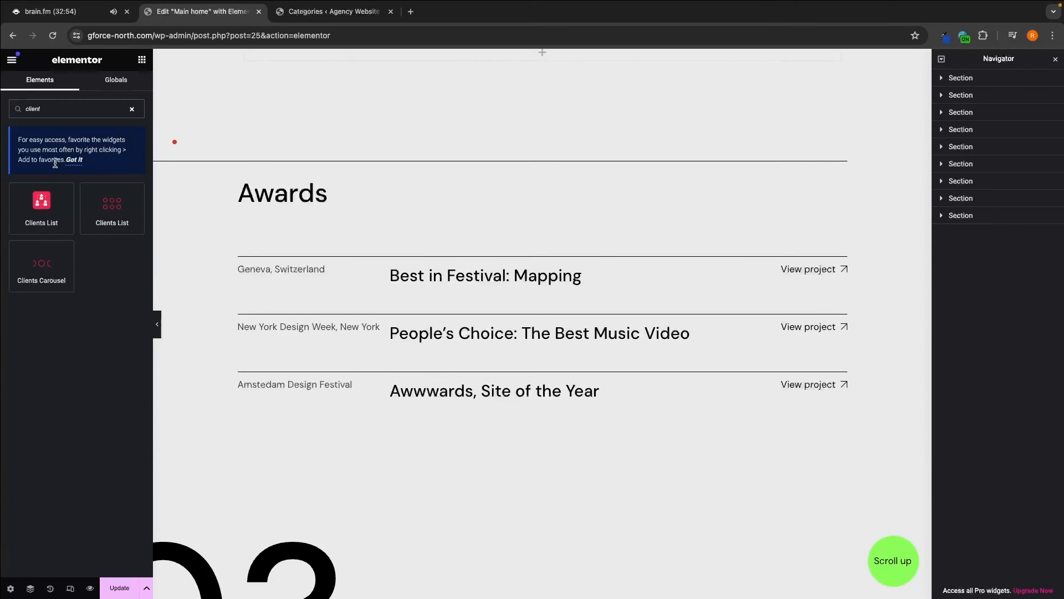
{"action": "left_click_drag", "start_coordinate": [42, 206], "coordinate": [506, 417]}
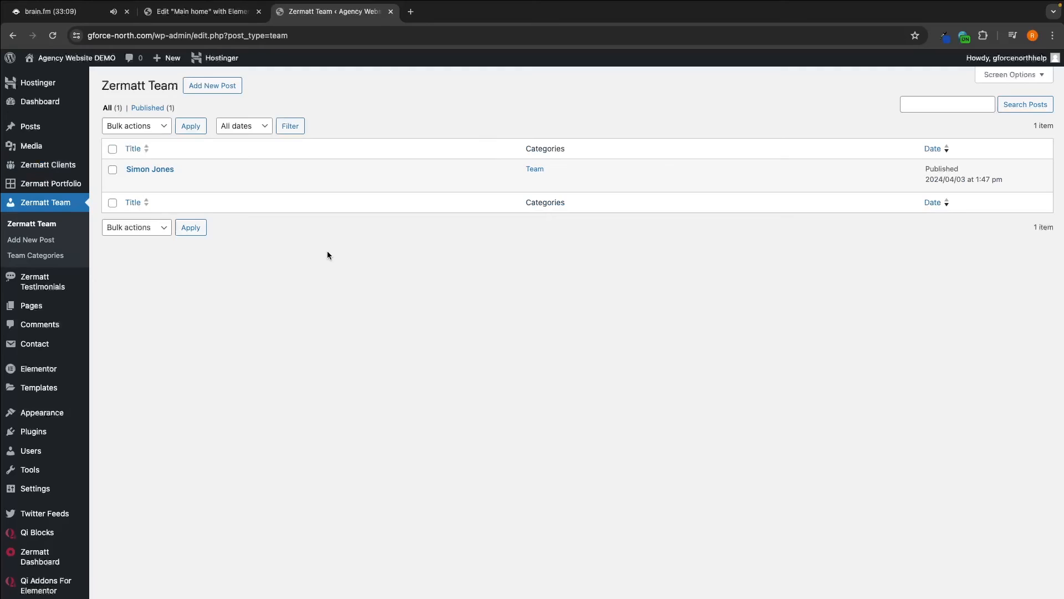
- Look over the Clients Categories page and the Zermatt Clients entry list
{"action": "left_click", "coordinate": [55, 167]}
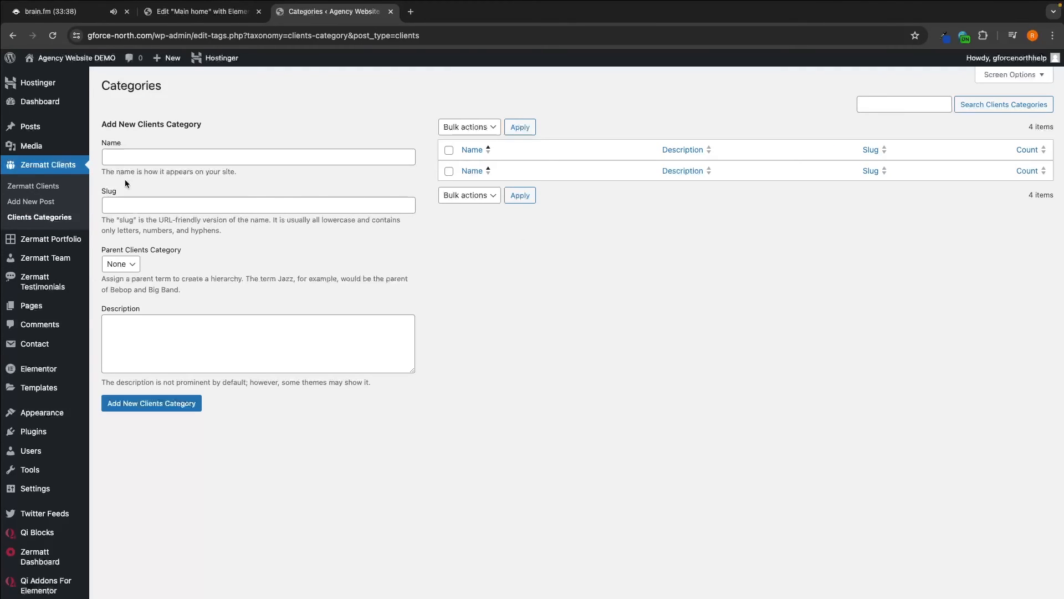
{"action": "left_click", "coordinate": [51, 199]}
{"action": "left_click", "coordinate": [51, 192]}
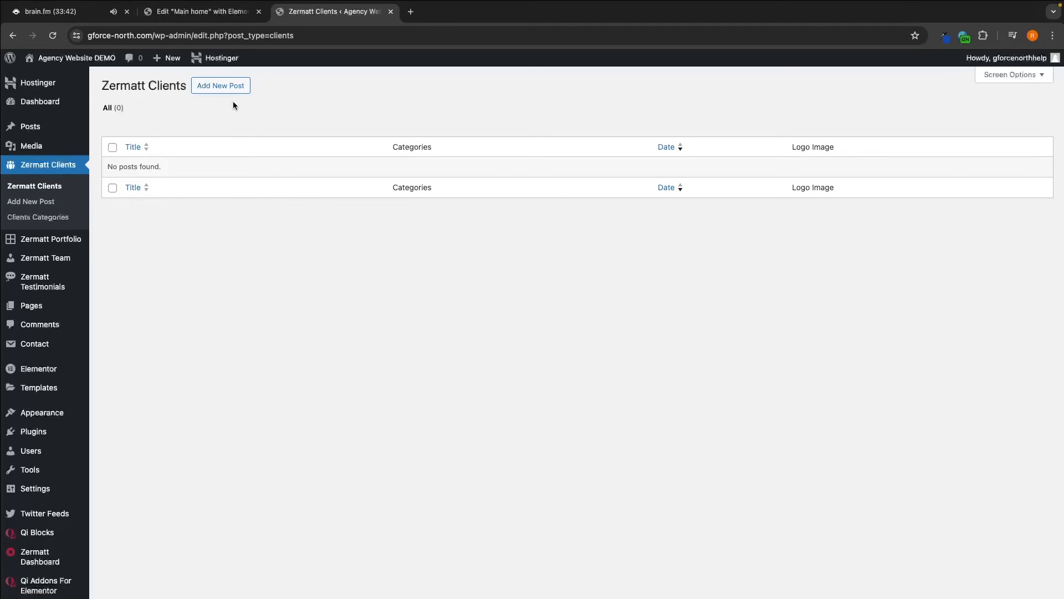
- Start a new client post and review its Client Logo Image setting
{"action": "left_click", "coordinate": [231, 87]}
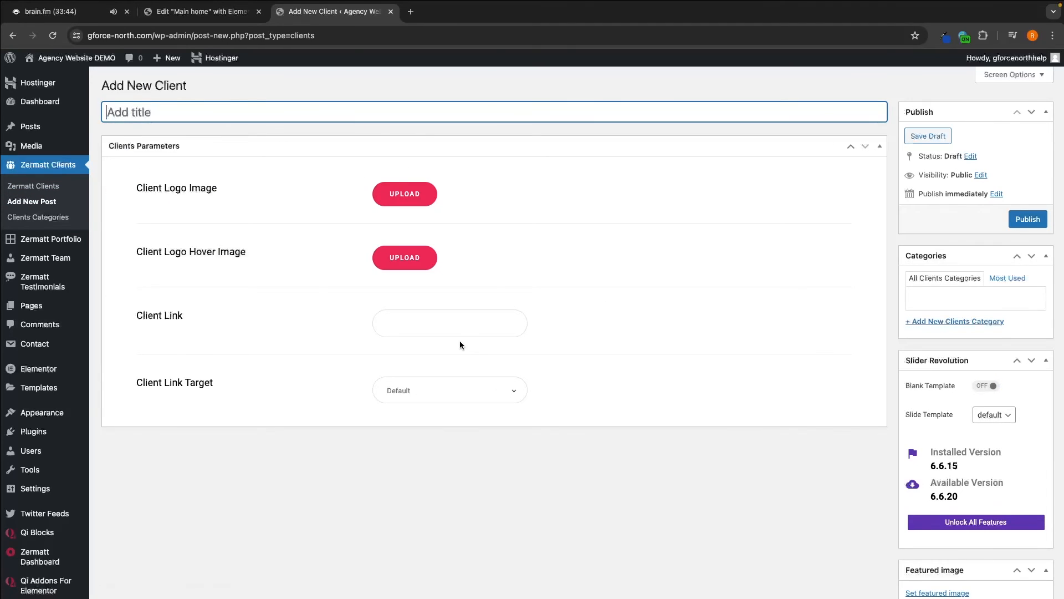
{"action": "scroll", "coordinate": [844, 463], "scroll_direction": "down", "scroll_amount": 3}
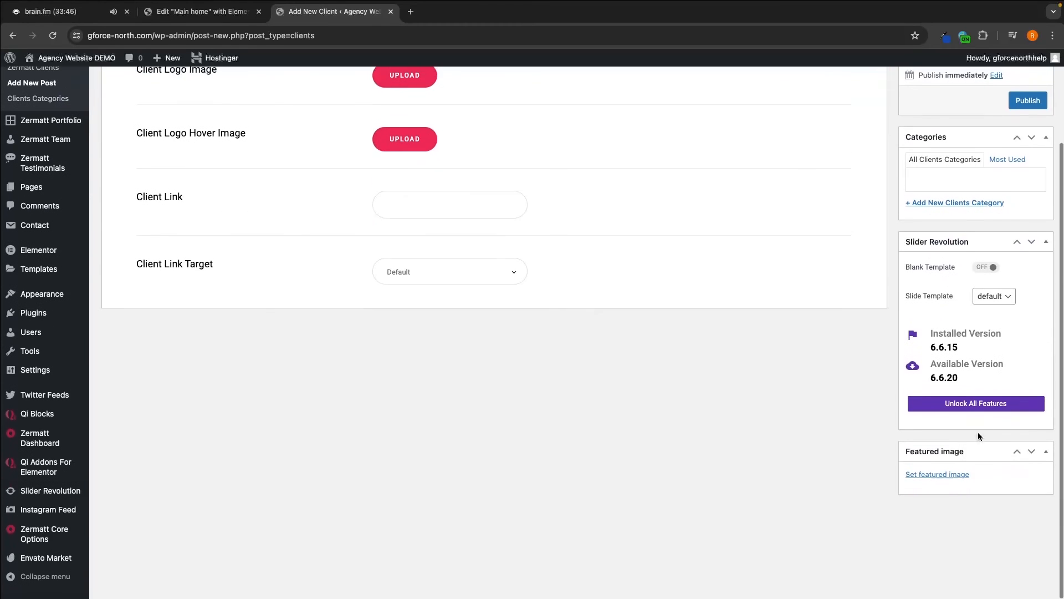
{"action": "scroll", "coordinate": [890, 347], "scroll_direction": "up", "scroll_amount": 3}
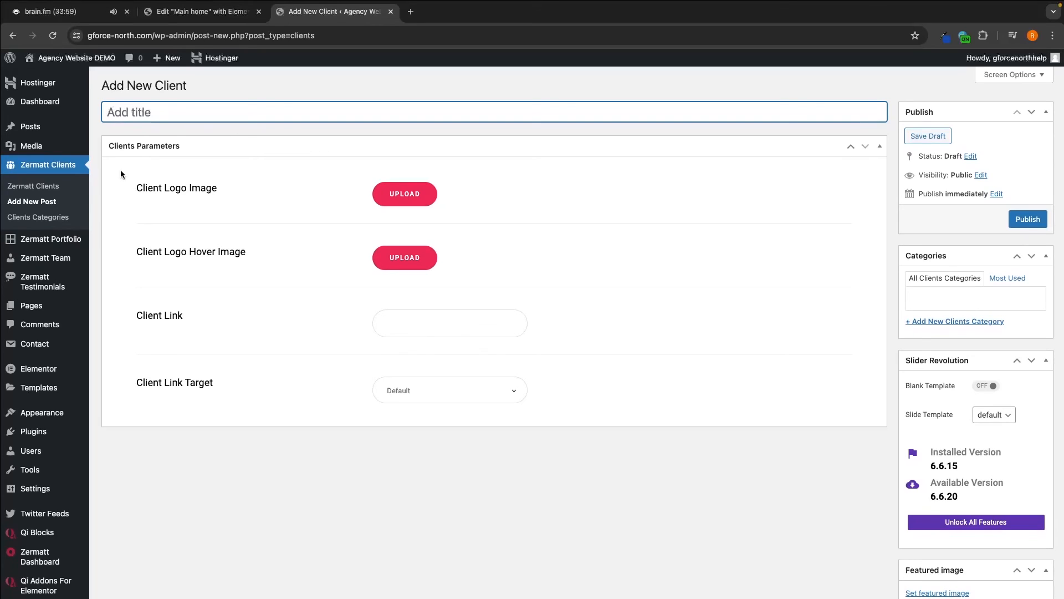
{"action": "left_click_drag", "start_coordinate": [136, 188], "coordinate": [248, 188]}
- Select the Clients List widget and focus its empty Taxonomy Slug query field
{"action": "left_click", "coordinate": [248, 188]}
{"action": "left_click", "coordinate": [440, 325]}
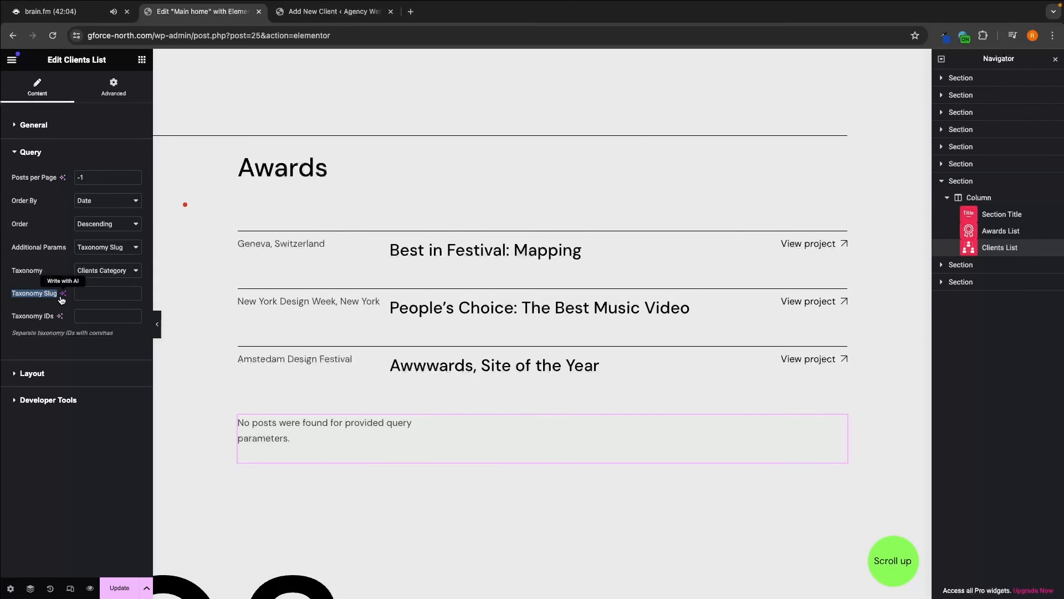
{"action": "left_click", "coordinate": [89, 290]}
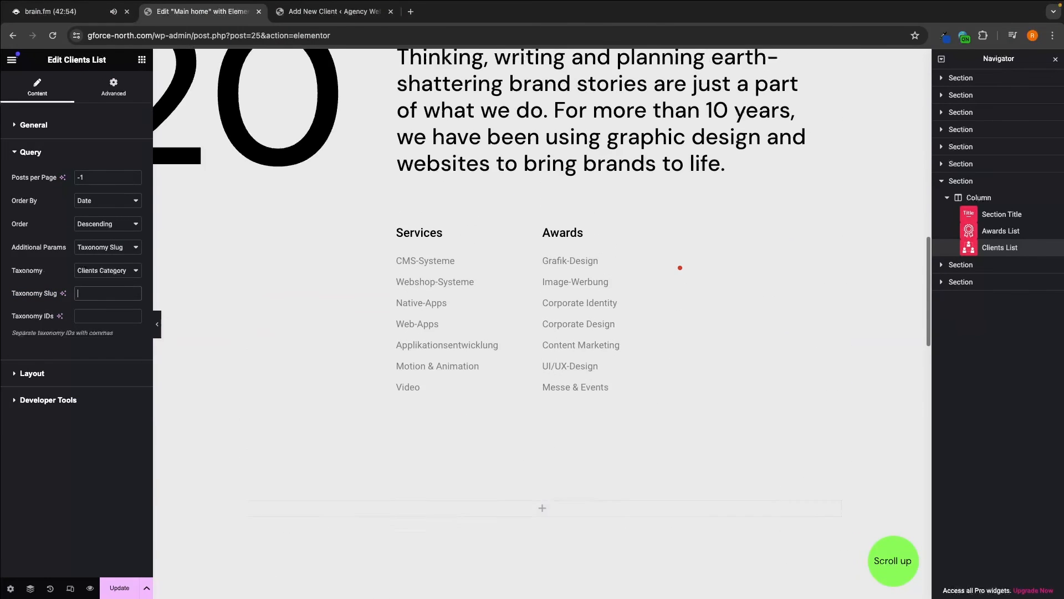
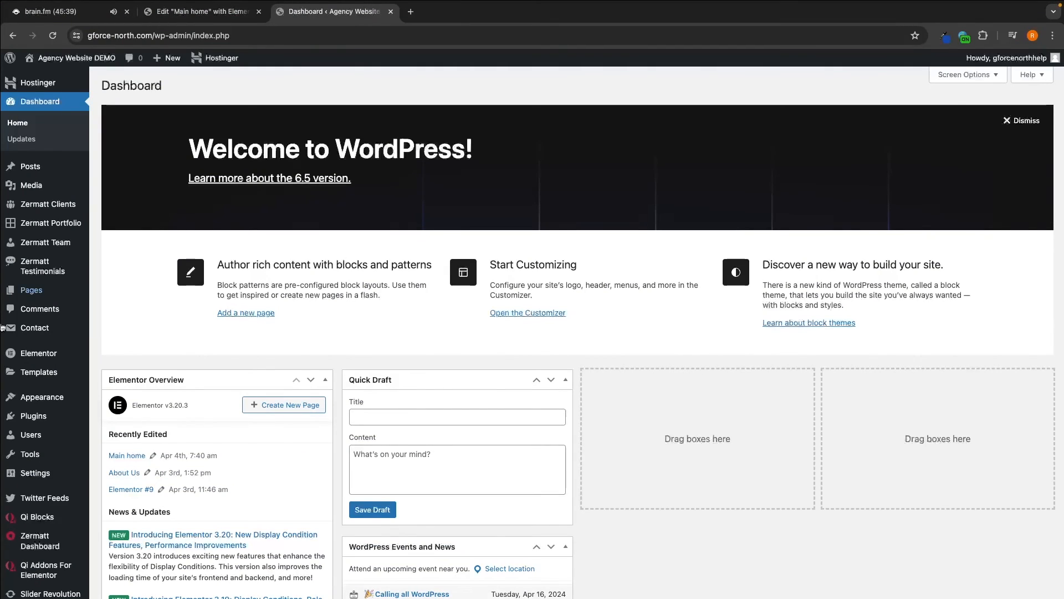
- Import the Zermatt demo's About Us page with the Single Page import option, confirming the import
{"action": "left_click", "coordinate": [28, 538]}
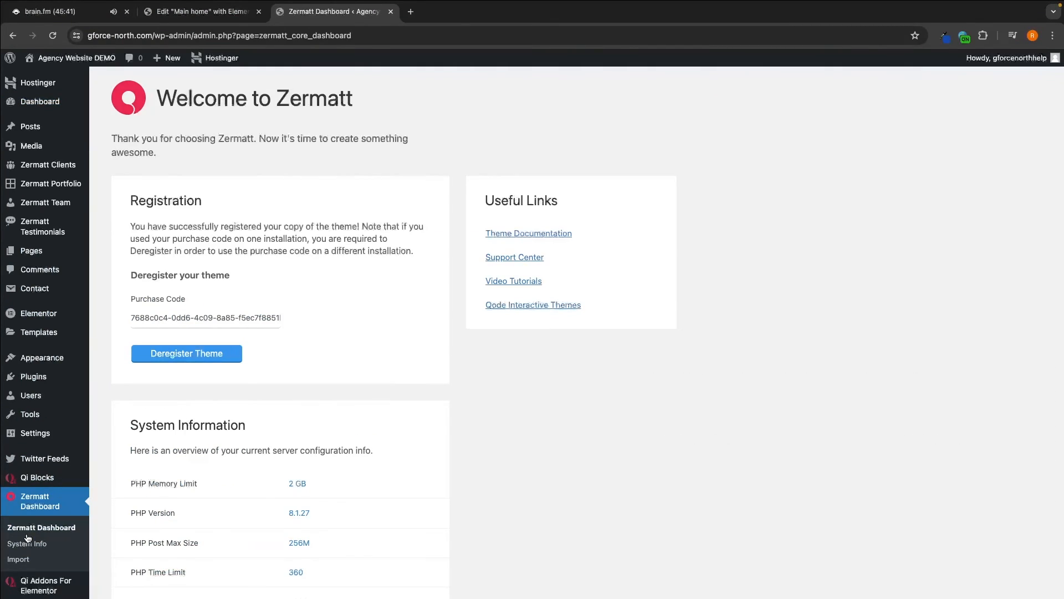
{"action": "left_click", "coordinate": [39, 559]}
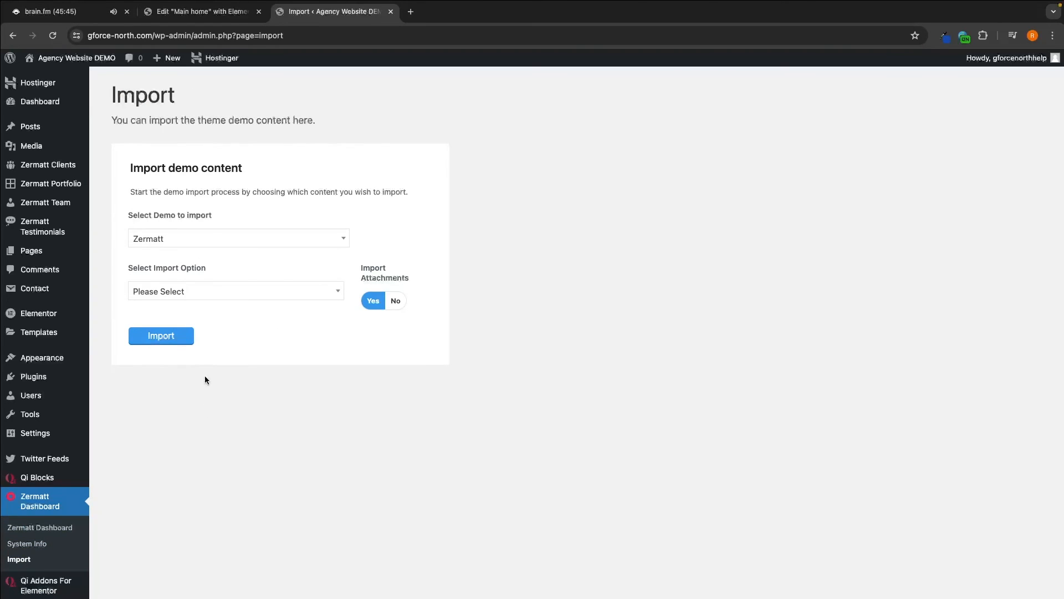
{"action": "left_click_drag", "start_coordinate": [127, 268], "coordinate": [232, 272]}
{"action": "left_click", "coordinate": [172, 292]}
{"action": "left_click", "coordinate": [155, 392]}
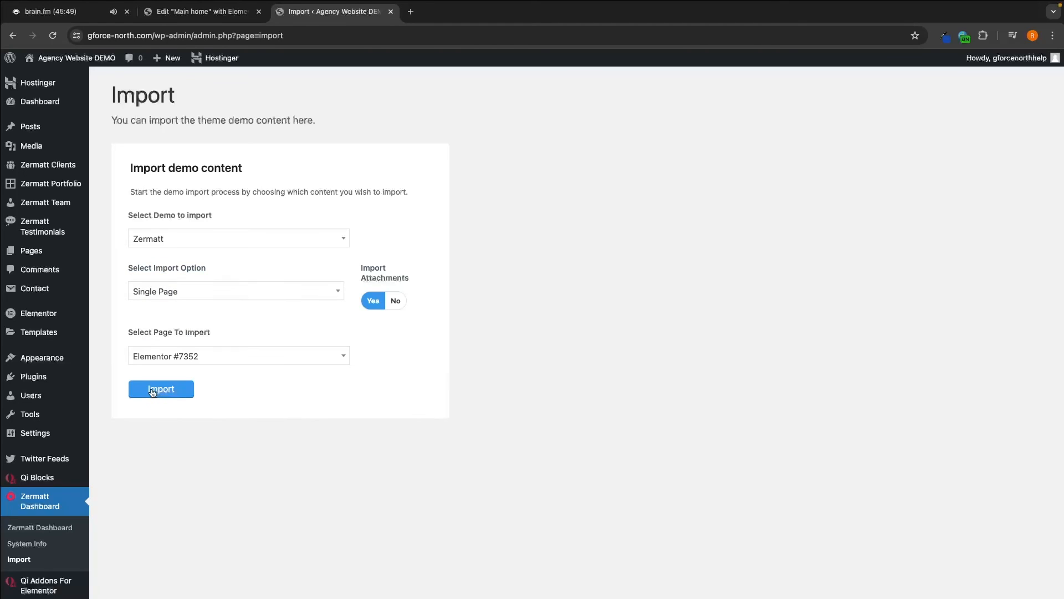
{"action": "left_click_drag", "start_coordinate": [116, 330], "coordinate": [236, 328]}
{"action": "left_click", "coordinate": [208, 356]}
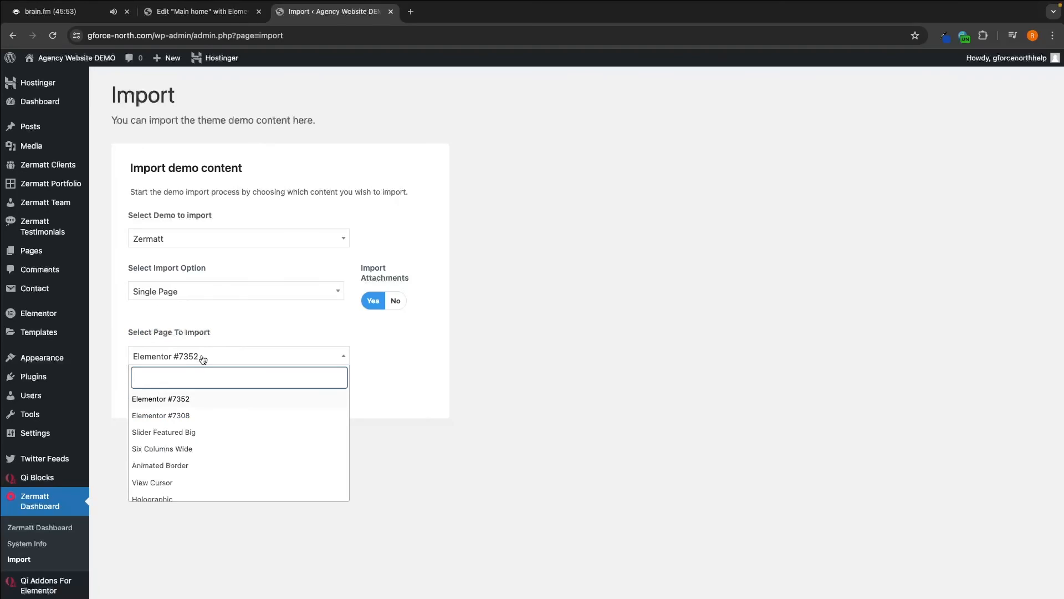
{"action": "type", "text": "about"}
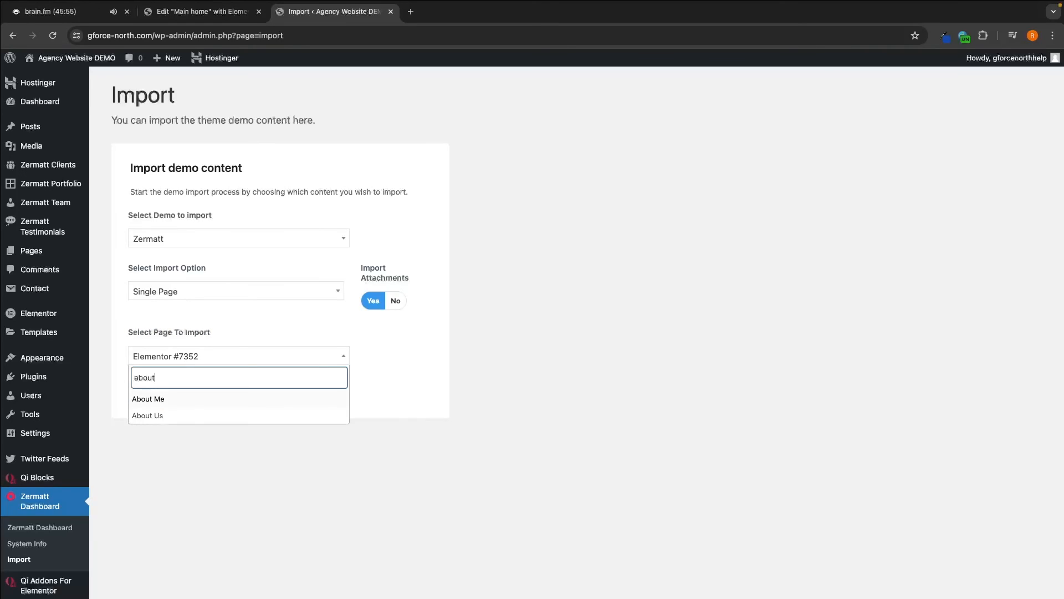
{"action": "left_click", "coordinate": [169, 416]}
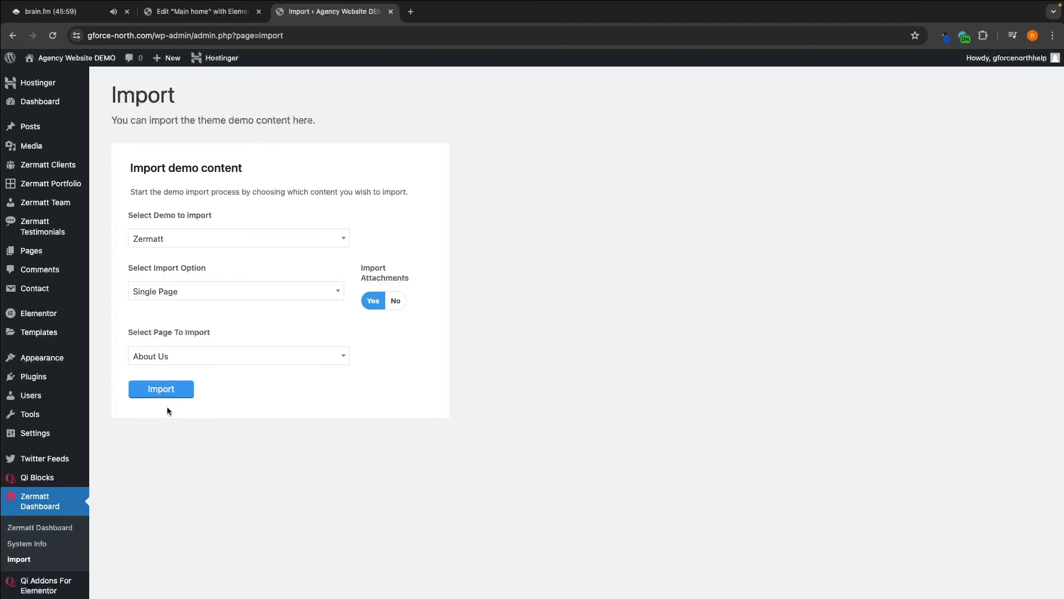
{"action": "left_click", "coordinate": [161, 389]}
{"action": "key", "text": "Return"}
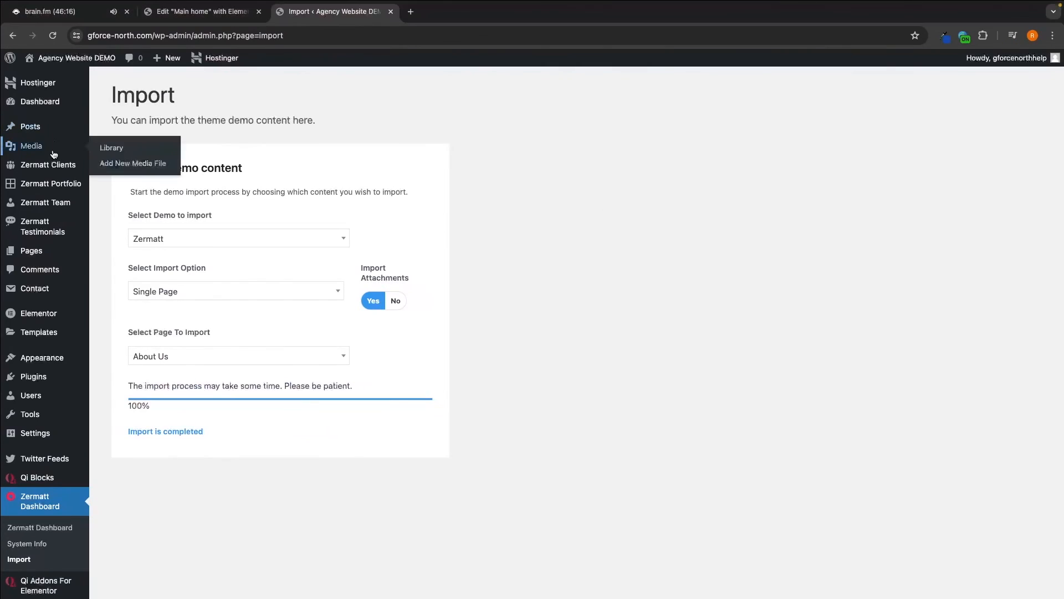
- View the imported About Us page on the live site, then open it in Elementor
{"action": "mouse_move", "coordinate": [64, 213]}
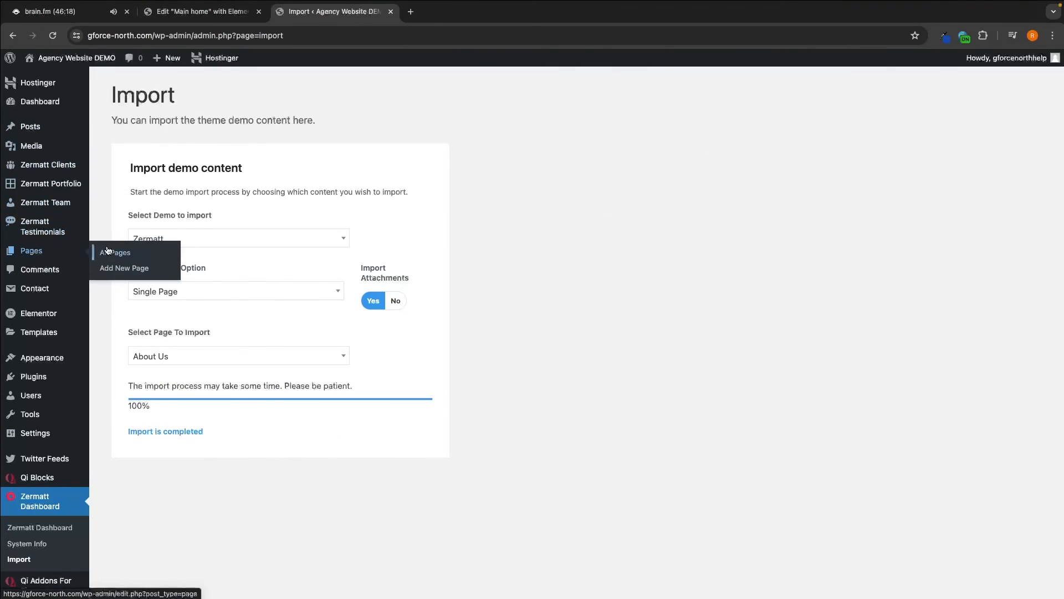
{"action": "left_click", "coordinate": [106, 252]}
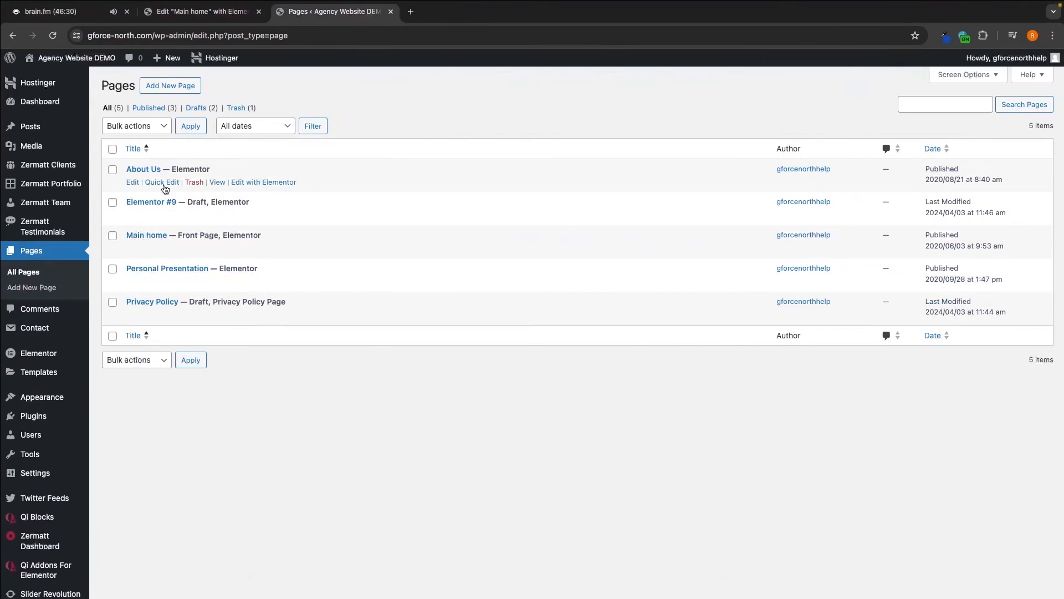
{"action": "left_click", "coordinate": [217, 183]}
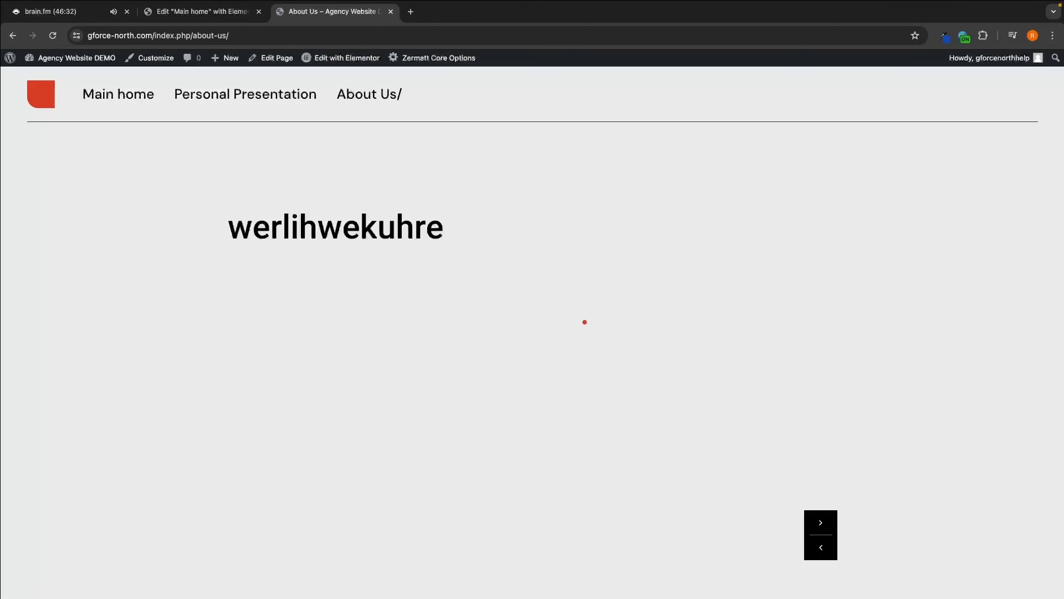
{"action": "scroll", "coordinate": [594, 321], "scroll_direction": "down", "scroll_amount": 5}
{"action": "scroll", "coordinate": [887, 355], "scroll_direction": "down", "scroll_amount": 8}
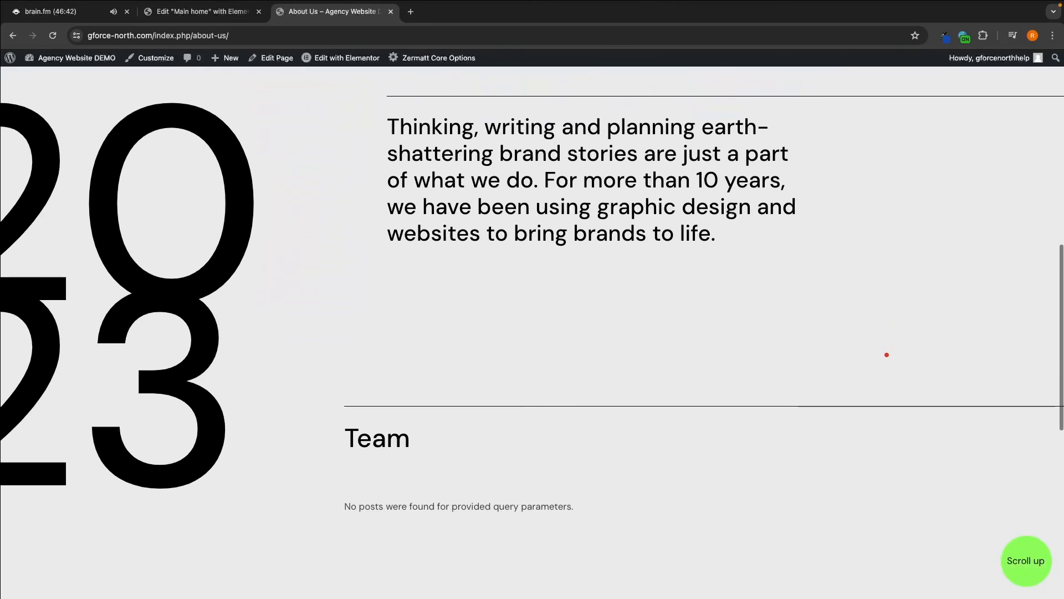
{"action": "scroll", "coordinate": [887, 355], "scroll_direction": "down", "scroll_amount": 4}
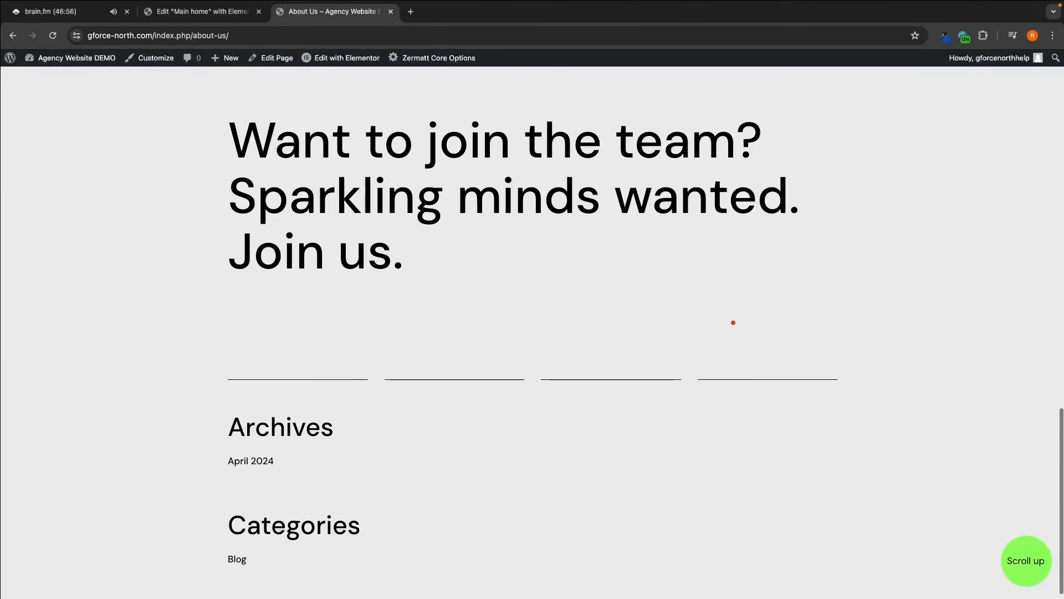
{"action": "left_click", "coordinate": [380, 78]}
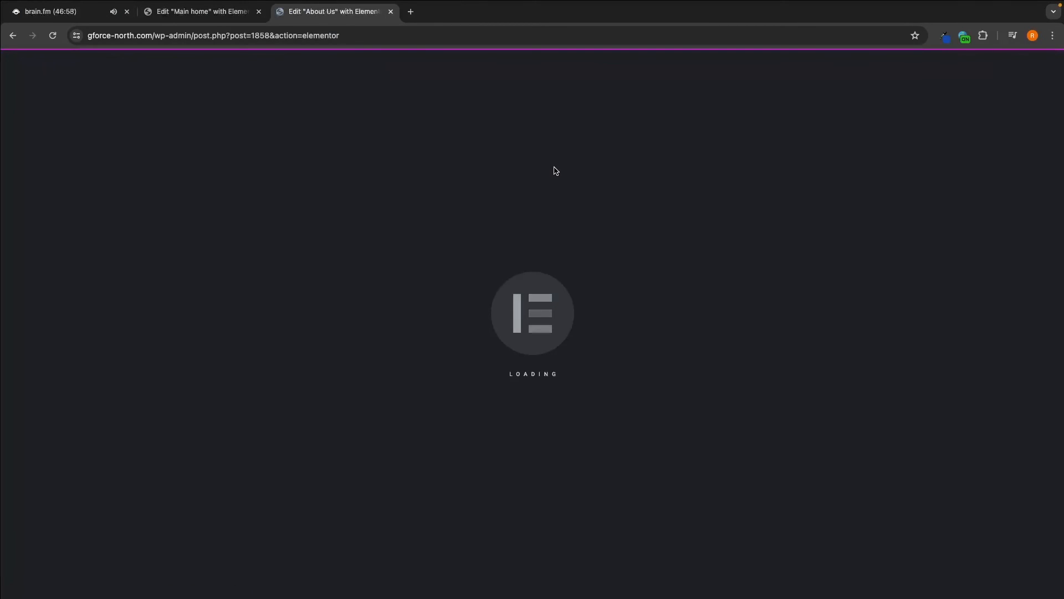
- Delete the '20 / Thinking, writing…' brand-stories section from About Us and open a new browser tab
{"action": "scroll", "coordinate": [711, 273], "scroll_direction": "down", "scroll_amount": 1}
{"action": "scroll", "coordinate": [712, 272], "scroll_direction": "down", "scroll_amount": 10}
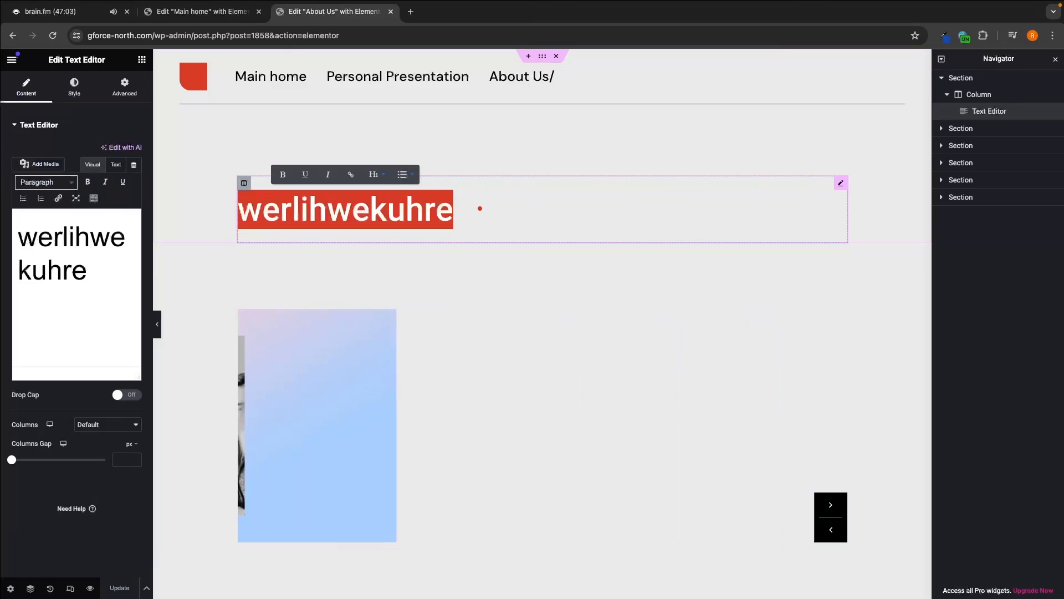
{"action": "type", "text": "`wefkjbnekfj"}
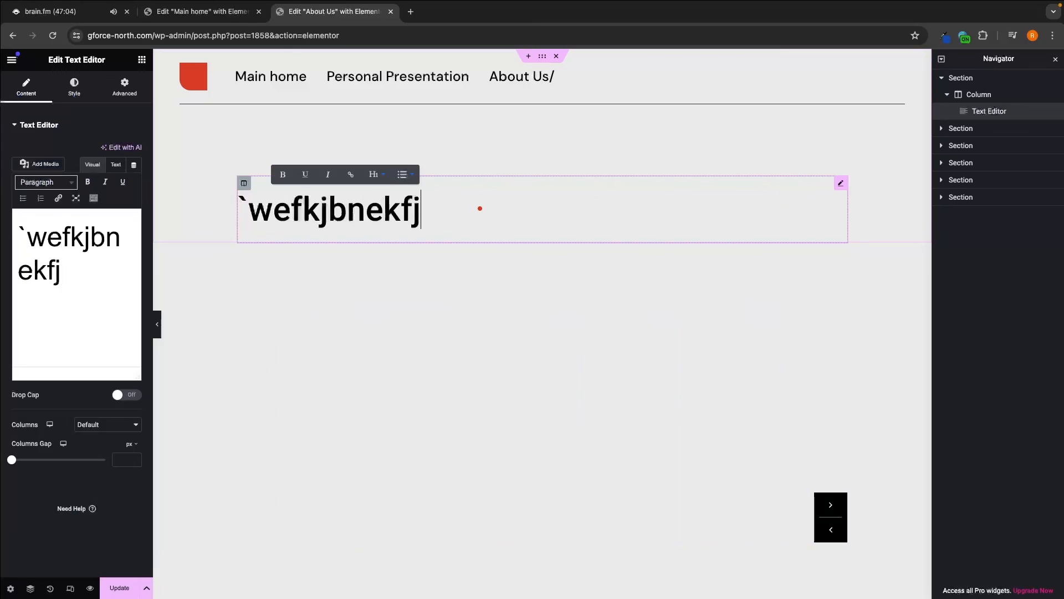
{"action": "scroll", "coordinate": [571, 280], "scroll_direction": "down", "scroll_amount": 2}
{"action": "scroll", "coordinate": [571, 281], "scroll_direction": "down", "scroll_amount": 5}
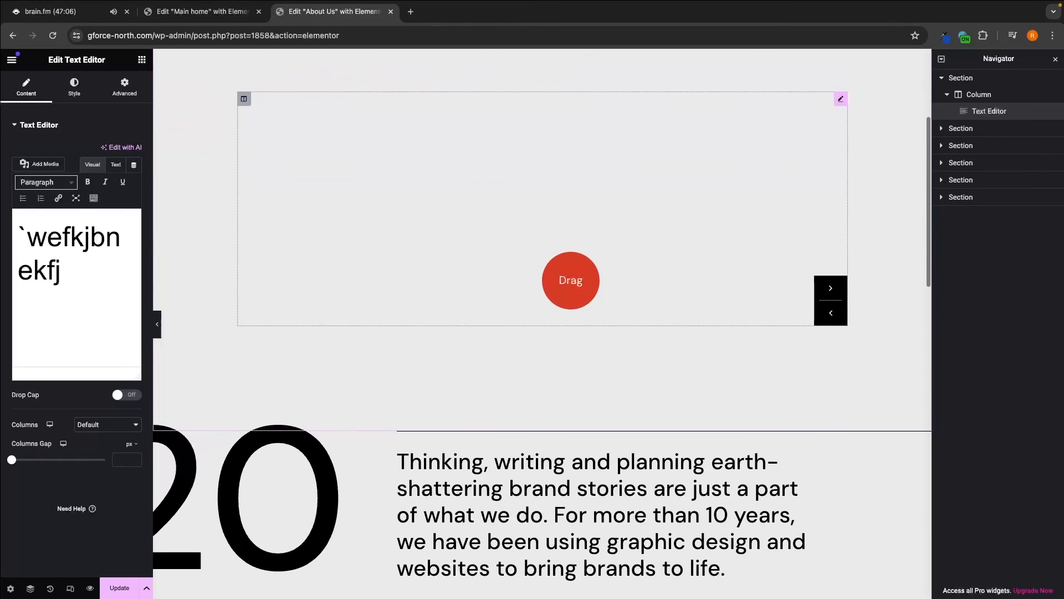
{"action": "scroll", "coordinate": [583, 302], "scroll_direction": "down", "scroll_amount": 1}
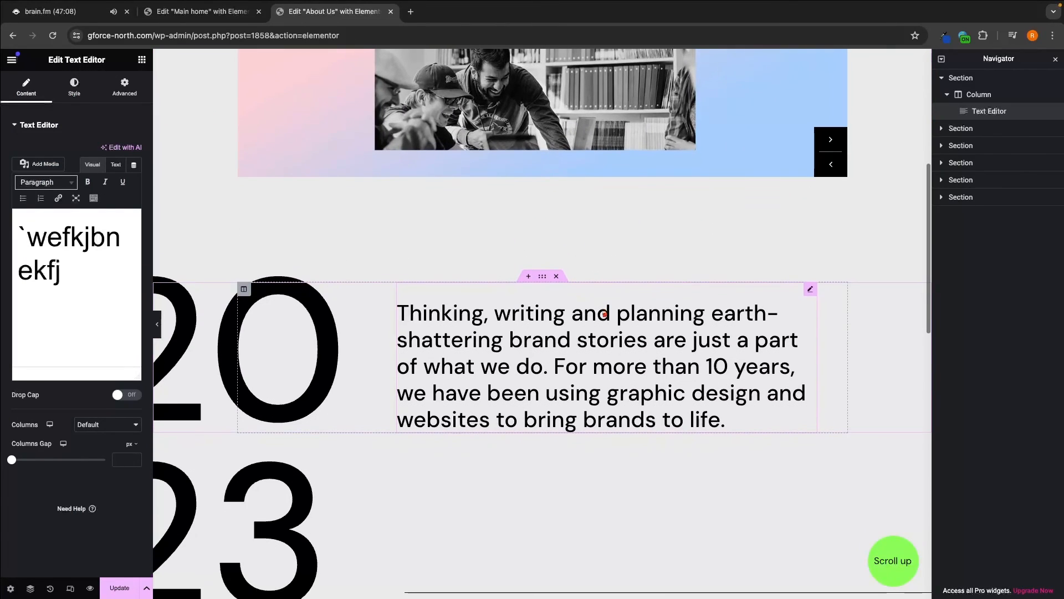
{"action": "left_click", "coordinate": [557, 277]}
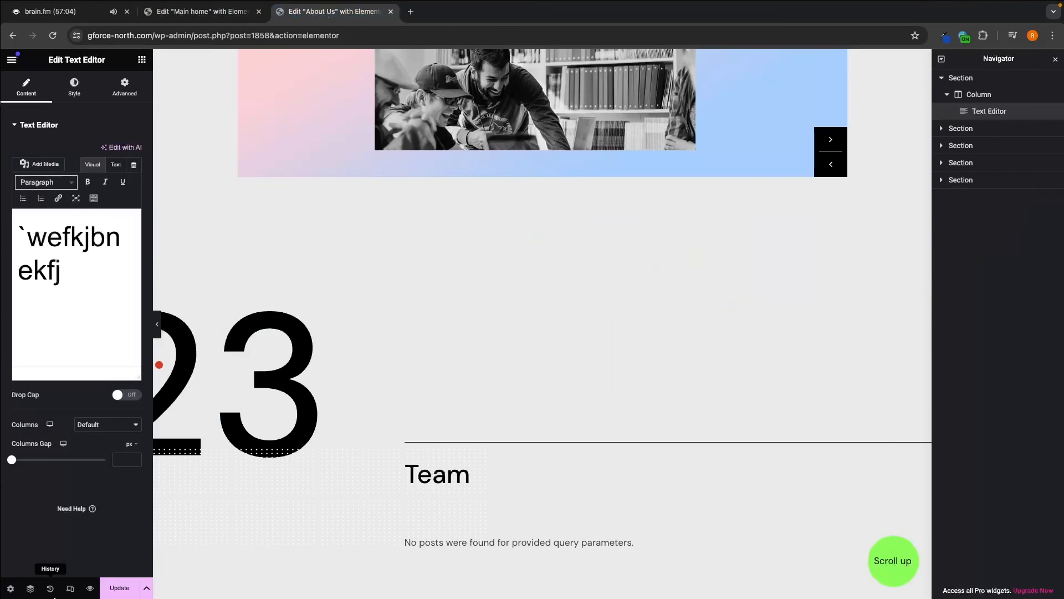
{"action": "key", "text": "super+t"}
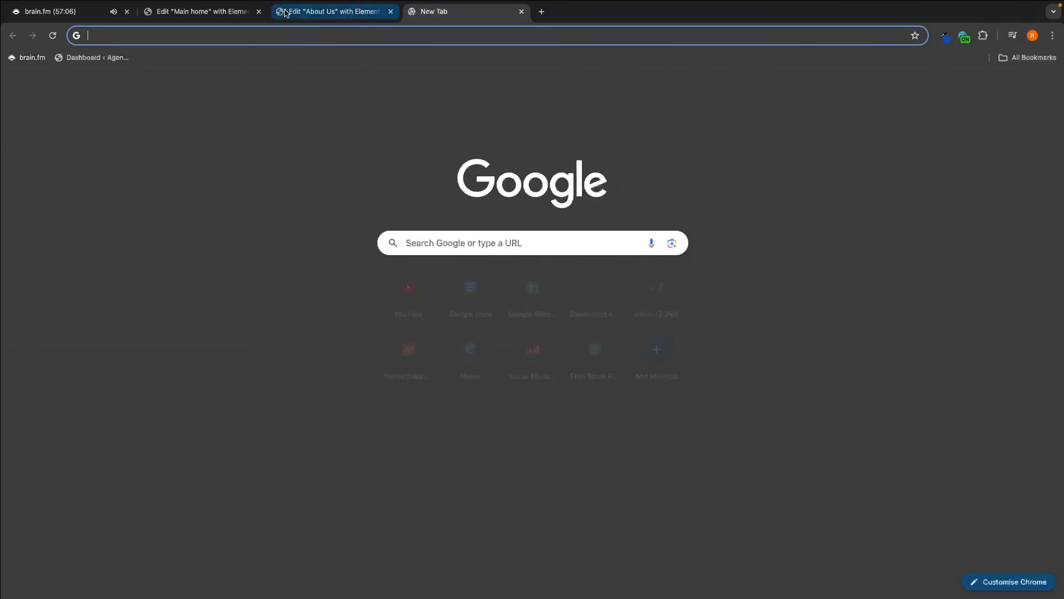
- Close the Main home editor tab and go to the Zermatt demo import page from the Dashboard
{"action": "left_click", "coordinate": [258, 11]}
{"action": "left_click", "coordinate": [91, 57]}
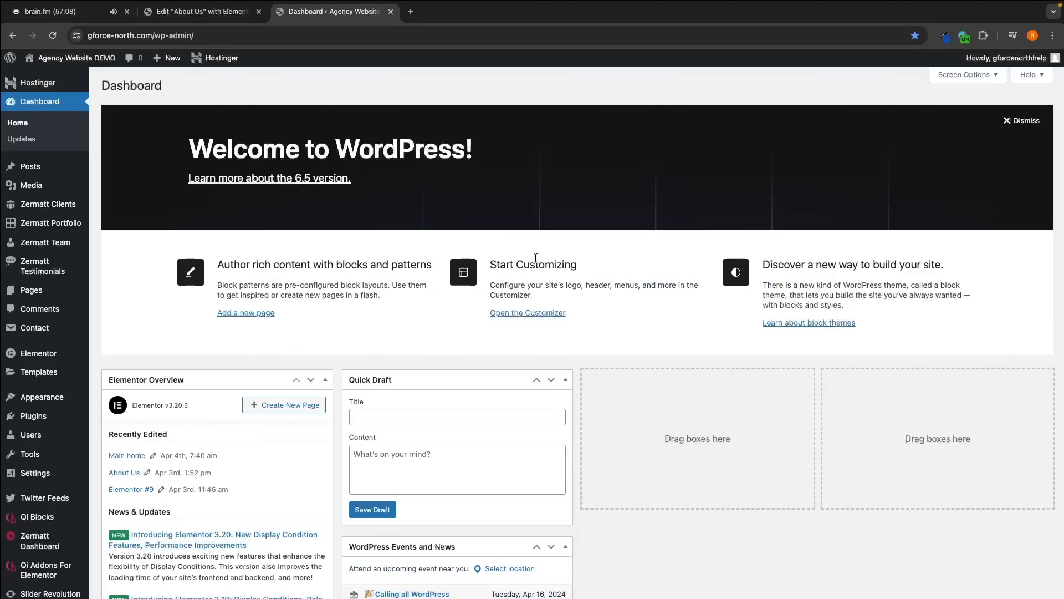
{"action": "mouse_move", "coordinate": [49, 545]}
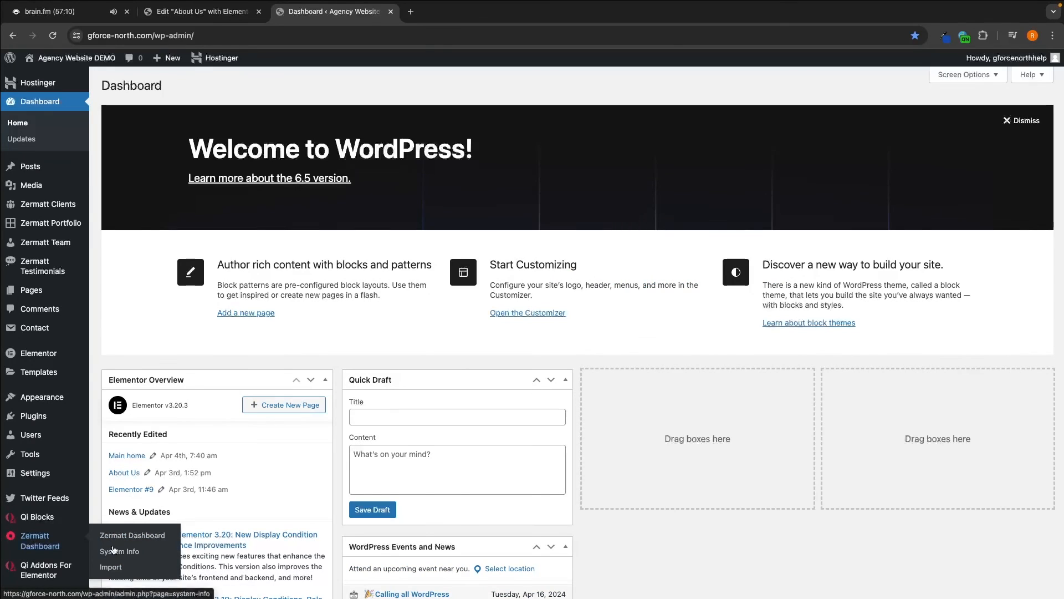
{"action": "left_click", "coordinate": [111, 567]}
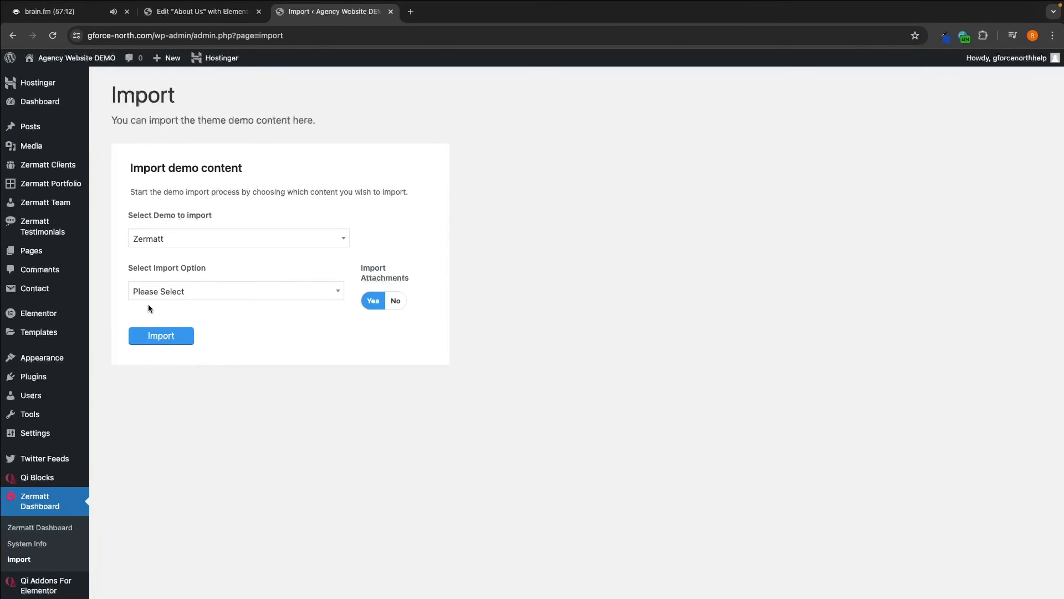
- Import the Contact Us demo page as a Single Page and confirm the import
{"action": "left_click", "coordinate": [149, 292]}
{"action": "left_click", "coordinate": [150, 393]}
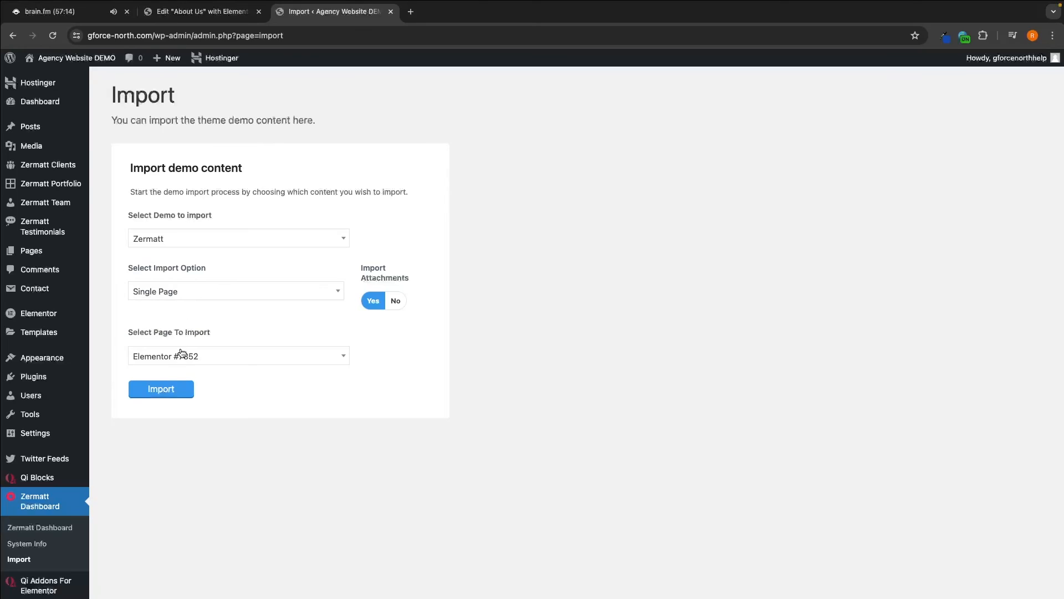
{"action": "left_click", "coordinate": [181, 355]}
{"action": "type", "text": "cons"}
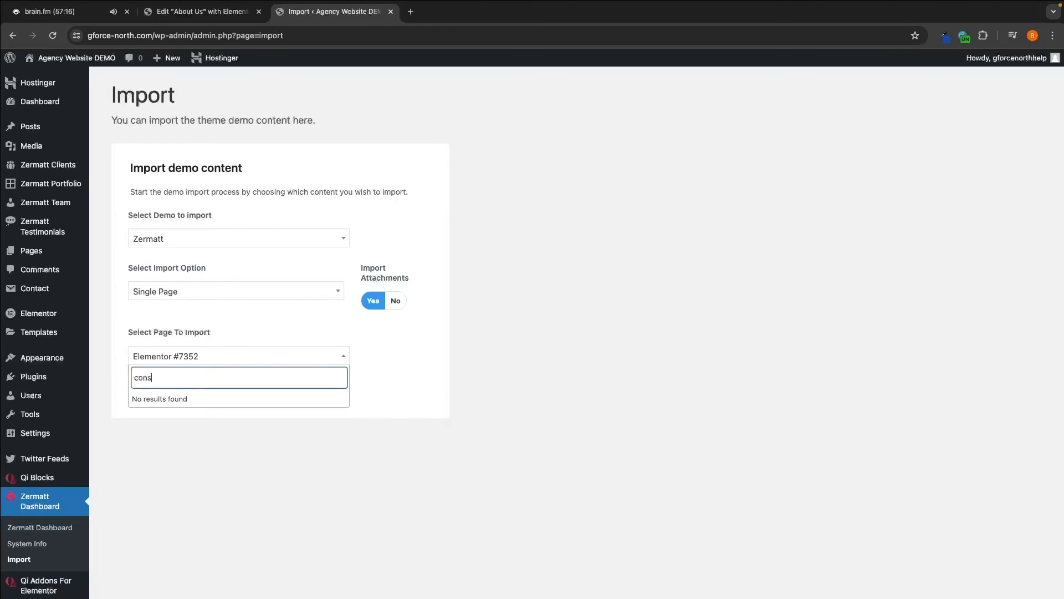
{"action": "key", "text": "BackSpace"}
{"action": "left_click", "coordinate": [169, 397]}
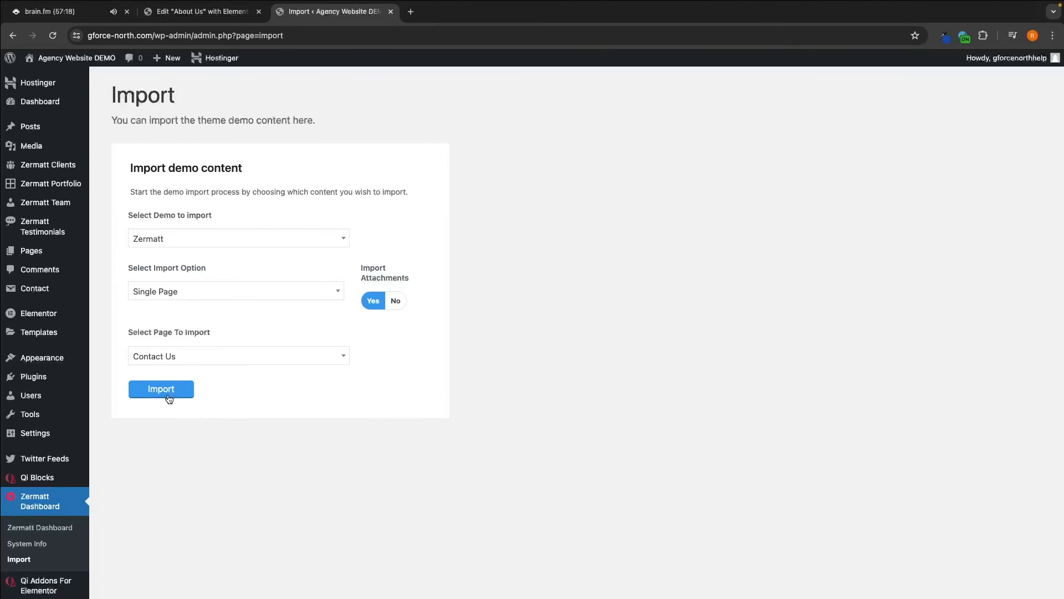
{"action": "left_click", "coordinate": [169, 399]}
{"action": "left_click", "coordinate": [622, 107]}
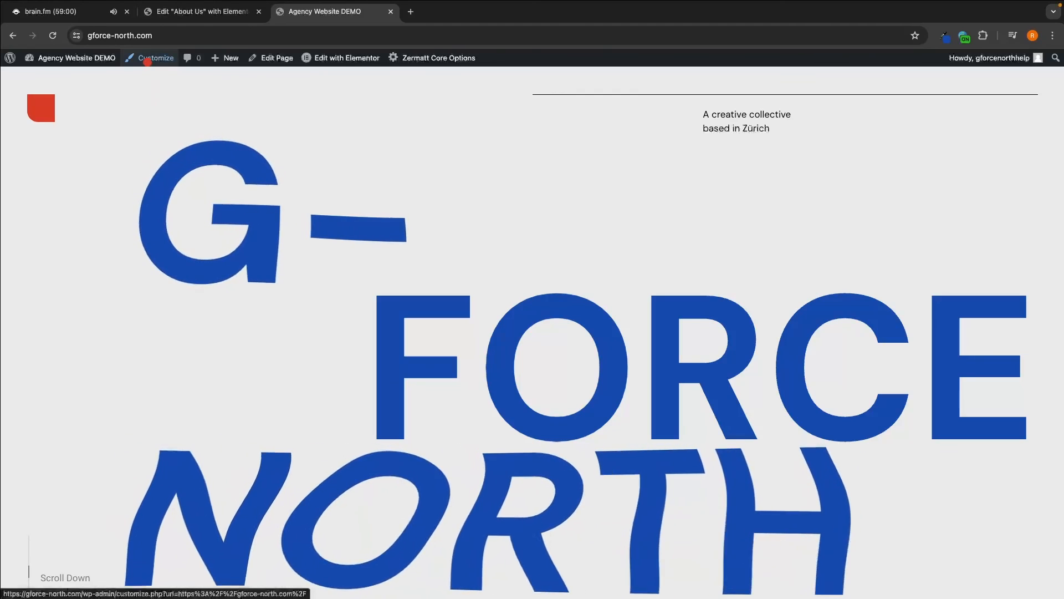
- Open the Customizer's Menus panel showing Footer 0-2, Fullscreen Menu, Vertical menu and Zermatt swich
{"action": "left_click", "coordinate": [148, 60]}
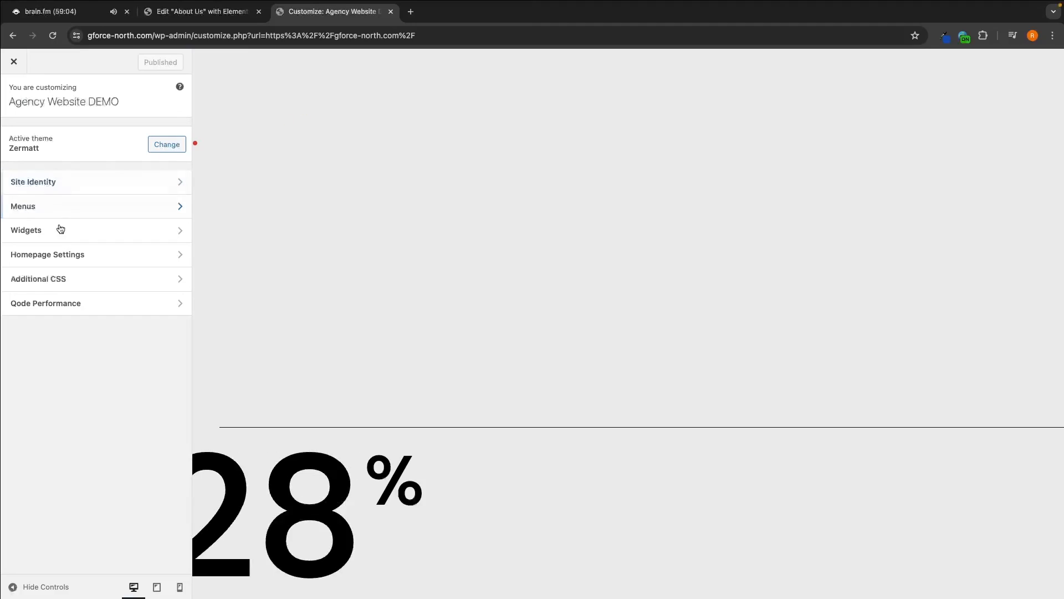
{"action": "left_click", "coordinate": [25, 210]}
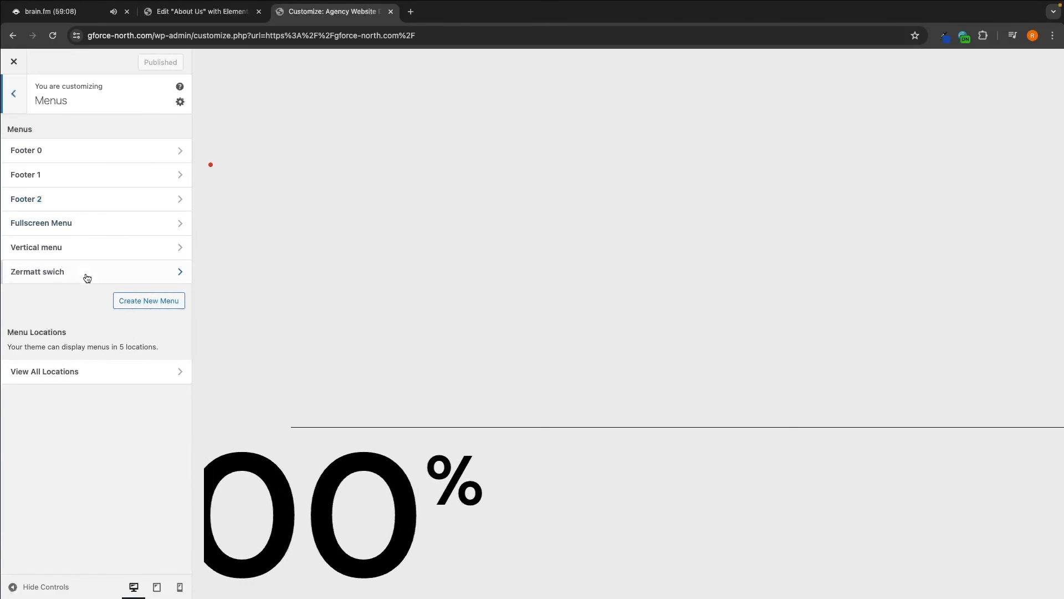
- Create a menu named 'Main Menu' assigned to Main Navigation, then list pages to add
{"action": "left_click", "coordinate": [149, 301]}
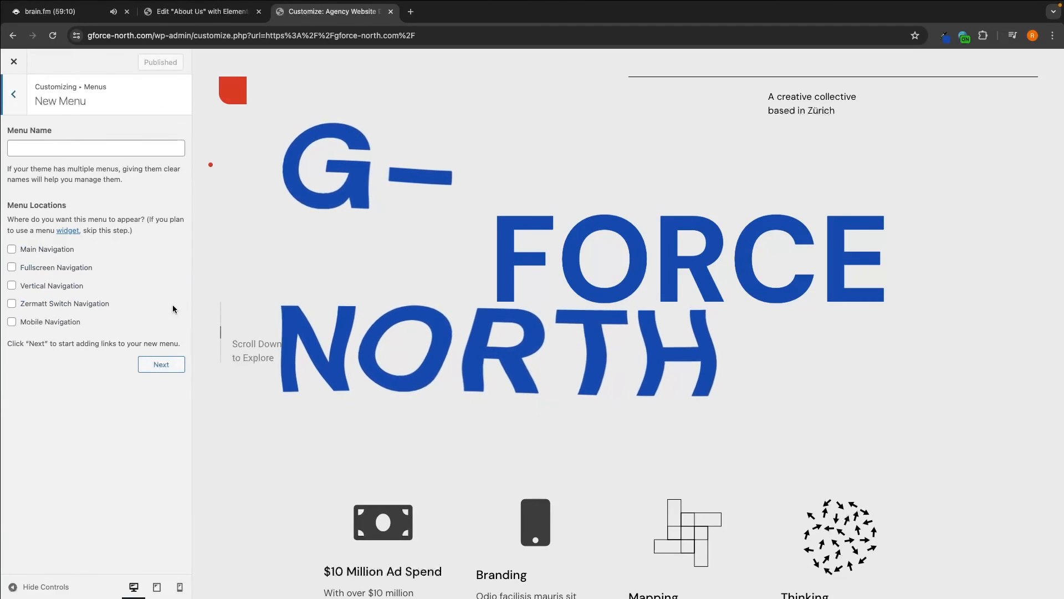
{"action": "left_click", "coordinate": [69, 149]}
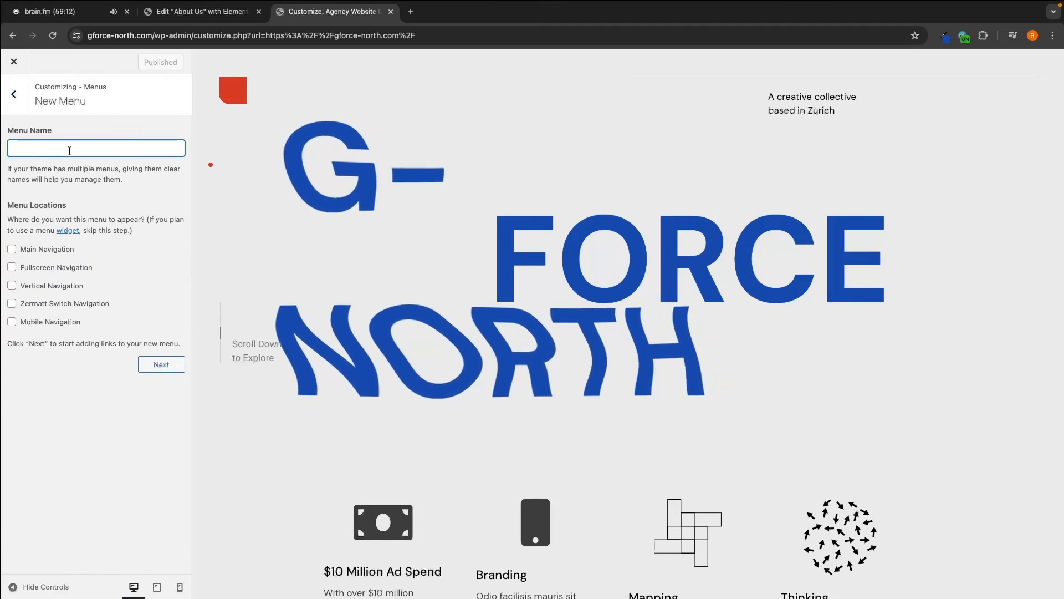
{"action": "type", "text": "Main Menu"}
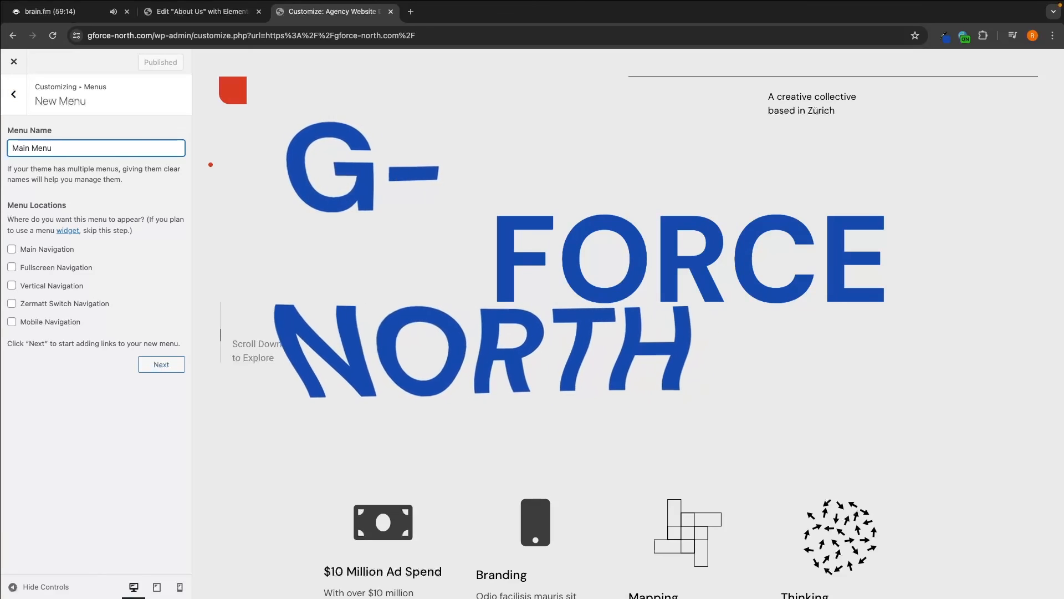
{"action": "left_click", "coordinate": [28, 250]}
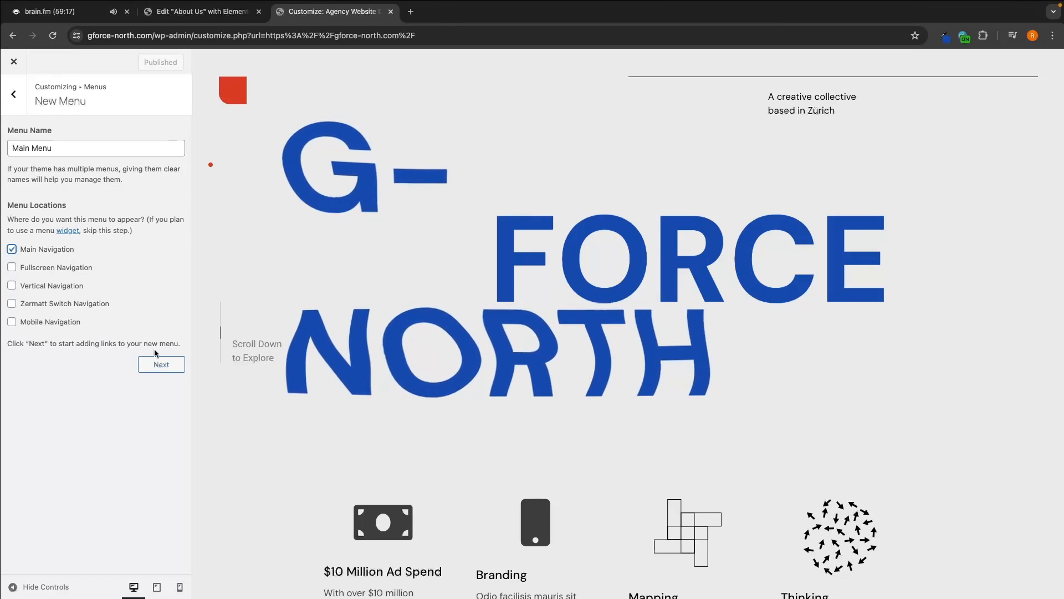
{"action": "left_click", "coordinate": [161, 364]}
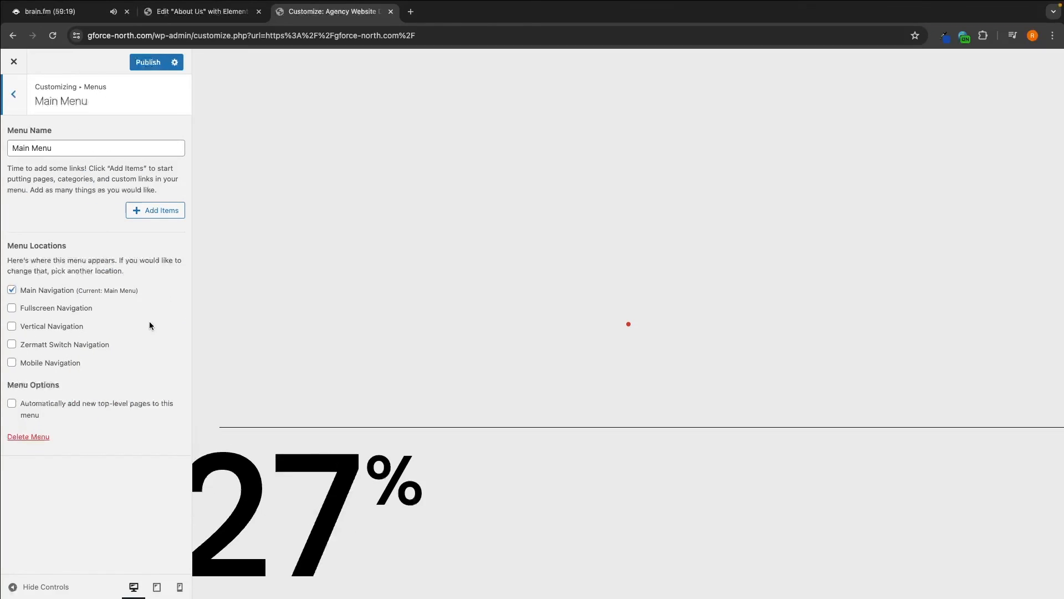
{"action": "left_click", "coordinate": [162, 211]}
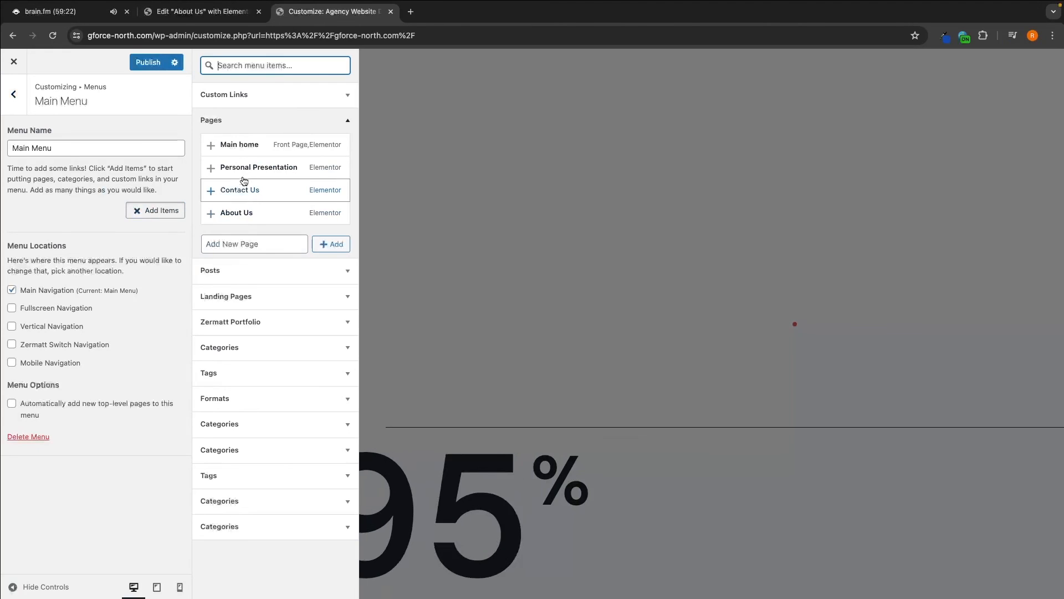
- Add Main home, Contact Us and About Us to Main Menu and publish the changes
{"action": "left_click", "coordinate": [211, 145]}
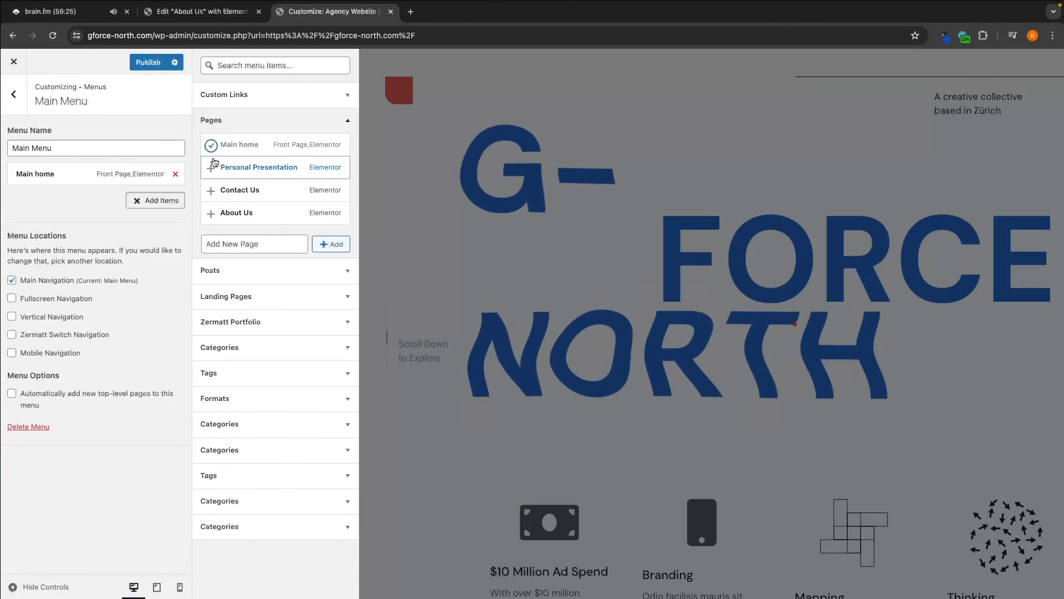
{"action": "left_click", "coordinate": [211, 190]}
{"action": "left_click", "coordinate": [211, 214]}
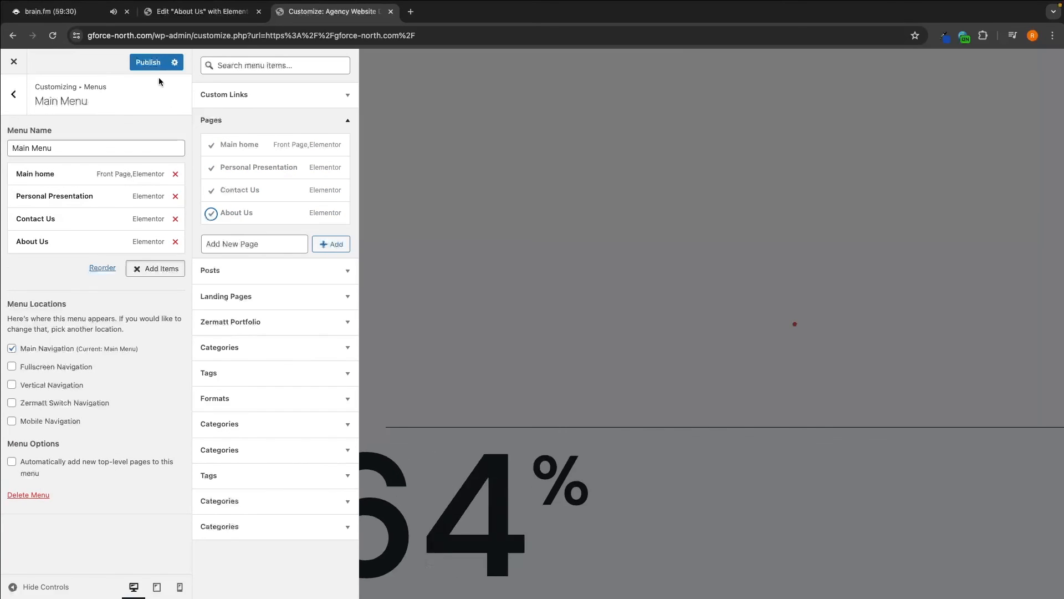
{"action": "left_click", "coordinate": [149, 66]}
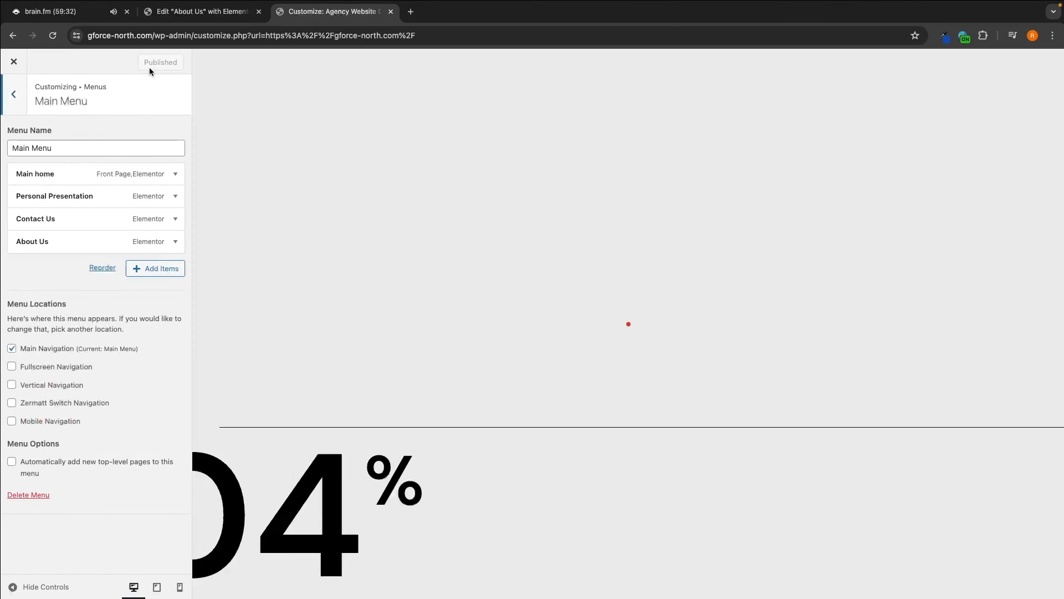